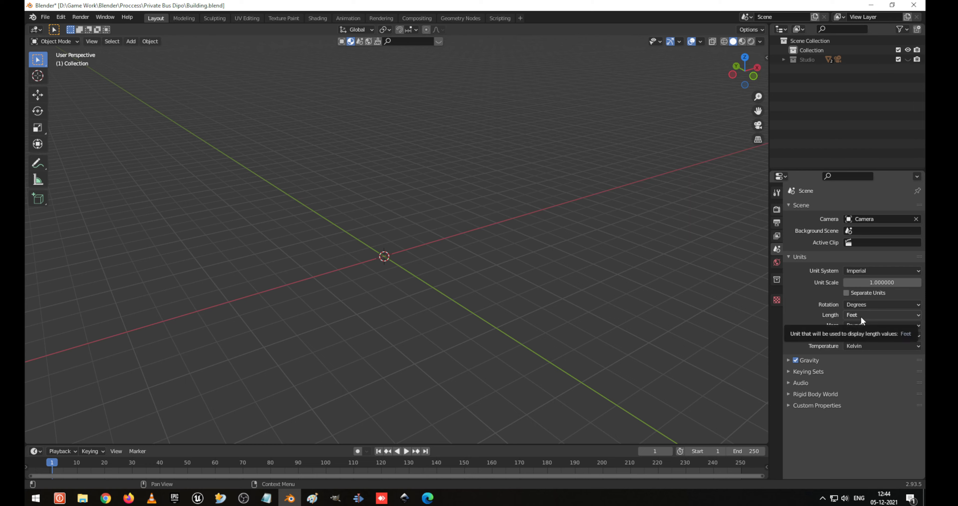
Add a cube mesh at the world origin.
{"action": "middle_click_drag", "start_coordinate": [371, 285], "coordinate": [400, 239]}
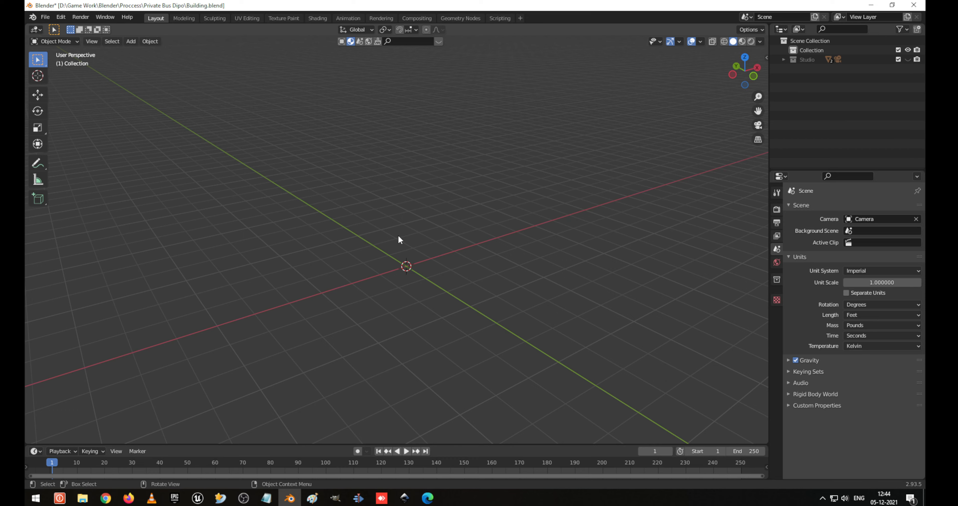
{"action": "key", "text": "shift+a"}
{"action": "mouse_move", "coordinate": [399, 234]}
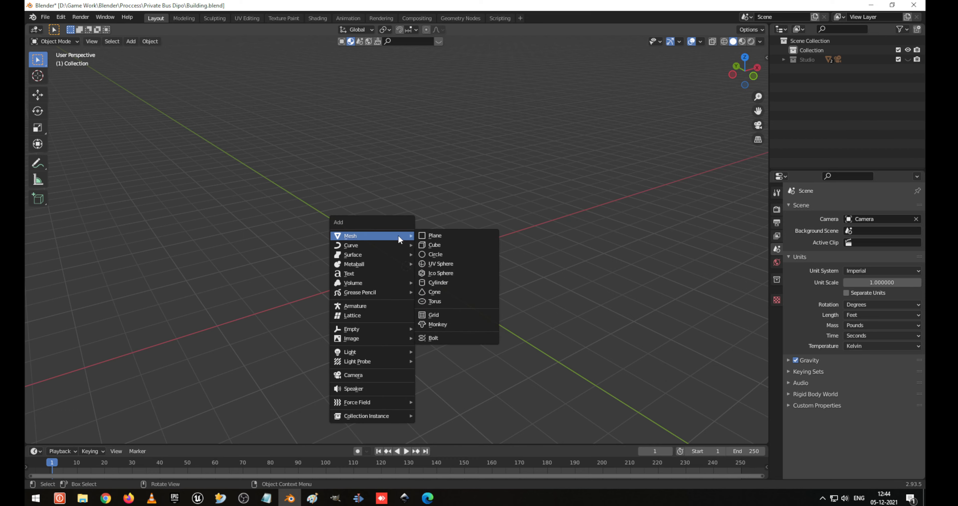
{"action": "left_click", "coordinate": [439, 244]}
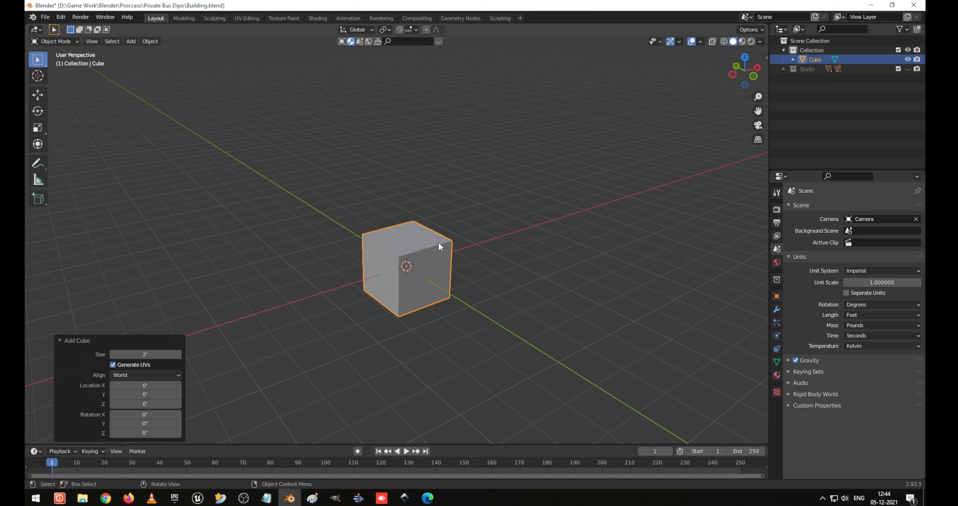
Enable the Screencast Keys display and bring up the cube's transform properties.
{"action": "key", "text": "KP_7"}
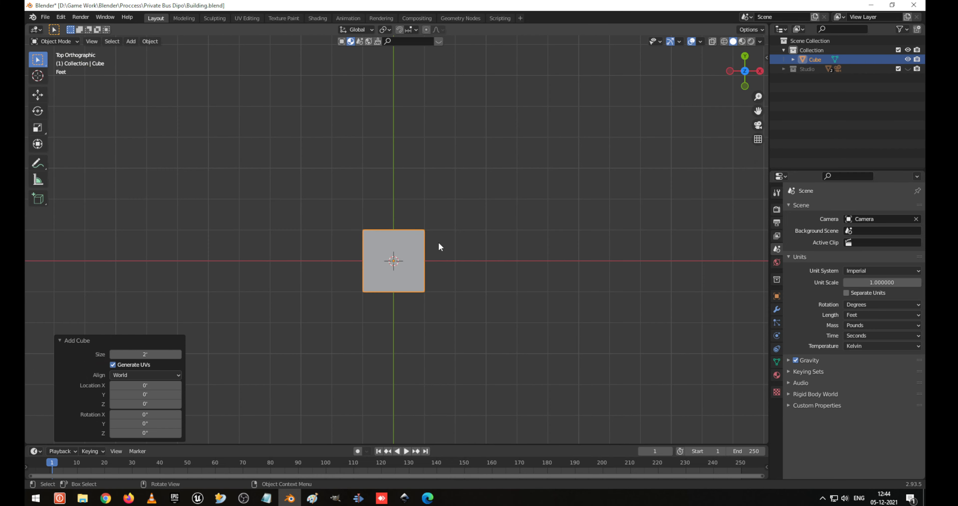
{"action": "middle_click_drag", "start_coordinate": [437, 240], "coordinate": [478, 258]}
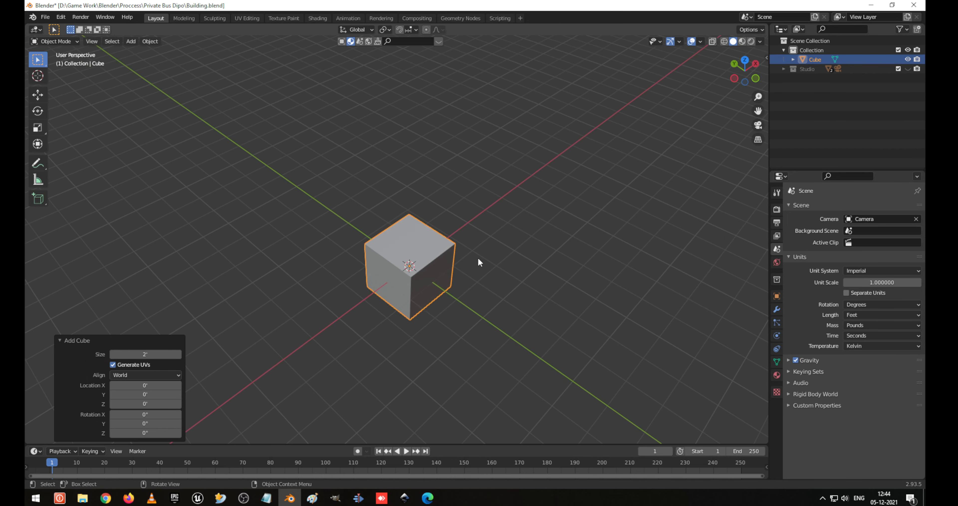
{"action": "key", "text": "n"}
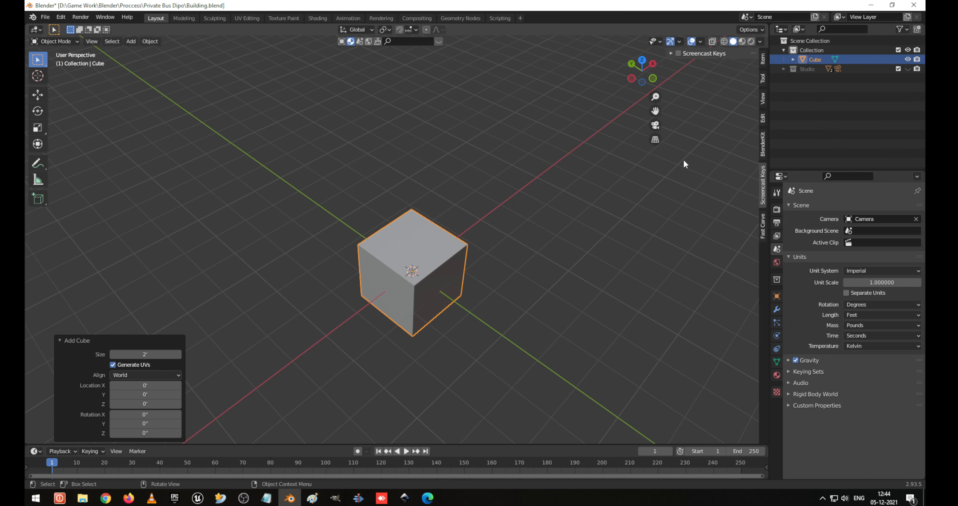
{"action": "left_click", "coordinate": [682, 52]}
{"action": "left_click", "coordinate": [763, 60]}
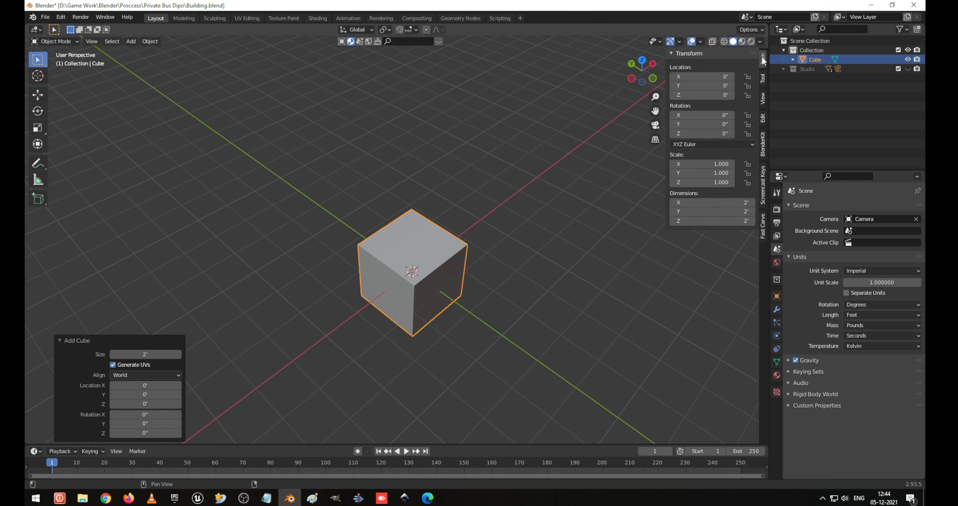
{"action": "left_click", "coordinate": [763, 101]}
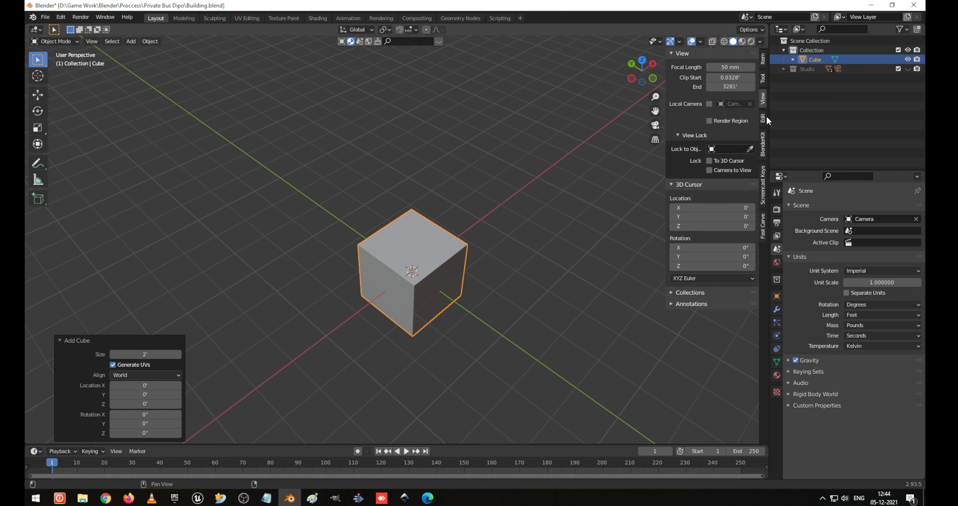
{"action": "left_click", "coordinate": [764, 172]}
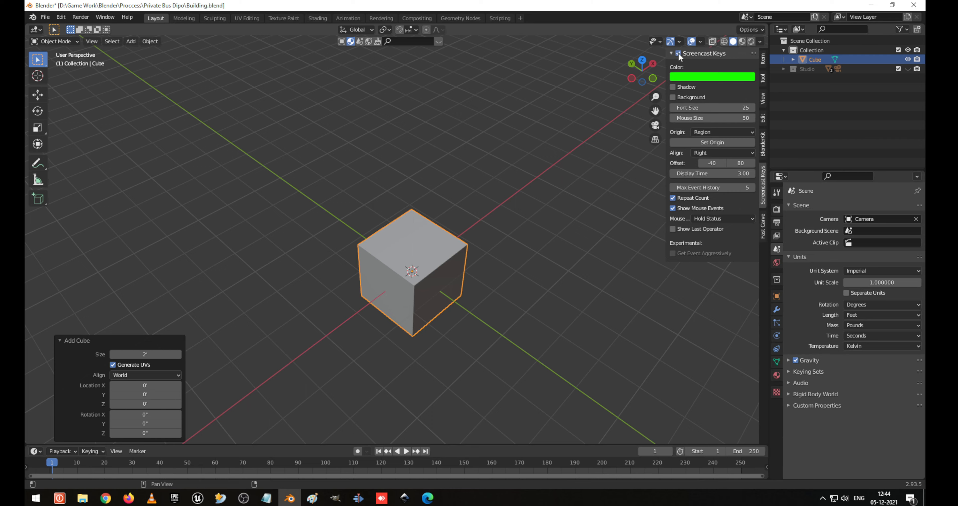
{"action": "left_click", "coordinate": [764, 59]}
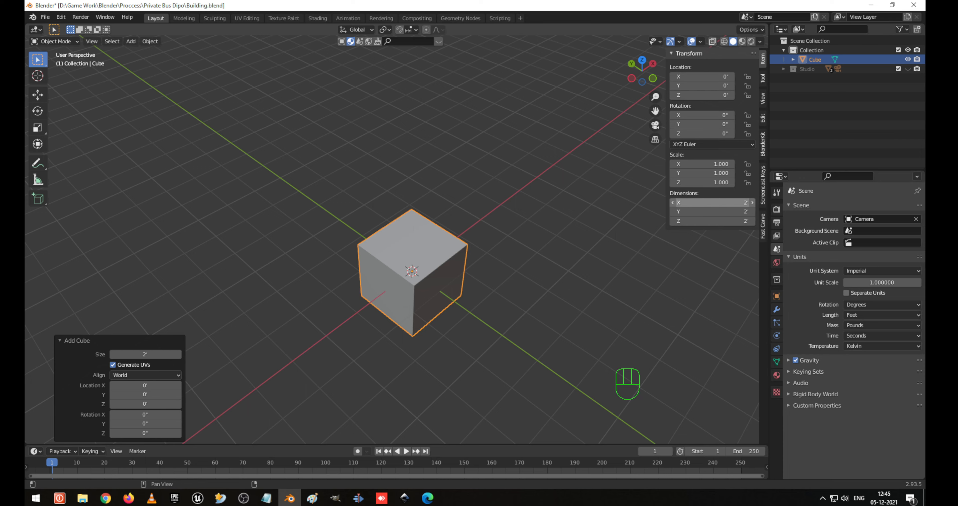
Set the cube's X dimension to 0.9 ft.
{"action": "left_click", "coordinate": [714, 203]}
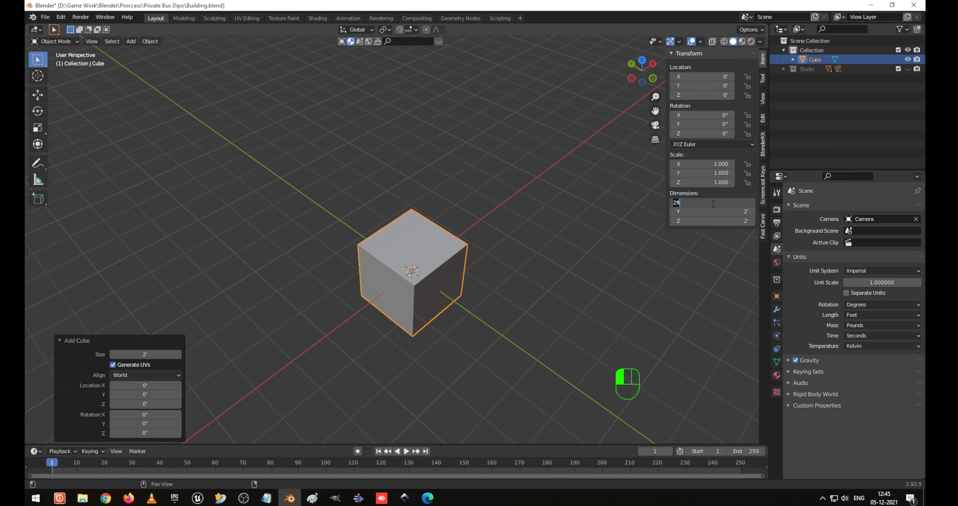
{"action": "type", "text": "0.9"}
{"action": "key", "text": "Return"}
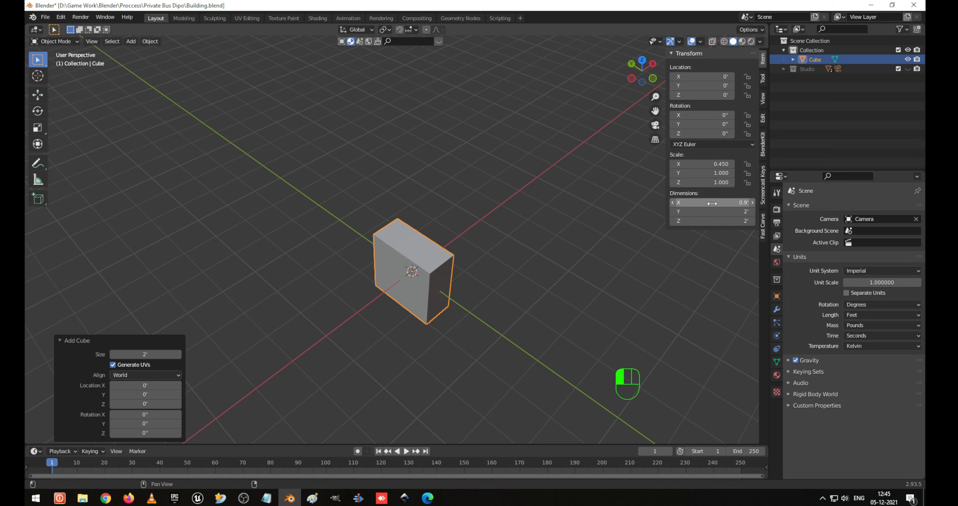
Set the cube's X dimension to 0.4 ft and its Z dimension to 5 ft.
{"action": "middle_click_drag", "start_coordinate": [471, 254], "coordinate": [422, 239], "text": "shift"}
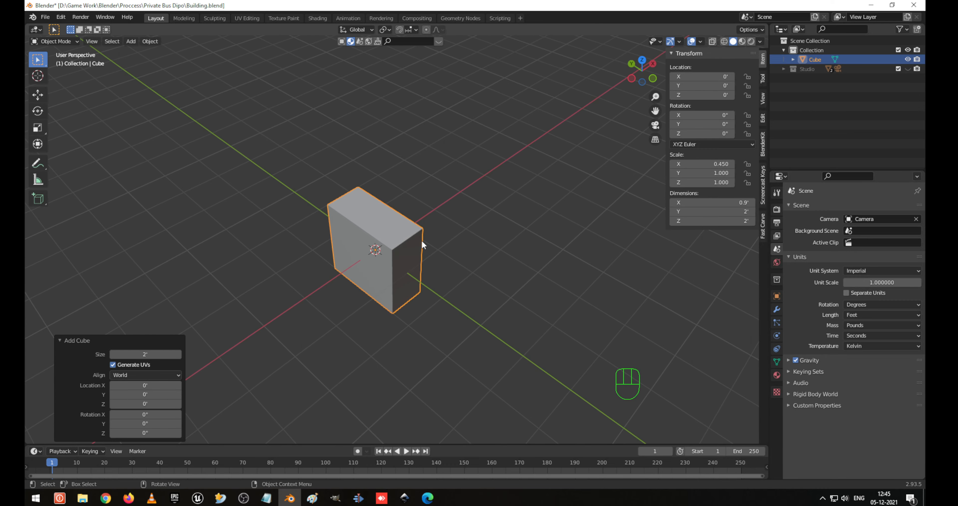
{"action": "scroll", "coordinate": [422, 239], "scroll_direction": "up", "scroll_amount": 1}
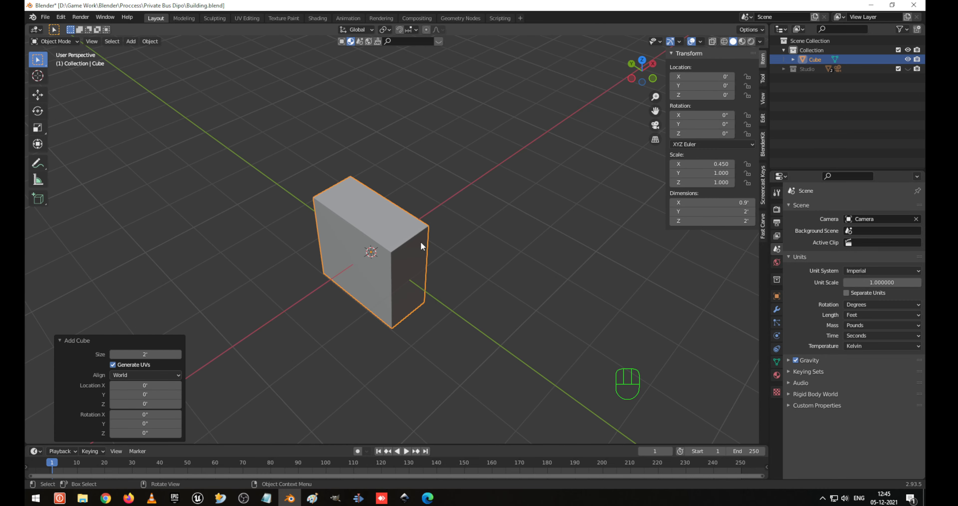
{"action": "left_click", "coordinate": [708, 202]}
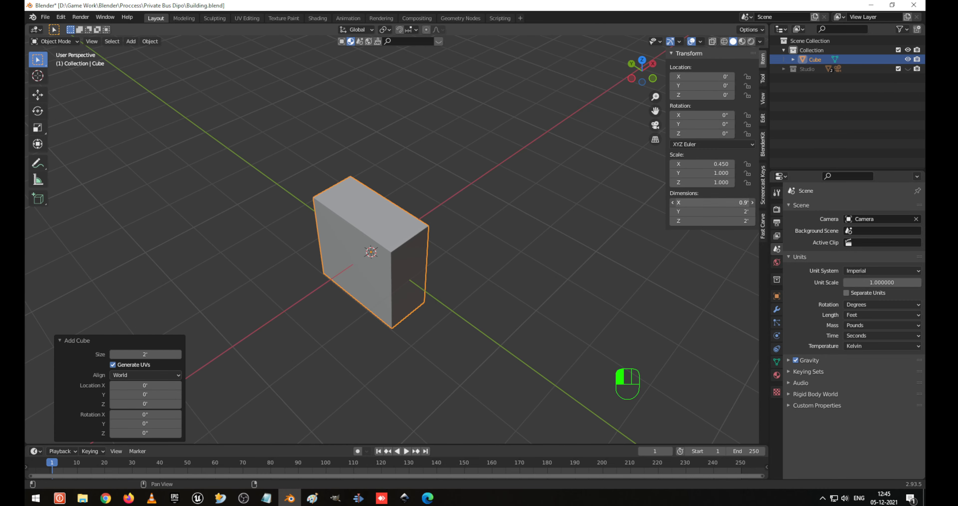
{"action": "type", "text": "0.4"}
{"action": "key", "text": "Return"}
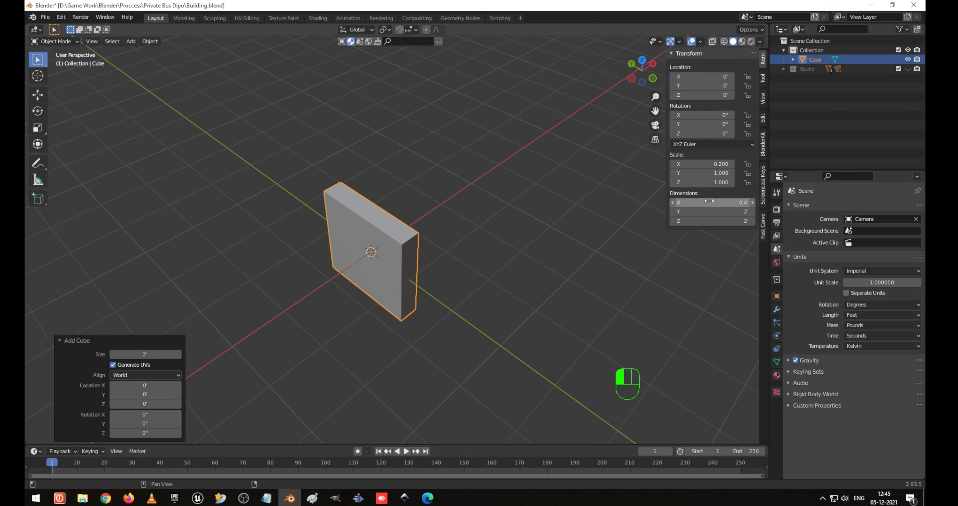
{"action": "middle_click_drag", "start_coordinate": [422, 274], "coordinate": [534, 226]}
{"action": "left_click", "coordinate": [733, 223]}
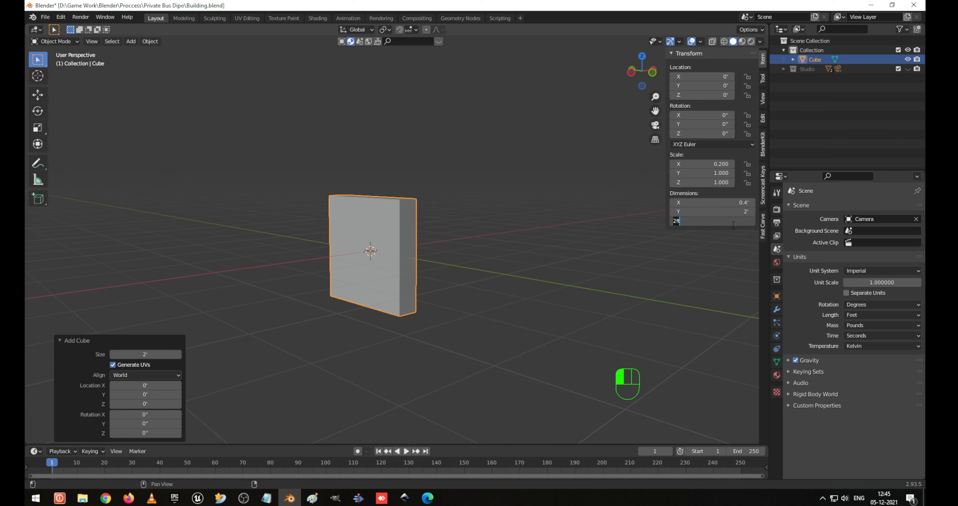
{"action": "type", "text": "5"}
{"action": "key", "text": "Return"}
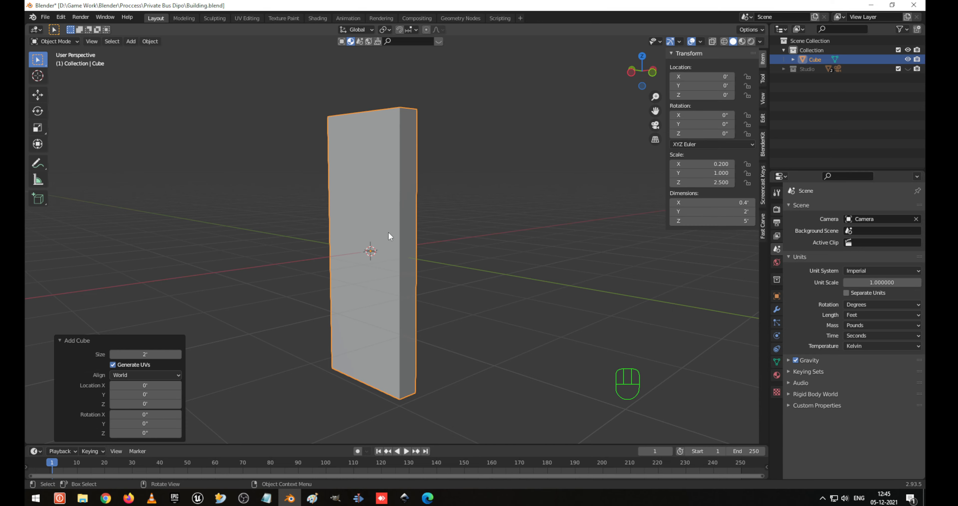
Apply the scale of the resized cube in Object Mode.
{"action": "middle_click_drag", "start_coordinate": [405, 217], "coordinate": [434, 232]}
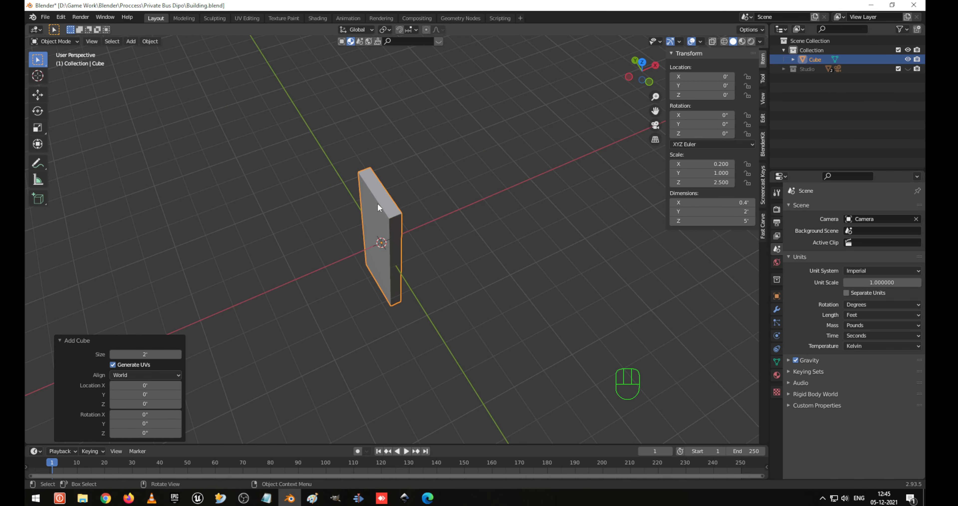
{"action": "key", "text": "Tab"}
{"action": "key", "text": "Tab"}
{"action": "key", "text": "ctrl+a"}
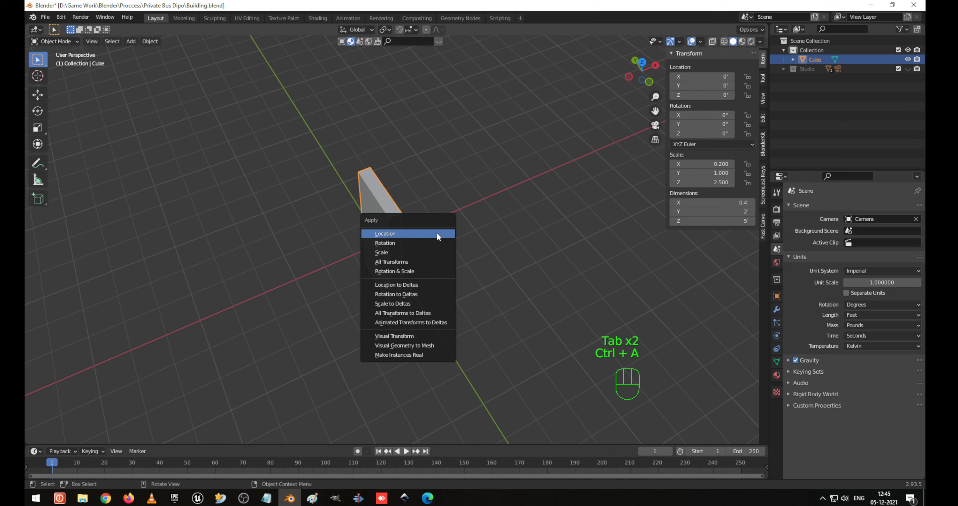
{"action": "left_click", "coordinate": [437, 254]}
In Edit Mode, move the slab's entire geometry up about 2.48 ft along Z from the front view.
{"action": "key", "text": "Tab"}
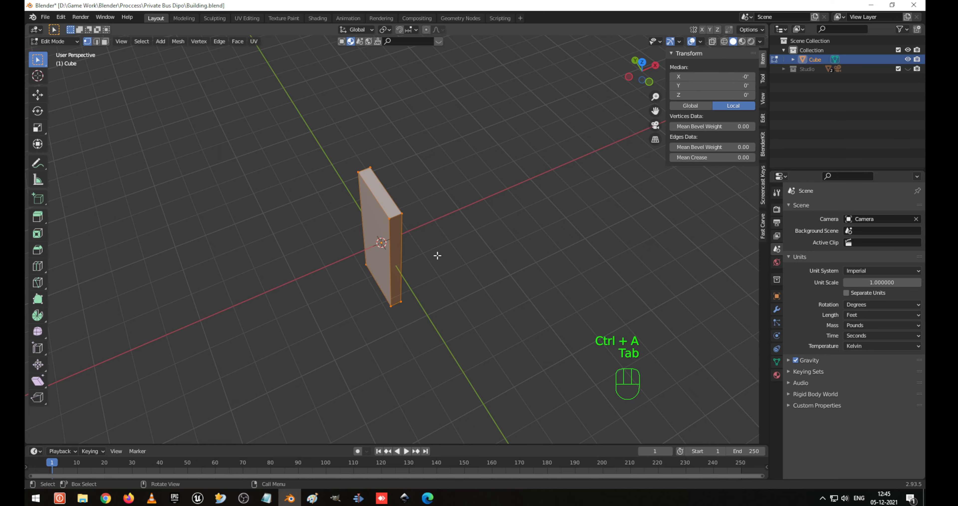
{"action": "key", "text": "a"}
{"action": "key", "text": "KP_1"}
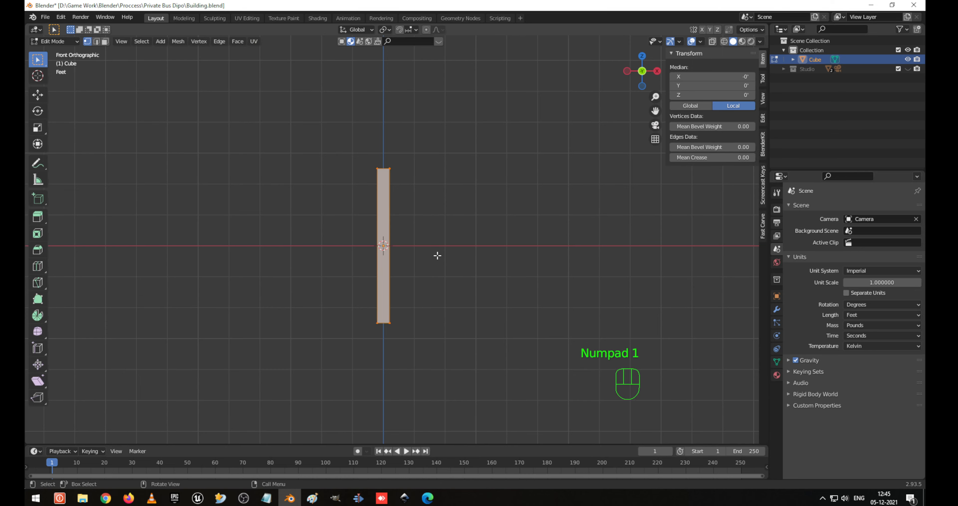
{"action": "key", "text": "g"}
{"action": "key", "text": "z"}
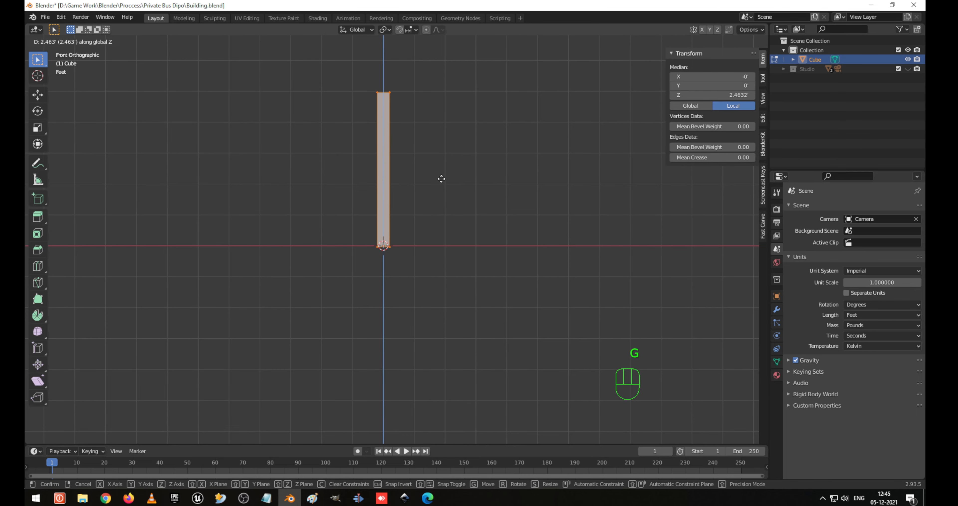
{"action": "left_click", "coordinate": [442, 180]}
Nudge the geometry up about 0.02 ft along Z so the slab's bottom edge sits on the ground line.
{"action": "scroll", "coordinate": [379, 280], "scroll_direction": "up", "scroll_amount": 7}
{"action": "middle_click_drag", "start_coordinate": [384, 279], "coordinate": [461, 283], "text": "shift"}
{"action": "scroll", "coordinate": [455, 282], "scroll_direction": "up", "scroll_amount": 6}
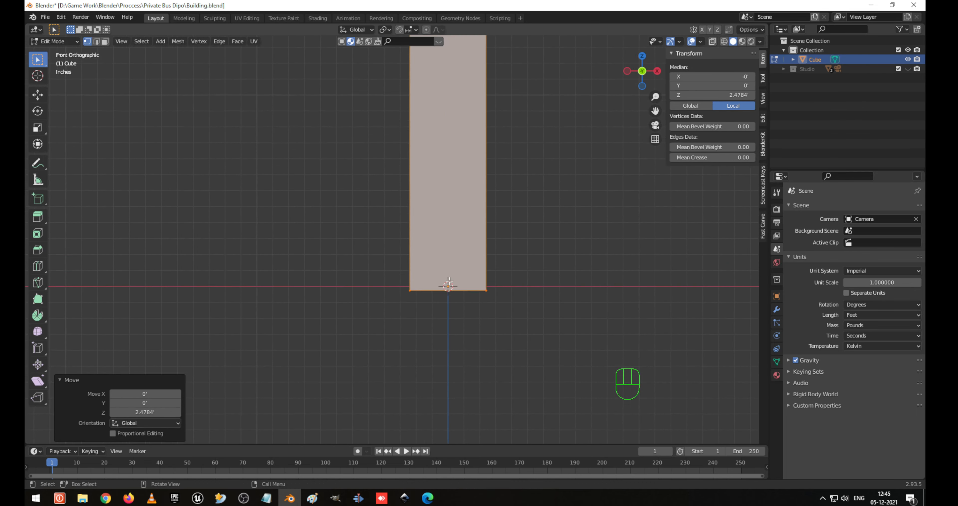
{"action": "middle_click_drag", "start_coordinate": [603, 306], "coordinate": [562, 289], "text": "shift"}
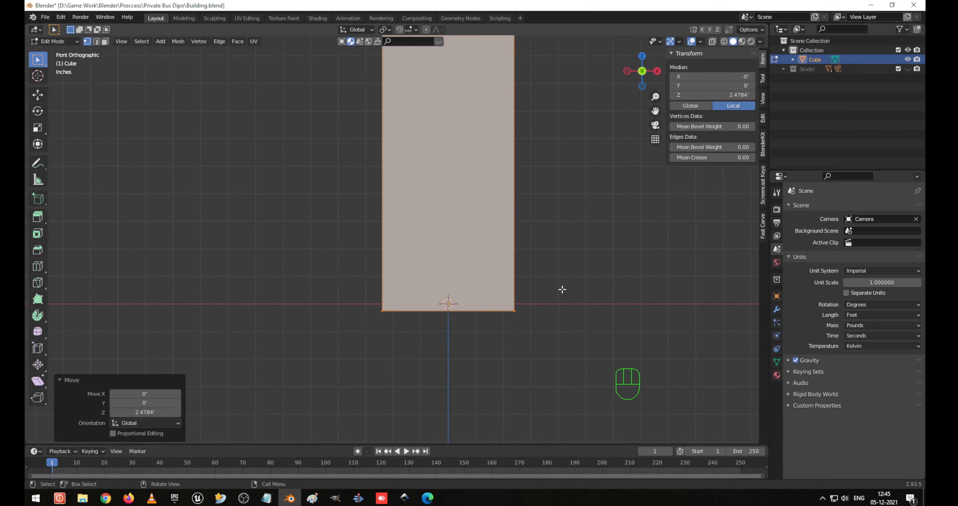
{"action": "key", "text": "g"}
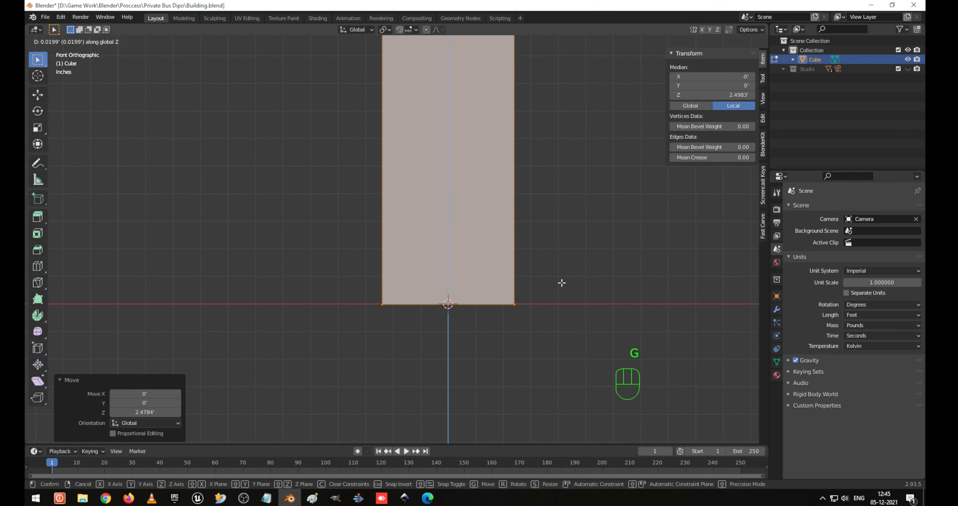
{"action": "left_click", "coordinate": [562, 282]}
{"action": "key", "text": "g"}
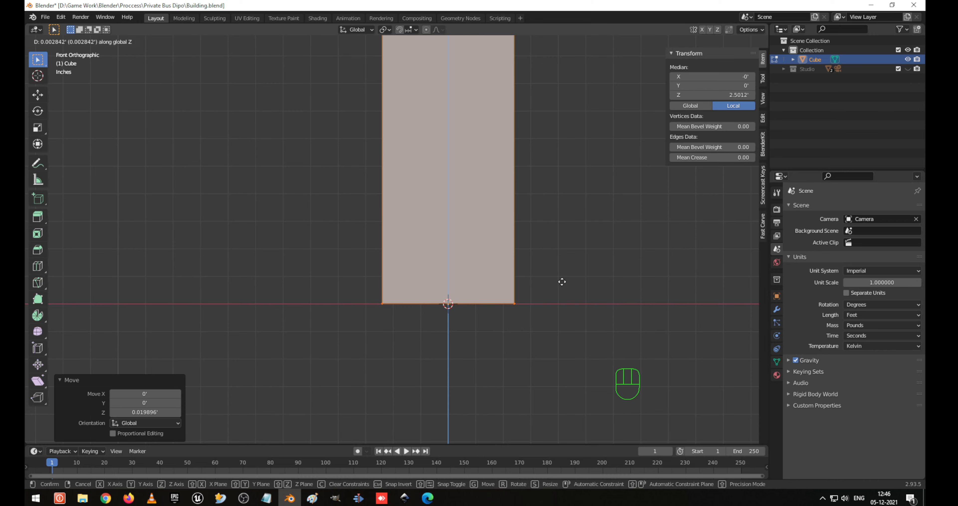
{"action": "left_click", "coordinate": [562, 282]}
Save the building file and return the slab to Object Mode.
{"action": "middle_click_drag", "start_coordinate": [562, 281], "coordinate": [443, 224]}
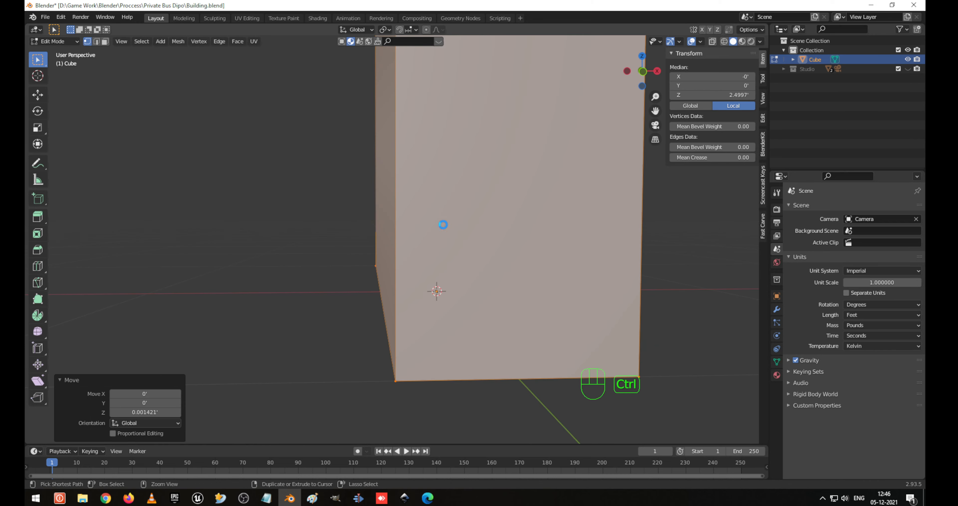
{"action": "key", "text": "ctrl+s"}
{"action": "middle_click_drag", "start_coordinate": [400, 181], "coordinate": [462, 220]}
{"action": "middle_click_drag", "start_coordinate": [389, 146], "coordinate": [453, 313], "text": "shift"}
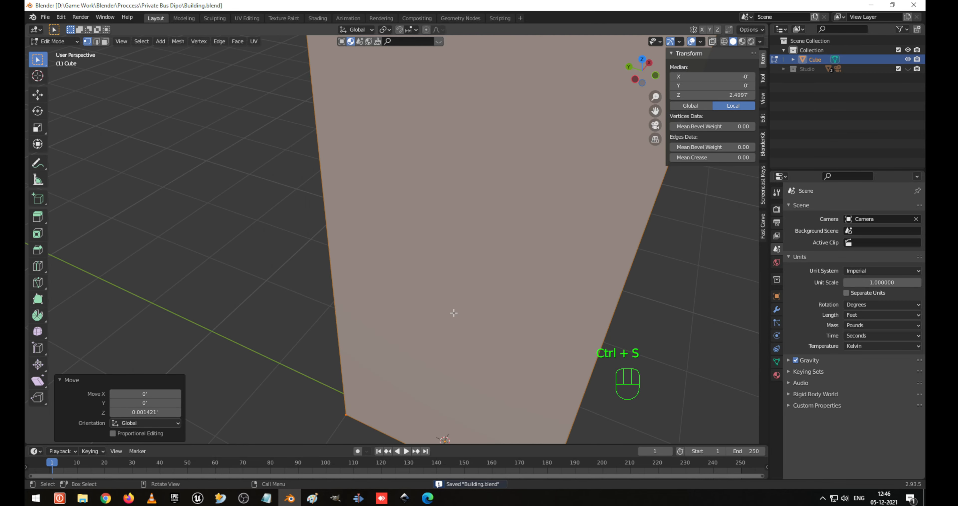
{"action": "scroll", "coordinate": [452, 310], "scroll_direction": "down", "scroll_amount": 6}
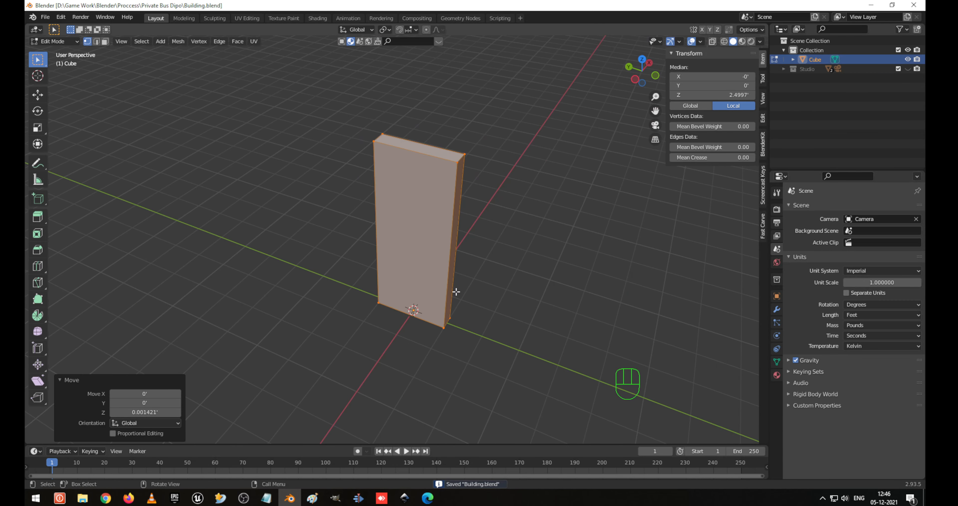
{"action": "key", "text": "Tab"}
Multiply the slab's Y dimension by 50.
{"action": "middle_click_drag", "start_coordinate": [444, 236], "coordinate": [403, 288]}
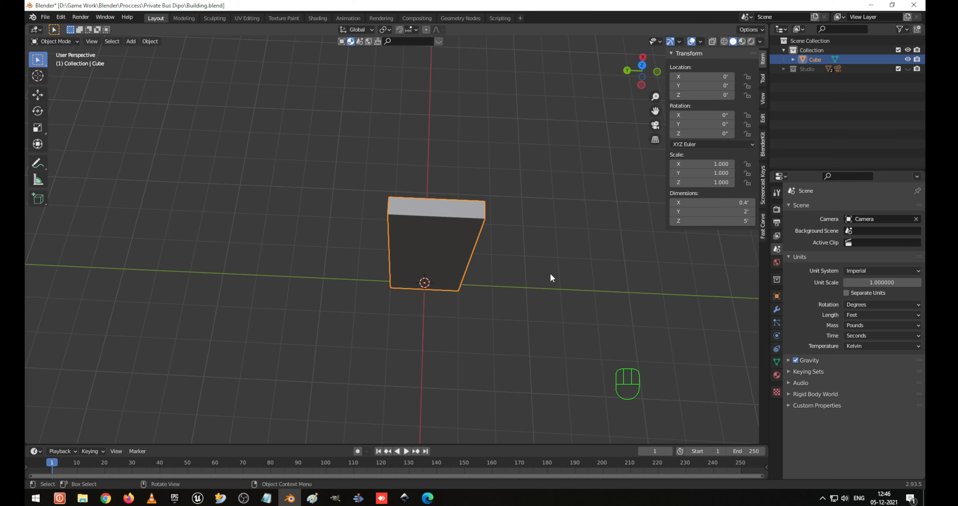
{"action": "left_click", "coordinate": [722, 211]}
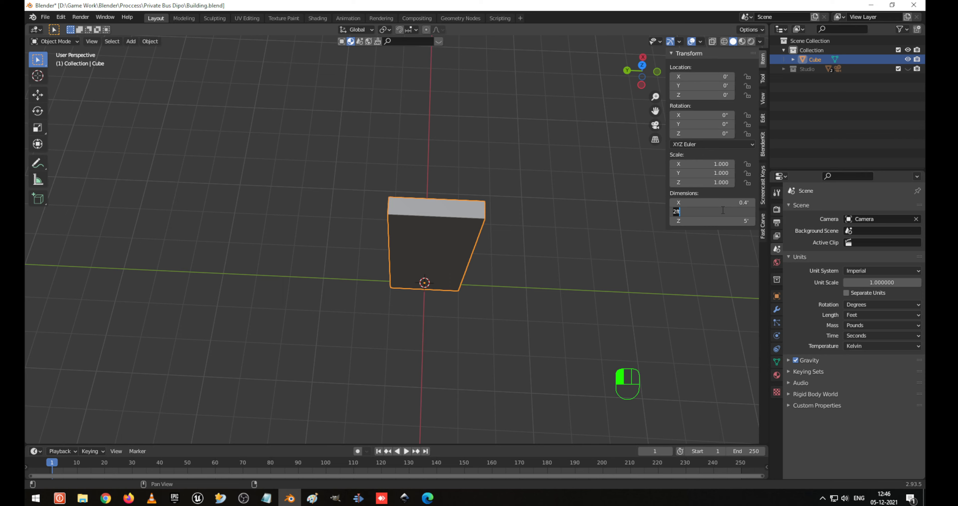
{"action": "type", "text": "*50"}
{"action": "key", "text": "Return"}
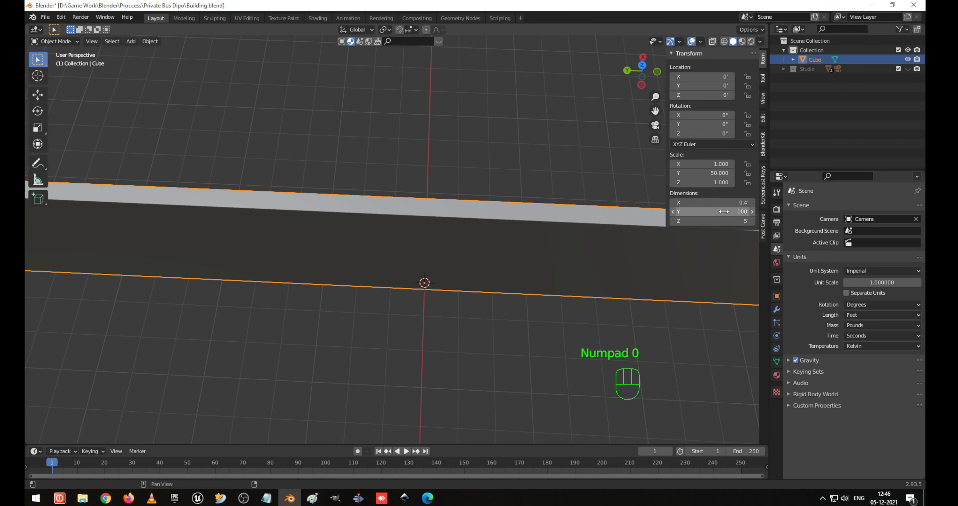
Set the wall's Y dimension to 80 ft.
{"action": "scroll", "coordinate": [522, 196], "scroll_direction": "down", "scroll_amount": 5}
{"action": "middle_click_drag", "start_coordinate": [522, 196], "coordinate": [531, 271]}
{"action": "left_click", "coordinate": [737, 211]}
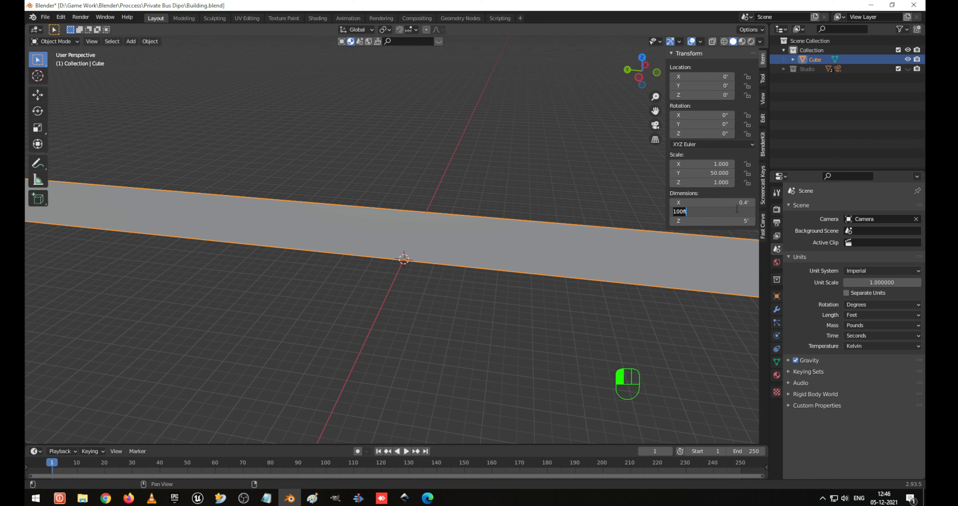
{"action": "type", "text": "80"}
{"action": "key", "text": "Return"}
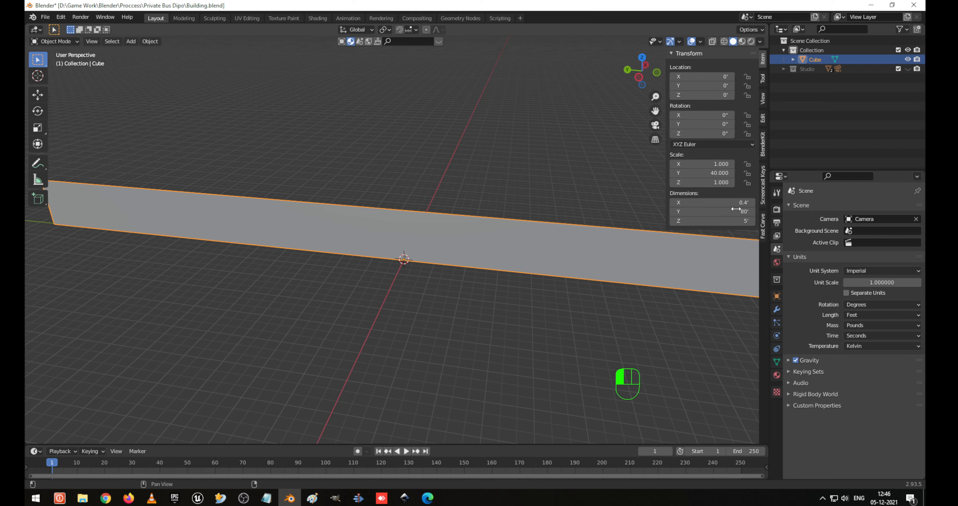
Align the view to the top of the 80 ft wall and save the building file.
{"action": "middle_click_drag", "start_coordinate": [747, 234], "coordinate": [320, 245]}
{"action": "key", "text": "KP_7"}
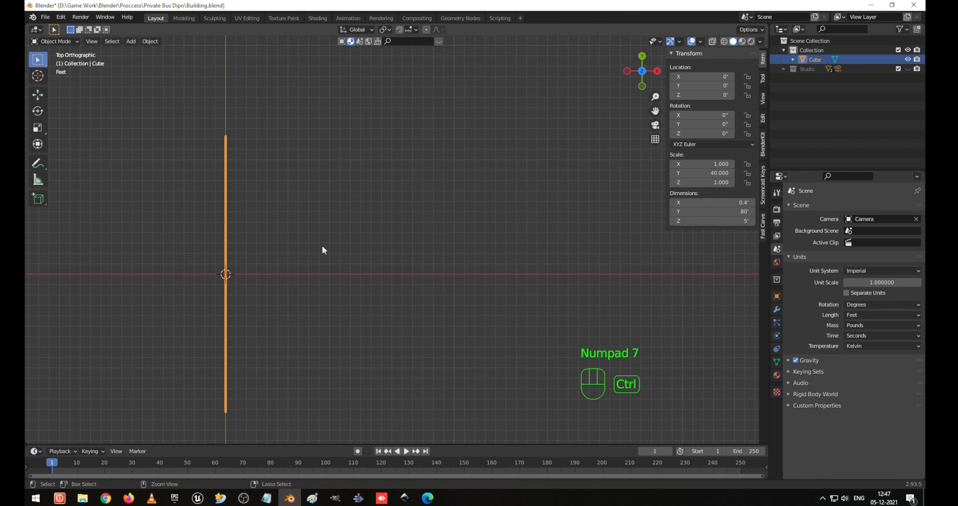
{"action": "key", "text": "ctrl+s"}
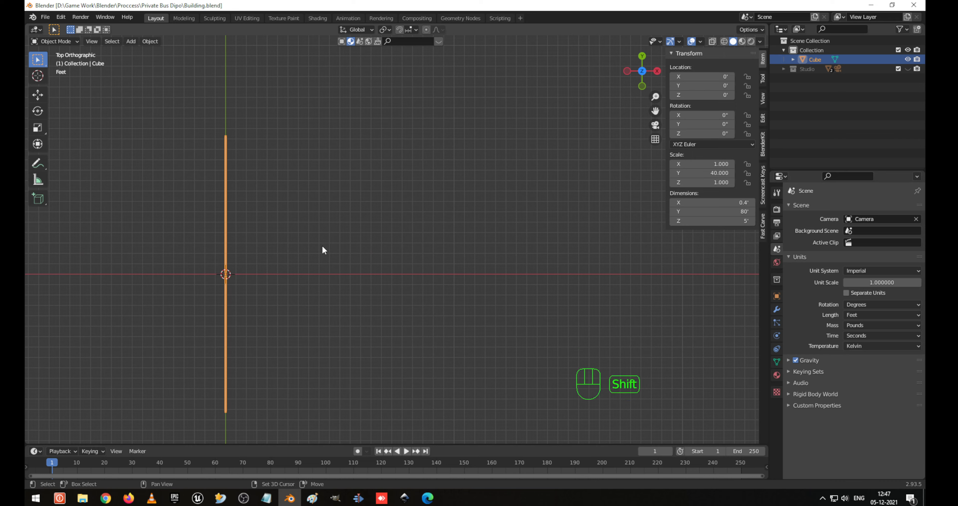
Duplicate the 80 ft wall in place and rotate the copy 90° about Z.
{"action": "key", "text": "shift+d"}
{"action": "right_click", "coordinate": [399, 223]}
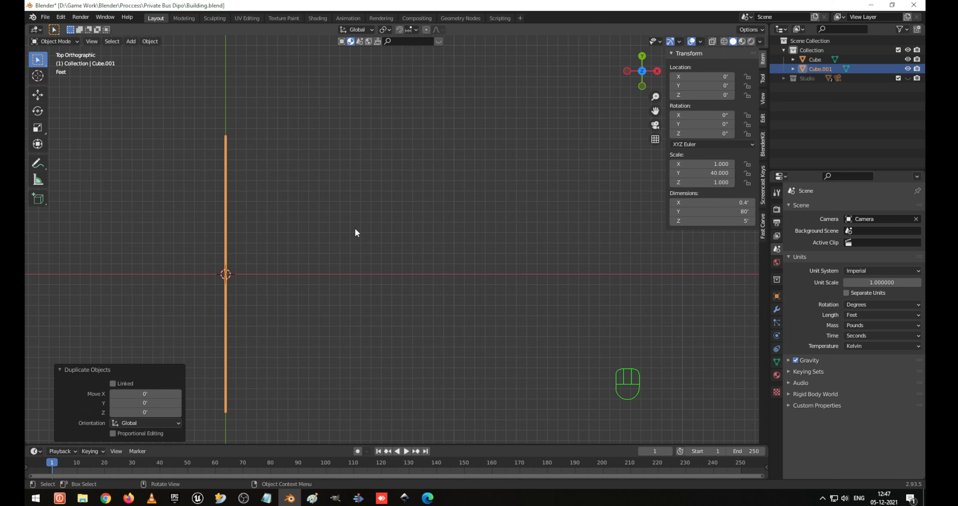
{"action": "key", "text": "r"}
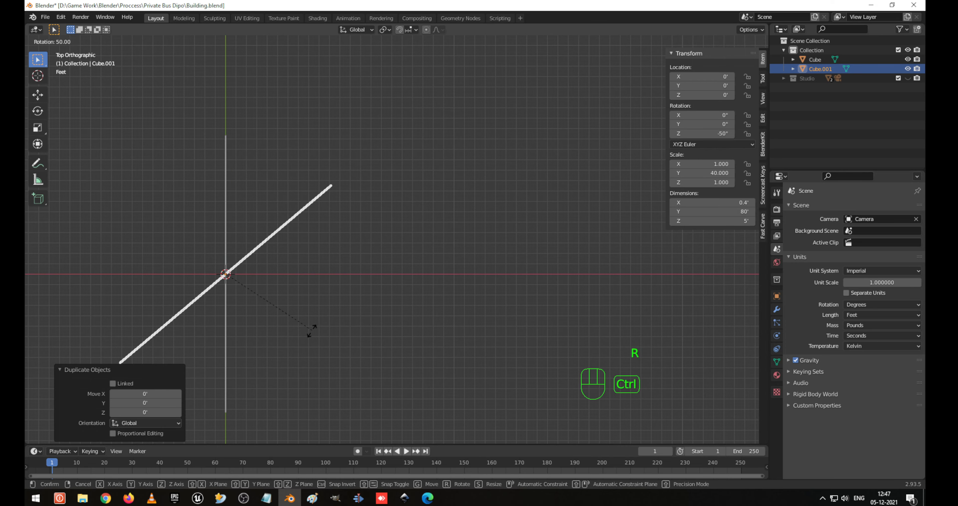
{"action": "left_click", "coordinate": [251, 355], "text": "ctrl"}
Move the rotated copy about 39.59 ft along X and 39.86 ft along Y, to the +Y end of the first wall.
{"action": "scroll", "coordinate": [266, 285], "scroll_direction": "up", "scroll_amount": 7}
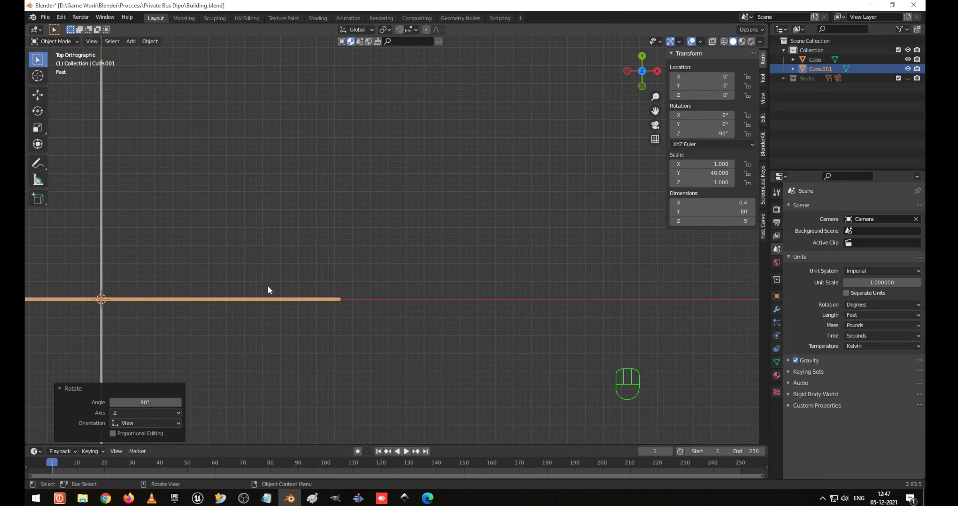
{"action": "middle_click_drag", "start_coordinate": [267, 293], "coordinate": [490, 213], "text": "shift"}
{"action": "scroll", "coordinate": [377, 327], "scroll_direction": "down", "scroll_amount": 6}
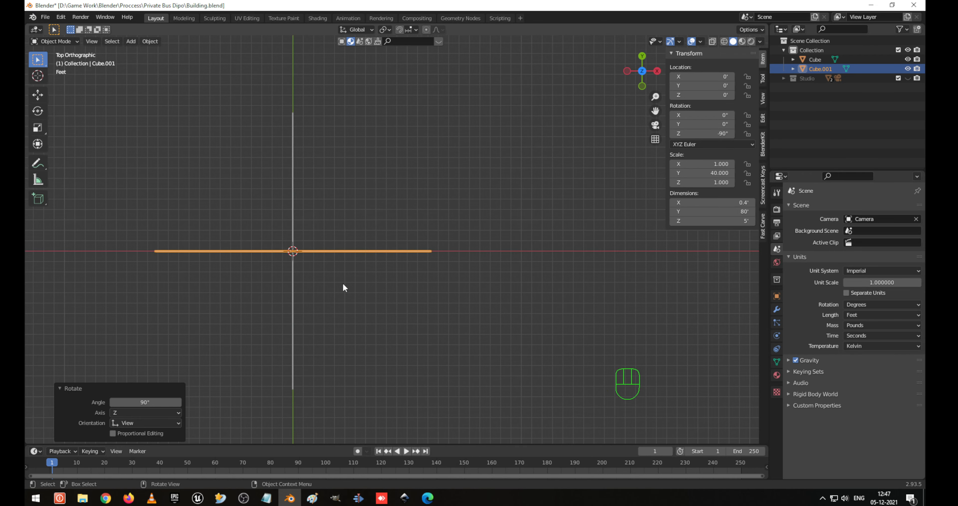
{"action": "middle_click_drag", "start_coordinate": [311, 177], "coordinate": [407, 297], "text": "shift"}
{"action": "middle_click_drag", "start_coordinate": [462, 325], "coordinate": [374, 268], "text": "shift"}
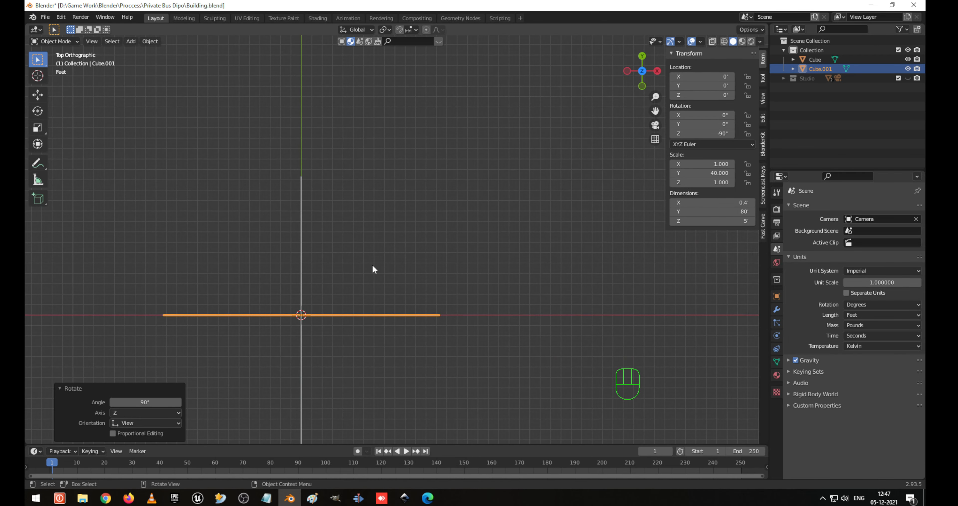
{"action": "key", "text": "g"}
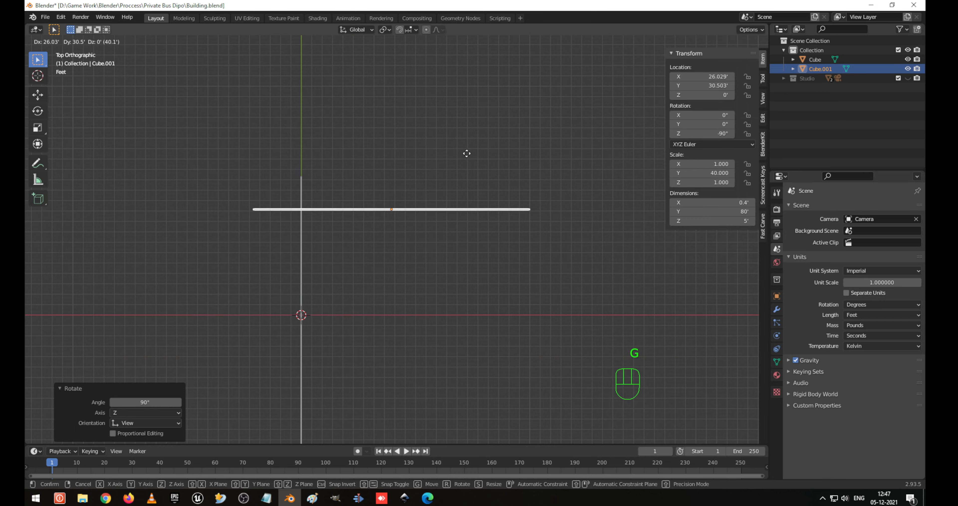
{"action": "left_click", "coordinate": [507, 128]}
Show the wall corner in wireframe and set the snapping target to Vertex.
{"action": "scroll", "coordinate": [331, 177], "scroll_direction": "up", "scroll_amount": 5}
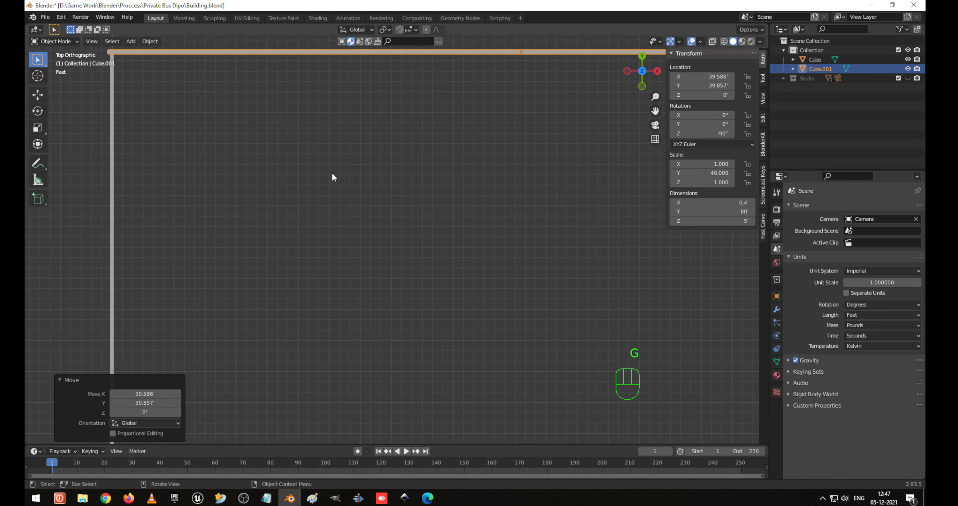
{"action": "middle_click_drag", "start_coordinate": [331, 178], "coordinate": [457, 321], "text": "shift"}
{"action": "scroll", "coordinate": [456, 317], "scroll_direction": "up", "scroll_amount": 7}
{"action": "middle_click_drag", "start_coordinate": [380, 407], "coordinate": [505, 86], "text": "shift"}
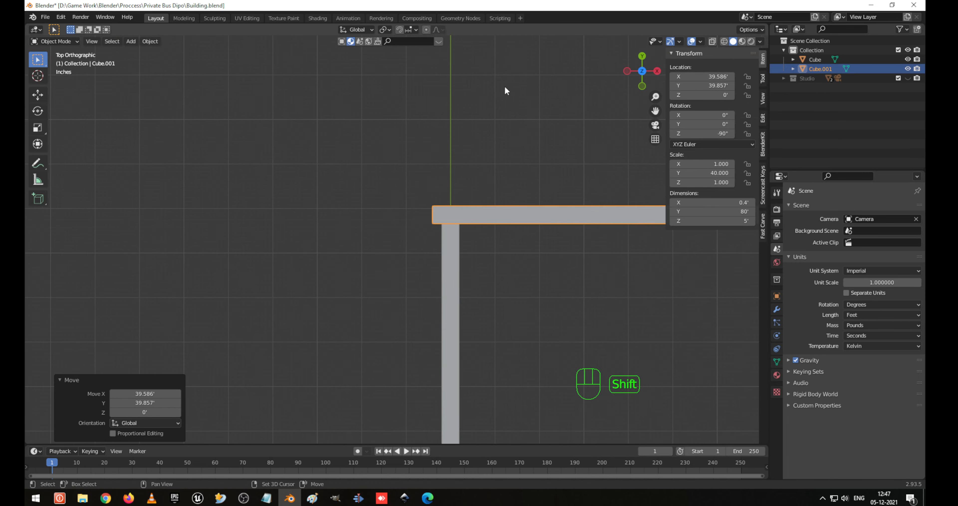
{"action": "scroll", "coordinate": [481, 169], "scroll_direction": "up", "scroll_amount": 4}
{"action": "middle_click_drag", "start_coordinate": [522, 190], "coordinate": [360, 207], "text": "shift"}
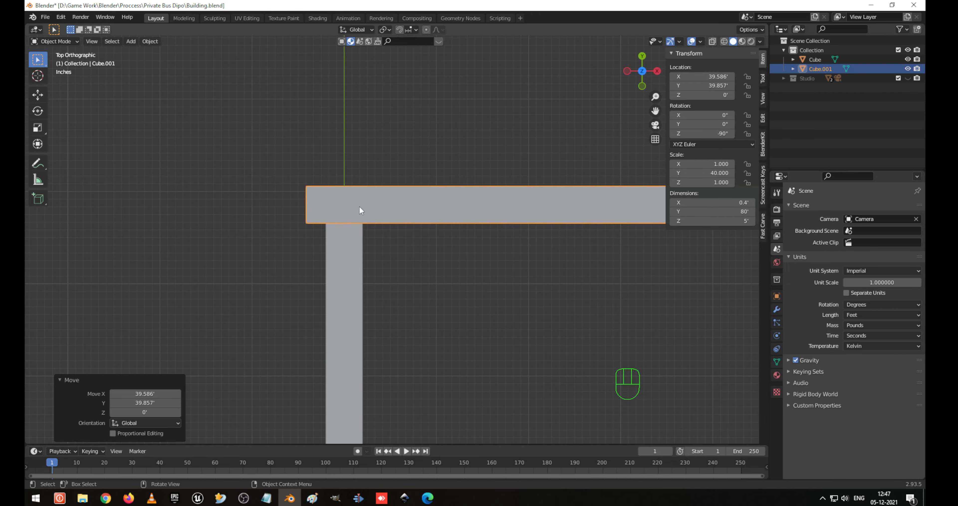
{"action": "scroll", "coordinate": [378, 229], "scroll_direction": "up", "scroll_amount": 3}
{"action": "key", "text": "shift+z"}
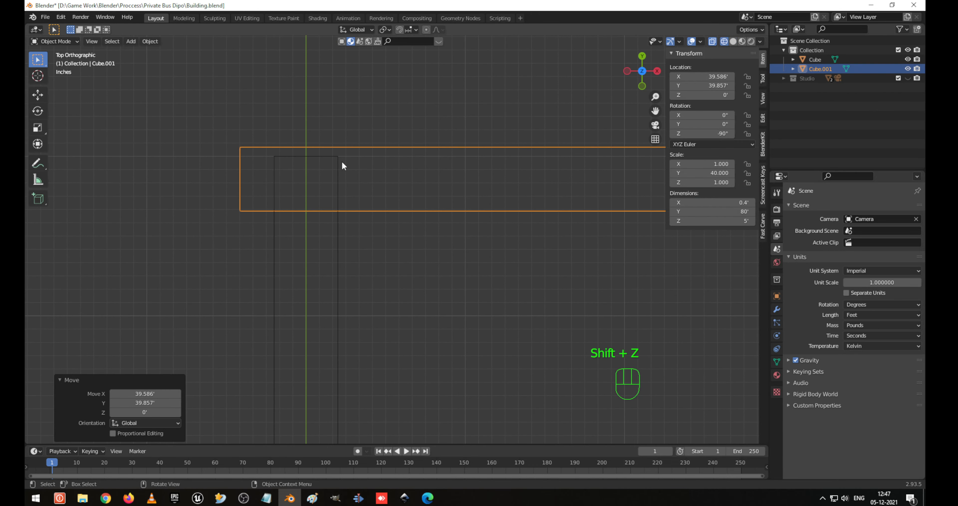
{"action": "scroll", "coordinate": [374, 98], "scroll_direction": "up", "scroll_amount": 2}
{"action": "middle_click_drag", "start_coordinate": [327, 256], "coordinate": [423, 244], "text": "shift"}
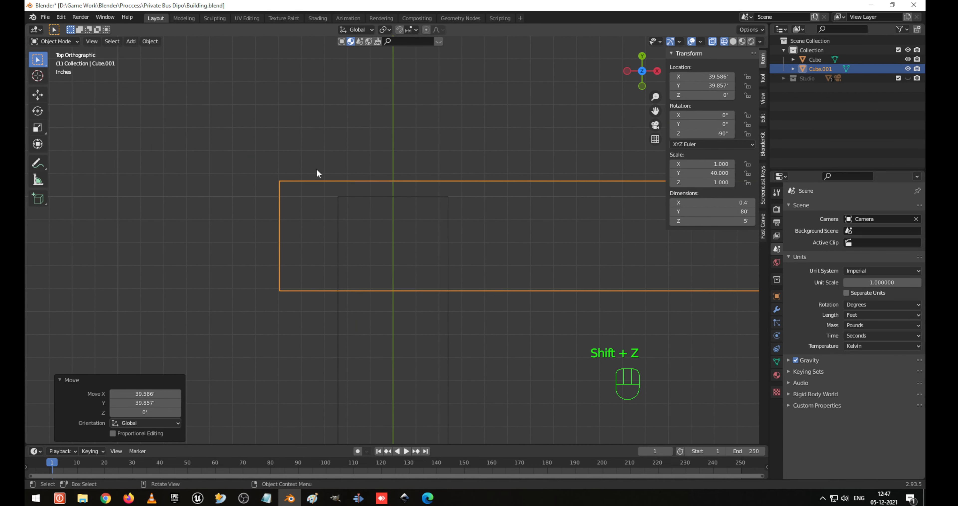
{"action": "left_click", "coordinate": [411, 29]}
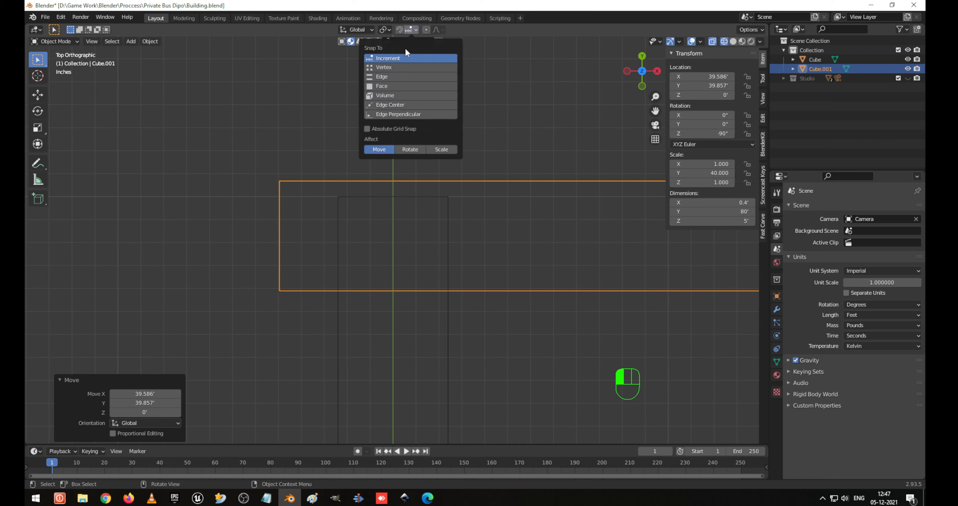
{"action": "left_click", "coordinate": [390, 68]}
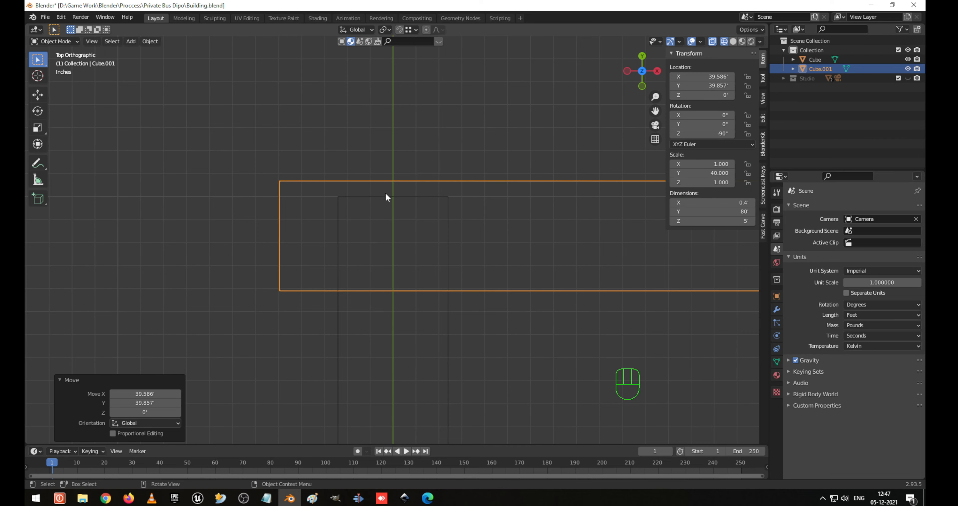
Snap the rotated wall's outer end corner to the first wall's inner-side end vertex at the +Y end.
{"action": "key", "text": "g"}
{"action": "key", "text": "ctrl"}
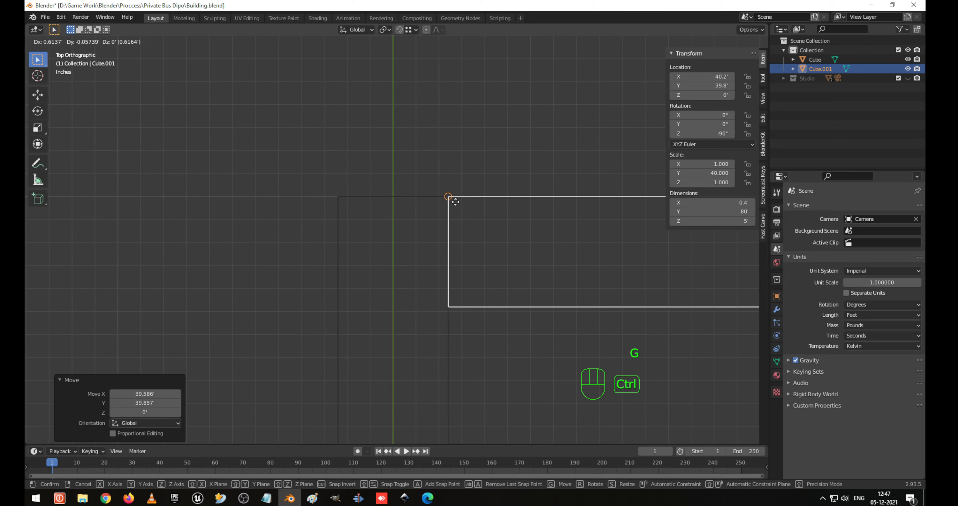
{"action": "left_click", "coordinate": [455, 201]}
Move the rotated wall -0.4 ft along X, snapping its end flush with the first wall's outer corner.
{"action": "scroll", "coordinate": [463, 246], "scroll_direction": "up", "scroll_amount": 2}
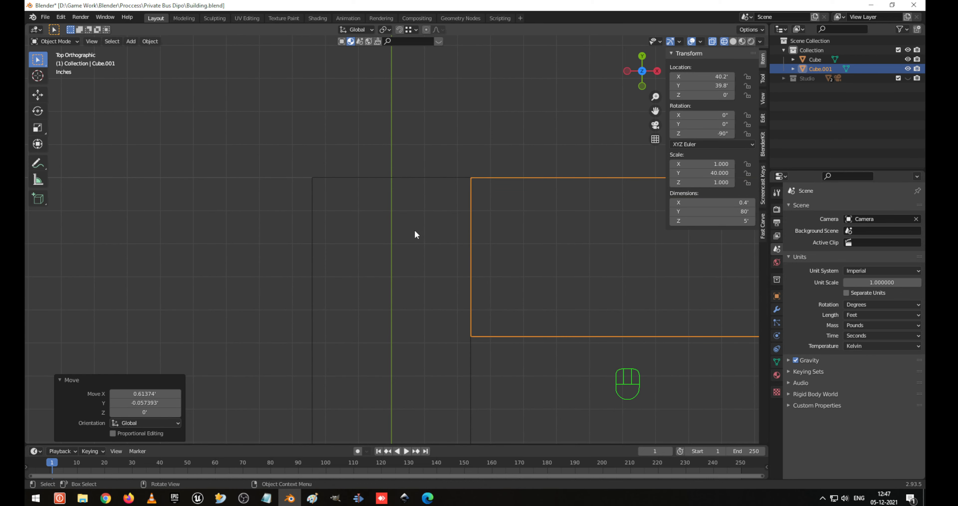
{"action": "key", "text": "g"}
{"action": "key", "text": "x"}
{"action": "key", "text": "ctrl"}
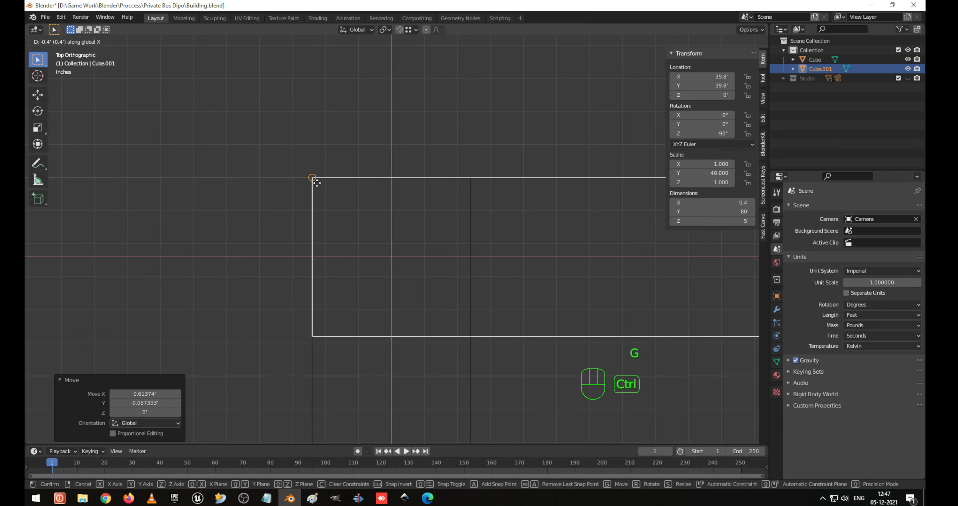
{"action": "left_click", "coordinate": [317, 182]}
{"action": "scroll", "coordinate": [391, 284], "scroll_direction": "down", "scroll_amount": 3}
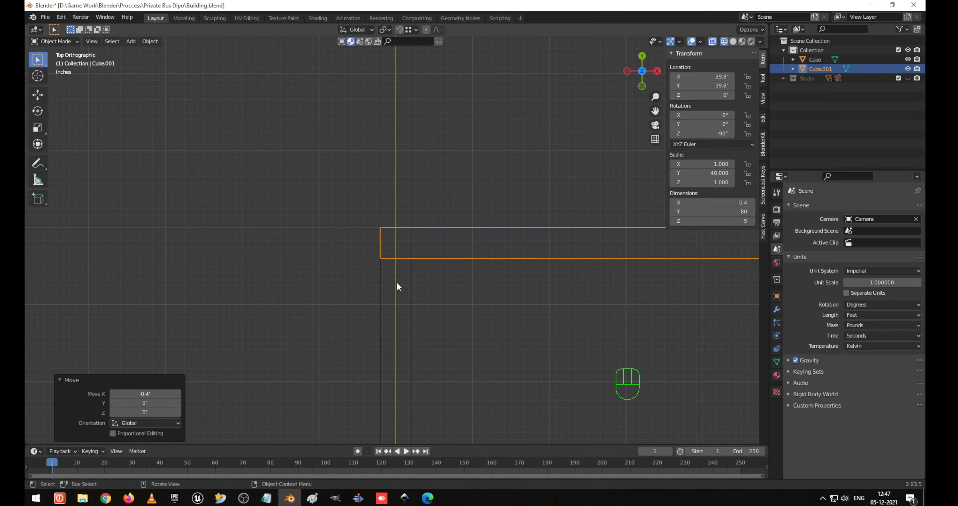
{"action": "scroll", "coordinate": [451, 260], "scroll_direction": "down", "scroll_amount": 2}
{"action": "scroll", "coordinate": [451, 269], "scroll_direction": "up", "scroll_amount": 5}
{"action": "scroll", "coordinate": [448, 269], "scroll_direction": "up", "scroll_amount": 4}
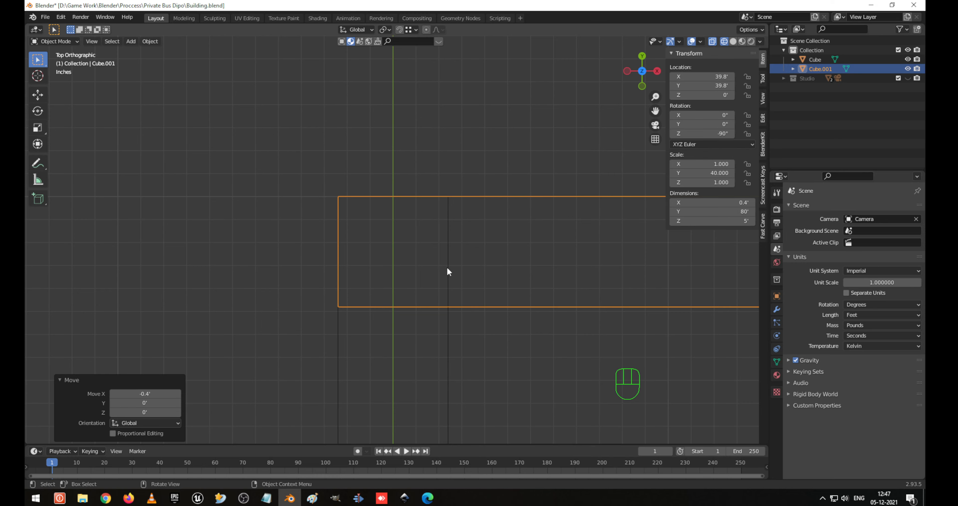
{"action": "key", "text": "Tab"}
{"action": "key", "text": "alt+a"}
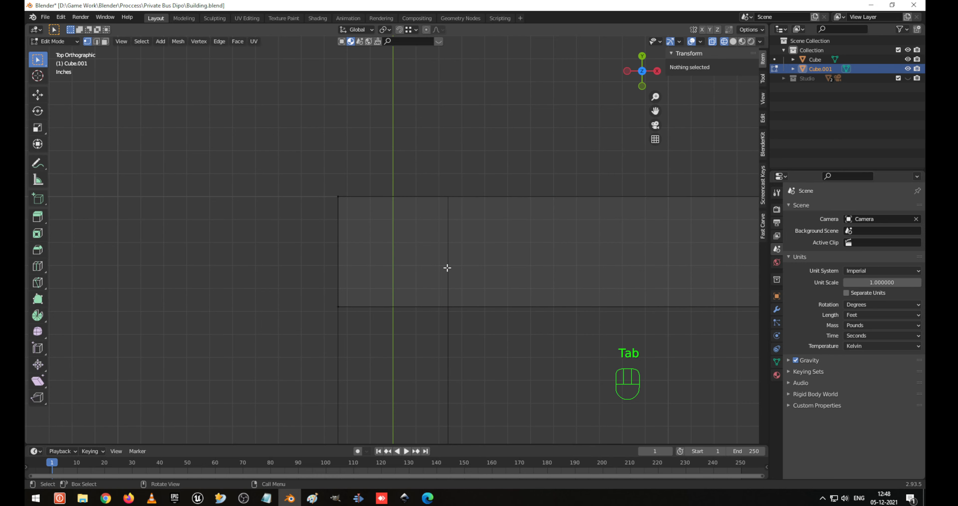
{"action": "key", "text": "Tab"}
{"action": "scroll", "coordinate": [447, 267], "scroll_direction": "down", "scroll_amount": 15}
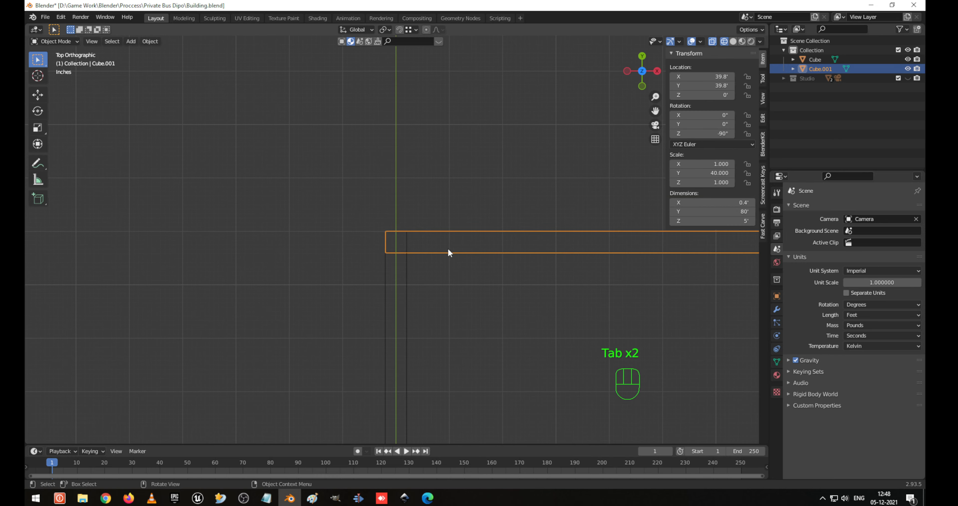
{"action": "middle_click_drag", "start_coordinate": [567, 337], "coordinate": [445, 234], "text": "shift"}
{"action": "scroll", "coordinate": [449, 234], "scroll_direction": "down", "scroll_amount": 3}
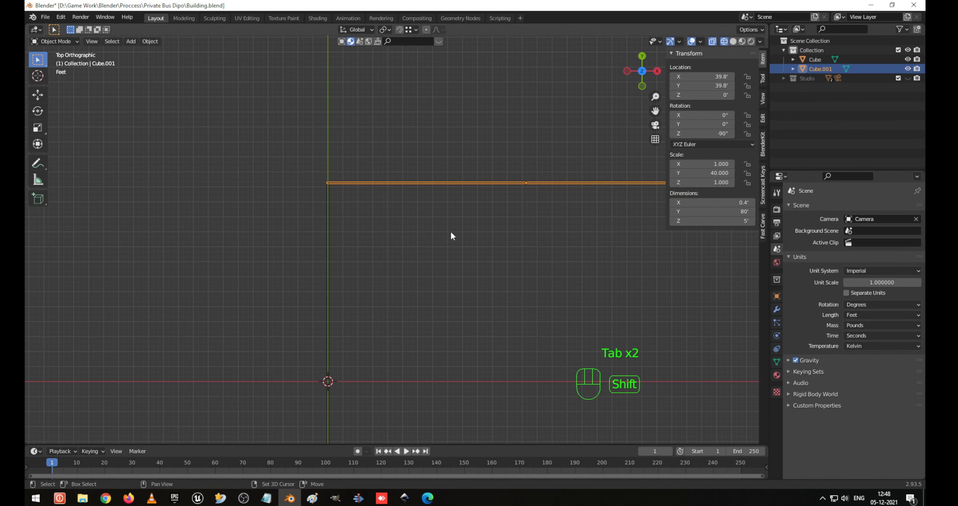
{"action": "scroll", "coordinate": [451, 235], "scroll_direction": "up", "scroll_amount": 1}
{"action": "key", "text": "ctrl+z"}
{"action": "key", "text": "ctrl+z"}
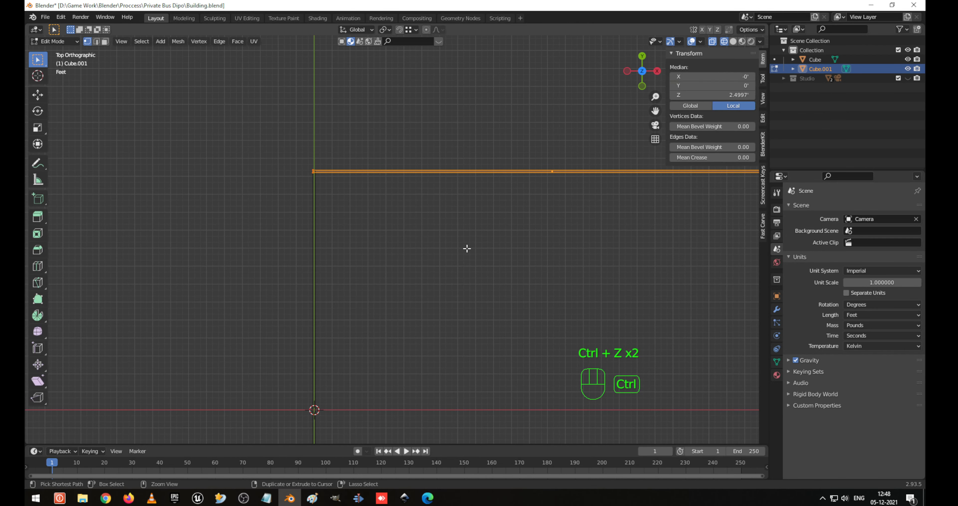
Switch the viewport back to solid shading, deselect the wall's geometry and return to Object Mode.
{"action": "key", "text": "shift+z"}
{"action": "middle_click_drag", "start_coordinate": [466, 248], "coordinate": [413, 207], "text": "shift"}
{"action": "scroll", "coordinate": [477, 237], "scroll_direction": "down", "scroll_amount": 3}
{"action": "scroll", "coordinate": [413, 207], "scroll_direction": "down", "scroll_amount": 1}
{"action": "left_click", "coordinate": [412, 250]}
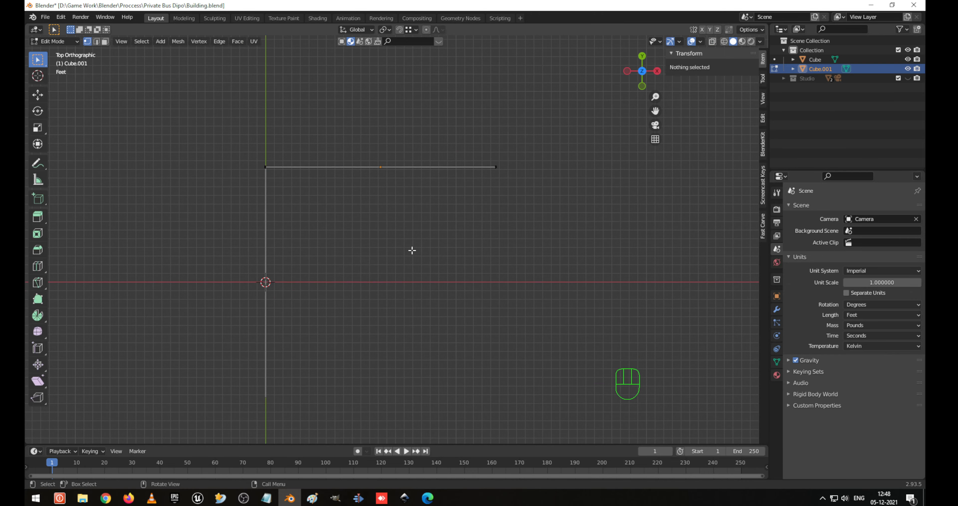
{"action": "key", "text": "Tab"}
Duplicate the first wall 79.6 ft along X, snapping the copy to the far end of the rotated wall.
{"action": "left_click", "coordinate": [370, 249]}
{"action": "left_click_drag", "start_coordinate": [244, 230], "coordinate": [325, 317]}
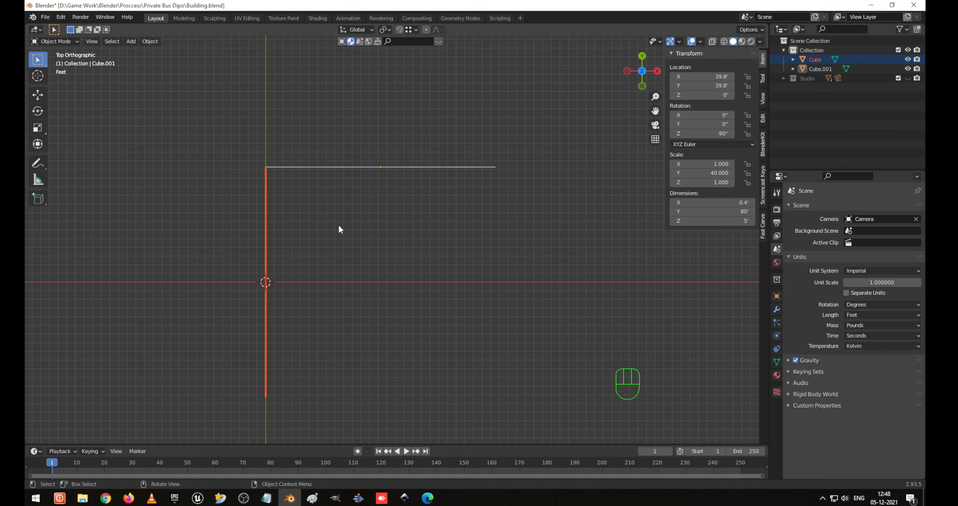
{"action": "key", "text": "shift+d"}
{"action": "key", "text": "x"}
{"action": "left_click", "coordinate": [497, 167], "text": "ctrl"}
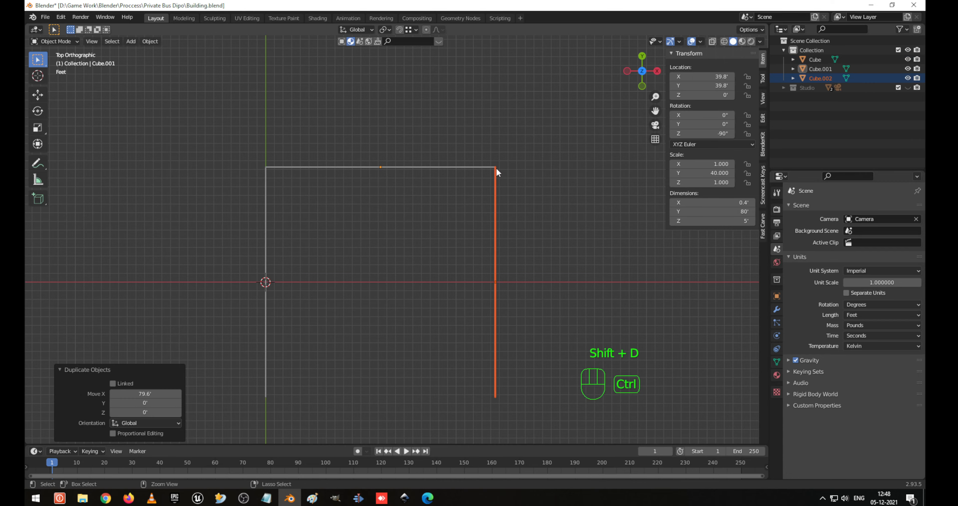
Duplicate the rotated wall -79.6 ft along Y, snapping the copy to the side walls' opposite ends to close the enclosure.
{"action": "scroll", "coordinate": [496, 168], "scroll_direction": "up", "scroll_amount": 8}
{"action": "middle_click_drag", "start_coordinate": [553, 136], "coordinate": [217, 367], "text": "shift"}
{"action": "scroll", "coordinate": [409, 246], "scroll_direction": "up", "scroll_amount": 3}
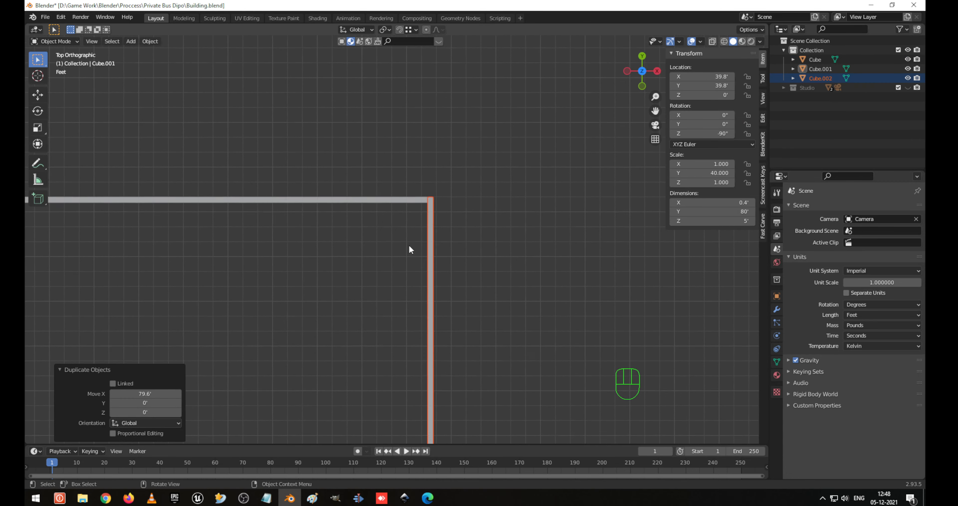
{"action": "scroll", "coordinate": [409, 245], "scroll_direction": "down", "scroll_amount": 14}
{"action": "middle_click_drag", "start_coordinate": [333, 322], "coordinate": [380, 264], "text": "shift"}
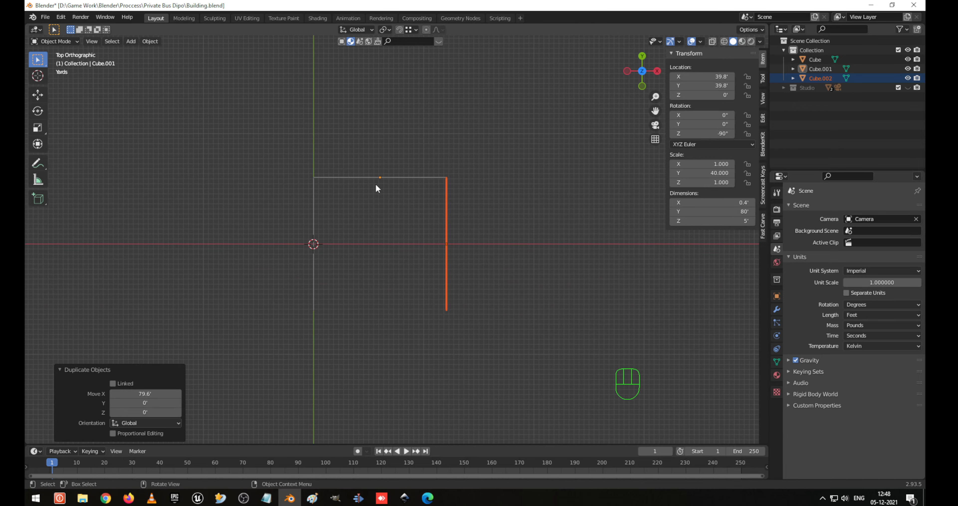
{"action": "left_click", "coordinate": [372, 178]}
{"action": "scroll", "coordinate": [364, 267], "scroll_direction": "up", "scroll_amount": 1}
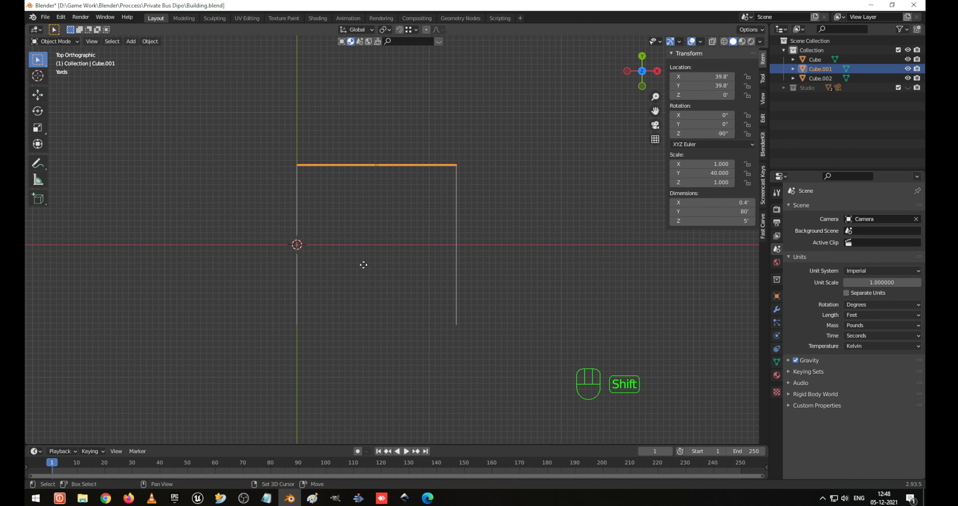
{"action": "key", "text": "shift+d"}
{"action": "key", "text": "y"}
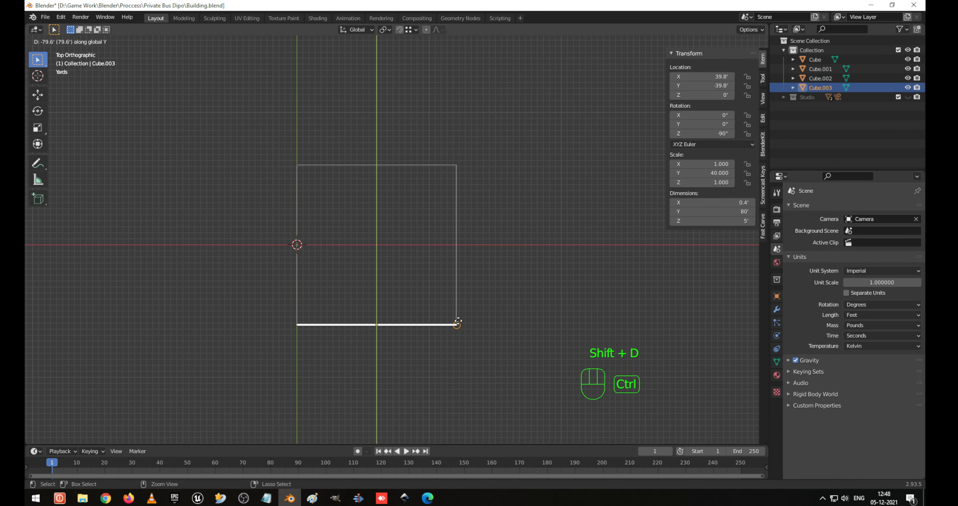
{"action": "left_click", "coordinate": [454, 323], "text": "ctrl"}
Put the walls meeting at the +X, -Y corner into Edit Mode together and show them in wireframe.
{"action": "scroll", "coordinate": [453, 322], "scroll_direction": "up", "scroll_amount": 5}
{"action": "scroll", "coordinate": [348, 204], "scroll_direction": "up", "scroll_amount": 8}
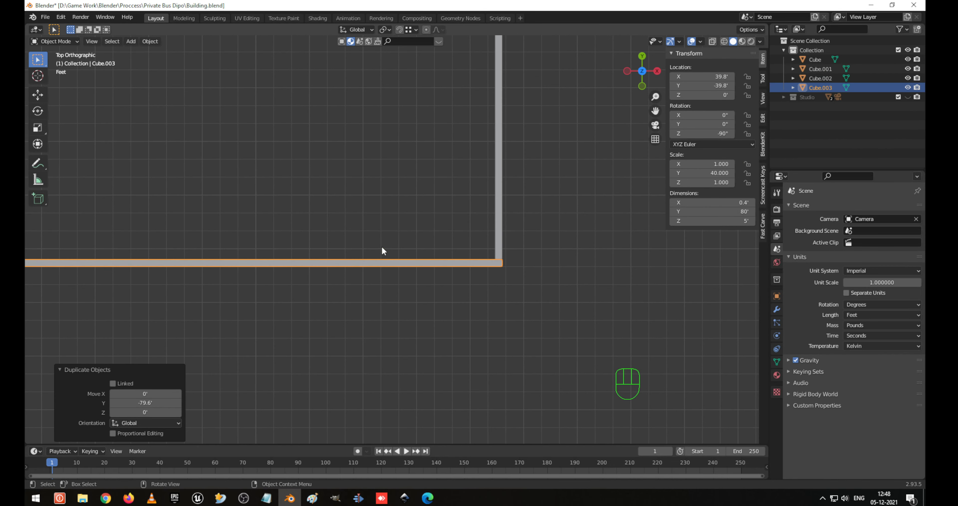
{"action": "middle_click_drag", "start_coordinate": [448, 252], "coordinate": [355, 244], "text": "shift"}
{"action": "scroll", "coordinate": [458, 281], "scroll_direction": "up", "scroll_amount": 6}
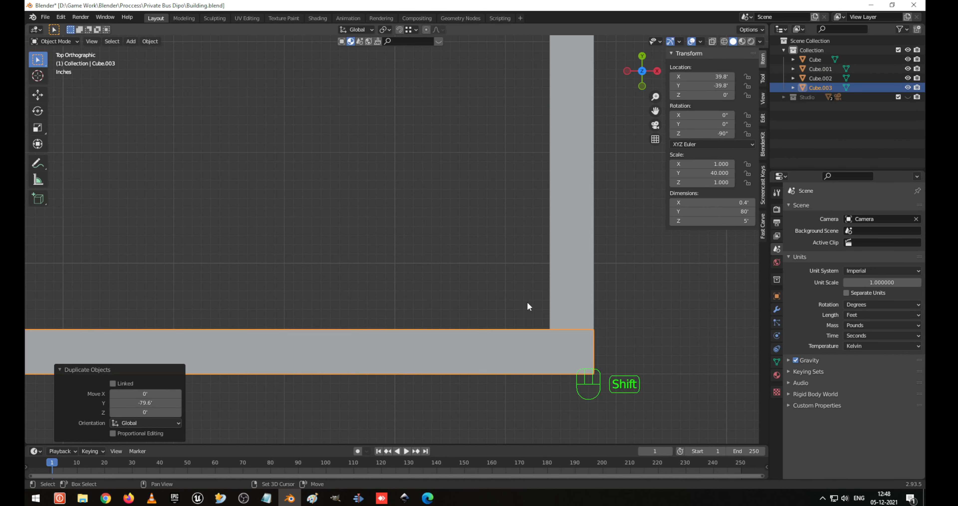
{"action": "middle_click_drag", "start_coordinate": [526, 300], "coordinate": [387, 249], "text": "shift"}
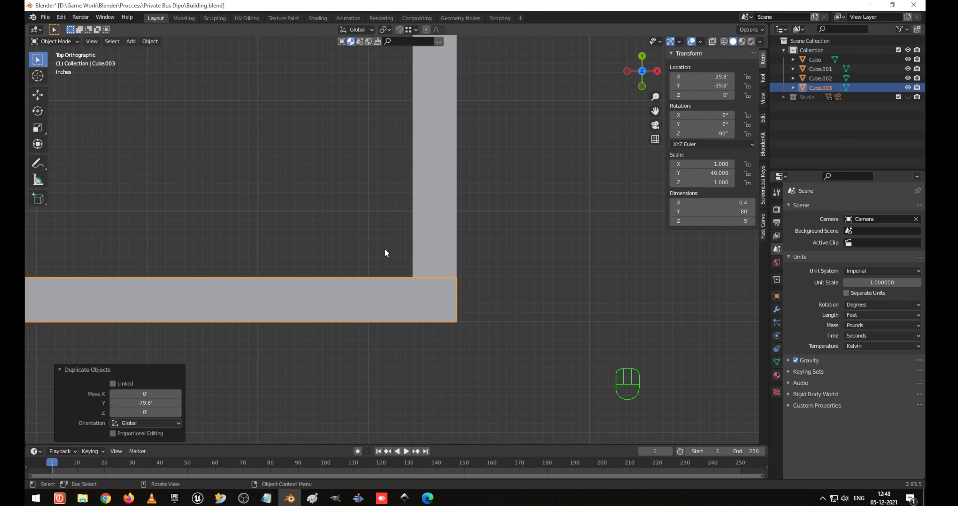
{"action": "left_click", "coordinate": [430, 256]}
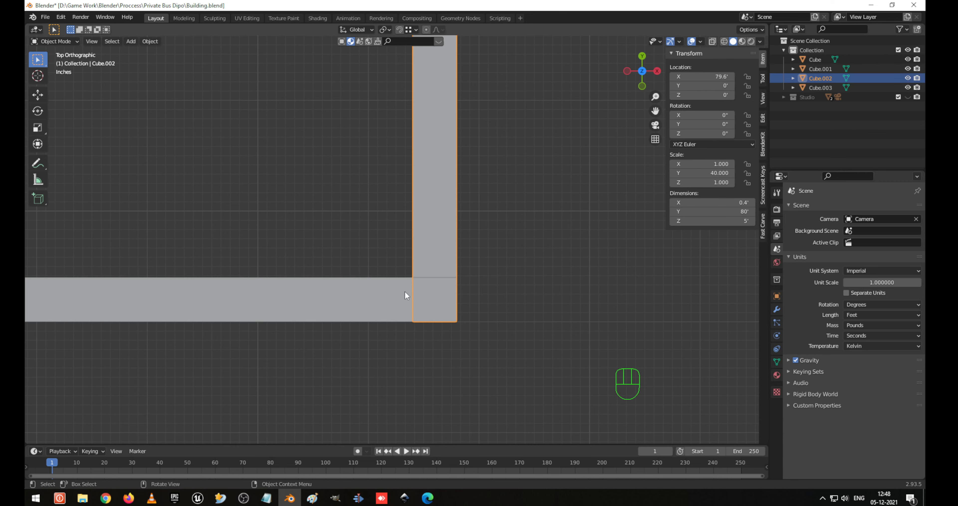
{"action": "left_click", "coordinate": [390, 292], "text": "shift"}
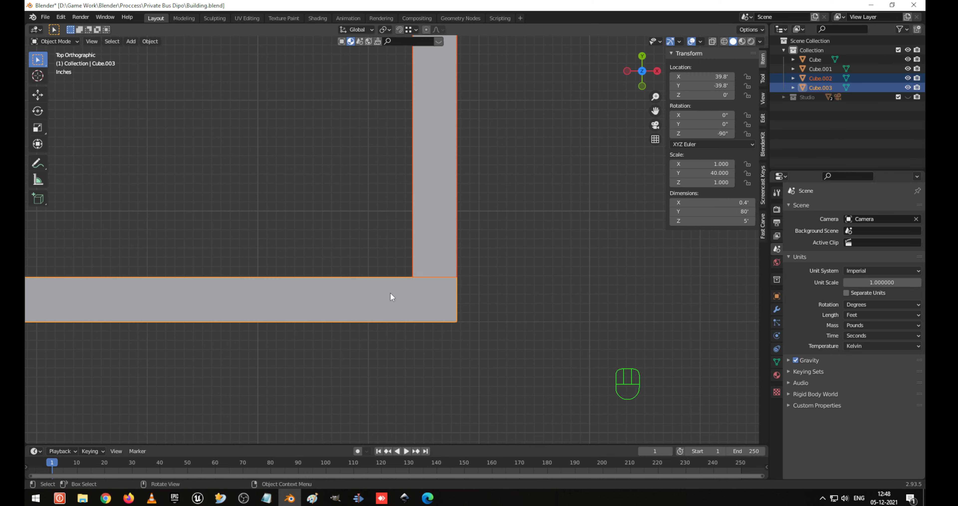
{"action": "key", "text": "Tab"}
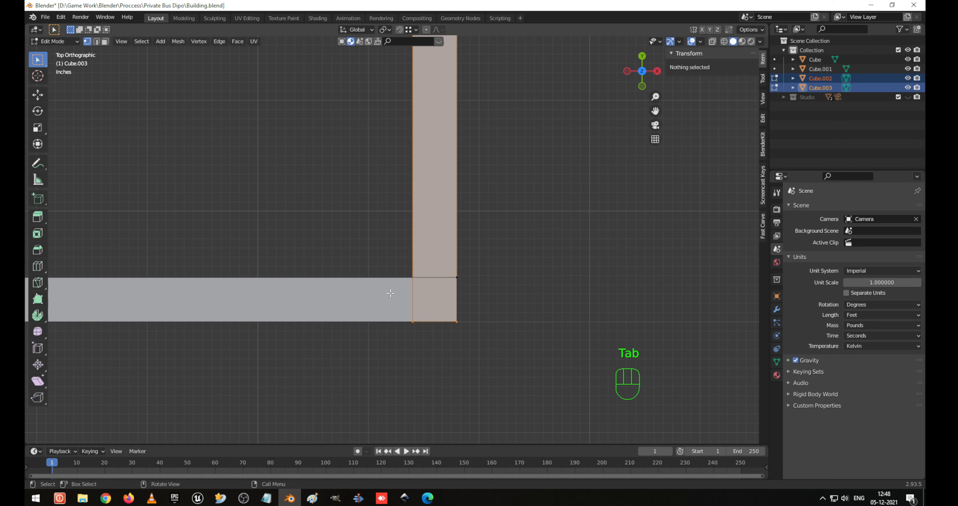
{"action": "key", "text": "shift+z"}
Move the -Y wall's inner end vertices -0.4 ft along X, snapping them to the inner corner to form a mitre.
{"action": "scroll", "coordinate": [402, 293], "scroll_direction": "up", "scroll_amount": 4}
{"action": "middle_click_drag", "start_coordinate": [465, 287], "coordinate": [397, 247], "text": "shift"}
{"action": "left_click_drag", "start_coordinate": [398, 255], "coordinate": [546, 300]}
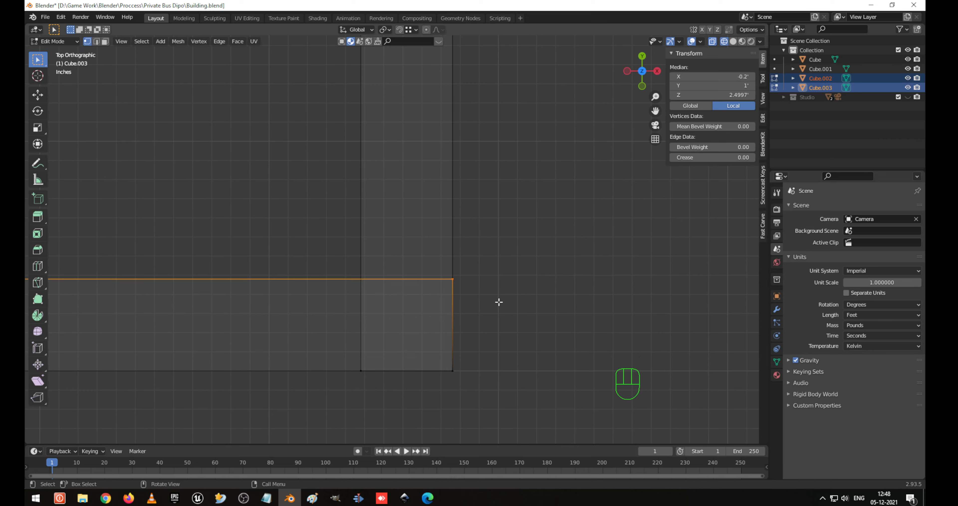
{"action": "key", "text": "g"}
{"action": "key", "text": "x"}
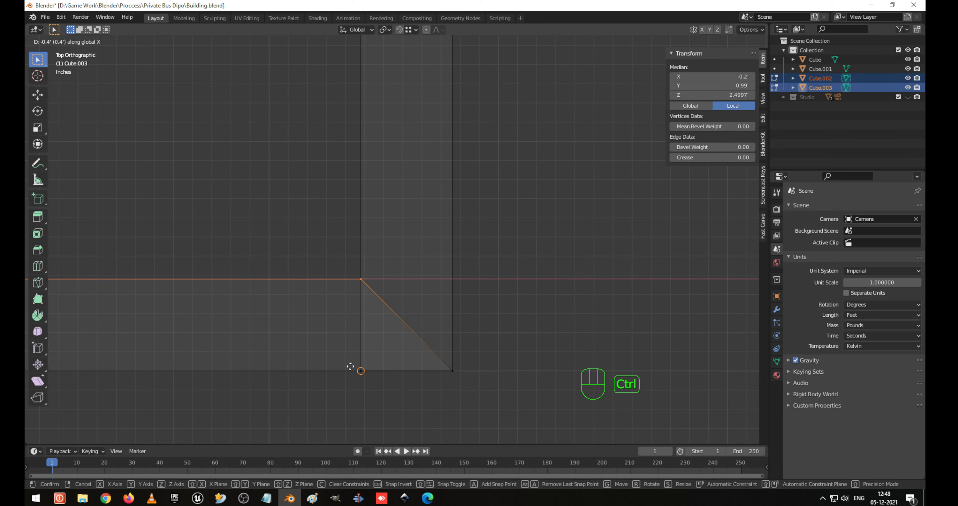
{"action": "left_click", "coordinate": [361, 369]}
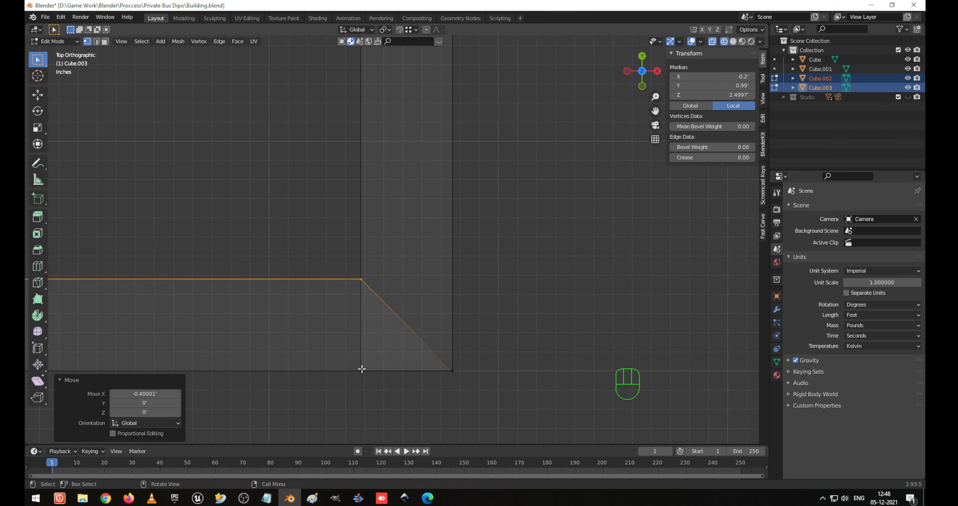
{"action": "left_click", "coordinate": [348, 352]}
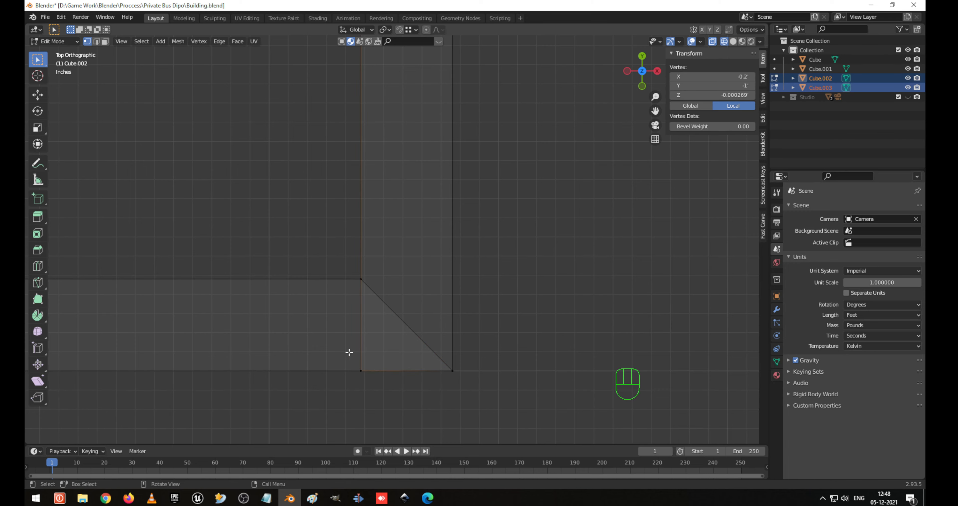
{"action": "left_click_drag", "start_coordinate": [315, 335], "coordinate": [406, 403]}
{"action": "key", "text": "g"}
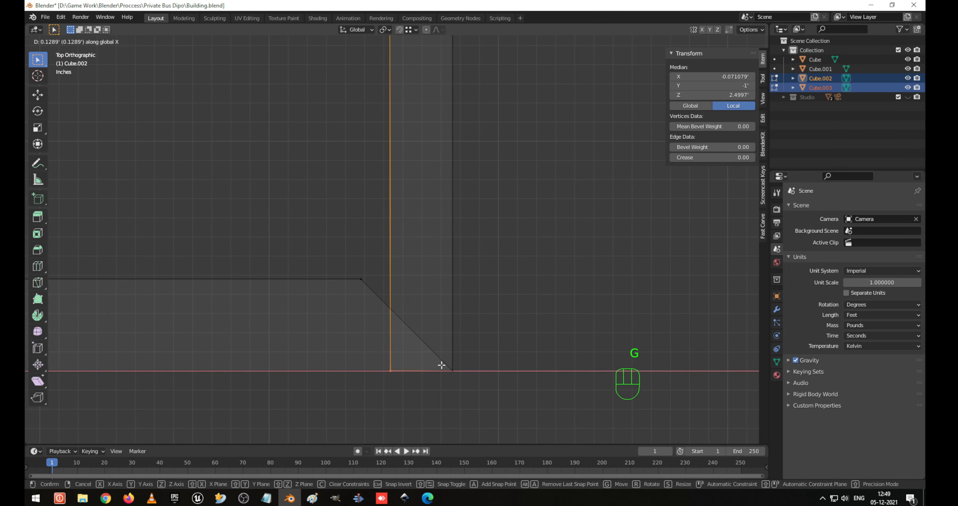
{"action": "right_click", "coordinate": [381, 358]}
{"action": "middle_click_drag", "start_coordinate": [349, 363], "coordinate": [421, 282]}
{"action": "key", "text": "KP_7"}
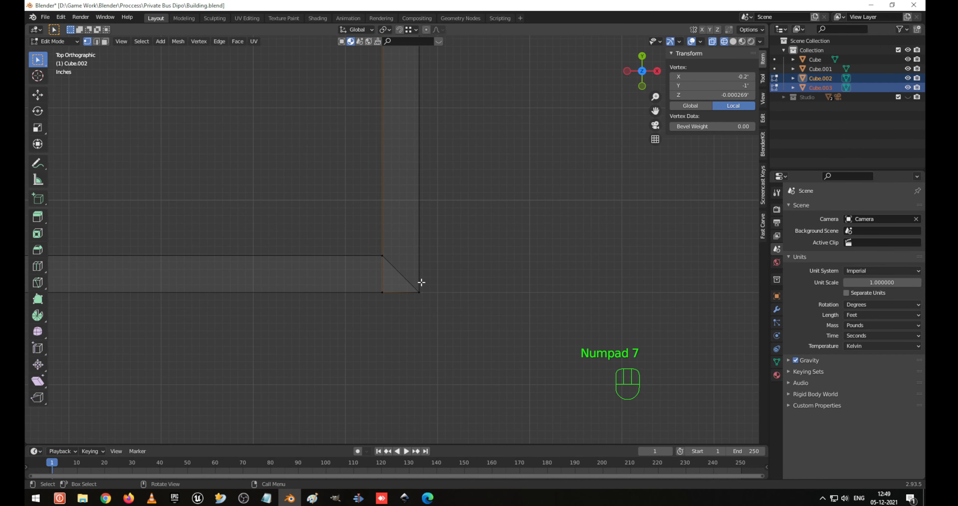
{"action": "left_click", "coordinate": [429, 316]}
{"action": "scroll", "coordinate": [414, 318], "scroll_direction": "up", "scroll_amount": 2}
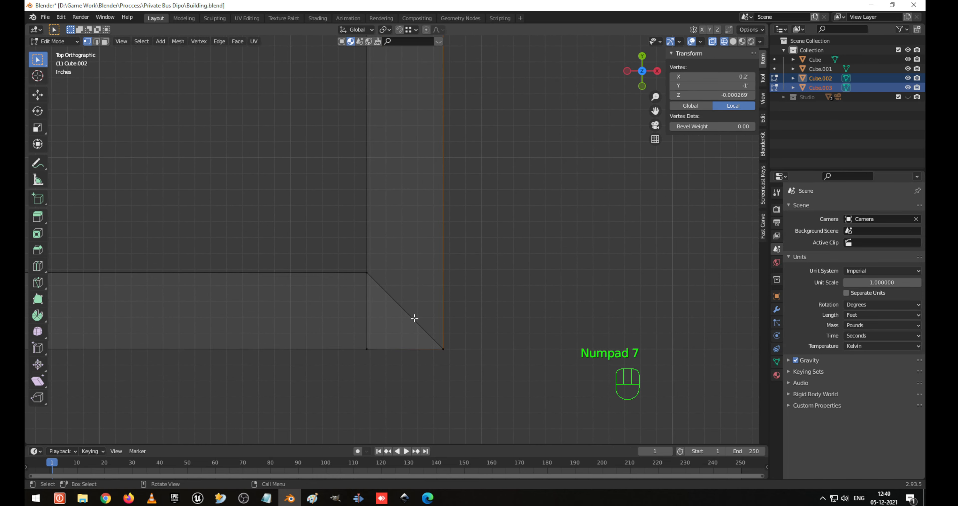
{"action": "left_click_drag", "start_coordinate": [416, 318], "coordinate": [472, 376]}
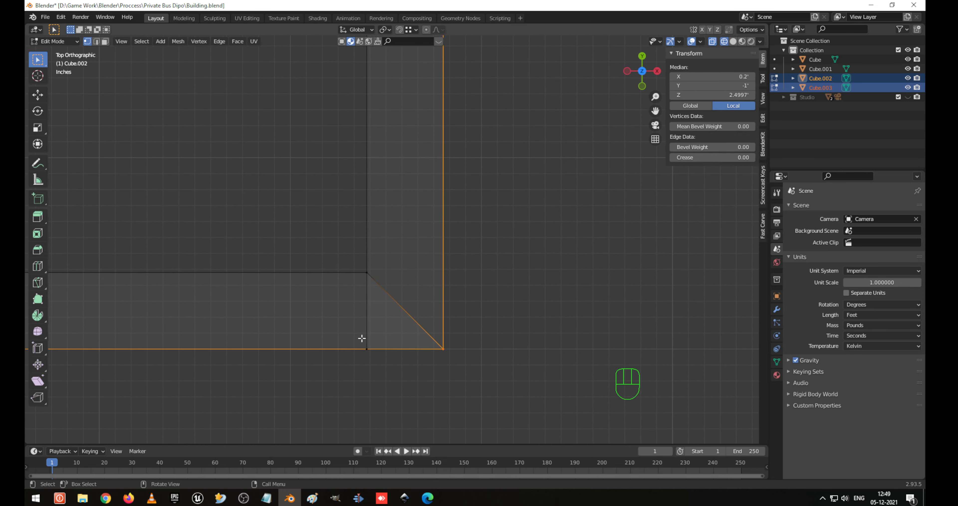
Move the +X side wall's inner end vertices 0.4 ft along Y, snapping them to the -Y wall's mitred inner corner.
{"action": "left_click_drag", "start_coordinate": [344, 327], "coordinate": [394, 375]}
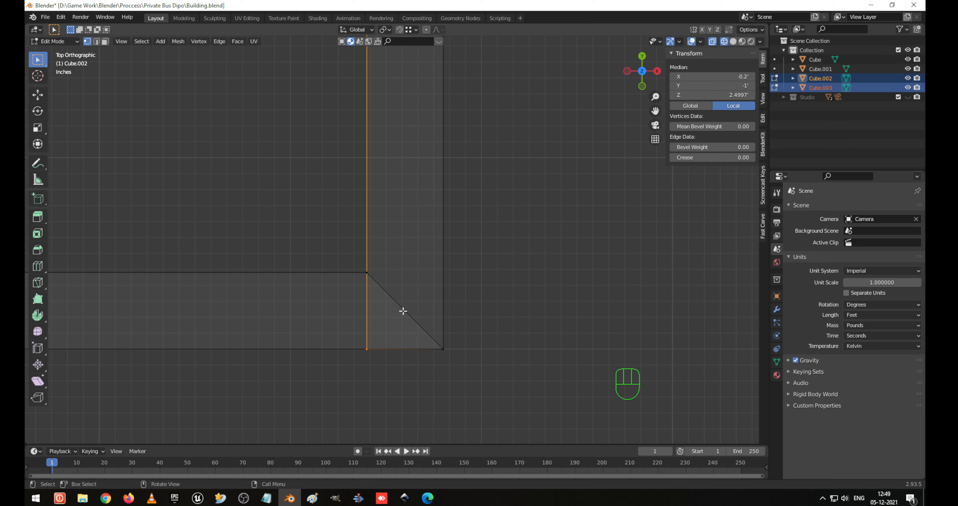
{"action": "key", "text": "g"}
{"action": "right_click", "coordinate": [422, 242]}
{"action": "key", "text": "g"}
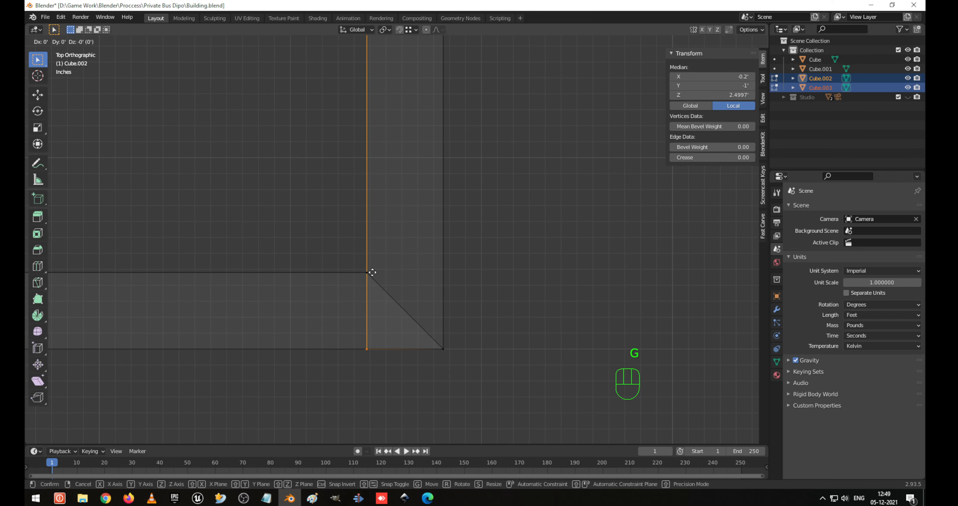
{"action": "left_click", "coordinate": [372, 271], "text": "ctrl"}
{"action": "scroll", "coordinate": [389, 305], "scroll_direction": "up", "scroll_amount": 1}
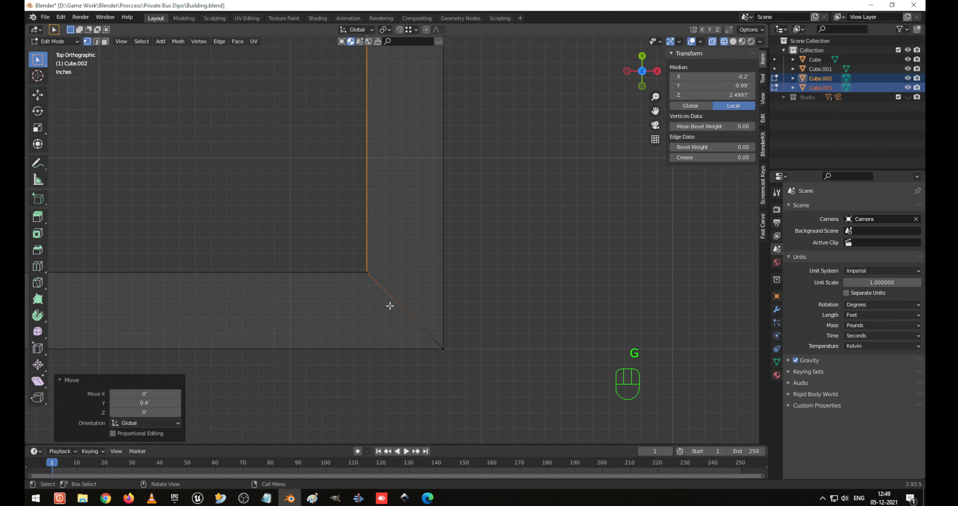
Return to Object Mode with solid shading and make the +X side wall the only selected object.
{"action": "key", "text": "Tab"}
{"action": "key", "text": "shift+z"}
{"action": "mouse_move", "coordinate": [343, 227]}
{"action": "middle_mouse_down"}
{"action": "mouse_move", "coordinate": [456, 188]}
{"action": "mouse_move", "coordinate": [452, 166]}
{"action": "middle_mouse_up"}
{"action": "scroll", "coordinate": [484, 238], "scroll_direction": "down", "scroll_amount": 4}
{"action": "left_click", "coordinate": [488, 245]}
{"action": "middle_click_drag", "start_coordinate": [359, 182], "coordinate": [379, 220]}
Select the hidden diagonal end face of the +X side wall in Edit Mode, using face selection and wireframe shading.
{"action": "key", "text": "Tab"}
{"action": "middle_click_drag", "start_coordinate": [404, 265], "coordinate": [422, 214]}
{"action": "key", "text": "shift+z"}
{"action": "key", "text": "3"}
{"action": "left_click", "coordinate": [392, 296]}
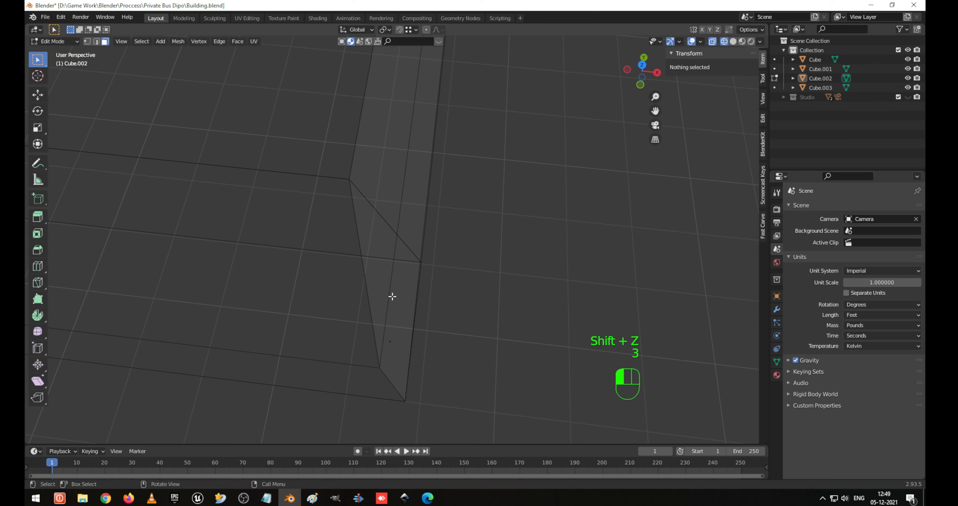
{"action": "left_click", "coordinate": [390, 338]}
{"action": "middle_click_drag", "start_coordinate": [409, 321], "coordinate": [444, 300]}
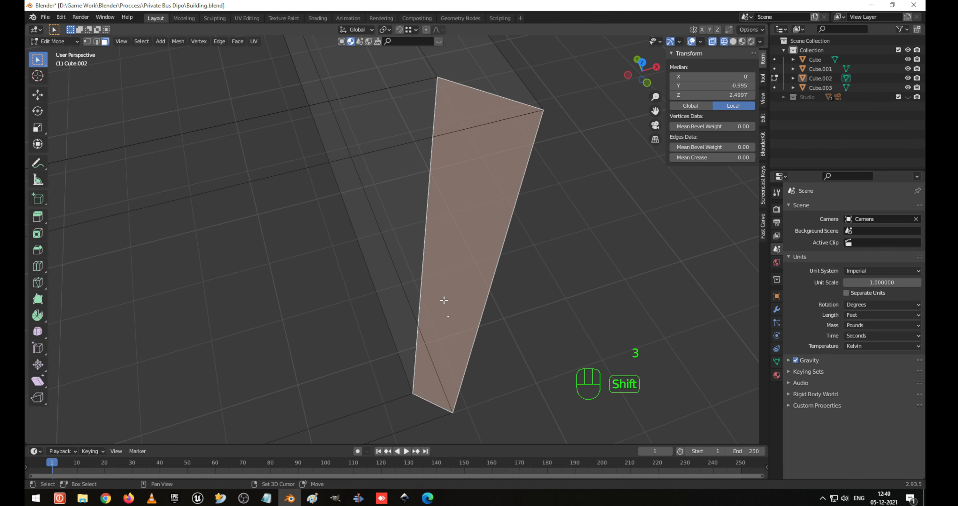
{"action": "key", "text": "x"}
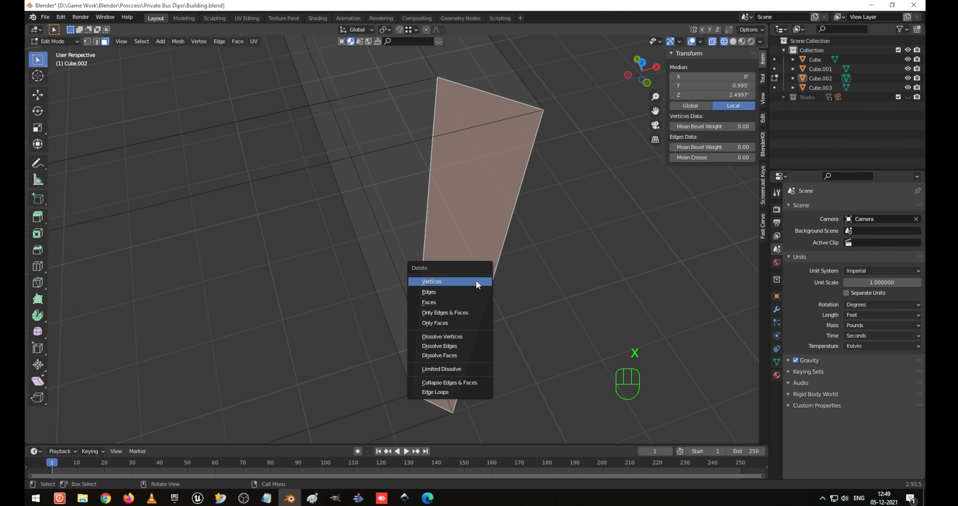
{"action": "left_click", "coordinate": [477, 281]}
{"action": "middle_click_drag", "start_coordinate": [477, 280], "coordinate": [497, 262]}
{"action": "key", "text": "ctrl+z"}
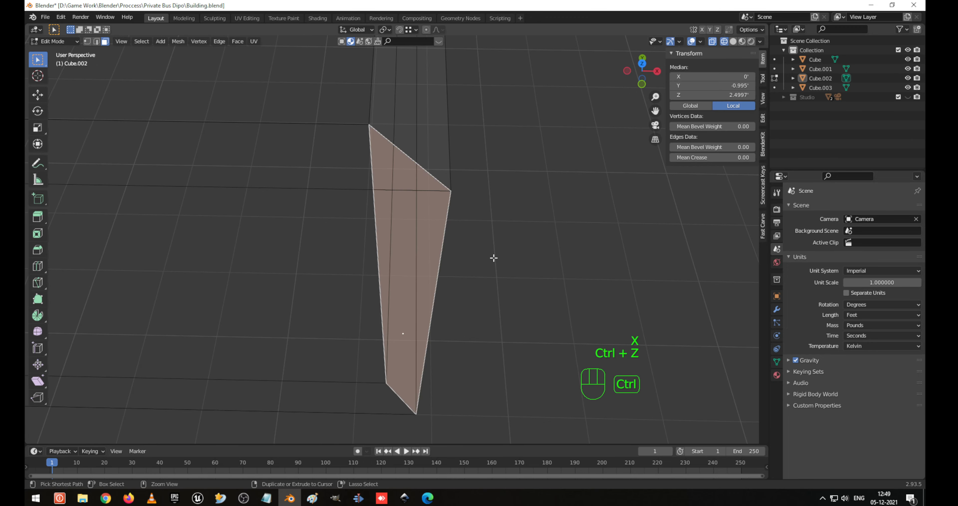
Delete only the diagonal end face of the +X side wall, keeping its edges, and return to Object Mode.
{"action": "key", "text": "x"}
{"action": "left_click", "coordinate": [493, 258]}
{"action": "middle_click_drag", "start_coordinate": [433, 231], "coordinate": [438, 234]}
{"action": "key", "text": "Tab"}
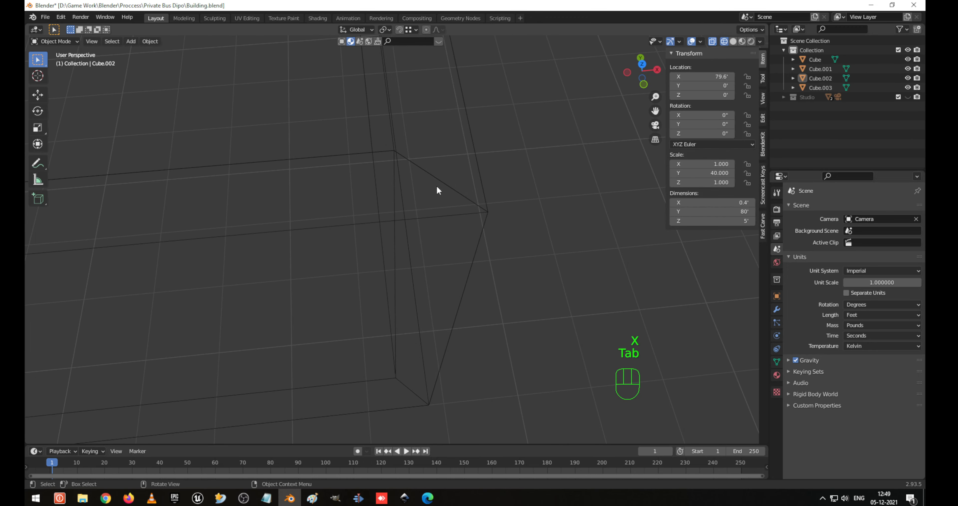
Delete the matching diagonal end face of the -Y wall and return to Object Mode with solid shading.
{"action": "left_click", "coordinate": [337, 219]}
{"action": "key", "text": "Tab"}
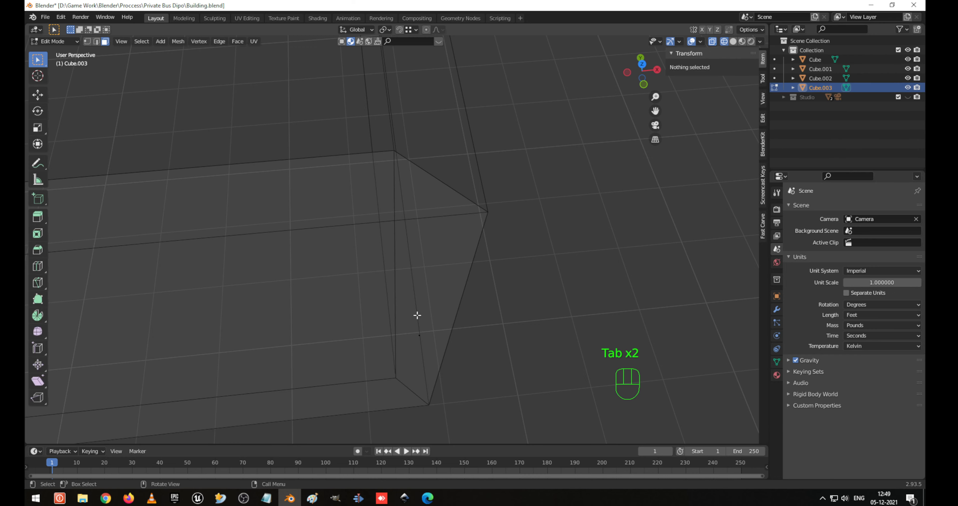
{"action": "left_click", "coordinate": [422, 332]}
{"action": "key", "text": "x"}
{"action": "left_click", "coordinate": [420, 286]}
{"action": "key", "text": "shift+z"}
{"action": "mouse_move", "coordinate": [441, 244]}
{"action": "middle_mouse_down"}
{"action": "mouse_move", "coordinate": [570, 310]}
{"action": "mouse_move", "coordinate": [606, 266]}
{"action": "mouse_move", "coordinate": [591, 253]}
{"action": "middle_mouse_up"}
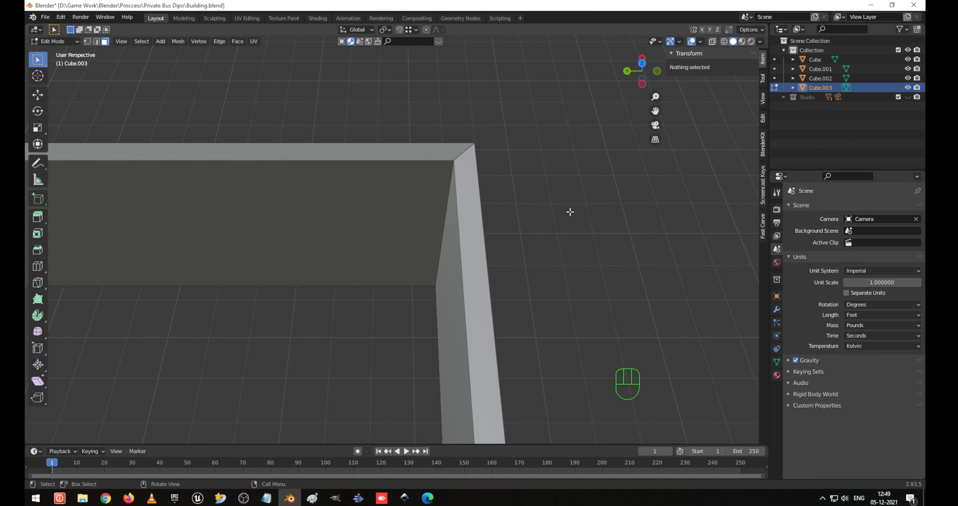
{"action": "middle_click_drag", "start_coordinate": [570, 212], "coordinate": [430, 194]}
{"action": "key", "text": "Tab"}
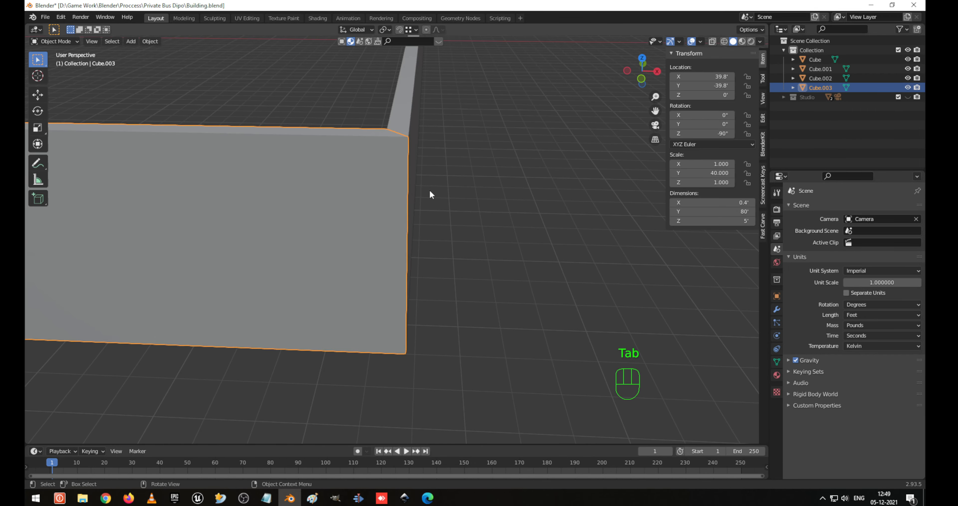
Deselect the wall and examine the mitred corner and the whole enclosure from several angles.
{"action": "scroll", "coordinate": [430, 191], "scroll_direction": "down", "scroll_amount": 3}
{"action": "left_click", "coordinate": [265, 151]}
{"action": "middle_click_drag", "start_coordinate": [265, 151], "coordinate": [395, 176]}
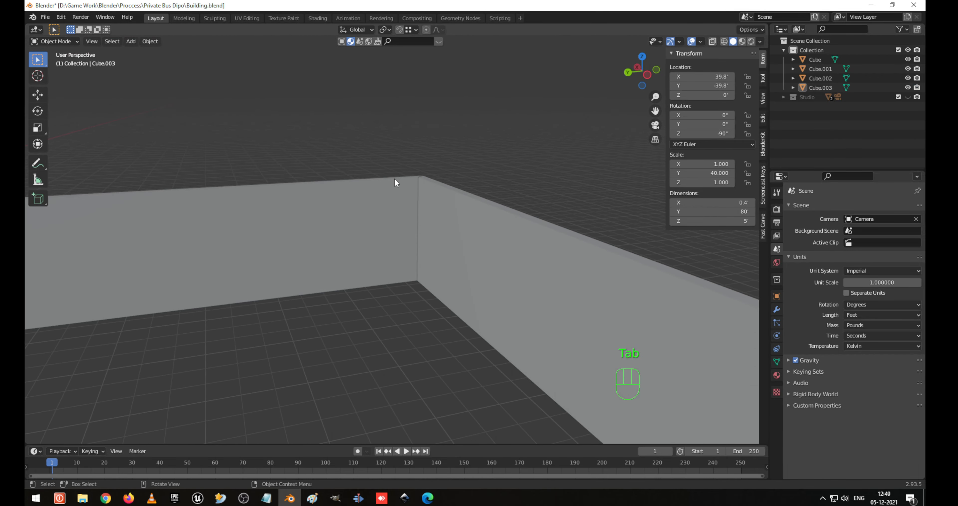
{"action": "scroll", "coordinate": [395, 176], "scroll_direction": "down", "scroll_amount": 4}
{"action": "middle_click_drag", "start_coordinate": [523, 335], "coordinate": [412, 189], "text": "shift"}
{"action": "scroll", "coordinate": [423, 218], "scroll_direction": "down", "scroll_amount": 6}
{"action": "middle_click_drag", "start_coordinate": [432, 232], "coordinate": [402, 271]}
{"action": "scroll", "coordinate": [318, 283], "scroll_direction": "down", "scroll_amount": 3}
{"action": "middle_click_drag", "start_coordinate": [238, 273], "coordinate": [293, 278], "text": "shift"}
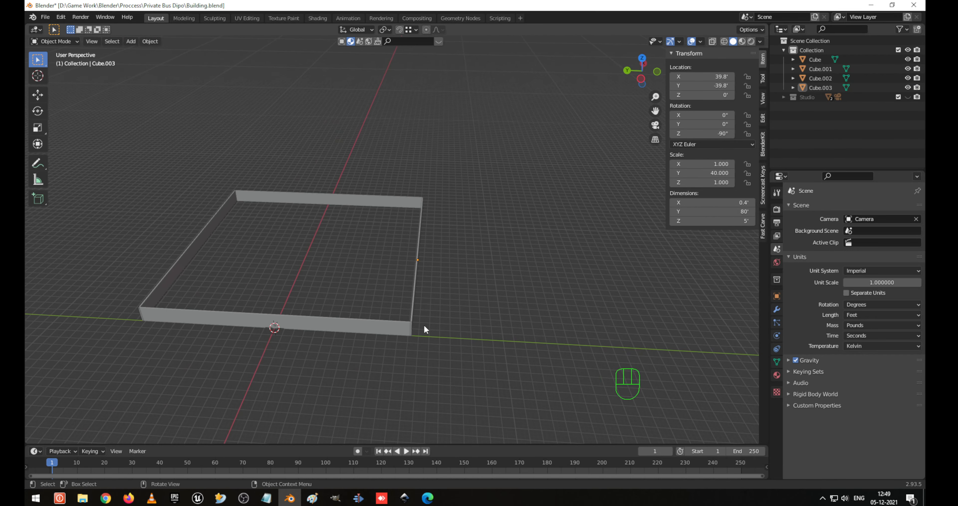
Open the -Y wall and the first wall together in Edit Mode, with their geometry selected and framed from above.
{"action": "left_click", "coordinate": [412, 324]}
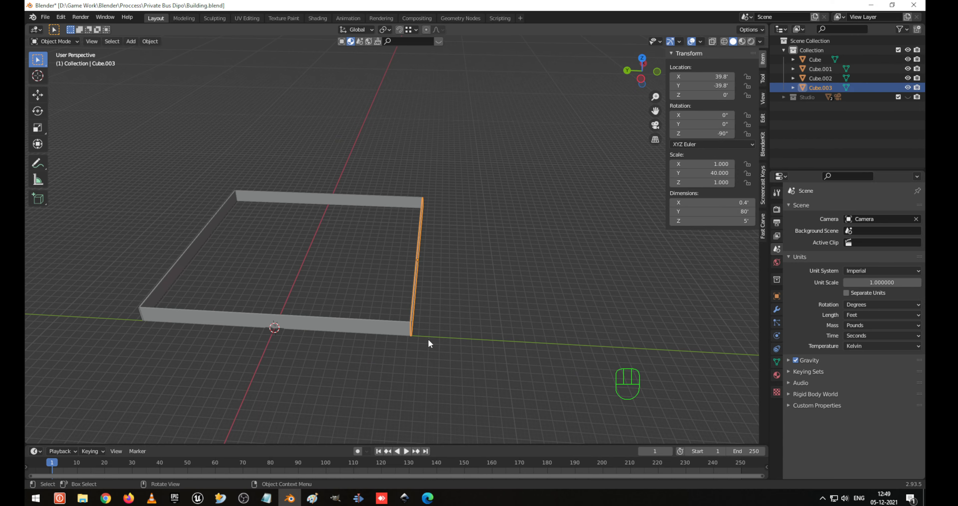
{"action": "key", "text": "KP_7"}
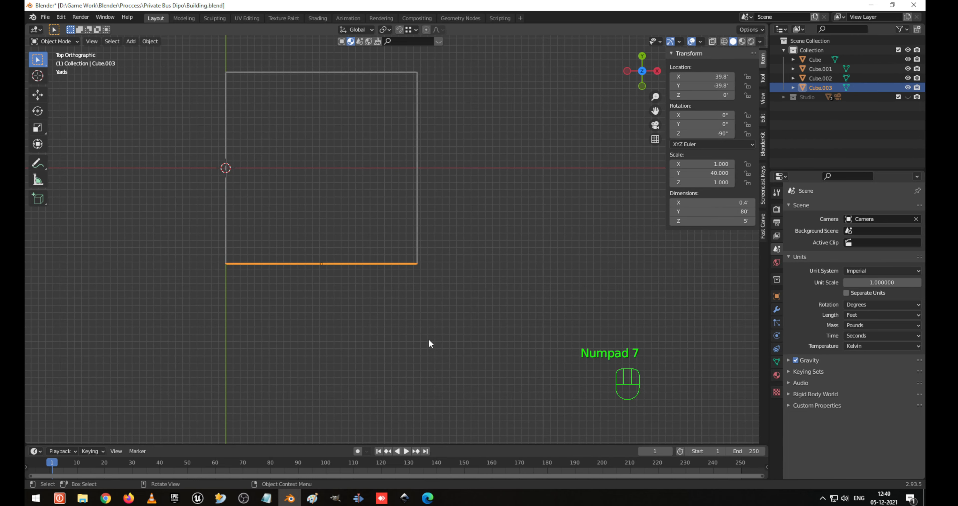
{"action": "left_click", "coordinate": [226, 234], "text": "shift"}
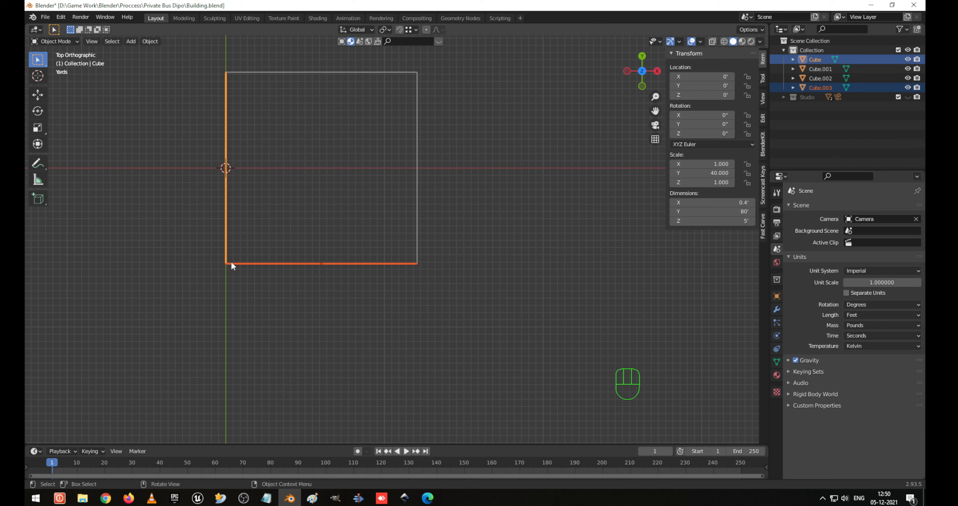
{"action": "key", "text": "Tab"}
{"action": "left_click", "coordinate": [236, 285]}
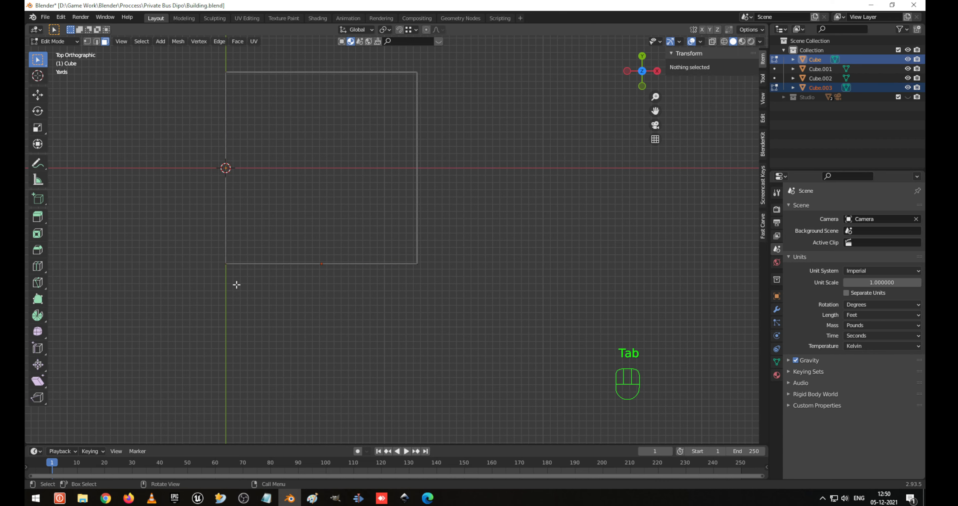
{"action": "key", "text": "a"}
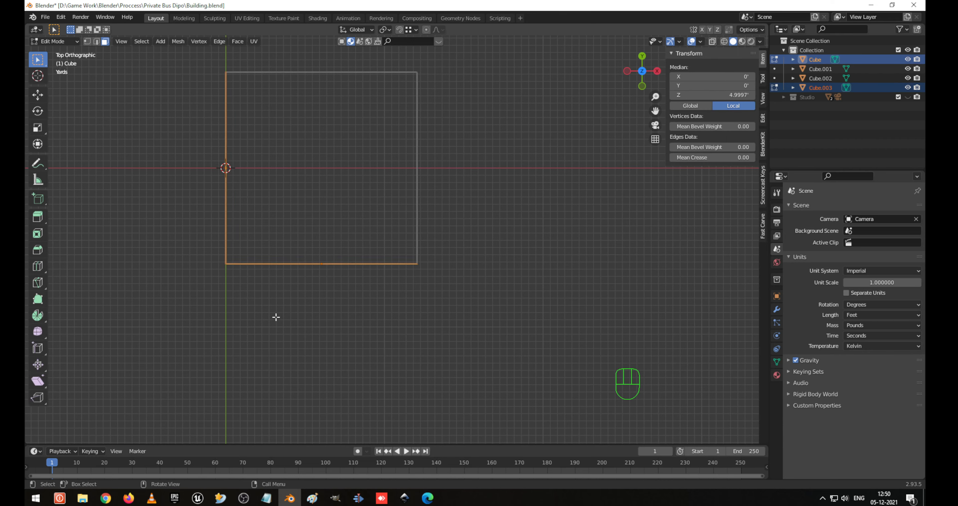
{"action": "key", "text": "KP_Decimal"}
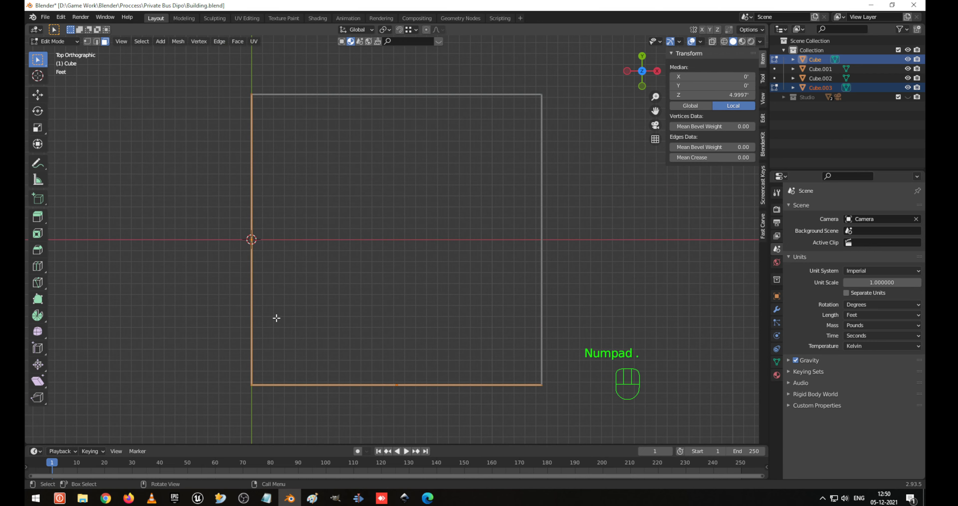
Move the first wall's inner end vertices at the -Y corner 0.4 ft along Y, snapping to the -Y wall's inner edge.
{"action": "key", "text": "1"}
{"action": "left_click", "coordinate": [276, 317]}
{"action": "left_click_drag", "start_coordinate": [212, 363], "coordinate": [285, 420]}
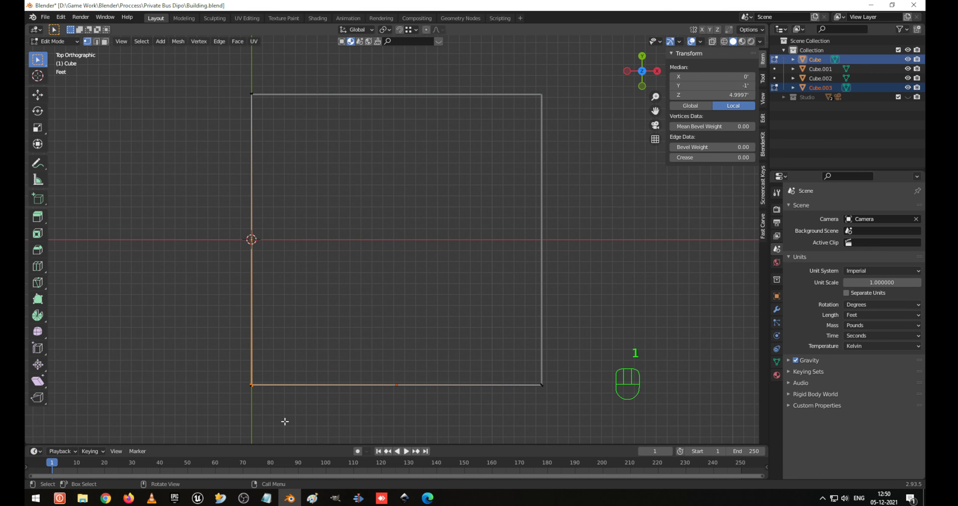
{"action": "key", "text": "KP_Decimal"}
{"action": "scroll", "coordinate": [449, 277], "scroll_direction": "down", "scroll_amount": 3}
{"action": "key", "text": "shift+z"}
{"action": "mouse_move", "coordinate": [456, 252]}
{"action": "middle_mouse_down"}
{"action": "mouse_move", "coordinate": [488, 147]}
{"action": "mouse_move", "coordinate": [516, 160]}
{"action": "middle_mouse_up"}
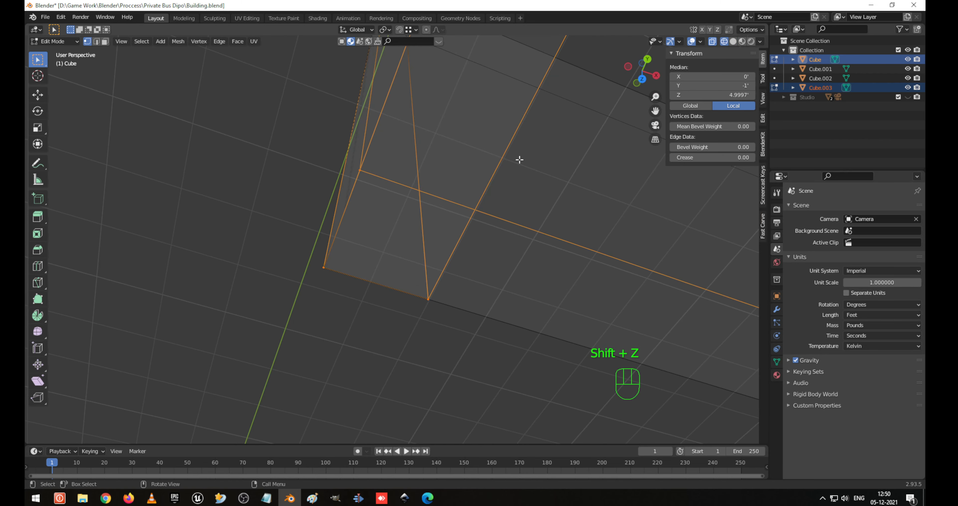
{"action": "key", "text": "KP_7"}
{"action": "left_click", "coordinate": [468, 257]}
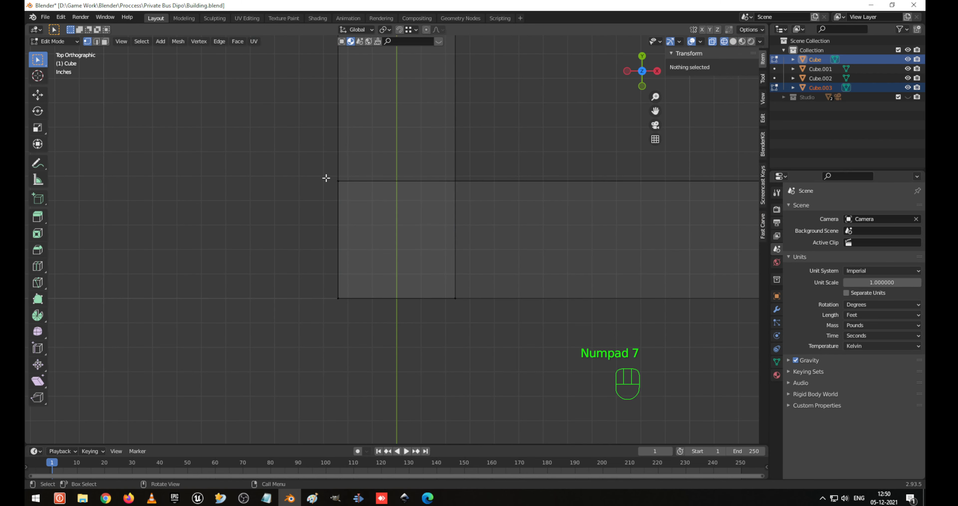
{"action": "left_click_drag", "start_coordinate": [312, 170], "coordinate": [391, 219]}
{"action": "left_click_drag", "start_coordinate": [423, 265], "coordinate": [517, 368]}
{"action": "key", "text": "g"}
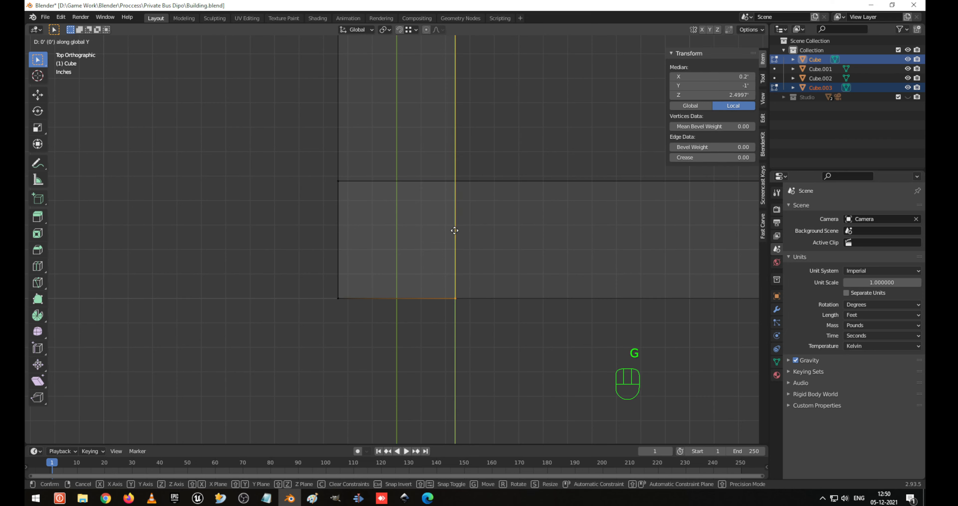
{"action": "left_click", "coordinate": [340, 183], "text": "ctrl"}
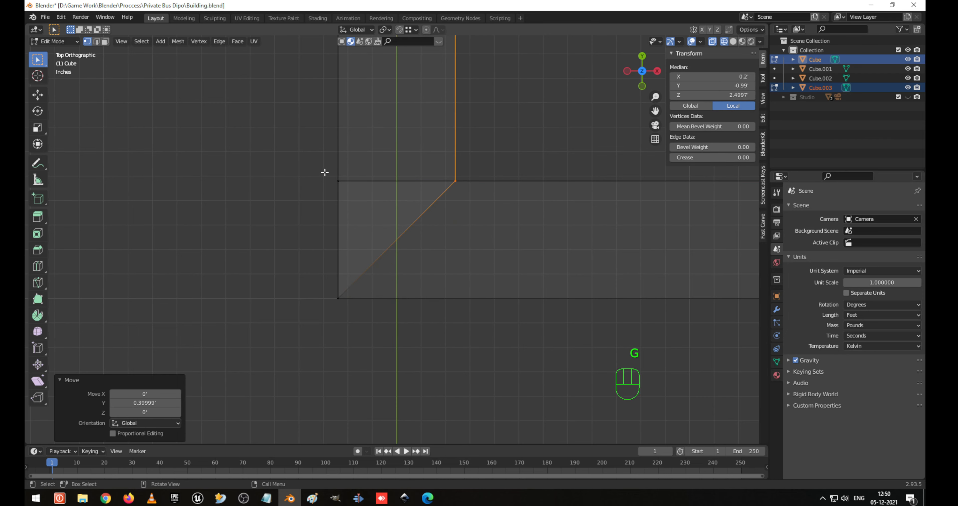
Move the -Y wall's inner end vertices along X, snapping them to the first wall's inner corner.
{"action": "left_click", "coordinate": [376, 209]}
{"action": "key", "text": "g"}
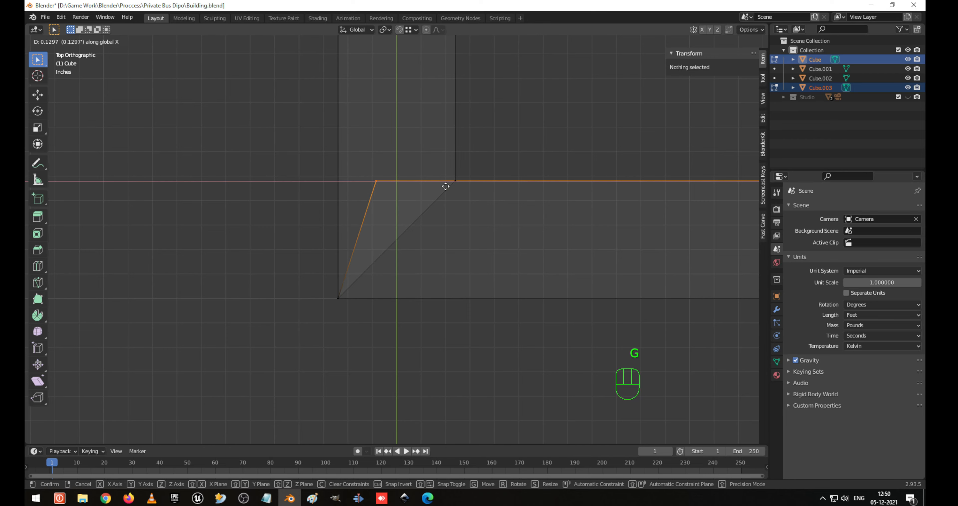
{"action": "left_click", "coordinate": [459, 193], "text": "ctrl"}
Delete the diagonal end faces where the first wall and the -Y wall meet, then return to Object Mode with solid shading.
{"action": "middle_click_drag", "start_coordinate": [463, 212], "coordinate": [456, 178]}
{"action": "middle_click_drag", "start_coordinate": [450, 268], "coordinate": [443, 280]}
{"action": "key", "text": "3"}
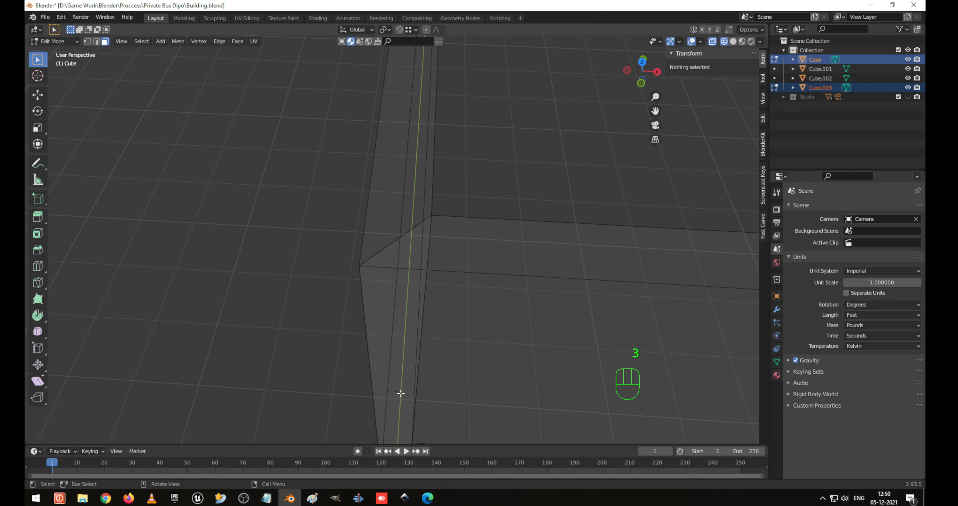
{"action": "left_click", "coordinate": [402, 395]}
{"action": "key", "text": "x"}
{"action": "left_click", "coordinate": [415, 383]}
{"action": "key", "text": "ctrl+z"}
{"action": "key", "text": "x"}
{"action": "left_click", "coordinate": [412, 389]}
{"action": "middle_click_drag", "start_coordinate": [412, 389], "coordinate": [454, 283]}
{"action": "key", "text": "Tab"}
{"action": "key", "text": "shift+z"}
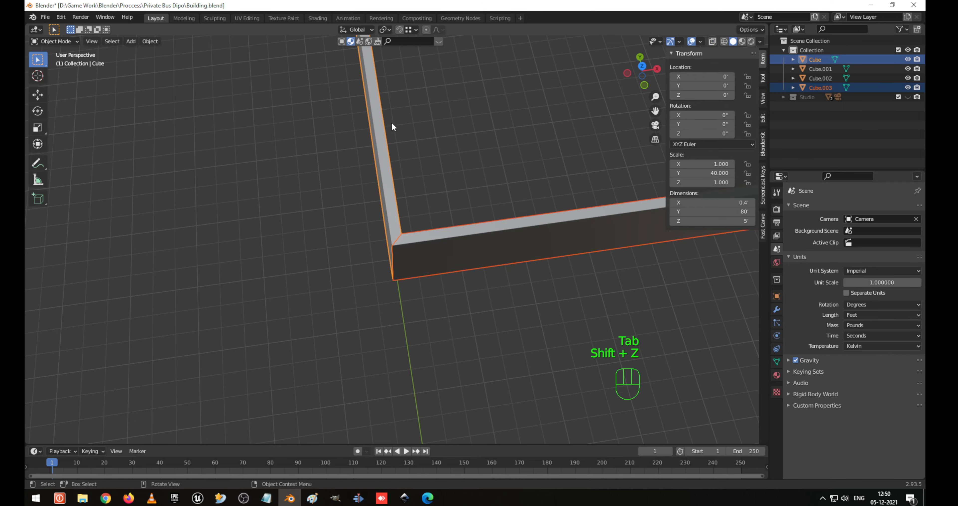
Open the first wall and the +Y wall together in Edit Mode with vertex selection.
{"action": "middle_click_drag", "start_coordinate": [392, 122], "coordinate": [460, 354], "text": "shift"}
{"action": "scroll", "coordinate": [460, 354], "scroll_direction": "down", "scroll_amount": 6}
{"action": "scroll", "coordinate": [434, 197], "scroll_direction": "down", "scroll_amount": 5}
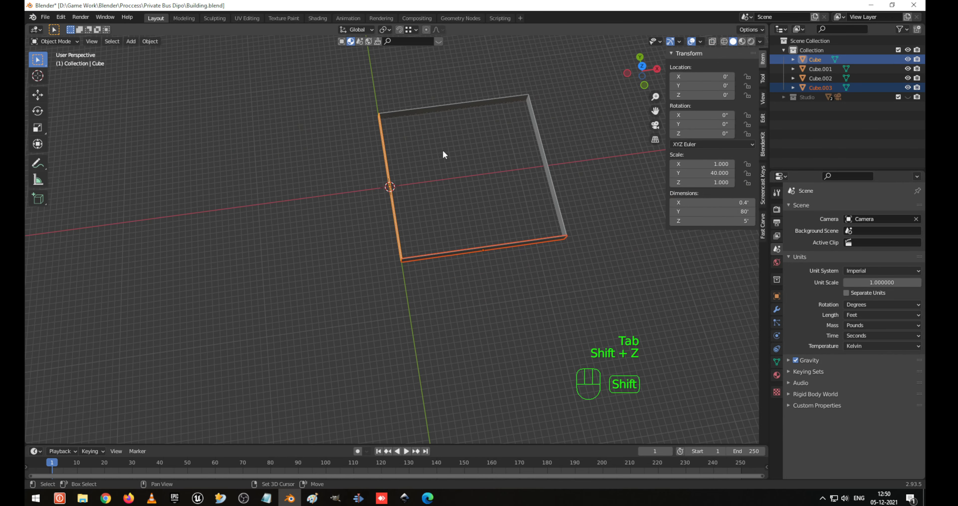
{"action": "middle_click_drag", "start_coordinate": [445, 154], "coordinate": [445, 294], "text": "shift"}
{"action": "scroll", "coordinate": [399, 281], "scroll_direction": "up", "scroll_amount": 2}
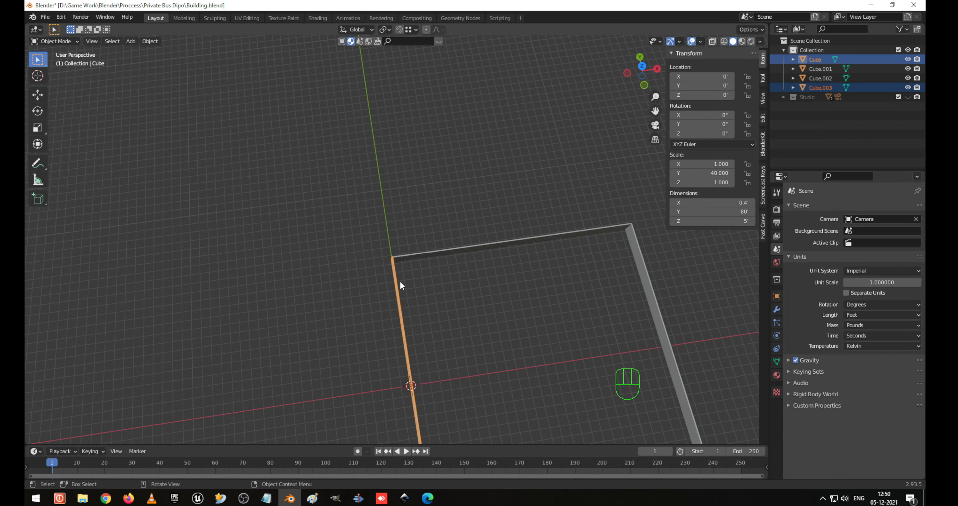
{"action": "left_click", "coordinate": [407, 254], "text": "shift"}
{"action": "key", "text": "Tab"}
{"action": "key", "text": "1"}
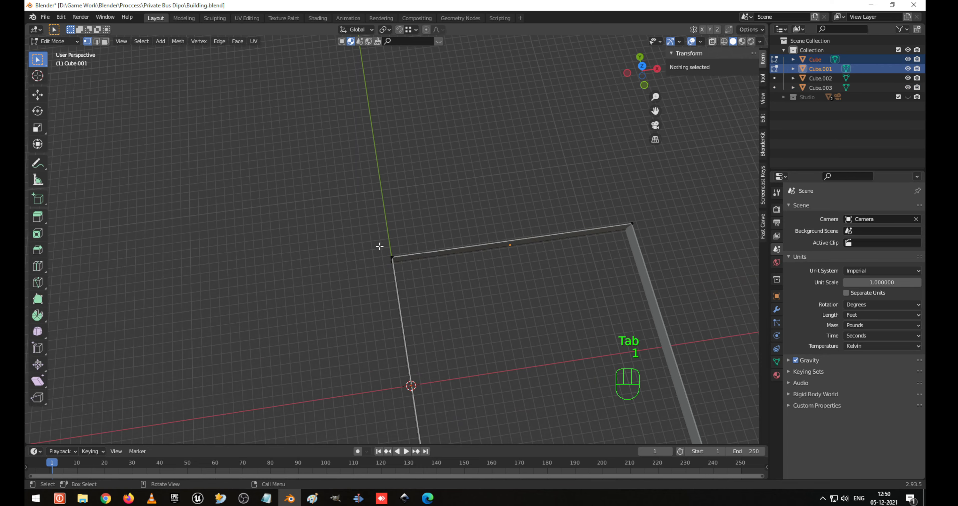
Move the first wall's inner end vertices at the +Y corner along Y, snapping to the +Y wall's inner edge.
{"action": "left_click_drag", "start_coordinate": [360, 222], "coordinate": [428, 284]}
{"action": "key", "text": "KP_Decimal"}
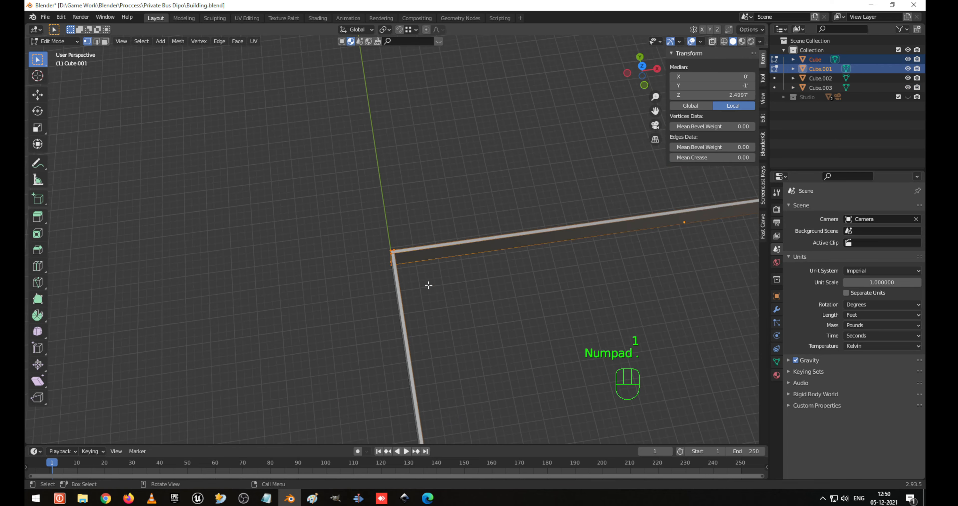
{"action": "middle_click_drag", "start_coordinate": [428, 282], "coordinate": [514, 282]}
{"action": "key", "text": "KP_7"}
{"action": "key", "text": "shift+z"}
{"action": "scroll", "coordinate": [469, 268], "scroll_direction": "up", "scroll_amount": 6}
{"action": "left_click", "coordinate": [414, 226]}
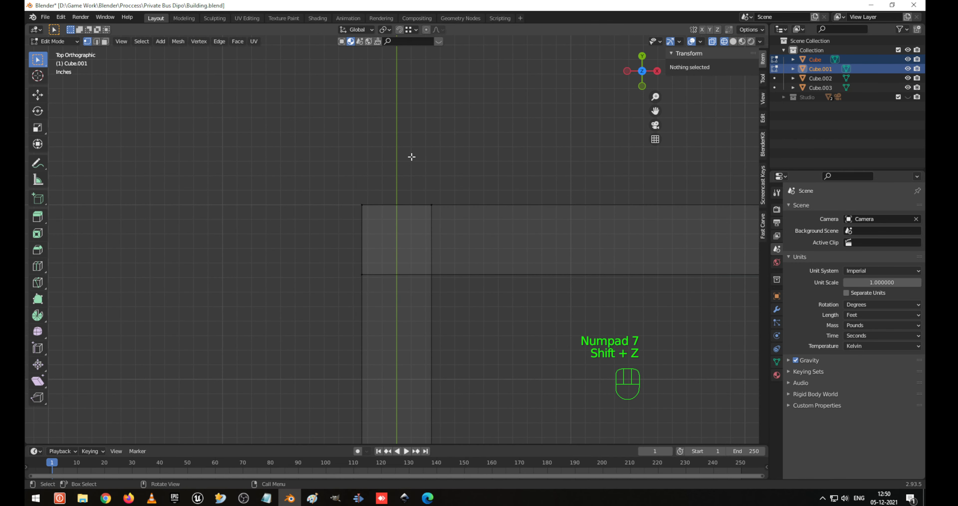
{"action": "left_click_drag", "start_coordinate": [412, 157], "coordinate": [489, 244]}
{"action": "key", "text": "g"}
{"action": "key", "text": "y"}
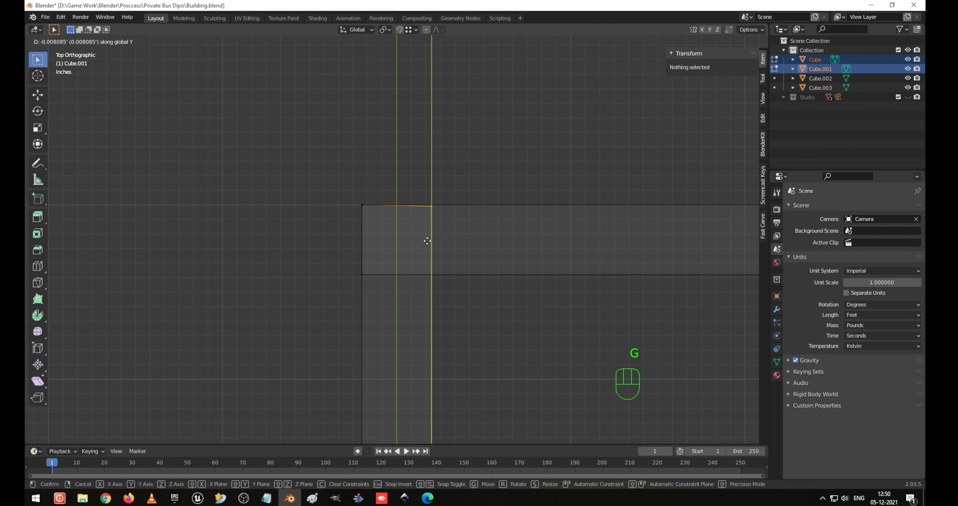
{"action": "left_click", "coordinate": [346, 266]}
Move the +Y wall's inner end vertices along X, snapping them to the first wall's inner corner.
{"action": "left_click_drag", "start_coordinate": [327, 256], "coordinate": [397, 299]}
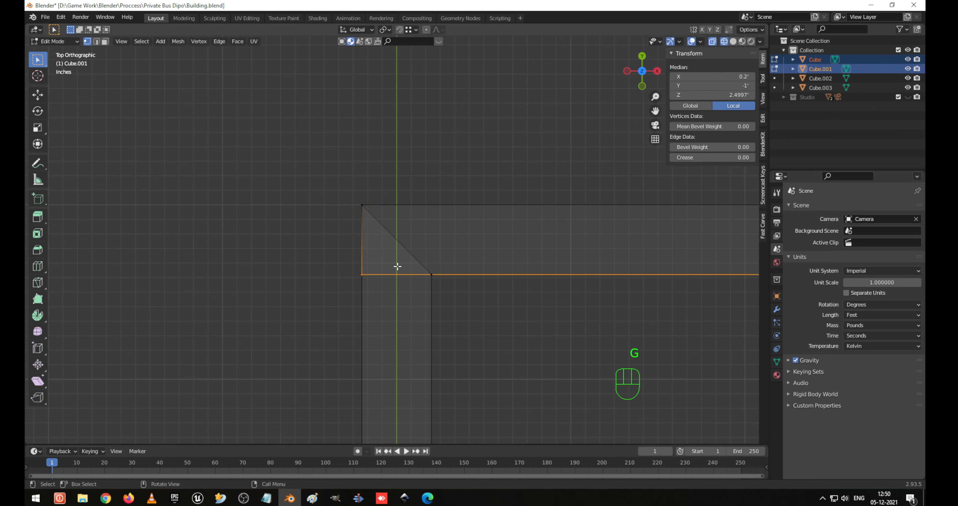
{"action": "key", "text": "g"}
{"action": "left_click", "coordinate": [434, 273], "text": "ctrl"}
Delete the diagonal end faces where the first wall and the +Y wall meet, then return to Object Mode.
{"action": "middle_click_drag", "start_coordinate": [435, 273], "coordinate": [424, 331]}
{"action": "key", "text": "3"}
{"action": "left_click", "coordinate": [399, 331]}
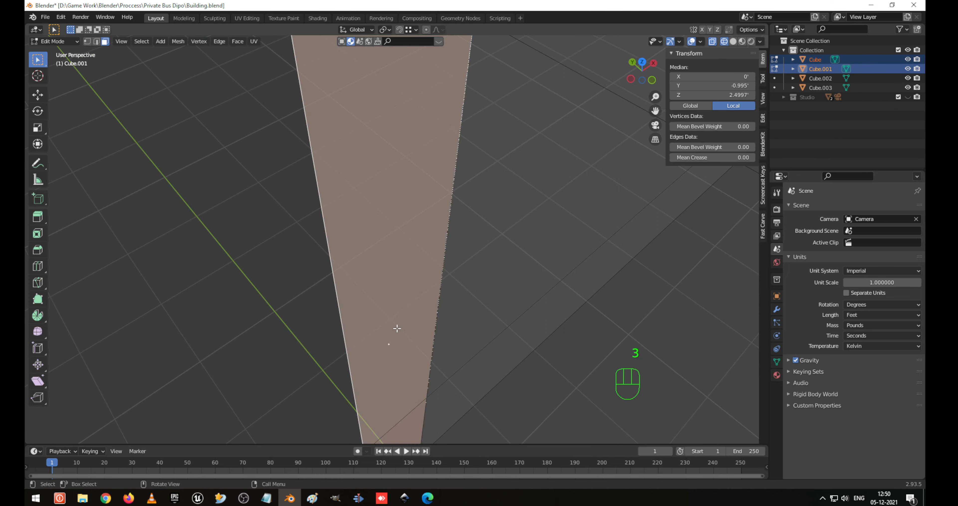
{"action": "key", "text": "x"}
{"action": "left_click", "coordinate": [396, 326]}
{"action": "key", "text": "x"}
{"action": "scroll", "coordinate": [395, 319], "scroll_direction": "down", "scroll_amount": 3}
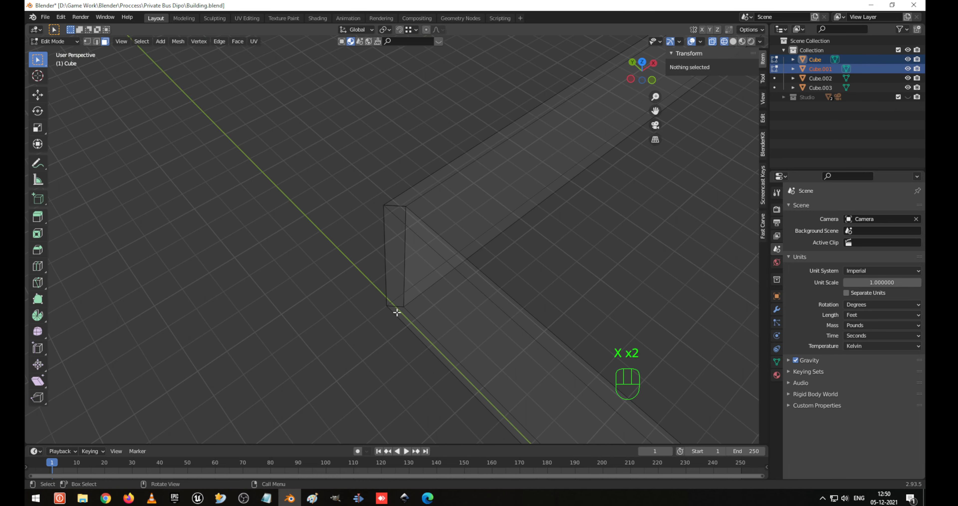
{"action": "middle_click_drag", "start_coordinate": [712, 99], "coordinate": [350, 345], "text": "shift"}
{"action": "middle_click_drag", "start_coordinate": [494, 154], "coordinate": [470, 223], "text": "shift"}
{"action": "key", "text": "Tab"}
Select the +X side wall and the +Y wall and open both in Edit Mode with vertex selection.
{"action": "middle_click_drag", "start_coordinate": [571, 150], "coordinate": [347, 408], "text": "shift"}
{"action": "left_click", "coordinate": [567, 174]}
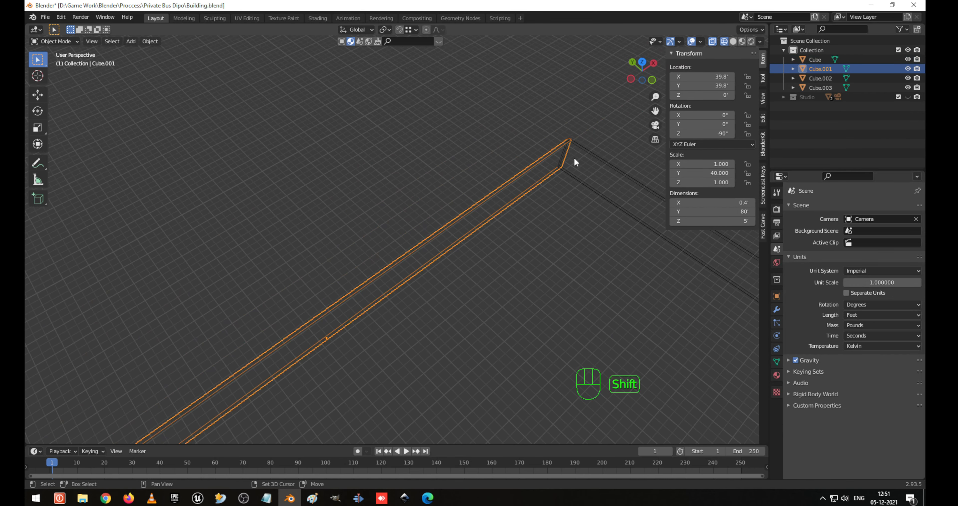
{"action": "left_click", "coordinate": [601, 166]}
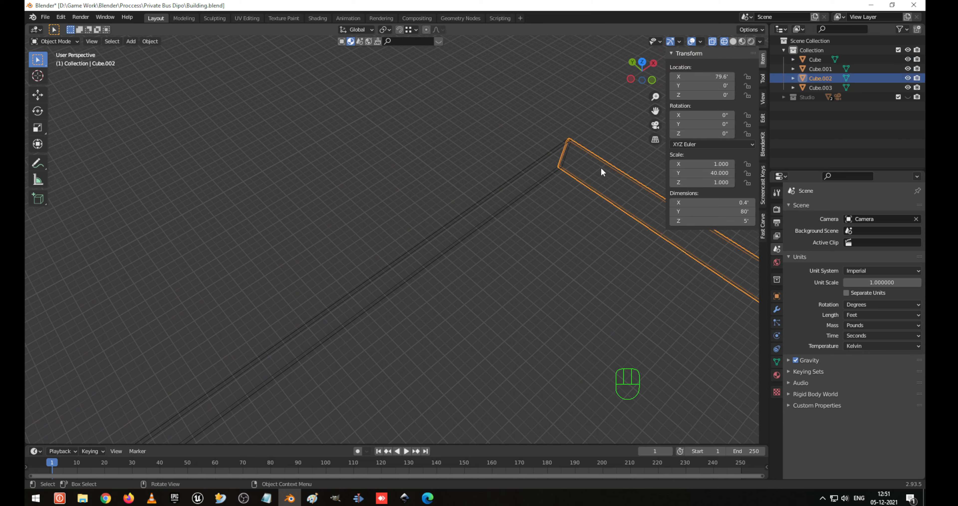
{"action": "left_click", "coordinate": [556, 155], "text": "shift"}
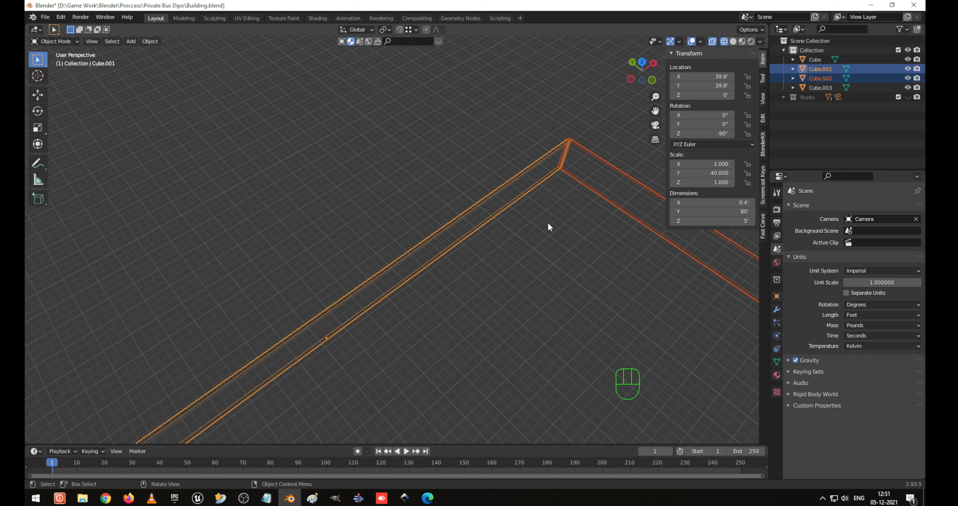
{"action": "key", "text": "Tab"}
{"action": "key", "text": "1"}
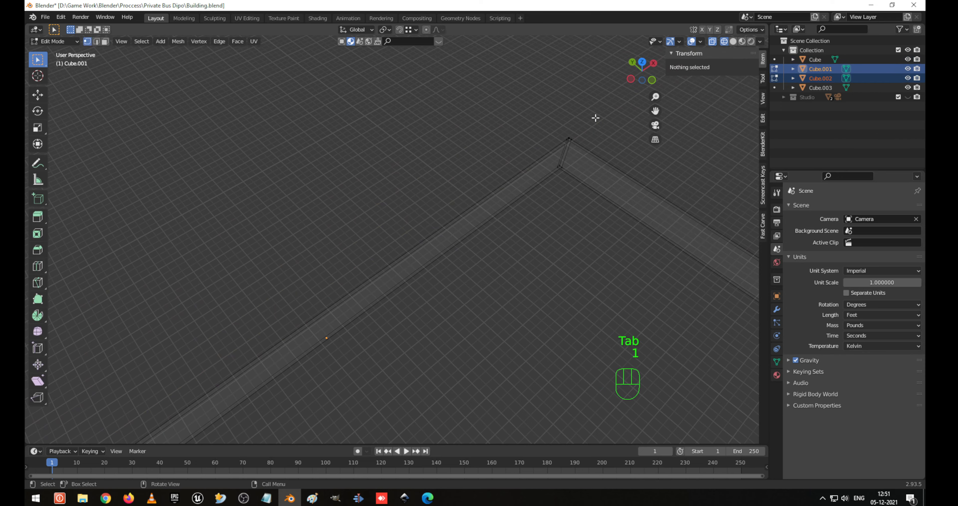
Move the +Y wall's inner end vertices at the +X corner -0.4 ft along X, snapping to the side wall's inner edge.
{"action": "left_click_drag", "start_coordinate": [559, 119], "coordinate": [592, 150]}
{"action": "key", "text": "KP_Decimal"}
{"action": "key", "text": "KP_7"}
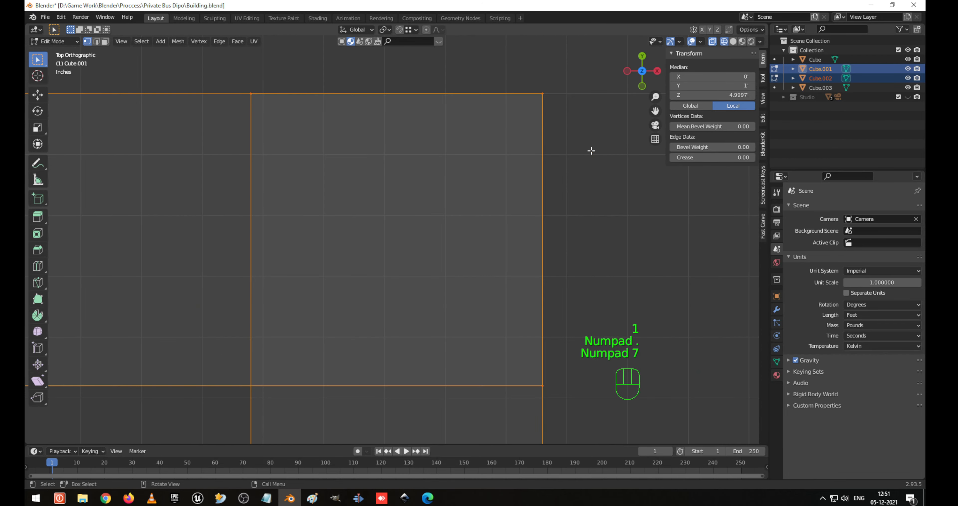
{"action": "scroll", "coordinate": [422, 212], "scroll_direction": "down", "scroll_amount": 3}
{"action": "left_click", "coordinate": [420, 222]}
{"action": "left_click_drag", "start_coordinate": [230, 254], "coordinate": [320, 346]}
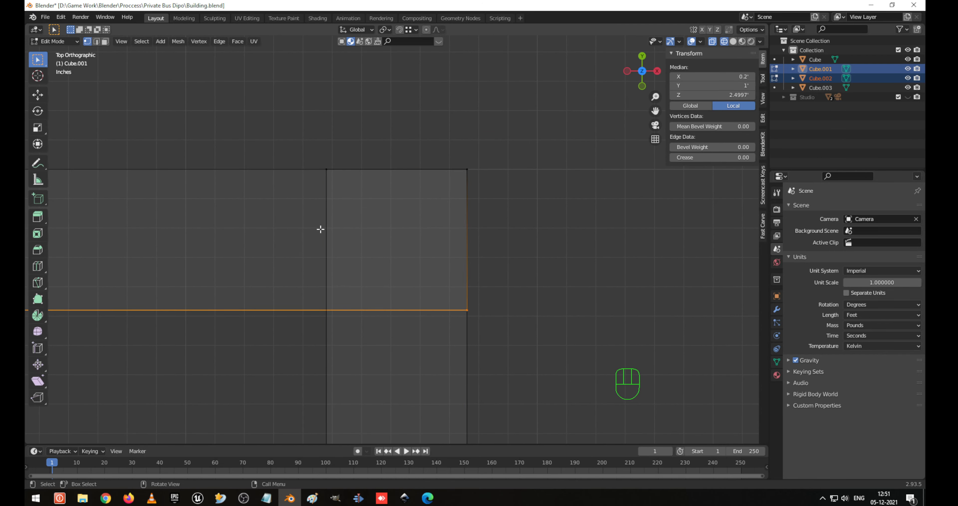
{"action": "key", "text": "g"}
{"action": "key", "text": "y"}
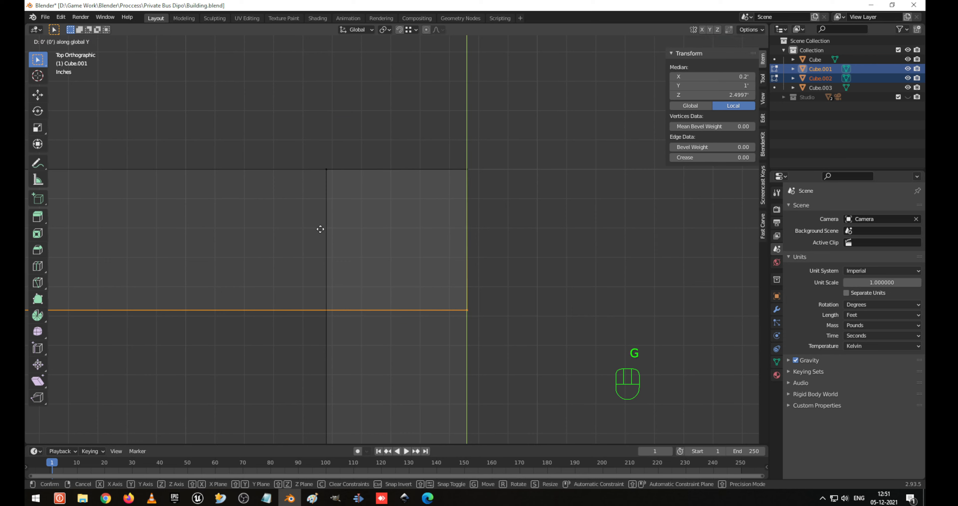
{"action": "key", "text": "y"}
{"action": "key", "text": "x"}
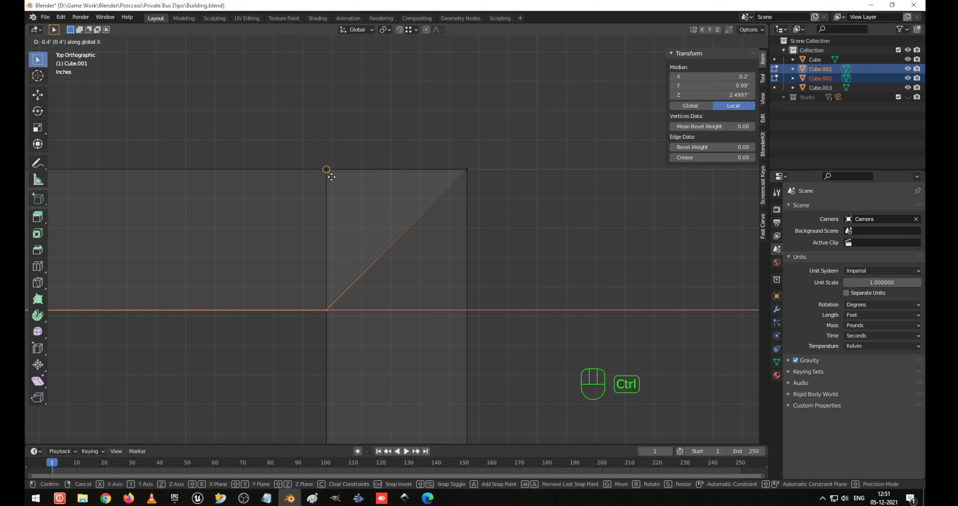
{"action": "left_click", "coordinate": [332, 176], "text": "ctrl"}
Move the +X side wall's inner end vertices along Y, snapping them to the +Y wall's inner corner.
{"action": "left_click", "coordinate": [319, 148]}
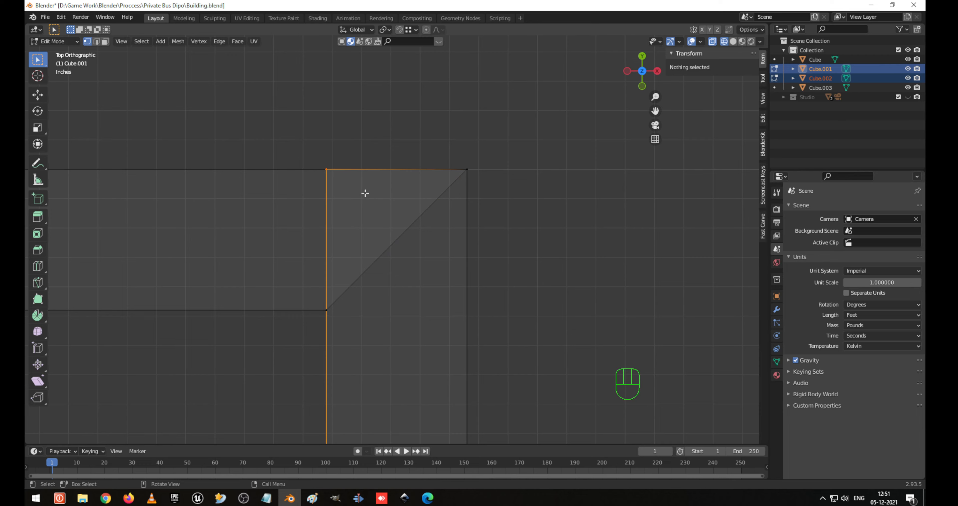
{"action": "key", "text": "g"}
{"action": "key", "text": "y"}
{"action": "left_click", "coordinate": [327, 313], "text": "ctrl"}
Delete the diagonal end faces where the +X side wall and +Y wall meet, then return to Object Mode with solid shading.
{"action": "middle_click_drag", "start_coordinate": [327, 313], "coordinate": [378, 257]}
{"action": "left_click", "coordinate": [406, 332]}
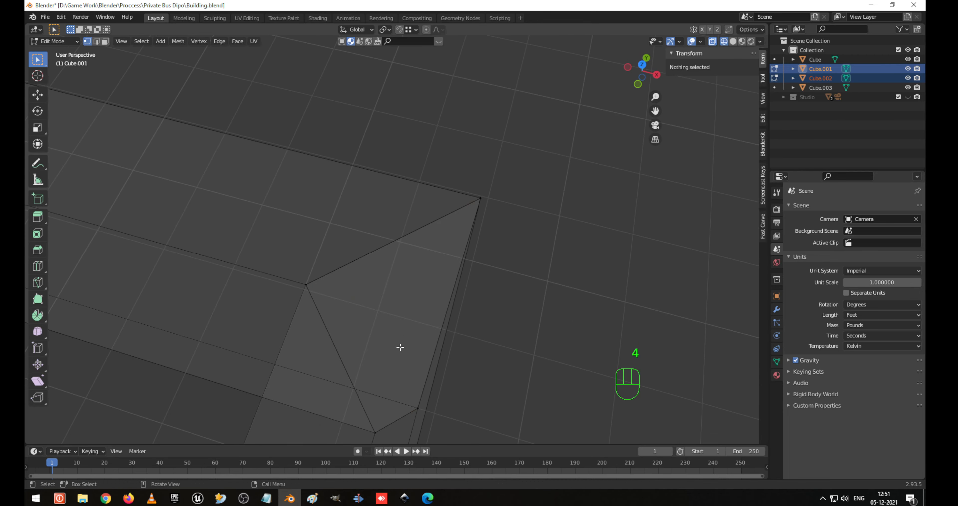
{"action": "key", "text": "4"}
{"action": "key", "text": "3"}
{"action": "left_click", "coordinate": [397, 369]}
{"action": "key", "text": "x"}
{"action": "key", "text": "x"}
{"action": "left_click", "coordinate": [394, 366]}
{"action": "key", "text": "shift+z"}
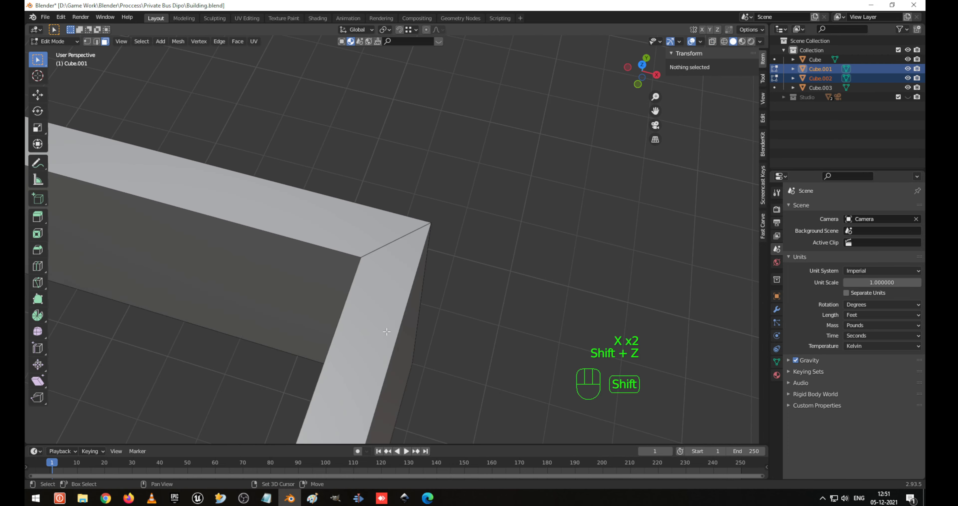
{"action": "scroll", "coordinate": [377, 327], "scroll_direction": "down", "scroll_amount": 5}
{"action": "middle_click_drag", "start_coordinate": [332, 316], "coordinate": [377, 228]}
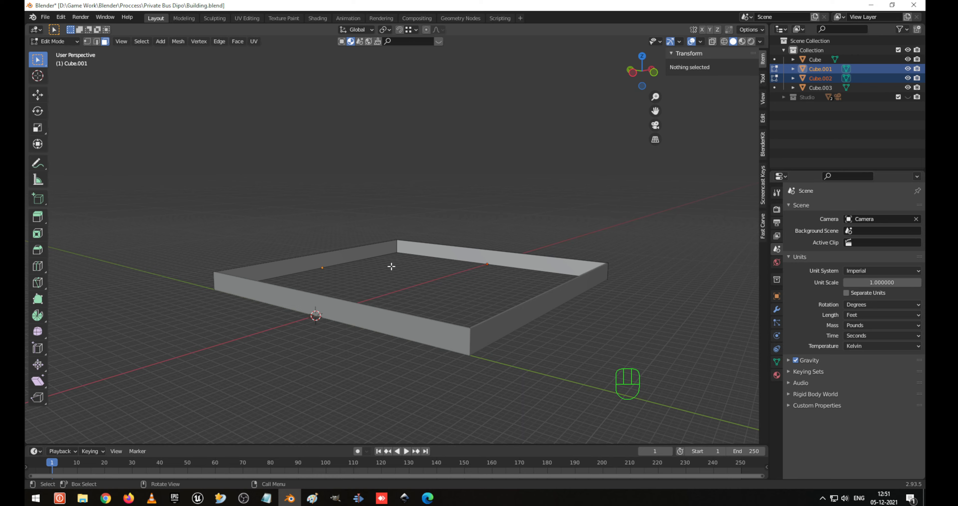
{"action": "middle_click_drag", "start_coordinate": [392, 266], "coordinate": [392, 290]}
{"action": "key", "text": "Tab"}
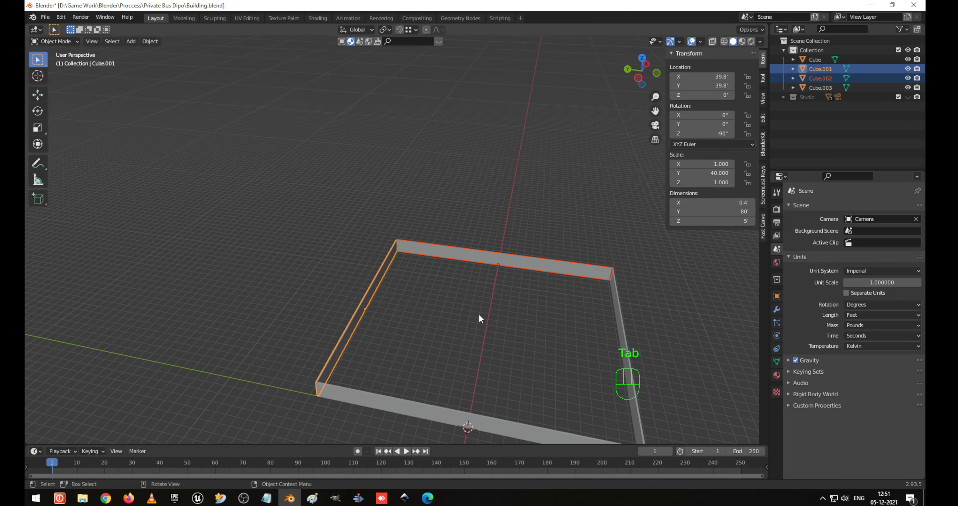
{"action": "middle_click_drag", "start_coordinate": [513, 336], "coordinate": [438, 309], "text": "shift"}
{"action": "left_click", "coordinate": [437, 309]}
{"action": "key", "text": "Tab"}
{"action": "left_click", "coordinate": [436, 307]}
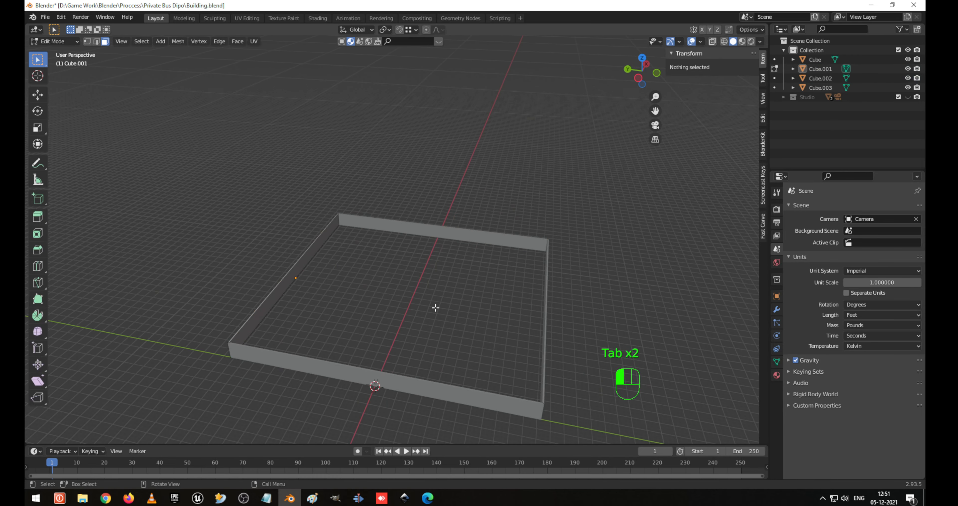
{"action": "left_click_drag", "start_coordinate": [379, 188], "coordinate": [437, 293]}
{"action": "left_click_drag", "start_coordinate": [255, 160], "coordinate": [397, 310]}
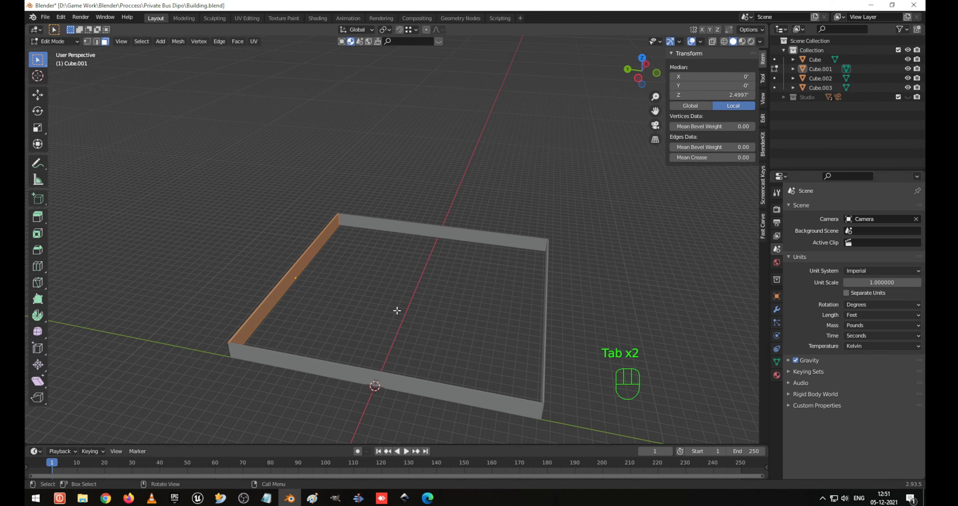
{"action": "key", "text": "Tab"}
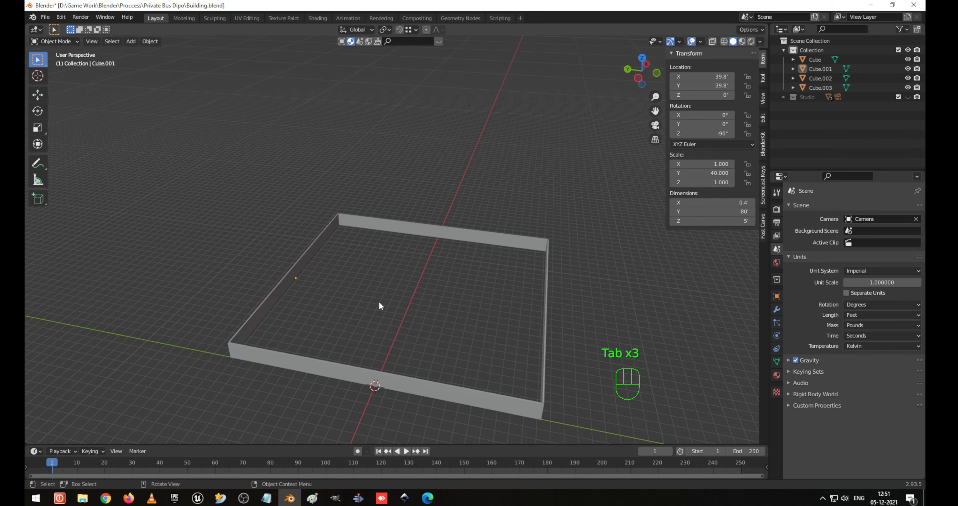
Apply the scale of all four enclosure walls and clear the selection.
{"action": "key", "text": "a"}
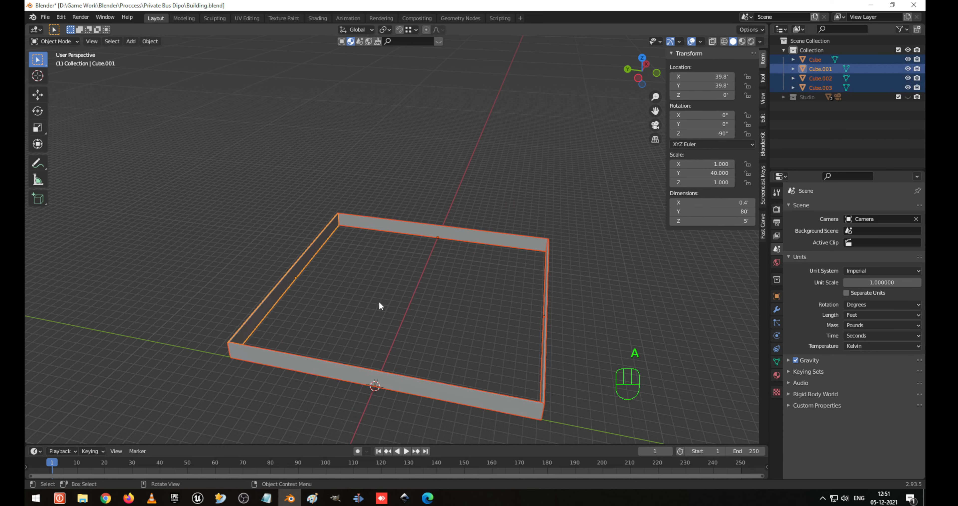
{"action": "key", "text": "ctrl+a"}
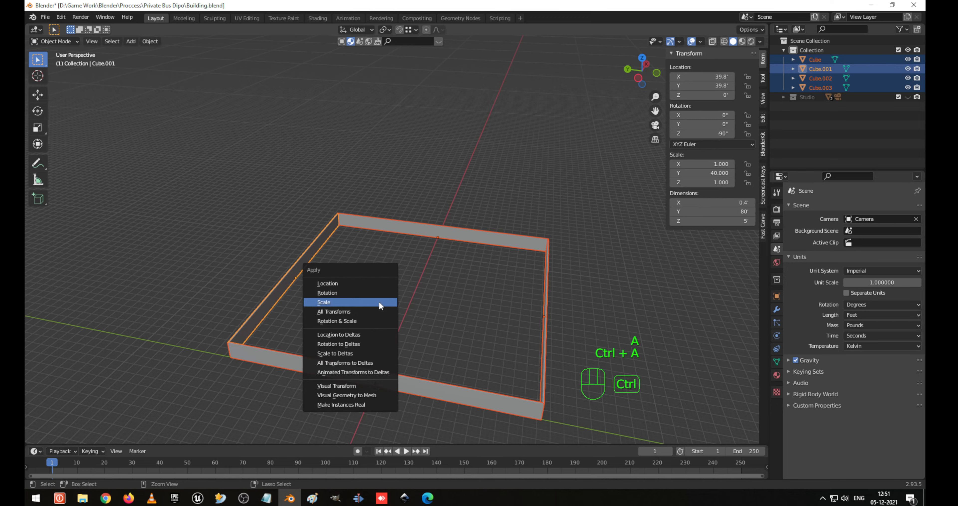
{"action": "left_click", "coordinate": [379, 301]}
{"action": "left_click", "coordinate": [379, 300]}
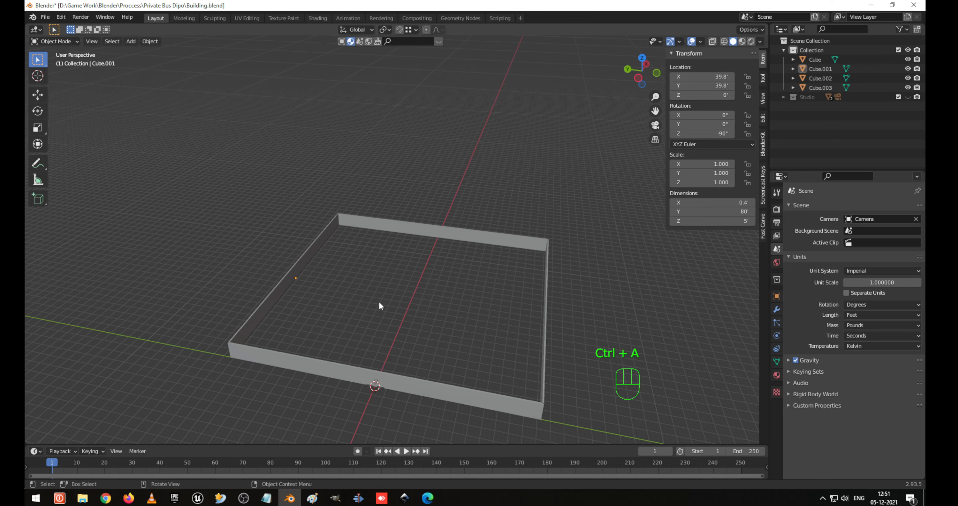
Join all four walls into one object, keeping the -Y side wall as the active object.
{"action": "left_click", "coordinate": [290, 259]}
{"action": "middle_click_drag", "start_coordinate": [410, 293], "coordinate": [453, 239]}
{"action": "left_click", "coordinate": [437, 226]}
{"action": "left_click", "coordinate": [455, 229]}
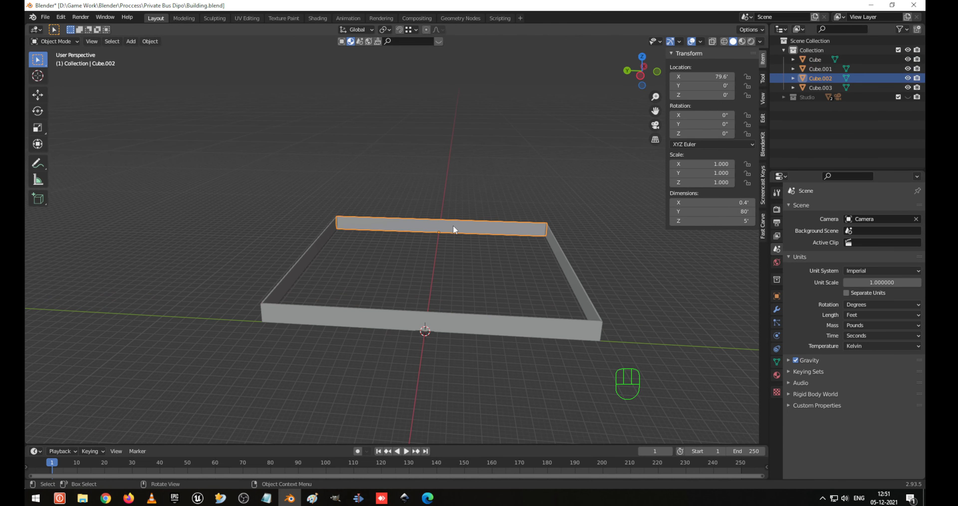
{"action": "left_click", "coordinate": [563, 275]}
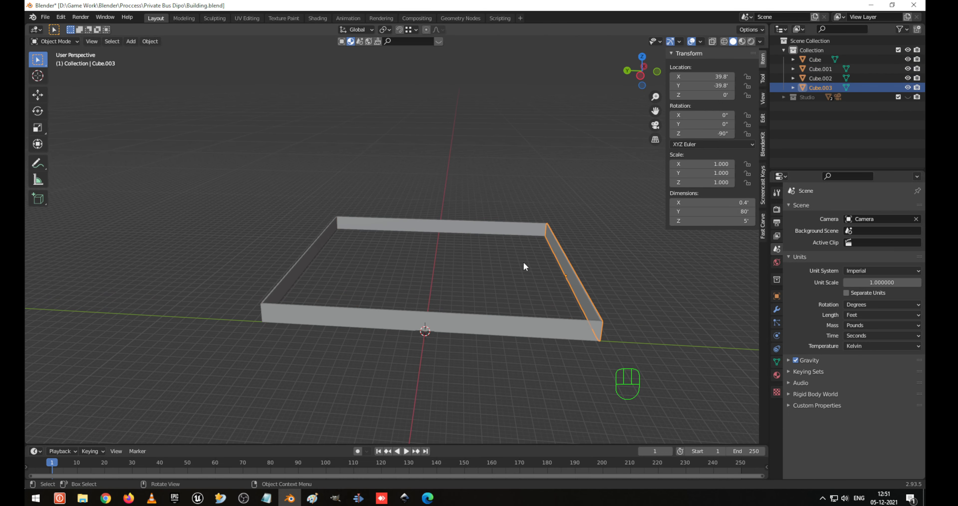
{"action": "key", "text": "a"}
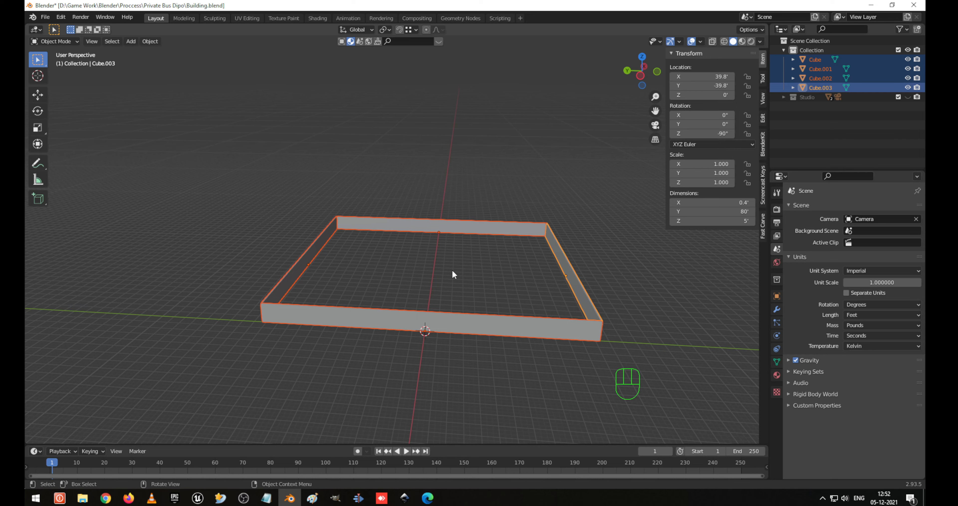
{"action": "key", "text": "ctrl+j"}
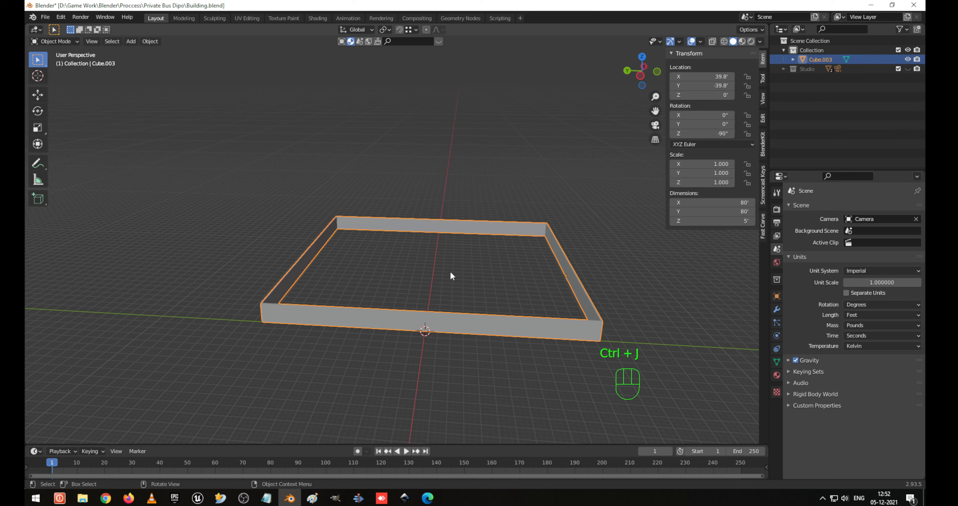
Rename the joined wall object as CompundWall and save the file.
{"action": "key", "text": "F1"}
{"action": "key", "text": "F2"}
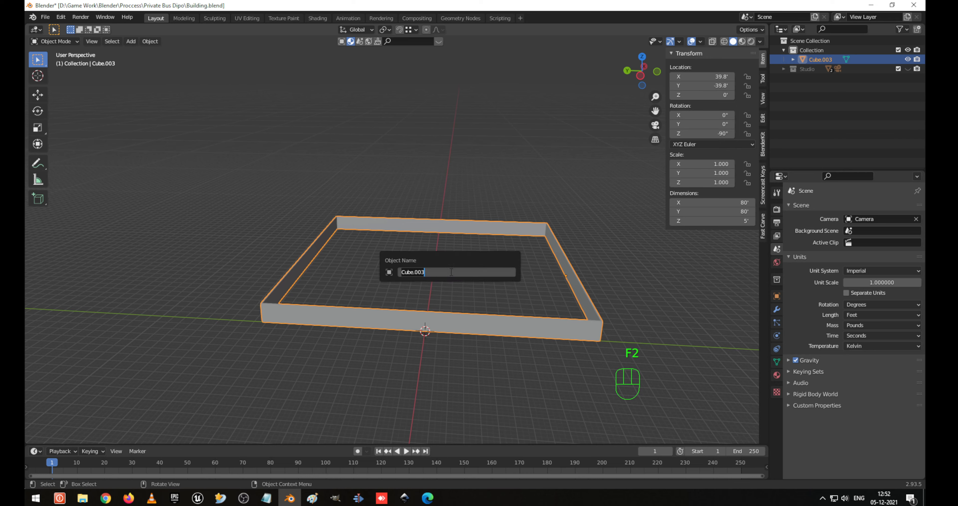
{"action": "key", "text": "shift"}
{"action": "type", "text": "Co"}
{"action": "key", "text": "BackSpace"}
{"action": "type", "text": "ompundWall"}
{"action": "key", "text": "Return"}
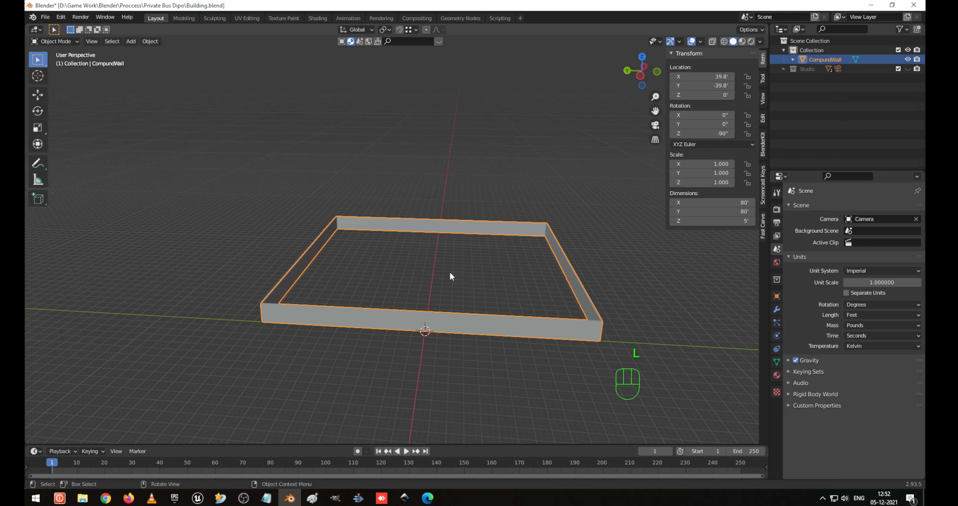
{"action": "key", "text": "ctrl+s"}
Examine the joined compound wall's corners and sides from several angles, including from above.
{"action": "scroll", "coordinate": [512, 212], "scroll_direction": "up", "scroll_amount": 2}
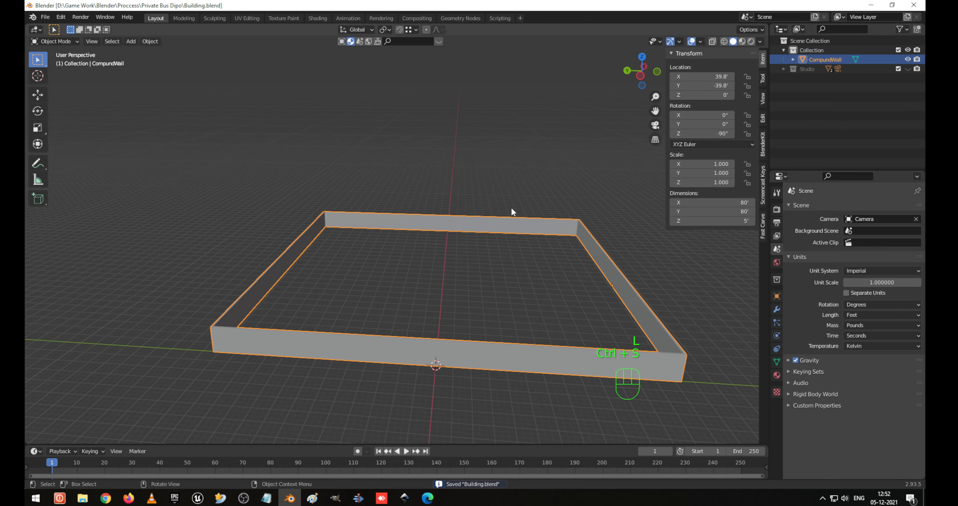
{"action": "scroll", "coordinate": [512, 208], "scroll_direction": "up", "scroll_amount": 1}
{"action": "middle_click_drag", "start_coordinate": [543, 150], "coordinate": [471, 161], "text": "shift"}
{"action": "scroll", "coordinate": [540, 237], "scroll_direction": "up", "scroll_amount": 1}
{"action": "middle_click_drag", "start_coordinate": [563, 269], "coordinate": [530, 267]}
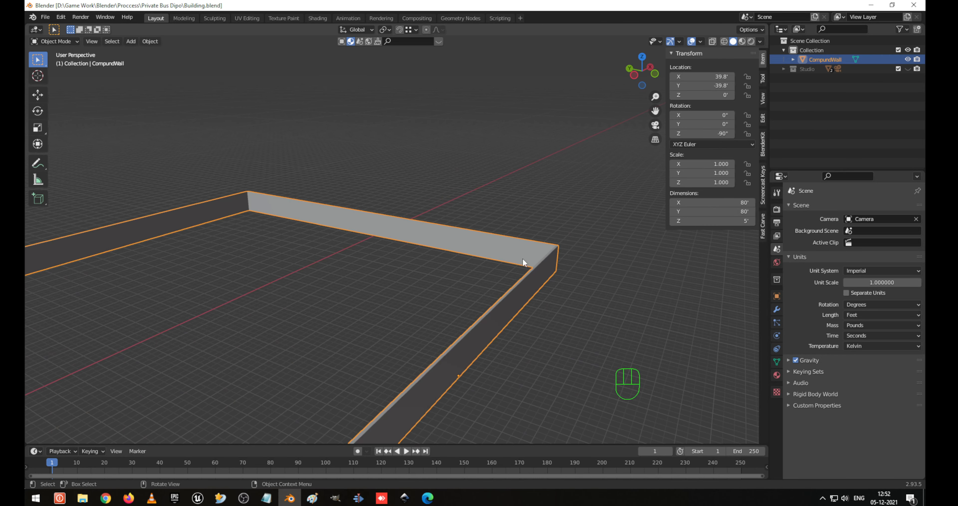
{"action": "scroll", "coordinate": [522, 251], "scroll_direction": "down", "scroll_amount": 2}
{"action": "middle_click_drag", "start_coordinate": [522, 250], "coordinate": [519, 231], "text": "shift"}
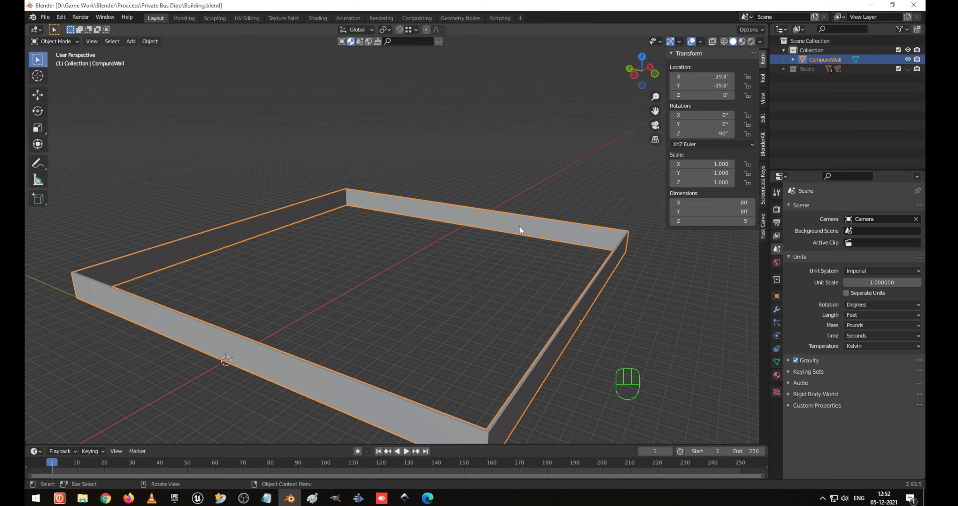
{"action": "middle_click_drag", "start_coordinate": [314, 231], "coordinate": [396, 262]}
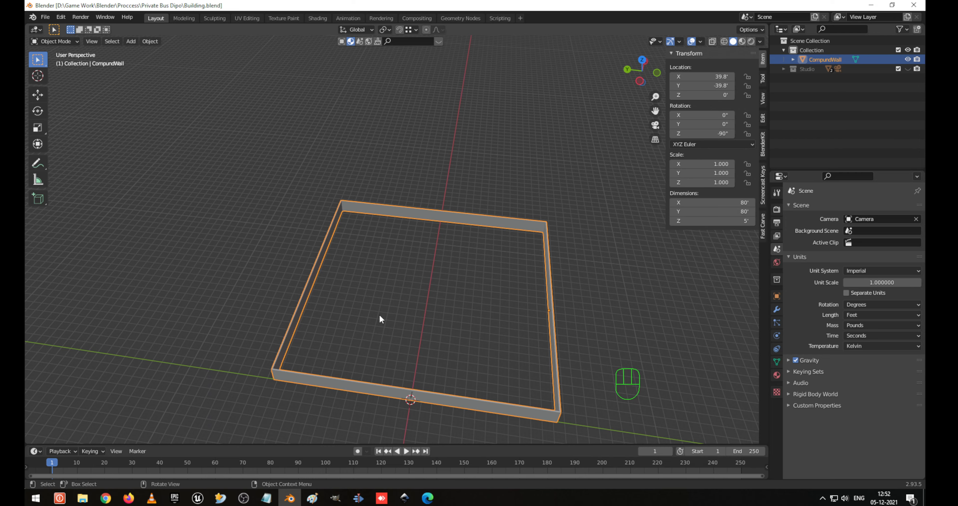
{"action": "middle_click_drag", "start_coordinate": [446, 337], "coordinate": [429, 245], "text": "shift"}
{"action": "scroll", "coordinate": [401, 265], "scroll_direction": "up", "scroll_amount": 2}
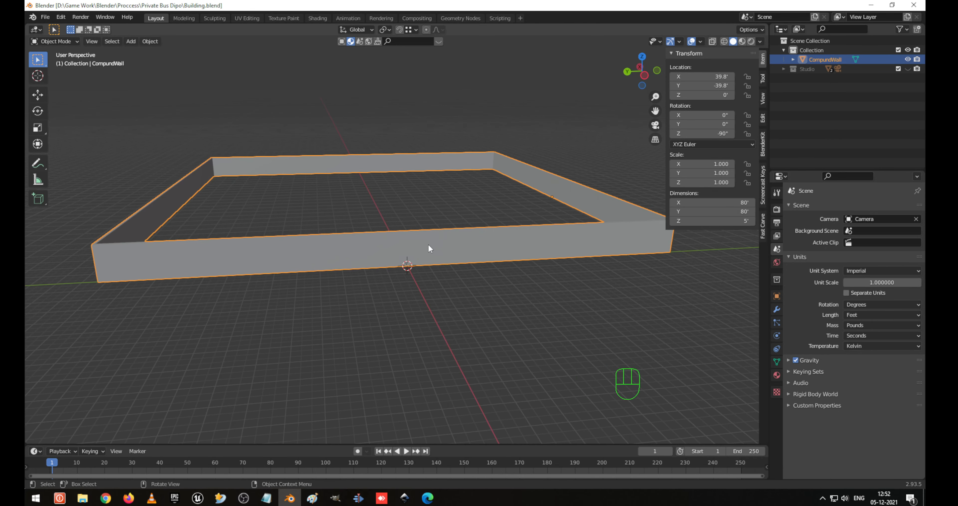
{"action": "scroll", "coordinate": [528, 240], "scroll_direction": "up", "scroll_amount": 2}
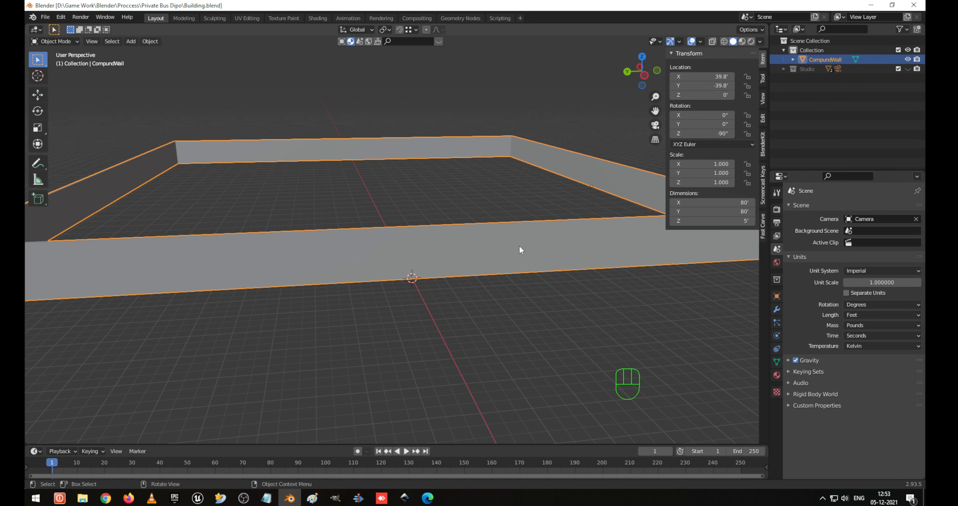
{"action": "middle_click_drag", "start_coordinate": [520, 245], "coordinate": [482, 236]}
{"action": "middle_click_drag", "start_coordinate": [353, 217], "coordinate": [512, 244], "text": "shift"}
{"action": "left_click", "coordinate": [431, 223]}
{"action": "left_click", "coordinate": [426, 269]}
{"action": "middle_click_drag", "start_coordinate": [443, 269], "coordinate": [588, 262]}
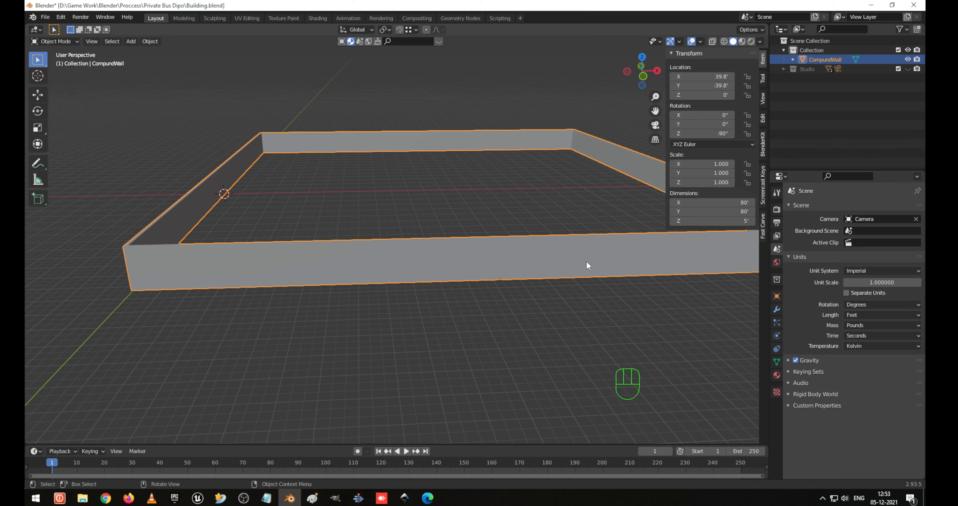
{"action": "middle_click_drag", "start_coordinate": [586, 265], "coordinate": [502, 200]}
{"action": "scroll", "coordinate": [501, 200], "scroll_direction": "down", "scroll_amount": 3}
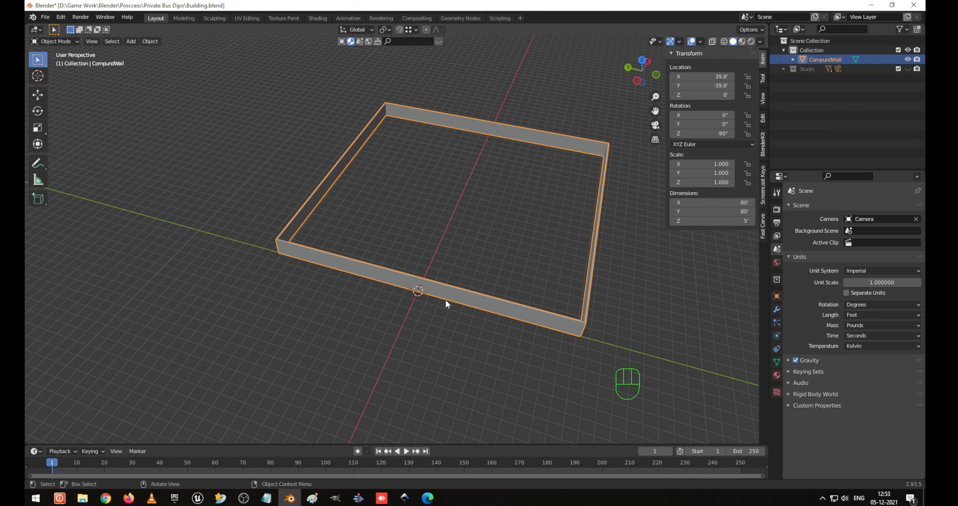
{"action": "key", "text": "KP_1"}
{"action": "middle_click_drag", "start_coordinate": [381, 160], "coordinate": [517, 280]}
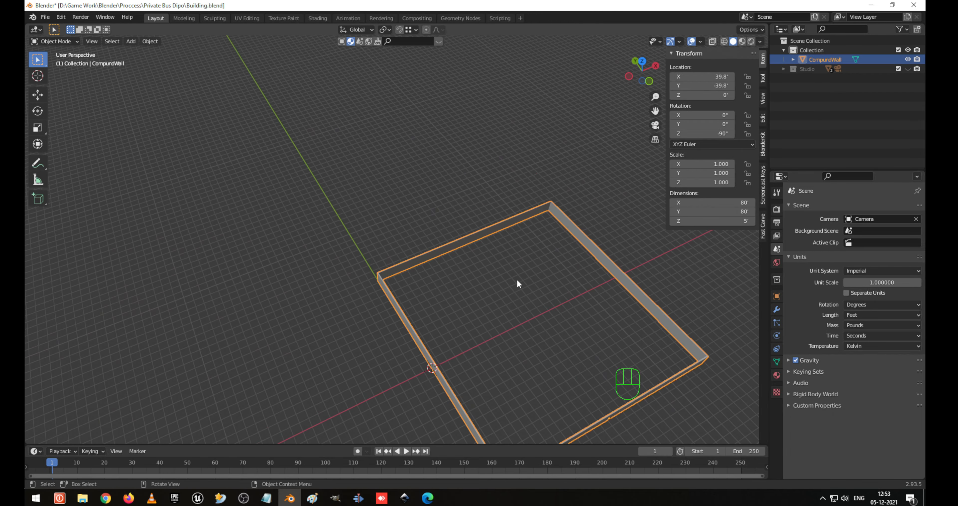
{"action": "middle_click_drag", "start_coordinate": [514, 331], "coordinate": [445, 312]}
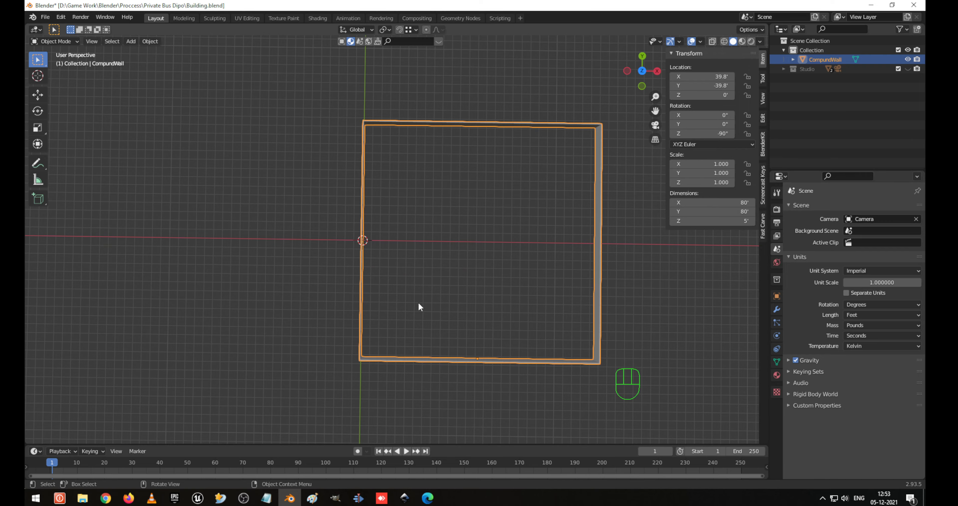
{"action": "middle_click_drag", "start_coordinate": [452, 170], "coordinate": [417, 236], "text": "shift"}
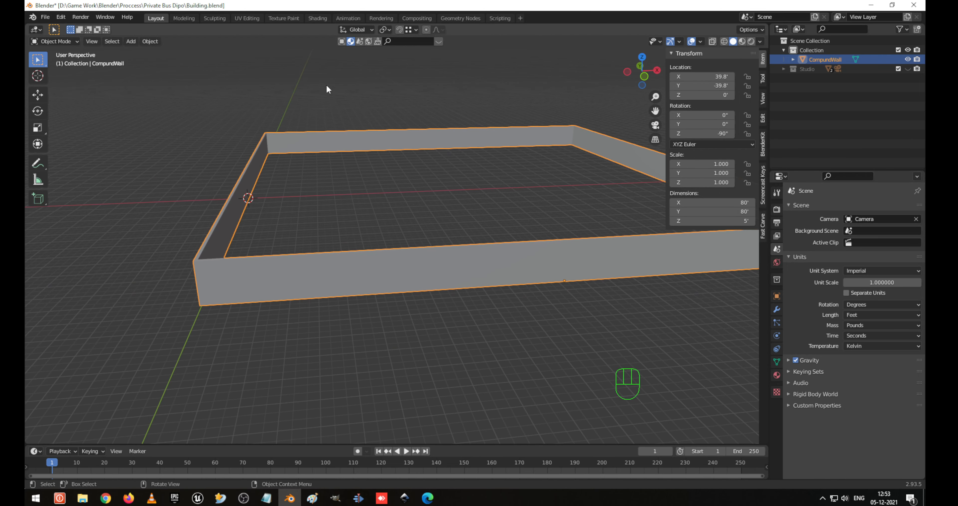
Set the compound wall's origin to its geometry.
{"action": "left_click", "coordinate": [150, 41]}
{"action": "mouse_move", "coordinate": [176, 60]}
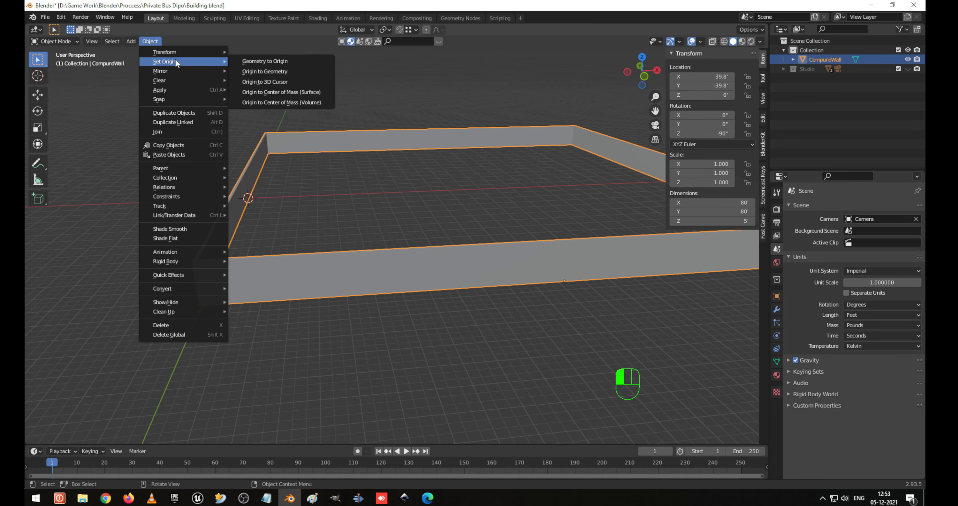
{"action": "left_click", "coordinate": [280, 72]}
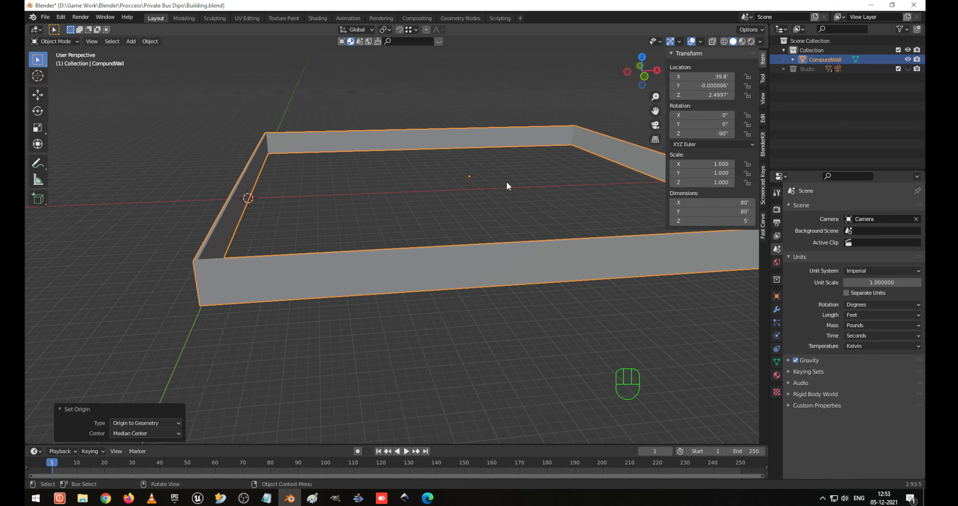
{"action": "middle_click_drag", "start_coordinate": [507, 181], "coordinate": [545, 180]}
In Edit Mode, raise all of the wall's geometry about 2.44 ft along Z so its base lines up with the origin.
{"action": "key", "text": "KP_1"}
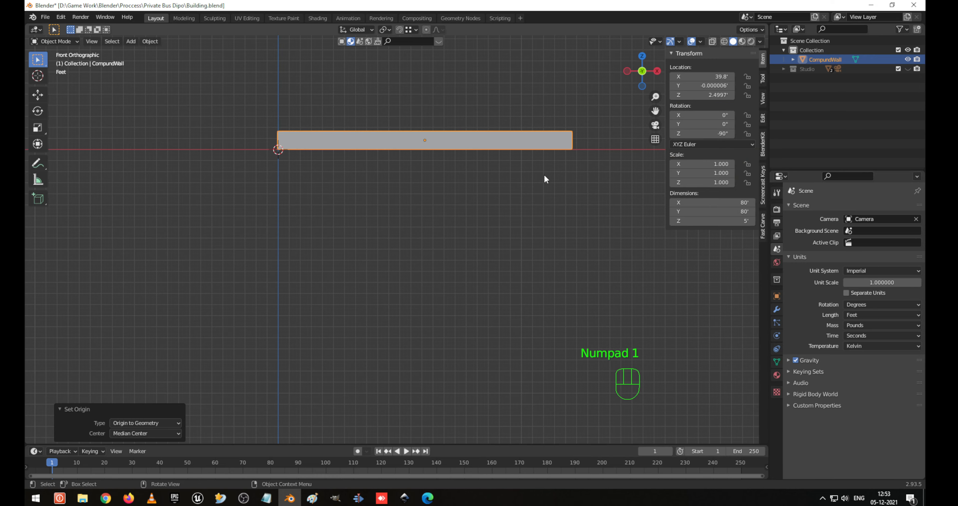
{"action": "key", "text": "Tab"}
{"action": "scroll", "coordinate": [543, 186], "scroll_direction": "up", "scroll_amount": 3}
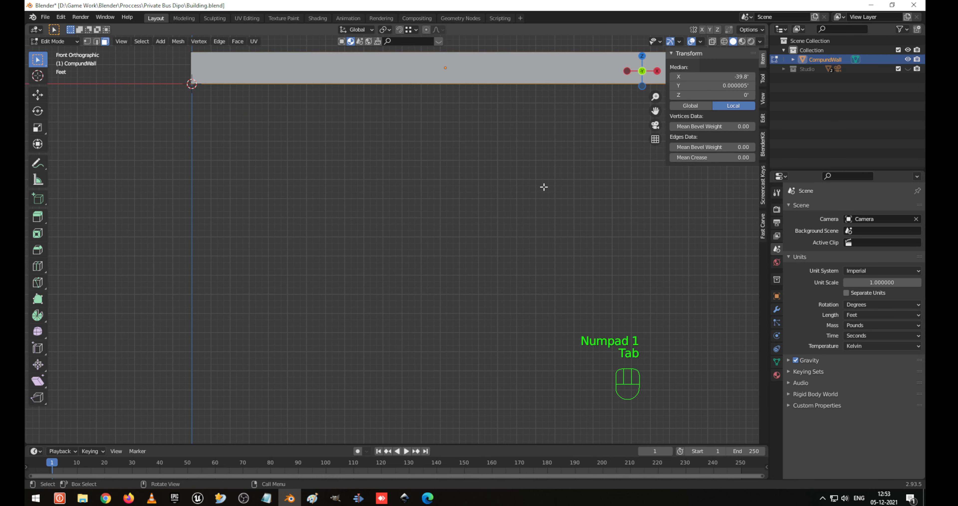
{"action": "key", "text": "a"}
{"action": "scroll", "coordinate": [514, 181], "scroll_direction": "down", "scroll_amount": 2}
{"action": "key", "text": "g"}
{"action": "key", "text": "z"}
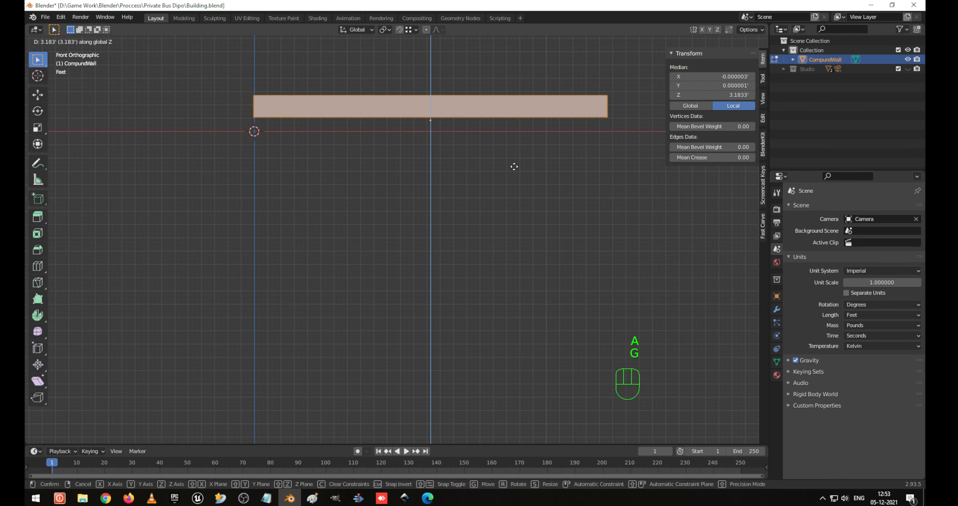
{"action": "left_click", "coordinate": [520, 170]}
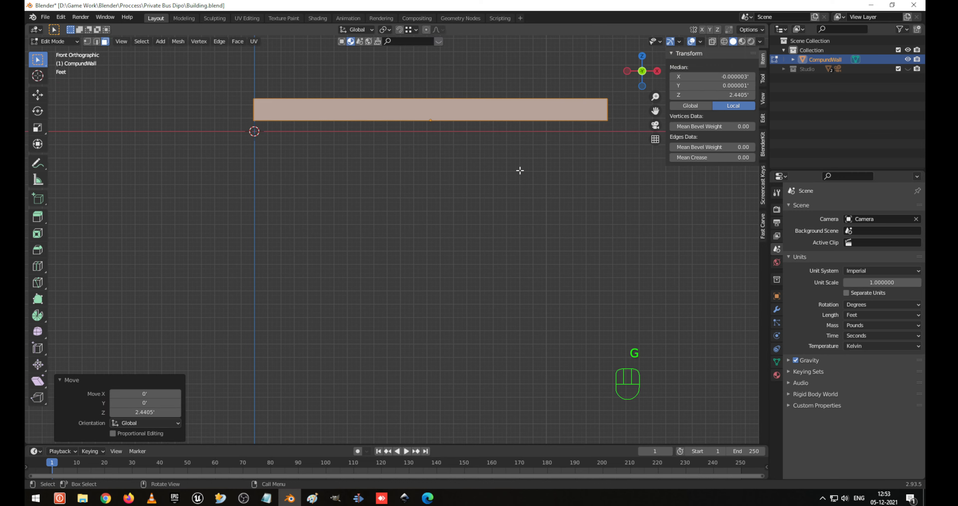
Return to Object Mode, lower the compound wall along Z to ground level and save the file.
{"action": "key", "text": "Tab"}
{"action": "key", "text": "g"}
{"action": "key", "text": "z"}
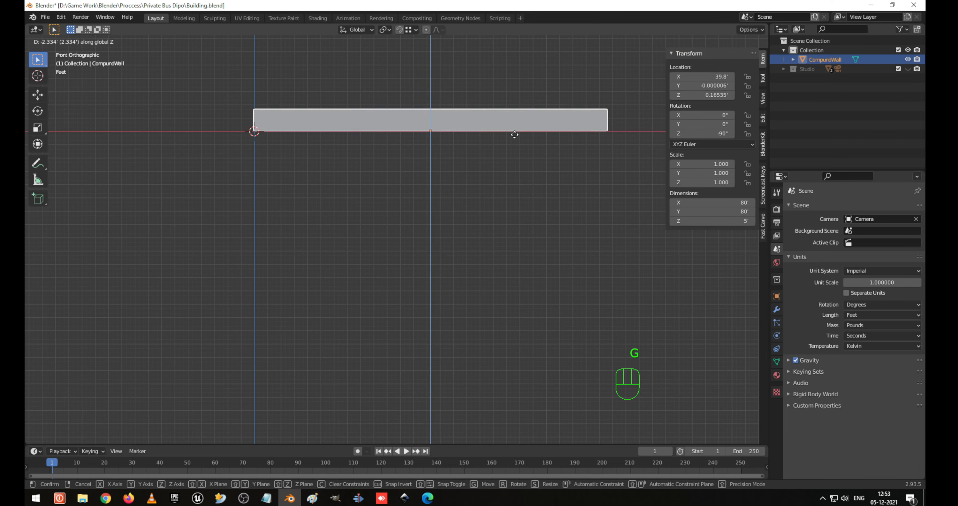
{"action": "left_click", "coordinate": [514, 136]}
{"action": "middle_click_drag", "start_coordinate": [447, 76], "coordinate": [404, 153]}
{"action": "key", "text": "ctrl+s"}
Open the compound wall in Edit Mode and frame its -Y side in the top view.
{"action": "scroll", "coordinate": [413, 110], "scroll_direction": "down", "scroll_amount": 4}
{"action": "left_click", "coordinate": [401, 209]}
{"action": "middle_click_drag", "start_coordinate": [401, 210], "coordinate": [484, 241]}
{"action": "key", "text": "Tab"}
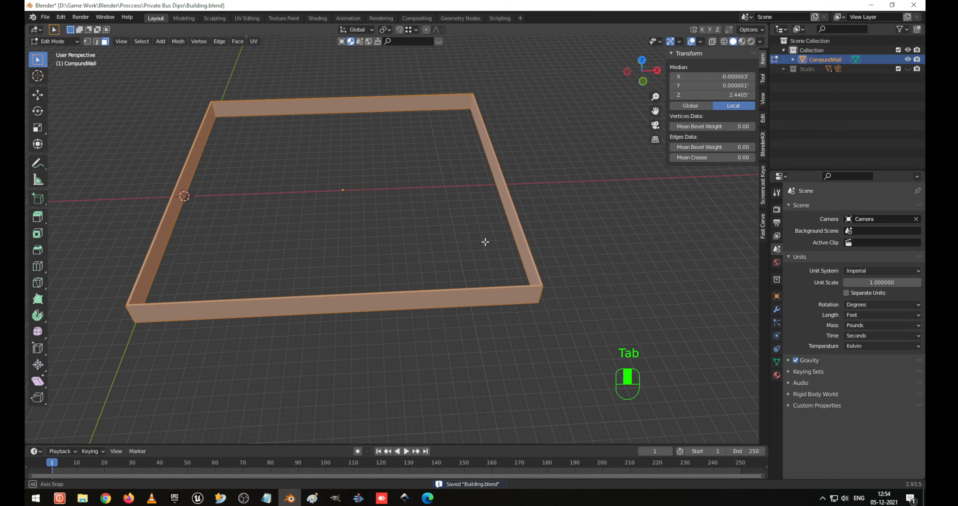
{"action": "key", "text": "KP_7"}
{"action": "middle_click_drag", "start_coordinate": [370, 393], "coordinate": [396, 292], "text": "shift"}
{"action": "scroll", "coordinate": [394, 304], "scroll_direction": "up", "scroll_amount": 5}
{"action": "middle_click_drag", "start_coordinate": [420, 346], "coordinate": [399, 238], "text": "shift"}
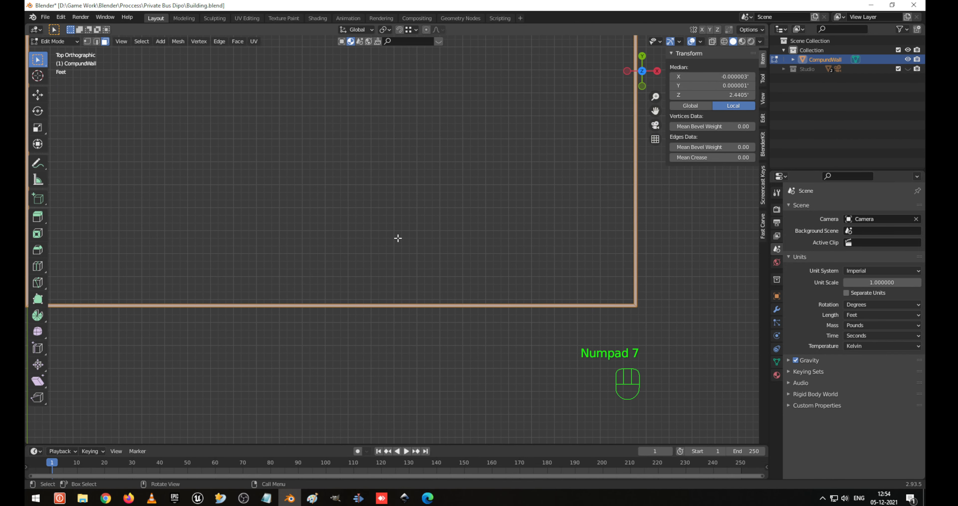
Deselect the geometry and add two evenly spaced loop cuts to the -Y wall without sliding them.
{"action": "left_click", "coordinate": [365, 309]}
{"action": "key", "text": "shift+z"}
{"action": "scroll", "coordinate": [373, 320], "scroll_direction": "up", "scroll_amount": 1}
{"action": "key", "text": "shift+z"}
{"action": "middle_click_drag", "start_coordinate": [355, 291], "coordinate": [400, 232], "text": "shift"}
{"action": "scroll", "coordinate": [400, 238], "scroll_direction": "up", "scroll_amount": 1}
{"action": "scroll", "coordinate": [400, 254], "scroll_direction": "down", "scroll_amount": 2}
{"action": "scroll", "coordinate": [401, 254], "scroll_direction": "down", "scroll_amount": 3}
{"action": "scroll", "coordinate": [395, 257], "scroll_direction": "up", "scroll_amount": 1}
{"action": "key", "text": "ctrl+r"}
{"action": "scroll", "coordinate": [394, 253], "scroll_direction": "up", "scroll_amount": 1}
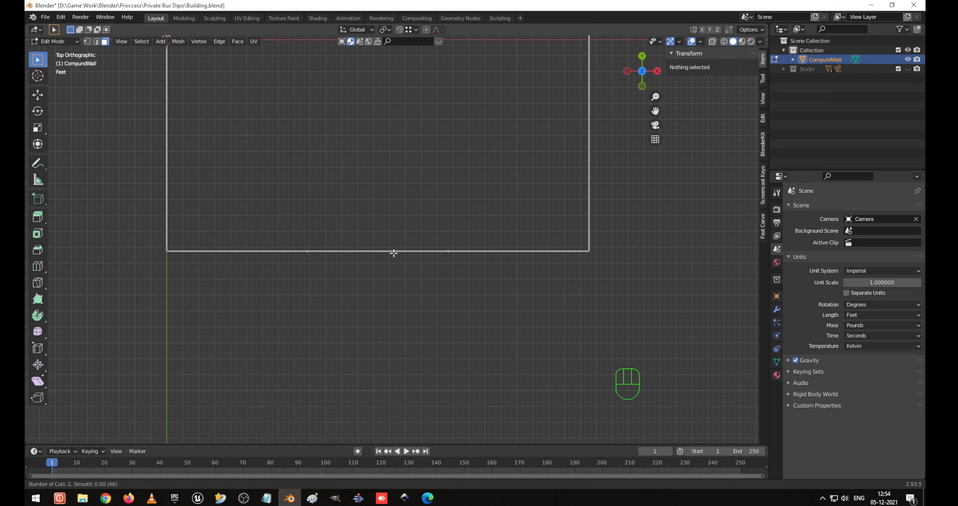
{"action": "left_click", "coordinate": [393, 253]}
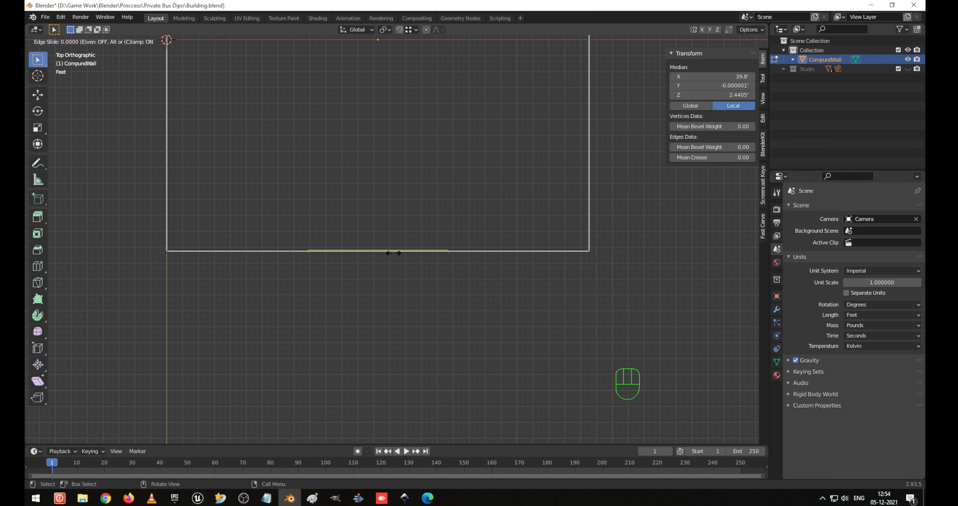
{"action": "right_click", "coordinate": [393, 275]}
Try to align the two loop cuts by scaling them together to 0 along X.
{"action": "middle_click_drag", "start_coordinate": [393, 275], "coordinate": [428, 202]}
{"action": "scroll", "coordinate": [411, 249], "scroll_direction": "down", "scroll_amount": 3}
{"action": "key", "text": "KP_Decimal"}
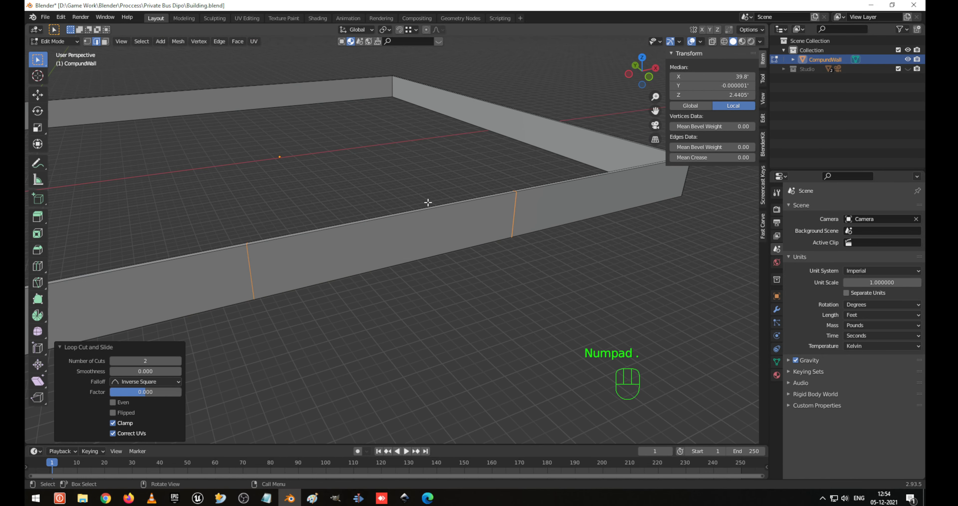
{"action": "scroll", "coordinate": [427, 208], "scroll_direction": "up", "scroll_amount": 3}
{"action": "key", "text": "s"}
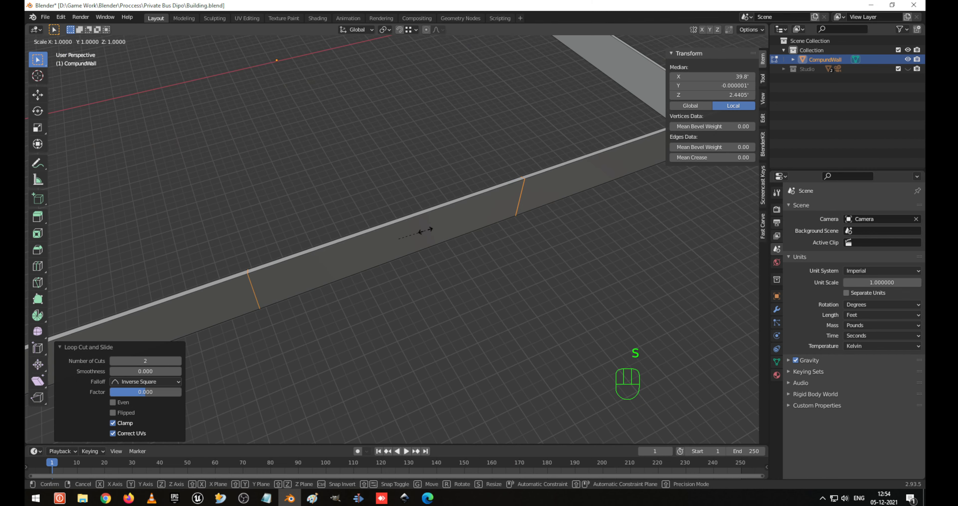
{"action": "key", "text": "x"}
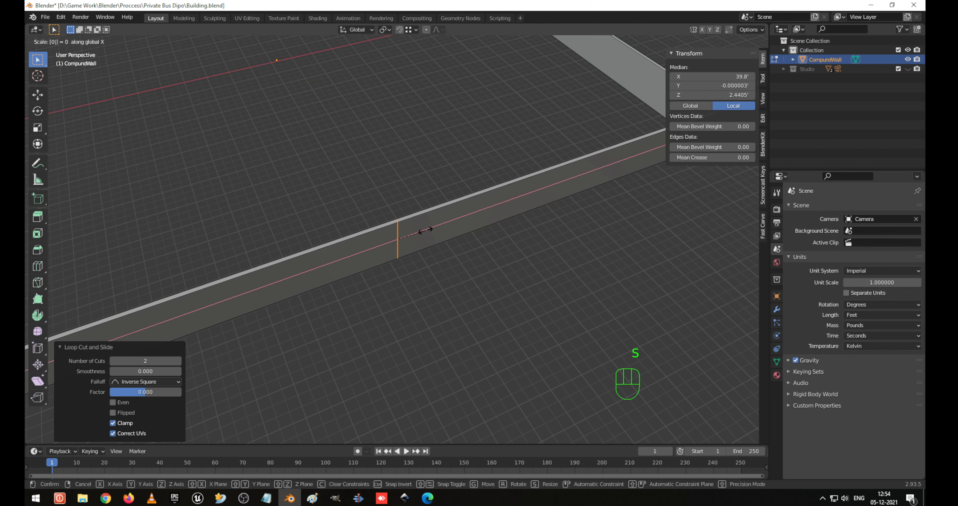
{"action": "key", "text": "Return"}
{"action": "key", "text": "s"}
{"action": "key", "text": "x"}
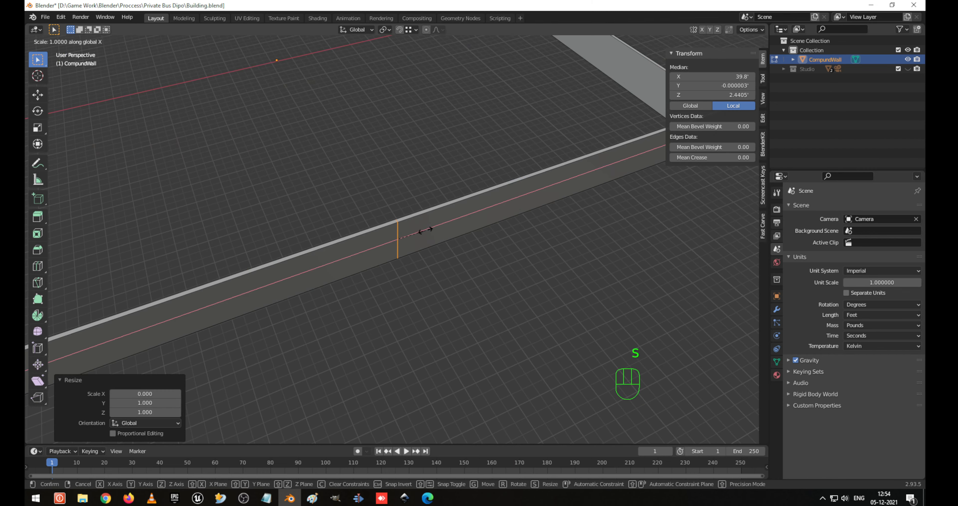
{"action": "right_click", "coordinate": [642, 261]}
{"action": "key", "text": "ctrl+z"}
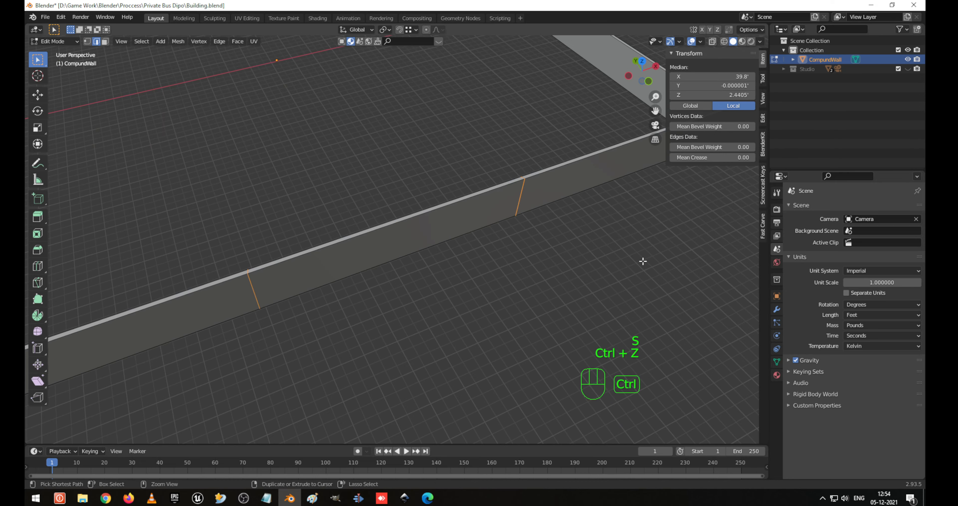
Select only the loop cut nearer the wall's +X corner and switch the view to wireframe.
{"action": "middle_click_drag", "start_coordinate": [484, 252], "coordinate": [521, 232]}
{"action": "left_click", "coordinate": [558, 160], "text": "alt"}
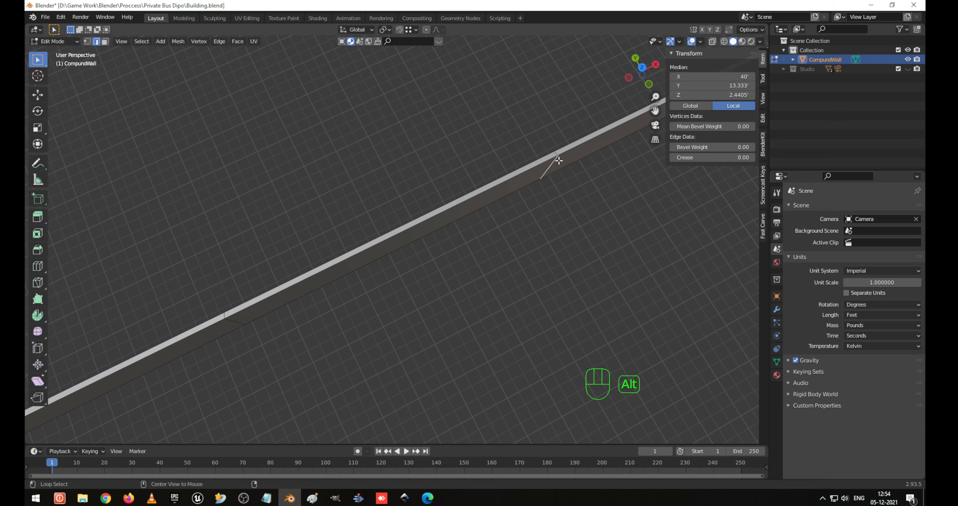
{"action": "key", "text": "shift+z"}
{"action": "middle_click_drag", "start_coordinate": [596, 179], "coordinate": [591, 177]}
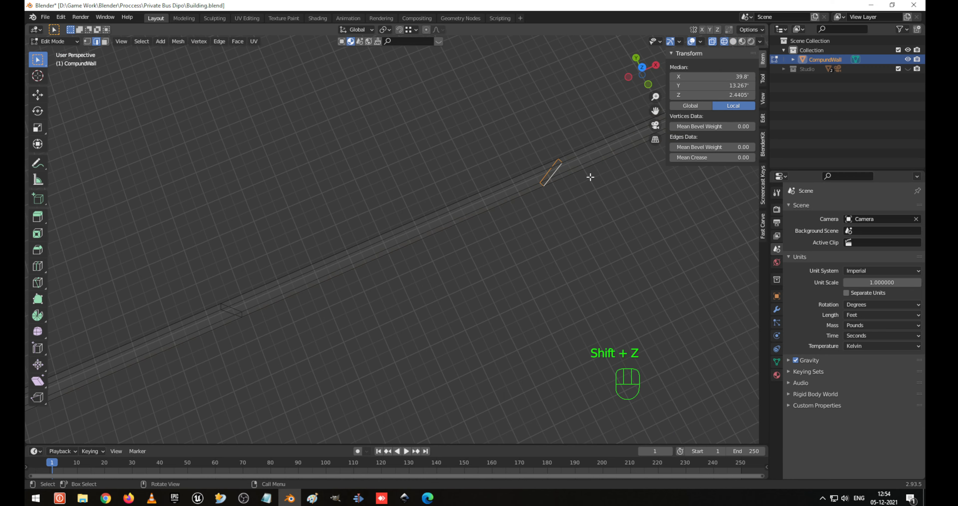
{"action": "key", "text": "s"}
{"action": "key", "text": "z"}
{"action": "key", "text": "0"}
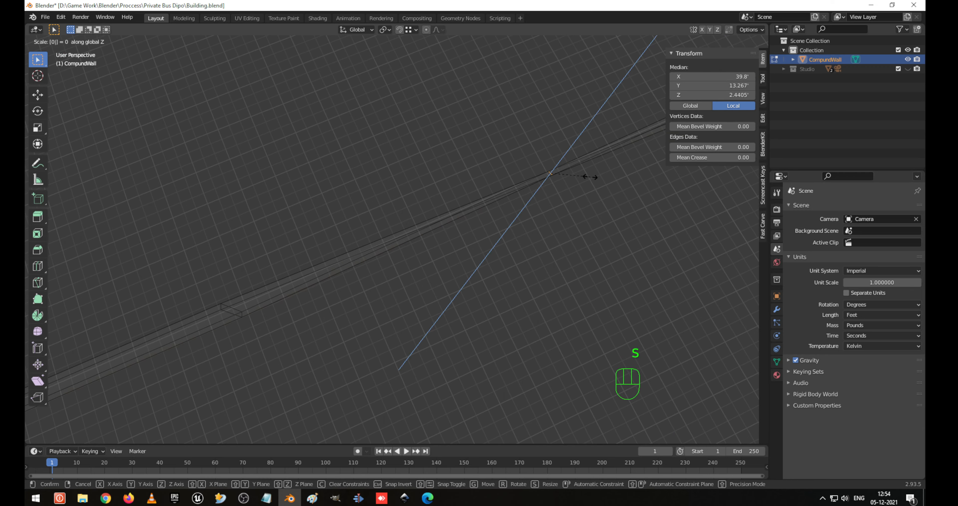
{"action": "left_click", "coordinate": [591, 177]}
Straighten the -Y wall's two loop cuts one after the other by scaling each to 0 along X.
{"action": "key", "text": "s"}
{"action": "key", "text": "x"}
{"action": "key", "text": "0"}
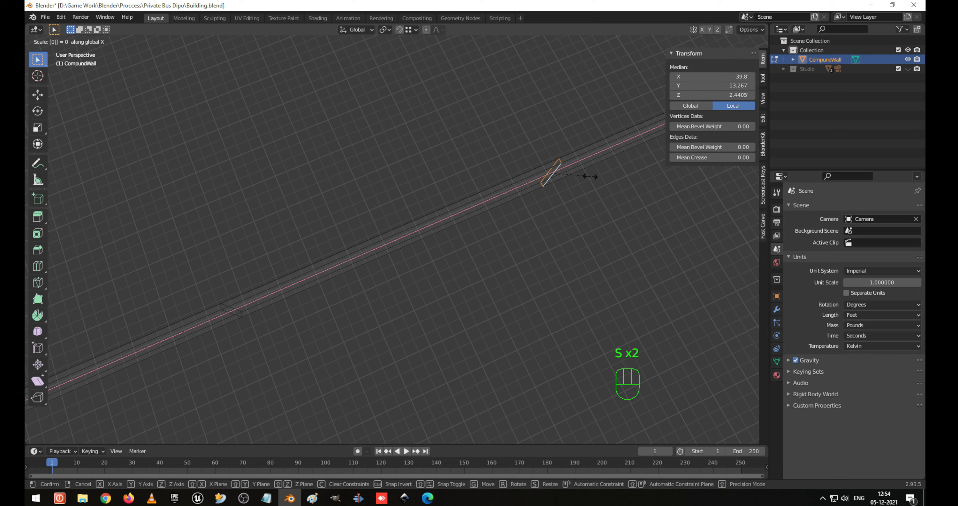
{"action": "left_click", "coordinate": [590, 177]}
{"action": "left_click", "coordinate": [234, 310], "text": "alt"}
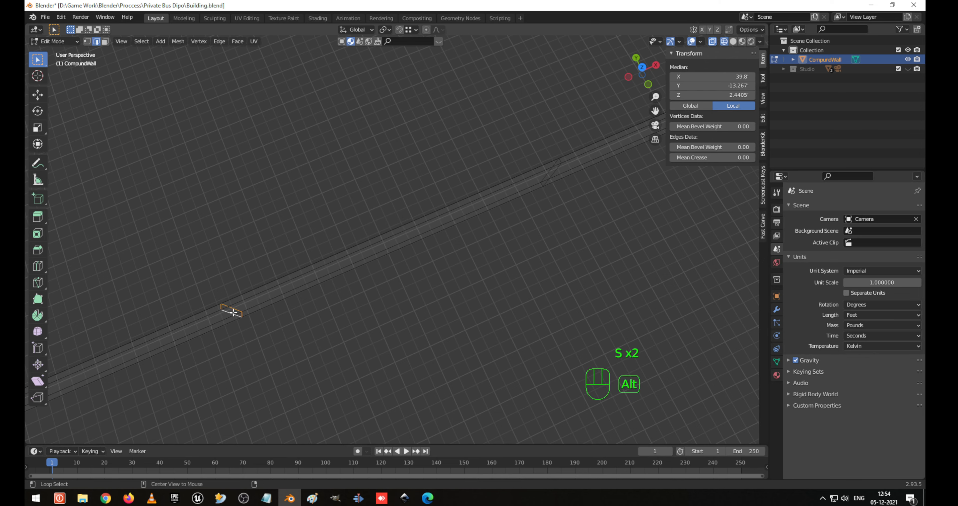
{"action": "key", "text": "s"}
{"action": "key", "text": "x"}
{"action": "key", "text": "0"}
{"action": "left_click", "coordinate": [343, 328]}
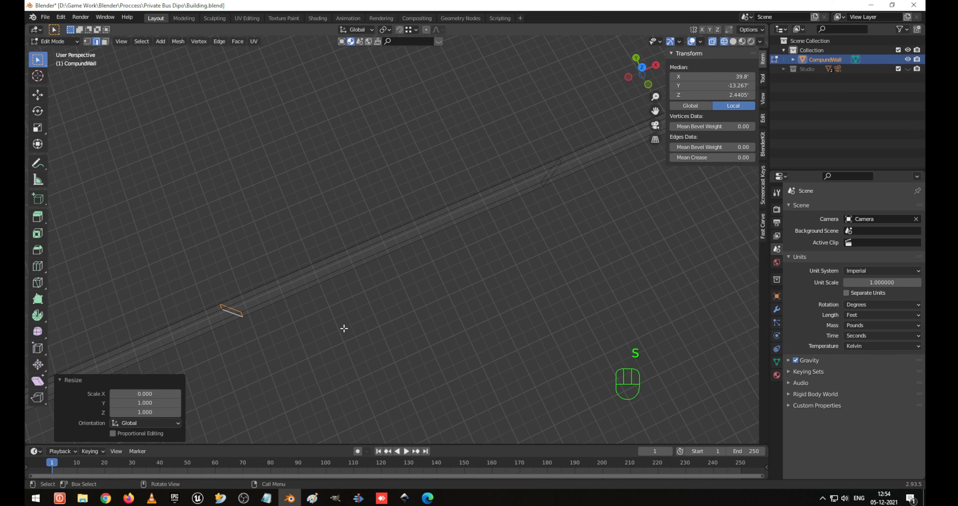
Select both loop cuts on the -Y wall and scale them apart along X to widen the section between them.
{"action": "middle_click_drag", "start_coordinate": [394, 318], "coordinate": [362, 249]}
{"action": "scroll", "coordinate": [362, 248], "scroll_direction": "down", "scroll_amount": 3}
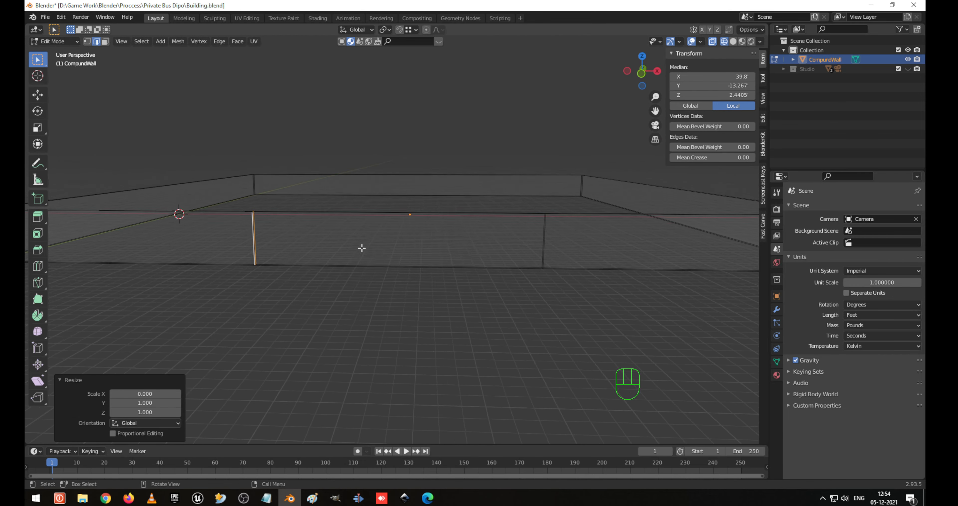
{"action": "left_click", "coordinate": [497, 234], "text": "shift"}
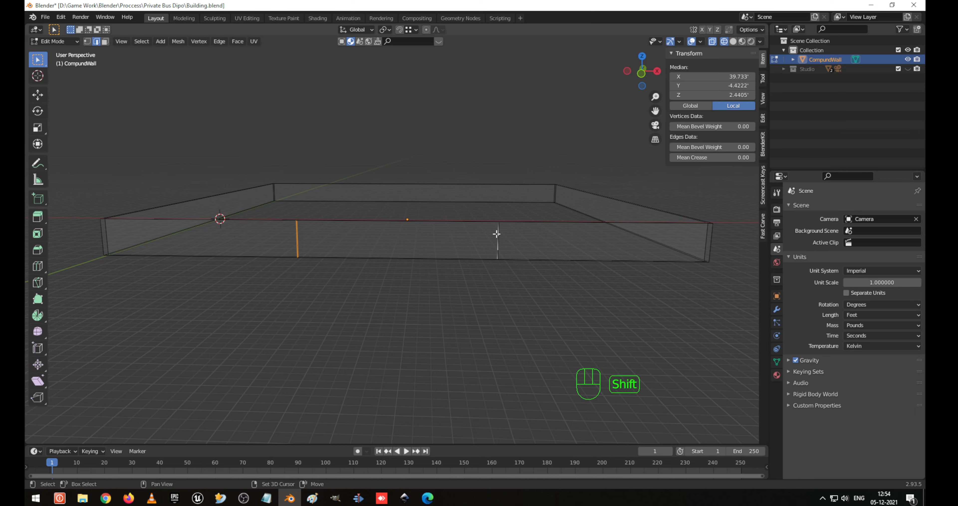
{"action": "key", "text": "shift+z"}
{"action": "middle_click_drag", "start_coordinate": [499, 227], "coordinate": [506, 245]}
{"action": "left_click", "coordinate": [497, 239], "text": "alt"}
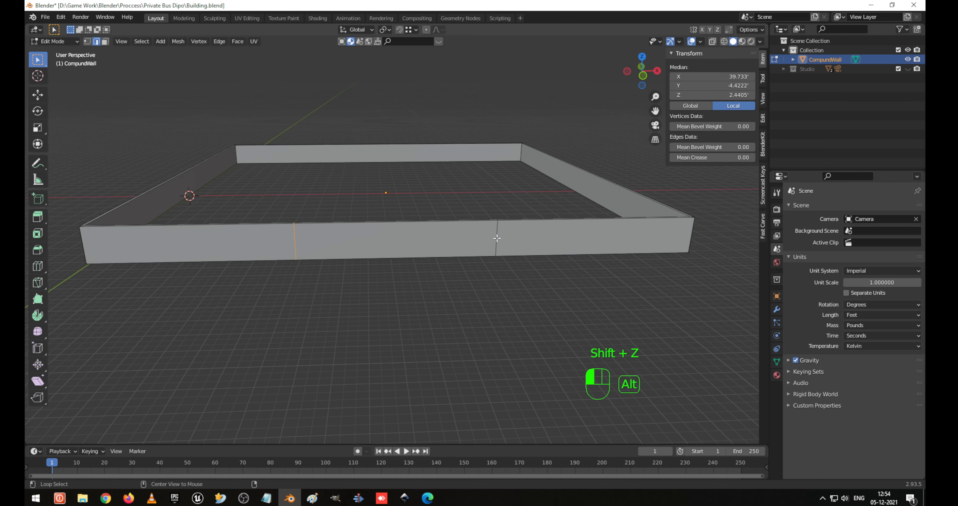
{"action": "left_click", "coordinate": [296, 237], "text": "alt+shift"}
{"action": "middle_click_drag", "start_coordinate": [370, 278], "coordinate": [481, 239]}
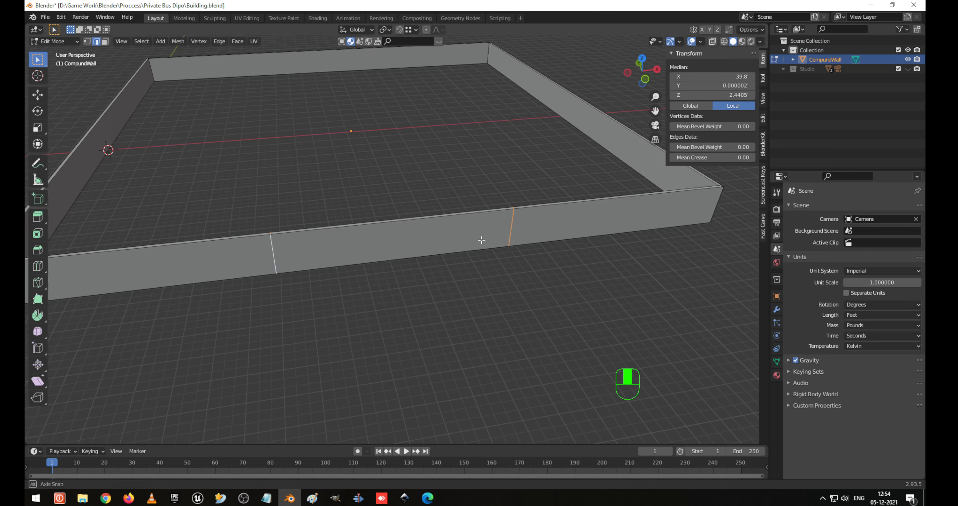
{"action": "key", "text": "shift+z"}
{"action": "key", "text": "s"}
{"action": "key", "text": "x"}
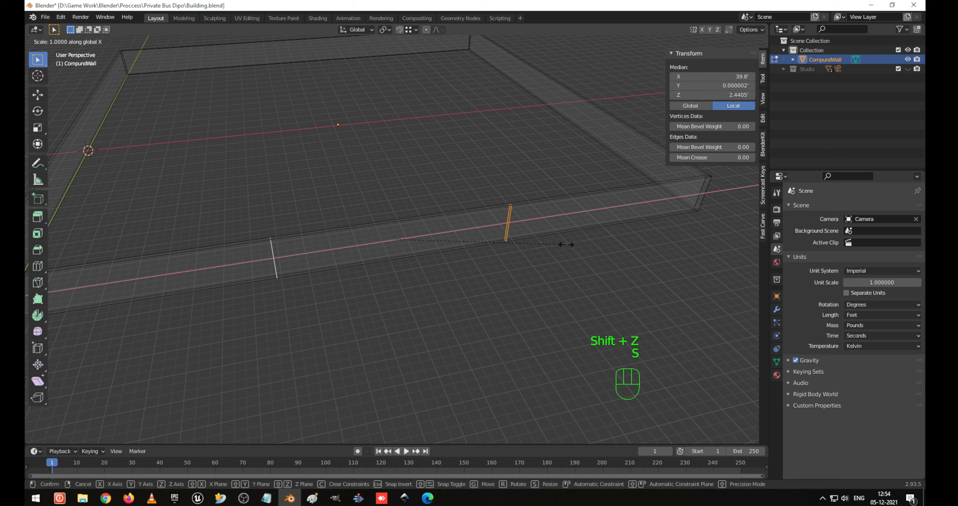
{"action": "left_click", "coordinate": [615, 241]}
{"action": "key", "text": "f"}
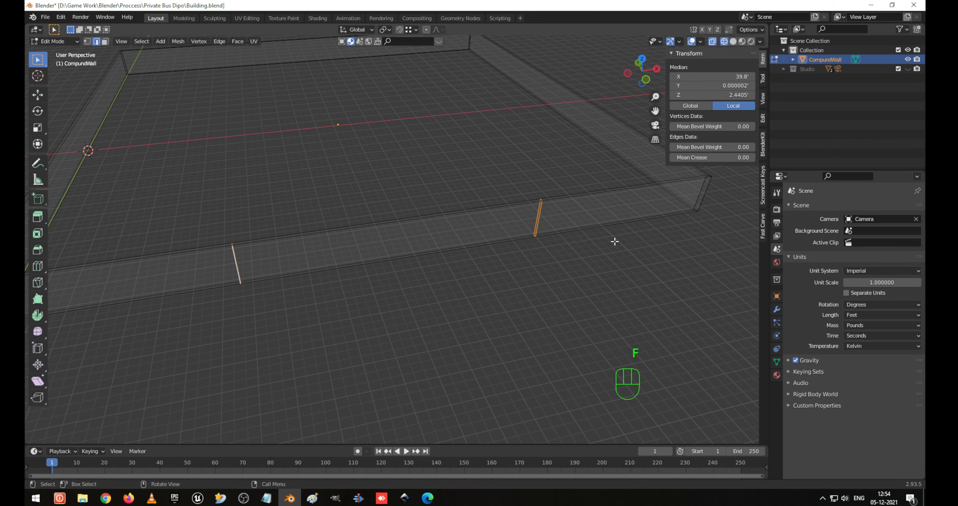
{"action": "right_click", "coordinate": [615, 241]}
{"action": "key", "text": "ctrl+z"}
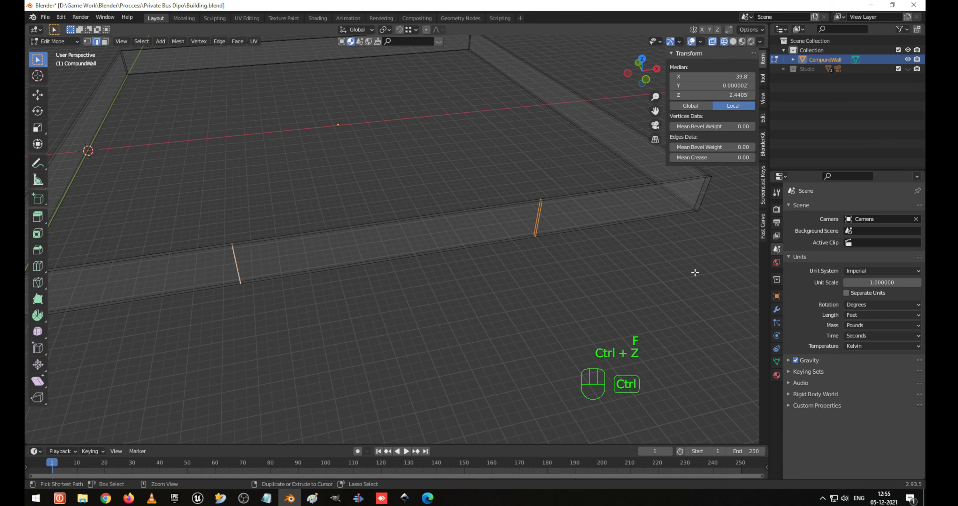
Move both loop cuts about 19.3 ft along X, towards the +X corner of the -Y wall.
{"action": "key", "text": "g"}
{"action": "key", "text": "y"}
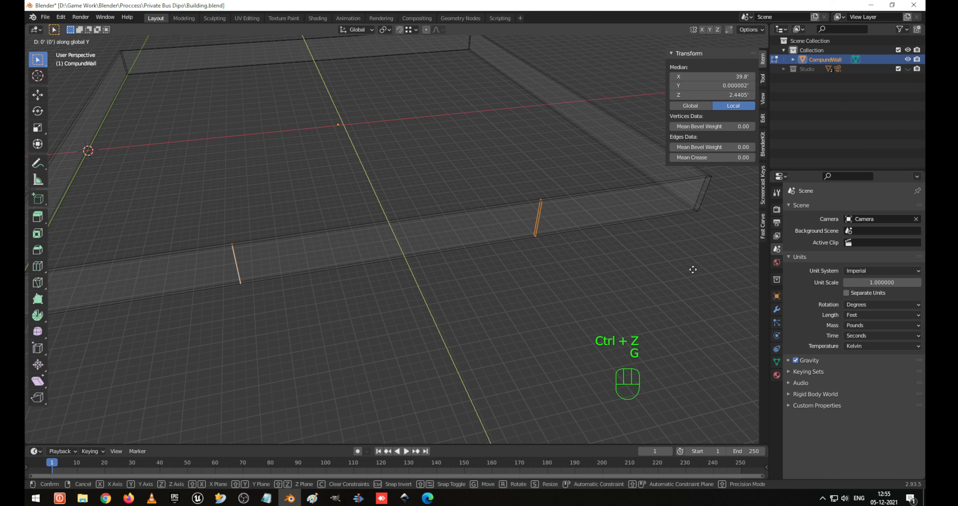
{"action": "key", "text": "x"}
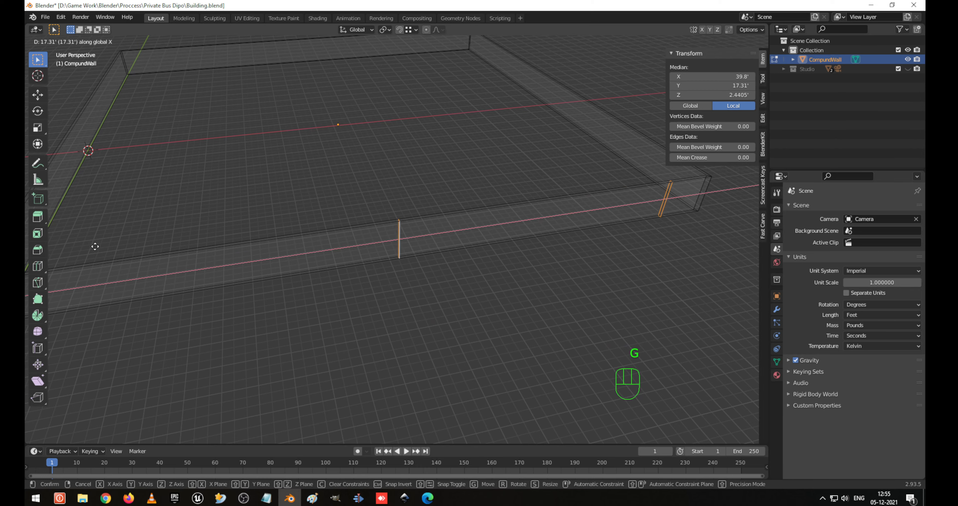
{"action": "left_click", "coordinate": [110, 244]}
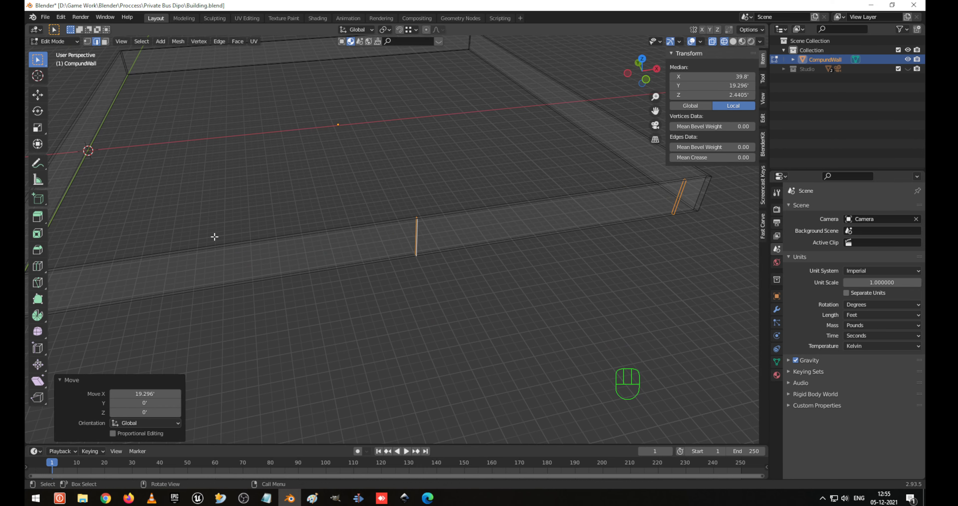
Select all faces between the two loop cuts and delete them to open a gap in the -Y wall.
{"action": "middle_click_drag", "start_coordinate": [214, 236], "coordinate": [377, 259]}
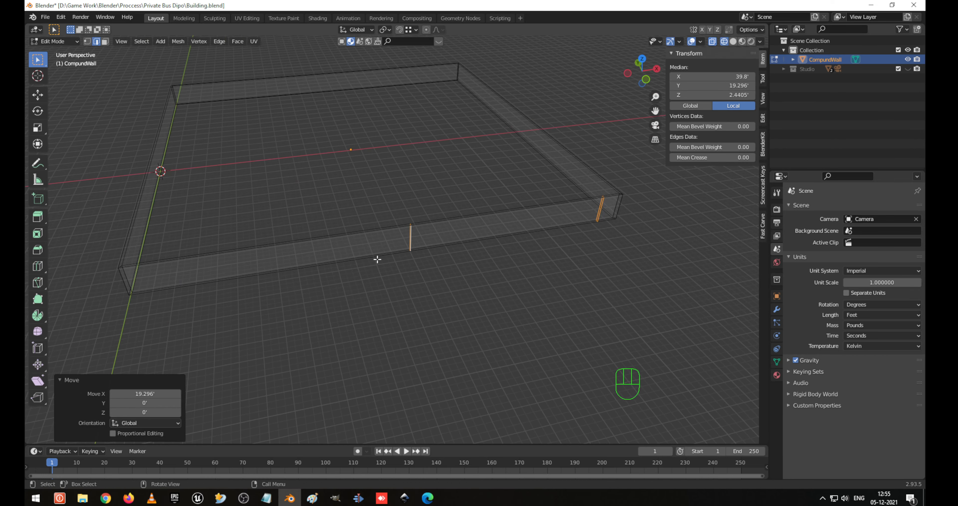
{"action": "scroll", "coordinate": [479, 247], "scroll_direction": "up", "scroll_amount": 3}
{"action": "middle_click_drag", "start_coordinate": [506, 206], "coordinate": [451, 240], "text": "shift"}
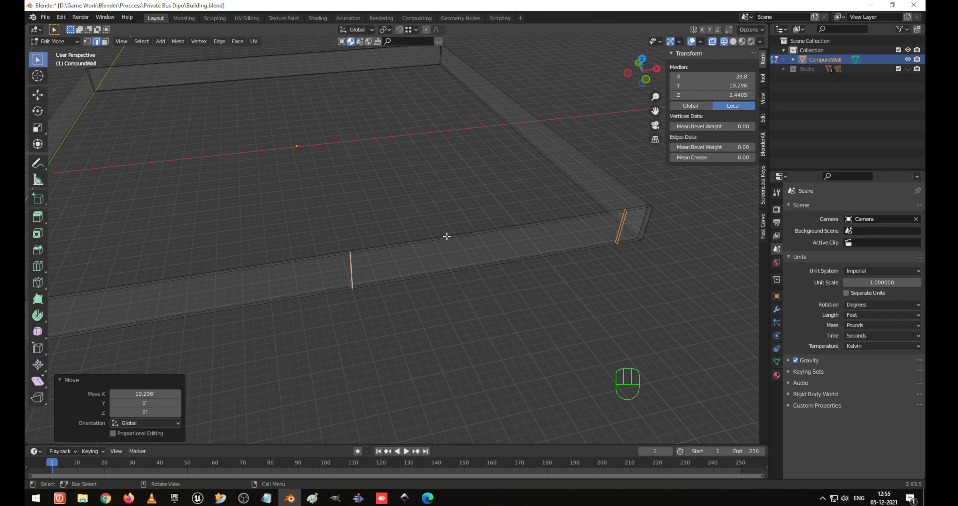
{"action": "middle_click_drag", "start_coordinate": [446, 236], "coordinate": [440, 225]}
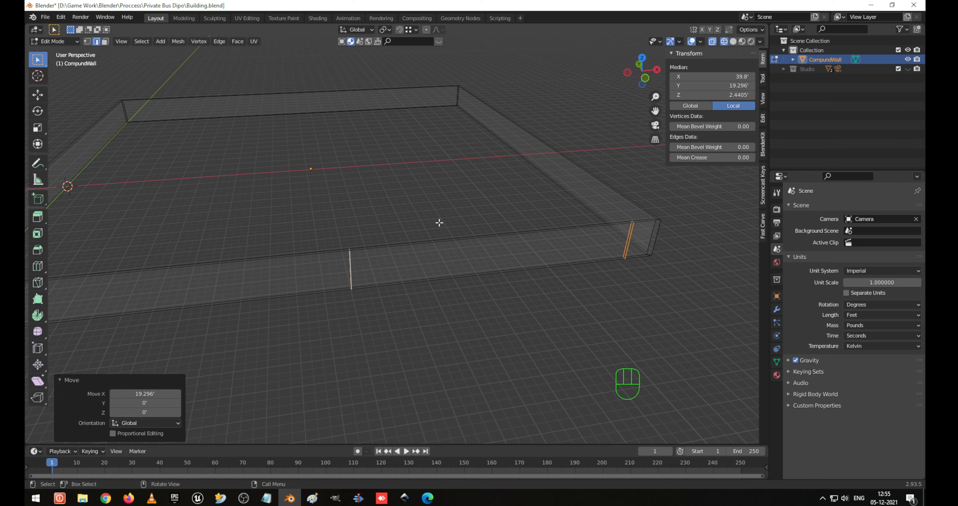
{"action": "middle_click_drag", "start_coordinate": [439, 222], "coordinate": [413, 227]}
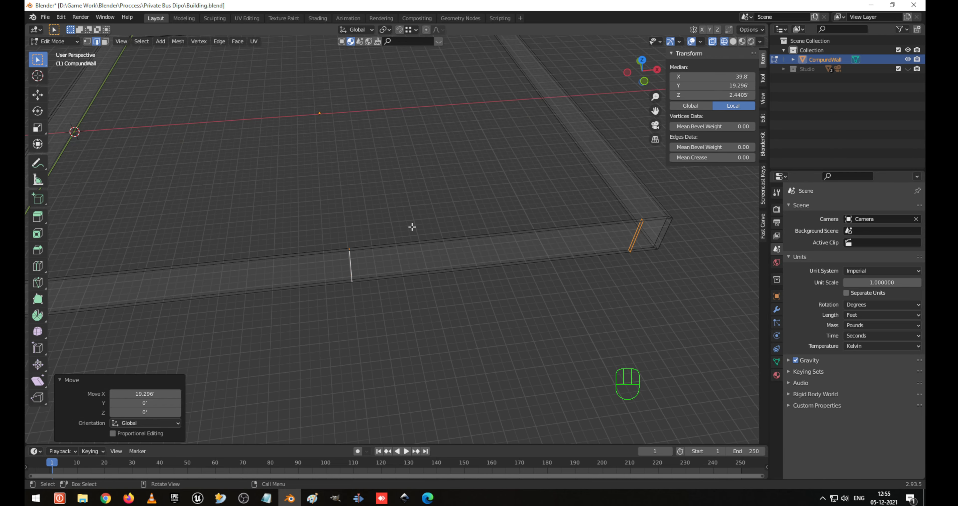
{"action": "key", "text": "3"}
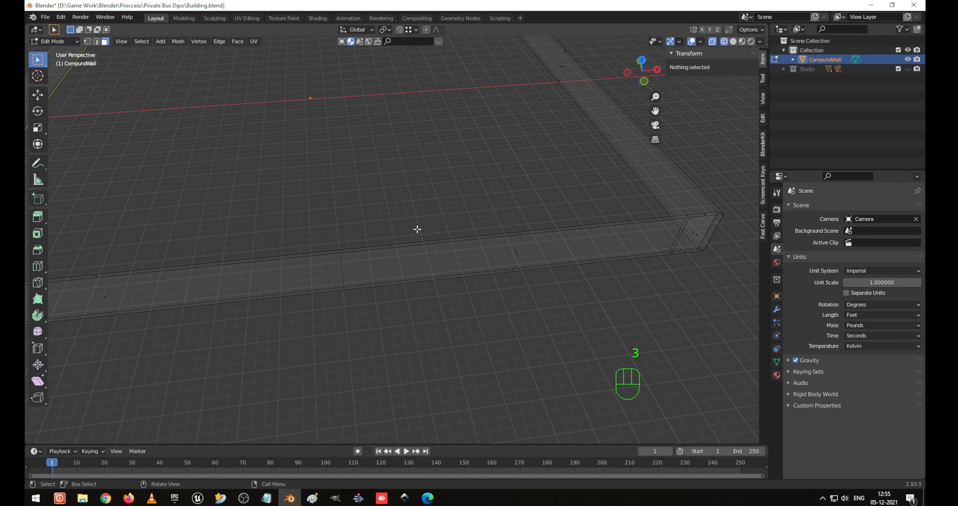
{"action": "left_click_drag", "start_coordinate": [417, 164], "coordinate": [549, 299]}
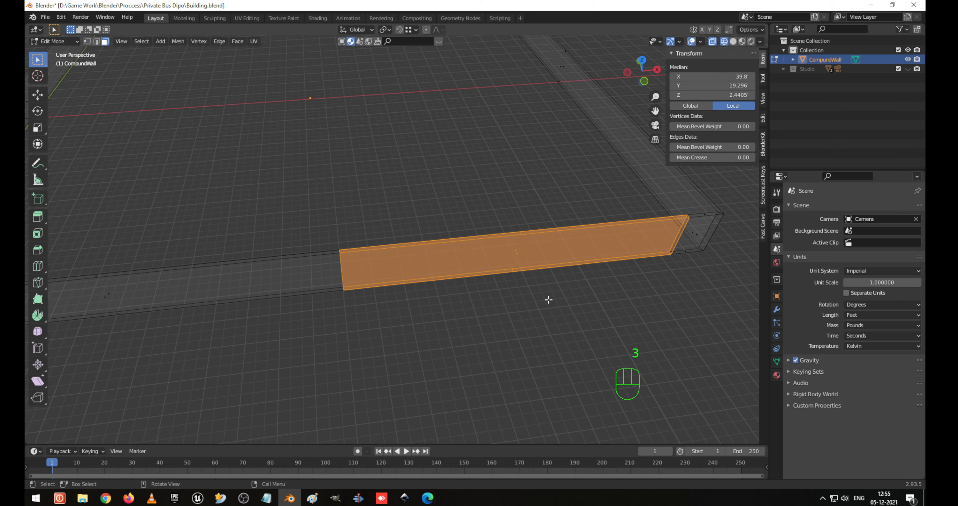
{"action": "key", "text": "x"}
{"action": "left_click", "coordinate": [549, 300]}
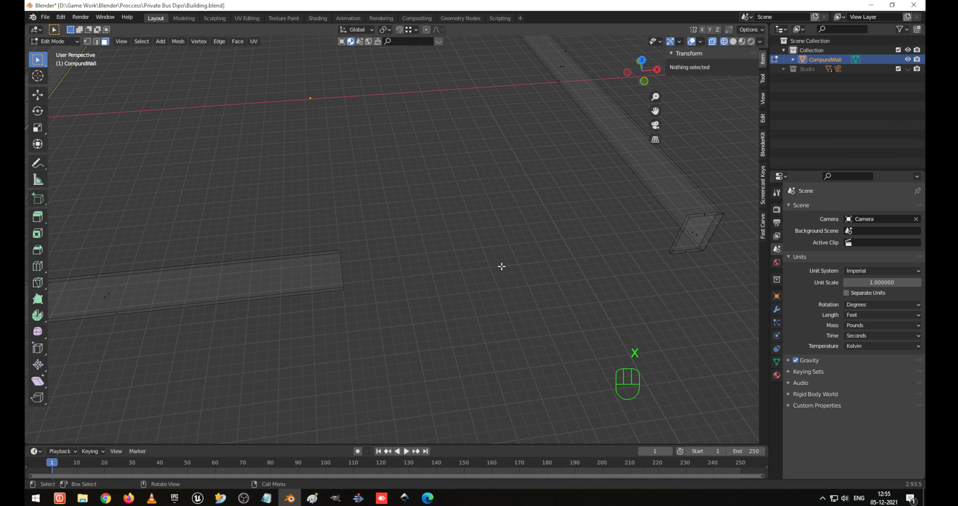
In solid shading, fill the open end of the short wall stub at the +X corner, using its two bottom end vertices.
{"action": "key", "text": "shift+z"}
{"action": "middle_click_drag", "start_coordinate": [611, 220], "coordinate": [464, 211], "text": "shift"}
{"action": "scroll", "coordinate": [528, 226], "scroll_direction": "up", "scroll_amount": 3}
{"action": "middle_click_drag", "start_coordinate": [602, 232], "coordinate": [406, 244], "text": "shift"}
{"action": "middle_click_drag", "start_coordinate": [421, 245], "coordinate": [443, 216]}
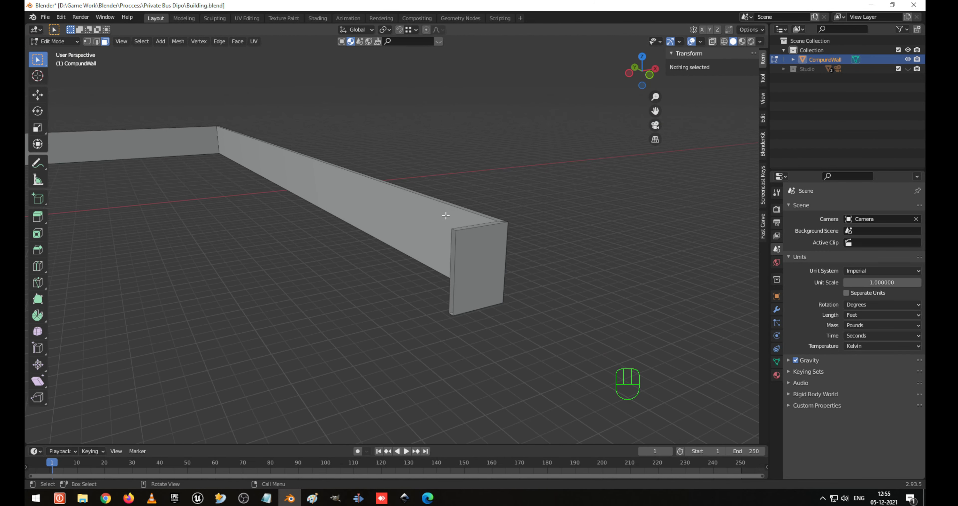
{"action": "scroll", "coordinate": [447, 223], "scroll_direction": "up", "scroll_amount": 3}
{"action": "key", "text": "1"}
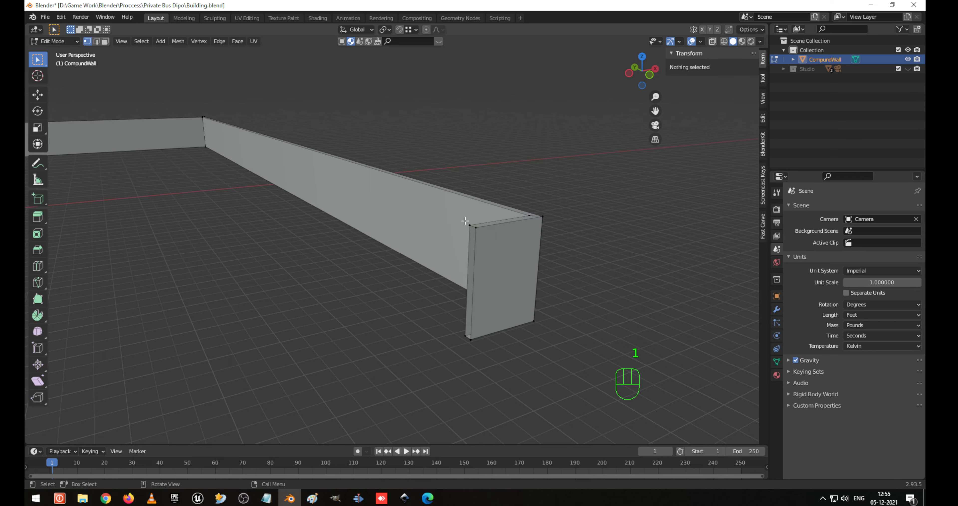
{"action": "left_click", "coordinate": [516, 250]}
{"action": "left_click", "coordinate": [524, 251], "text": "shift"}
{"action": "key", "text": "f"}
Fill the open end of the long -Y wall section on the gap's other side, using its two top end vertices.
{"action": "scroll", "coordinate": [525, 252], "scroll_direction": "down", "scroll_amount": 3}
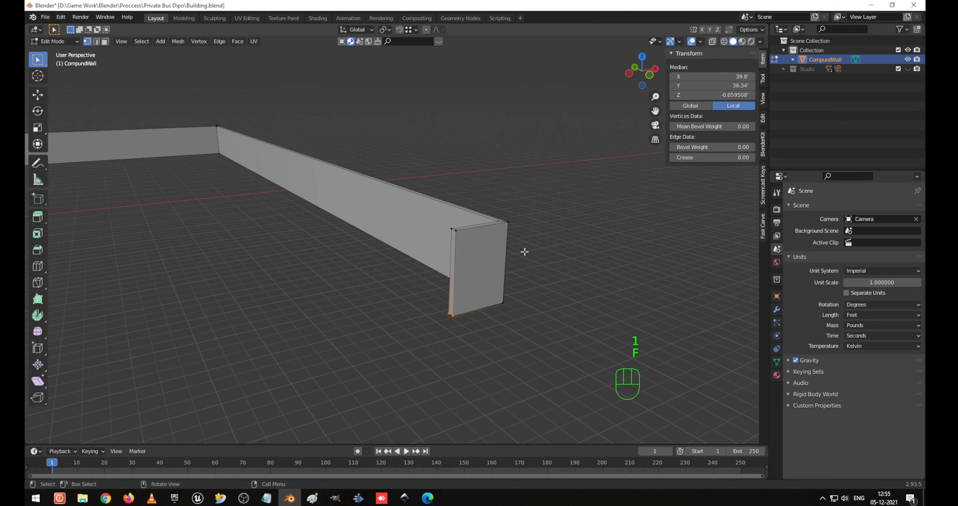
{"action": "middle_click_drag", "start_coordinate": [260, 256], "coordinate": [573, 265], "text": "shift"}
{"action": "middle_click_drag", "start_coordinate": [506, 292], "coordinate": [427, 298]}
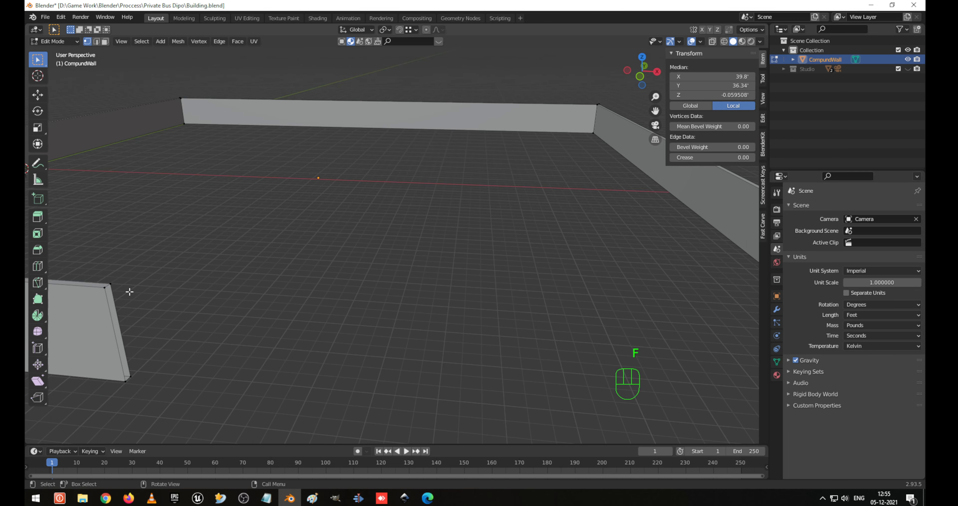
{"action": "left_click", "coordinate": [116, 292]}
{"action": "key", "text": "KP_Decimal"}
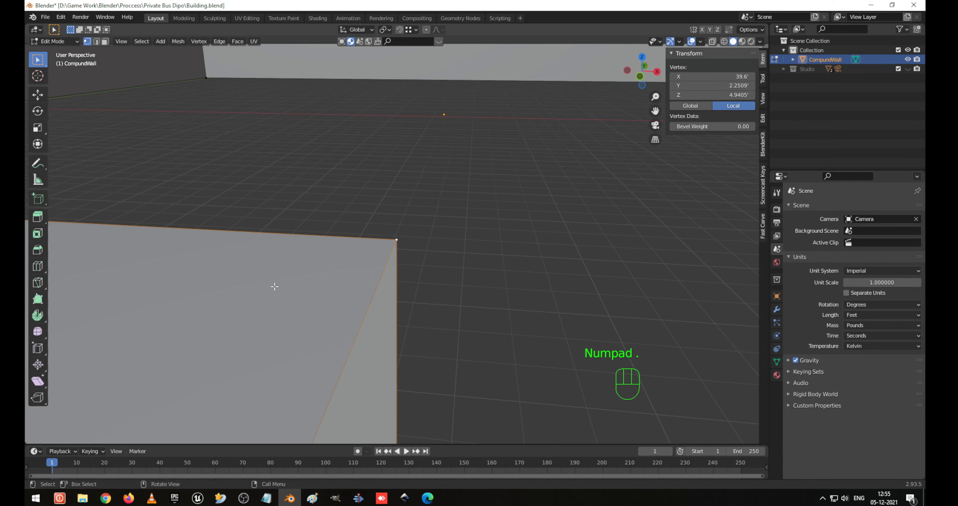
{"action": "middle_click_drag", "start_coordinate": [454, 270], "coordinate": [366, 240]}
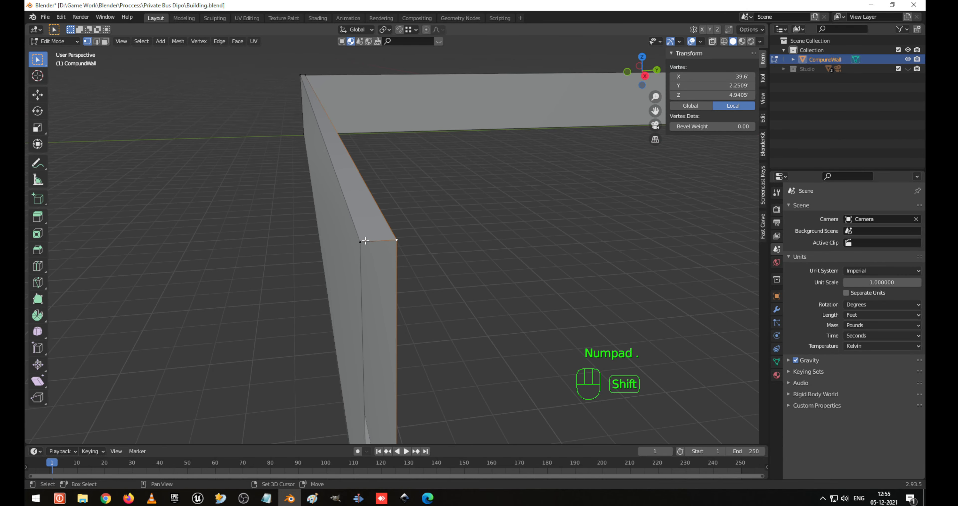
{"action": "left_click", "coordinate": [364, 241], "text": "shift"}
{"action": "scroll", "coordinate": [411, 274], "scroll_direction": "down", "scroll_amount": 1}
{"action": "key", "text": "f"}
Return to Object Mode and save the file.
{"action": "scroll", "coordinate": [411, 274], "scroll_direction": "down", "scroll_amount": 4}
{"action": "middle_click_drag", "start_coordinate": [391, 305], "coordinate": [245, 192]}
{"action": "key", "text": "Tab"}
{"action": "key", "text": "ctrl+s"}
{"action": "scroll", "coordinate": [247, 191], "scroll_direction": "down", "scroll_amount": 3}
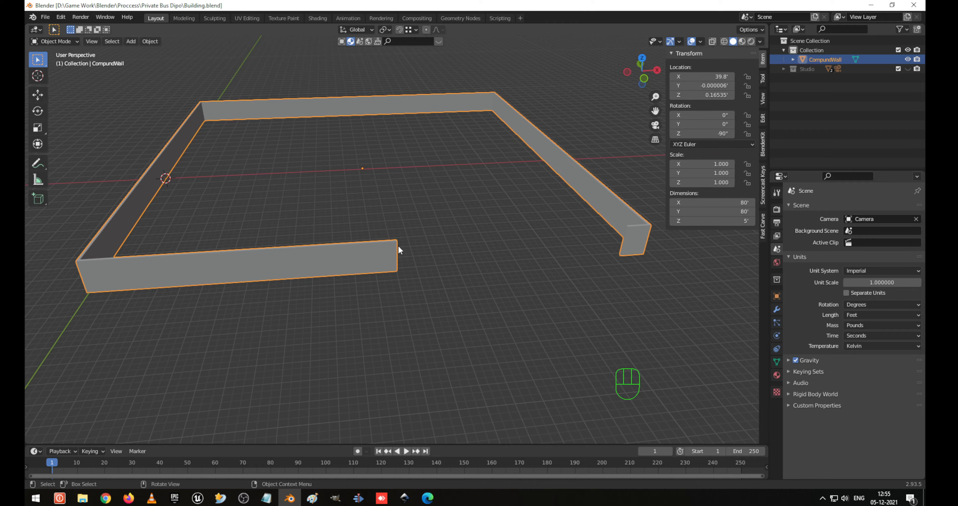
Open the compound wall mesh for editing in the UV Editing workspace and select all its geometry.
{"action": "middle_click_drag", "start_coordinate": [399, 245], "coordinate": [375, 238]}
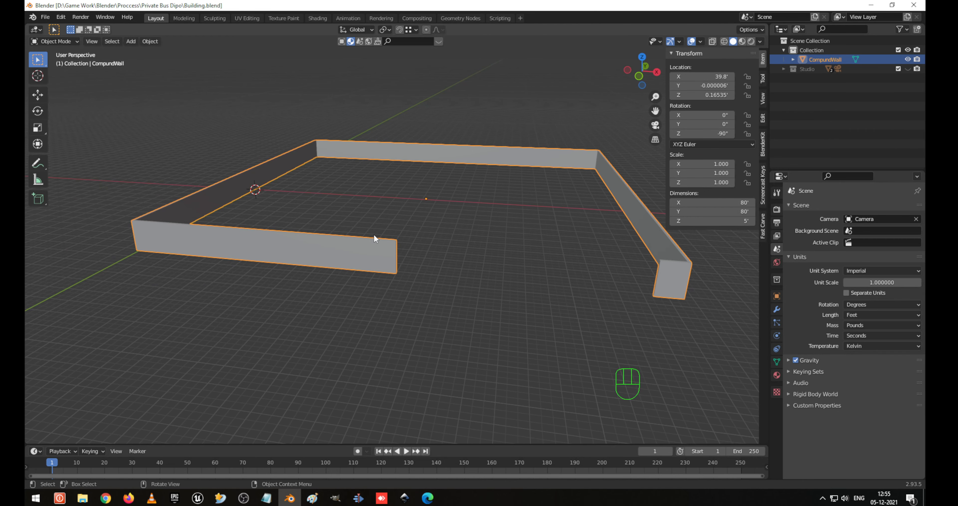
{"action": "key", "text": "Tab"}
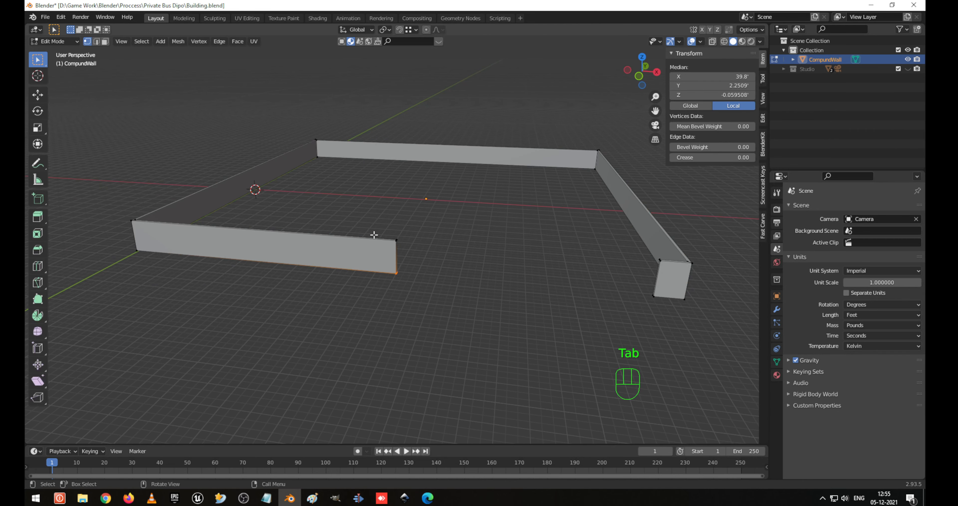
{"action": "left_click", "coordinate": [247, 18]}
{"action": "key", "text": "a"}
Try a Smart UV Project on the whole wall with an island margin of 0.002, and undo it.
{"action": "key", "text": "u"}
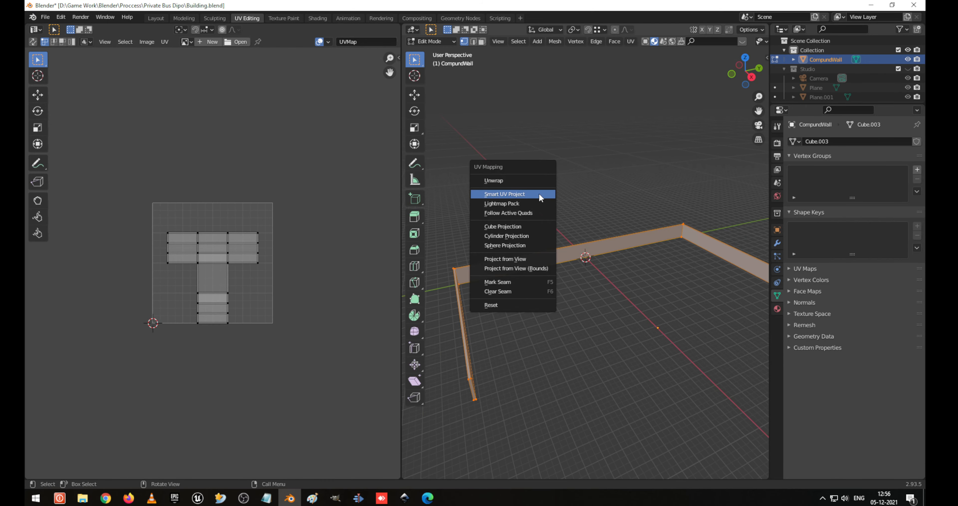
{"action": "left_click", "coordinate": [541, 195]}
{"action": "left_click", "coordinate": [571, 224]}
{"action": "type", "text": "0.002"}
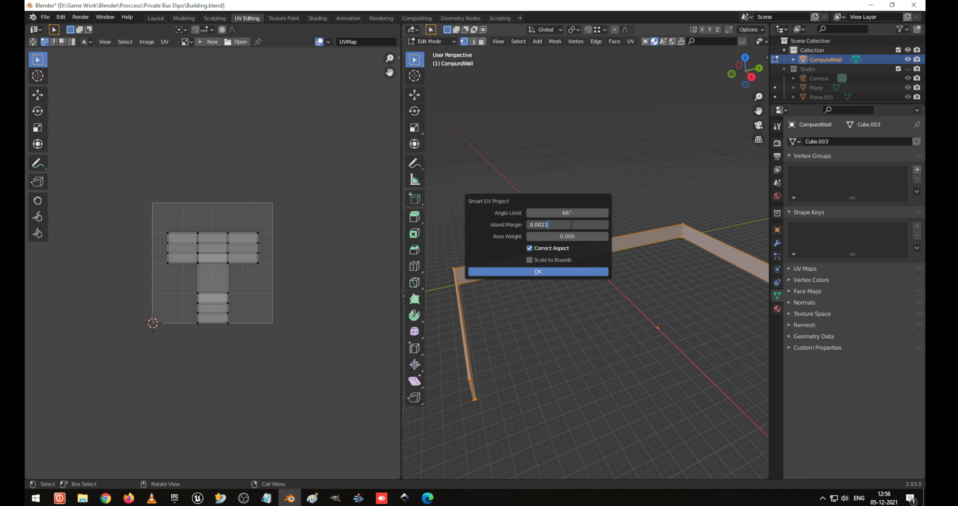
{"action": "key", "text": "Return"}
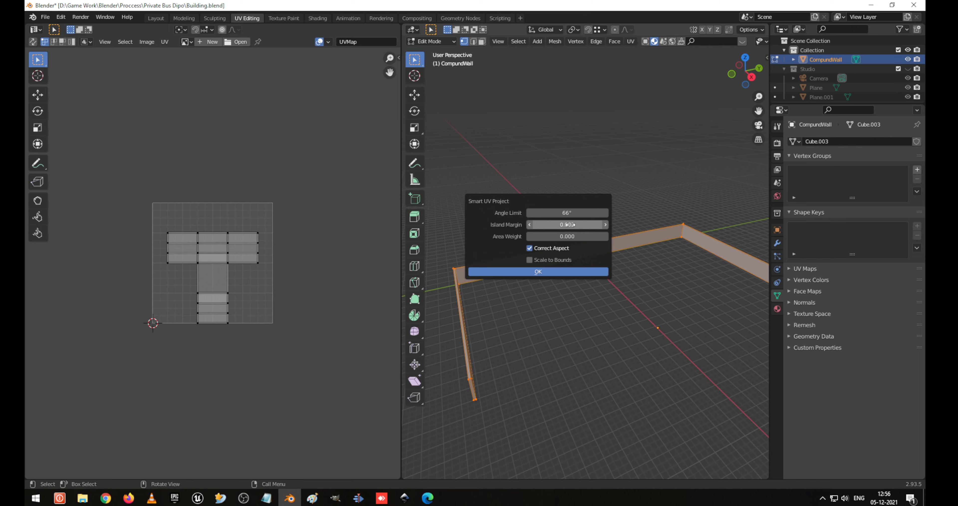
{"action": "left_click", "coordinate": [568, 271]}
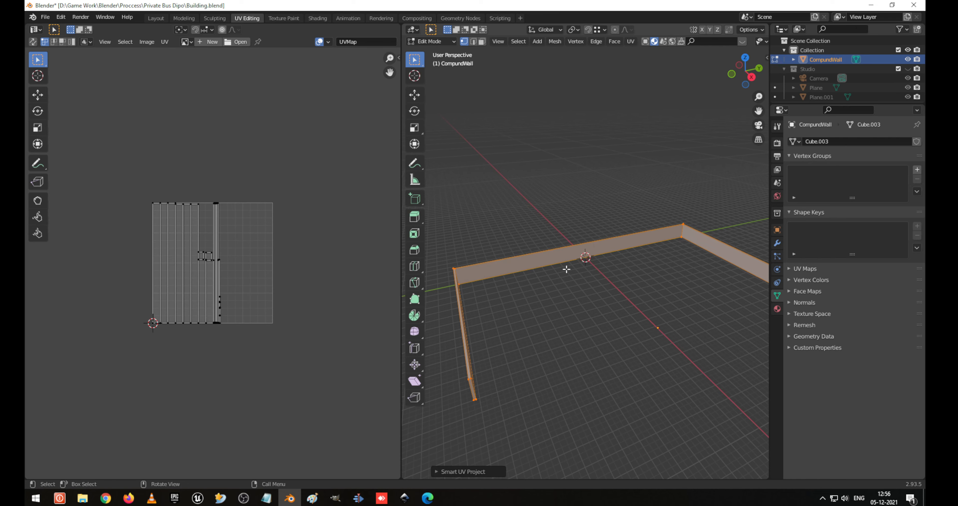
{"action": "key", "text": "ctrl+z"}
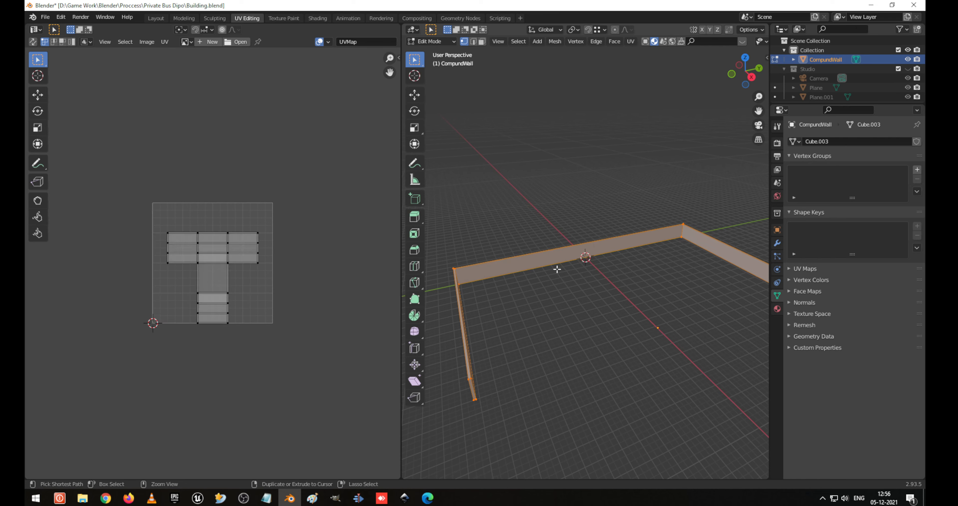
Unwrap the whole compound wall with Smart UV Project using an island margin of 0.02.
{"action": "key", "text": "u"}
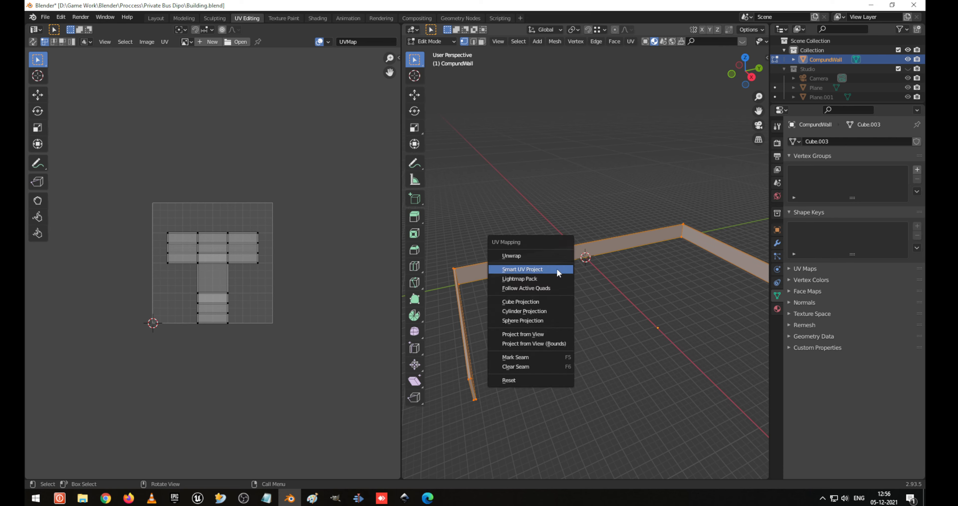
{"action": "left_click", "coordinate": [557, 269]}
{"action": "left_click", "coordinate": [583, 297]}
{"action": "type", "text": "0.02"}
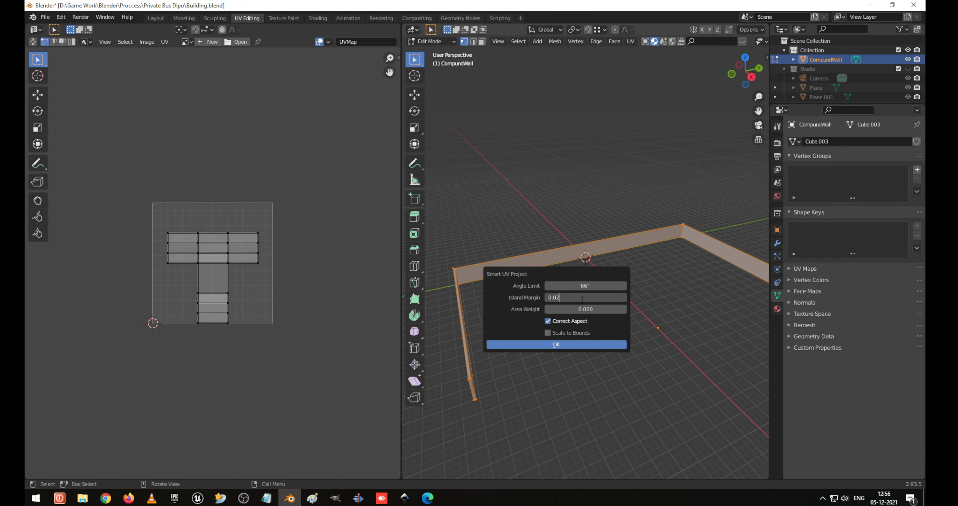
{"action": "key", "text": "Return"}
{"action": "left_click", "coordinate": [574, 343]}
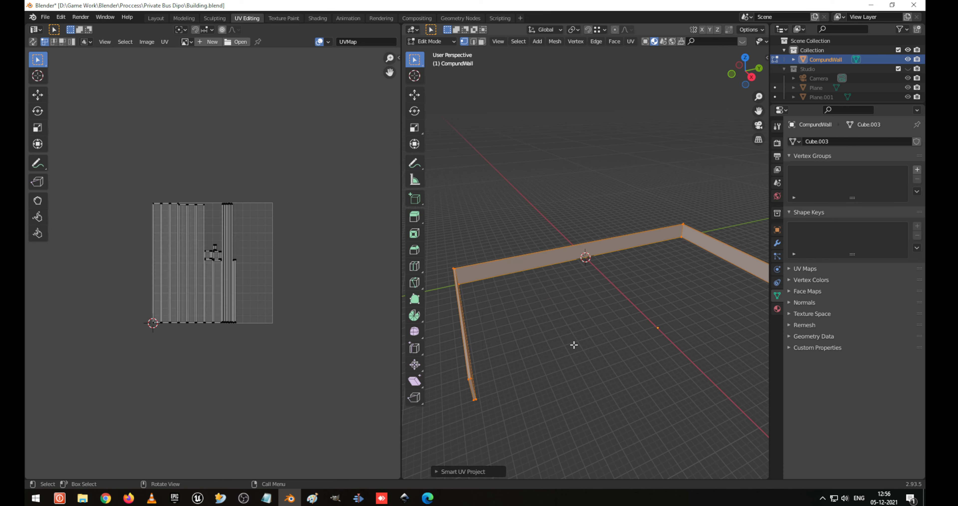
Scale all the wall's UV islands down to about 0.17 and move them into the upper-left corner of the UV square.
{"action": "scroll", "coordinate": [259, 289], "scroll_direction": "up", "scroll_amount": 8}
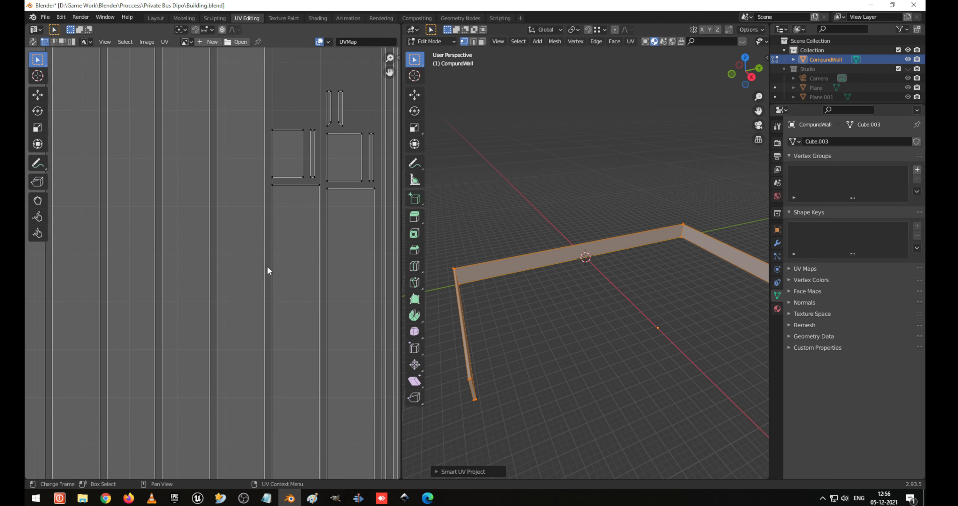
{"action": "scroll", "coordinate": [265, 280], "scroll_direction": "down", "scroll_amount": 6}
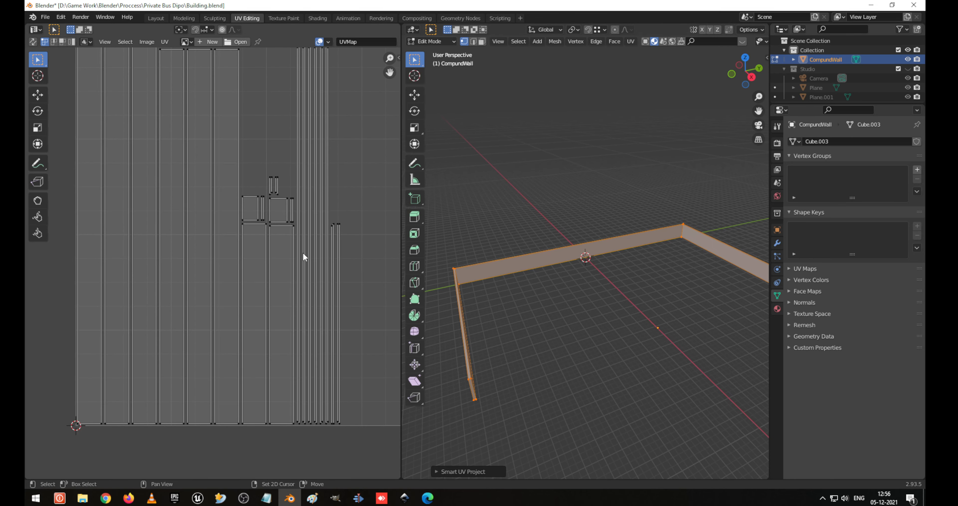
{"action": "middle_click_drag", "start_coordinate": [304, 256], "coordinate": [238, 300]}
{"action": "scroll", "coordinate": [242, 289], "scroll_direction": "down", "scroll_amount": 4}
{"action": "key", "text": "a"}
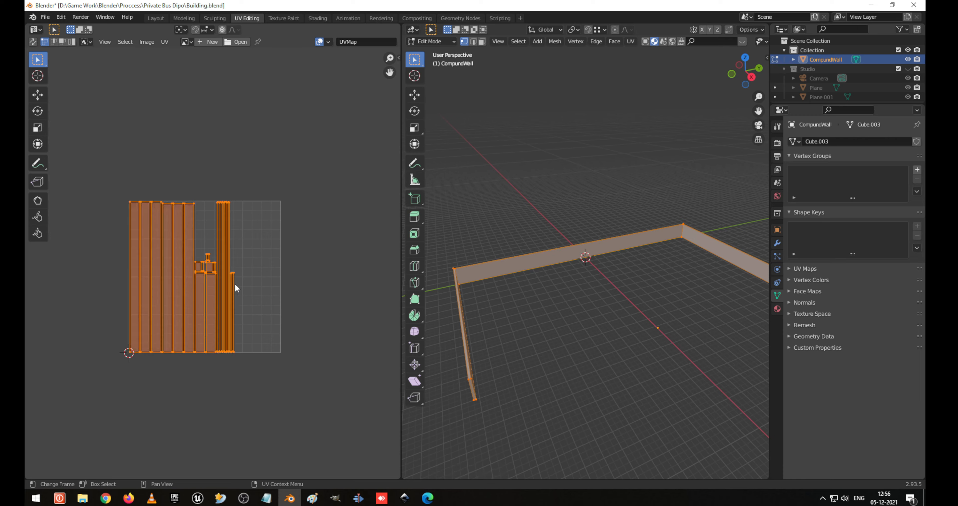
{"action": "key", "text": "s"}
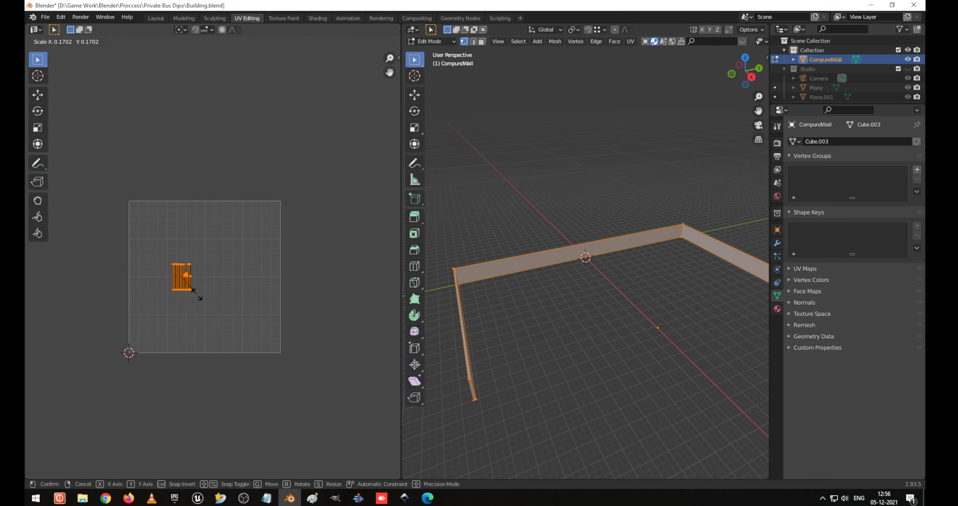
{"action": "left_click", "coordinate": [197, 294]}
{"action": "key", "text": "g"}
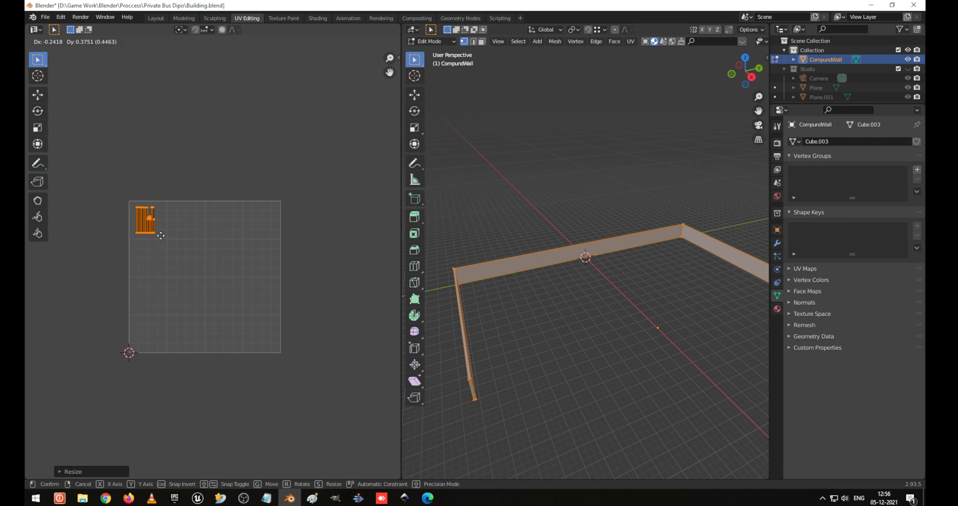
{"action": "left_click", "coordinate": [158, 234]}
Save the file and return to the Layout workspace in Object Mode.
{"action": "key", "text": "ctrl+s"}
{"action": "middle_click_drag", "start_coordinate": [655, 231], "coordinate": [698, 228]}
{"action": "key", "text": "Tab"}
{"action": "middle_click_drag", "start_coordinate": [636, 235], "coordinate": [586, 250]}
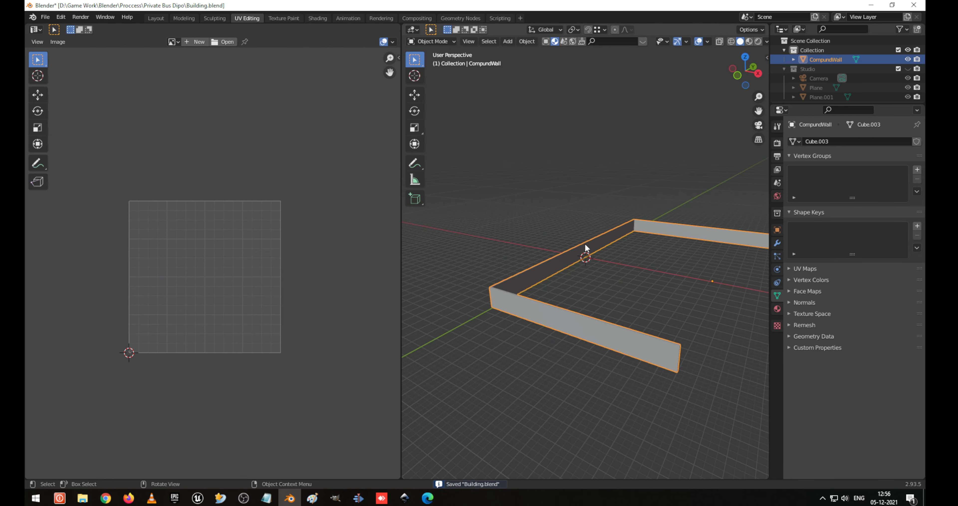
{"action": "left_click", "coordinate": [156, 18]}
{"action": "middle_click_drag", "start_coordinate": [536, 284], "coordinate": [368, 210]}
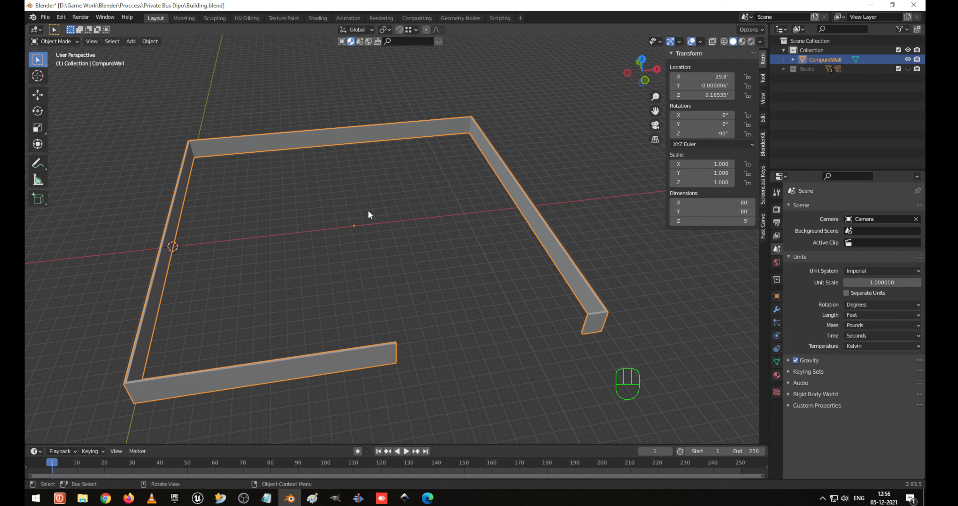
In top view, deselect the compound wall and hide the viewport sidebar.
{"action": "key", "text": "KP_7"}
{"action": "middle_click_drag", "start_coordinate": [406, 153], "coordinate": [435, 196], "text": "shift"}
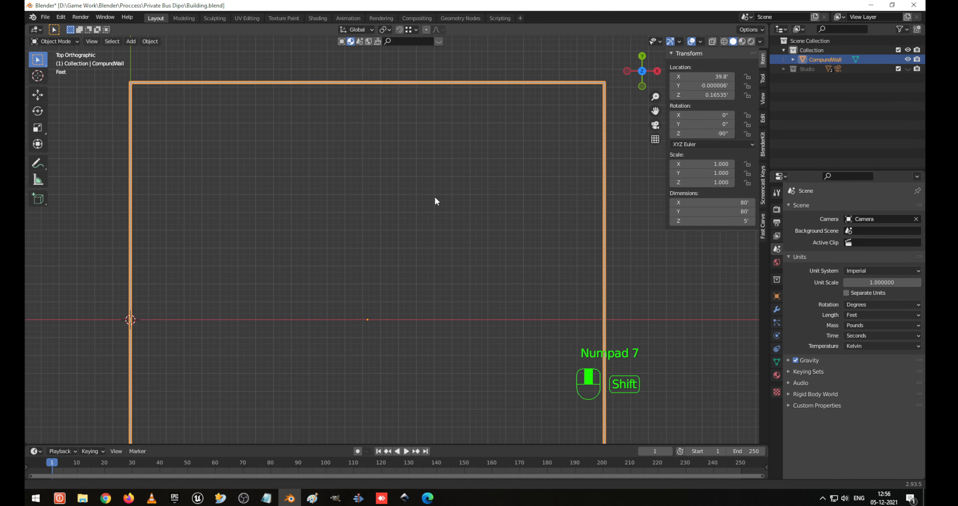
{"action": "left_click", "coordinate": [167, 117]}
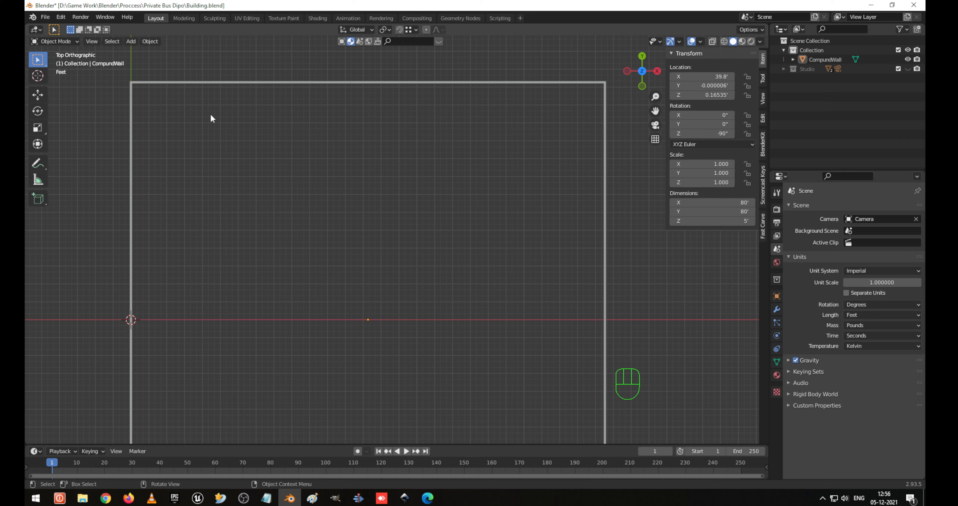
{"action": "key", "text": "n"}
{"action": "middle_click_drag", "start_coordinate": [229, 118], "coordinate": [357, 158], "text": "shift"}
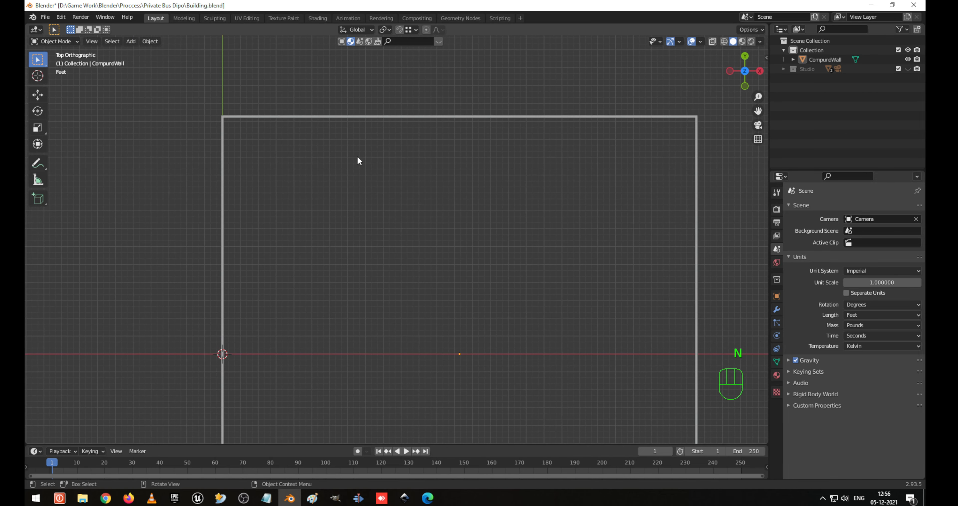
With the Measure tool, draw a horizontal ruler about 9.9 ft long inside the wall's -X/+Y corner.
{"action": "left_click", "coordinate": [38, 163]}
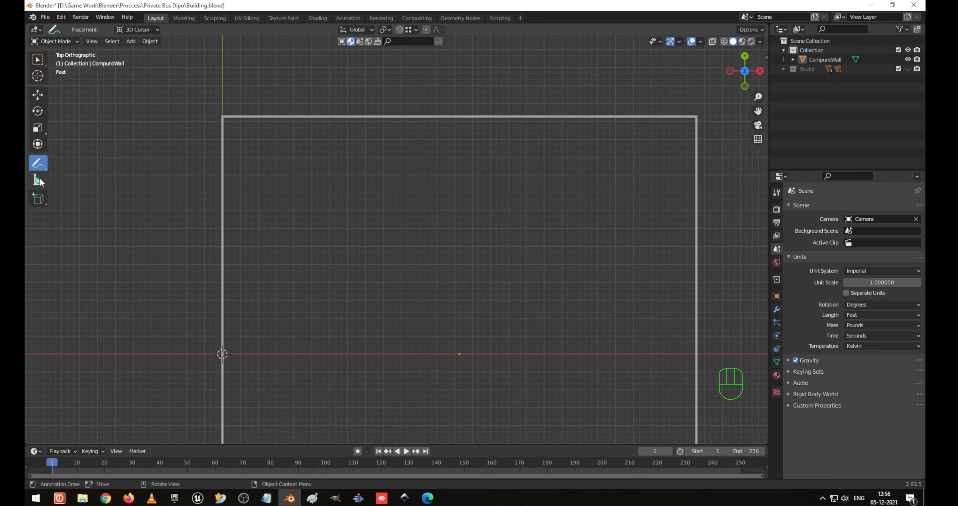
{"action": "left_click", "coordinate": [39, 180]}
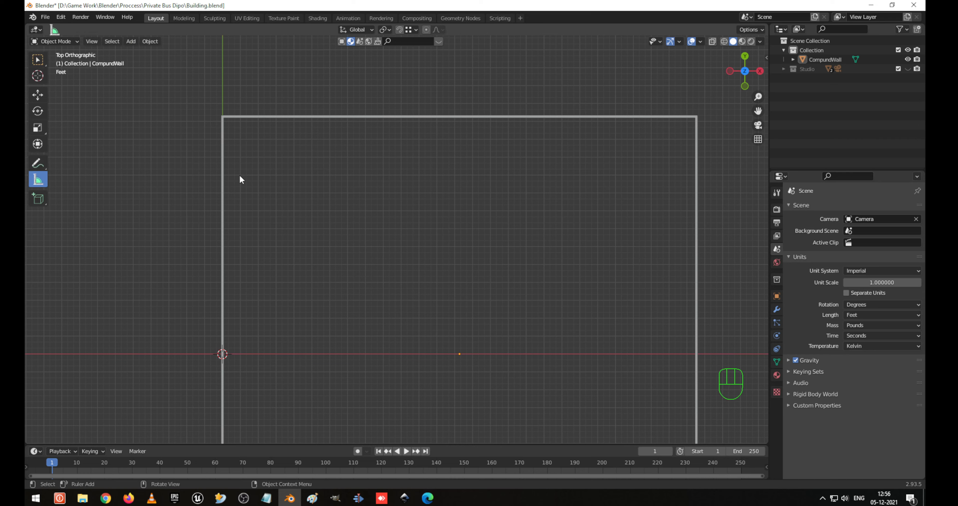
{"action": "left_click_drag", "start_coordinate": [240, 174], "coordinate": [302, 174]}
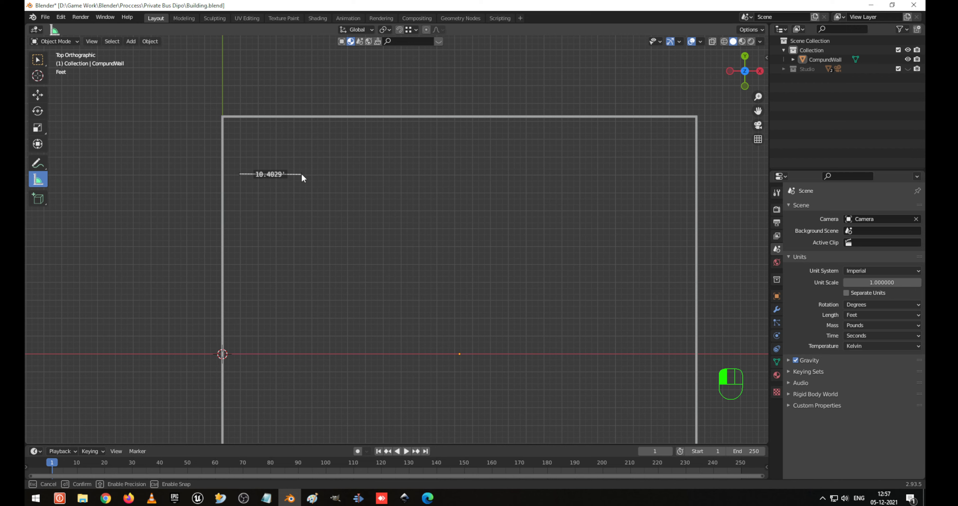
{"action": "left_click_drag", "start_coordinate": [302, 173], "coordinate": [299, 174]}
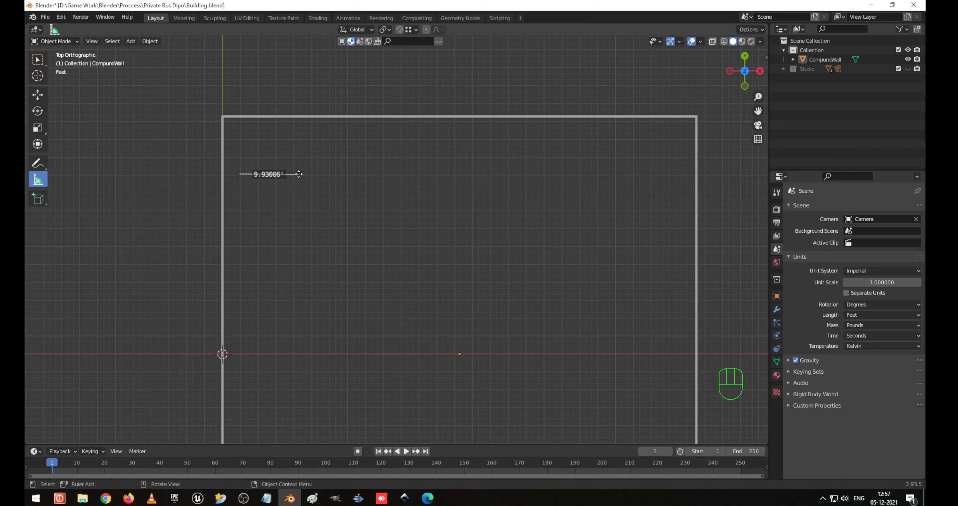
Try to adjust the ruler at its midpoint, and undo the ruler.
{"action": "right_click", "coordinate": [270, 174]}
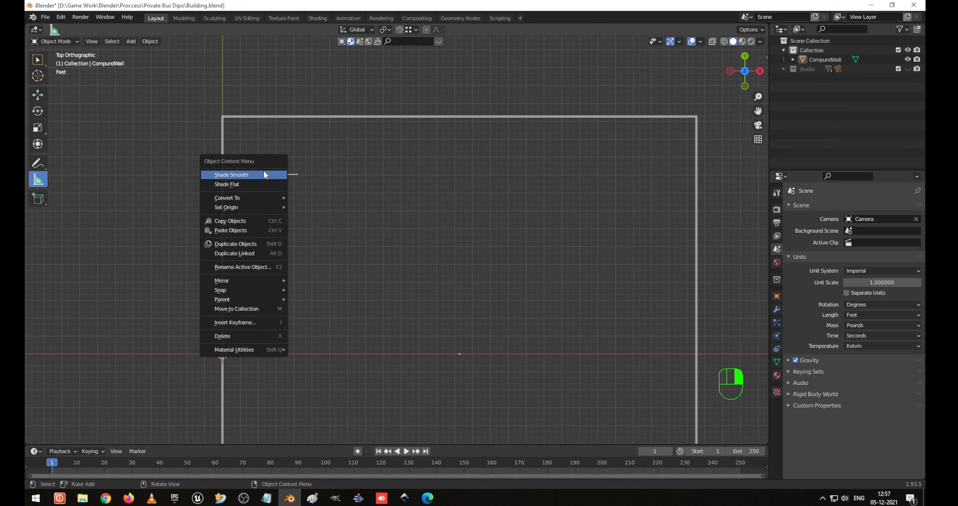
{"action": "key", "text": "Escape"}
{"action": "scroll", "coordinate": [265, 175], "scroll_direction": "up", "scroll_amount": 4}
{"action": "middle_click_drag", "start_coordinate": [177, 118], "coordinate": [363, 220], "text": "shift"}
{"action": "scroll", "coordinate": [306, 193], "scroll_direction": "up", "scroll_amount": 4}
{"action": "left_click_drag", "start_coordinate": [311, 193], "coordinate": [318, 195]}
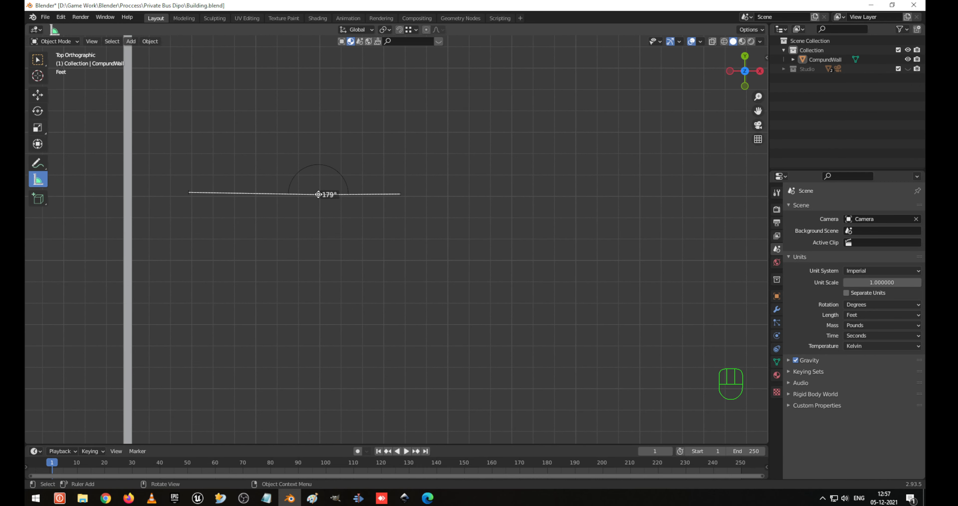
{"action": "key", "text": "ctrl+z"}
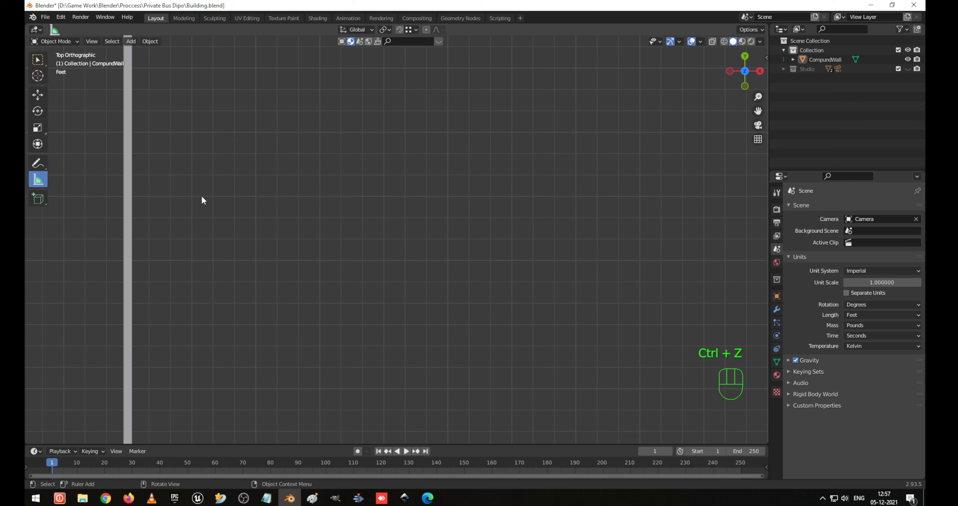
Draw a new horizontal ruler about 10 ft long inside the wall's -X/+Y corner and return to the Select Box tool.
{"action": "left_click_drag", "start_coordinate": [191, 196], "coordinate": [406, 197]}
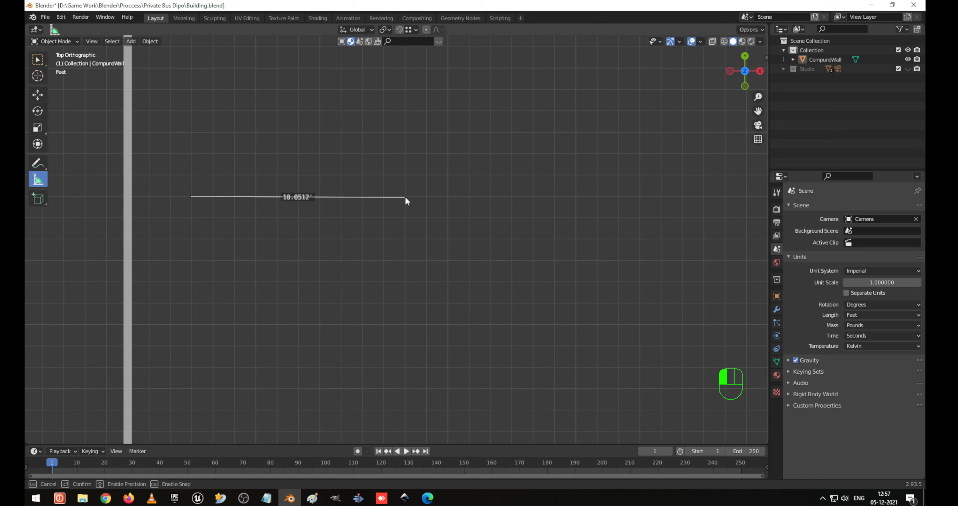
{"action": "left_click_drag", "start_coordinate": [405, 196], "coordinate": [405, 196]}
{"action": "scroll", "coordinate": [403, 198], "scroll_direction": "down", "scroll_amount": 3}
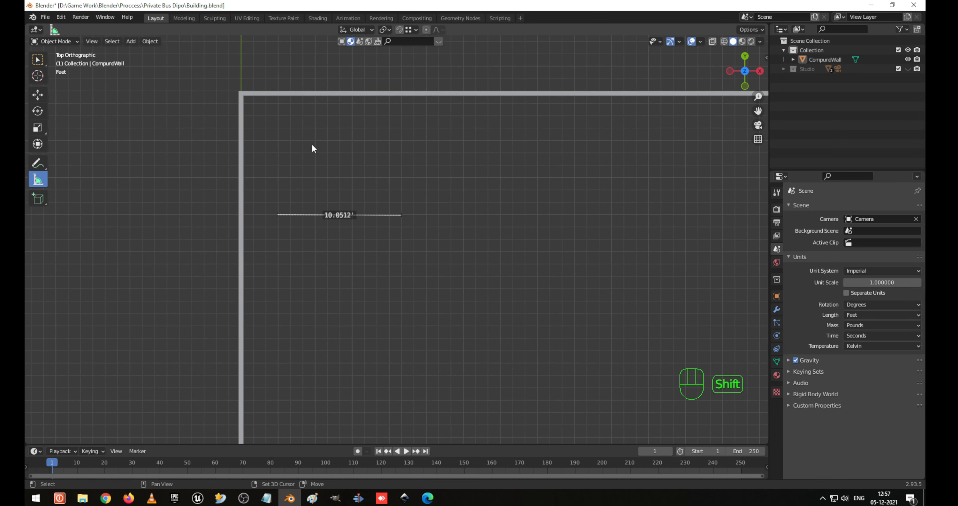
{"action": "middle_click_drag", "start_coordinate": [312, 148], "coordinate": [302, 206], "text": "shift"}
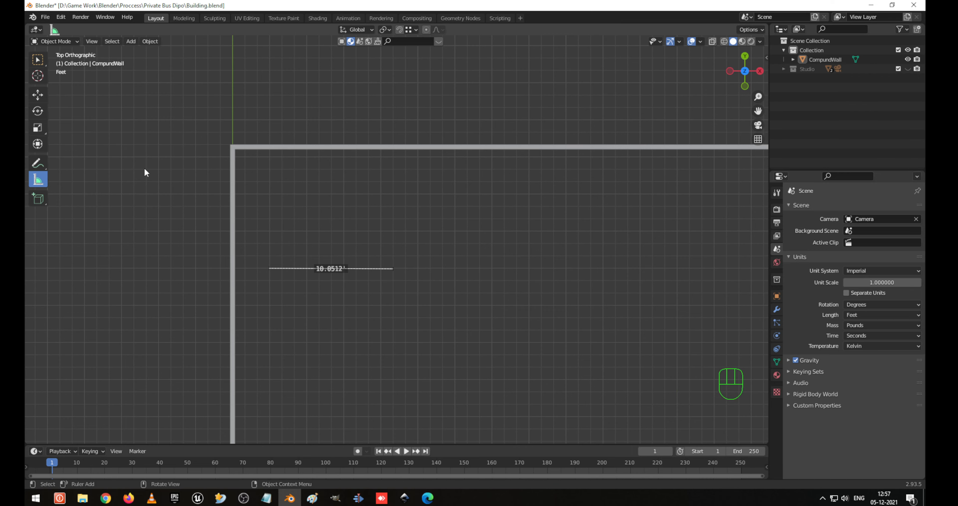
{"action": "left_click", "coordinate": [44, 64]}
Try adding a default cube at the 3D cursor, and undo it.
{"action": "middle_click_drag", "start_coordinate": [386, 254], "coordinate": [436, 282], "text": "shift"}
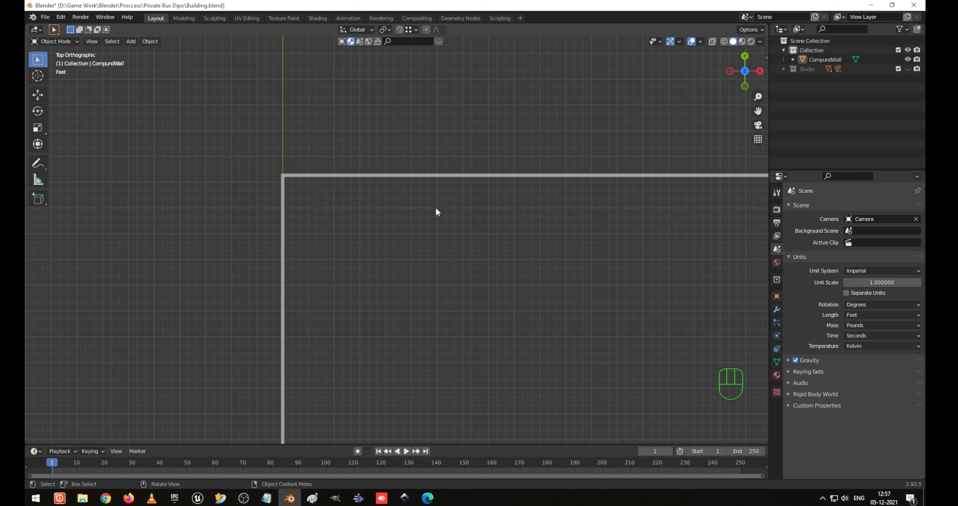
{"action": "key", "text": "shift+a"}
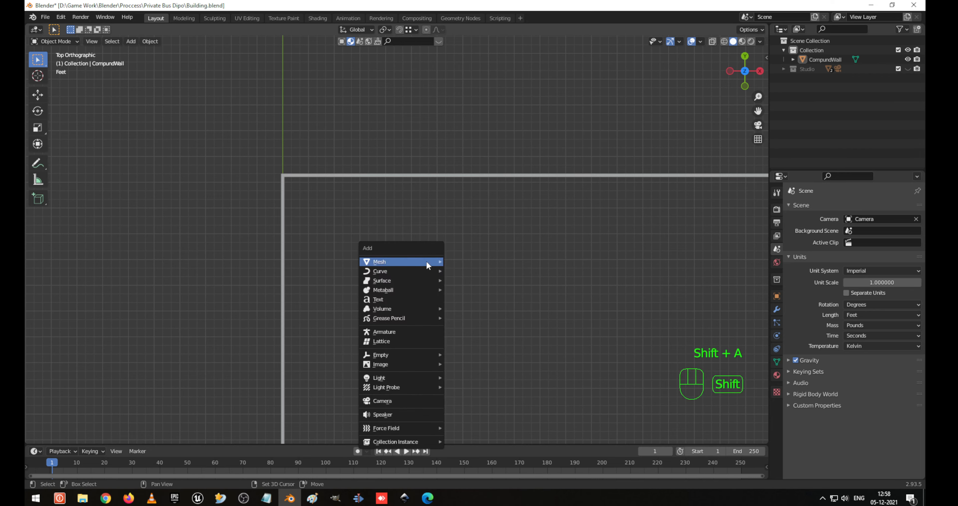
{"action": "mouse_move", "coordinate": [426, 261]}
{"action": "left_click", "coordinate": [476, 272]}
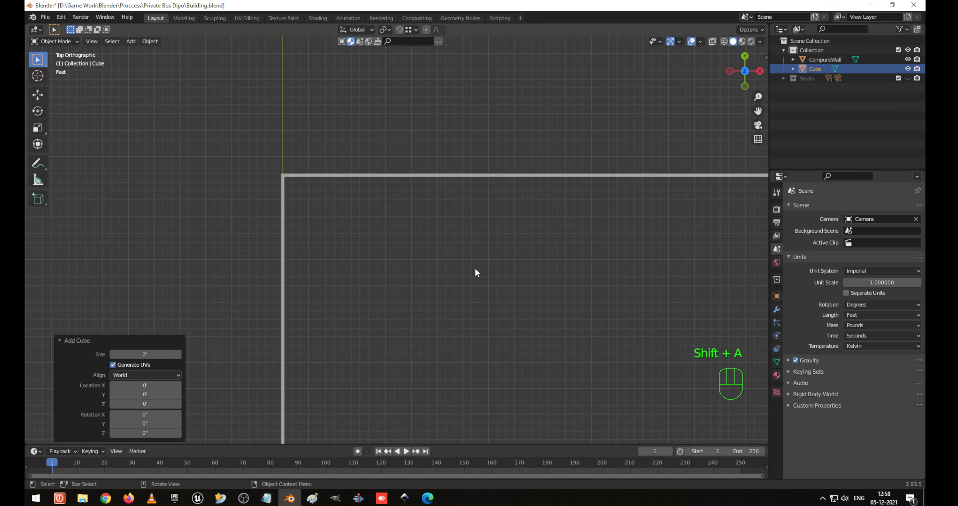
{"action": "scroll", "coordinate": [476, 271], "scroll_direction": "down", "scroll_amount": 4}
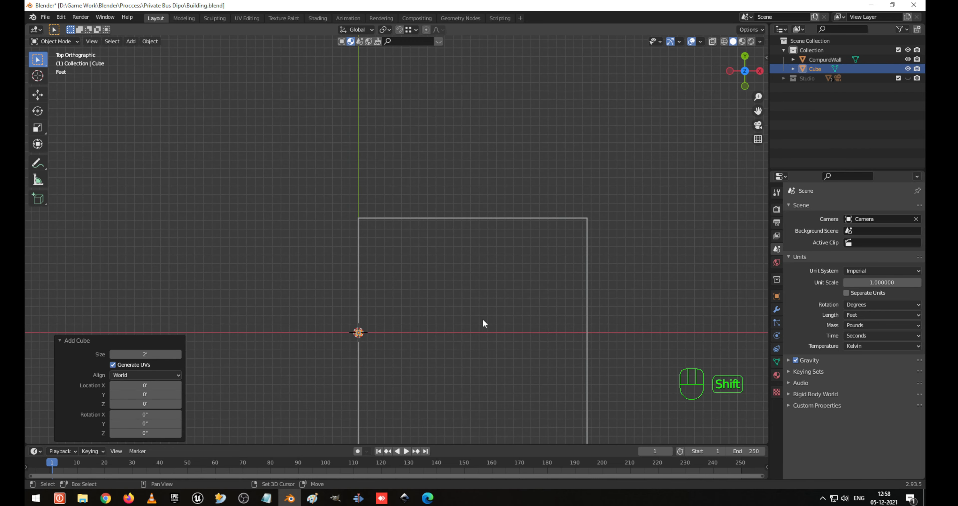
{"action": "key", "text": "ctrl+z"}
{"action": "scroll", "coordinate": [386, 326], "scroll_direction": "up", "scroll_amount": 4}
{"action": "middle_click_drag", "start_coordinate": [385, 326], "coordinate": [440, 246], "text": "shift"}
{"action": "left_click", "coordinate": [379, 316]}
{"action": "middle_click_drag", "start_coordinate": [413, 324], "coordinate": [489, 252]}
{"action": "left_click", "coordinate": [488, 252]}
{"action": "scroll", "coordinate": [476, 342], "scroll_direction": "up", "scroll_amount": 4}
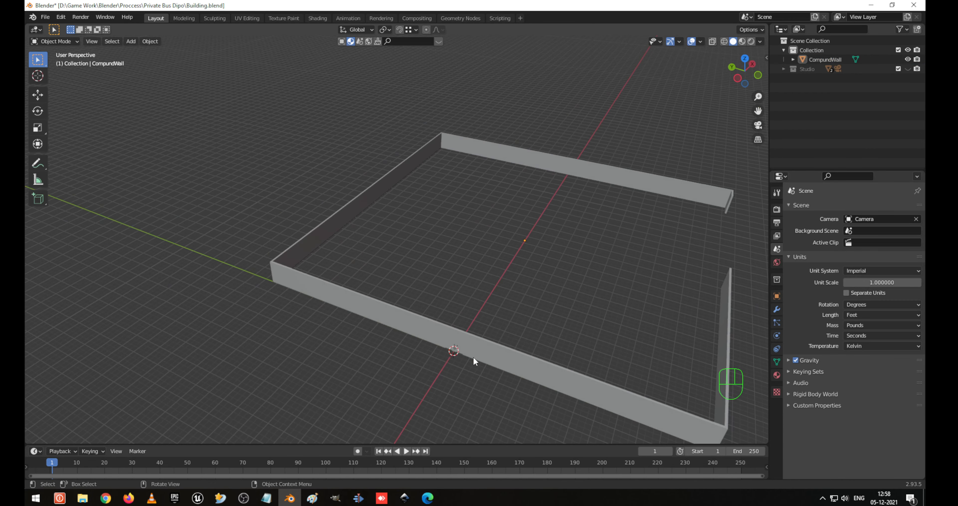
Place the 3D cursor inside the compound wall's -X/+Y corner in top view and add a cube there.
{"action": "middle_click_drag", "start_coordinate": [471, 372], "coordinate": [429, 267], "text": "shift"}
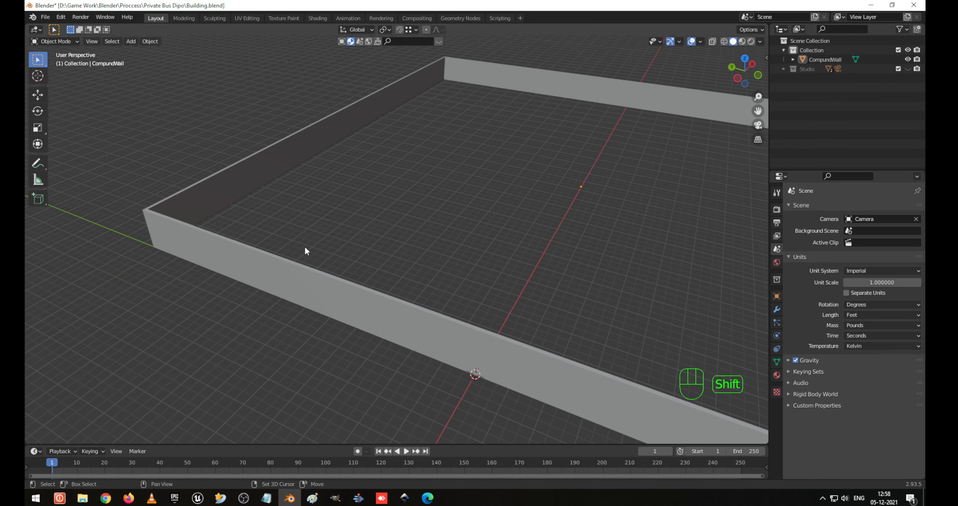
{"action": "middle_click_drag", "start_coordinate": [300, 248], "coordinate": [364, 274]}
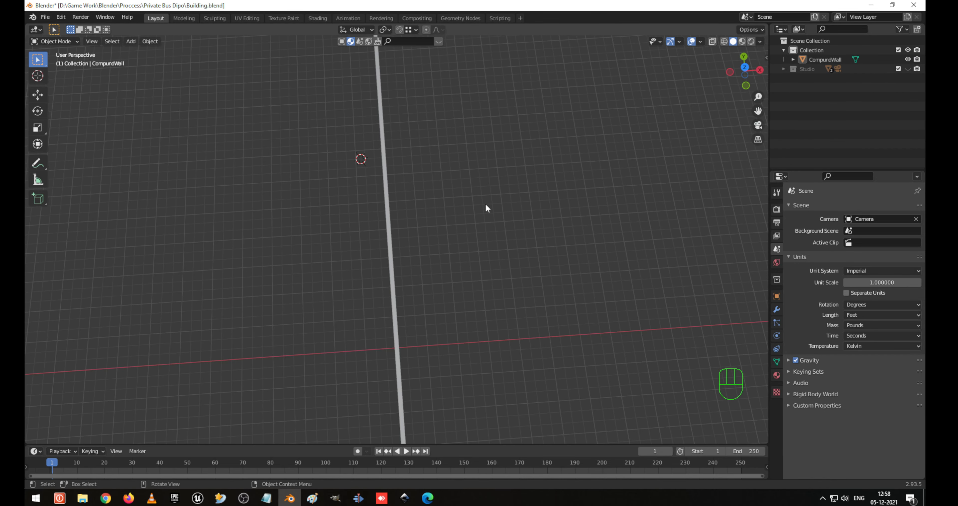
{"action": "key", "text": "KP_7"}
{"action": "middle_click_drag", "start_coordinate": [499, 256], "coordinate": [330, 275], "text": "shift"}
{"action": "key", "text": "KP_1"}
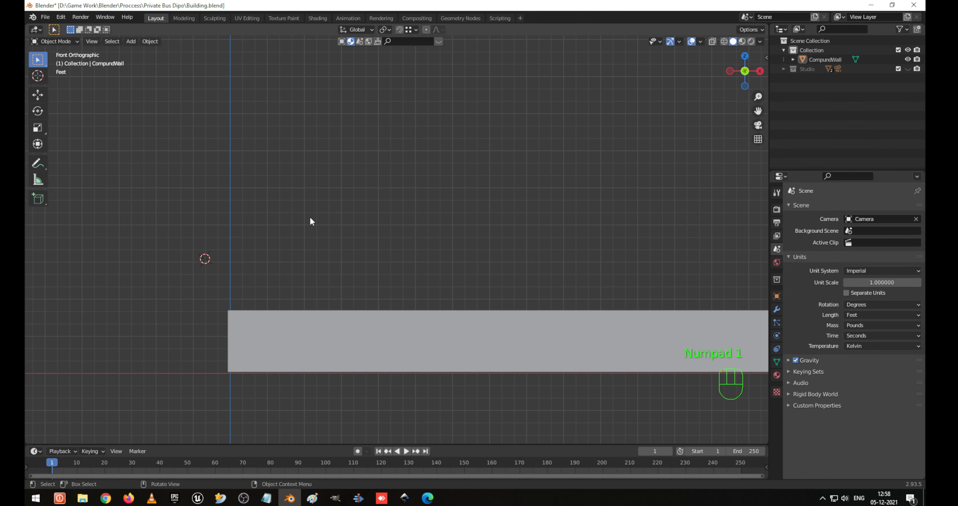
{"action": "key", "text": "shift"}
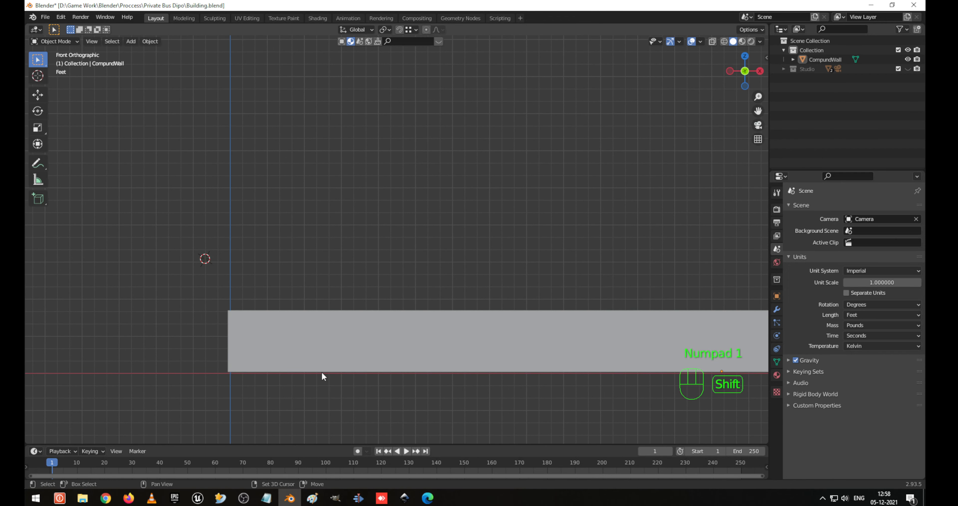
{"action": "key", "text": "KP_7"}
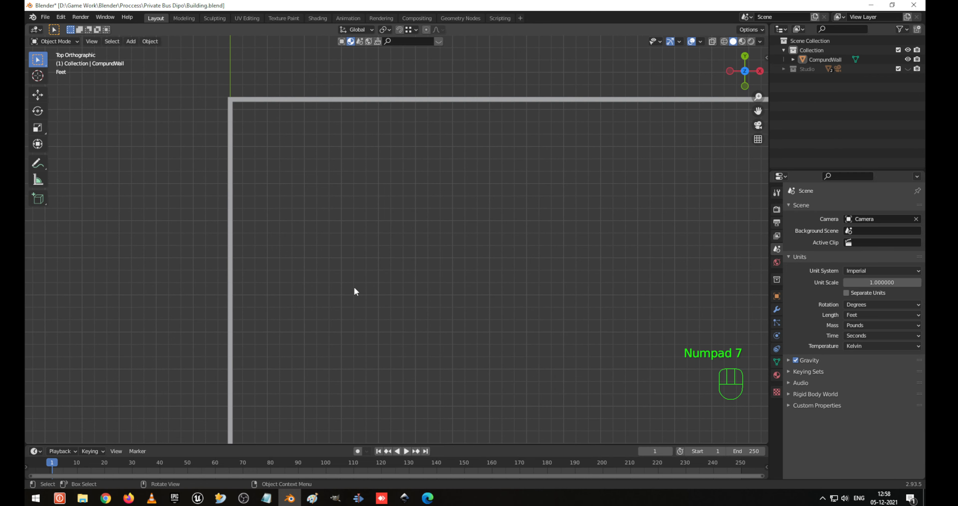
{"action": "right_click", "coordinate": [337, 221], "text": "shift"}
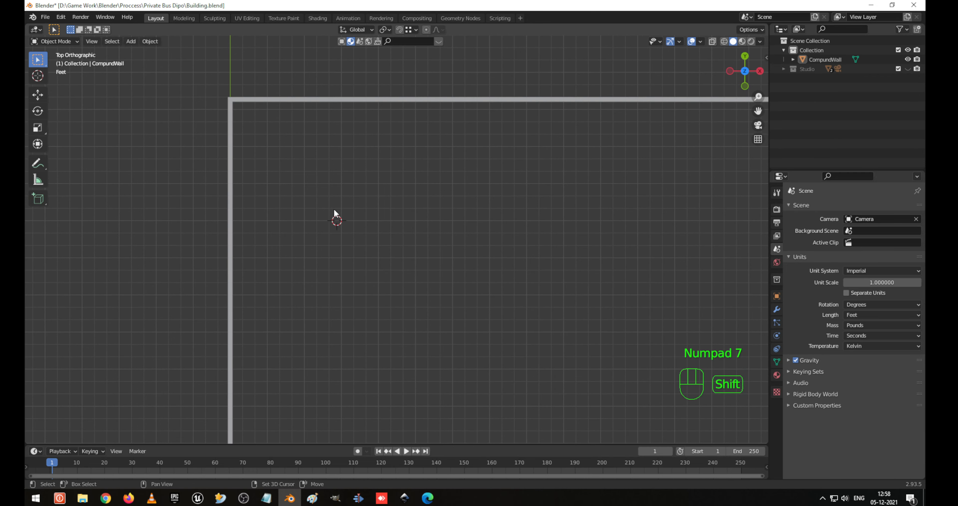
{"action": "key", "text": "shift+a"}
{"action": "left_click", "coordinate": [378, 218]}
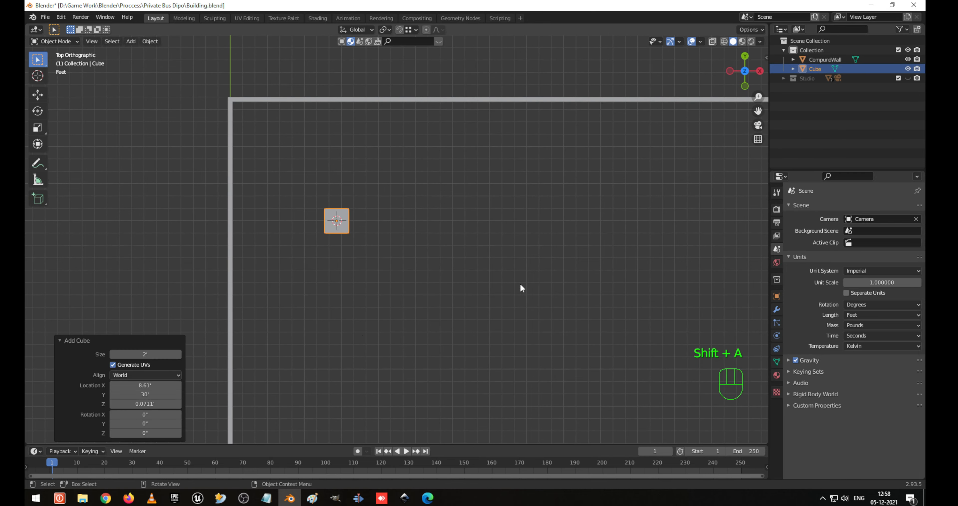
Show the cube's transform properties and set its dimensions to 0.6 ft in X and 10 ft in Z.
{"action": "key", "text": "n"}
{"action": "middle_click_drag", "start_coordinate": [526, 285], "coordinate": [373, 293]}
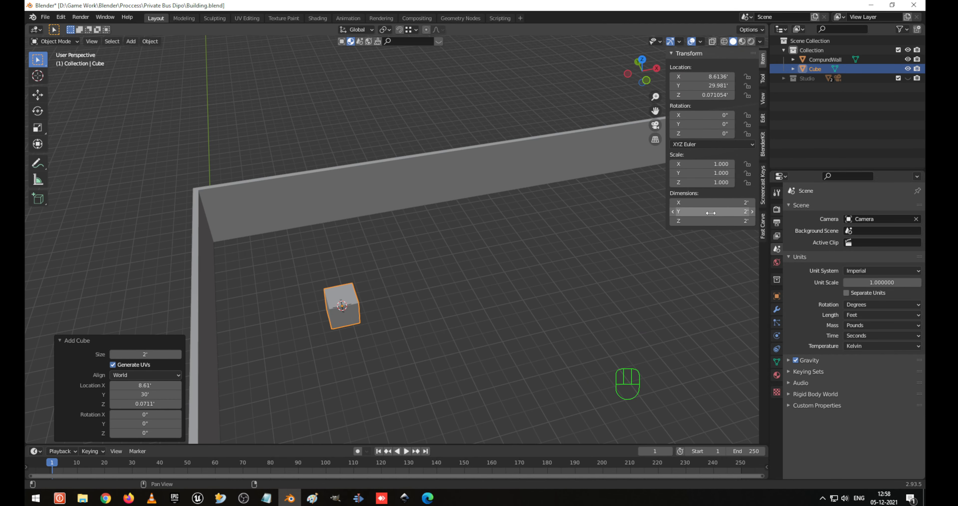
{"action": "left_click", "coordinate": [710, 203]}
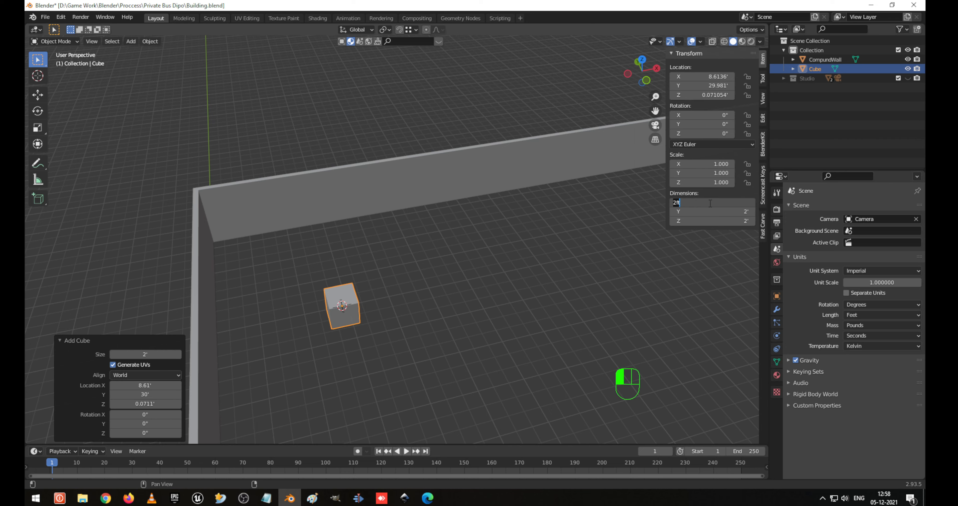
{"action": "type", "text": "0.6"}
{"action": "key", "text": "Return"}
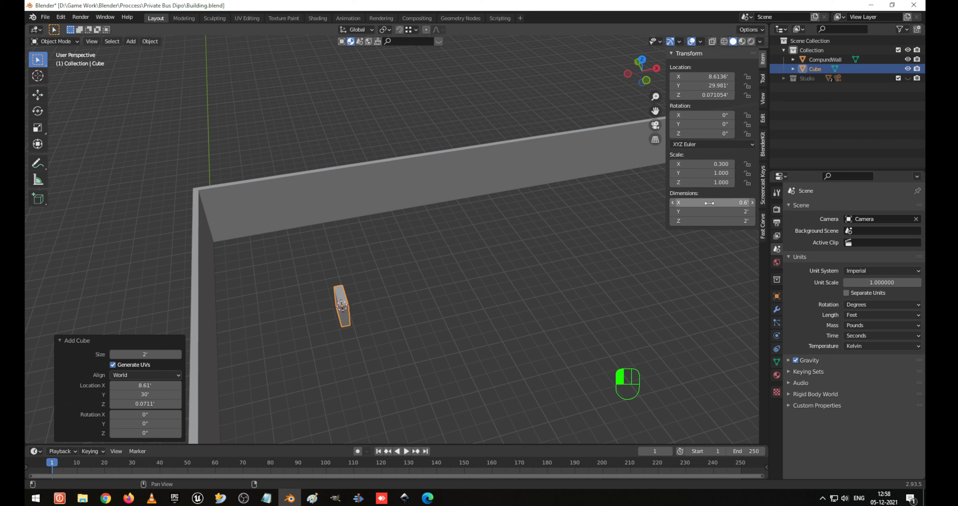
{"action": "middle_click_drag", "start_coordinate": [410, 289], "coordinate": [393, 245], "text": "shift"}
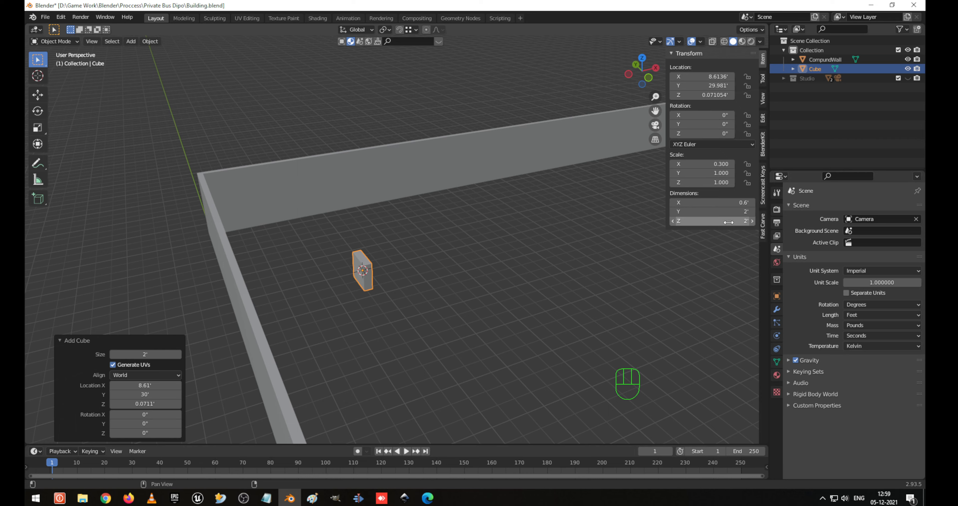
{"action": "left_click", "coordinate": [729, 221]}
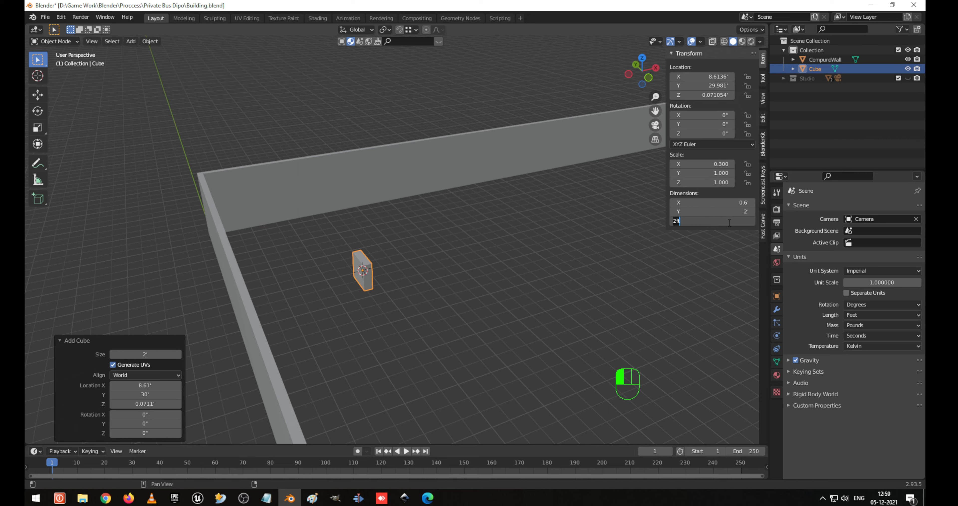
{"action": "type", "text": "10"}
{"action": "key", "text": "Return"}
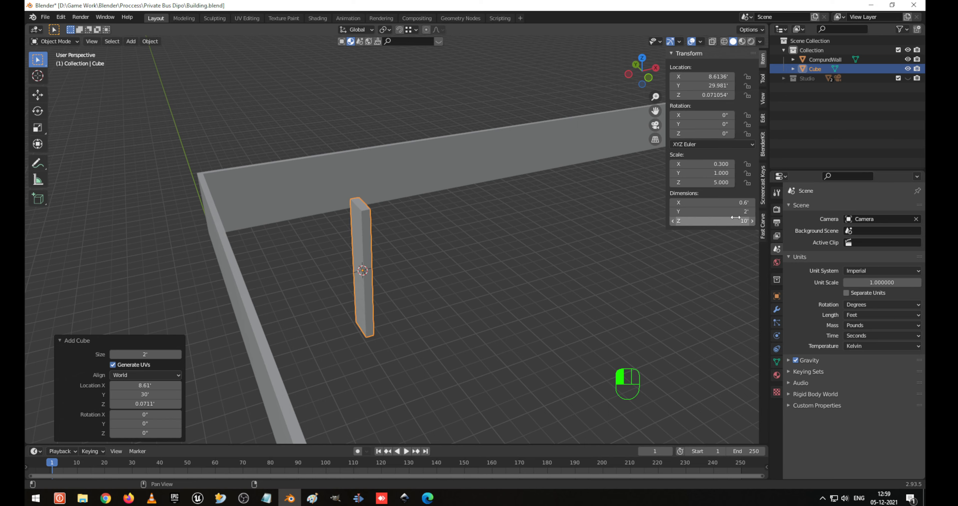
In Edit Mode, move the block's whole mesh up about 5.01 ft along Z so its base sits at the object's origin.
{"action": "middle_click_drag", "start_coordinate": [478, 343], "coordinate": [440, 326]}
{"action": "key", "text": "KP_1"}
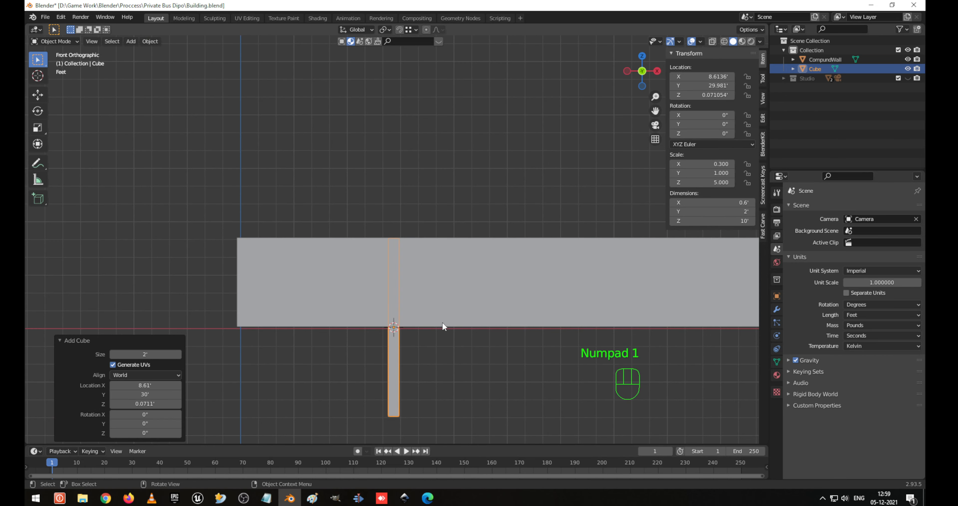
{"action": "key", "text": "Tab"}
{"action": "key", "text": "a"}
{"action": "key", "text": "shift+z"}
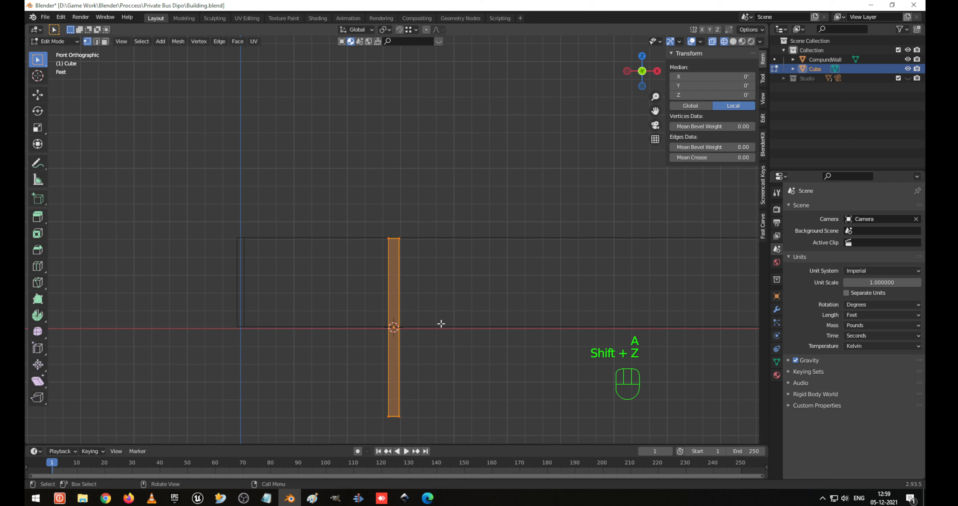
{"action": "key", "text": "g"}
{"action": "key", "text": "z"}
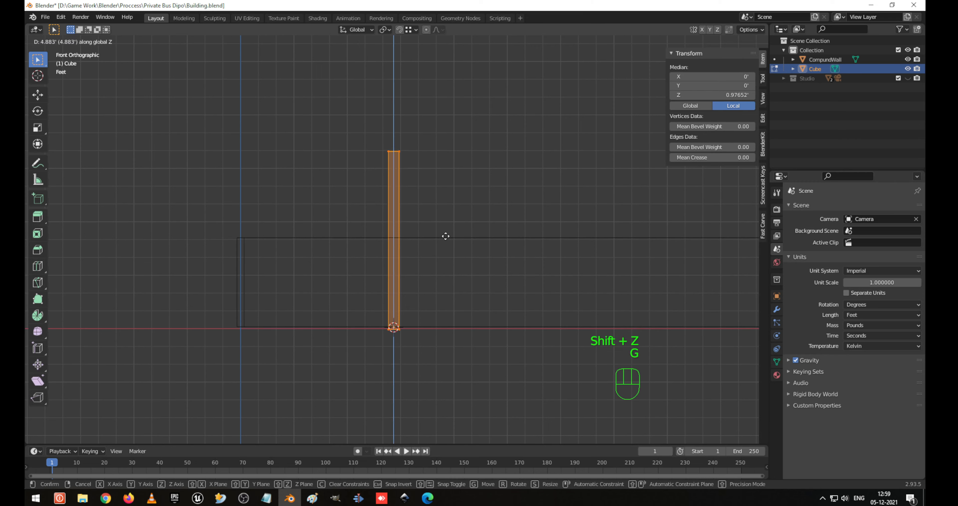
{"action": "left_click", "coordinate": [447, 234]}
{"action": "key", "text": "KP_Decimal"}
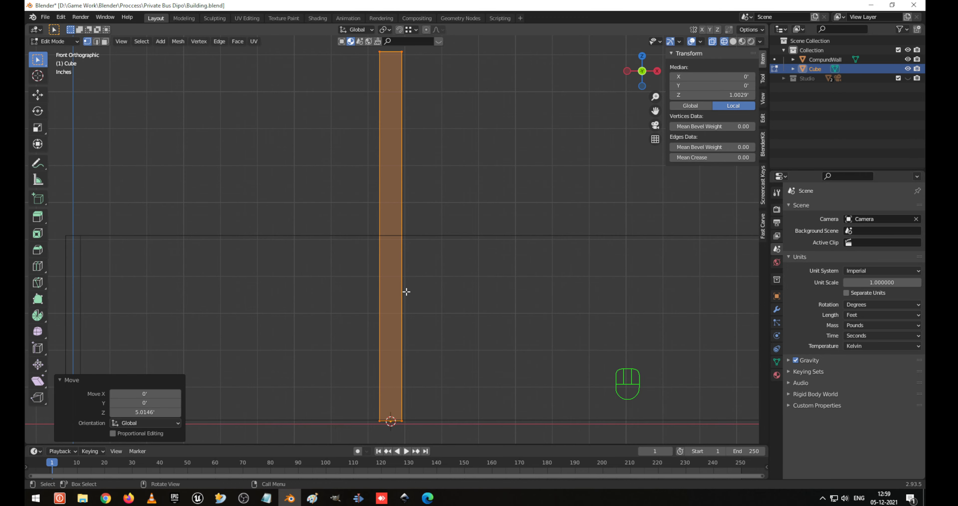
{"action": "key", "text": "Tab"}
{"action": "middle_click_drag", "start_coordinate": [431, 325], "coordinate": [469, 246]}
{"action": "key", "text": "shift+z"}
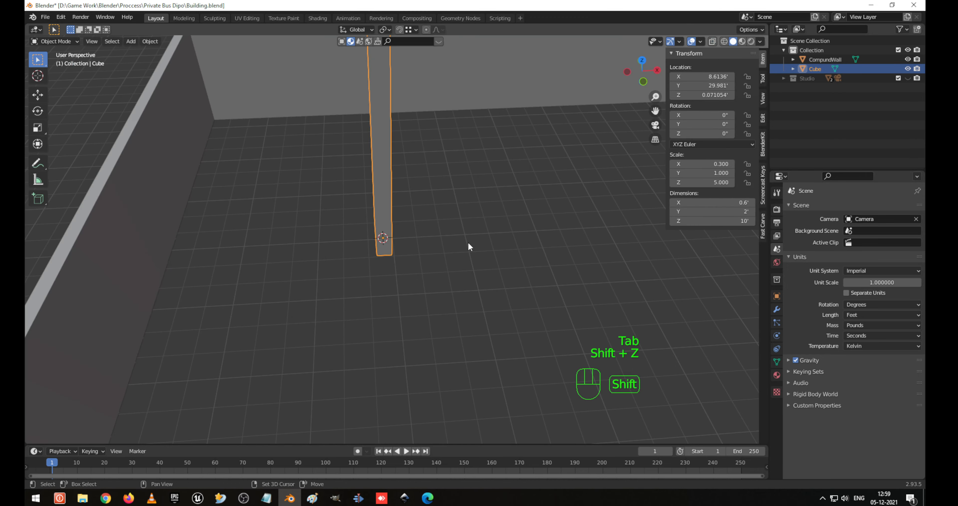
Set the block's Y dimension to 10 ft to form a square wall panel.
{"action": "mouse_move", "coordinate": [458, 158]}
{"action": "middle_mouse_down"}
{"action": "mouse_move", "coordinate": [481, 268]}
{"action": "mouse_move", "coordinate": [474, 230]}
{"action": "mouse_move", "coordinate": [451, 227]}
{"action": "middle_mouse_up"}
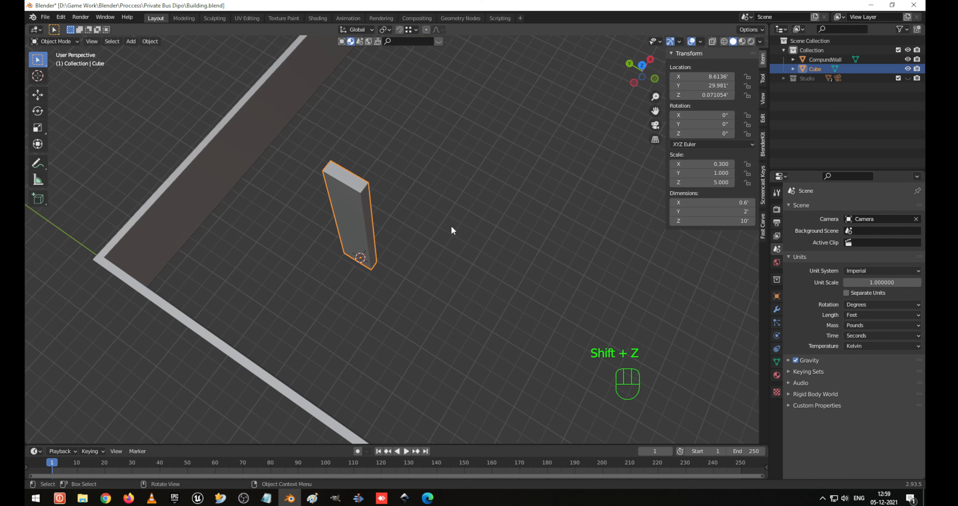
{"action": "left_click", "coordinate": [718, 211]}
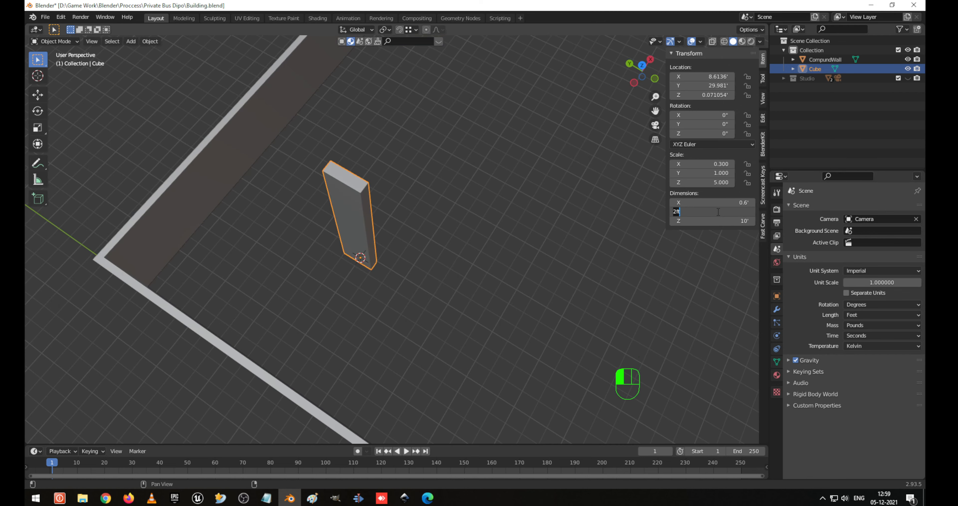
{"action": "type", "text": "10"}
{"action": "key", "text": "Return"}
Move the new wall panel about -7.35 ft in X and 4.07 ft in Y, beside the compound's -X wall.
{"action": "middle_click_drag", "start_coordinate": [418, 282], "coordinate": [377, 303]}
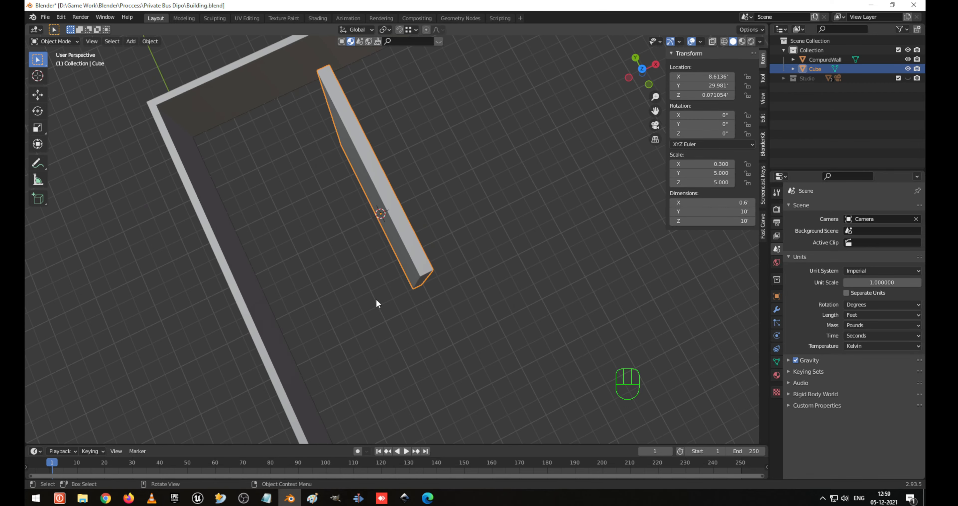
{"action": "key", "text": "KP_7"}
{"action": "middle_click_drag", "start_coordinate": [487, 263], "coordinate": [493, 367], "text": "shift"}
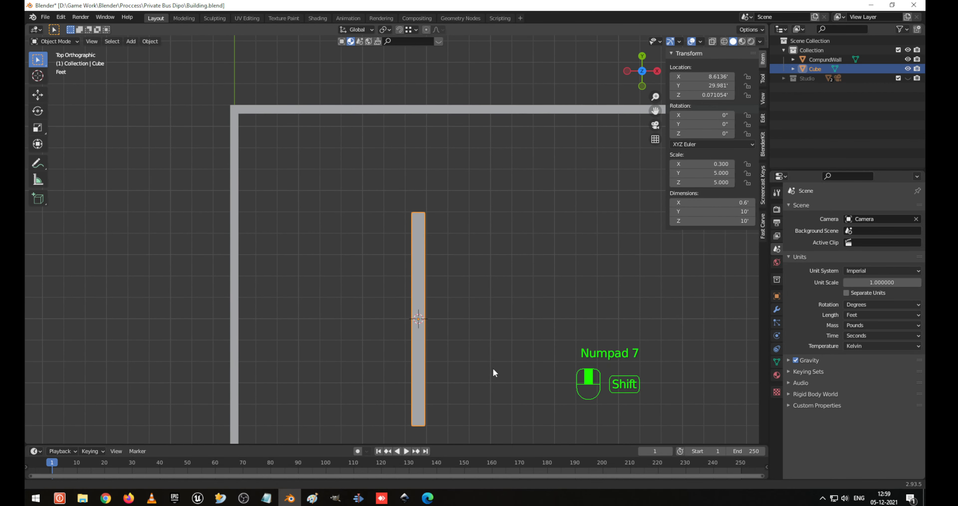
{"action": "key", "text": "g"}
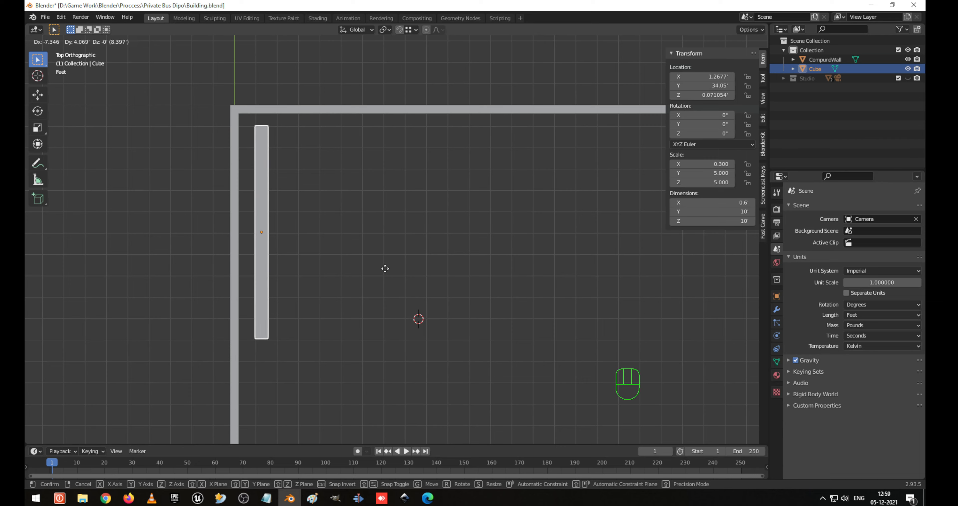
{"action": "left_click", "coordinate": [385, 268]}
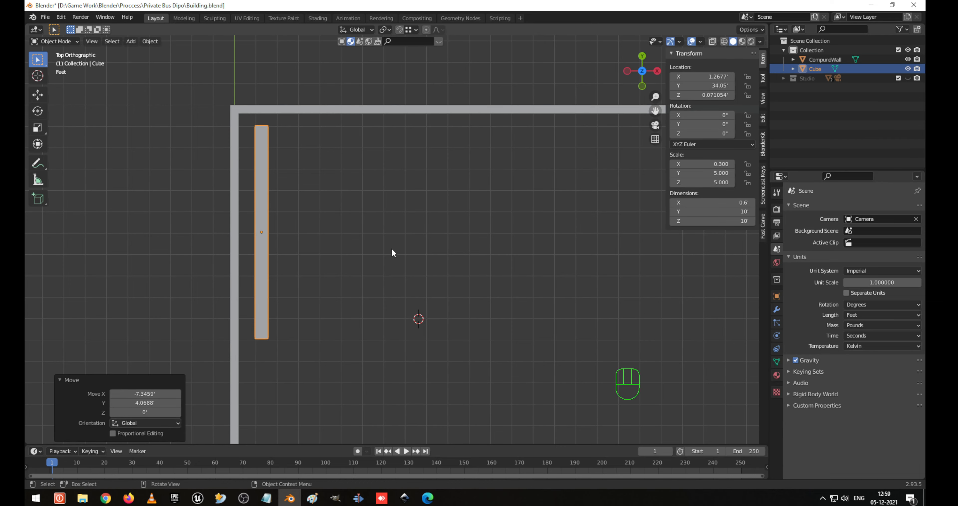
Duplicate the panel in place, rotate the copy 90° about Z, and snap it 4.7 ft in X and Y to the original's +Y end.
{"action": "key", "text": "shift+d"}
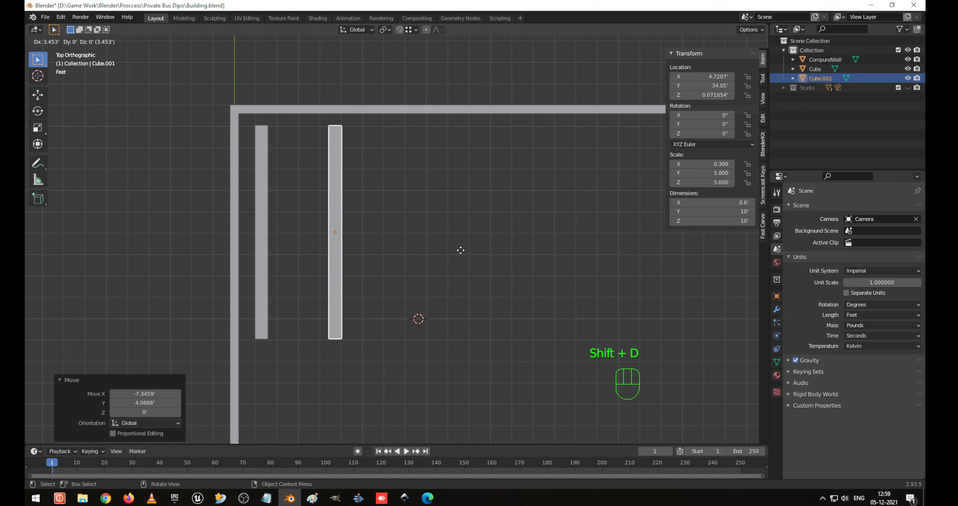
{"action": "right_click", "coordinate": [461, 249]}
{"action": "key", "text": "r"}
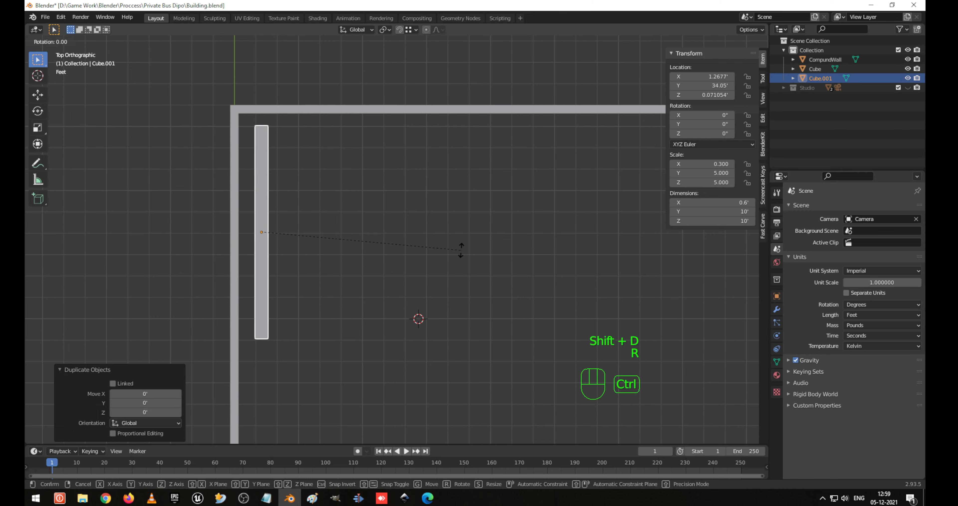
{"action": "left_click", "coordinate": [248, 366]}
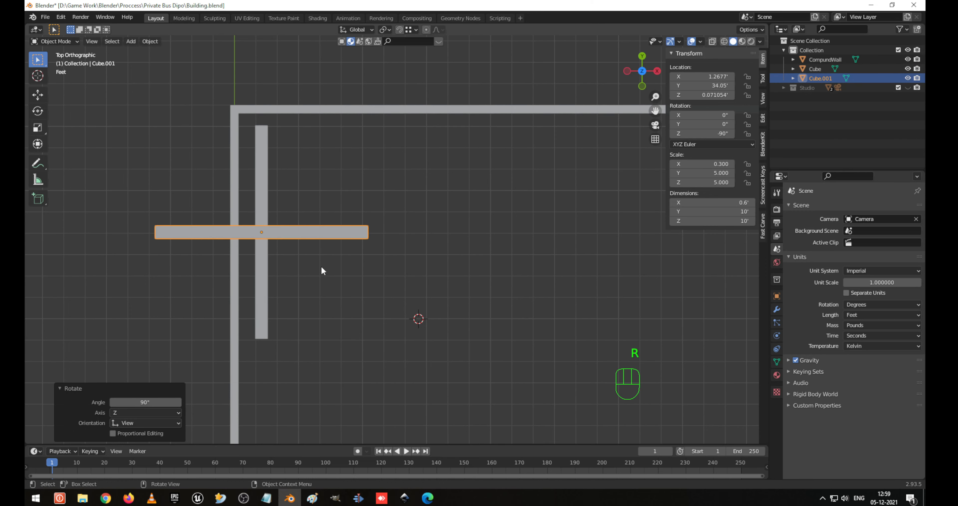
{"action": "key", "text": "g"}
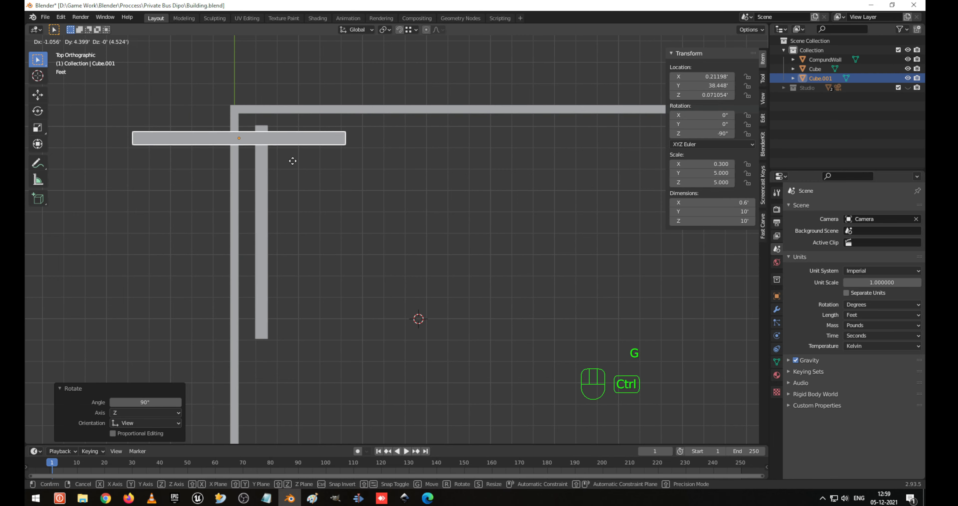
{"action": "left_click", "coordinate": [258, 132], "text": "ctrl"}
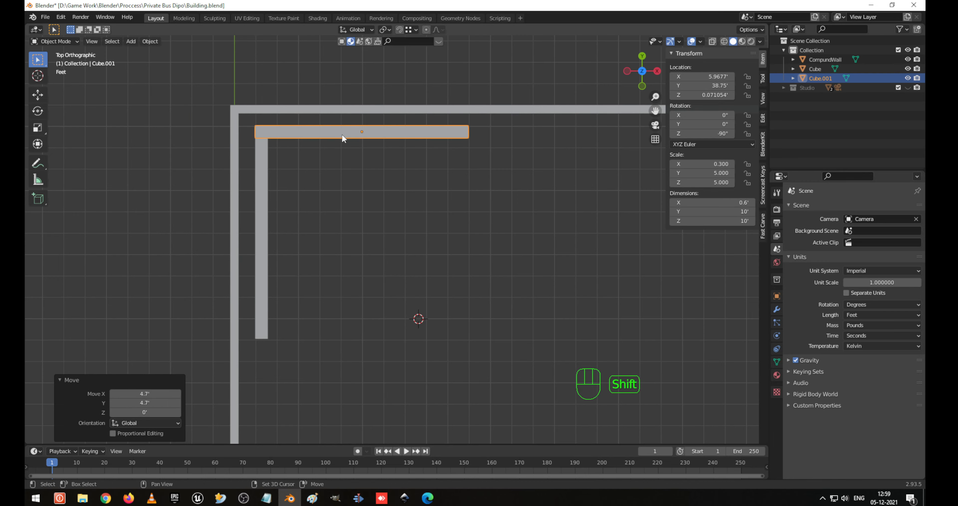
Duplicate the +Y panel and snap the copy -9.4 ft along Y to the first panel's opposite end.
{"action": "middle_click_drag", "start_coordinate": [342, 137], "coordinate": [376, 168], "text": "shift"}
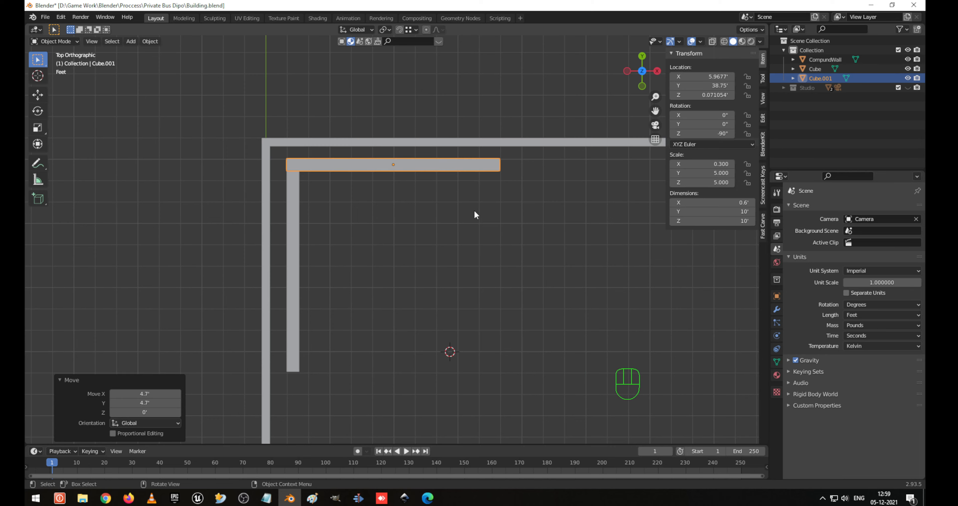
{"action": "key", "text": "shift+d"}
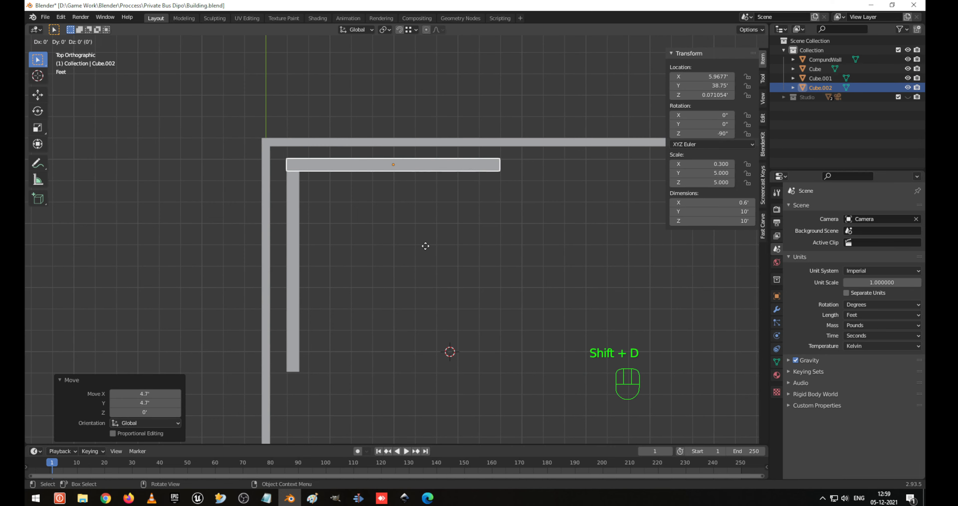
{"action": "key", "text": "y"}
{"action": "left_click", "coordinate": [279, 367], "text": "ctrl"}
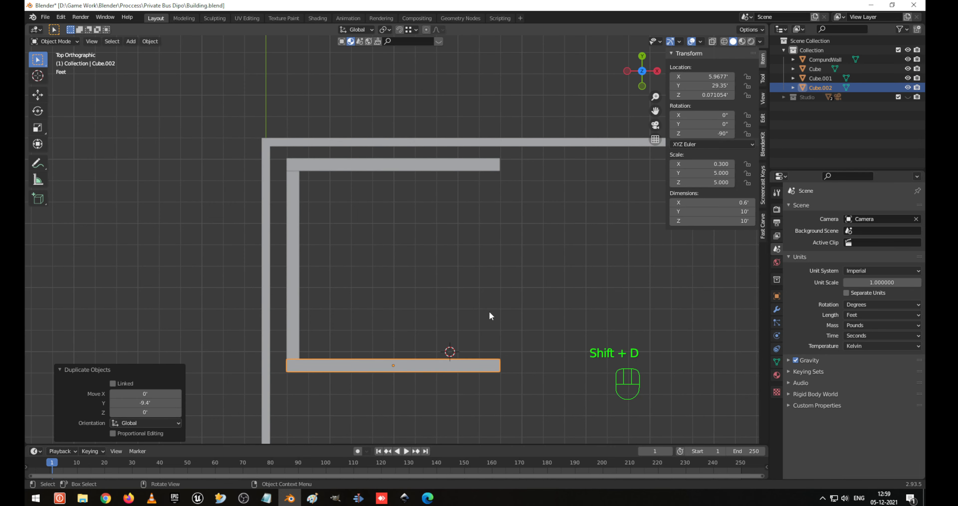
Enter mesh editing on the +Y and -X wall panels together, with their shared corner framed in wireframe from above.
{"action": "middle_click_drag", "start_coordinate": [503, 226], "coordinate": [489, 244]}
{"action": "middle_click_drag", "start_coordinate": [425, 304], "coordinate": [402, 273]}
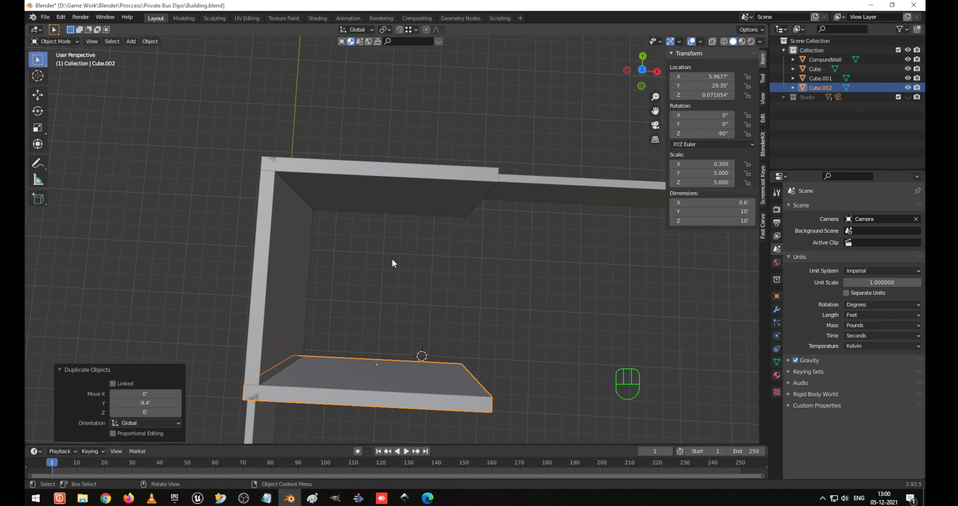
{"action": "middle_click_drag", "start_coordinate": [317, 190], "coordinate": [476, 274], "text": "shift"}
{"action": "left_click", "coordinate": [480, 327]}
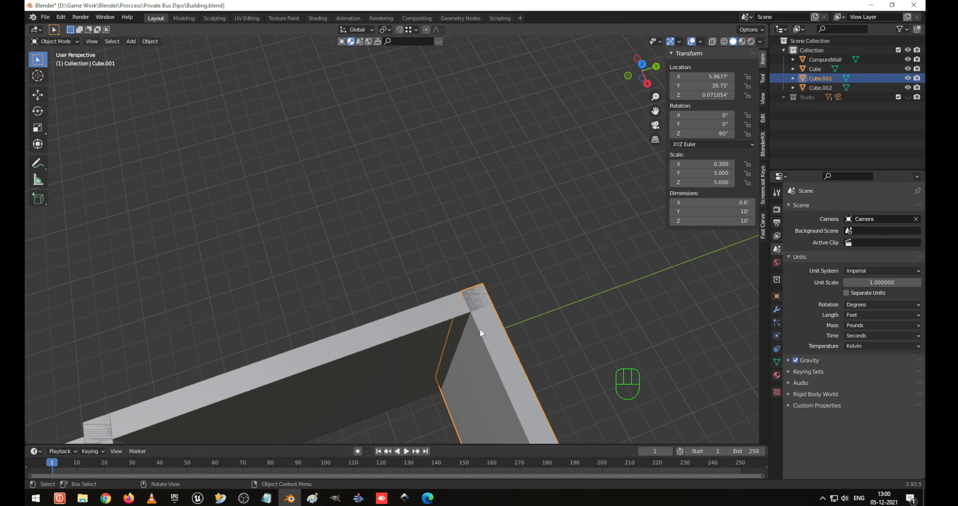
{"action": "key", "text": "KP_7"}
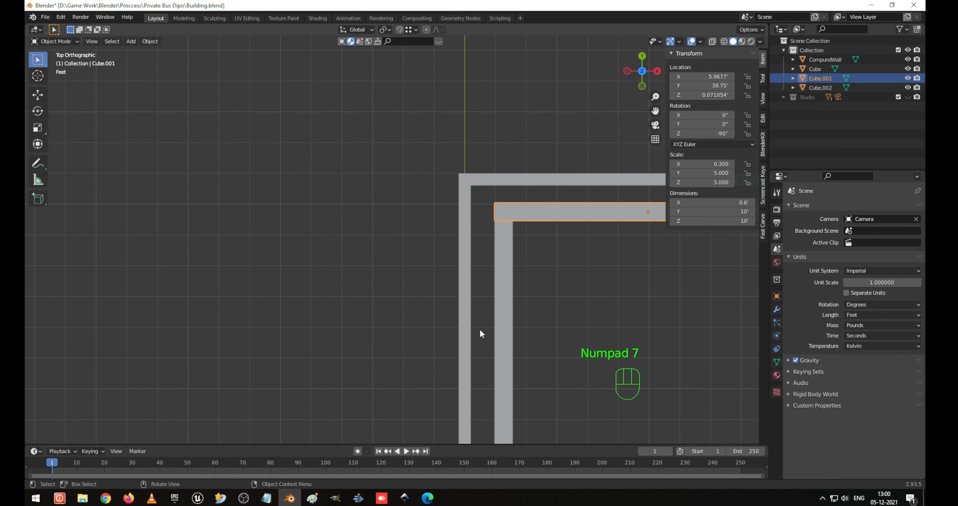
{"action": "key", "text": "KP_Decimal"}
{"action": "middle_click_drag", "start_coordinate": [321, 239], "coordinate": [439, 231], "text": "shift"}
{"action": "key", "text": "KP_Decimal"}
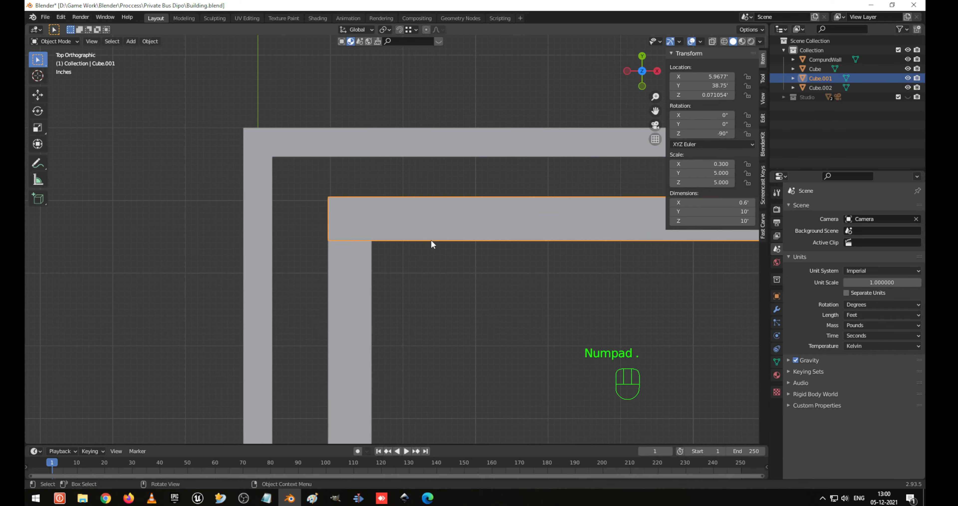
{"action": "key", "text": "Tab"}
{"action": "key", "text": "1"}
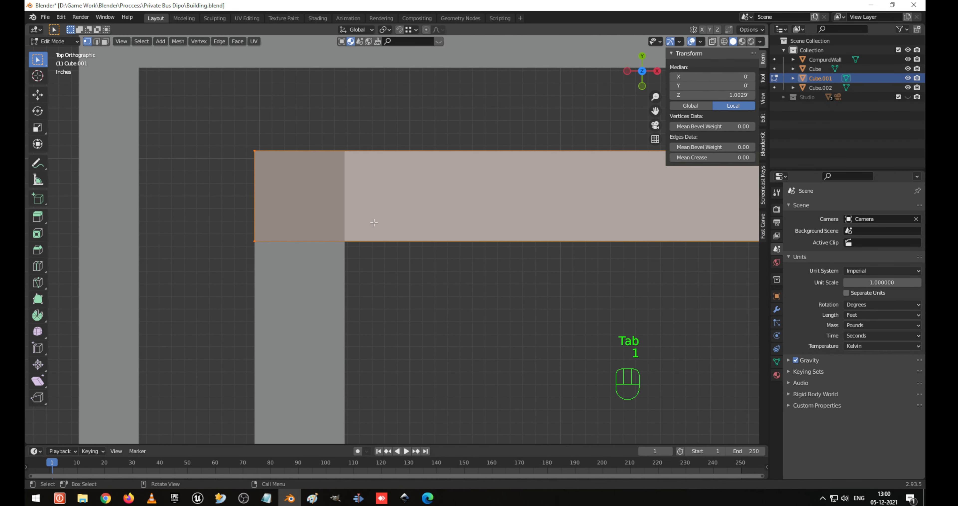
{"action": "key", "text": "shift+z"}
{"action": "left_click", "coordinate": [353, 201]}
{"action": "key", "text": "Tab"}
{"action": "left_click", "coordinate": [376, 231], "text": "shift"}
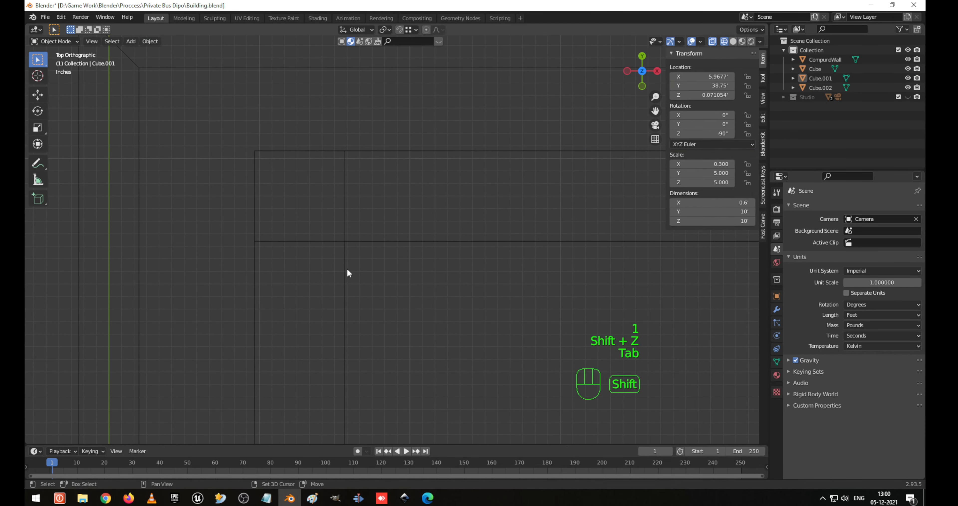
{"action": "left_click", "coordinate": [380, 241]}
{"action": "left_click", "coordinate": [349, 265], "text": "shift"}
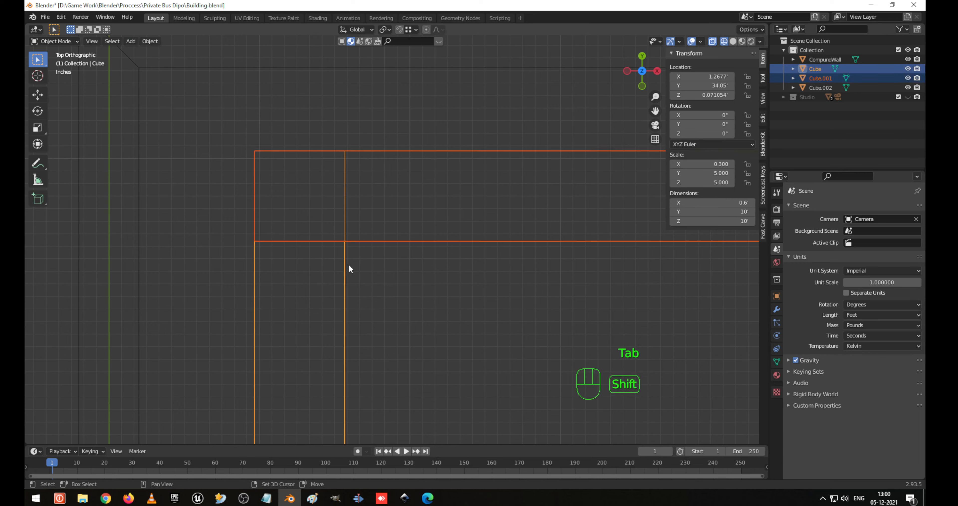
{"action": "key", "text": "Tab"}
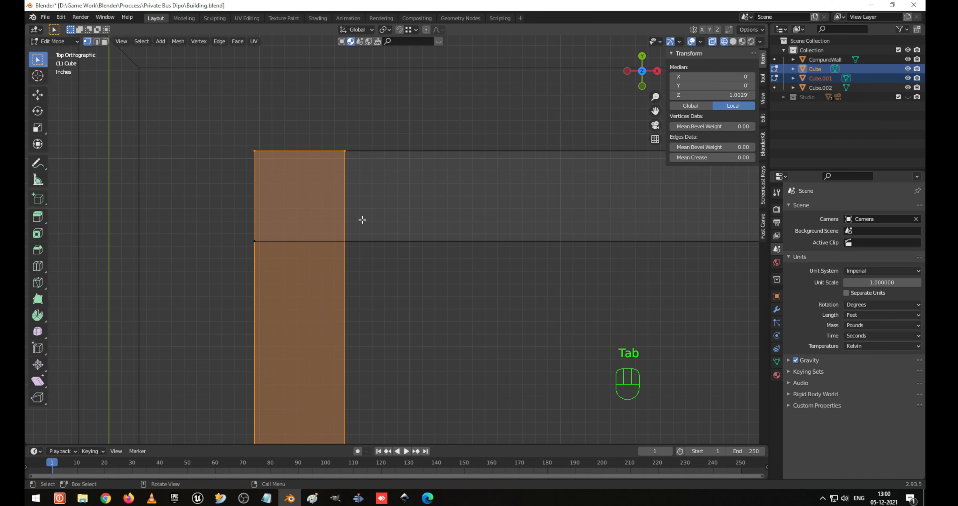
Move the -X panel's inner vertical edge at its +Y end along Y onto the +Y panel's inner face, forming a diagonal end.
{"action": "key", "text": "1"}
{"action": "left_click", "coordinate": [293, 133]}
{"action": "left_click_drag", "start_coordinate": [304, 127], "coordinate": [373, 182]}
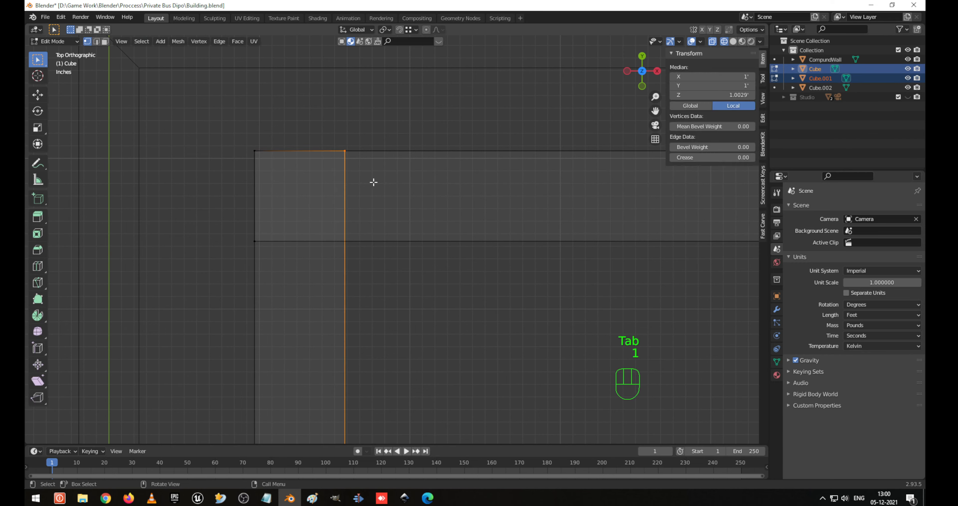
{"action": "key", "text": "g"}
{"action": "key", "text": "y"}
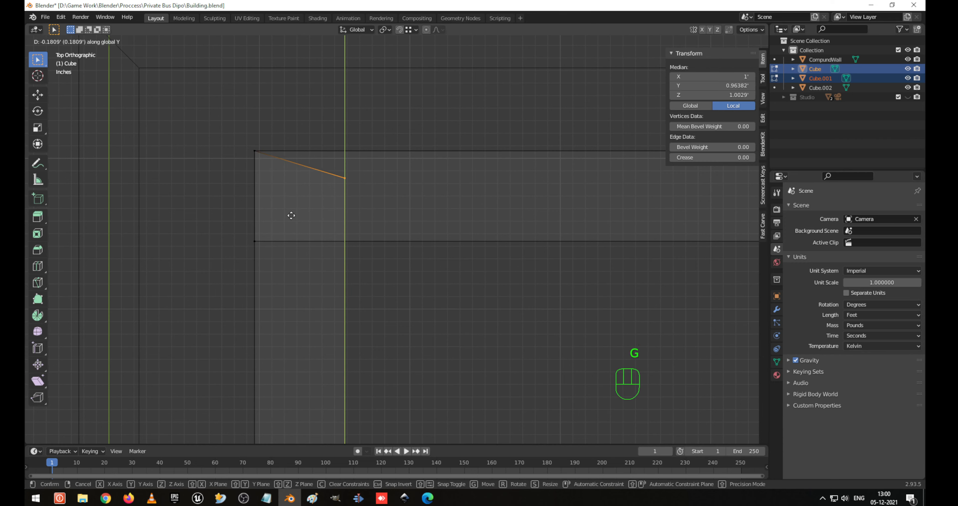
{"action": "left_click", "coordinate": [262, 239]}
Move the +Y panel's inner corner edge 0.6 ft along X to complete the mitre with the -X panel.
{"action": "left_click", "coordinate": [252, 149]}
{"action": "left_click_drag", "start_coordinate": [236, 210], "coordinate": [312, 272]}
{"action": "key", "text": "g"}
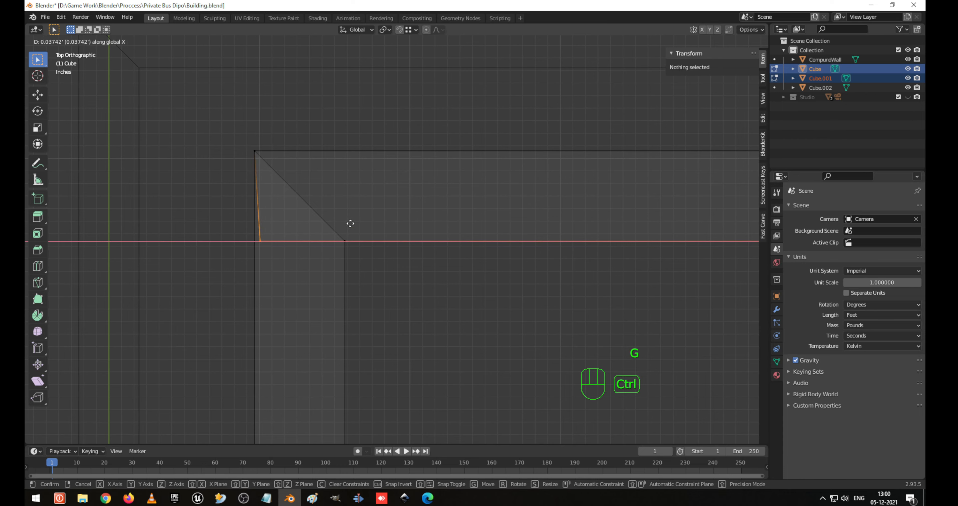
{"action": "left_click", "coordinate": [352, 237], "text": "ctrl"}
Delete the two coincident diagonal end faces inside the mitred joint between the +Y and -X panels.
{"action": "middle_click_drag", "start_coordinate": [357, 233], "coordinate": [353, 208]}
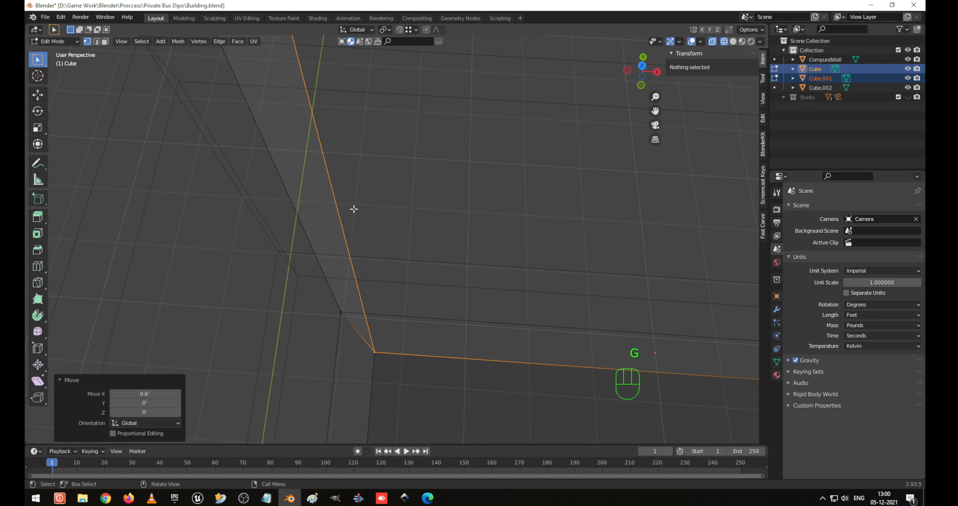
{"action": "key", "text": "3"}
{"action": "left_click", "coordinate": [341, 194]}
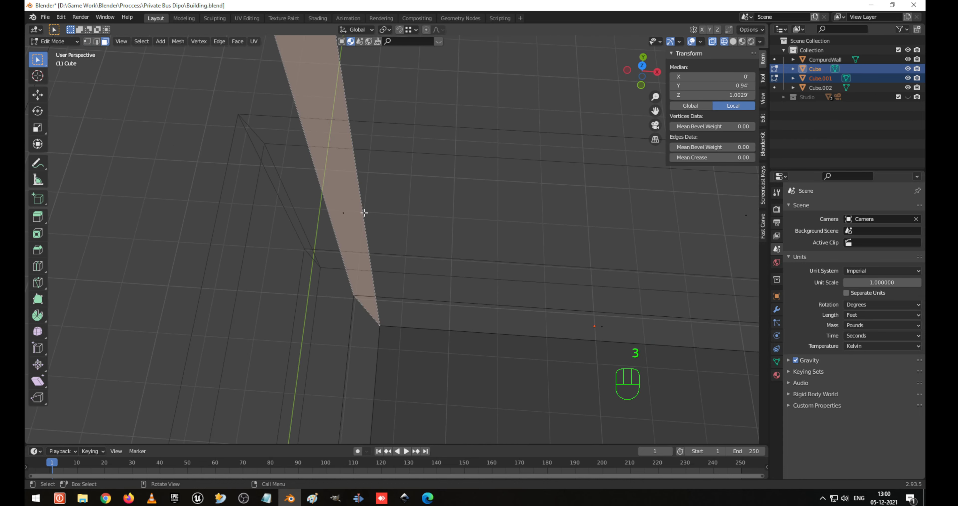
{"action": "key", "text": "x"}
{"action": "key", "text": "f"}
{"action": "left_click", "coordinate": [348, 207]}
{"action": "key", "text": "x"}
{"action": "key", "text": "f"}
Leave mesh editing of the first pair, then edit the -Y and -X panels together from the top view.
{"action": "scroll", "coordinate": [348, 204], "scroll_direction": "down", "scroll_amount": 3}
{"action": "scroll", "coordinate": [350, 204], "scroll_direction": "down", "scroll_amount": 1}
{"action": "middle_click_drag", "start_coordinate": [420, 277], "coordinate": [450, 95], "text": "shift"}
{"action": "middle_click_drag", "start_coordinate": [406, 184], "coordinate": [409, 194]}
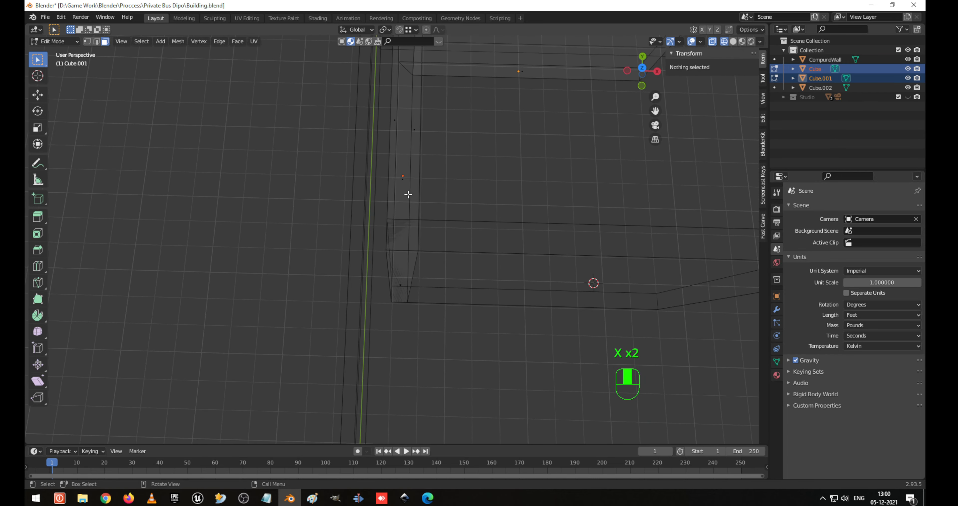
{"action": "key", "text": "1"}
{"action": "key", "text": "Tab"}
{"action": "left_click", "coordinate": [431, 232]}
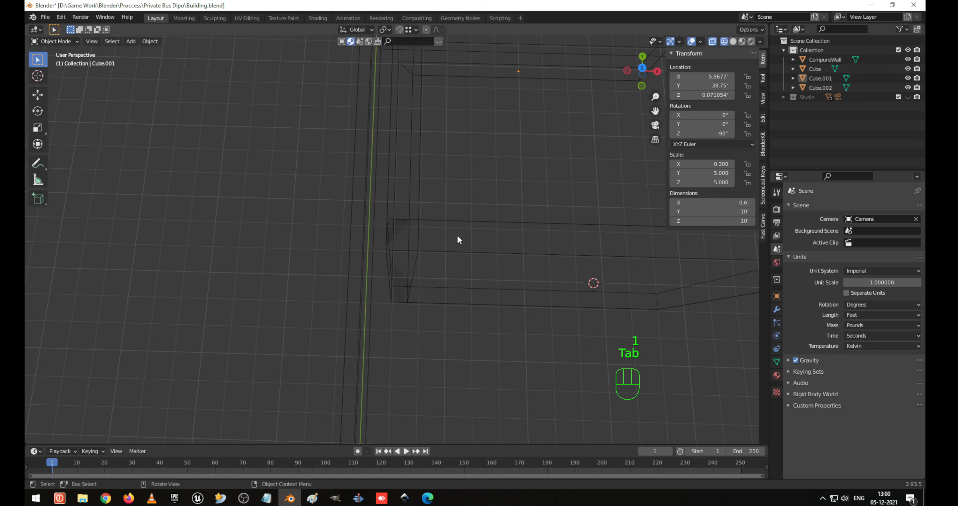
{"action": "left_click", "coordinate": [469, 254]}
{"action": "left_click", "coordinate": [407, 186], "text": "shift"}
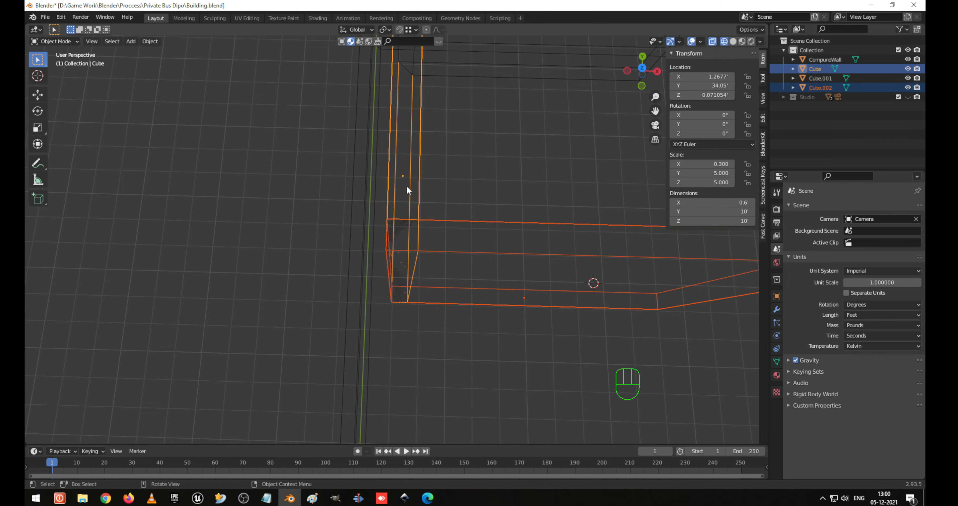
{"action": "key", "text": "Tab"}
{"action": "key", "text": "KP_7"}
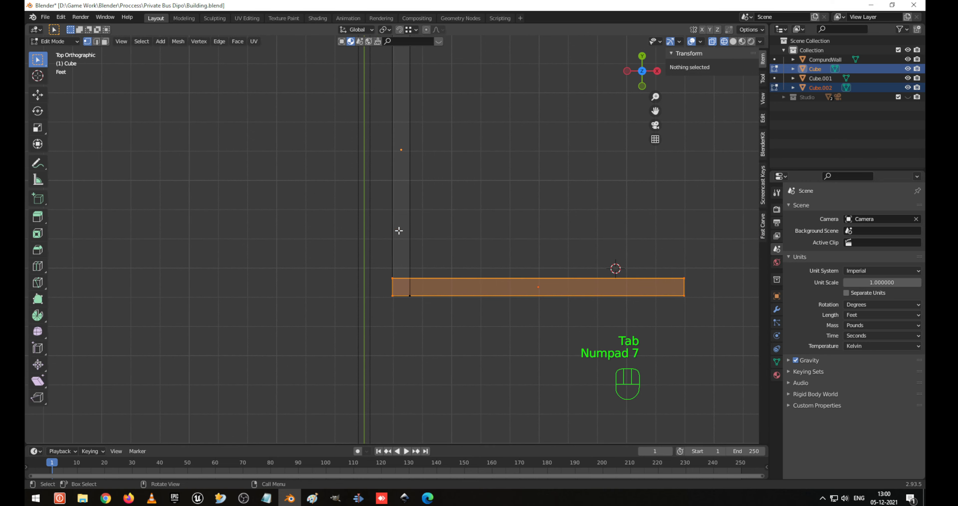
Move the -Y panel's inner corner edge along X to line up with the -X panel's inner face.
{"action": "key", "text": "KP_Decimal"}
{"action": "middle_click_drag", "start_coordinate": [302, 222], "coordinate": [339, 207], "text": "shift"}
{"action": "scroll", "coordinate": [490, 238], "scroll_direction": "up", "scroll_amount": 4}
{"action": "left_click", "coordinate": [450, 286]}
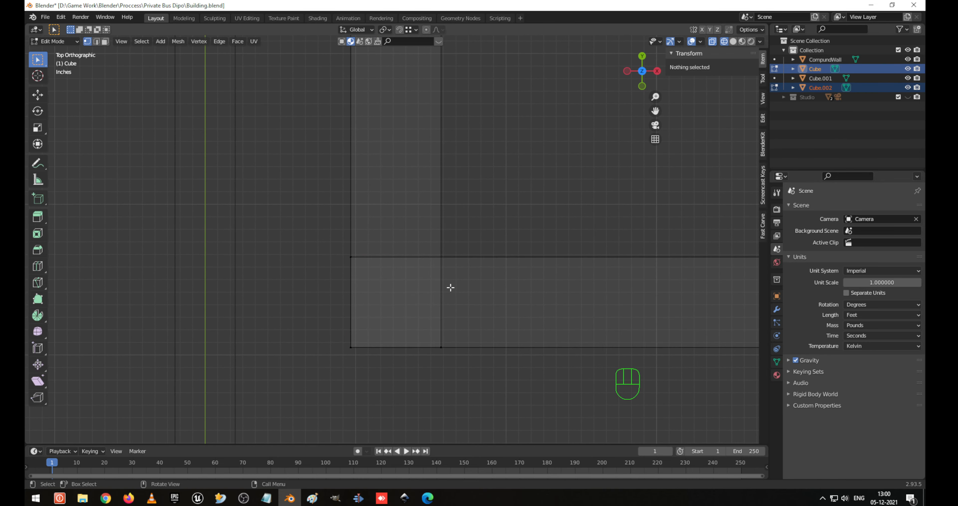
{"action": "left_click_drag", "start_coordinate": [270, 235], "coordinate": [409, 280]}
{"action": "key", "text": "g"}
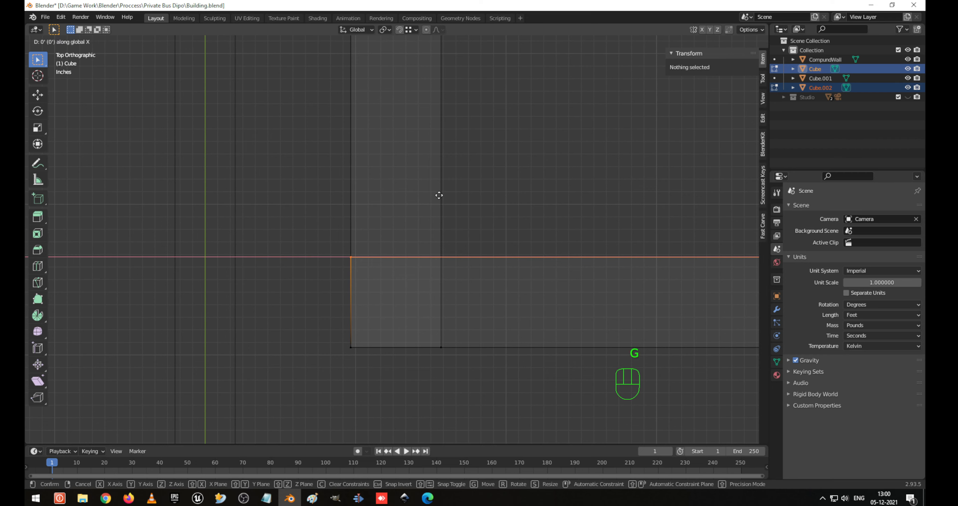
{"action": "left_click", "coordinate": [437, 342]}
Move the -X panel's inner edge at its -Y end 0.6 ft along Y to complete the second mitre.
{"action": "left_click_drag", "start_coordinate": [415, 332], "coordinate": [463, 367]}
{"action": "key", "text": "g"}
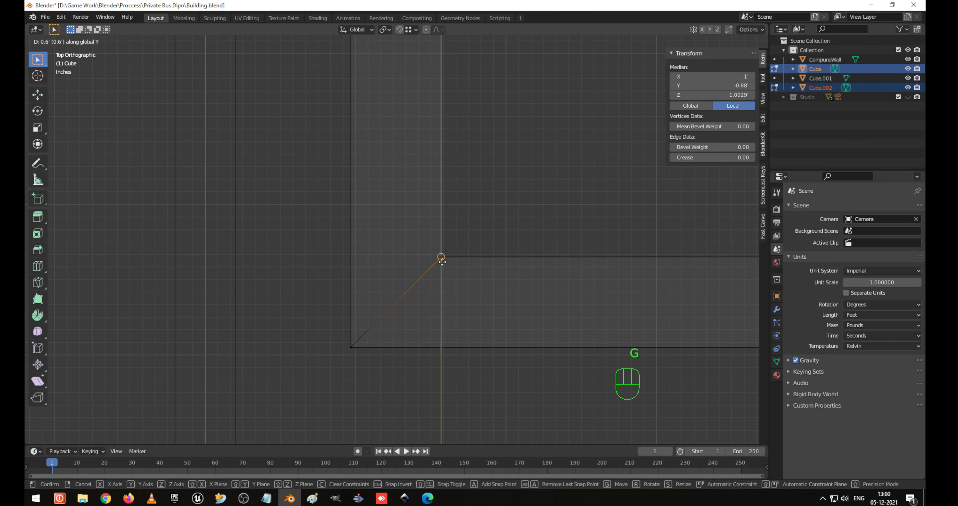
{"action": "left_click", "coordinate": [453, 204], "text": "ctrl"}
Delete the two coincident diagonal end faces inside the mitred joint between the -Y and -X panels.
{"action": "middle_click_drag", "start_coordinate": [413, 227], "coordinate": [413, 227]}
{"action": "scroll", "coordinate": [413, 227], "scroll_direction": "down", "scroll_amount": 1}
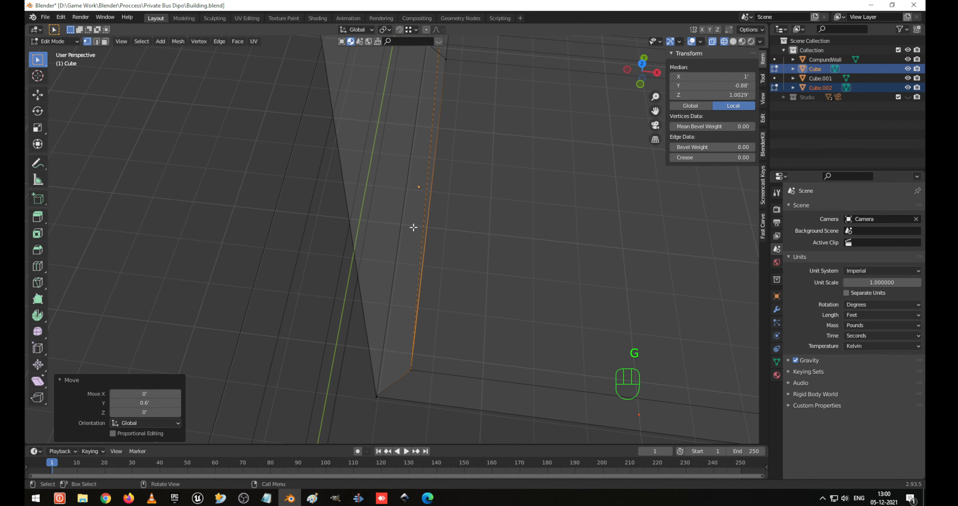
{"action": "key", "text": "3"}
{"action": "left_click", "coordinate": [394, 254]}
{"action": "scroll", "coordinate": [405, 193], "scroll_direction": "down", "scroll_amount": 3}
{"action": "middle_click_drag", "start_coordinate": [404, 193], "coordinate": [401, 147]}
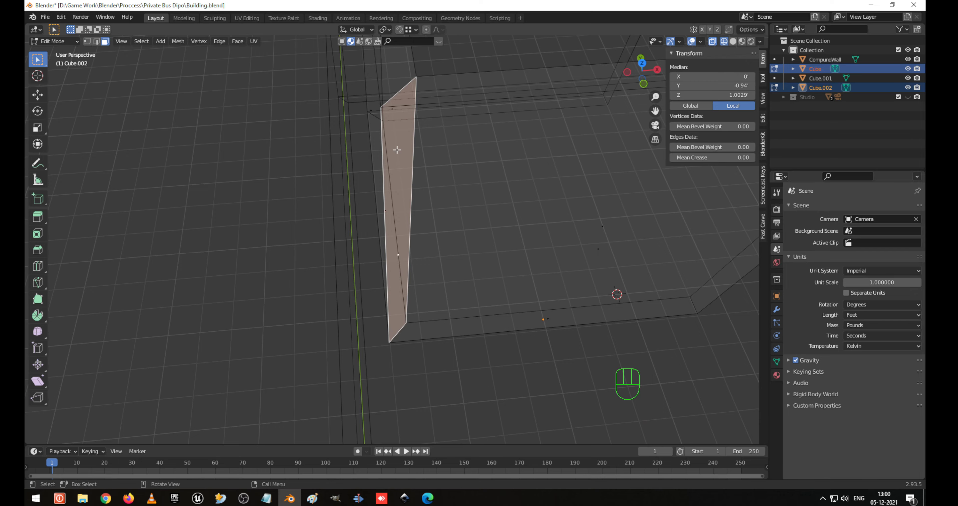
{"action": "key", "text": "x"}
{"action": "key", "text": "x"}
{"action": "left_click", "coordinate": [408, 240]}
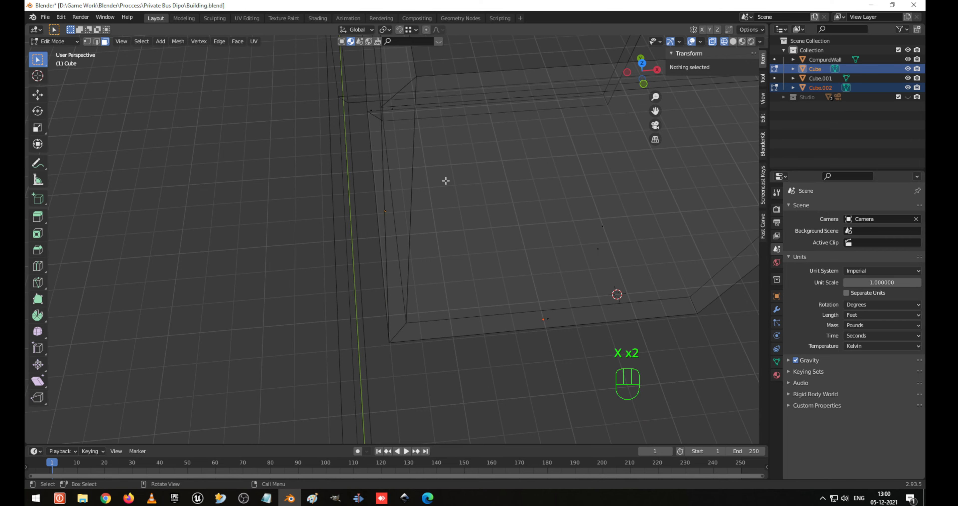
Switch back to solid shading, return to Object Mode with the +Y panel selected, and save Building.blend.
{"action": "key", "text": "shift+z"}
{"action": "mouse_move", "coordinate": [445, 177]}
{"action": "middle_mouse_down", "text": "shift"}
{"action": "mouse_move", "coordinate": [500, 145]}
{"action": "mouse_move", "coordinate": [572, 220]}
{"action": "mouse_move", "coordinate": [439, 207]}
{"action": "mouse_move", "coordinate": [423, 196]}
{"action": "mouse_move", "coordinate": [420, 211]}
{"action": "middle_mouse_up", "text": "shift"}
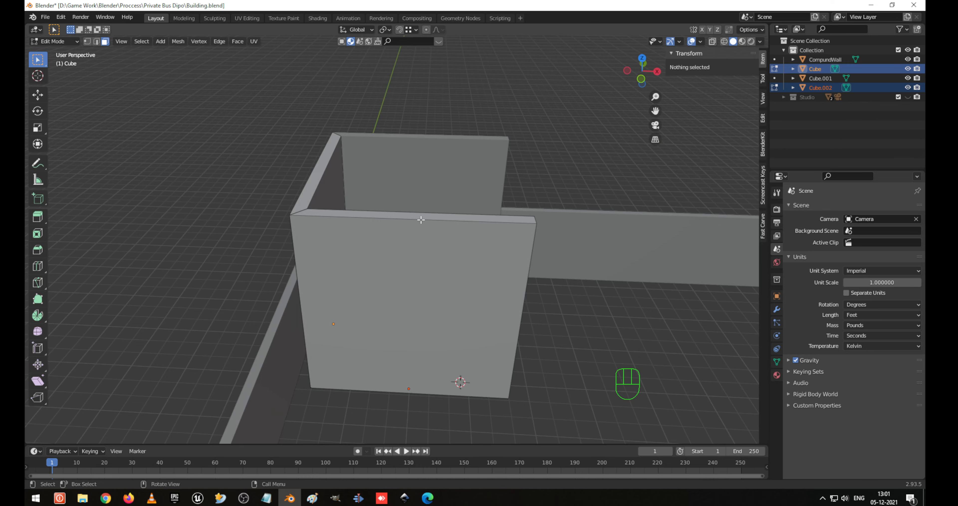
{"action": "middle_click_drag", "start_coordinate": [432, 222], "coordinate": [475, 284]}
{"action": "middle_click_drag", "start_coordinate": [490, 205], "coordinate": [435, 256], "text": "shift"}
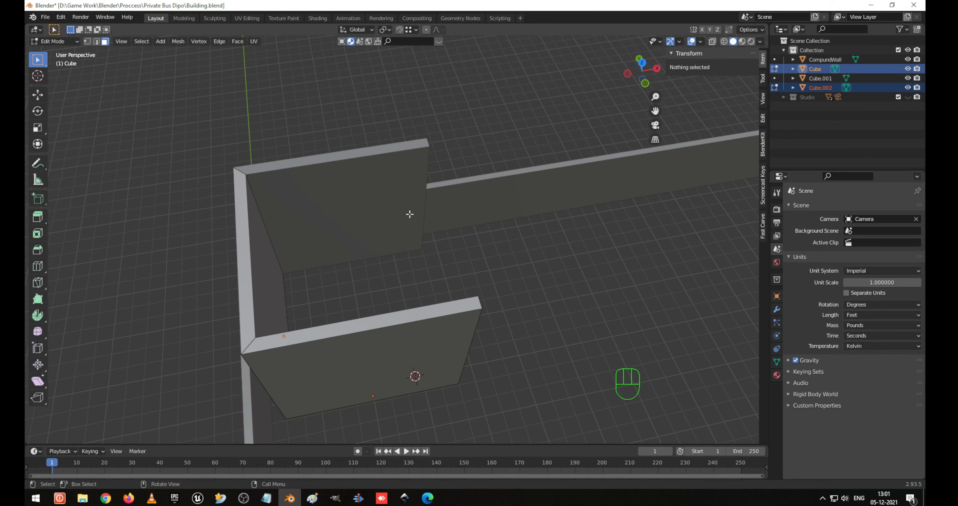
{"action": "middle_click_drag", "start_coordinate": [409, 213], "coordinate": [302, 123]}
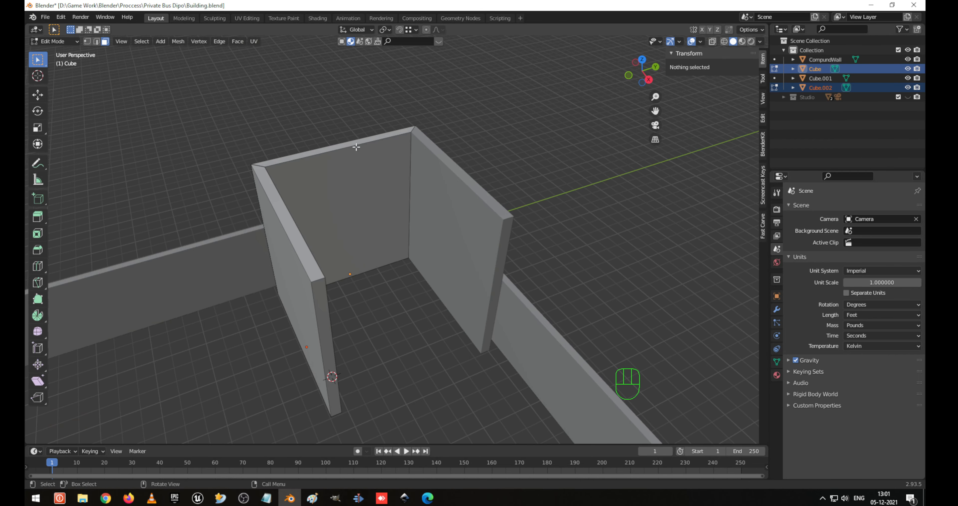
{"action": "key", "text": "Tab"}
{"action": "scroll", "coordinate": [450, 199], "scroll_direction": "down", "scroll_amount": 3}
{"action": "left_click", "coordinate": [443, 229]}
{"action": "key", "text": "ctrl+s"}
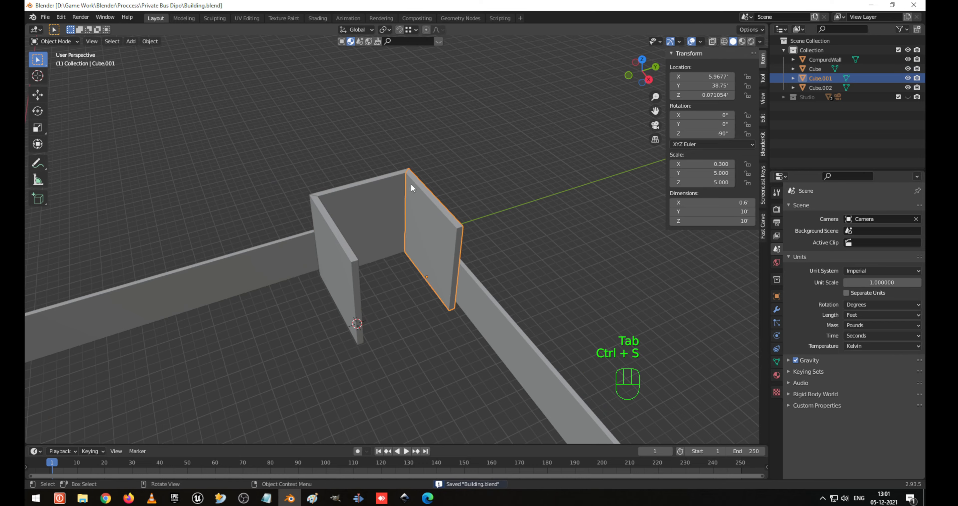
Join the three wall panels into one object and rename it BathRoom.
{"action": "middle_click_drag", "start_coordinate": [411, 182], "coordinate": [397, 191]}
{"action": "scroll", "coordinate": [360, 220], "scroll_direction": "up", "scroll_amount": 3}
{"action": "left_click", "coordinate": [334, 171], "text": "shift"}
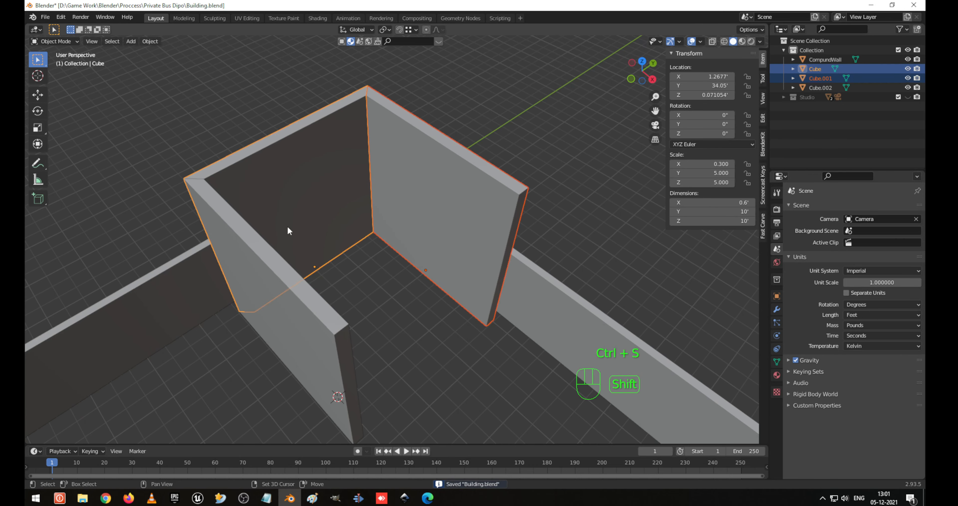
{"action": "left_click", "coordinate": [273, 273], "text": "shift"}
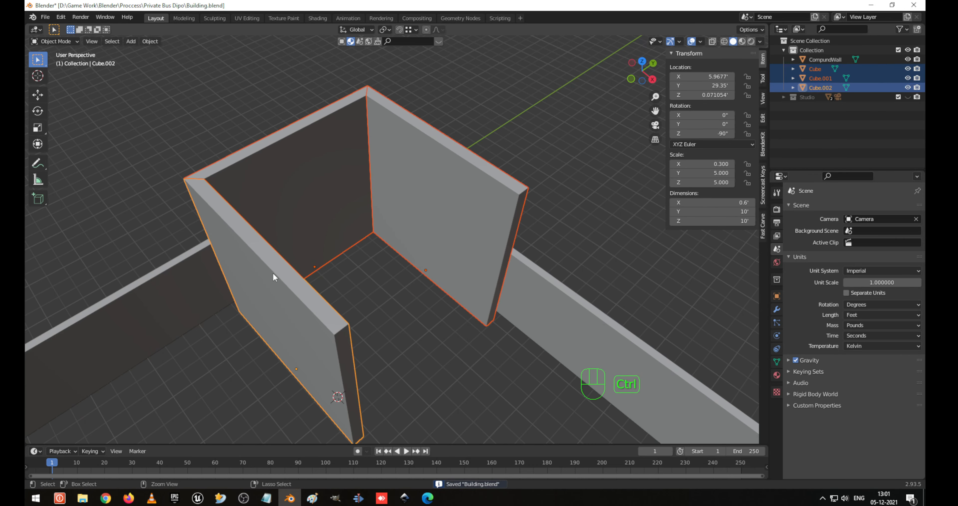
{"action": "key", "text": "ctrl+j"}
{"action": "key", "text": "F2"}
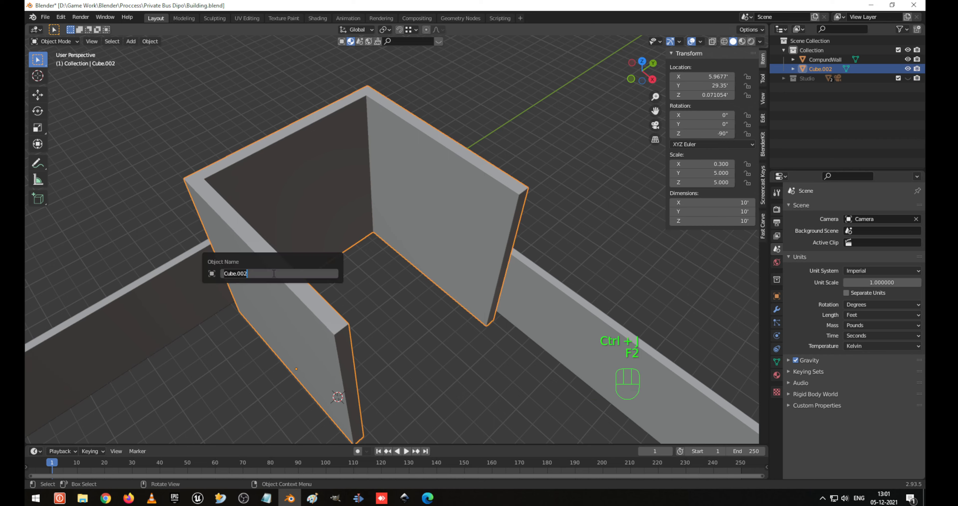
{"action": "type", "text": "BathRoom"}
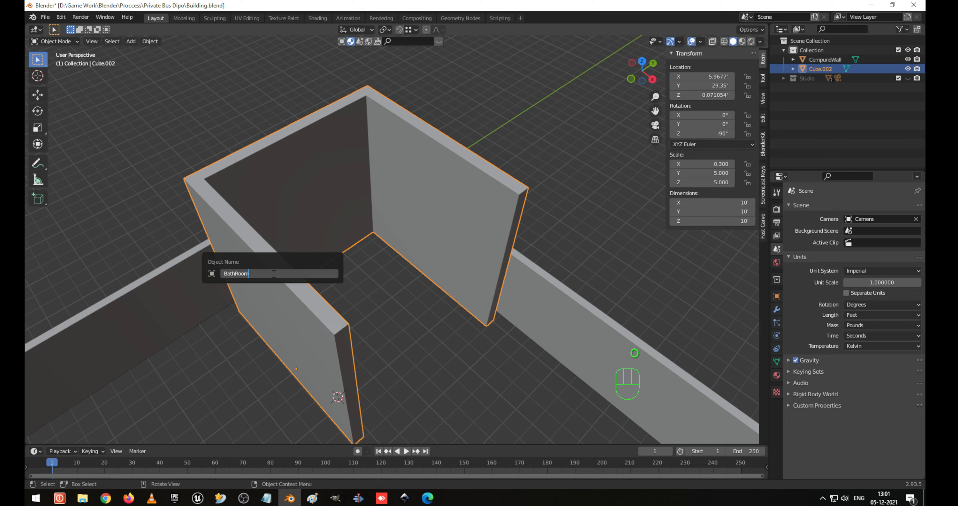
{"action": "key", "text": "Return"}
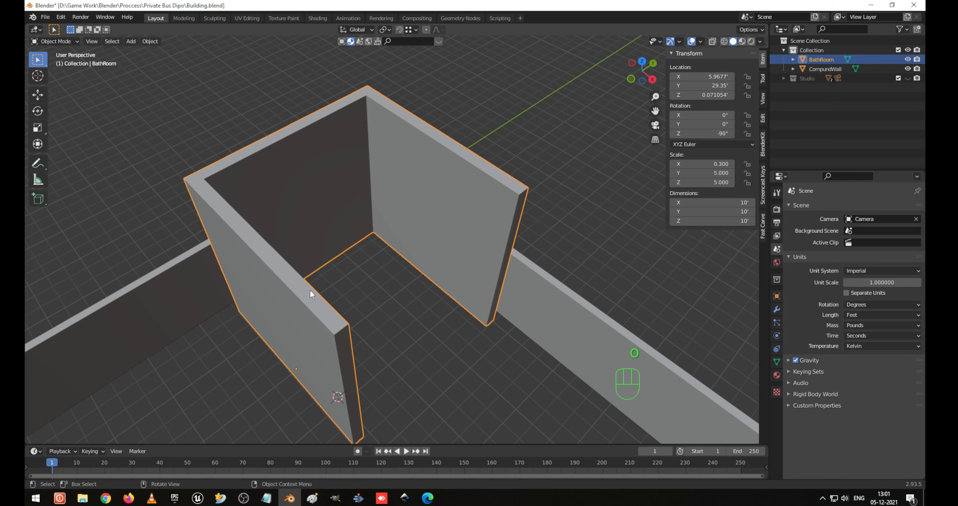
Save Building.blend with the BathRoom object included, and clear the selection.
{"action": "key", "text": "ctrl+s"}
{"action": "scroll", "coordinate": [313, 288], "scroll_direction": "down", "scroll_amount": 5}
{"action": "left_click", "coordinate": [510, 212]}
{"action": "middle_click_drag", "start_coordinate": [509, 211], "coordinate": [460, 260]}
{"action": "scroll", "coordinate": [358, 250], "scroll_direction": "up", "scroll_amount": 8}
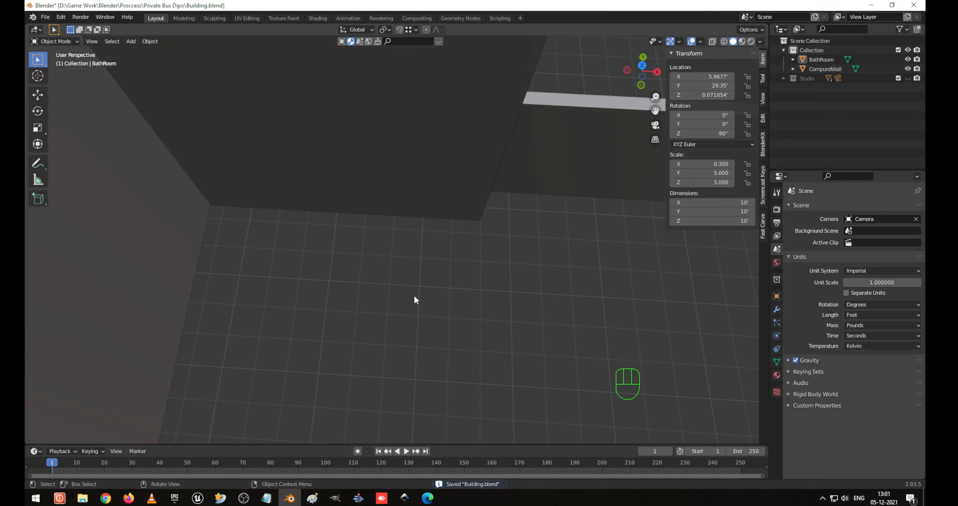
Examine the bathroom walls and the compound wall around them from several angles.
{"action": "middle_click_drag", "start_coordinate": [415, 295], "coordinate": [412, 229]}
{"action": "scroll", "coordinate": [381, 289], "scroll_direction": "down", "scroll_amount": 5}
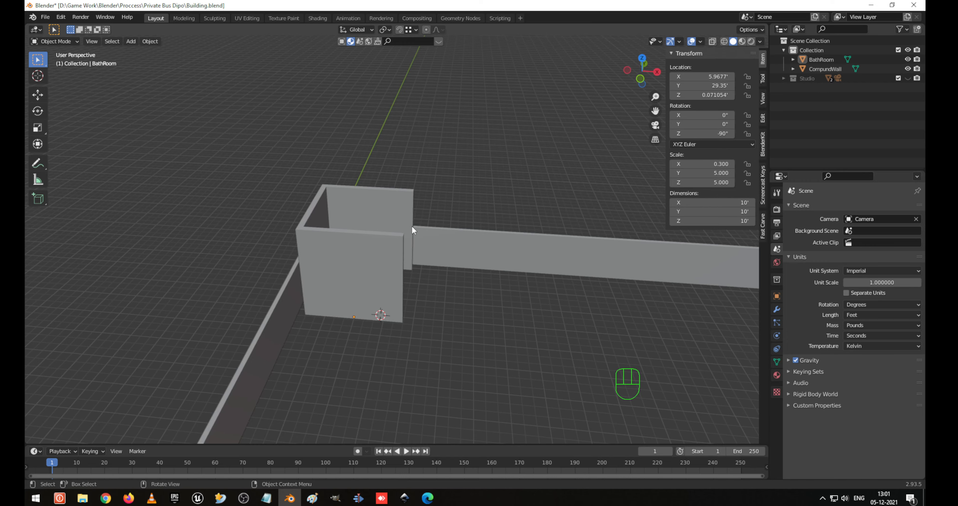
{"action": "scroll", "coordinate": [413, 230], "scroll_direction": "down", "scroll_amount": 6}
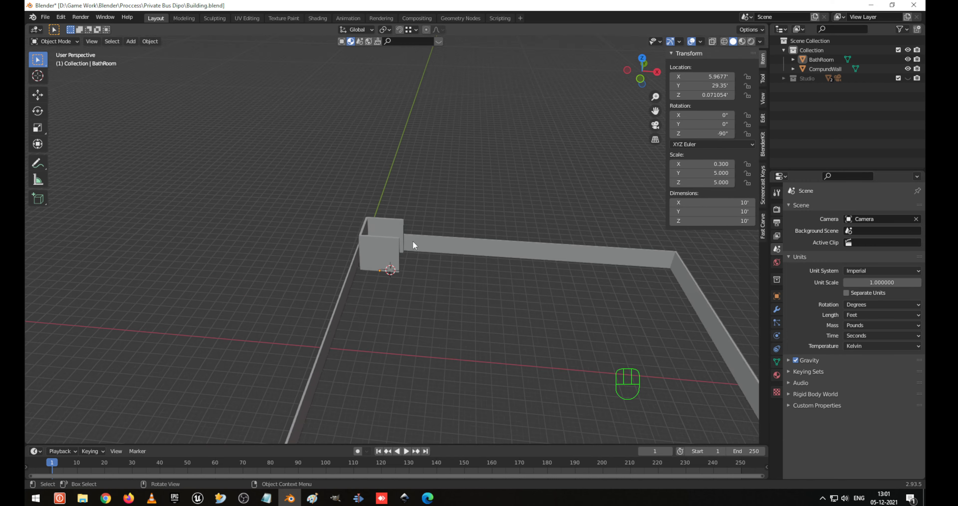
{"action": "middle_click_drag", "start_coordinate": [412, 242], "coordinate": [395, 284]}
{"action": "scroll", "coordinate": [395, 283], "scroll_direction": "up", "scroll_amount": 2}
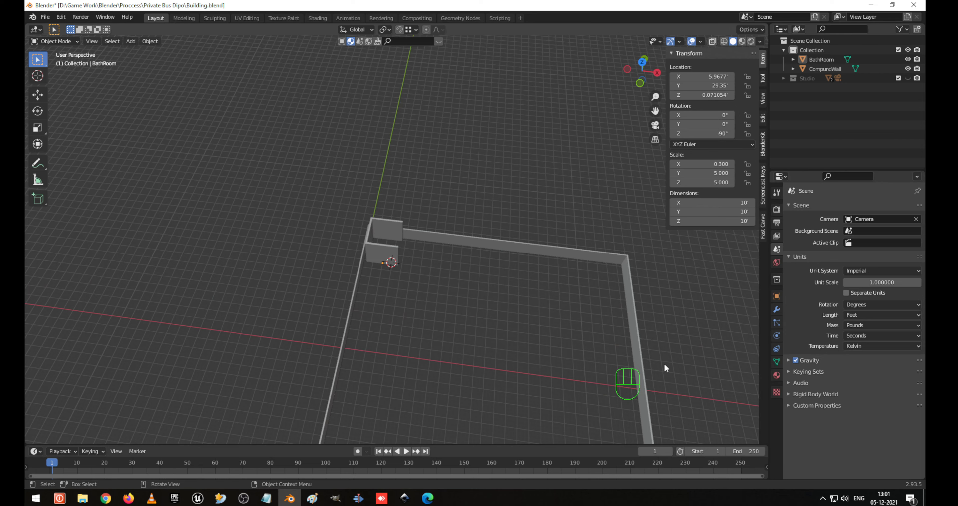
{"action": "left_click", "coordinate": [574, 256]}
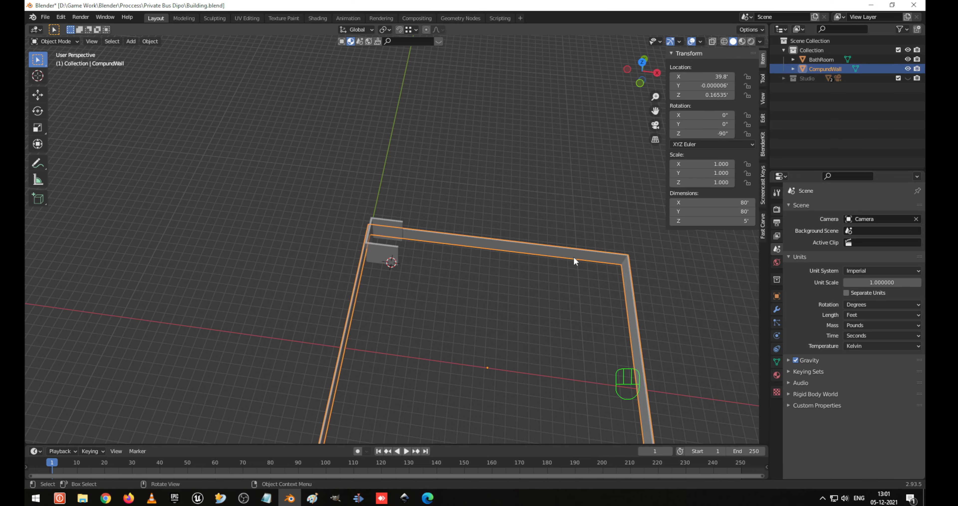
{"action": "middle_click_drag", "start_coordinate": [597, 324], "coordinate": [549, 318]}
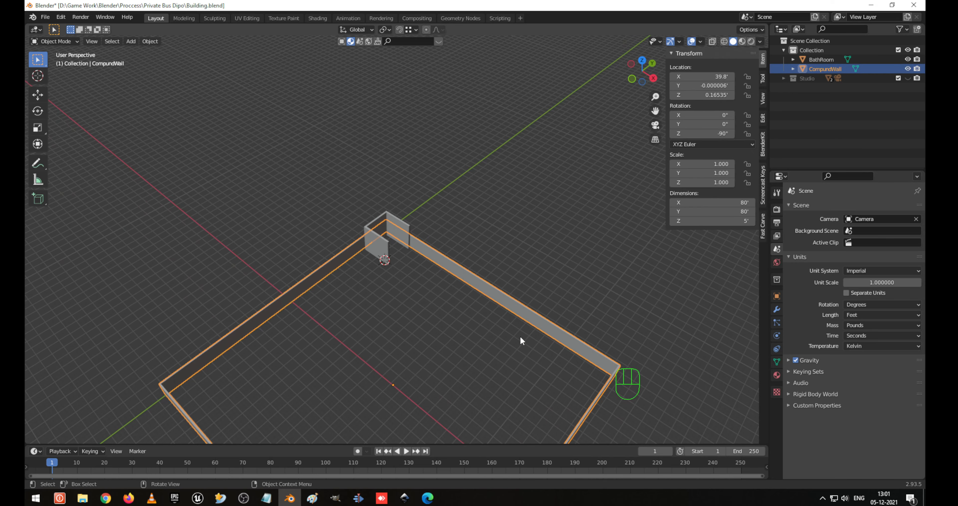
{"action": "middle_click_drag", "start_coordinate": [495, 349], "coordinate": [541, 244], "text": "shift"}
{"action": "left_click", "coordinate": [464, 295]}
{"action": "mouse_move", "coordinate": [434, 237]}
{"action": "middle_mouse_down"}
{"action": "mouse_move", "coordinate": [457, 261]}
{"action": "mouse_move", "coordinate": [443, 253]}
{"action": "middle_mouse_up"}
{"action": "scroll", "coordinate": [433, 235], "scroll_direction": "up", "scroll_amount": 1}
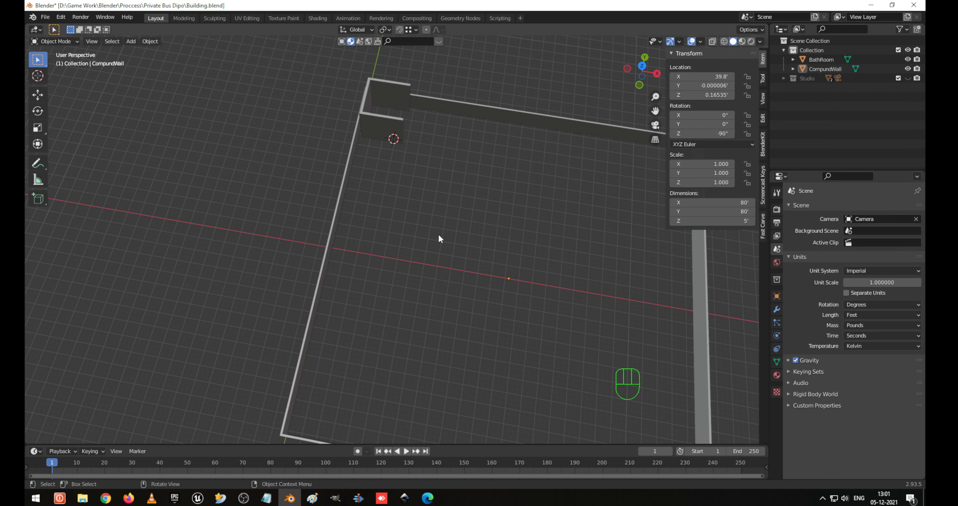
{"action": "scroll", "coordinate": [438, 236], "scroll_direction": "down", "scroll_amount": 3}
{"action": "scroll", "coordinate": [440, 234], "scroll_direction": "up", "scroll_amount": 2}
{"action": "middle_click_drag", "start_coordinate": [440, 234], "coordinate": [454, 263], "text": "shift"}
{"action": "left_click", "coordinate": [380, 269]}
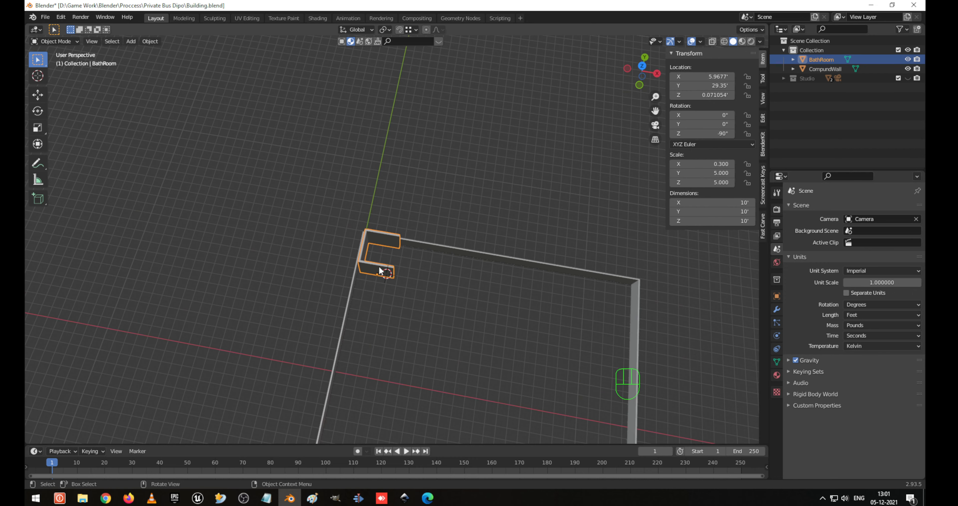
{"action": "left_click", "coordinate": [448, 312]}
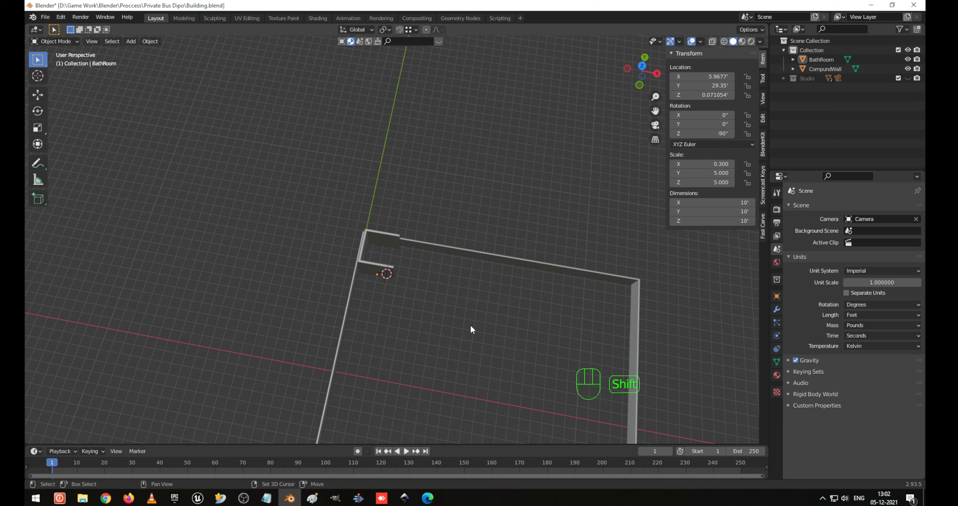
Place the 3D cursor inside the compound east of the bathroom in top view and add a cube there.
{"action": "key", "text": "KP_7"}
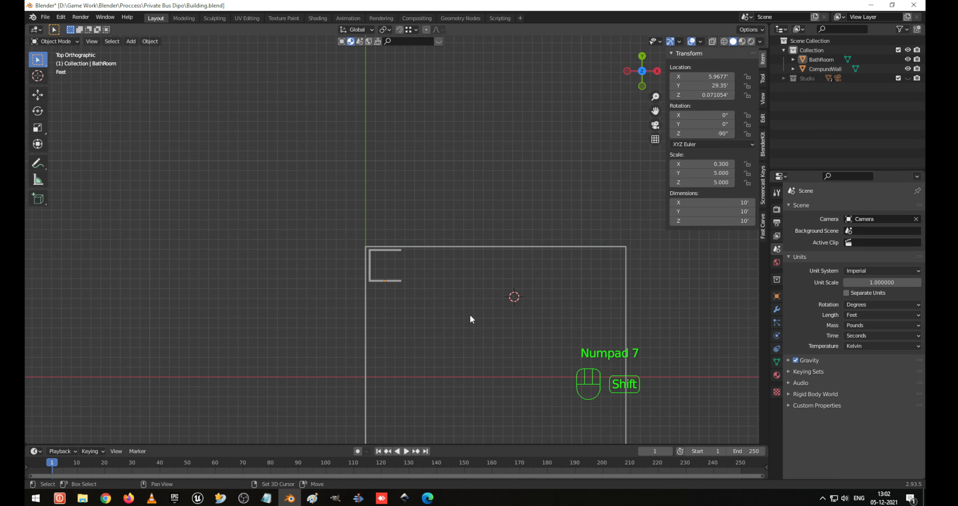
{"action": "key", "text": "shift+a"}
{"action": "mouse_move", "coordinate": [458, 295]}
{"action": "left_click", "coordinate": [501, 303]}
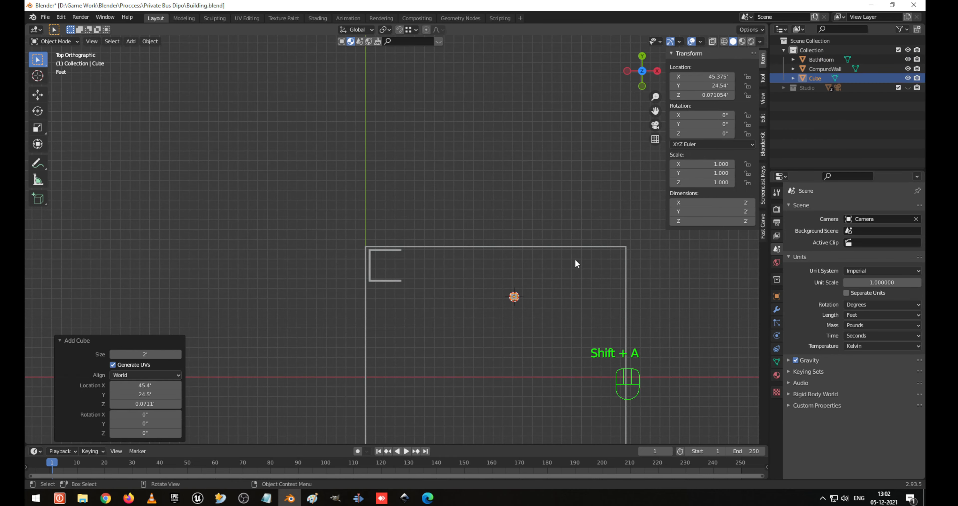
Set the cube's dimensions to 40 ft in X, 0.6 ft in Y and 20 ft in Z.
{"action": "double_click", "coordinate": [731, 221]}
{"action": "type", "text": "2ft"}
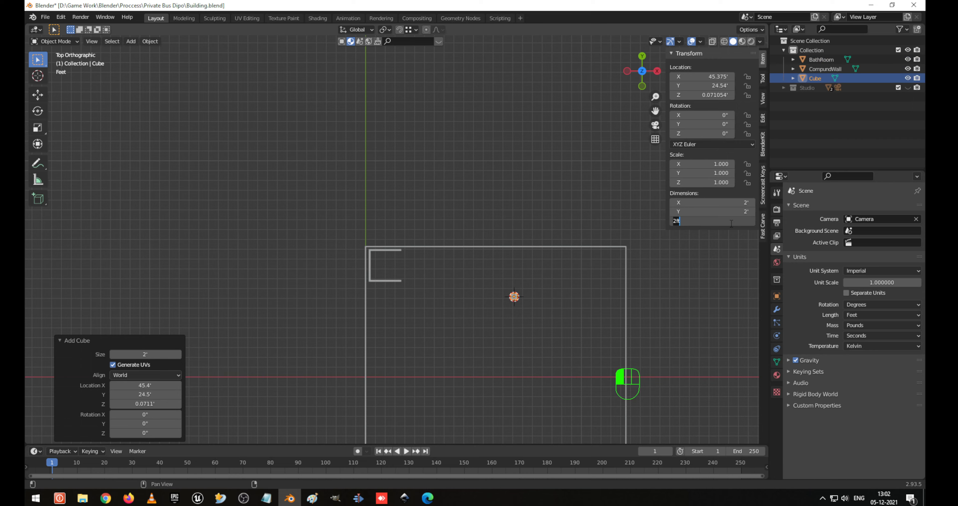
{"action": "type", "text": "20"}
{"action": "key", "text": "Return"}
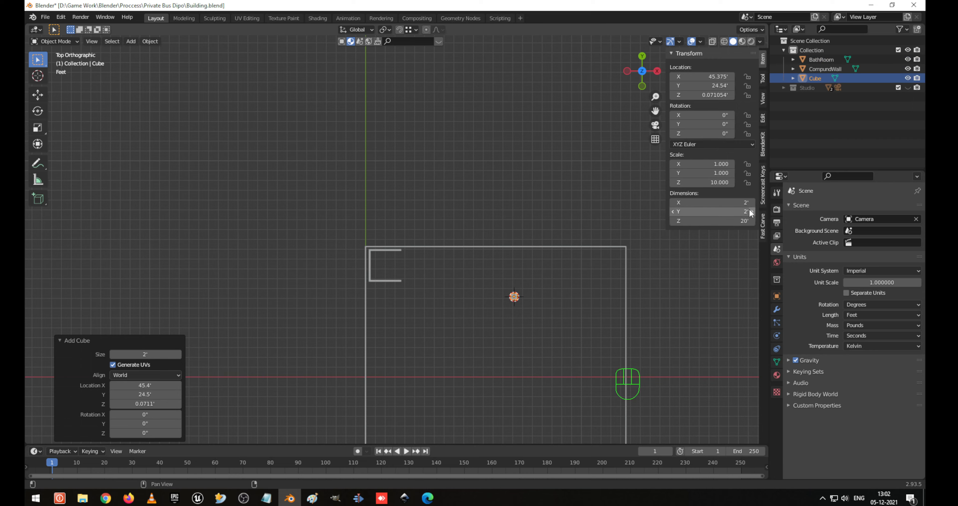
{"action": "left_click", "coordinate": [731, 204]}
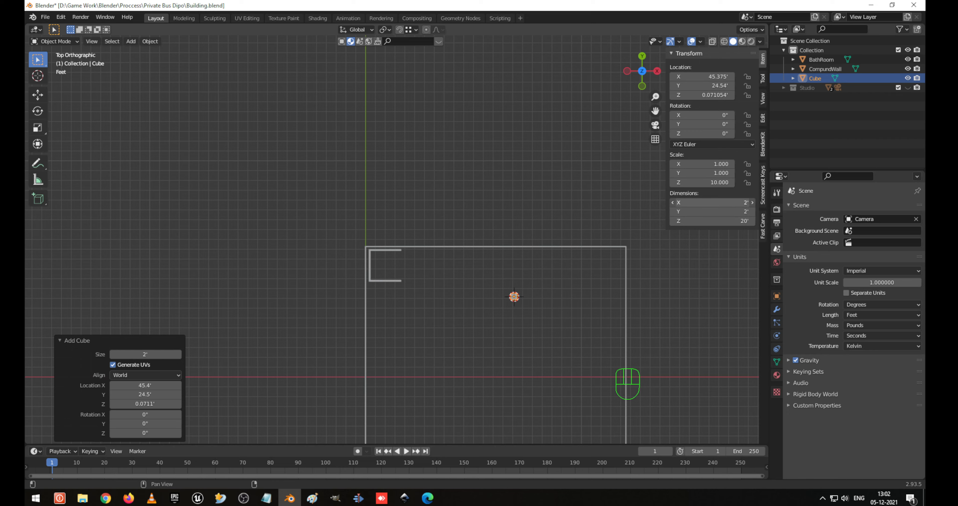
{"action": "type", "text": "40"}
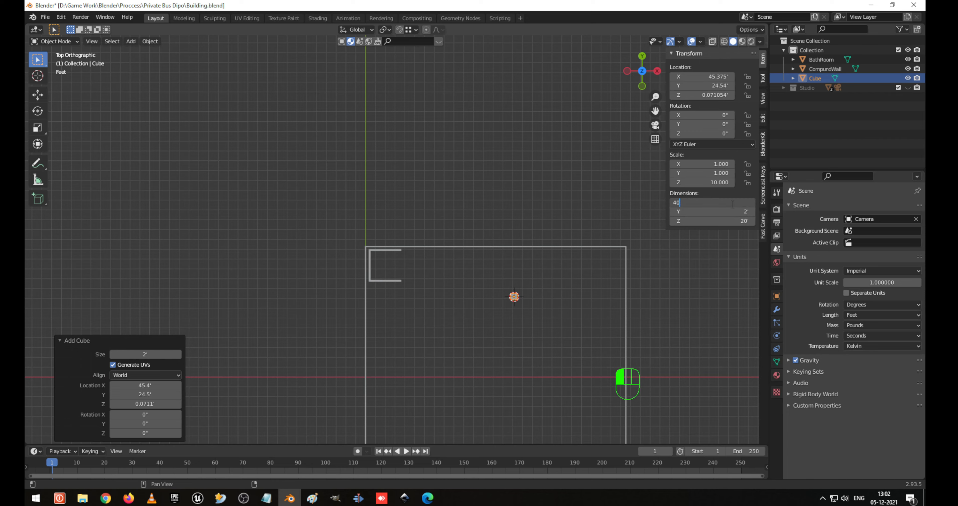
{"action": "key", "text": "Tab"}
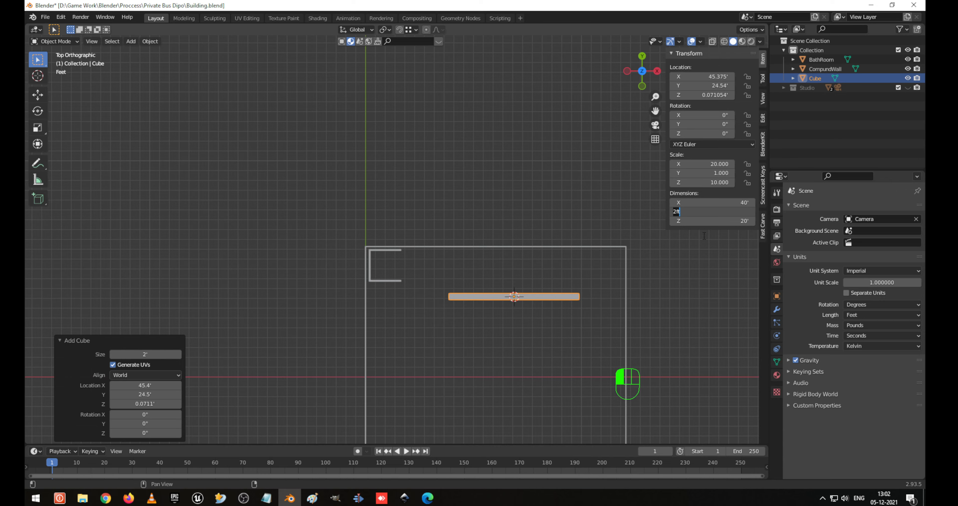
{"action": "type", "text": "0.6"}
{"action": "key", "text": "Return"}
Raise all of the new wall's geometry along Z in Edit Mode so its base sits near the origin point.
{"action": "key", "text": "KP_Decimal"}
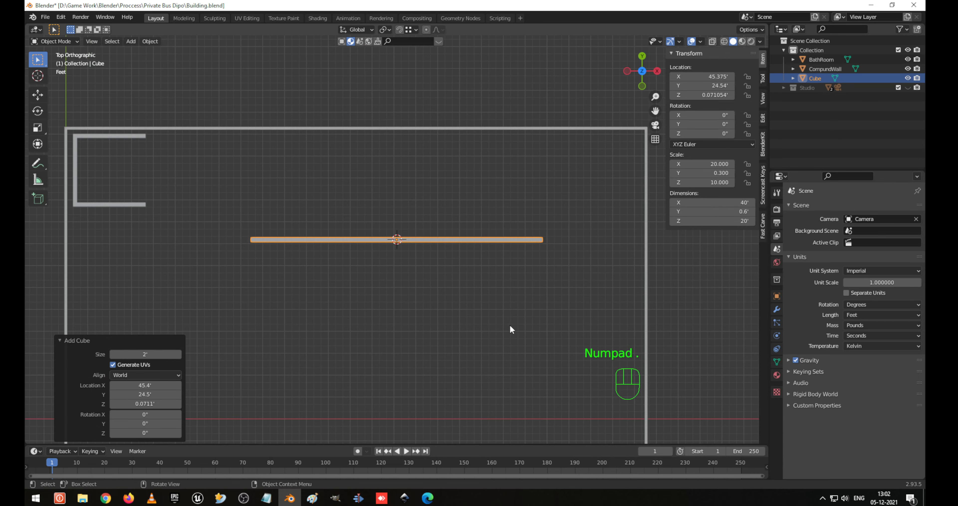
{"action": "middle_click_drag", "start_coordinate": [510, 324], "coordinate": [408, 231]}
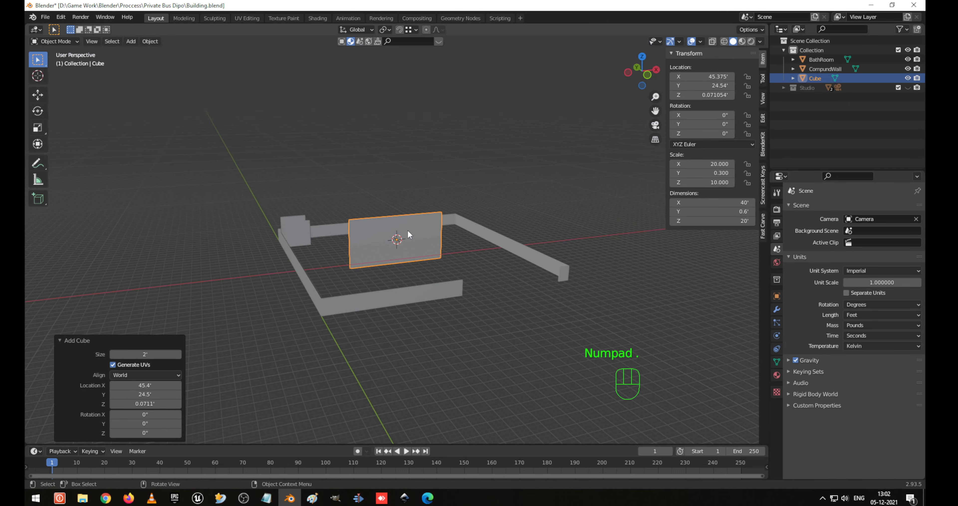
{"action": "key", "text": "KP_1"}
{"action": "scroll", "coordinate": [408, 233], "scroll_direction": "up", "scroll_amount": 3}
{"action": "key", "text": "Tab"}
{"action": "key", "text": "a"}
{"action": "key", "text": "g"}
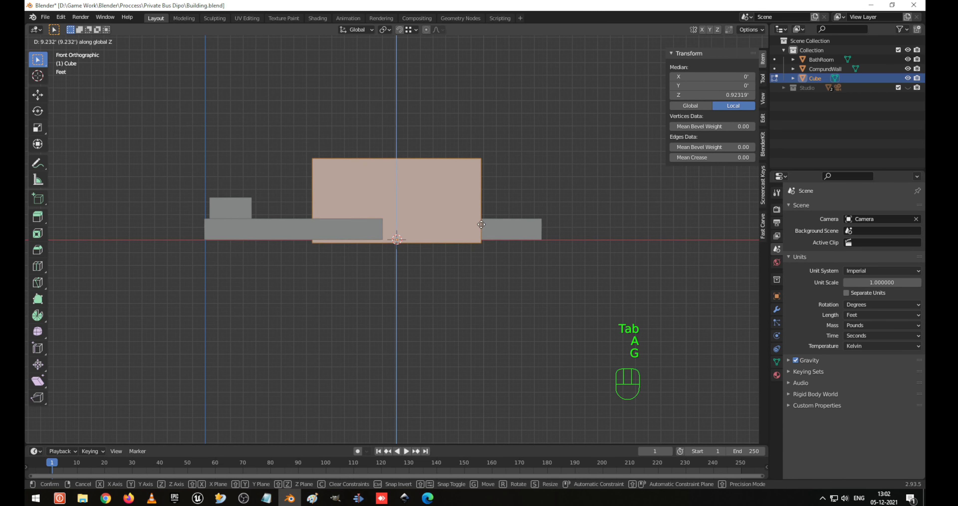
{"action": "left_click", "coordinate": [484, 222]}
{"action": "key", "text": "Tab"}
Move the new wall along Z, snapping its base to the bottom of the compound wall.
{"action": "key", "text": "g"}
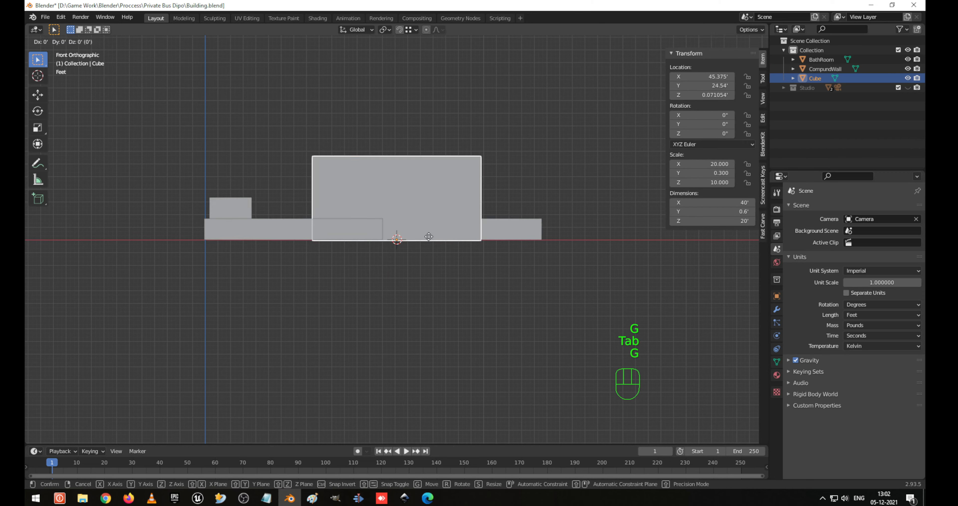
{"action": "key", "text": "ctrl"}
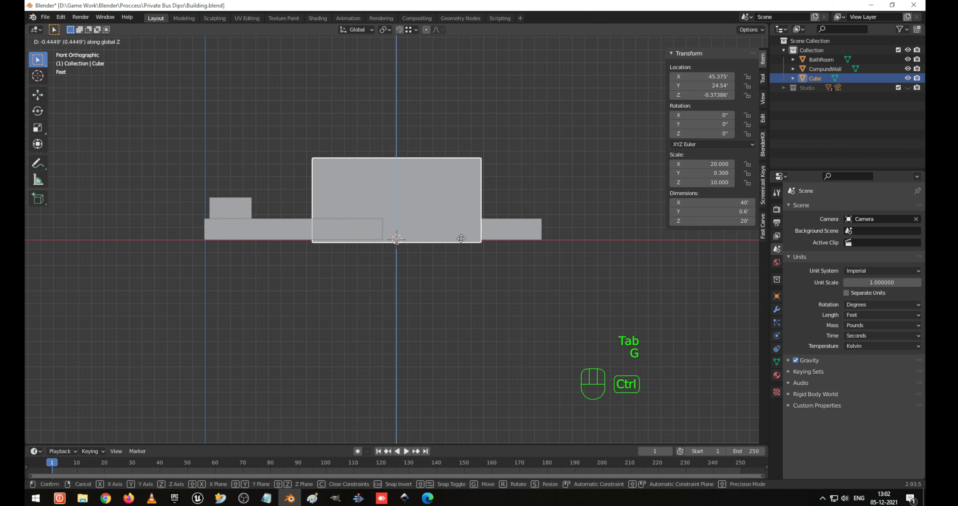
{"action": "left_click", "coordinate": [366, 226]}
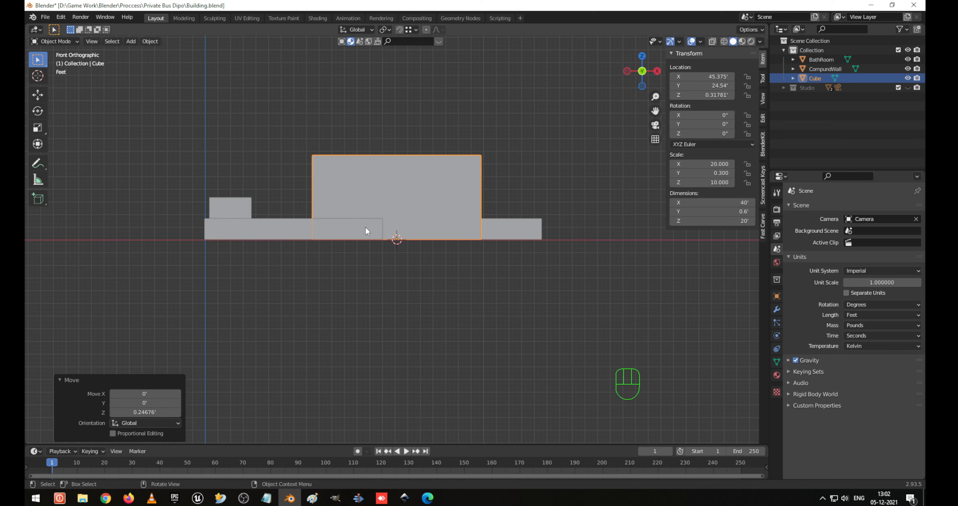
Compare the new wall with the bathroom and set the wall's Z dimension to 25 ft.
{"action": "middle_click_drag", "start_coordinate": [367, 226], "coordinate": [523, 225], "text": "shift"}
{"action": "scroll", "coordinate": [484, 214], "scroll_direction": "up", "scroll_amount": 4}
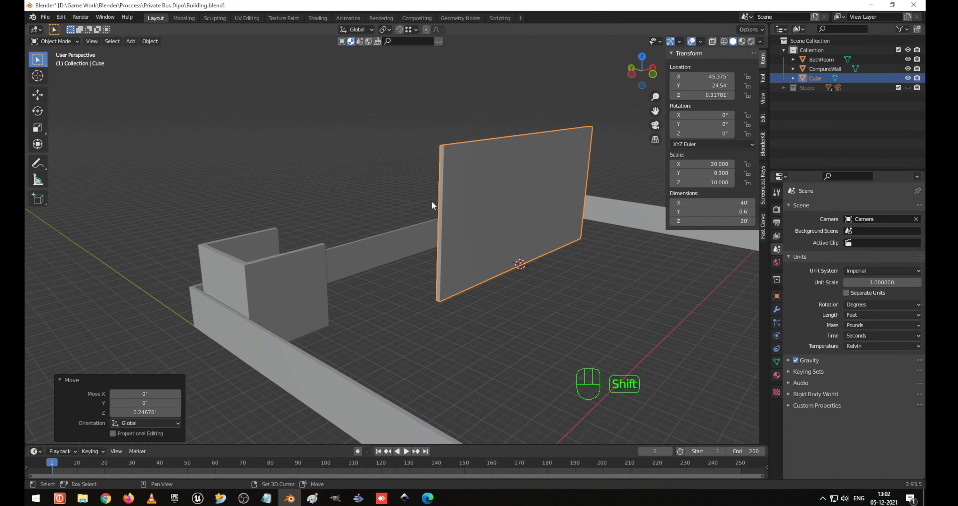
{"action": "middle_click_drag", "start_coordinate": [432, 200], "coordinate": [520, 288], "text": "shift"}
{"action": "middle_click_drag", "start_coordinate": [553, 319], "coordinate": [489, 301]}
{"action": "left_click", "coordinate": [323, 346]}
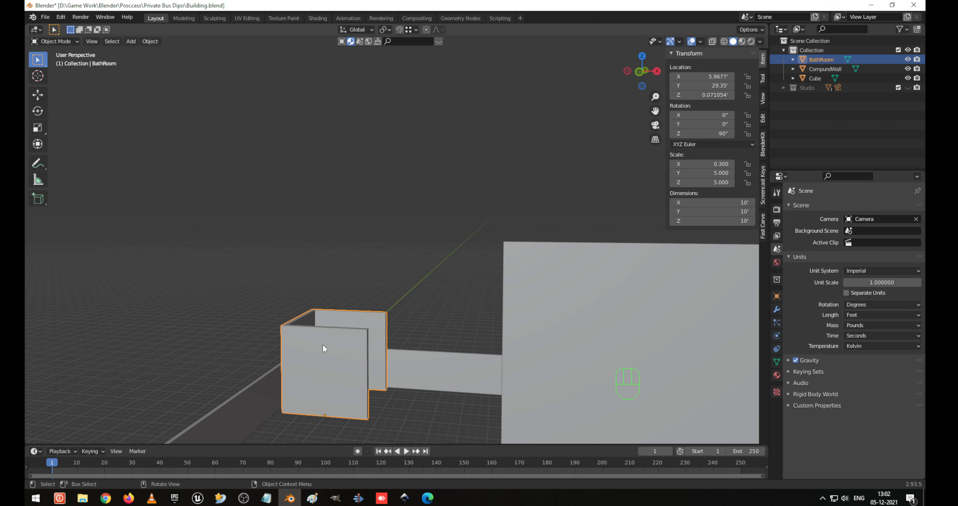
{"action": "left_click", "coordinate": [655, 356]}
{"action": "middle_click_drag", "start_coordinate": [497, 269], "coordinate": [567, 278]}
{"action": "left_click", "coordinate": [733, 221]}
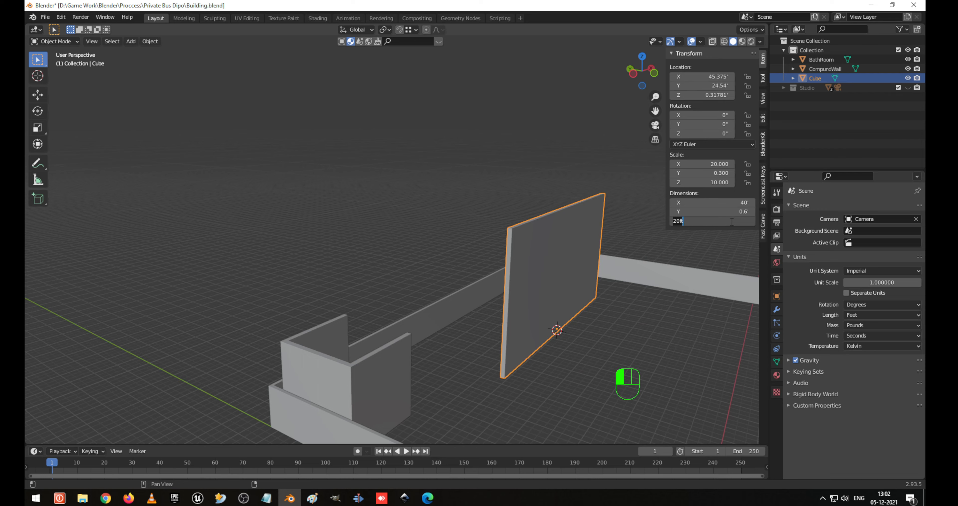
{"action": "type", "text": "25"}
{"action": "key", "text": "Tab"}
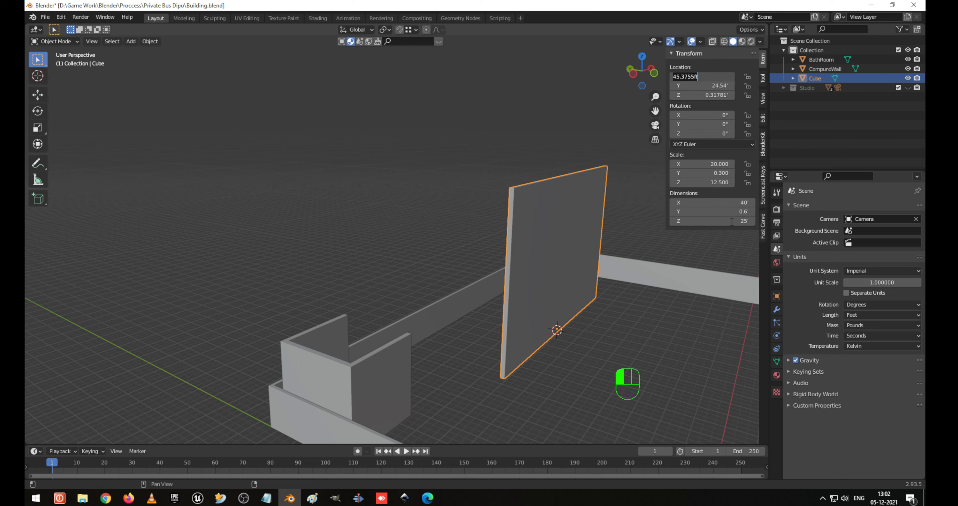
{"action": "left_click", "coordinate": [660, 331]}
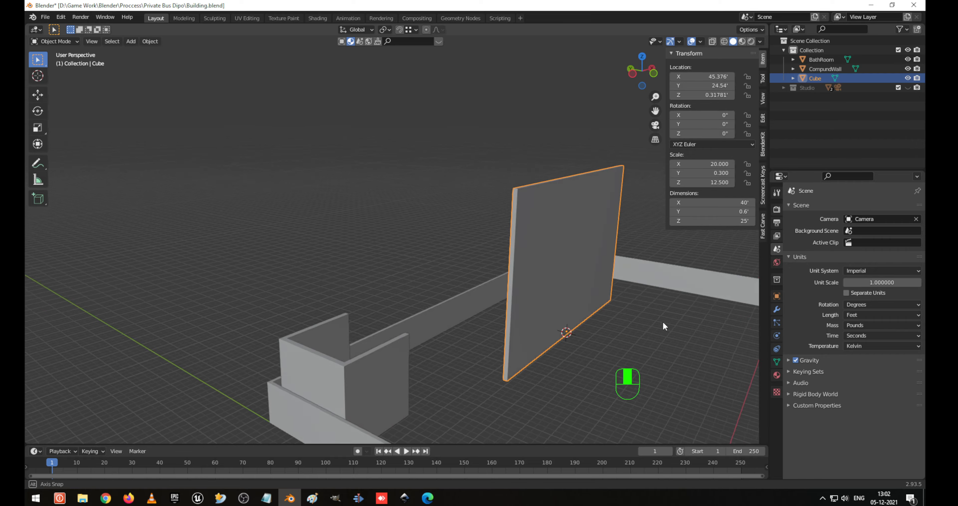
Duplicate the 40 ft wall in place and rotate the copy 90° in top view.
{"action": "mouse_move", "coordinate": [663, 321]}
{"action": "middle_mouse_down"}
{"action": "mouse_move", "coordinate": [603, 302]}
{"action": "mouse_move", "coordinate": [655, 318]}
{"action": "middle_mouse_up"}
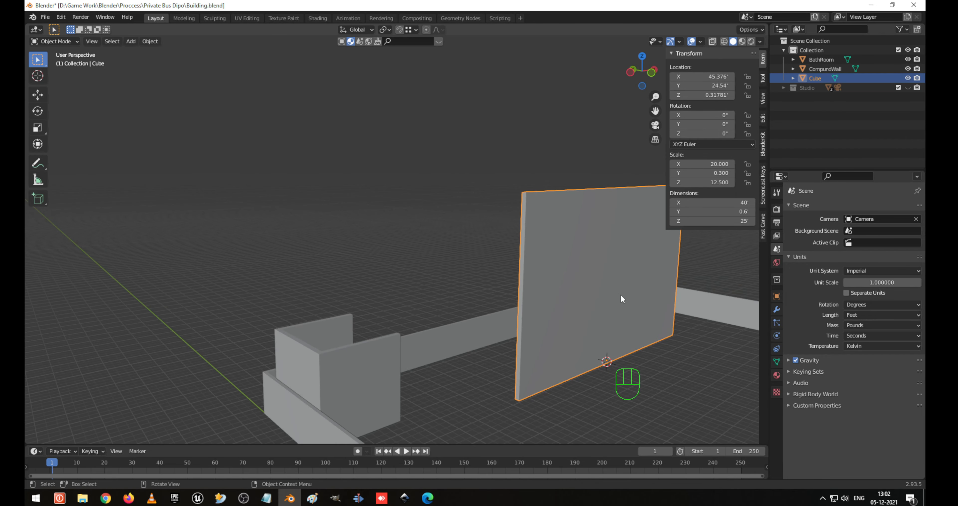
{"action": "key", "text": "KP_7"}
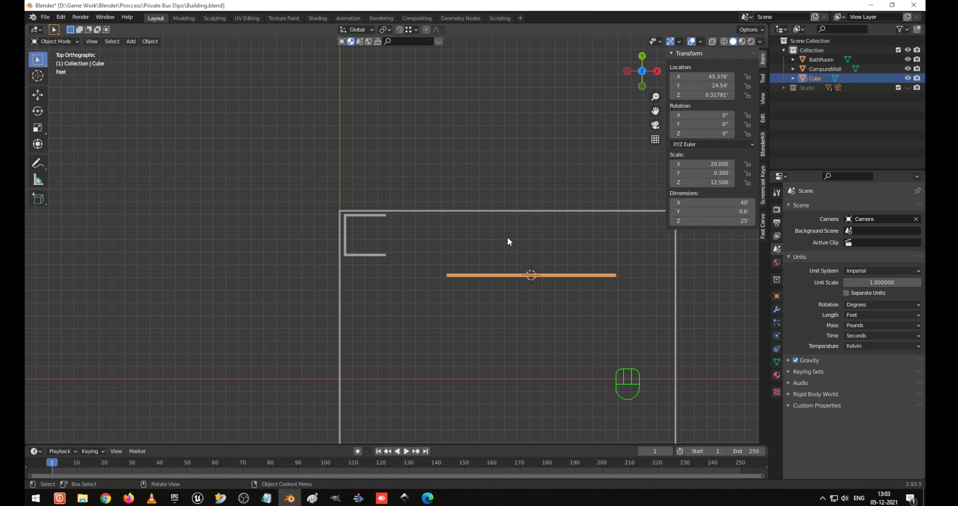
{"action": "key", "text": "shift+d"}
{"action": "right_click", "coordinate": [532, 257]}
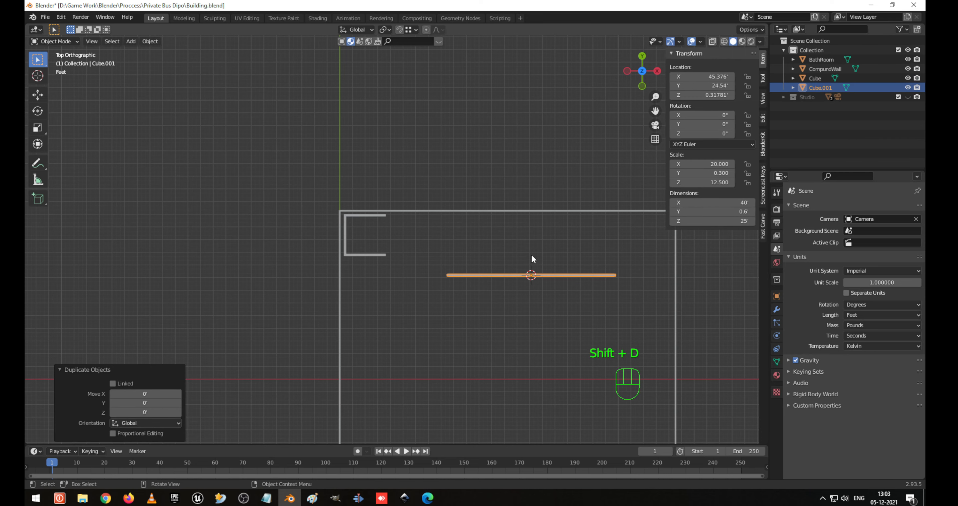
{"action": "key", "text": "r"}
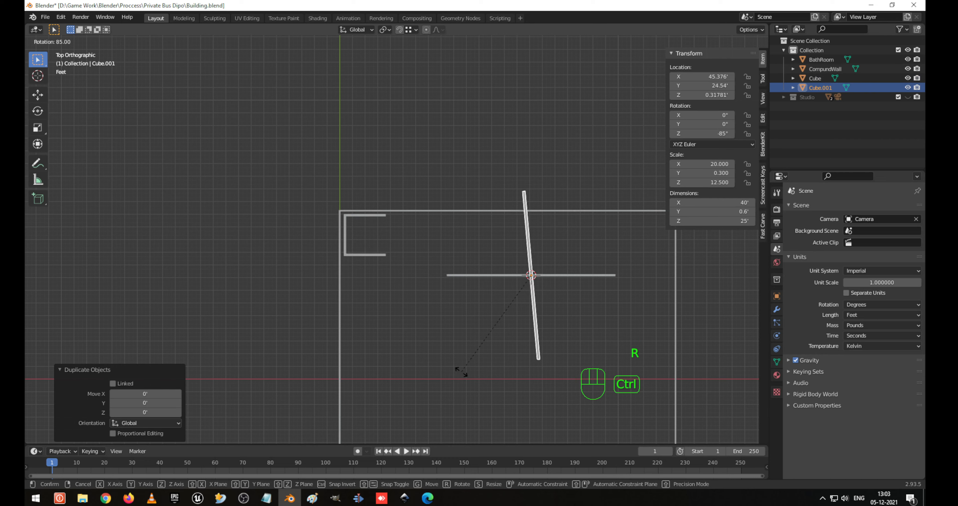
{"action": "left_click", "coordinate": [452, 370]}
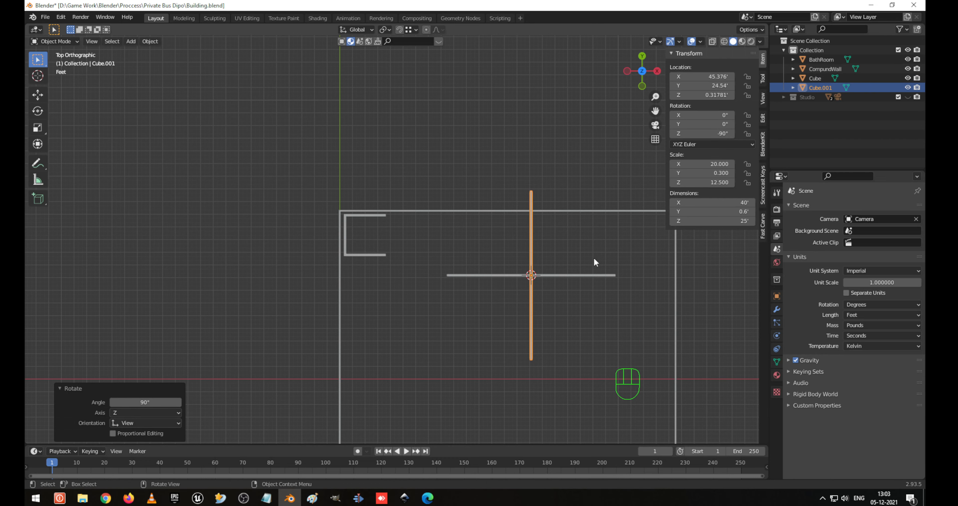
Move the rotated wall copy to the bathroom's open east side, snapping its end to the bathroom's upper corner.
{"action": "key", "text": "g"}
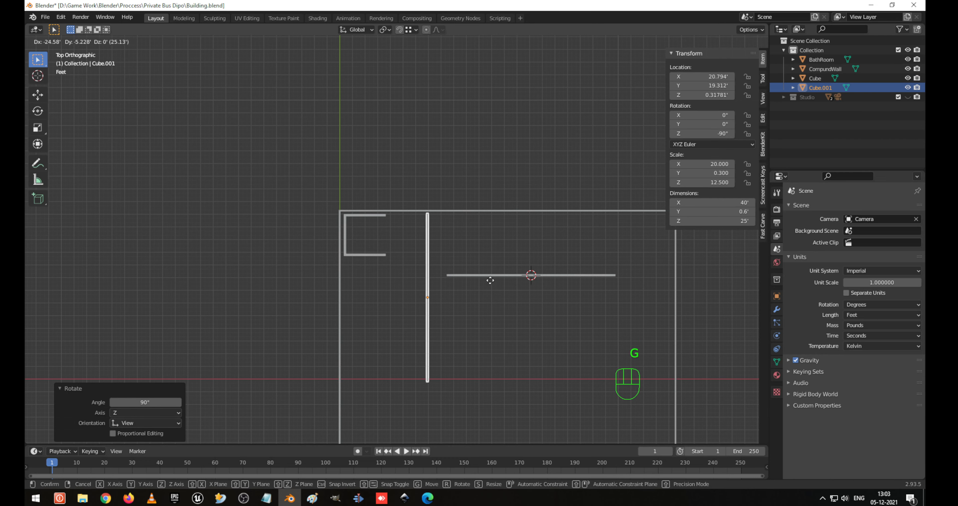
{"action": "key", "text": "ctrl"}
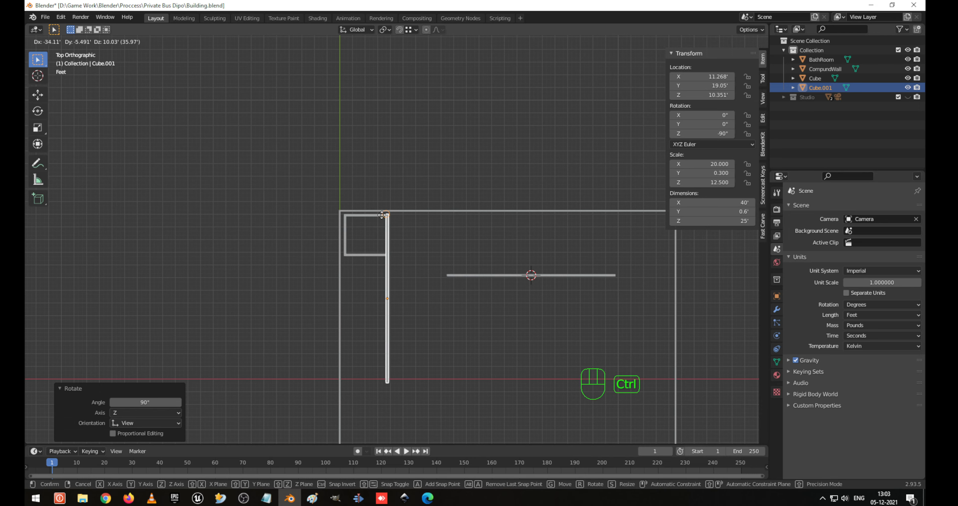
{"action": "left_click", "coordinate": [381, 215]}
{"action": "scroll", "coordinate": [390, 217], "scroll_direction": "up", "scroll_amount": 5}
{"action": "middle_click_drag", "start_coordinate": [380, 208], "coordinate": [427, 246], "text": "shift"}
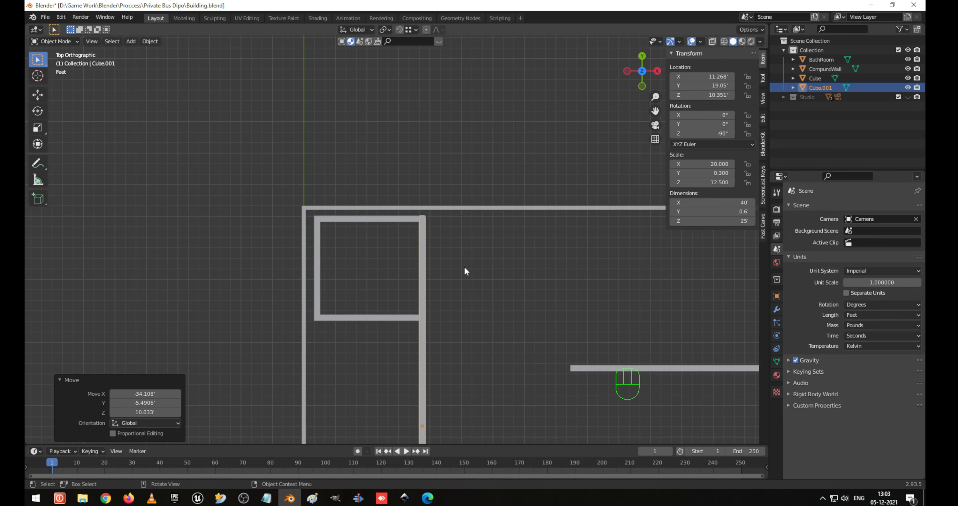
Move the original 40 ft horizontal wall to the bathroom's upper east corner, snapping its end to the side wall's upper end.
{"action": "scroll", "coordinate": [521, 284], "scroll_direction": "down", "scroll_amount": 4}
{"action": "left_click", "coordinate": [565, 299]}
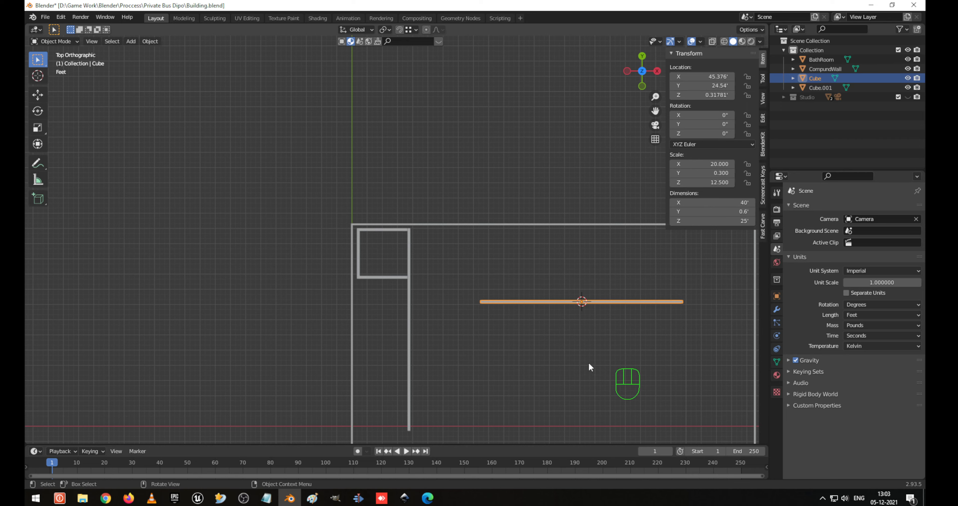
{"action": "key", "text": "g"}
{"action": "key", "text": "ctrl"}
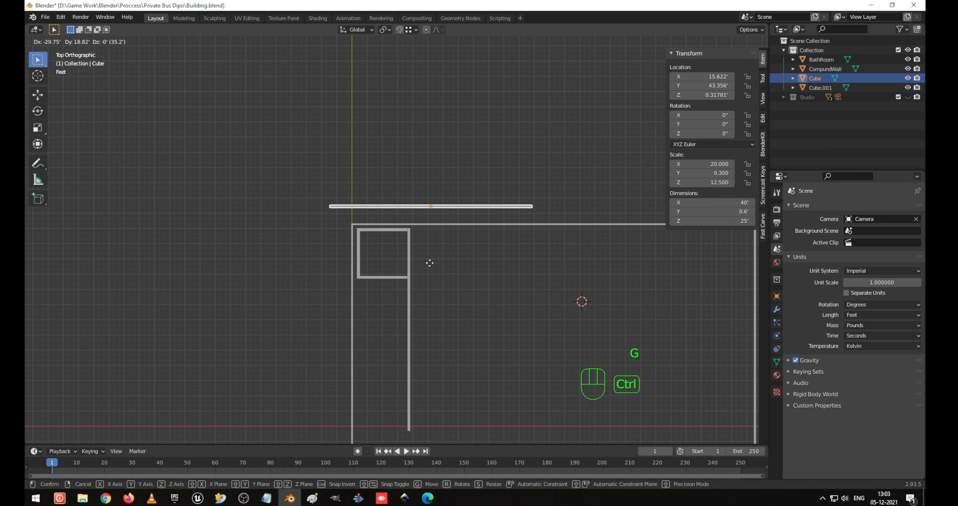
{"action": "left_click", "coordinate": [408, 229]}
{"action": "scroll", "coordinate": [410, 240], "scroll_direction": "up", "scroll_amount": 6}
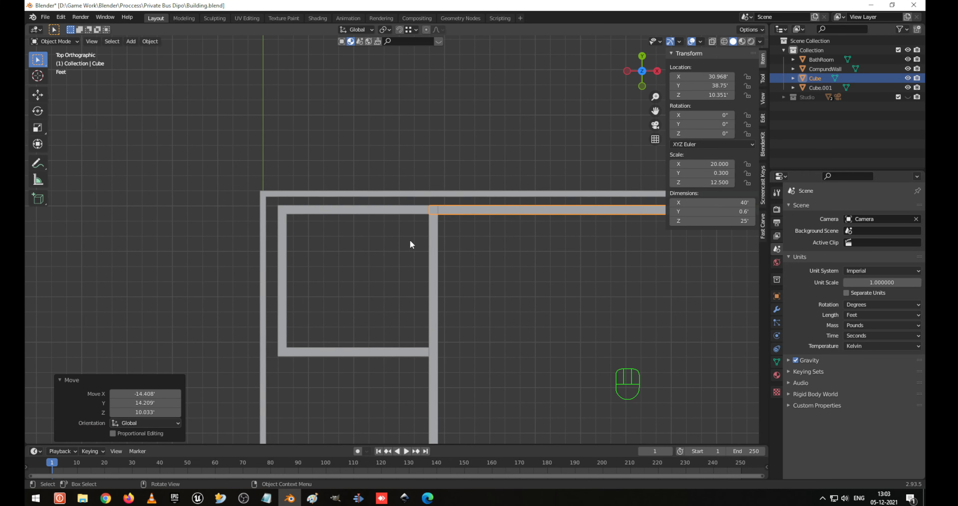
Set the upper wall's X dimension to 70 ft and move it along X, snapping its west end to the bathroom corner.
{"action": "scroll", "coordinate": [424, 238], "scroll_direction": "down", "scroll_amount": 8}
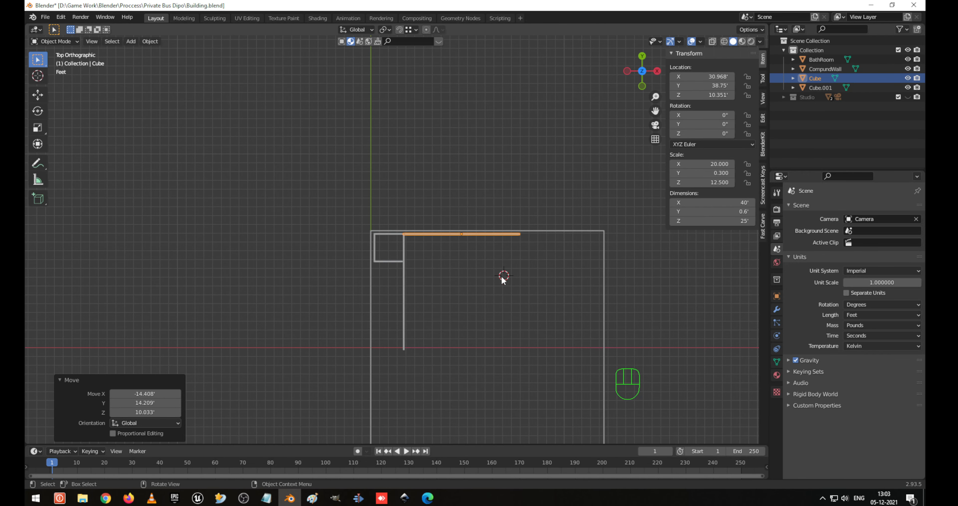
{"action": "scroll", "coordinate": [501, 277], "scroll_direction": "up", "scroll_amount": 2}
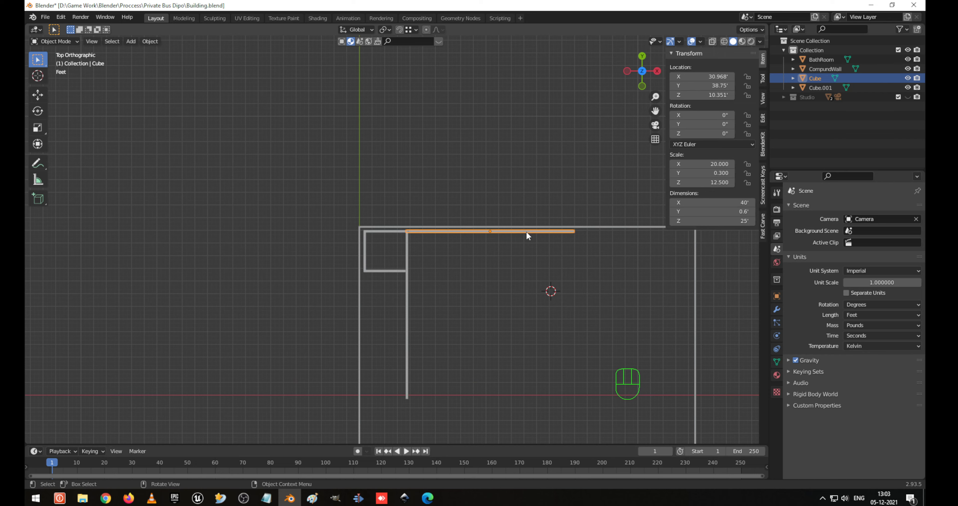
{"action": "left_click", "coordinate": [711, 203]}
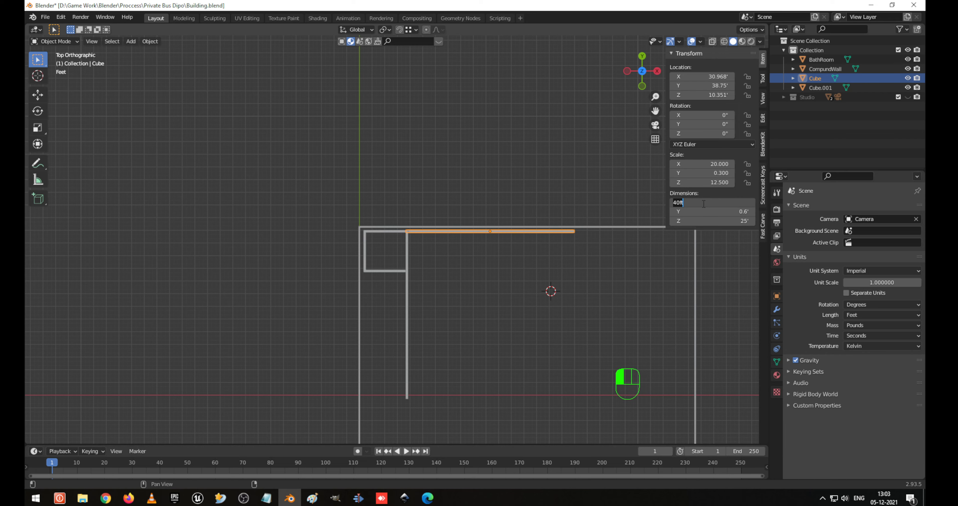
{"action": "type", "text": "70"}
{"action": "key", "text": "Tab"}
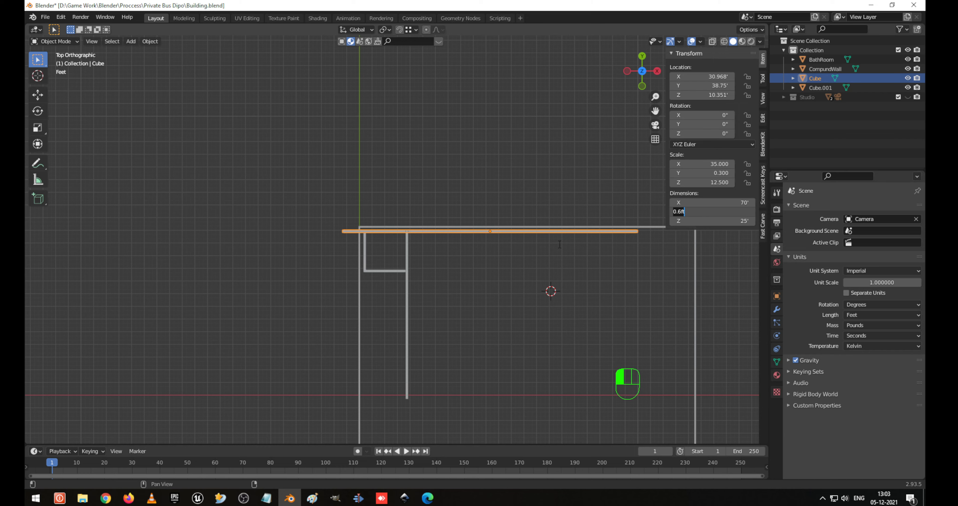
{"action": "left_click", "coordinate": [416, 247]}
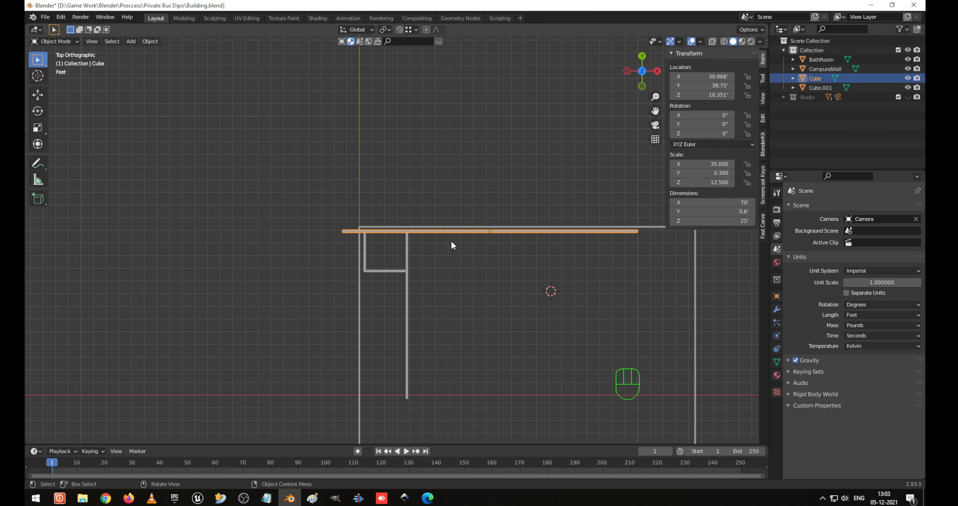
{"action": "key", "text": "g"}
{"action": "middle_click", "coordinate": [443, 237]}
{"action": "left_click", "coordinate": [408, 233]}
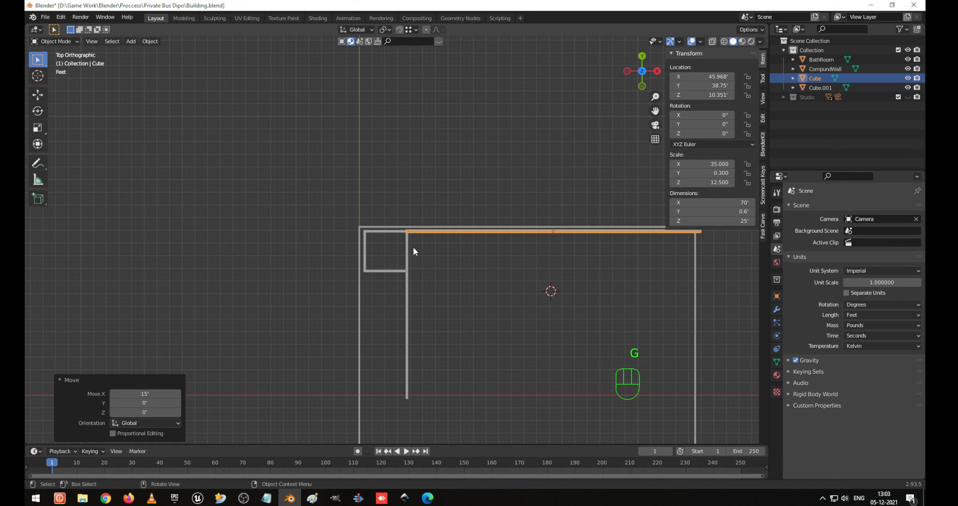
Try an X dimension of 60 ft for the upper wall, and set it to 65 ft instead.
{"action": "scroll", "coordinate": [413, 245], "scroll_direction": "up", "scroll_amount": 1}
{"action": "scroll", "coordinate": [465, 234], "scroll_direction": "down", "scroll_amount": 3}
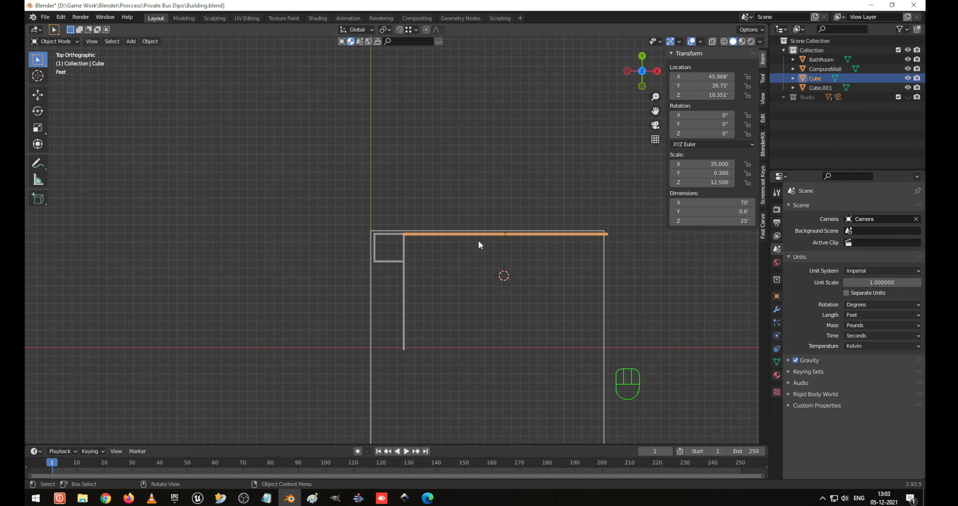
{"action": "double_click", "coordinate": [730, 204]}
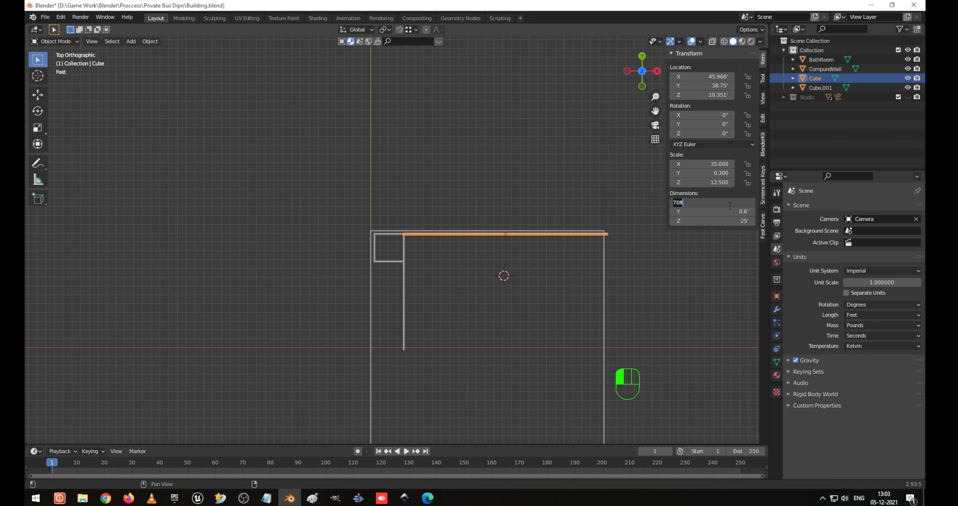
{"action": "type", "text": "60"}
{"action": "key", "text": "Tab"}
{"action": "double_click", "coordinate": [721, 201]}
{"action": "type", "text": "65"}
{"action": "key", "text": "Tab"}
Reselect the 65 ft upper wall and move it along X, snapping its west end to the bathroom corner.
{"action": "left_click", "coordinate": [412, 241]}
{"action": "left_click", "coordinate": [439, 232]}
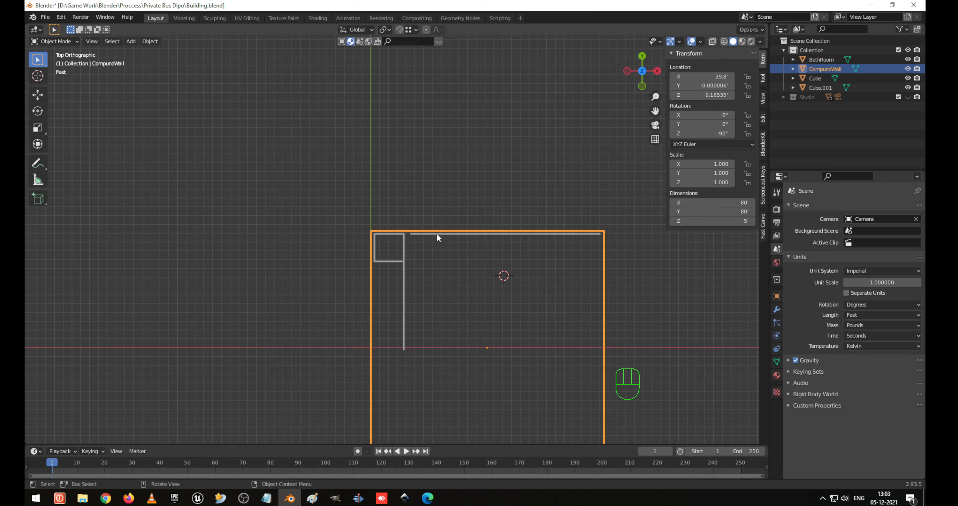
{"action": "left_click", "coordinate": [436, 233]}
{"action": "key", "text": "g"}
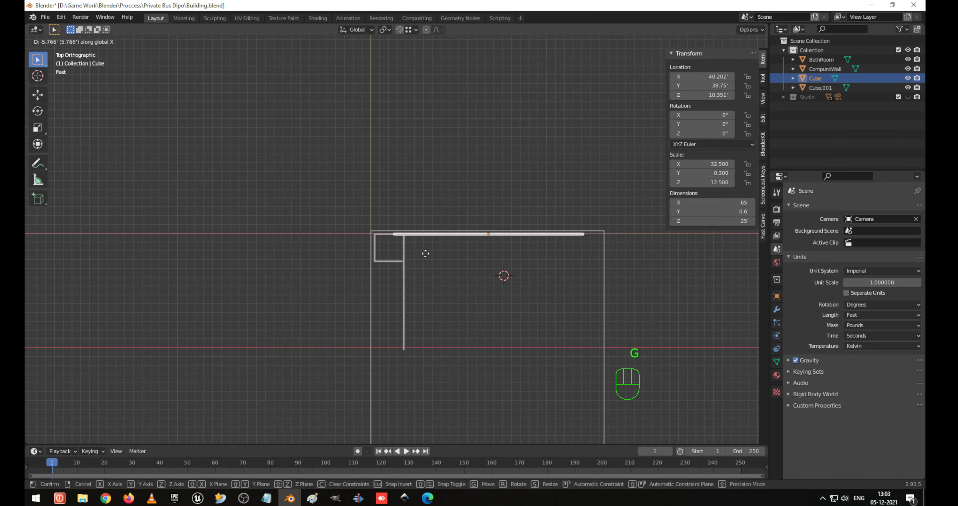
{"action": "left_click", "coordinate": [410, 240], "text": "ctrl"}
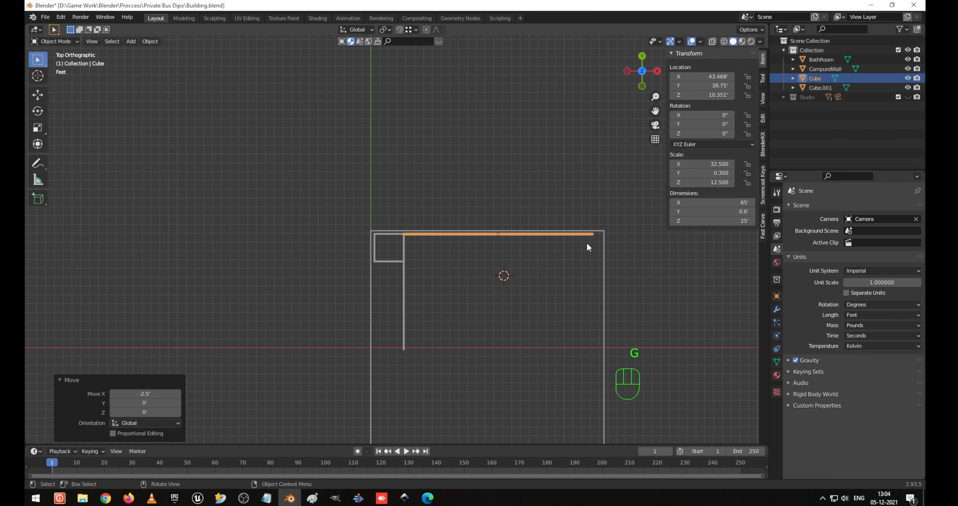
Try 68 ft for the upper wall's X dimension, and settle on 67 ft.
{"action": "left_click", "coordinate": [720, 203]}
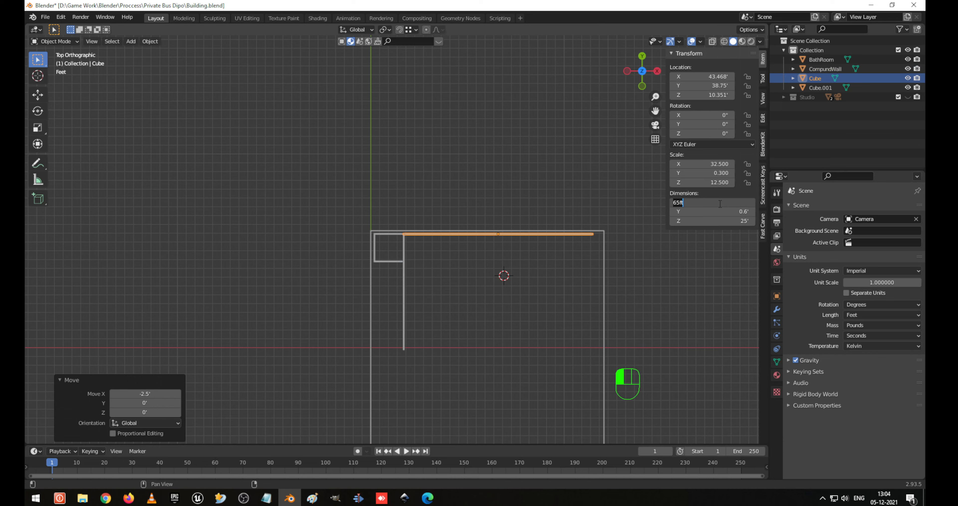
{"action": "type", "text": "68"}
{"action": "key", "text": "Tab"}
{"action": "left_click", "coordinate": [712, 203]}
{"action": "type", "text": "67"}
{"action": "key", "text": "Return"}
Move the 67 ft upper wall 1 ft along X, snapping its west end to the side wall's upper corner.
{"action": "scroll", "coordinate": [387, 242], "scroll_direction": "up", "scroll_amount": 5}
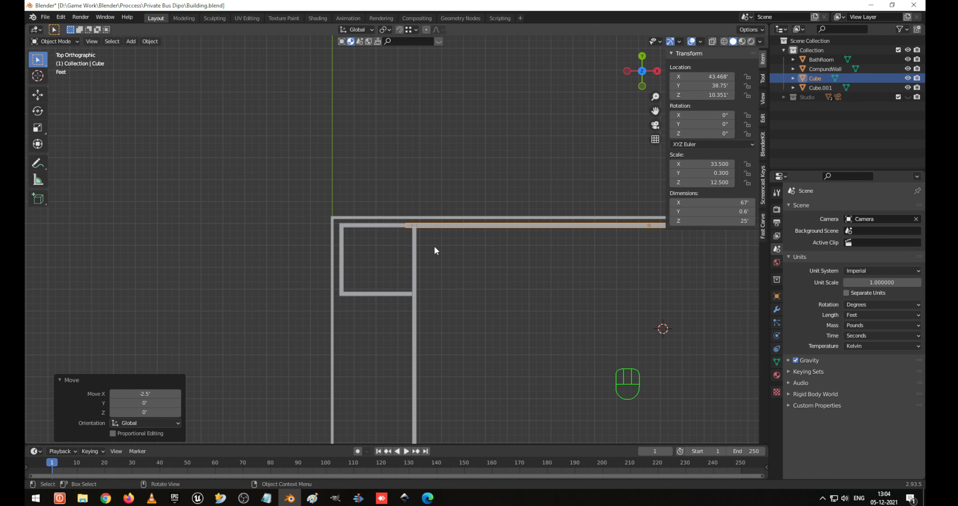
{"action": "key", "text": "g"}
{"action": "key", "text": "x"}
{"action": "left_click", "coordinate": [439, 246]}
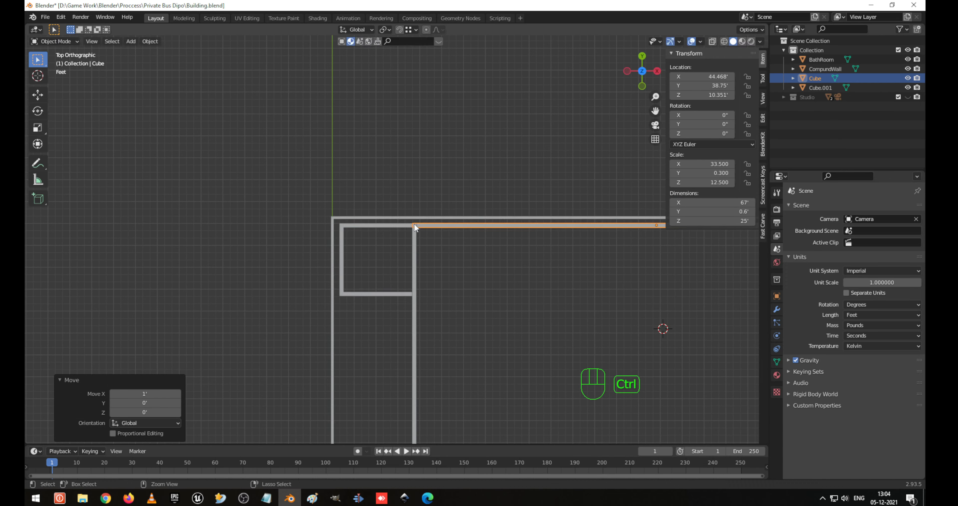
Duplicate the 67 ft upper wall along Y, snapping the copy to the lower end of the side wall.
{"action": "scroll", "coordinate": [438, 247], "scroll_direction": "down", "scroll_amount": 5}
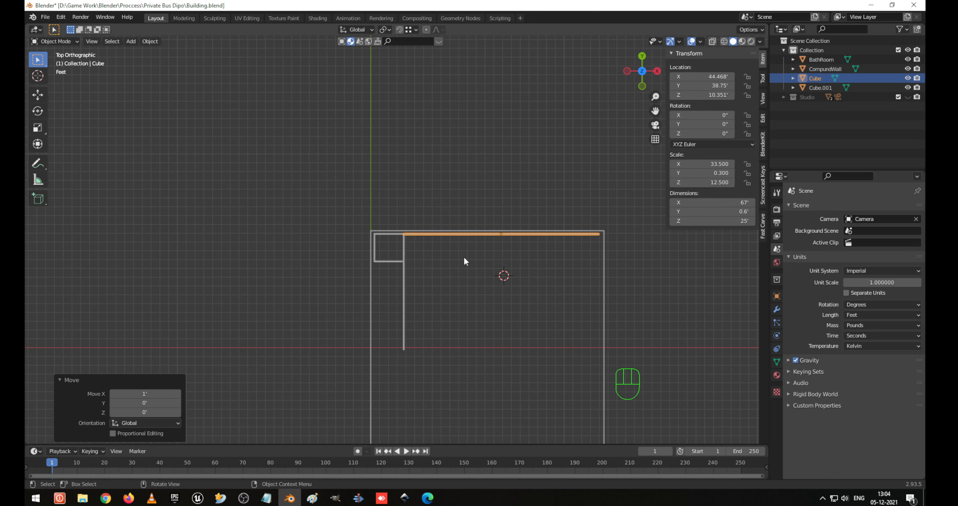
{"action": "key", "text": "shift+d"}
{"action": "key", "text": "y"}
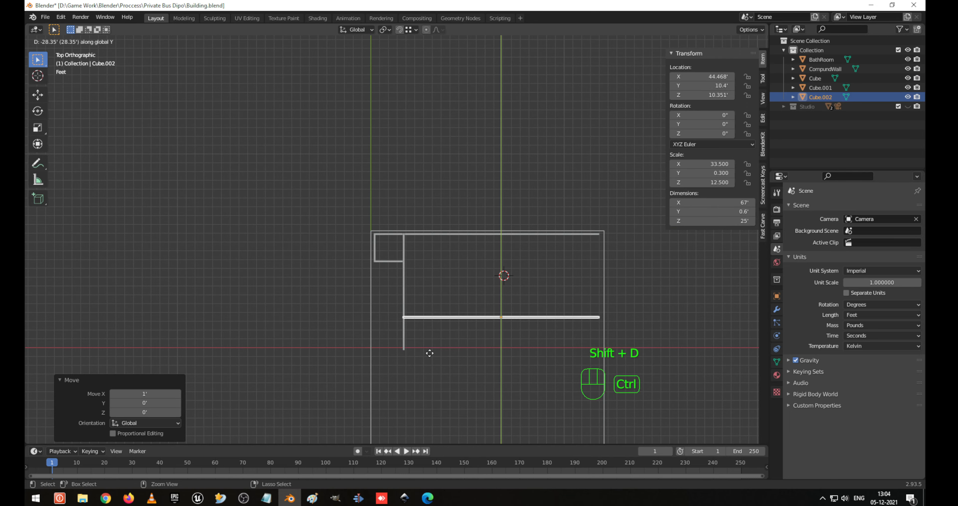
{"action": "left_click", "coordinate": [406, 348]}
Select the vertical side wall next to the bathroom and set its X dimension to 68 ft.
{"action": "middle_click_drag", "start_coordinate": [511, 336], "coordinate": [591, 275], "text": "shift"}
{"action": "left_click", "coordinate": [676, 255]}
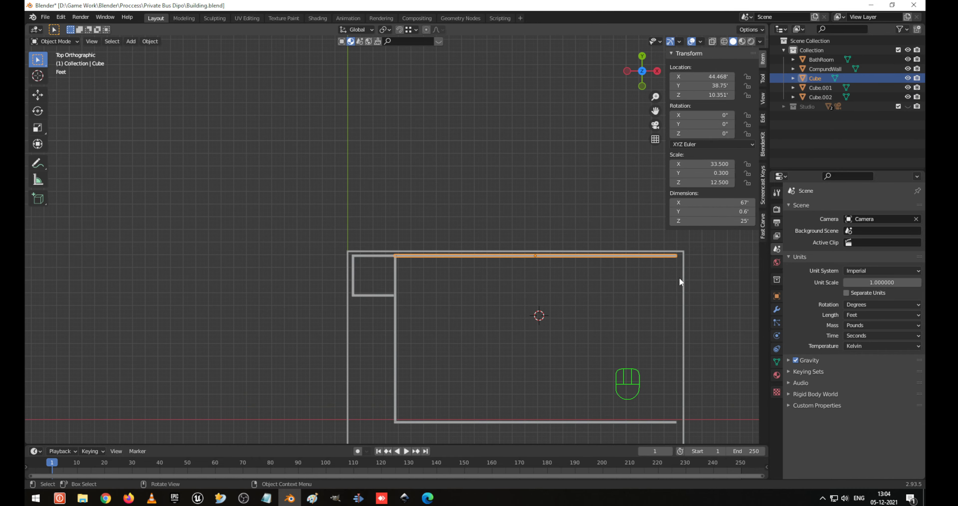
{"action": "middle_click_drag", "start_coordinate": [638, 276], "coordinate": [548, 269], "text": "shift"}
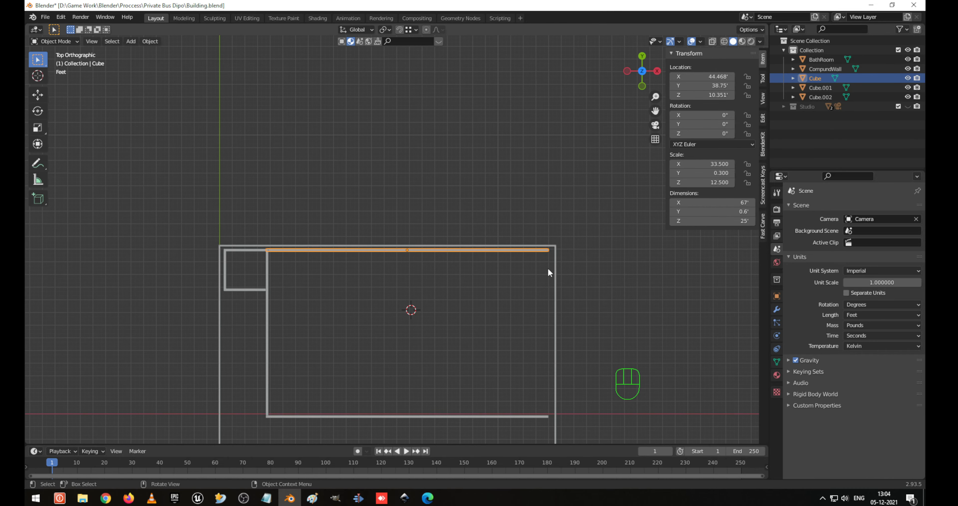
{"action": "left_click", "coordinate": [269, 318]}
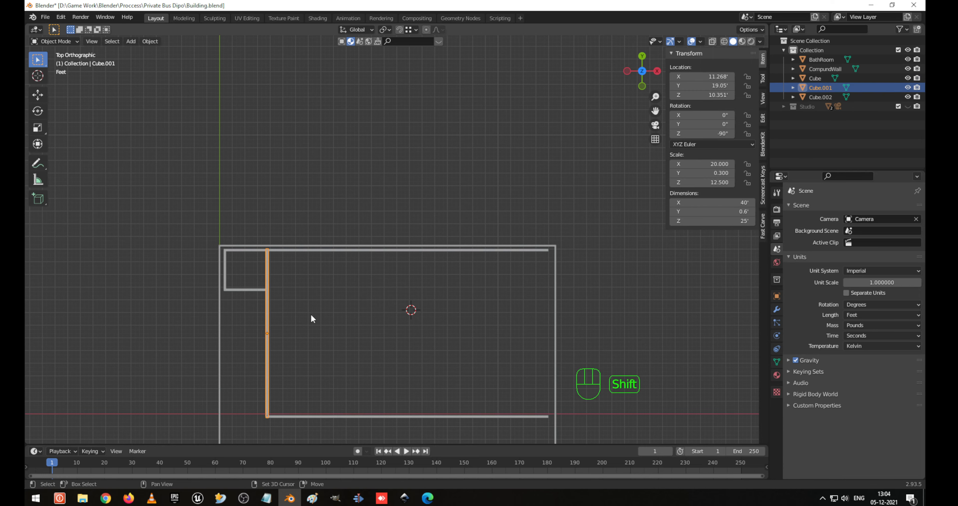
{"action": "scroll", "coordinate": [311, 316], "scroll_direction": "down", "scroll_amount": 2}
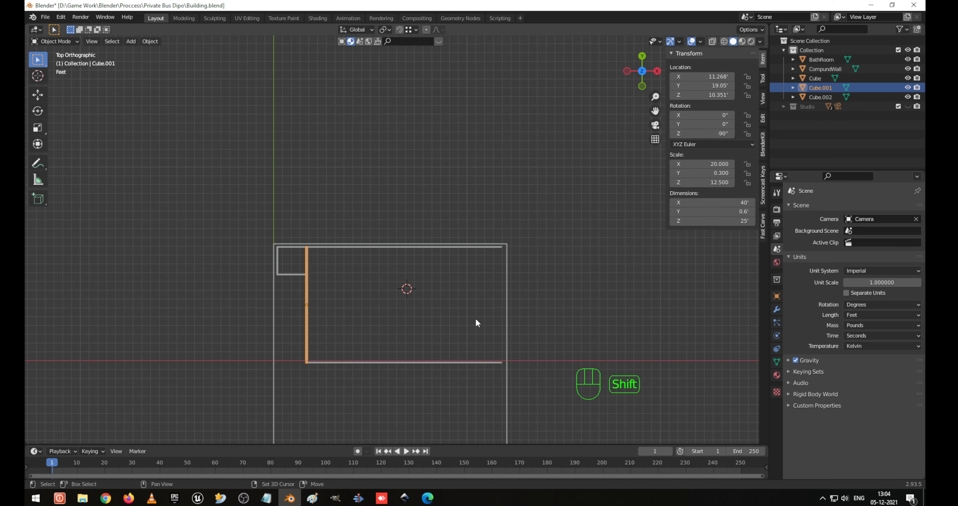
{"action": "middle_click_drag", "start_coordinate": [476, 318], "coordinate": [429, 281], "text": "shift"}
{"action": "scroll", "coordinate": [429, 281], "scroll_direction": "up", "scroll_amount": 1}
{"action": "scroll", "coordinate": [430, 282], "scroll_direction": "up", "scroll_amount": 1}
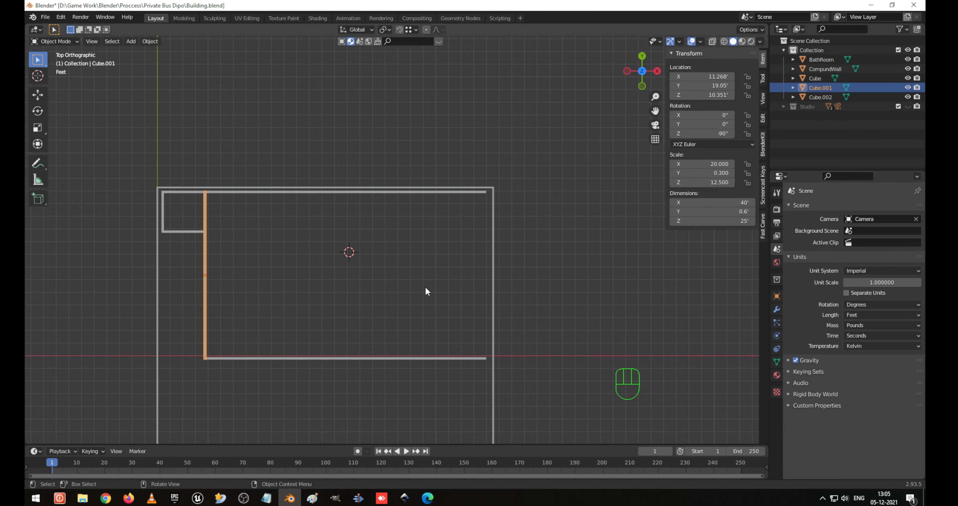
{"action": "left_click", "coordinate": [722, 203]}
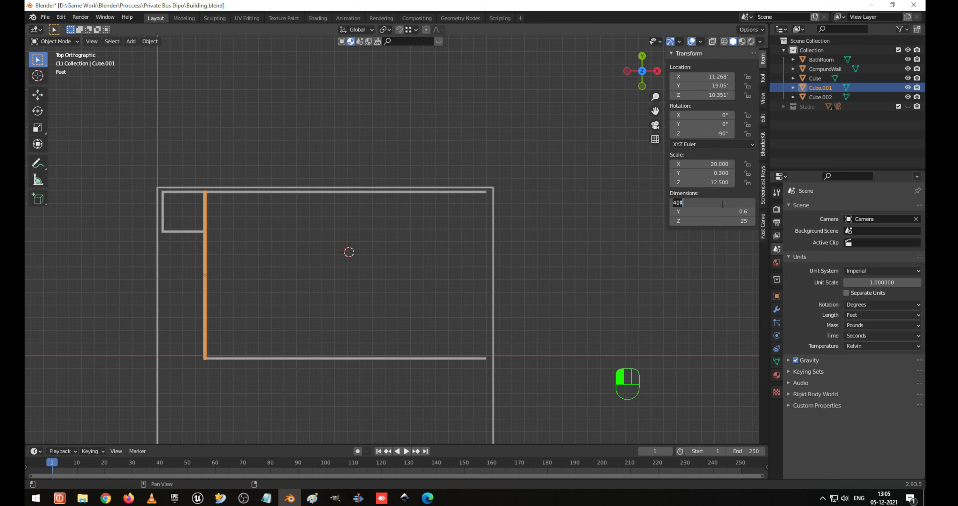
{"action": "type", "text": "68"}
{"action": "key", "text": "Tab"}
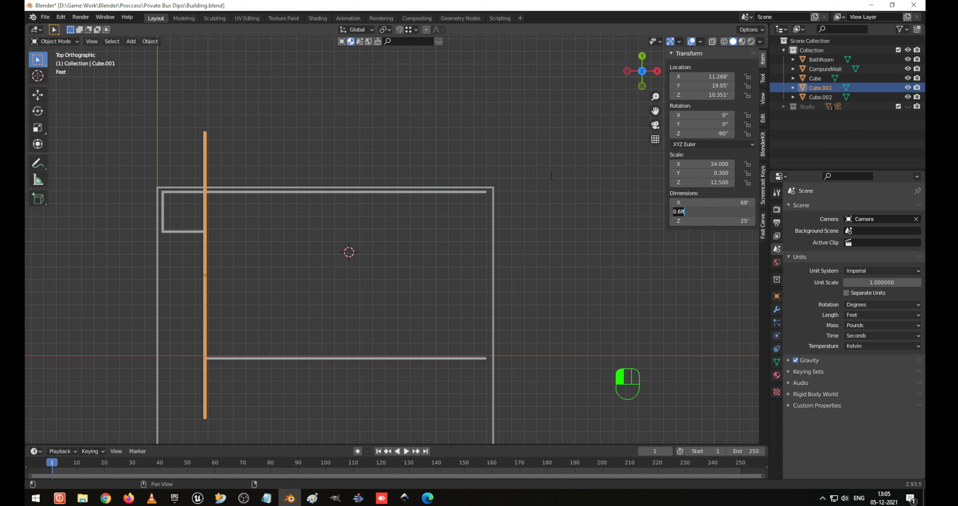
Check the upper wall's length and set the side wall's X dimension to 67 ft to match.
{"action": "left_click", "coordinate": [412, 201]}
{"action": "left_click", "coordinate": [414, 192]}
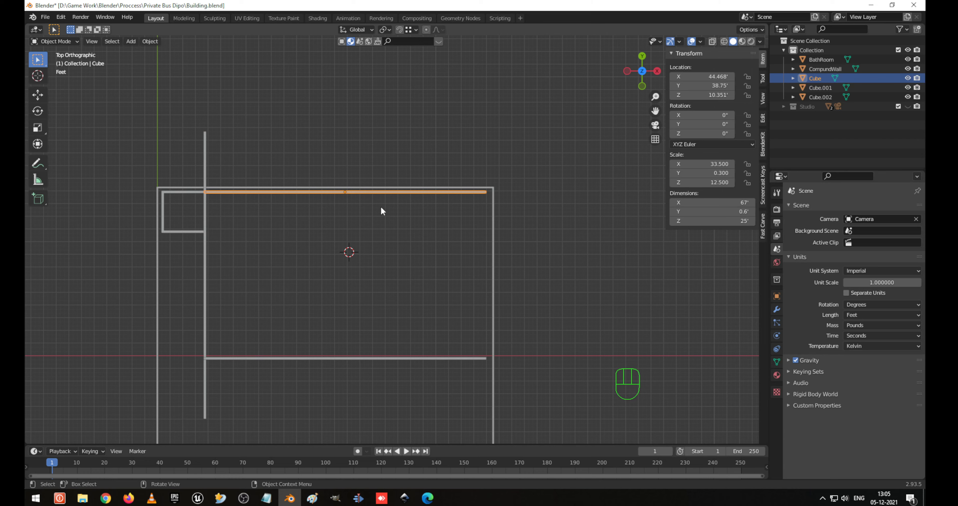
{"action": "left_click", "coordinate": [204, 264]}
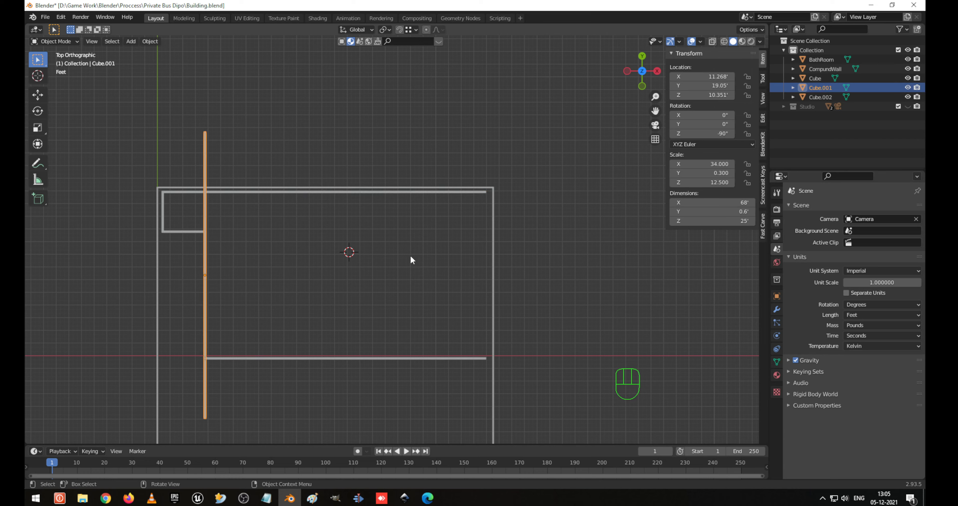
{"action": "left_click", "coordinate": [741, 202]}
{"action": "type", "text": "67"}
{"action": "key", "text": "Return"}
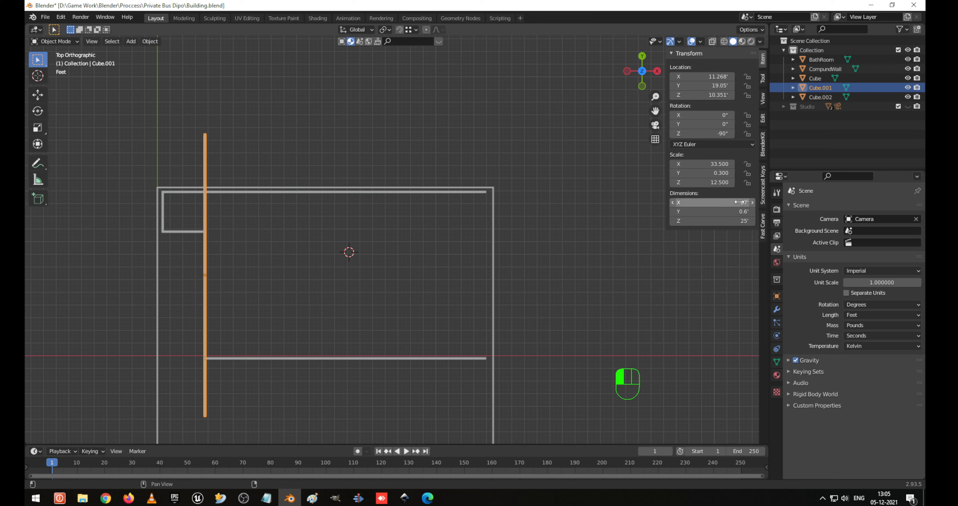
Move the side wall along Y, snapping its upper end to the bathroom's upper corner.
{"action": "left_click", "coordinate": [230, 259]}
{"action": "left_click", "coordinate": [206, 274]}
{"action": "key", "text": "g"}
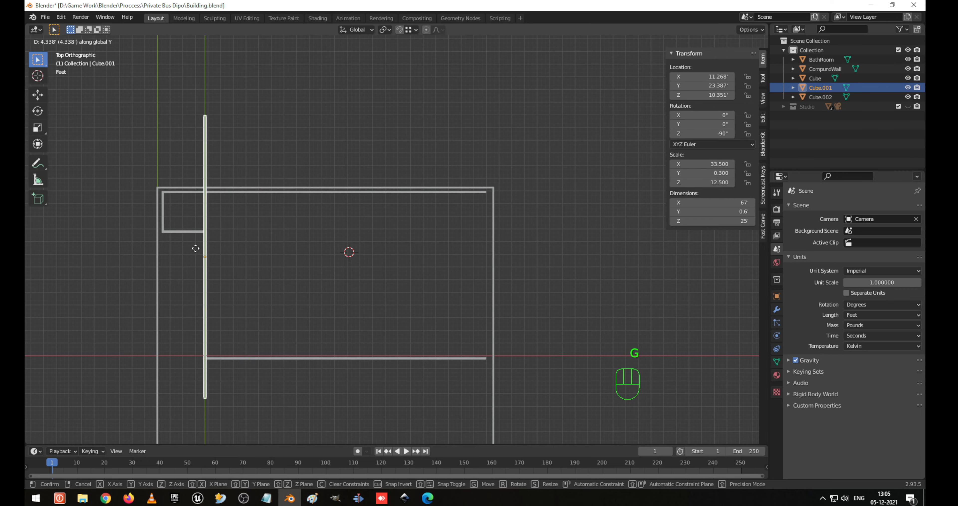
{"action": "left_click", "coordinate": [204, 191], "text": "ctrl"}
Compare the side wall with the lower horizontal wall and set the side wall's X dimension to 50 ft.
{"action": "left_click", "coordinate": [224, 357]}
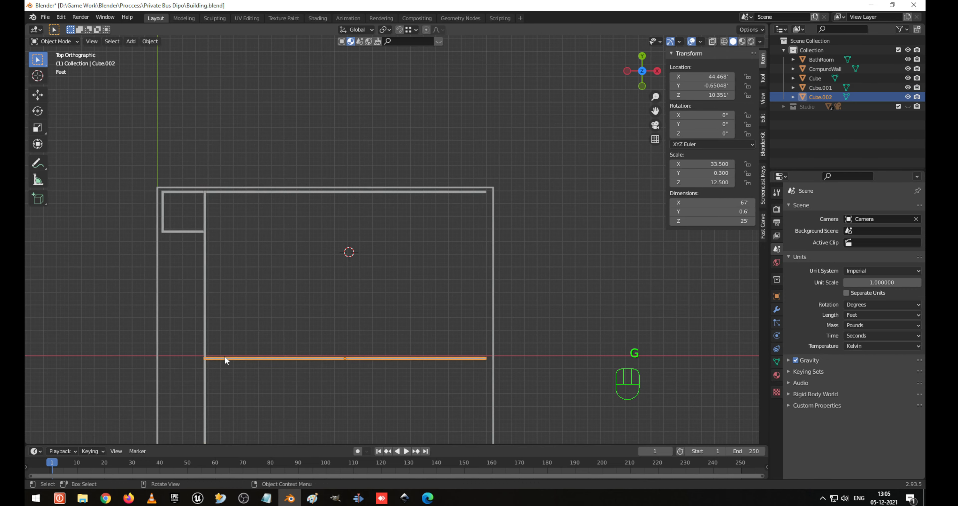
{"action": "scroll", "coordinate": [236, 364], "scroll_direction": "down", "scroll_amount": 2}
{"action": "middle_click_drag", "start_coordinate": [258, 353], "coordinate": [327, 325], "text": "shift"}
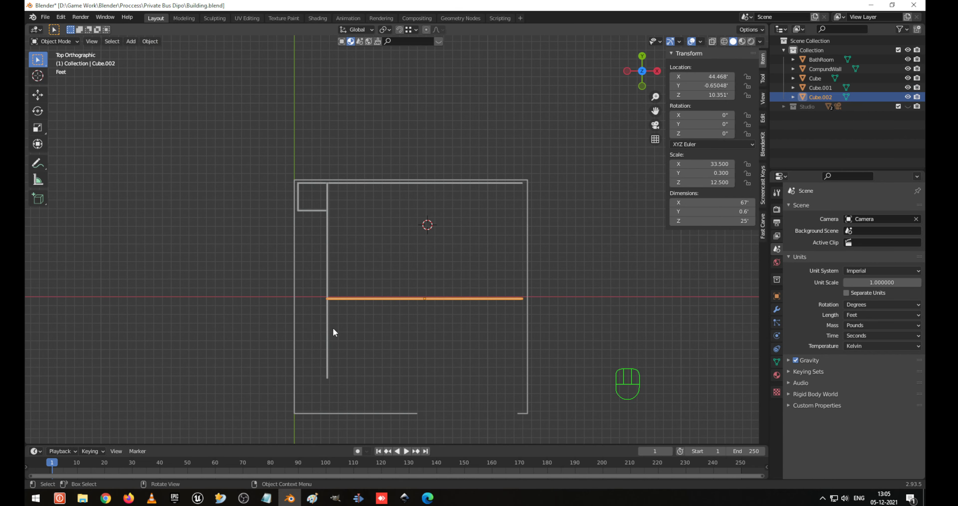
{"action": "left_click", "coordinate": [326, 334]}
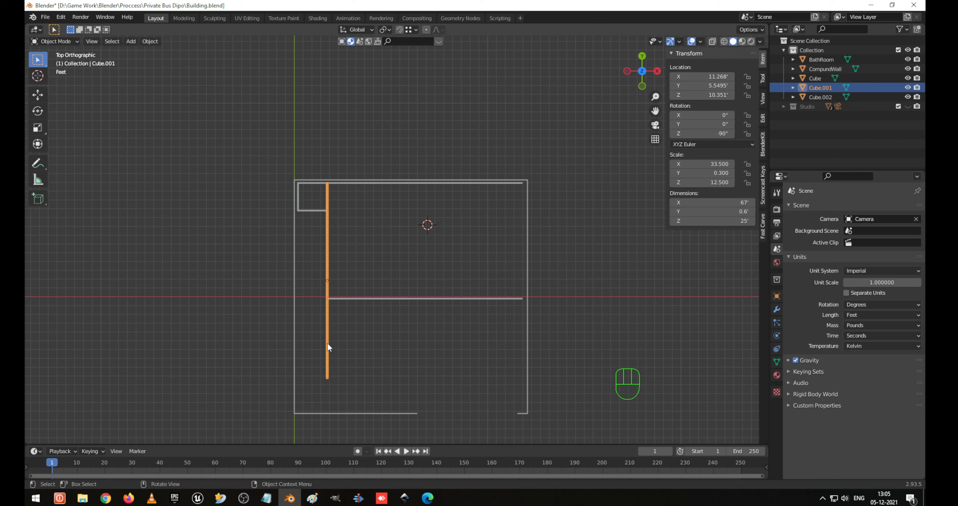
{"action": "left_click", "coordinate": [736, 204]}
{"action": "type", "text": "50"}
{"action": "key", "text": "Return"}
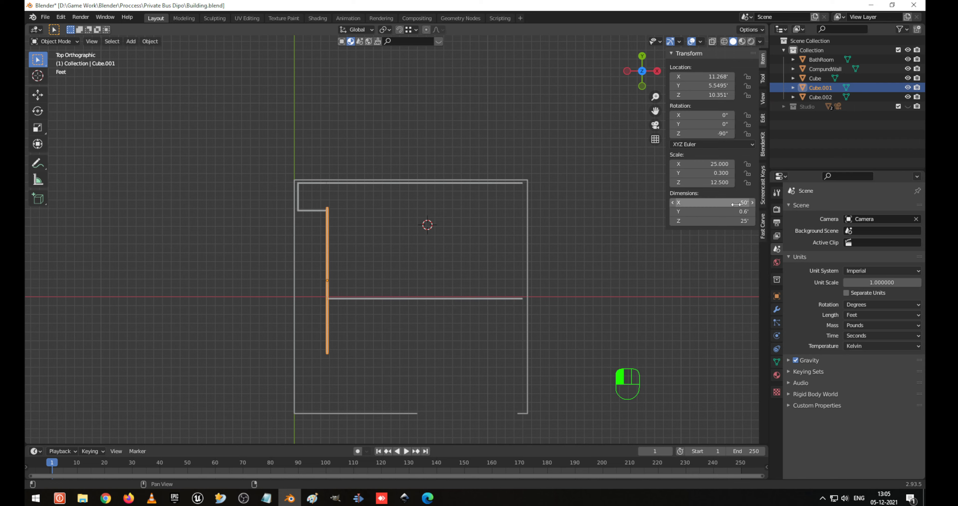
{"action": "scroll", "coordinate": [291, 224], "scroll_direction": "up", "scroll_amount": 4}
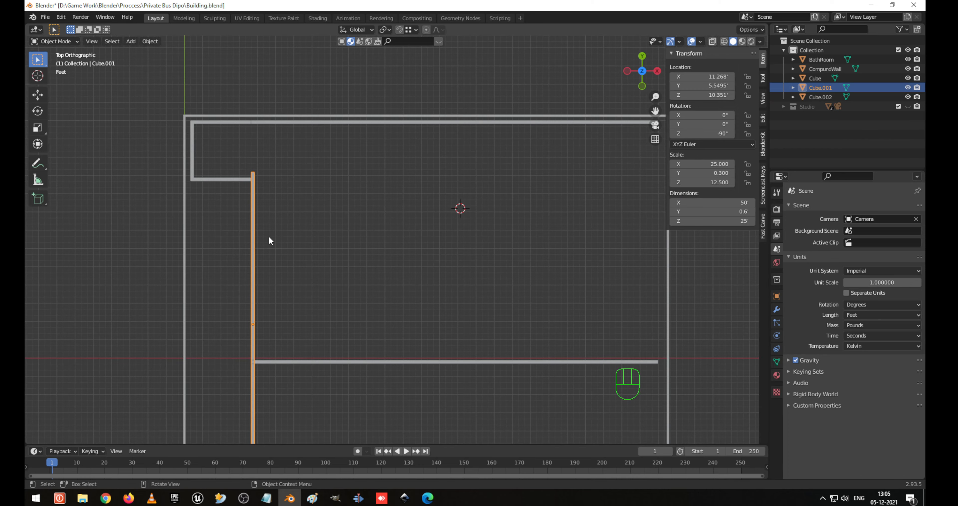
Snap the side wall's upper end to the upper wall along Y and set its X dimension to 40 ft.
{"action": "key", "text": "g"}
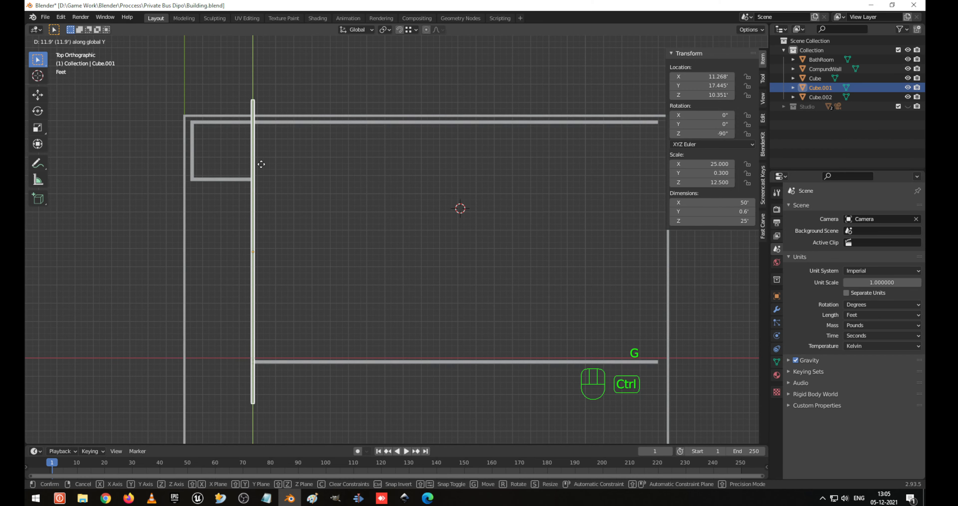
{"action": "left_click", "coordinate": [260, 121]}
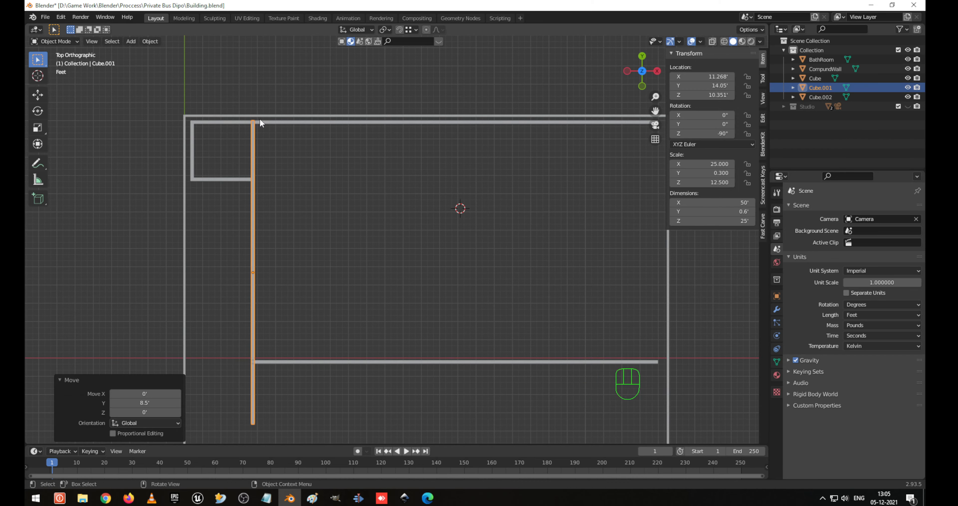
{"action": "scroll", "coordinate": [297, 320], "scroll_direction": "down", "scroll_amount": 5}
{"action": "scroll", "coordinate": [335, 327], "scroll_direction": "up", "scroll_amount": 1}
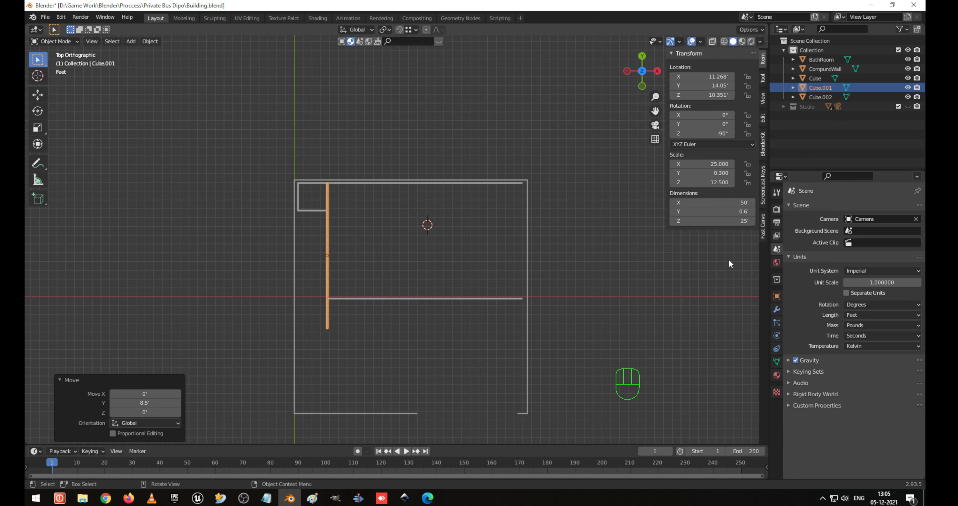
{"action": "left_click", "coordinate": [731, 202]}
{"action": "type", "text": "40"}
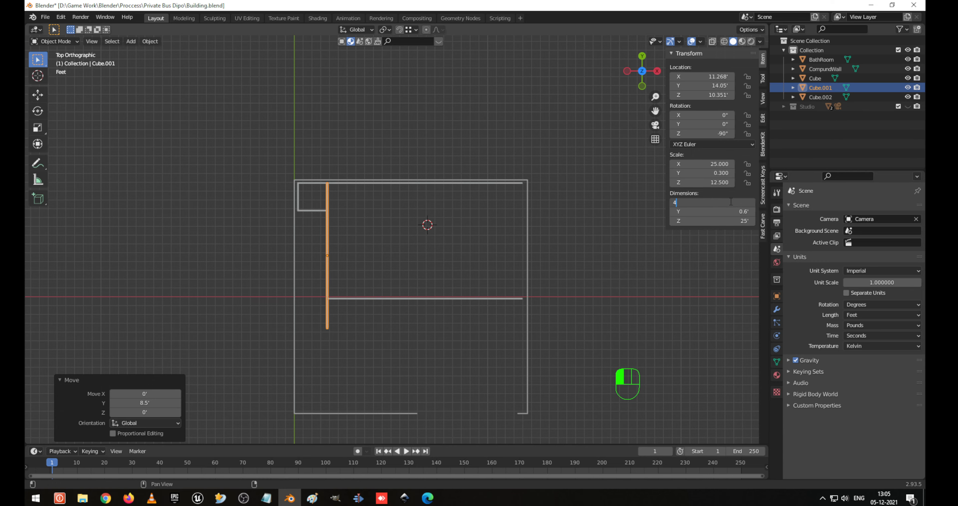
{"action": "key", "text": "Return"}
{"action": "scroll", "coordinate": [335, 268], "scroll_direction": "up", "scroll_amount": 1}
{"action": "scroll", "coordinate": [320, 256], "scroll_direction": "up", "scroll_amount": 1}
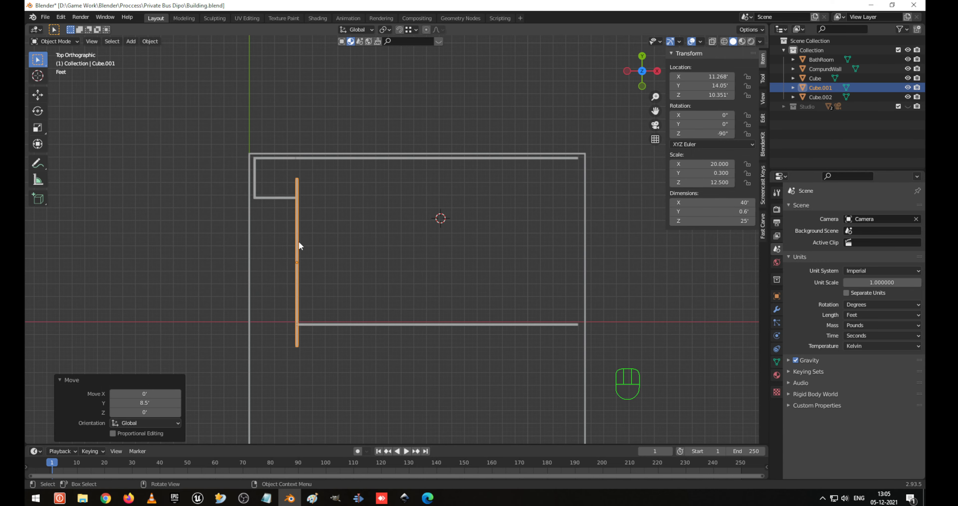
Move the shortened side wall 5 ft along Y, snapping its upper end to the upper wall's outer edge, and inspect the corners.
{"action": "key", "text": "g"}
{"action": "key", "text": "y"}
{"action": "key", "text": "ctrl"}
{"action": "mouse_move", "coordinate": [298, 158]}
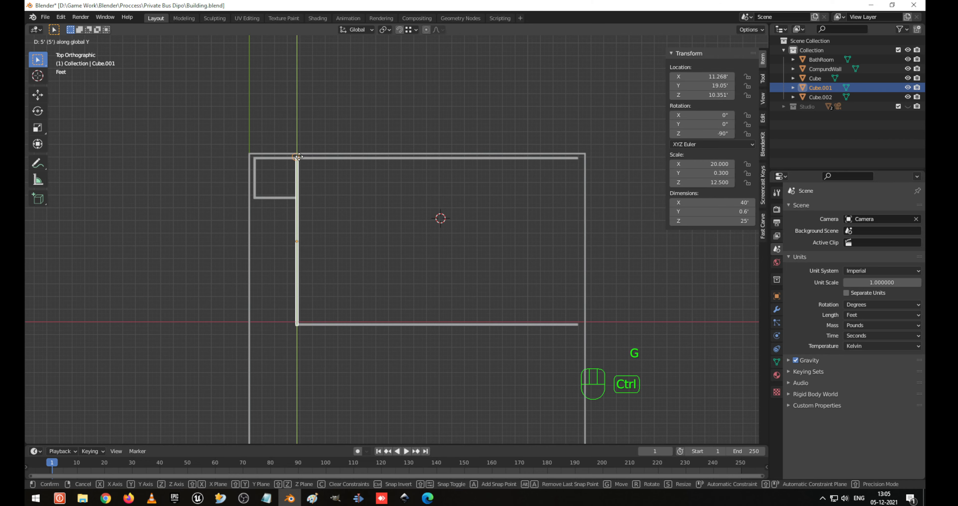
{"action": "left_click", "coordinate": [299, 156], "text": "ctrl"}
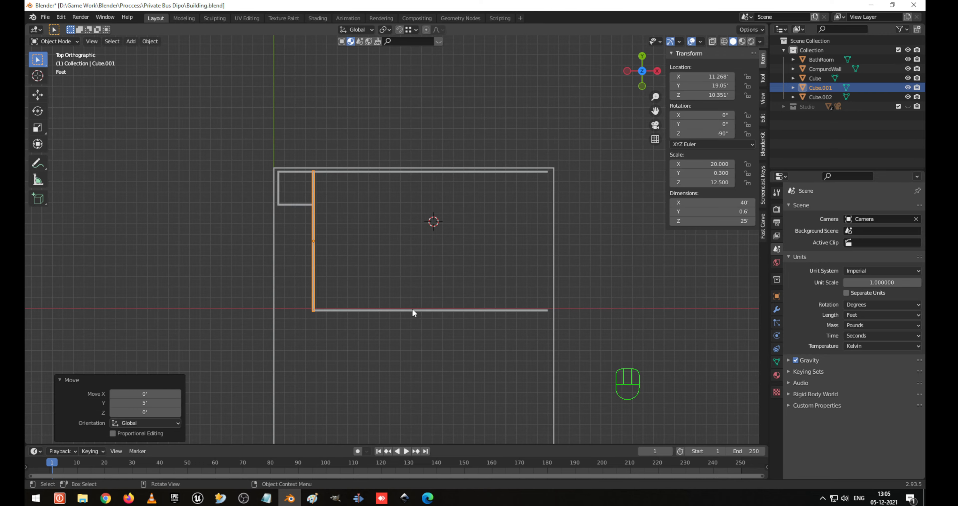
{"action": "middle_click_drag", "start_coordinate": [413, 308], "coordinate": [420, 266]}
{"action": "scroll", "coordinate": [374, 305], "scroll_direction": "up", "scroll_amount": 3}
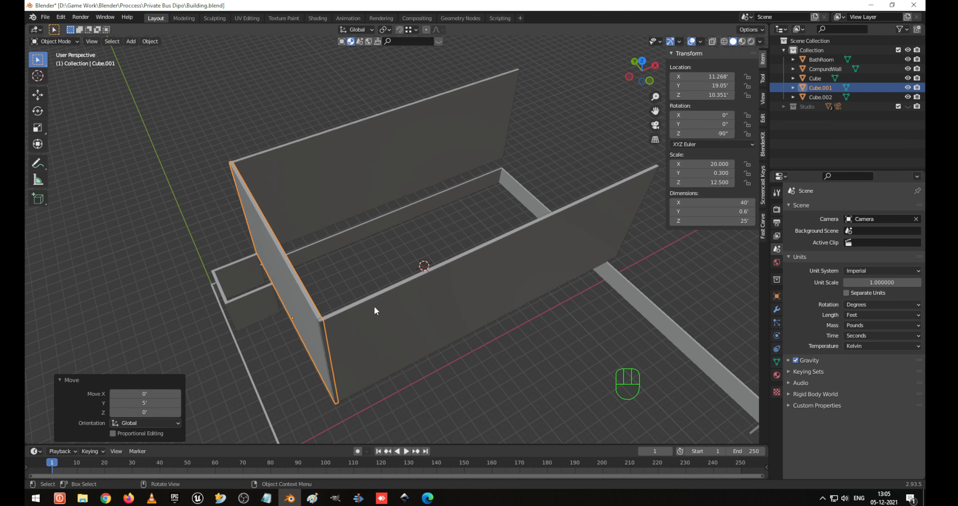
{"action": "middle_click_drag", "start_coordinate": [332, 343], "coordinate": [361, 290], "text": "shift"}
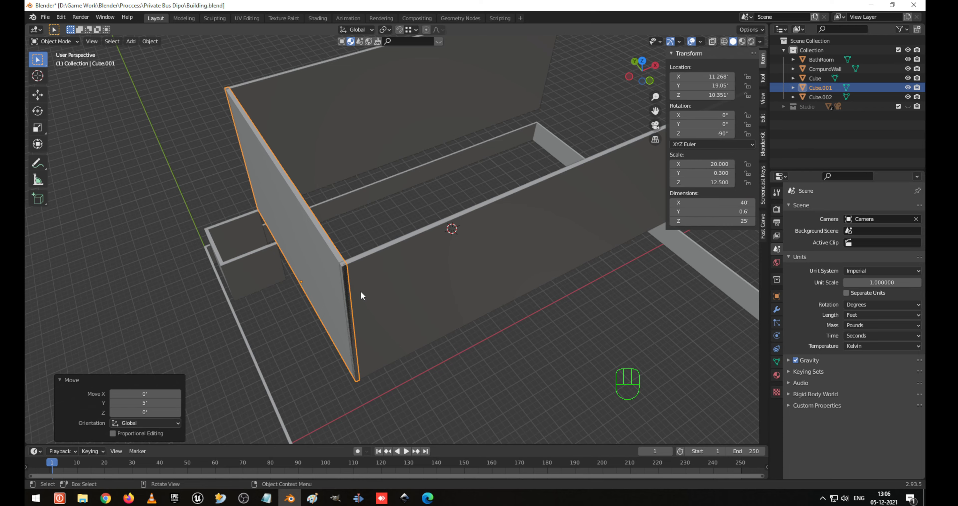
Duplicate the side wall 66.4 ft along X, snapping the copy to the far ends of the upper and lower walls.
{"action": "key", "text": "KP_7"}
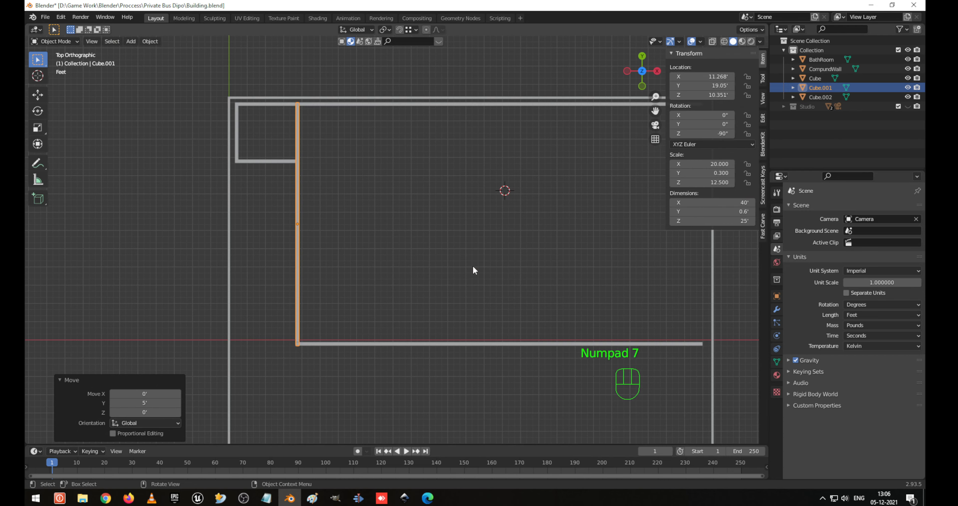
{"action": "scroll", "coordinate": [469, 253], "scroll_direction": "down", "scroll_amount": 2}
{"action": "middle_click_drag", "start_coordinate": [603, 248], "coordinate": [471, 223], "text": "shift"}
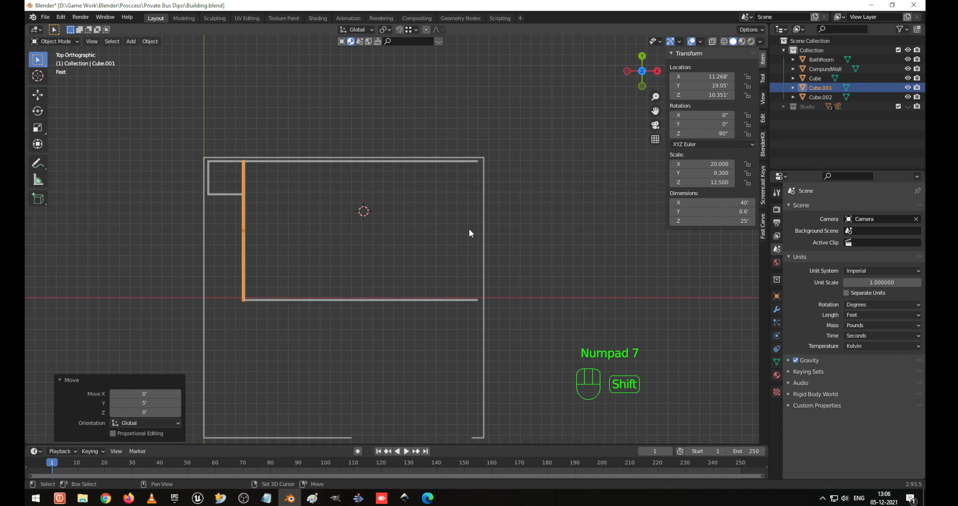
{"action": "key", "text": "shift+d"}
{"action": "key", "text": "x"}
{"action": "left_click", "coordinate": [473, 173], "text": "ctrl"}
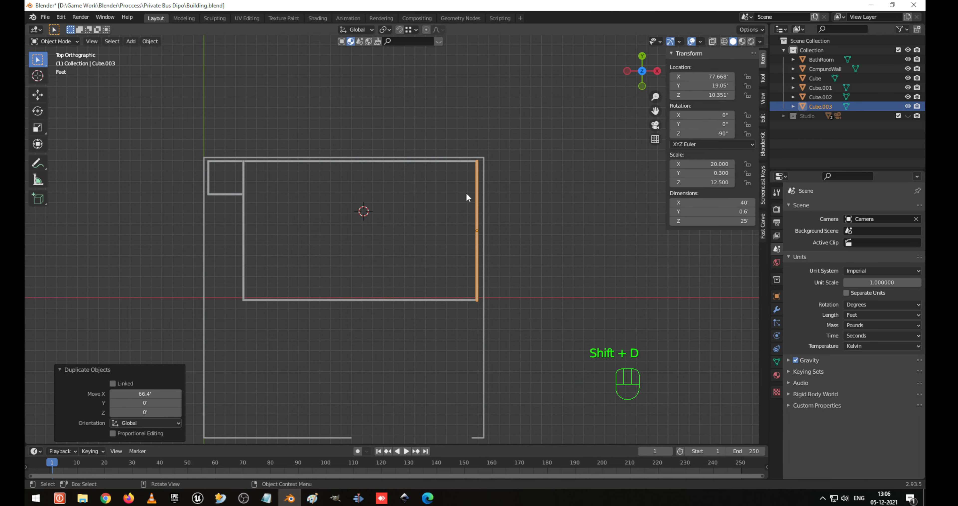
Open the duplicated side wall and the lower wall together in Edit Mode with vertex selection and wireframe display.
{"action": "middle_click_drag", "start_coordinate": [473, 173], "coordinate": [465, 255], "text": "shift"}
{"action": "scroll", "coordinate": [437, 232], "scroll_direction": "up", "scroll_amount": 4}
{"action": "scroll", "coordinate": [438, 232], "scroll_direction": "up", "scroll_amount": 1}
{"action": "middle_click_drag", "start_coordinate": [510, 178], "coordinate": [461, 210], "text": "shift"}
{"action": "scroll", "coordinate": [461, 255], "scroll_direction": "up", "scroll_amount": 5}
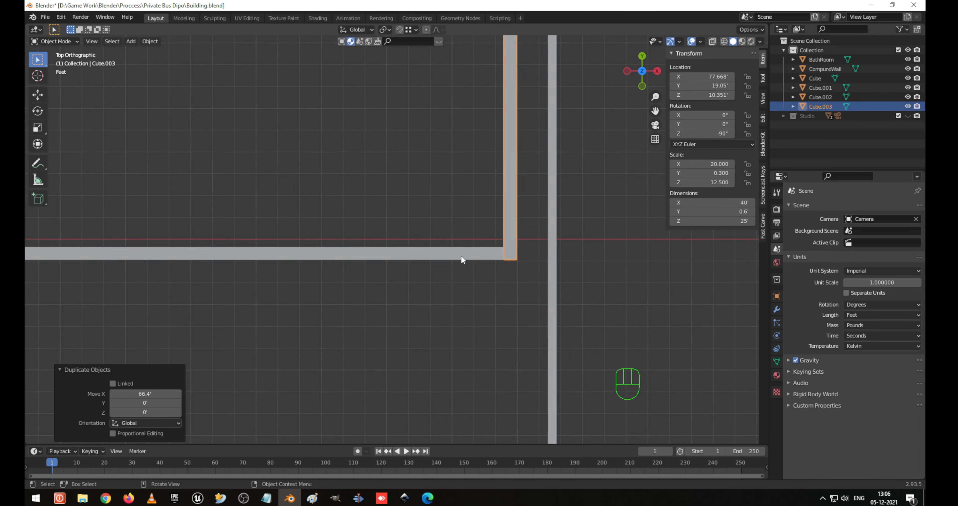
{"action": "middle_click_drag", "start_coordinate": [520, 249], "coordinate": [401, 296], "text": "shift"}
{"action": "scroll", "coordinate": [478, 296], "scroll_direction": "up", "scroll_amount": 1}
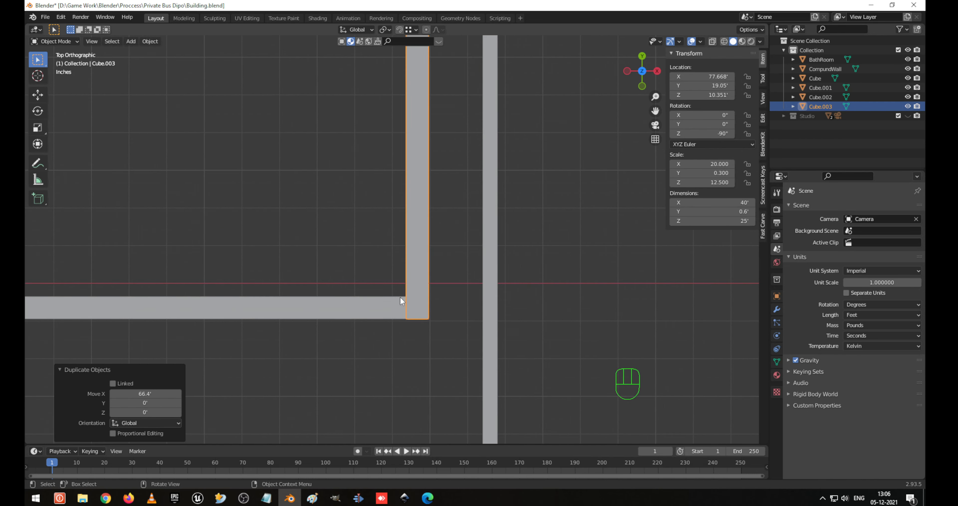
{"action": "left_click", "coordinate": [343, 305], "text": "shift"}
{"action": "key", "text": "Tab"}
{"action": "key", "text": "1"}
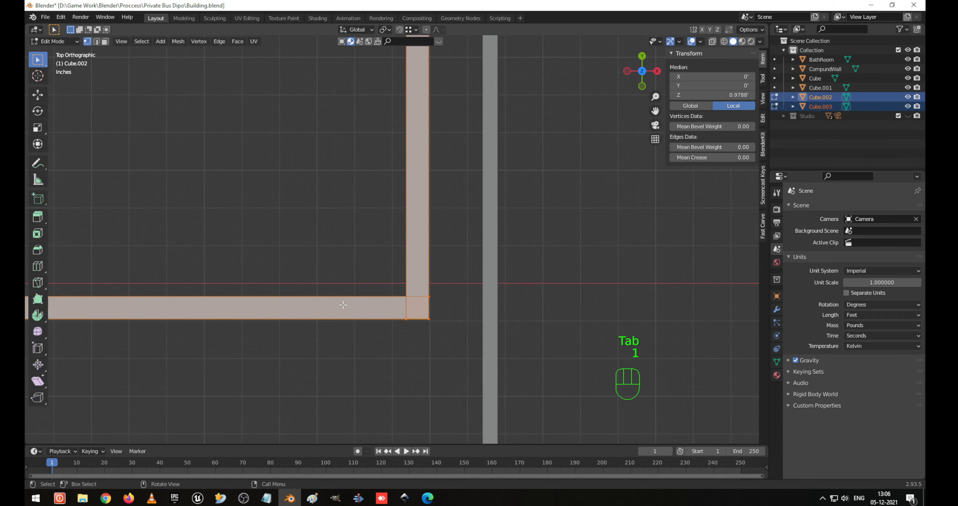
{"action": "key", "text": "shift+z"}
Miter their shared corner by snapping the lower wall's inner vertices -0.6 ft along X and the side wall's 0.6 ft along Y.
{"action": "scroll", "coordinate": [394, 289], "scroll_direction": "up", "scroll_amount": 3}
{"action": "scroll", "coordinate": [394, 288], "scroll_direction": "up", "scroll_amount": 1}
{"action": "left_click_drag", "start_coordinate": [469, 344], "coordinate": [446, 369]}
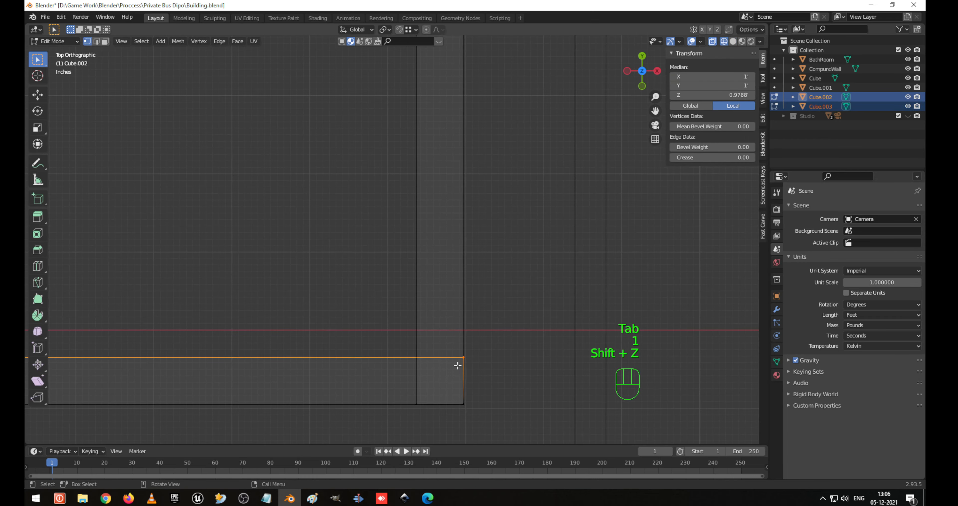
{"action": "key", "text": "g"}
{"action": "key", "text": "x"}
{"action": "left_click", "coordinate": [417, 396], "text": "ctrl"}
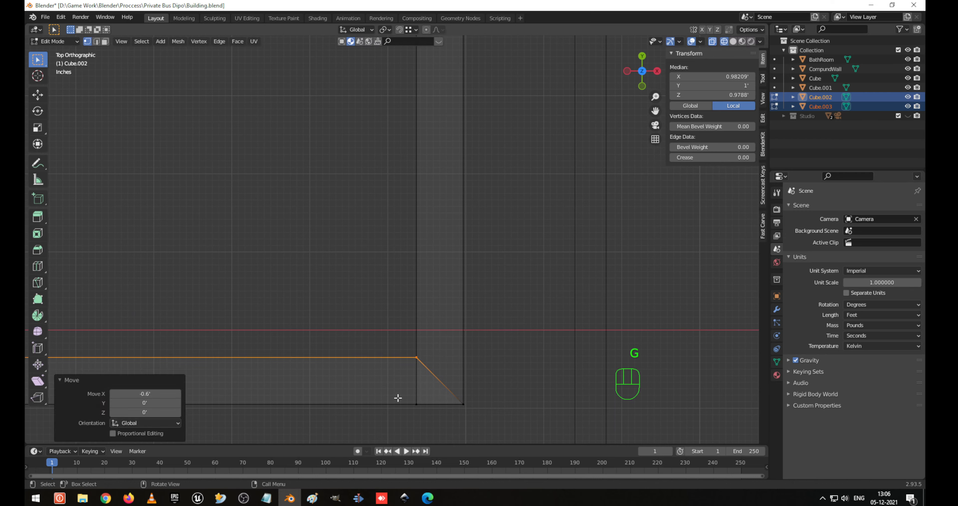
{"action": "left_click", "coordinate": [443, 423]}
{"action": "key", "text": "g"}
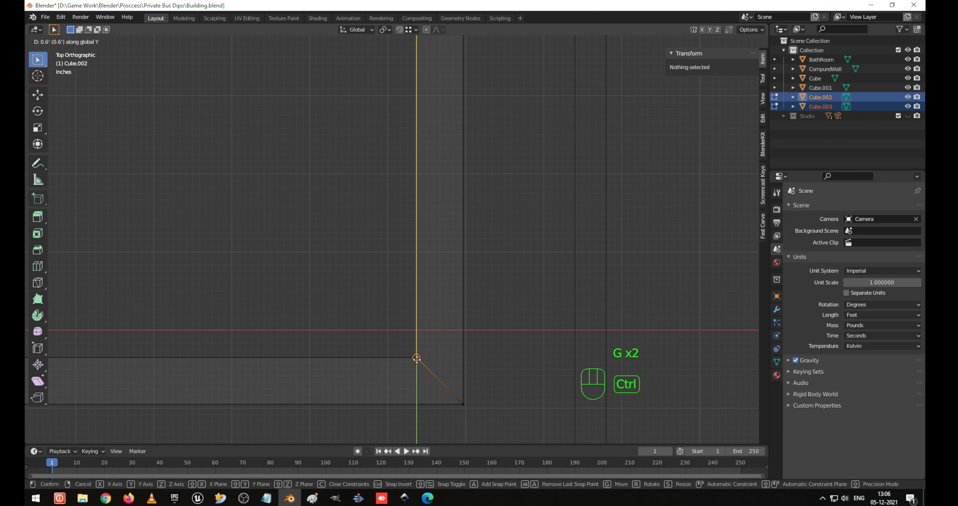
{"action": "left_click", "coordinate": [418, 356], "text": "ctrl"}
Delete the two coincident mitered end faces where the duplicated side wall meets the lower wall.
{"action": "scroll", "coordinate": [419, 357], "scroll_direction": "down", "scroll_amount": 7}
{"action": "middle_click_drag", "start_coordinate": [355, 201], "coordinate": [398, 205], "text": "shift"}
{"action": "scroll", "coordinate": [465, 249], "scroll_direction": "up", "scroll_amount": 7}
{"action": "middle_click_drag", "start_coordinate": [469, 251], "coordinate": [480, 323], "text": "shift"}
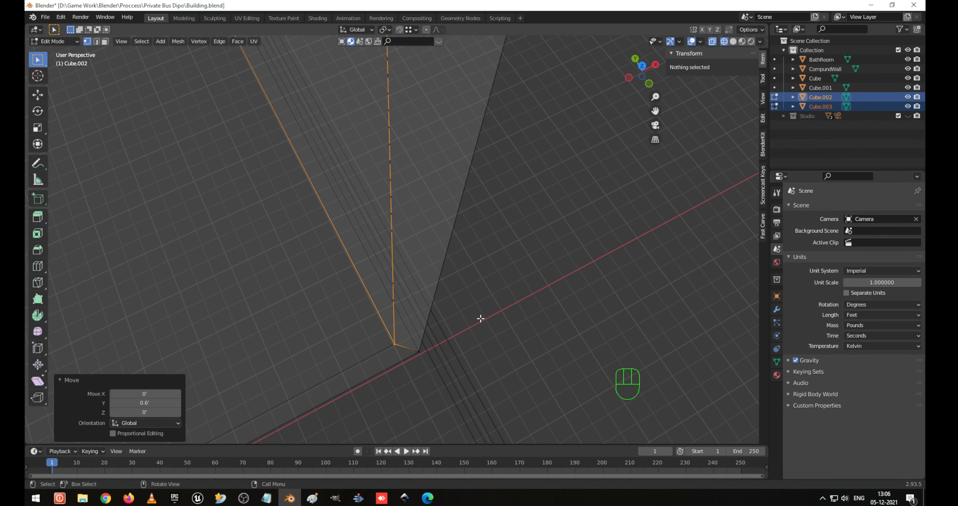
{"action": "middle_click_drag", "start_coordinate": [400, 216], "coordinate": [419, 236], "text": "shift"}
{"action": "key", "text": "3"}
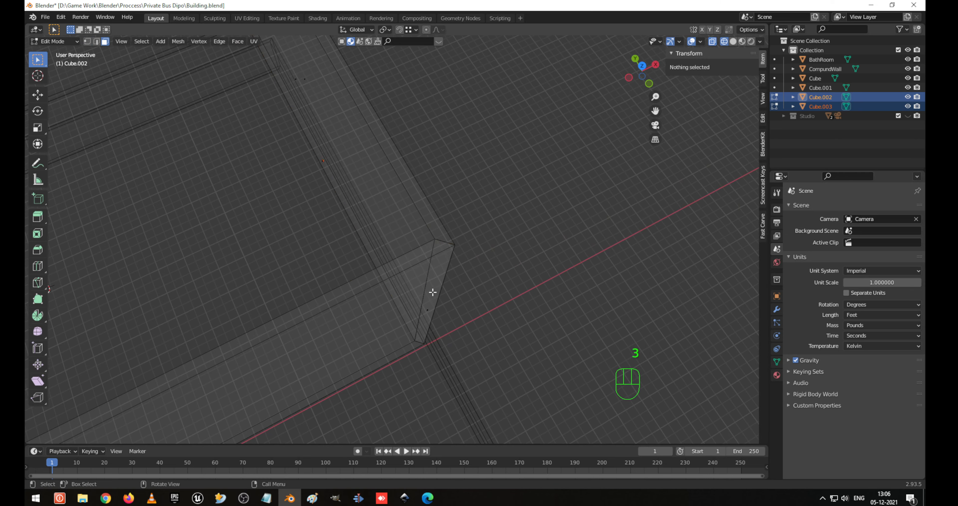
{"action": "left_click", "coordinate": [429, 311]}
{"action": "key", "text": "x"}
{"action": "key", "text": "f"}
{"action": "left_click", "coordinate": [429, 312]}
{"action": "key", "text": "x"}
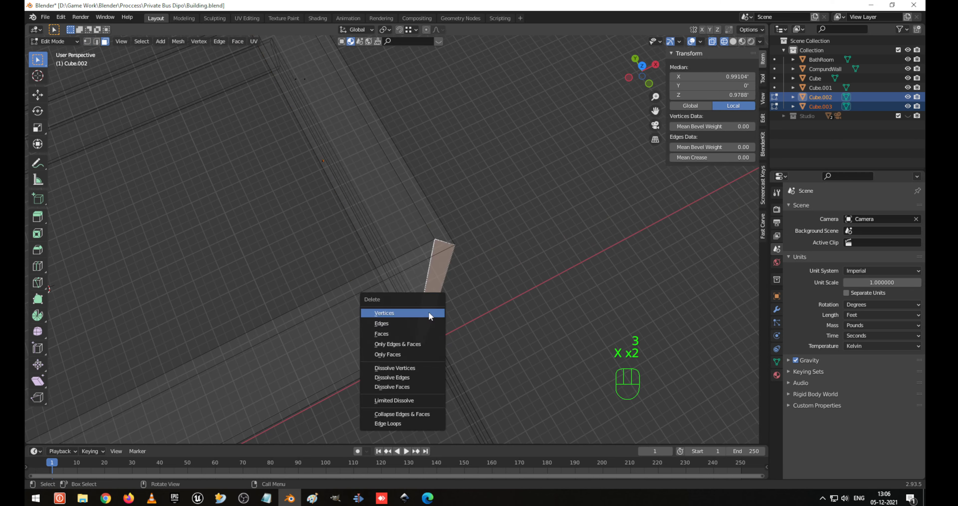
{"action": "key", "text": "f"}
Open the bathroom-side wall and the lower wall together in Edit Mode and frame their shared corner vertices from the top.
{"action": "scroll", "coordinate": [386, 277], "scroll_direction": "down", "scroll_amount": 3}
{"action": "middle_click_drag", "start_coordinate": [273, 248], "coordinate": [531, 196], "text": "shift"}
{"action": "scroll", "coordinate": [513, 217], "scroll_direction": "down", "scroll_amount": 4}
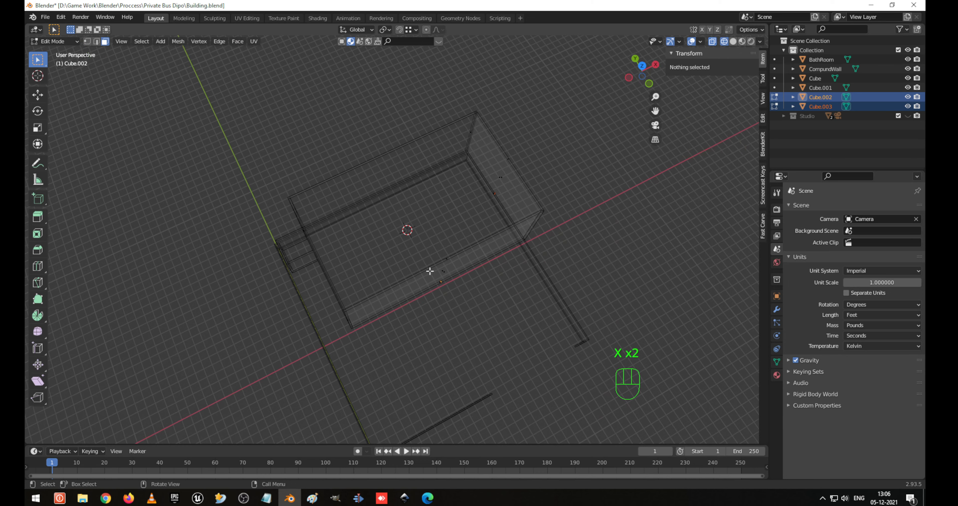
{"action": "key", "text": "Tab"}
{"action": "left_click", "coordinate": [336, 291]}
{"action": "left_click", "coordinate": [361, 309], "text": "shift"}
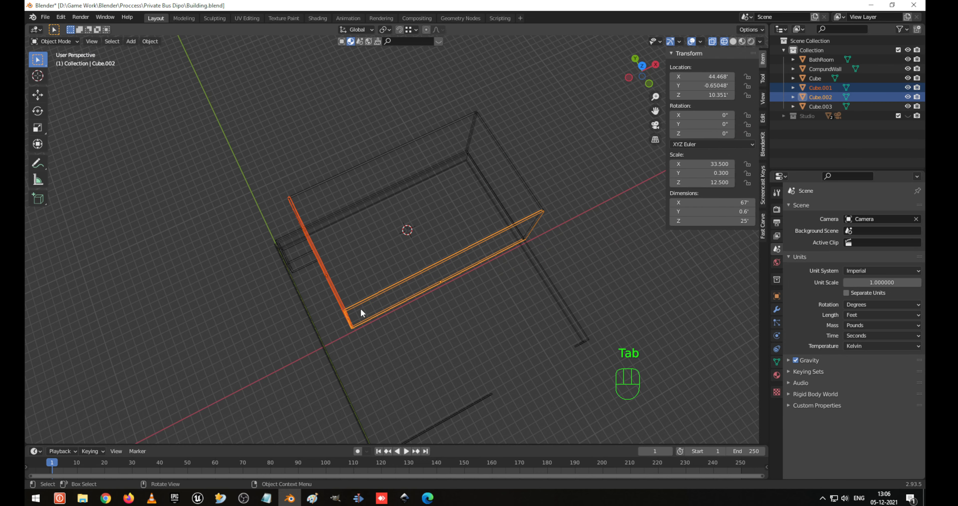
{"action": "key", "text": "Tab"}
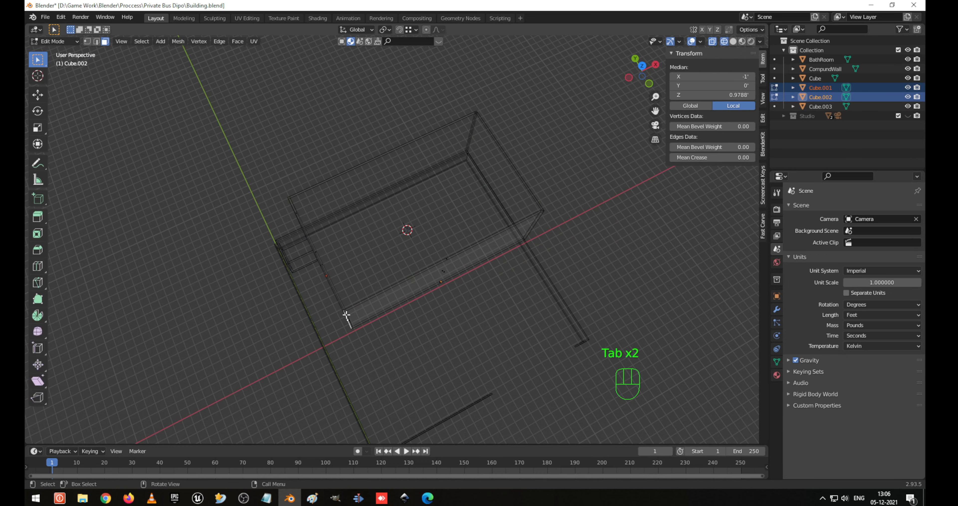
{"action": "key", "text": "KP_Decimal"}
{"action": "key", "text": "1"}
{"action": "left_click_drag", "start_coordinate": [403, 176], "coordinate": [417, 188]}
{"action": "key", "text": "KP_Decimal"}
{"action": "key", "text": "KP_7"}
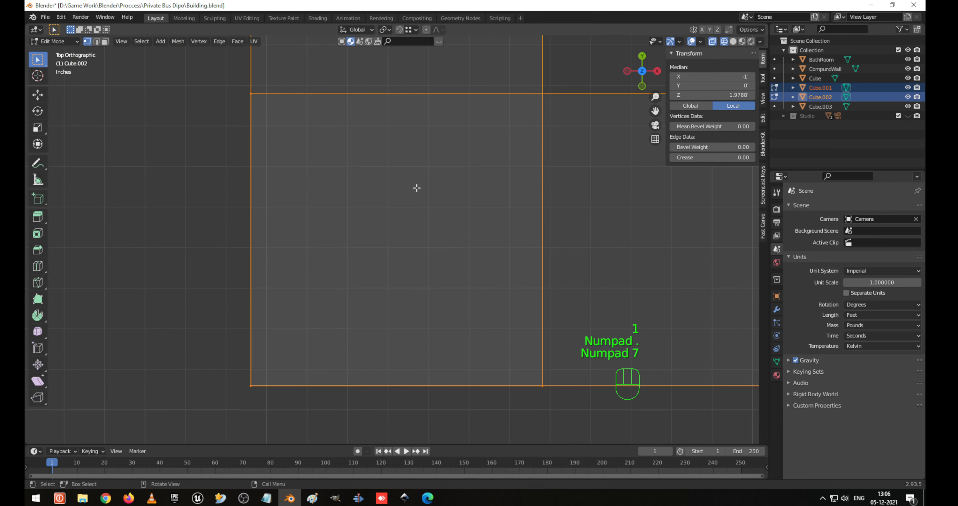
Miter this corner by snapping the lower wall's inner vertices along X and the side wall's inner vertices 0.6 ft along Y.
{"action": "scroll", "coordinate": [494, 293], "scroll_direction": "down", "scroll_amount": 3}
{"action": "left_click", "coordinate": [440, 218]}
{"action": "left_click_drag", "start_coordinate": [294, 125], "coordinate": [357, 176]}
{"action": "key", "text": "g"}
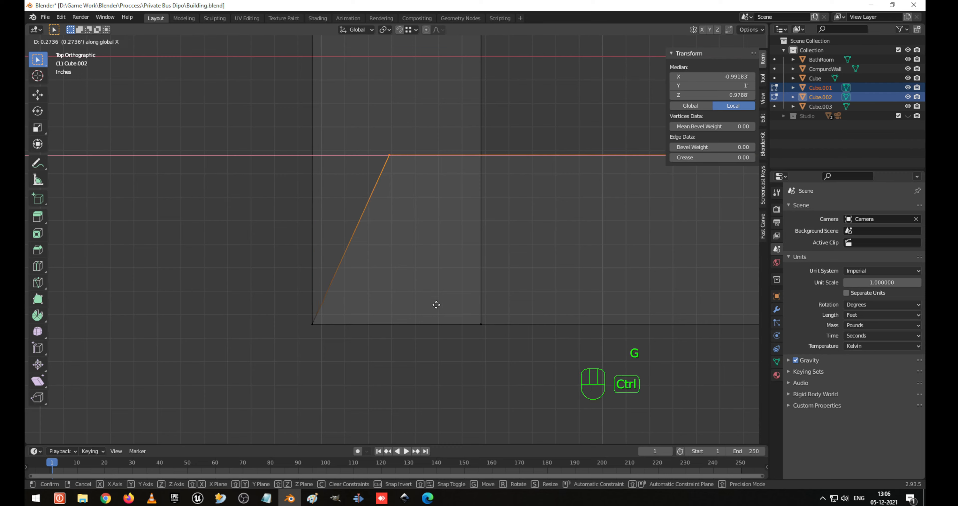
{"action": "left_click", "coordinate": [477, 326], "text": "ctrl"}
{"action": "left_click_drag", "start_coordinate": [469, 295], "coordinate": [519, 354]}
{"action": "key", "text": "g"}
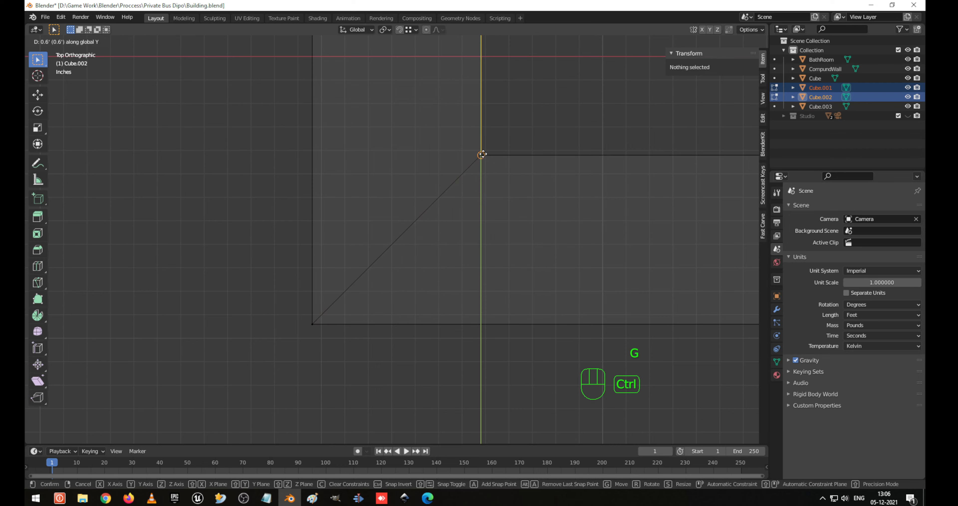
{"action": "left_click", "coordinate": [482, 157], "text": "ctrl"}
Delete the two coincident mitered end faces between the bathroom-side wall and the lower wall, and leave Edit Mode.
{"action": "scroll", "coordinate": [484, 176], "scroll_direction": "down", "scroll_amount": 8}
{"action": "middle_click_drag", "start_coordinate": [449, 221], "coordinate": [434, 171]}
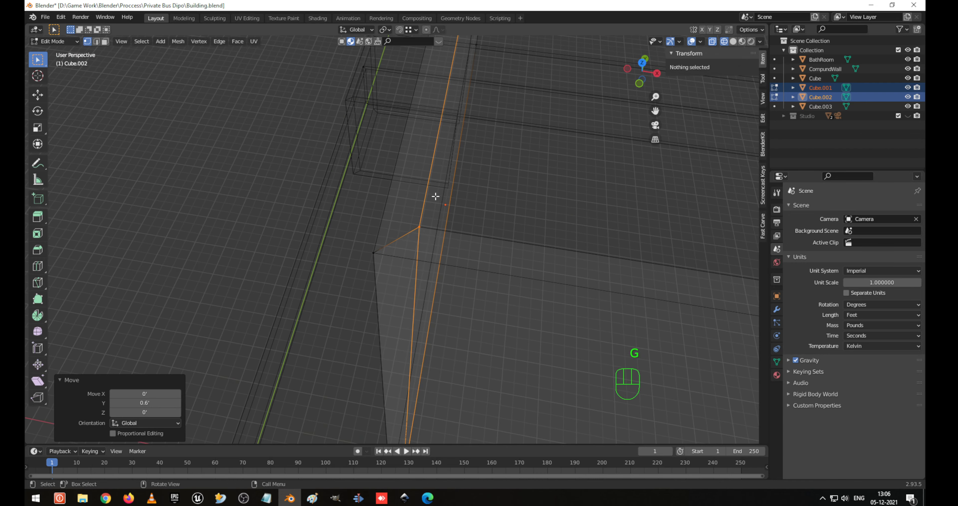
{"action": "key", "text": "3"}
{"action": "middle_click_drag", "start_coordinate": [438, 207], "coordinate": [415, 215], "text": "shift"}
{"action": "left_click", "coordinate": [387, 301]}
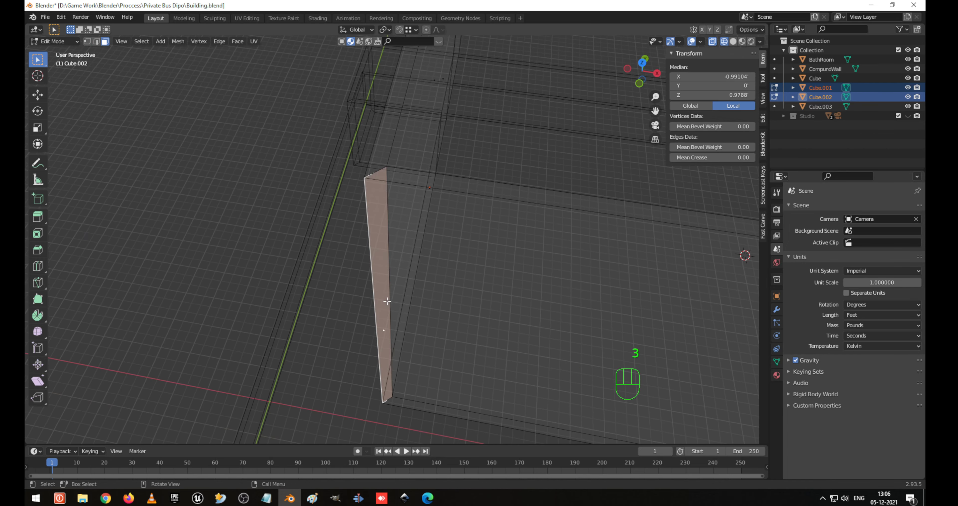
{"action": "key", "text": "x"}
{"action": "key", "text": "f"}
{"action": "left_click", "coordinate": [385, 315]}
{"action": "key", "text": "x"}
{"action": "key", "text": "f"}
{"action": "middle_click_drag", "start_coordinate": [454, 152], "coordinate": [467, 180], "text": "shift"}
{"action": "key", "text": "Tab"}
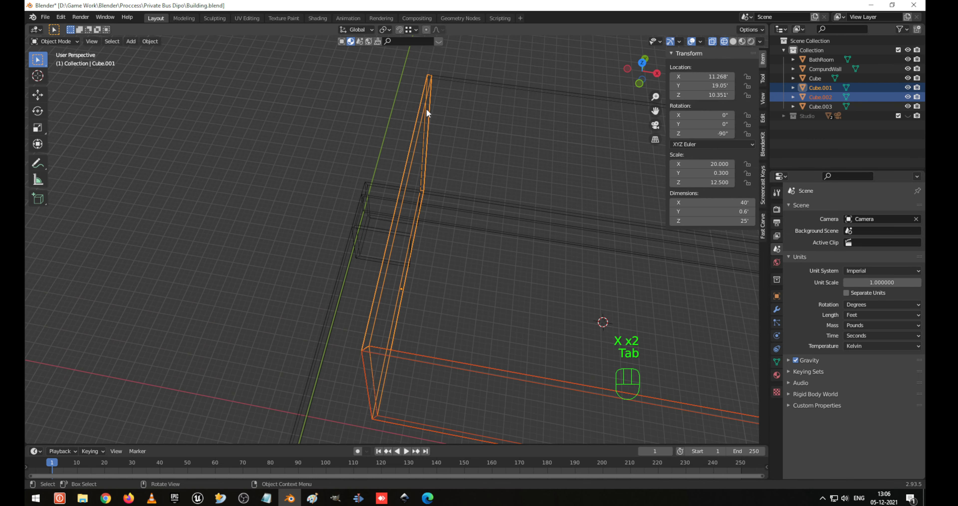
Open the bathroom-side wall and the upper wall together in Edit Mode and frame their shared corner vertices from the top.
{"action": "left_click", "coordinate": [453, 82]}
{"action": "left_click", "coordinate": [423, 104], "text": "shift"}
{"action": "left_click", "coordinate": [413, 113], "text": "shift"}
{"action": "left_click", "coordinate": [447, 86], "text": "shift"}
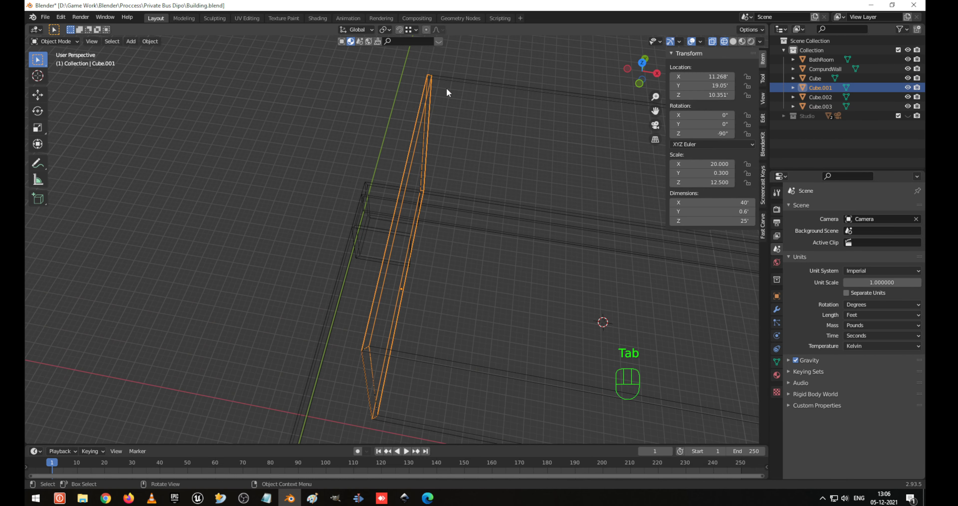
{"action": "left_click", "coordinate": [450, 84], "text": "shift"}
{"action": "key", "text": "Tab"}
{"action": "key", "text": "1"}
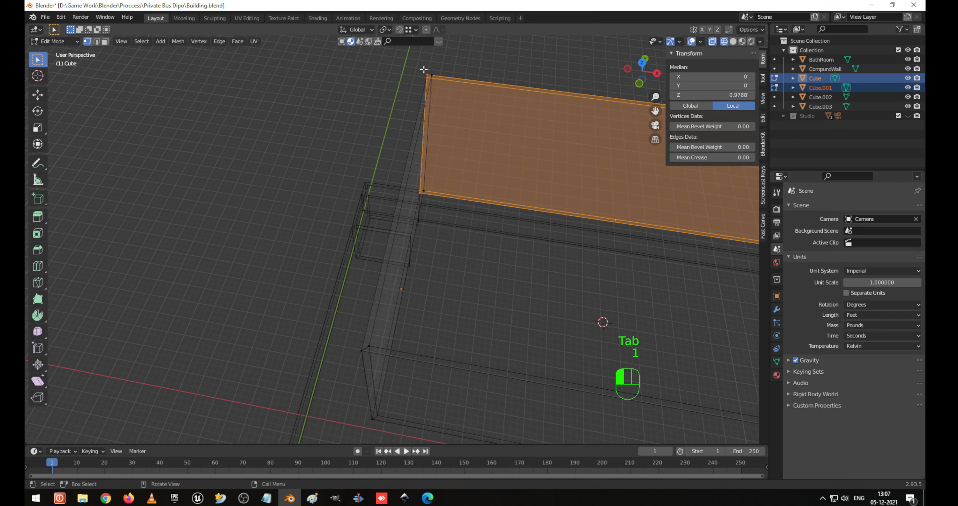
{"action": "left_click_drag", "start_coordinate": [417, 68], "coordinate": [443, 83]}
{"action": "key", "text": "KP_Decimal"}
{"action": "key", "text": "KP_7"}
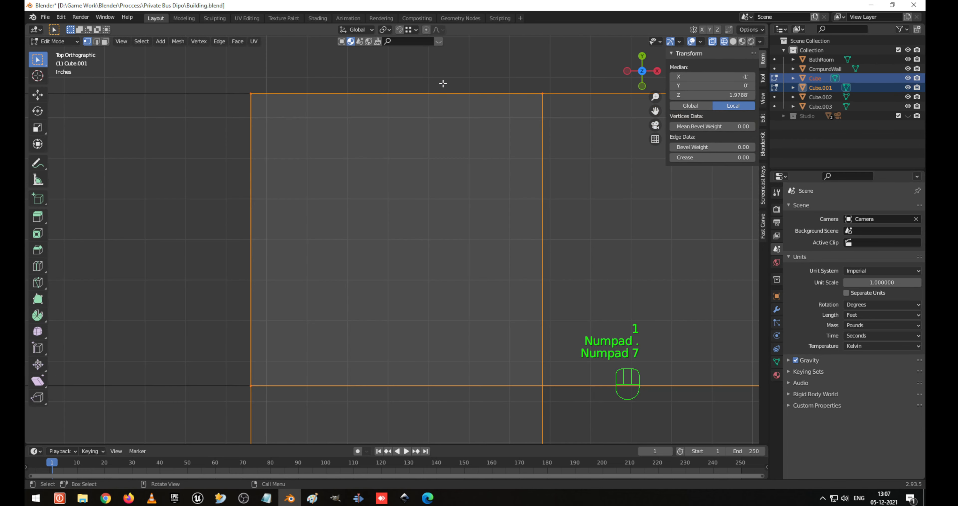
Leave Edit Mode and deselect the bathroom-side wall and the upper wall.
{"action": "left_click", "coordinate": [432, 209]}
{"action": "key", "text": "Tab"}
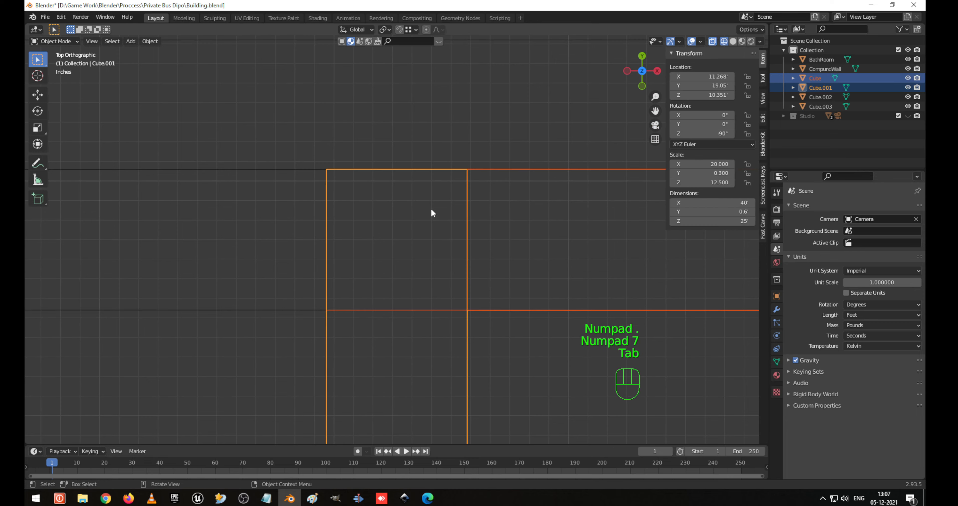
{"action": "left_click", "coordinate": [448, 226]}
{"action": "key", "text": "Tab"}
{"action": "key", "text": "Tab"}
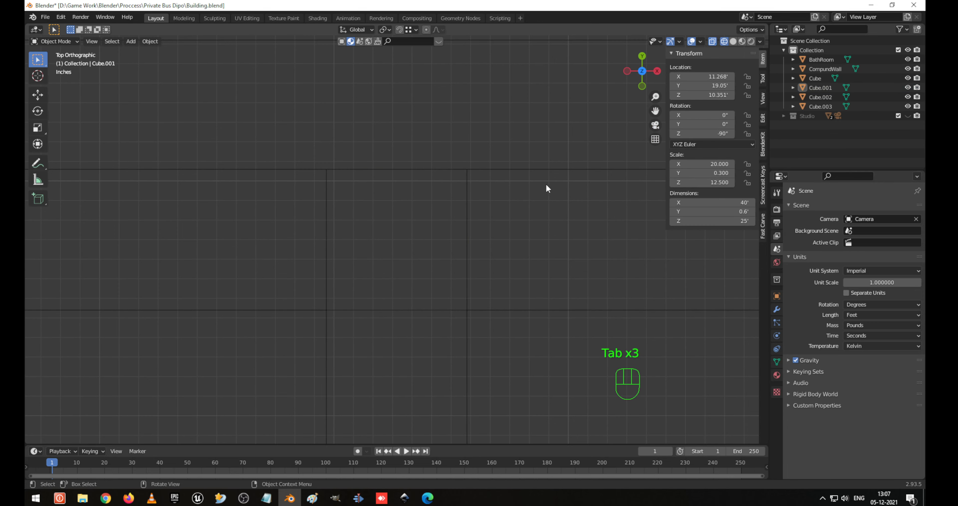
Undo back to Edit Mode on the bathroom-side and upper walls and switch to vertex selection.
{"action": "key", "text": "ctrl+z"}
{"action": "key", "text": "ctrl+z"}
{"action": "key", "text": "ctrl+z"}
{"action": "key", "text": "ctrl+z"}
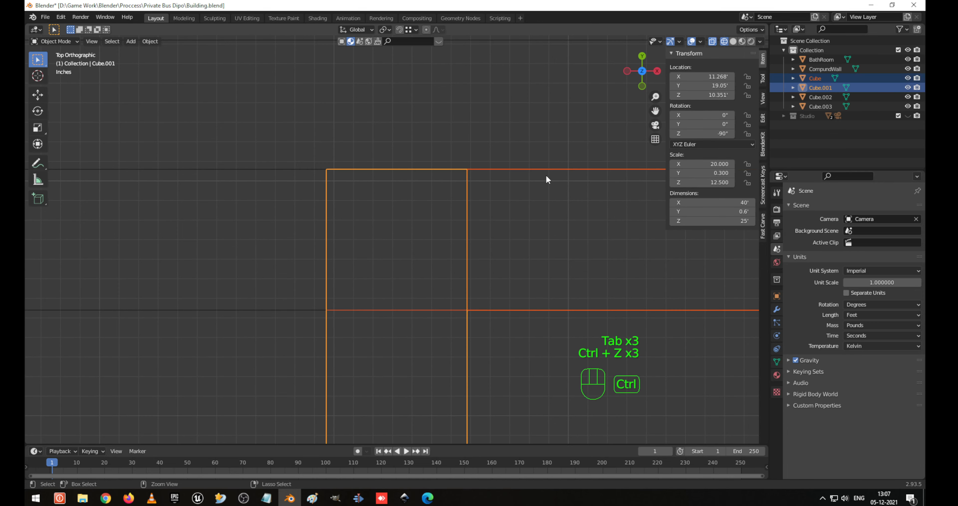
{"action": "left_click", "coordinate": [494, 252]}
{"action": "key", "text": "1"}
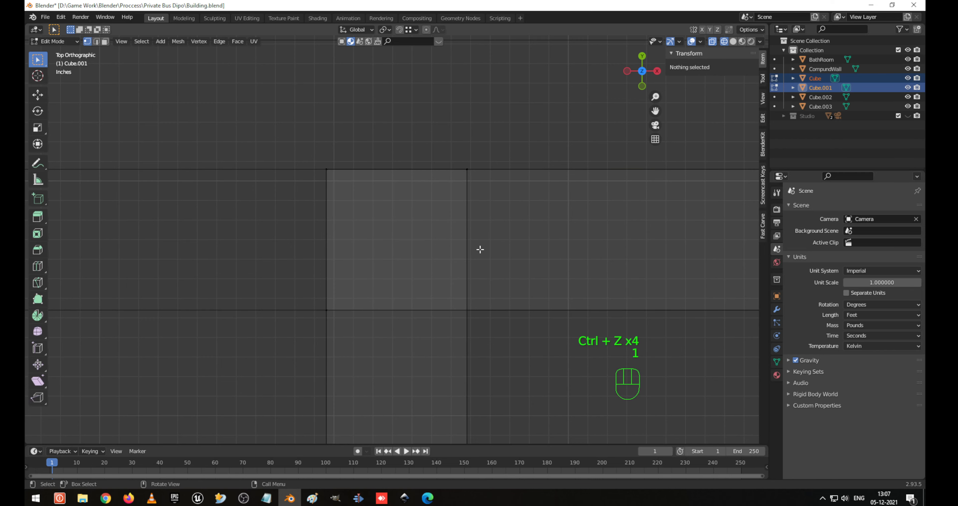
Examine which vertices at the shared corner belong to the bathroom-side wall and which to the upper wall.
{"action": "left_click_drag", "start_coordinate": [462, 160], "coordinate": [501, 218]}
{"action": "left_click_drag", "start_coordinate": [403, 259], "coordinate": [546, 348]}
{"action": "left_click_drag", "start_coordinate": [318, 288], "coordinate": [394, 351]}
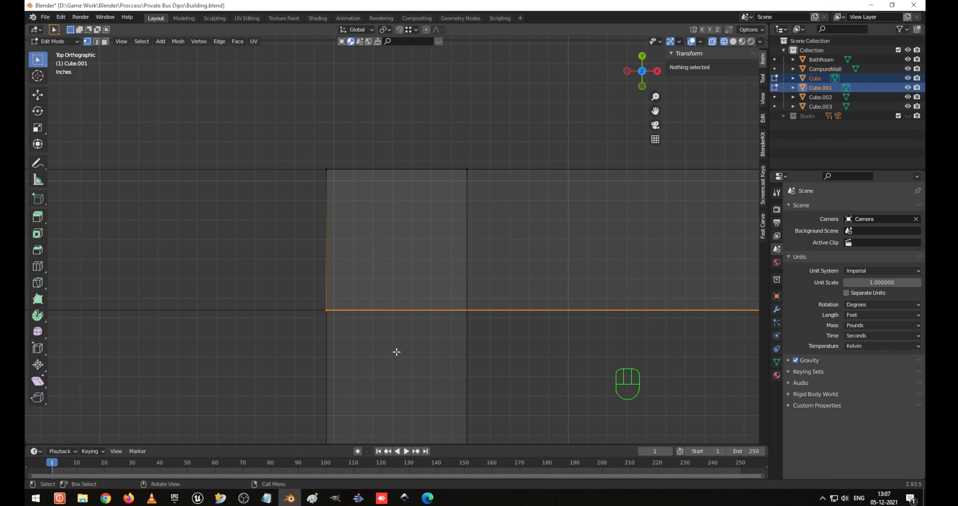
{"action": "scroll", "coordinate": [398, 348], "scroll_direction": "down", "scroll_amount": 7}
{"action": "scroll", "coordinate": [409, 307], "scroll_direction": "down", "scroll_amount": 2}
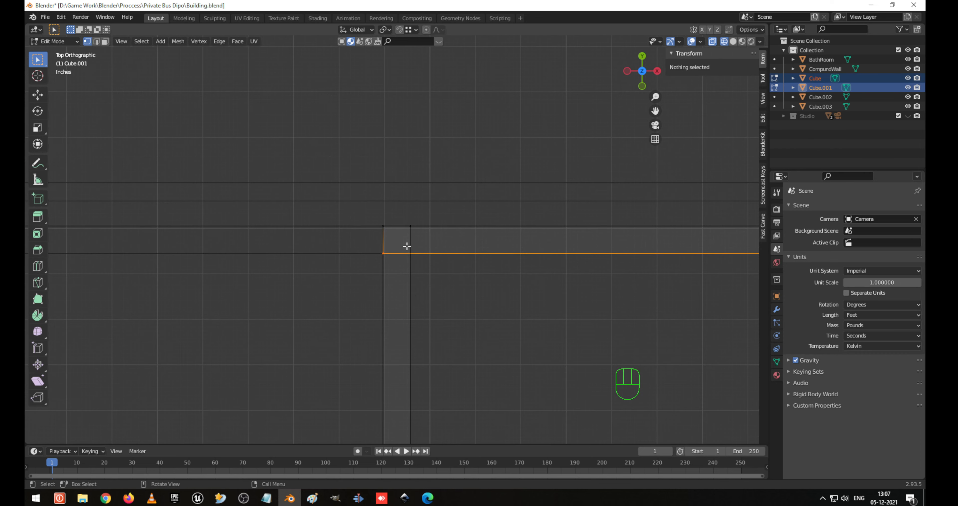
{"action": "scroll", "coordinate": [406, 255], "scroll_direction": "up", "scroll_amount": 2}
{"action": "scroll", "coordinate": [405, 256], "scroll_direction": "up", "scroll_amount": 3}
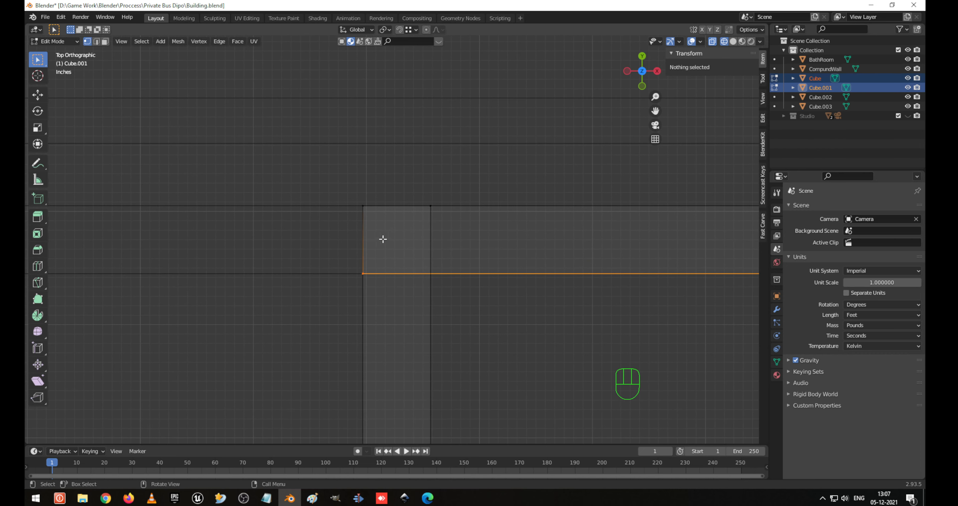
{"action": "left_click_drag", "start_coordinate": [338, 191], "coordinate": [395, 313]}
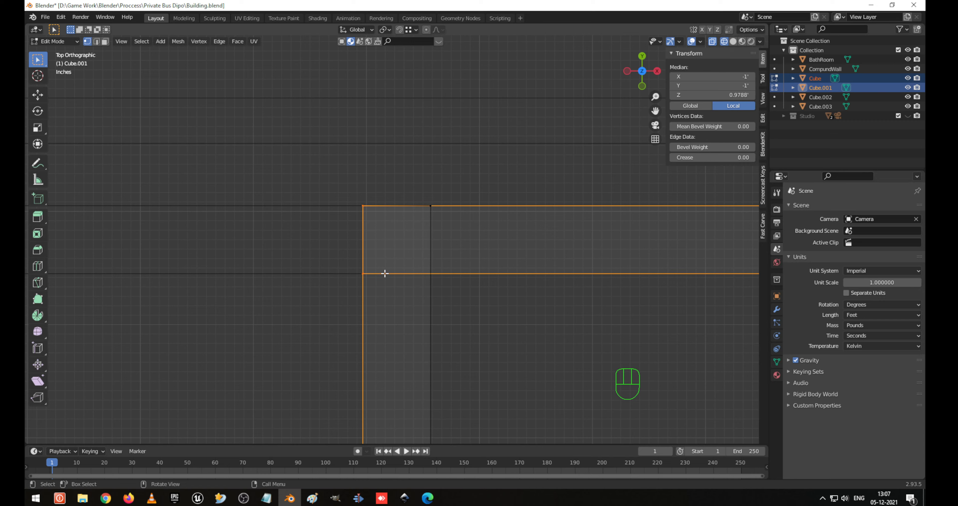
{"action": "left_click", "coordinate": [418, 254]}
{"action": "left_click_drag", "start_coordinate": [337, 171], "coordinate": [391, 248]}
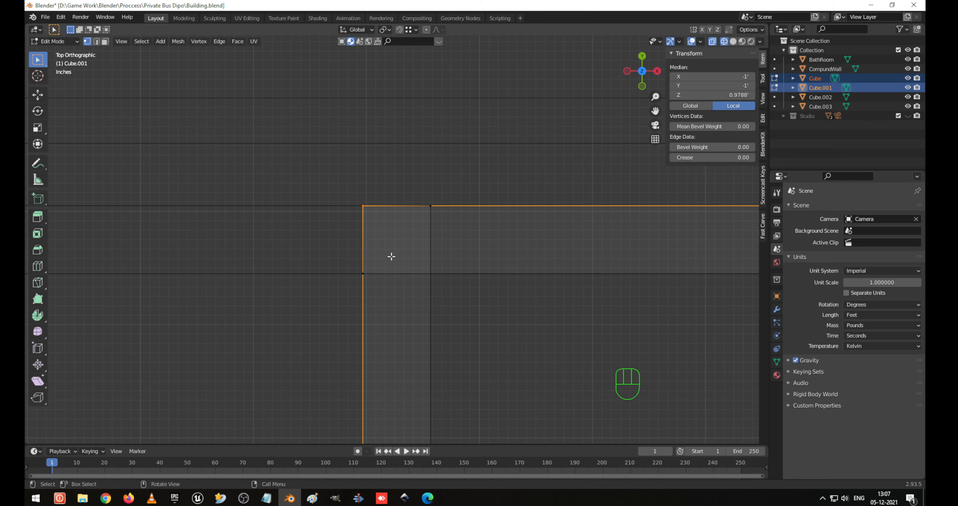
{"action": "scroll", "coordinate": [392, 256], "scroll_direction": "down", "scroll_amount": 8}
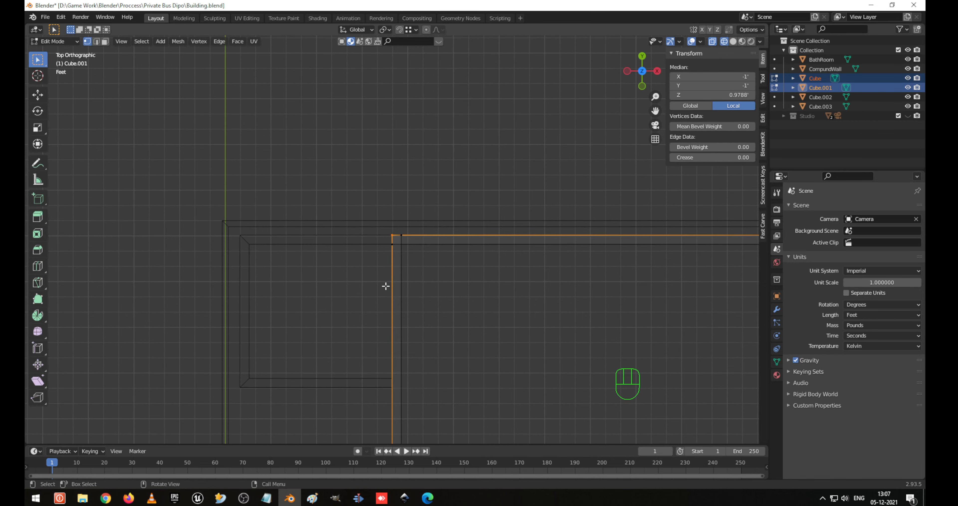
{"action": "scroll", "coordinate": [386, 288], "scroll_direction": "up", "scroll_amount": 6}
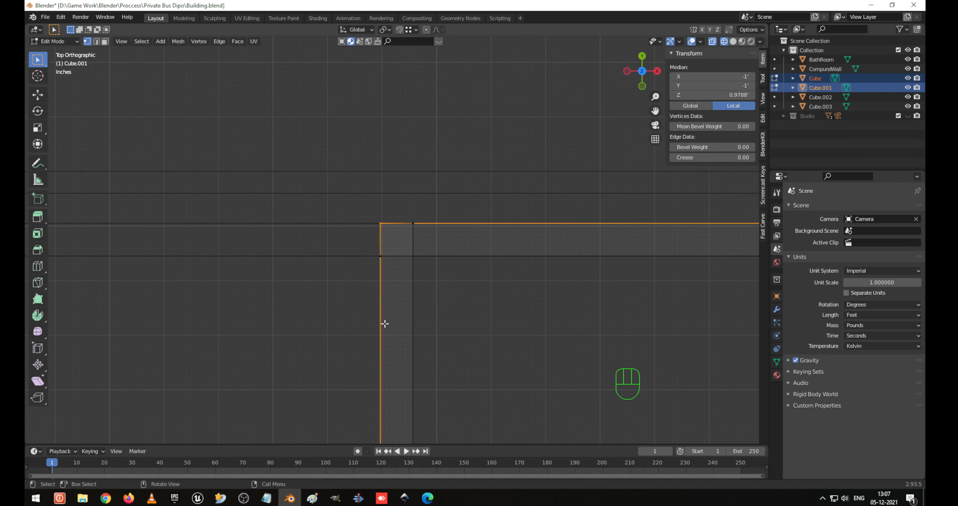
{"action": "scroll", "coordinate": [385, 324], "scroll_direction": "up", "scroll_amount": 1}
{"action": "left_click", "coordinate": [387, 260]}
{"action": "scroll", "coordinate": [392, 238], "scroll_direction": "up", "scroll_amount": 5}
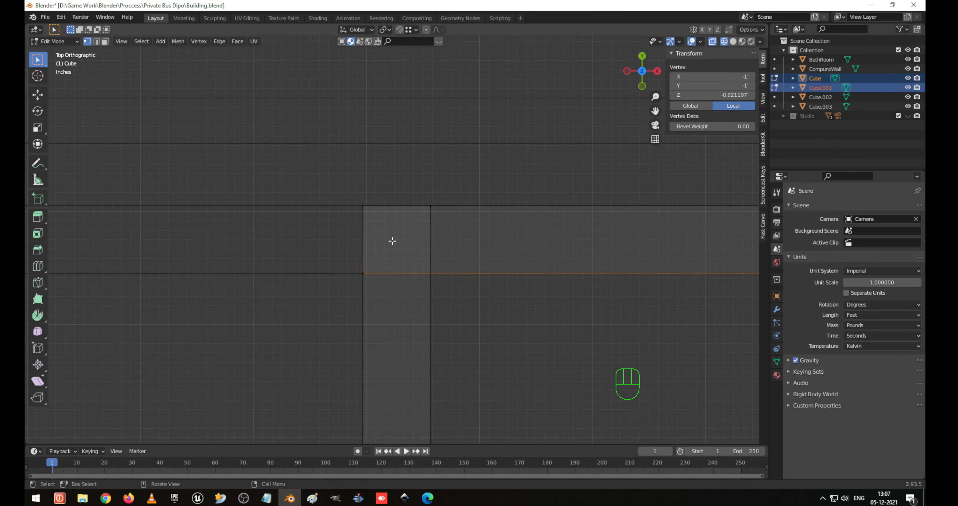
Snap the upper wall's inner end vertices 0.6 ft along X to the bathroom-side wall's inner edge.
{"action": "left_click_drag", "start_coordinate": [307, 164], "coordinate": [368, 225]}
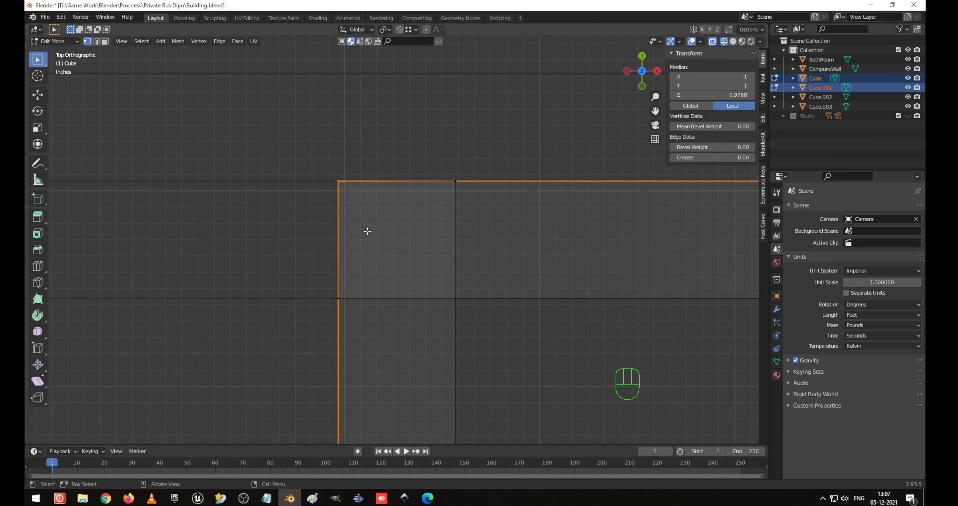
{"action": "left_click", "coordinate": [351, 300]}
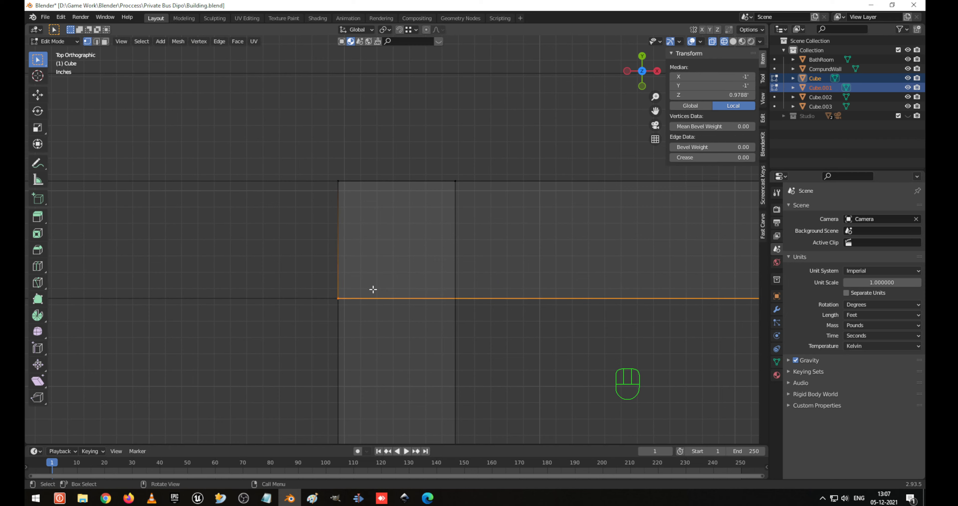
{"action": "key", "text": "g"}
{"action": "left_click", "coordinate": [456, 186], "text": "ctrl"}
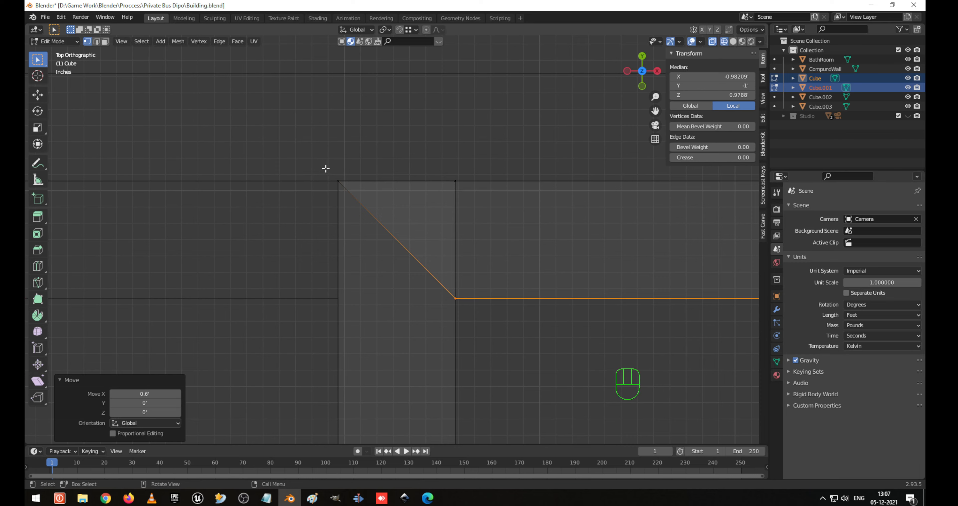
Snap the bathroom-side wall's inner end vertices 0.6 ft along Y onto the upper wall's inner corner.
{"action": "left_click", "coordinate": [339, 182]}
{"action": "left_click", "coordinate": [394, 220]}
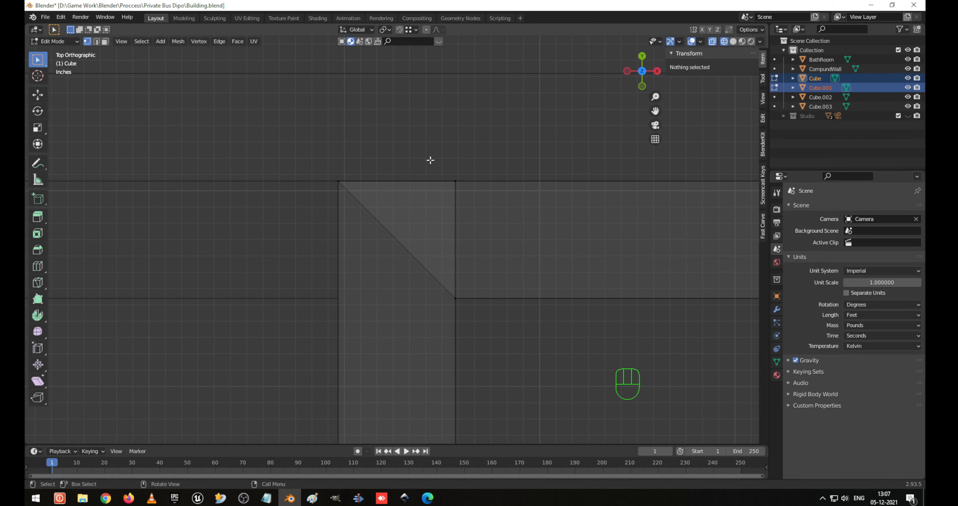
{"action": "left_click_drag", "start_coordinate": [430, 159], "coordinate": [513, 256]}
{"action": "key", "text": "g"}
{"action": "key", "text": "x"}
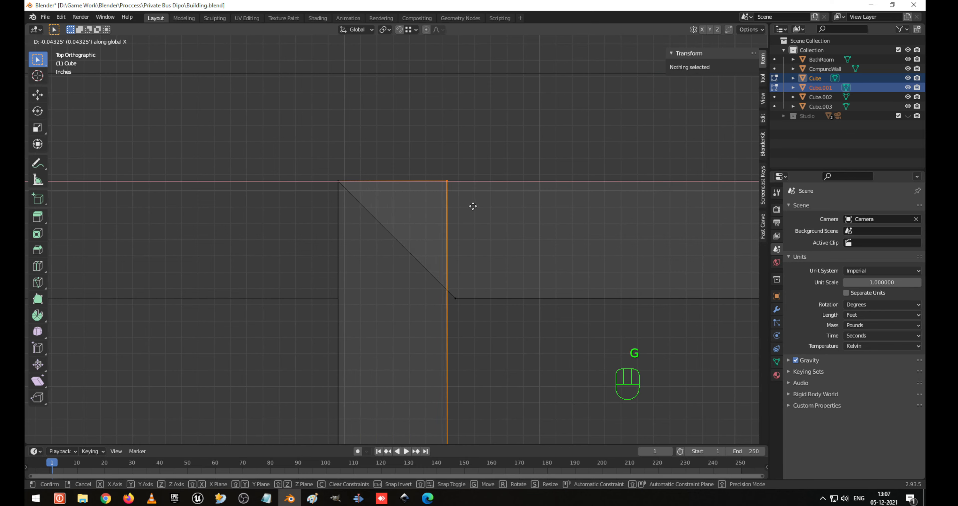
{"action": "key", "text": "y"}
{"action": "left_click", "coordinate": [455, 298], "text": "ctrl"}
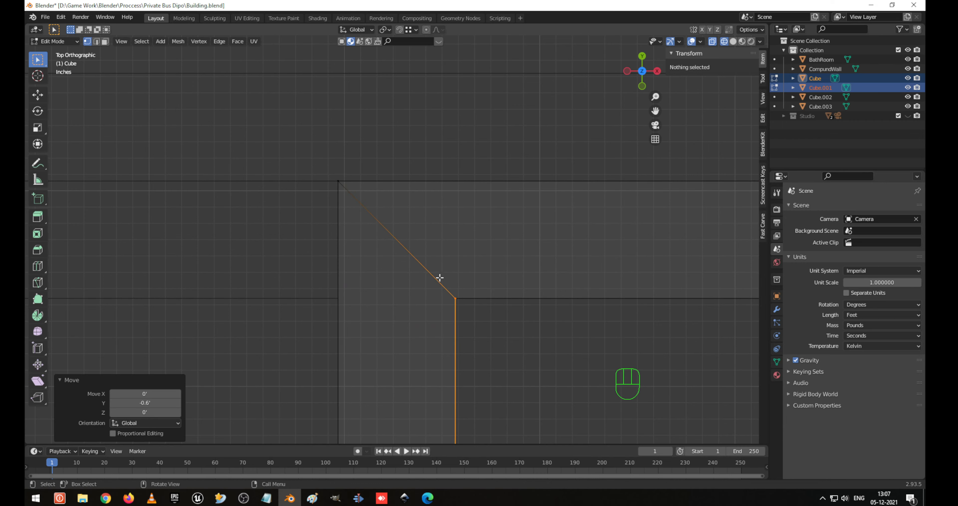
Delete the two coincident mitered end faces between the bathroom-side and upper walls, and leave Edit Mode.
{"action": "scroll", "coordinate": [417, 245], "scroll_direction": "down", "scroll_amount": 1}
{"action": "middle_click_drag", "start_coordinate": [423, 238], "coordinate": [441, 344]}
{"action": "key", "text": "3"}
{"action": "left_click", "coordinate": [397, 348], "text": "shift"}
{"action": "key", "text": "x"}
{"action": "left_click", "coordinate": [441, 344]}
{"action": "left_click", "coordinate": [390, 371]}
{"action": "key", "text": "x"}
{"action": "left_click", "coordinate": [405, 372]}
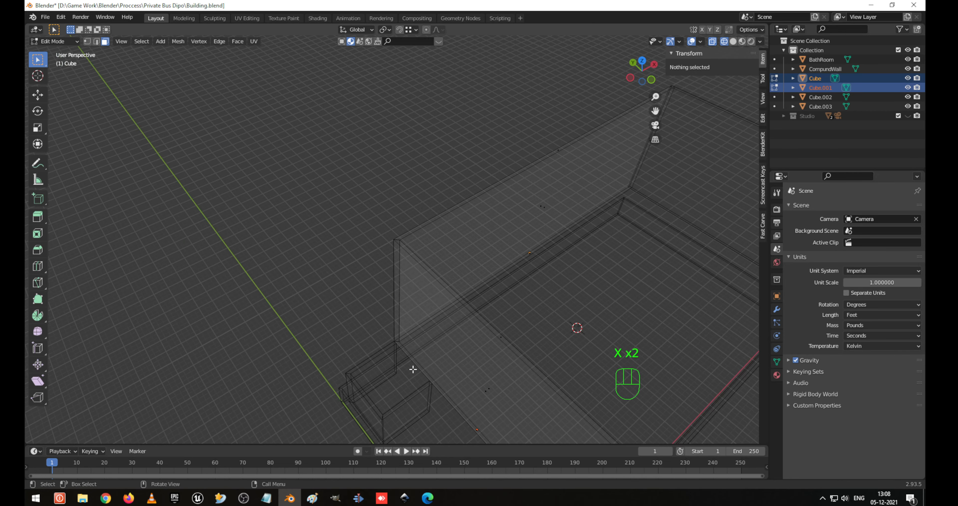
{"action": "key", "text": "Tab"}
Snap the bathroom-side and upper walls down 9.9798 ft along Z to ground level in front view.
{"action": "middle_click_drag", "start_coordinate": [447, 332], "coordinate": [506, 354]}
{"action": "scroll", "coordinate": [498, 331], "scroll_direction": "down", "scroll_amount": 3}
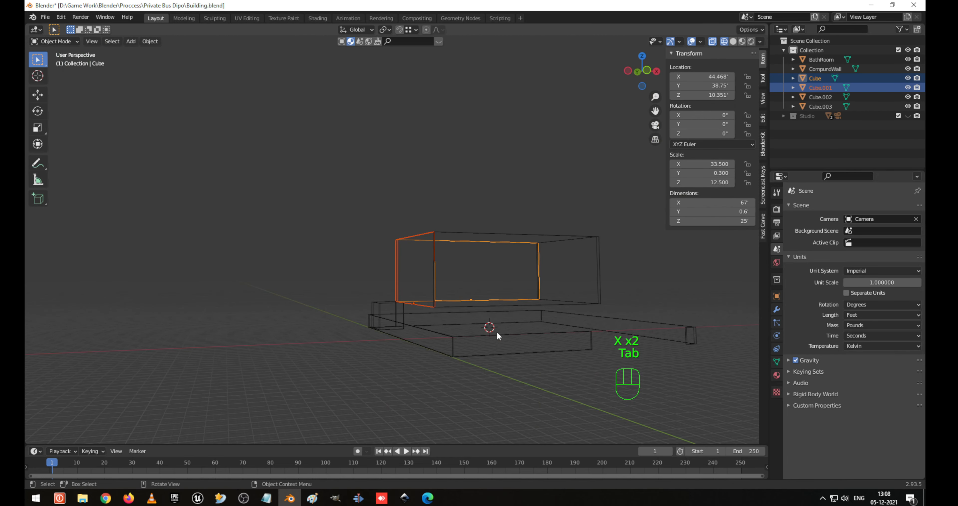
{"action": "key", "text": "KP_1"}
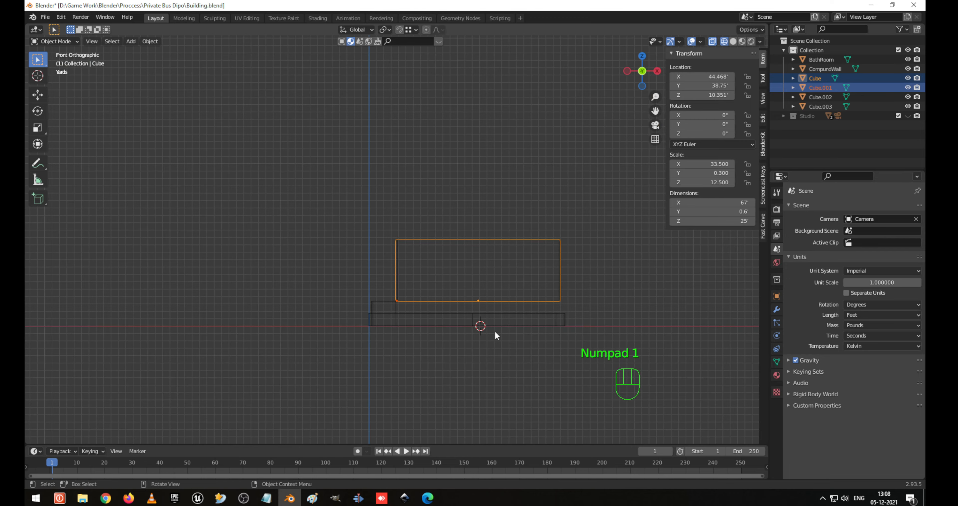
{"action": "key", "text": "g"}
{"action": "left_click", "coordinate": [479, 319], "text": "ctrl"}
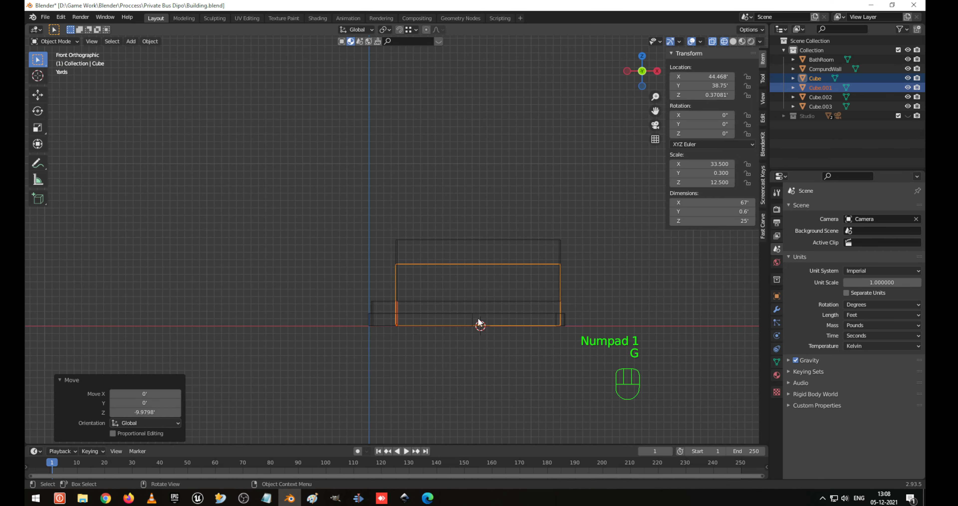
Select the lower wall and the far side wall and snap them down 9.9798 ft along Z to ground level.
{"action": "middle_click_drag", "start_coordinate": [478, 319], "coordinate": [449, 229]}
{"action": "left_click", "coordinate": [523, 248]}
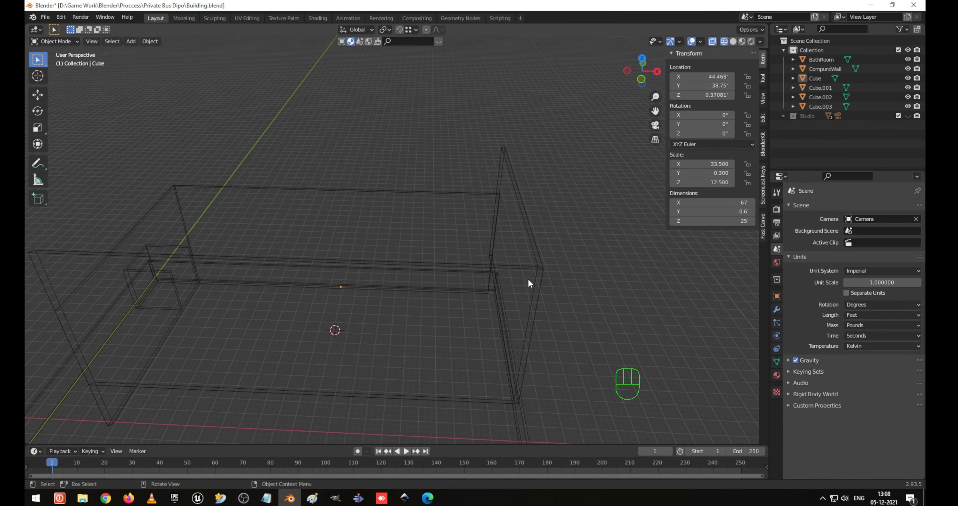
{"action": "left_click", "coordinate": [531, 281]}
{"action": "left_click", "coordinate": [533, 243], "text": "shift"}
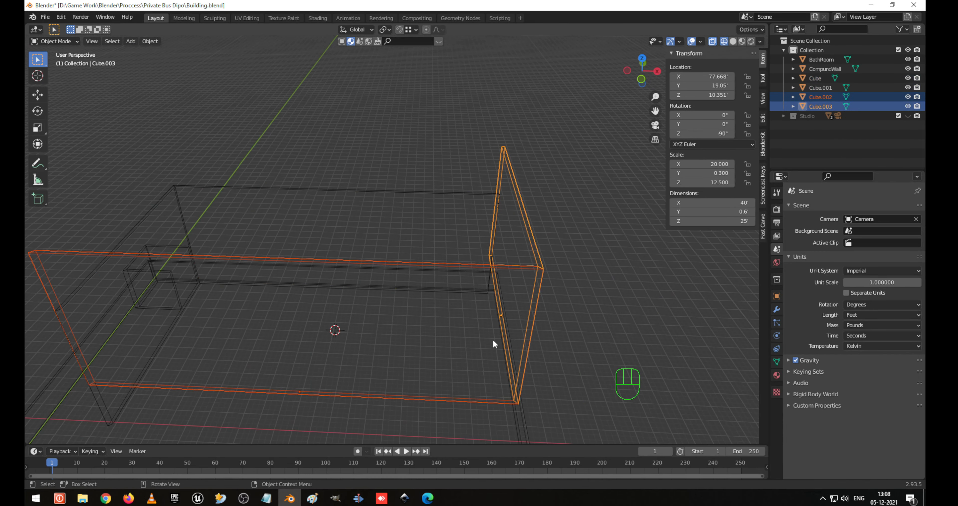
{"action": "key", "text": "KP_1"}
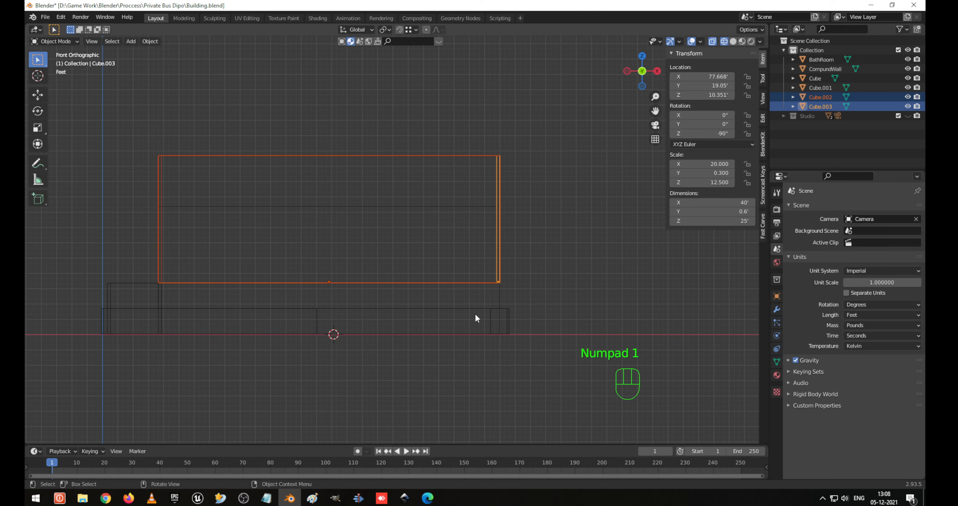
{"action": "key", "text": "g"}
{"action": "left_click", "coordinate": [498, 331], "text": "ctrl"}
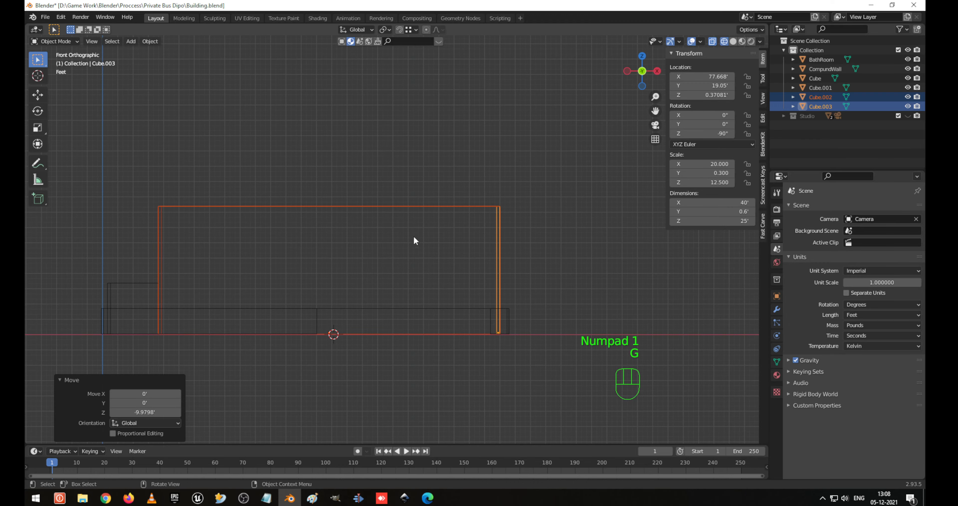
Save the building file.
{"action": "middle_click_drag", "start_coordinate": [412, 231], "coordinate": [460, 286]}
{"action": "middle_click_drag", "start_coordinate": [372, 320], "coordinate": [445, 254], "text": "shift"}
{"action": "key", "text": "ctrl+s"}
{"action": "middle_click_drag", "start_coordinate": [424, 290], "coordinate": [366, 303]}
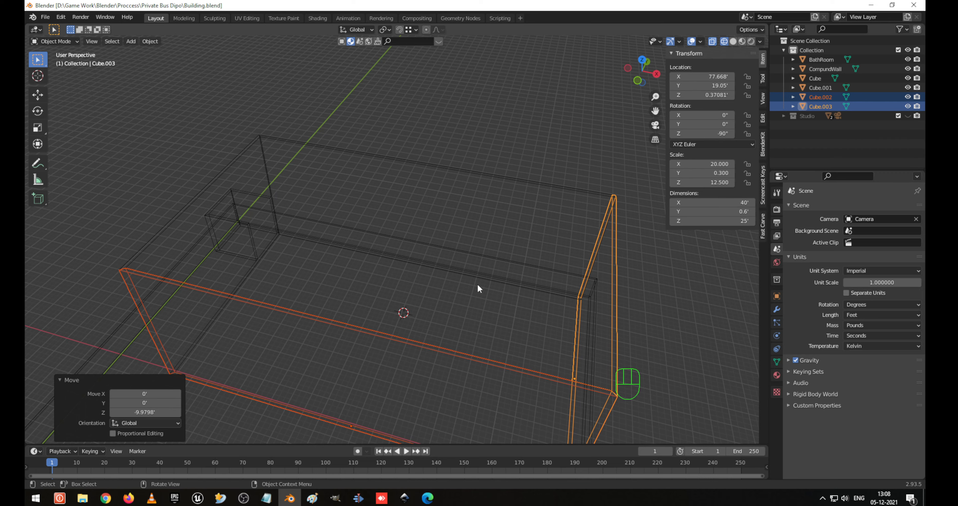
Examine the four lowered walls against the bathroom and compound wall from several angles.
{"action": "left_click", "coordinate": [612, 288]}
{"action": "middle_click_drag", "start_coordinate": [612, 288], "coordinate": [443, 263]}
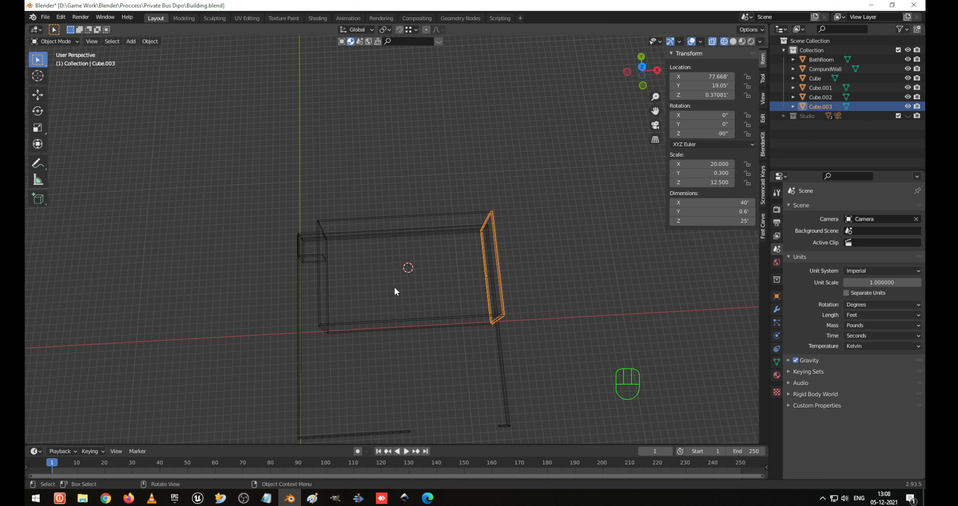
{"action": "scroll", "coordinate": [396, 307], "scroll_direction": "up", "scroll_amount": 4}
{"action": "scroll", "coordinate": [363, 368], "scroll_direction": "up", "scroll_amount": 2}
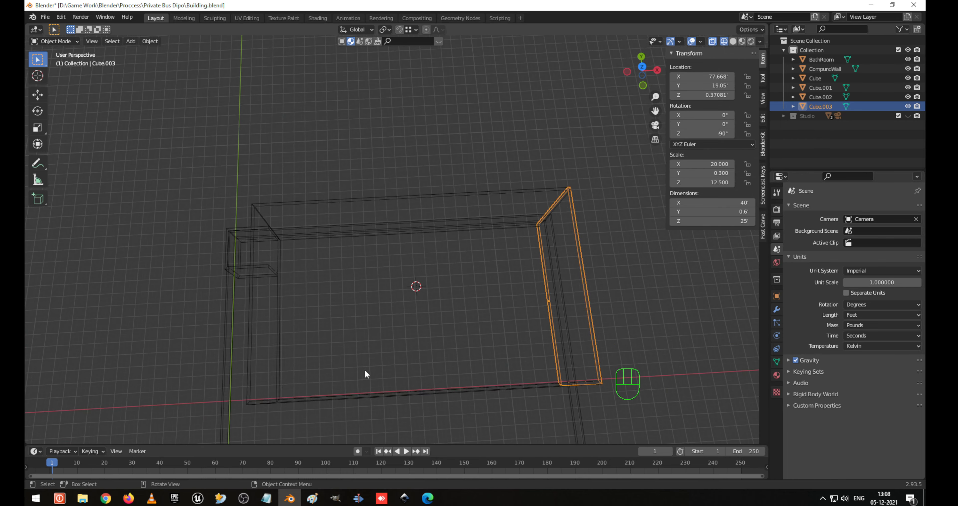
{"action": "scroll", "coordinate": [366, 373], "scroll_direction": "down", "scroll_amount": 1}
{"action": "middle_click_drag", "start_coordinate": [432, 345], "coordinate": [456, 320]}
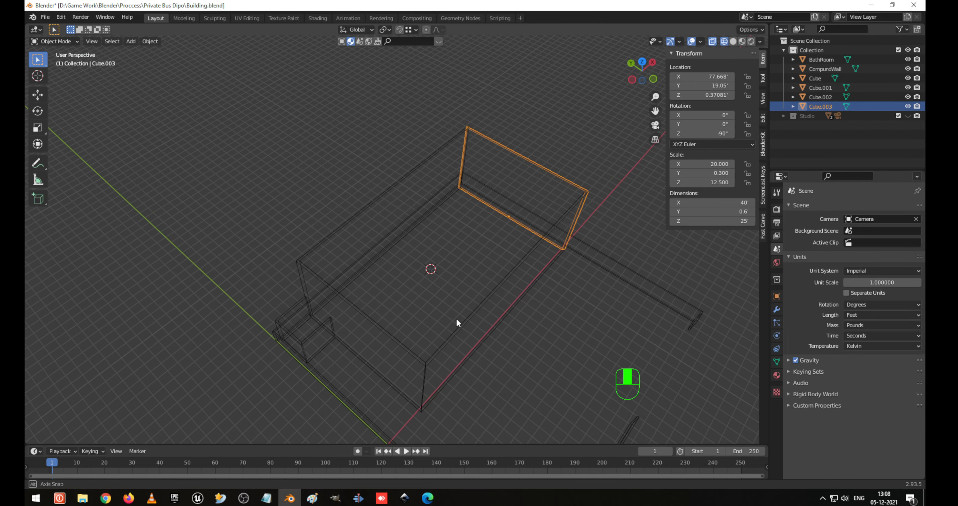
{"action": "middle_click_drag", "start_coordinate": [447, 350], "coordinate": [373, 269], "text": "shift"}
{"action": "scroll", "coordinate": [436, 322], "scroll_direction": "up", "scroll_amount": 1}
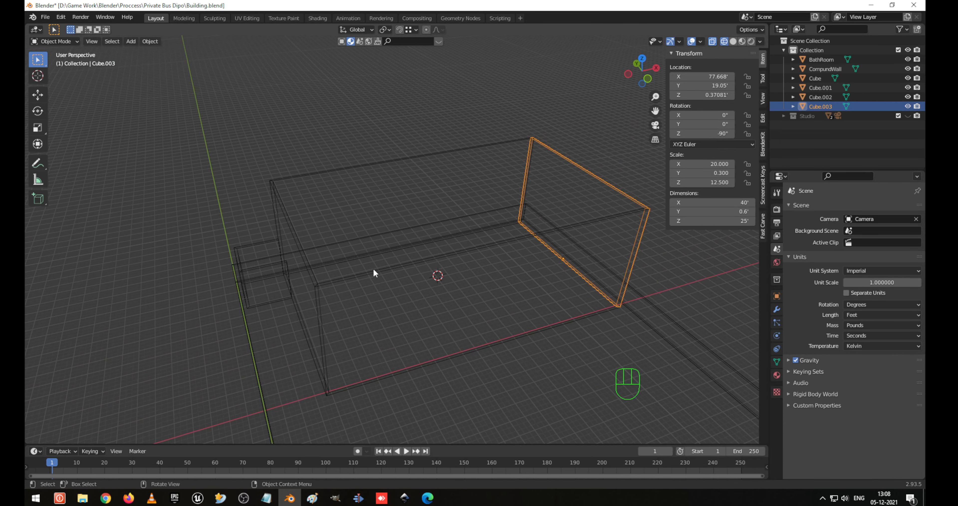
Clear the selection and switch the viewport from wireframe to solid shading.
{"action": "left_click", "coordinate": [368, 273]}
{"action": "key", "text": "shift+z"}
{"action": "middle_click_drag", "start_coordinate": [388, 226], "coordinate": [360, 242]}
Select all four building walls, with the lower wall active, and join them into one object.
{"action": "left_click", "coordinate": [341, 229]}
{"action": "scroll", "coordinate": [443, 254], "scroll_direction": "up", "scroll_amount": 2}
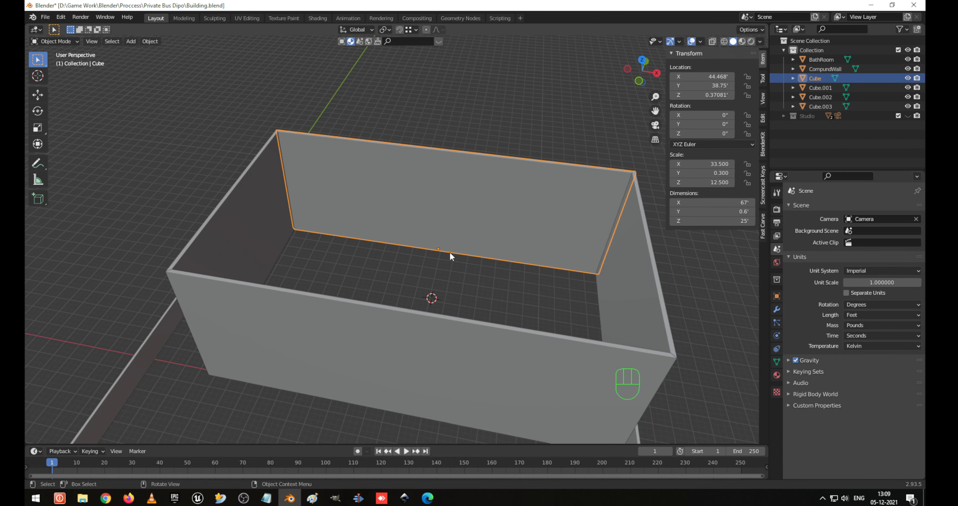
{"action": "middle_click_drag", "start_coordinate": [483, 247], "coordinate": [516, 199]}
{"action": "left_click", "coordinate": [348, 221], "text": "shift"}
{"action": "left_click", "coordinate": [539, 261], "text": "shift"}
{"action": "left_click", "coordinate": [488, 291], "text": "shift"}
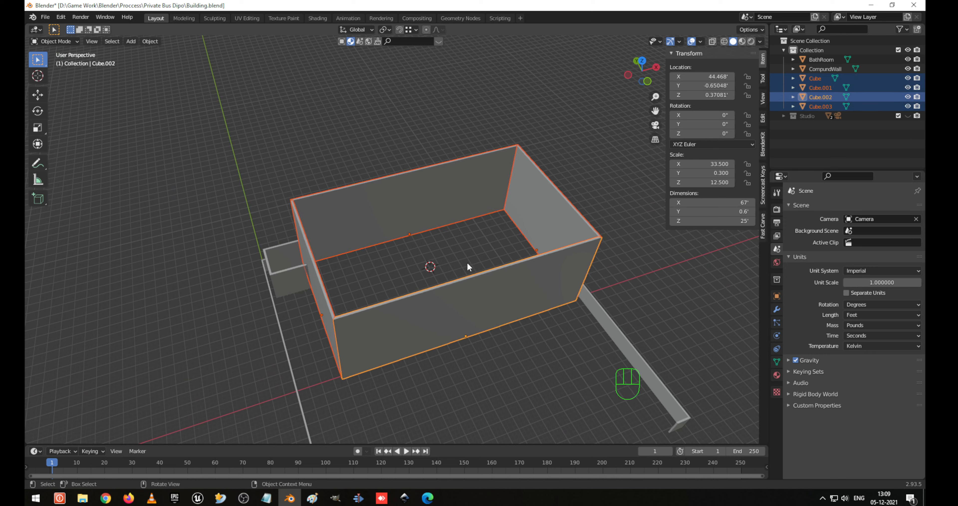
{"action": "key", "text": "ctrl+j"}
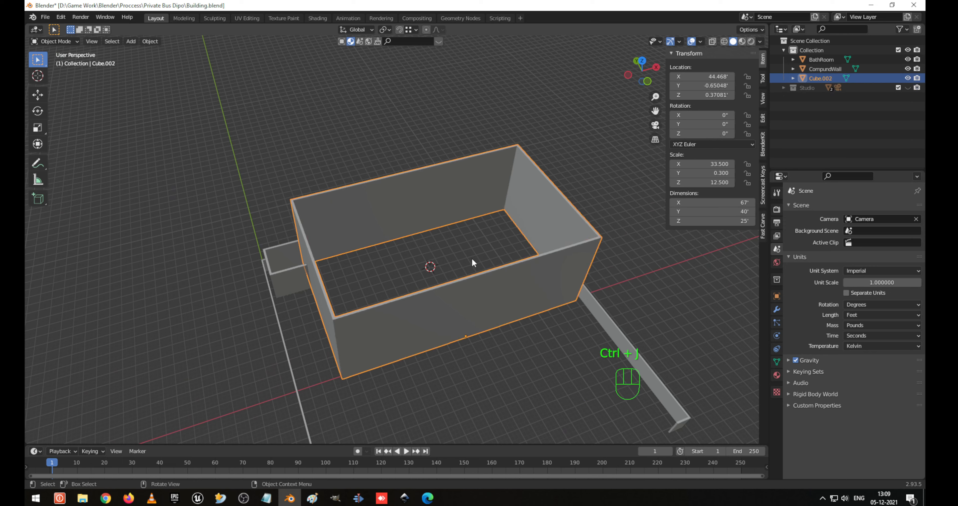
Select the bathroom and set its origin to the centre of its geometry.
{"action": "left_click", "coordinate": [616, 334]}
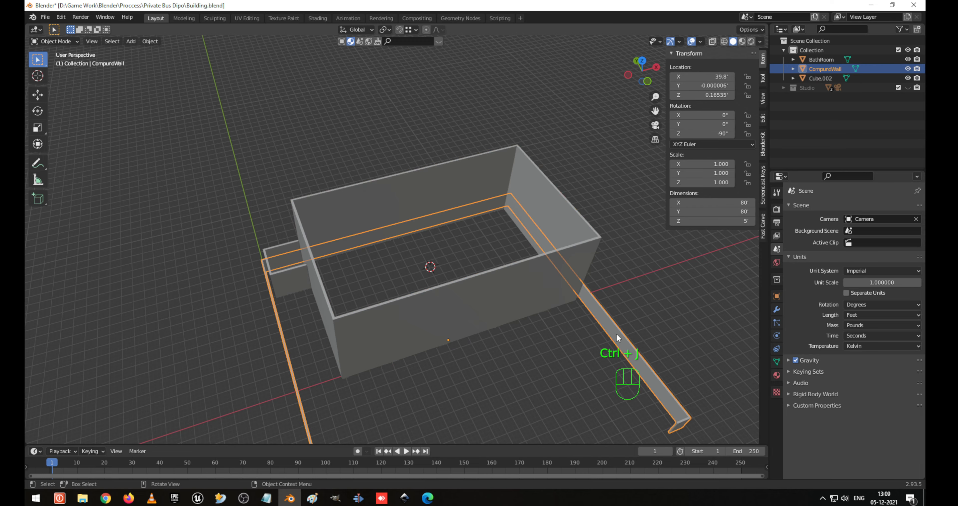
{"action": "scroll", "coordinate": [351, 321], "scroll_direction": "down", "scroll_amount": 2}
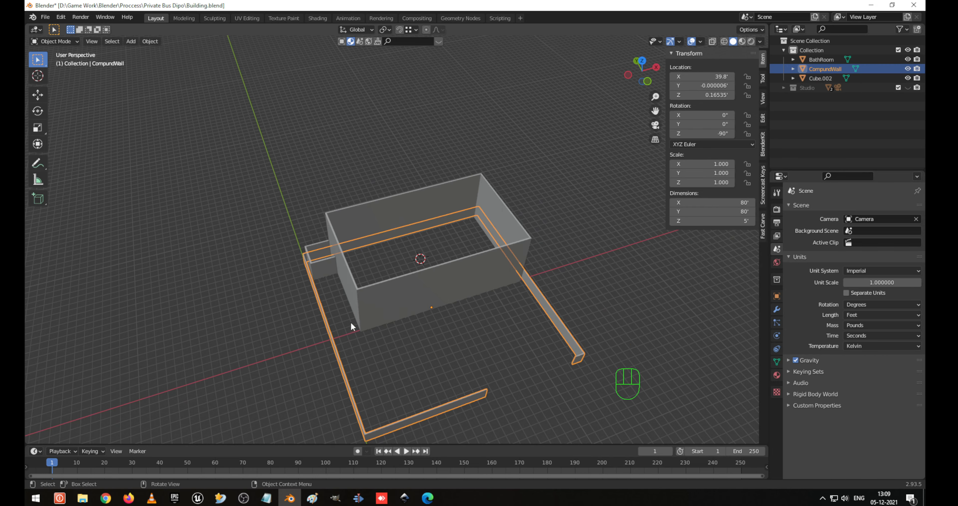
{"action": "left_click", "coordinate": [420, 296]}
{"action": "left_click", "coordinate": [318, 258]}
{"action": "scroll", "coordinate": [318, 259], "scroll_direction": "up", "scroll_amount": 4}
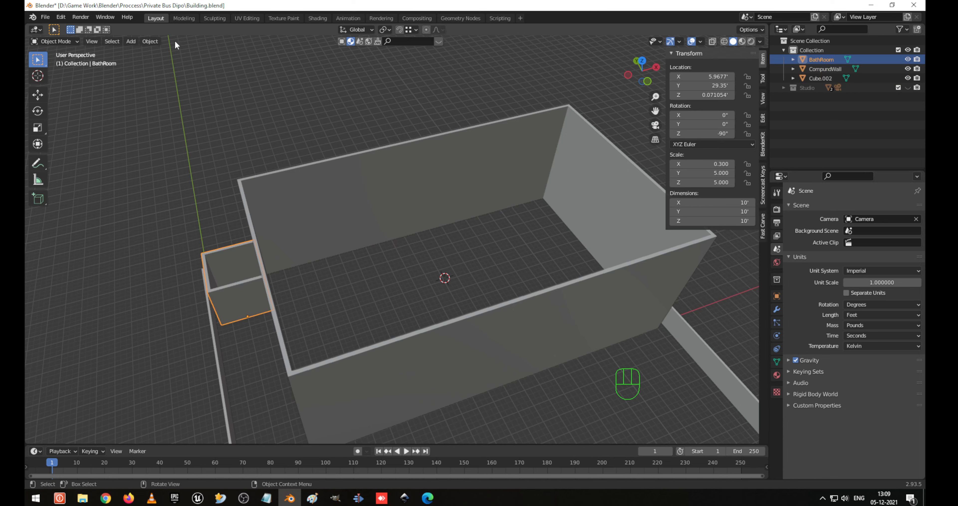
{"action": "left_click", "coordinate": [150, 41]}
{"action": "mouse_move", "coordinate": [179, 61]}
{"action": "left_click", "coordinate": [266, 71]}
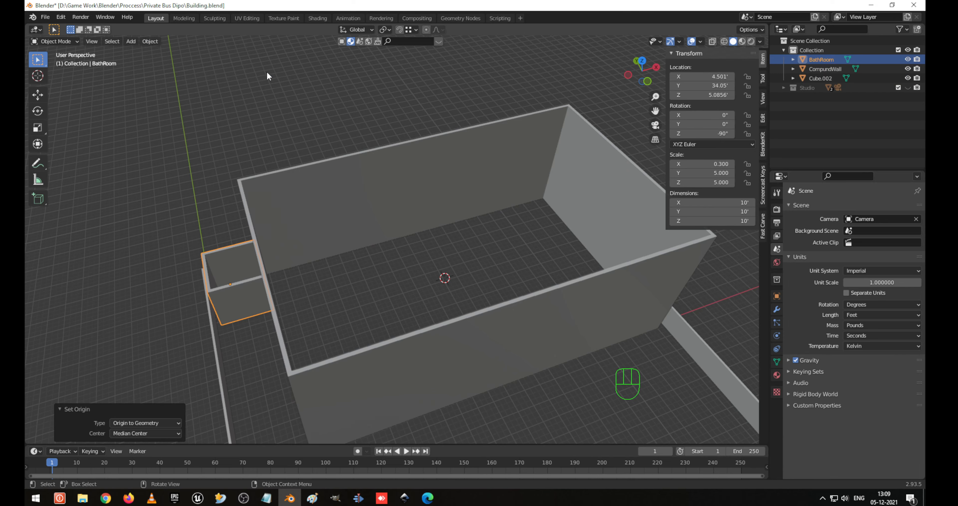
In the front wireframe view, raise the bathroom's entire mesh about 5.16 ft so its base meets the origin.
{"action": "middle_click_drag", "start_coordinate": [228, 279], "coordinate": [298, 223]}
{"action": "key", "text": "Tab"}
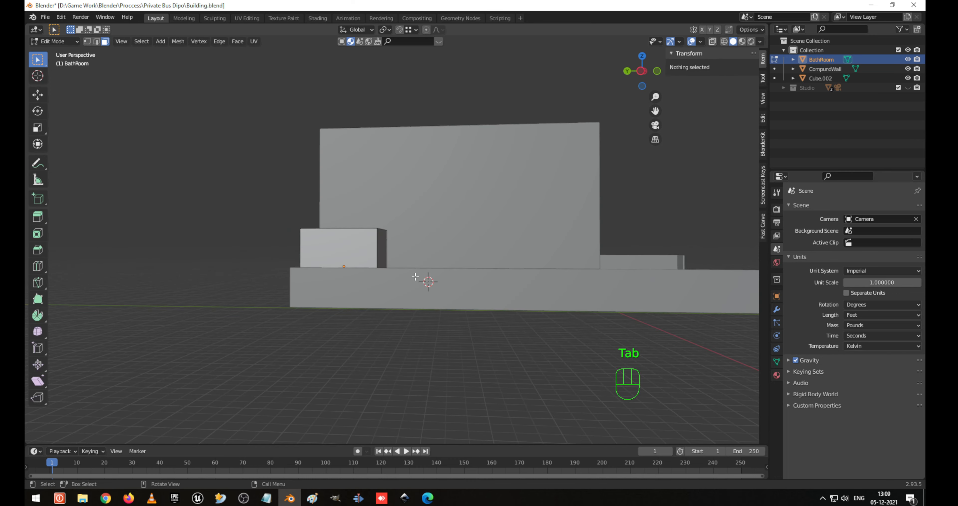
{"action": "key", "text": "a"}
{"action": "key", "text": "KP_1"}
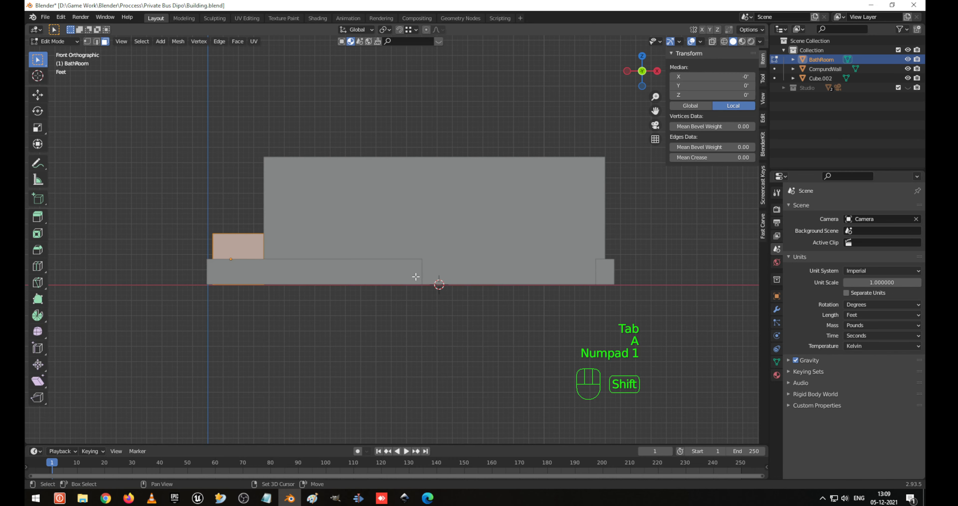
{"action": "key", "text": "shift+z"}
{"action": "key", "text": "g"}
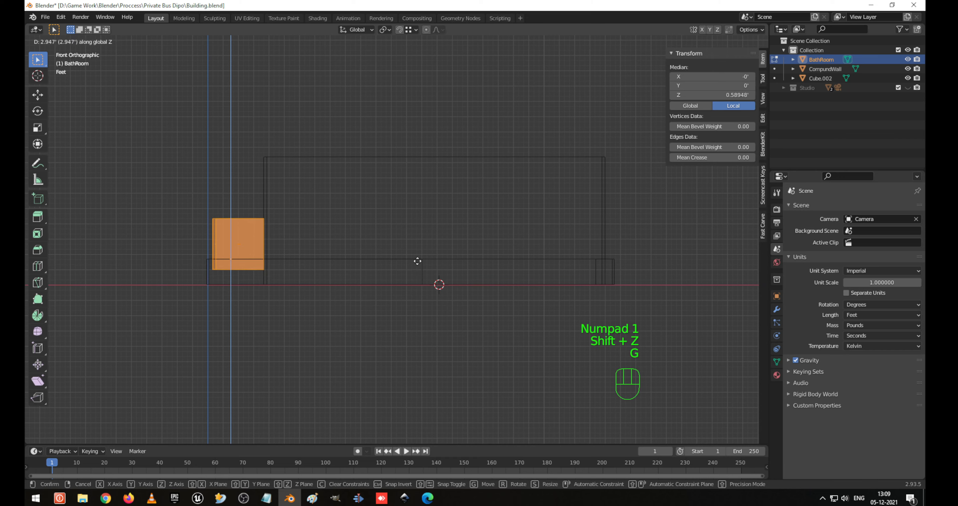
{"action": "left_click", "coordinate": [424, 251]}
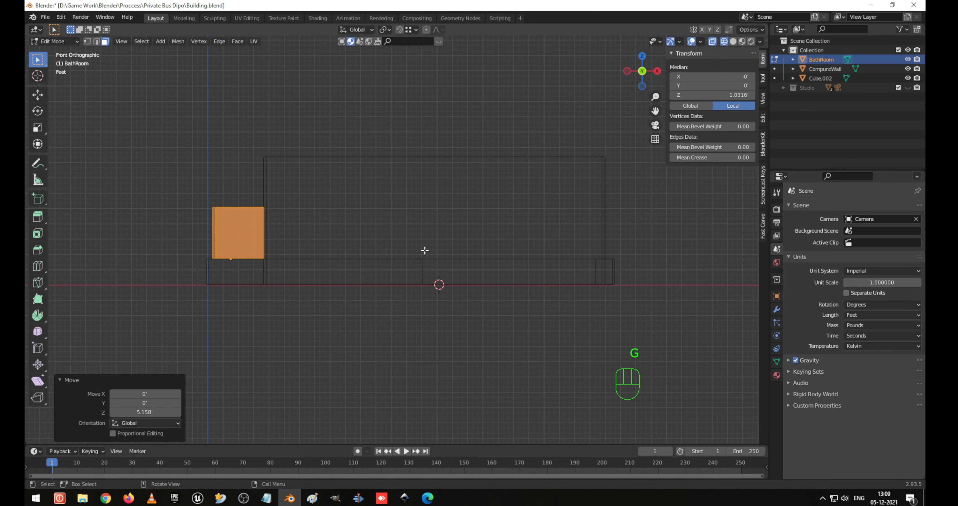
Lower the bathroom object vertically onto the ground line, save the file and return to solid shading.
{"action": "key", "text": "Tab"}
{"action": "key", "text": "g"}
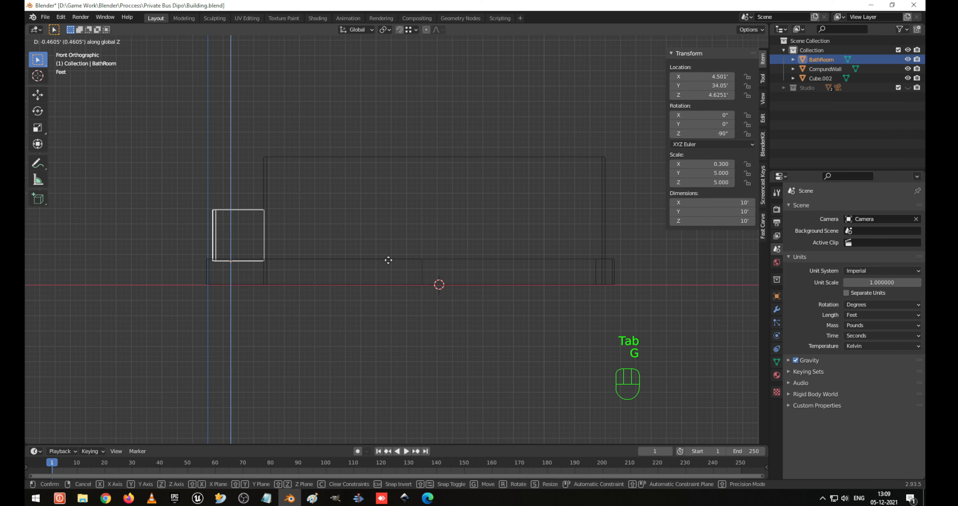
{"action": "left_click", "coordinate": [217, 283]}
{"action": "middle_click_drag", "start_coordinate": [280, 229], "coordinate": [383, 212]}
{"action": "key", "text": "ctrl+s"}
{"action": "key", "text": "shift+z"}
{"action": "middle_click_drag", "start_coordinate": [464, 227], "coordinate": [418, 258], "text": "shift"}
Select the joined building walls and set their origin to the centre of their geometry.
{"action": "left_click", "coordinate": [427, 357]}
{"action": "scroll", "coordinate": [372, 322], "scroll_direction": "down", "scroll_amount": 3}
{"action": "scroll", "coordinate": [426, 259], "scroll_direction": "up", "scroll_amount": 3}
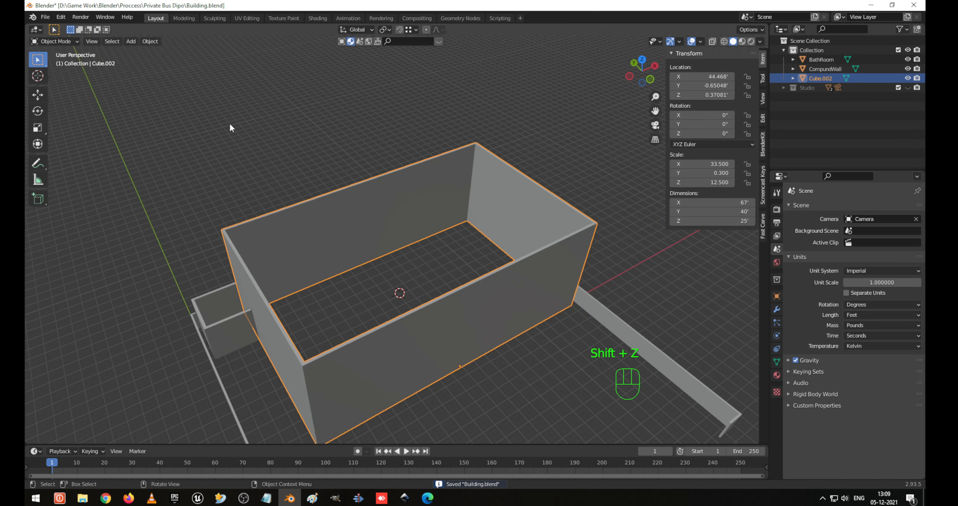
{"action": "left_click", "coordinate": [152, 41]}
{"action": "mouse_move", "coordinate": [196, 62]}
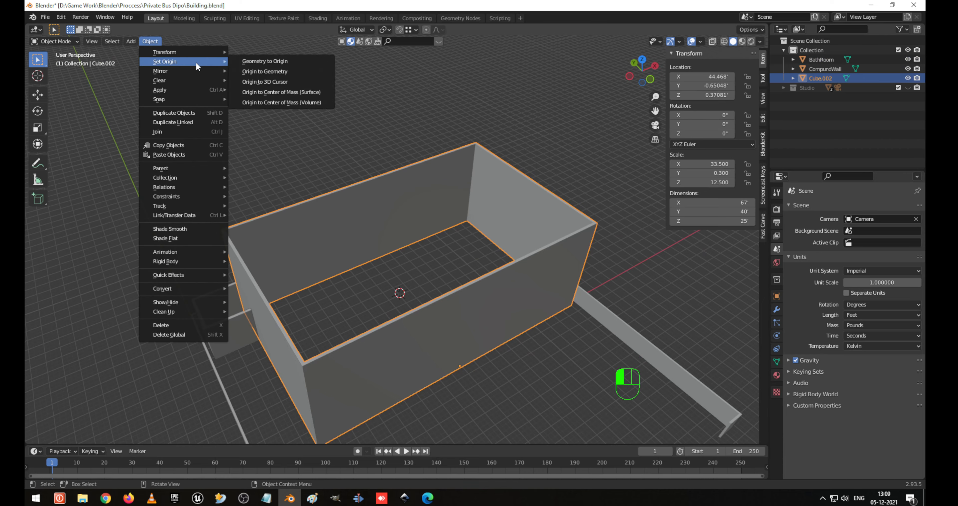
{"action": "left_click", "coordinate": [275, 73]}
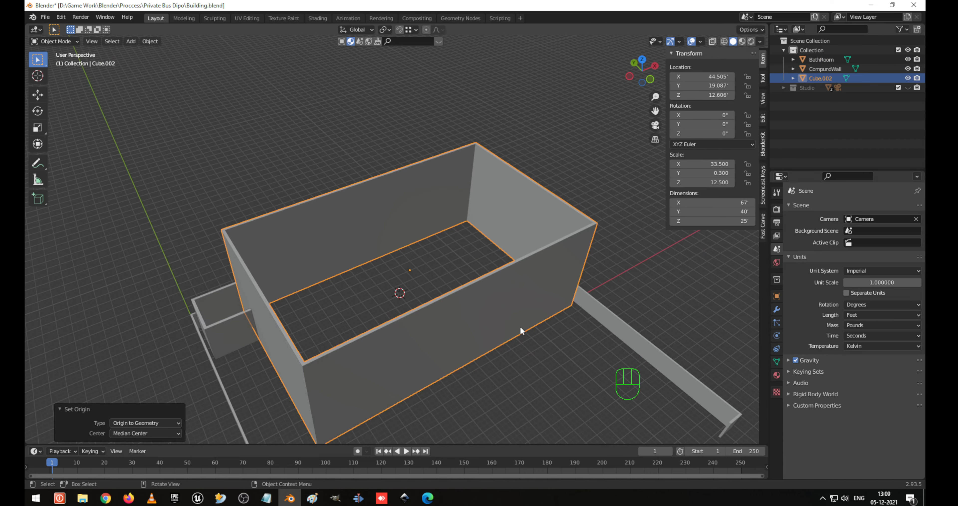
In the front wireframe view, raise the building walls' entire mesh vertically until its base meets the origin.
{"action": "key", "text": "Tab"}
{"action": "key", "text": "a"}
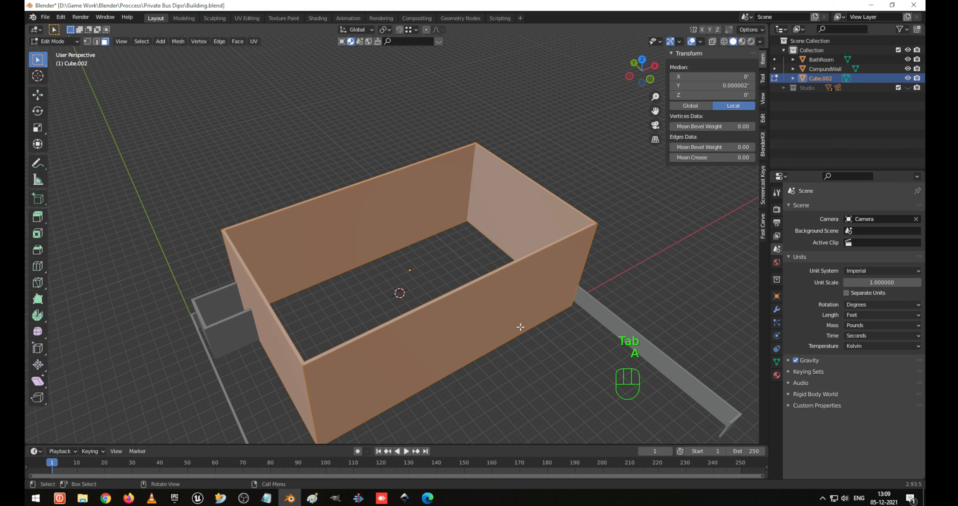
{"action": "key", "text": "KP_1"}
{"action": "key", "text": "shift+z"}
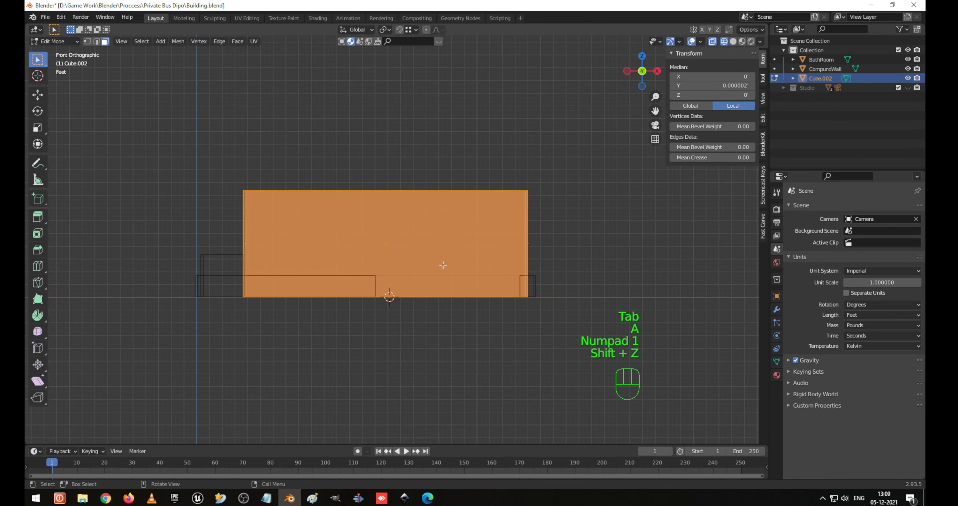
{"action": "key", "text": "g"}
{"action": "key", "text": "z"}
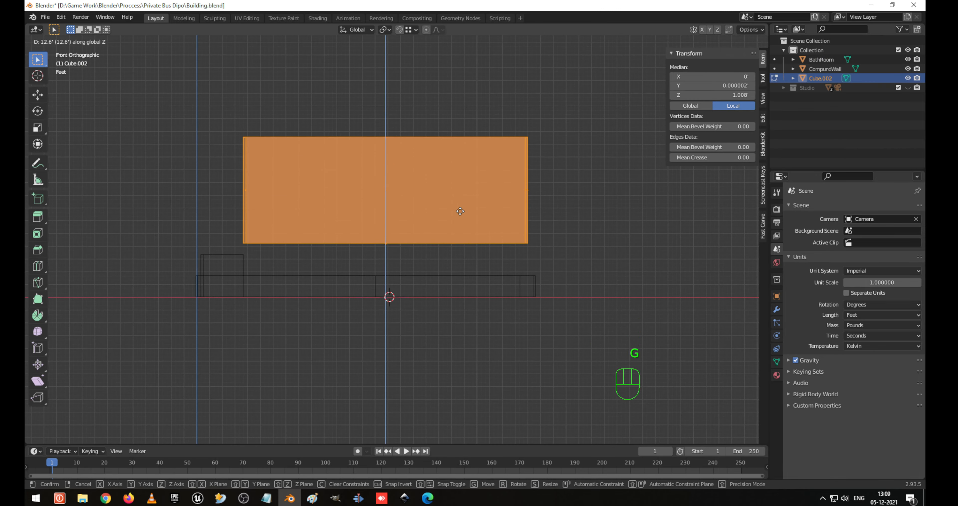
{"action": "left_click", "coordinate": [461, 211]}
Lower the building walls object to about Z 0.23 ft on the ground line, restore solid shading and clear the selection.
{"action": "key", "text": "Tab"}
{"action": "key", "text": "g"}
{"action": "key", "text": "z"}
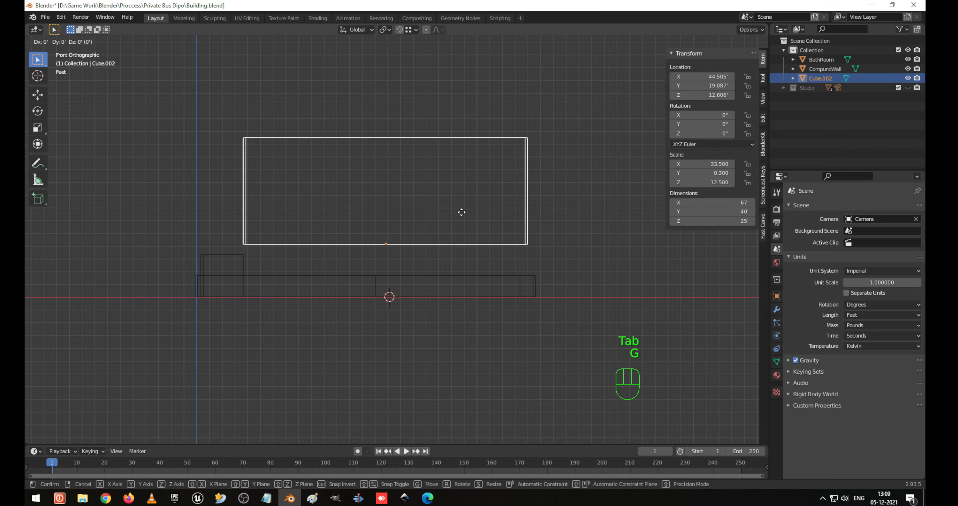
{"action": "left_click", "coordinate": [536, 294]}
{"action": "middle_click_drag", "start_coordinate": [488, 238], "coordinate": [456, 216]}
{"action": "key", "text": "shift+z"}
{"action": "left_click", "coordinate": [367, 134]}
{"action": "middle_click_drag", "start_coordinate": [357, 134], "coordinate": [424, 257]}
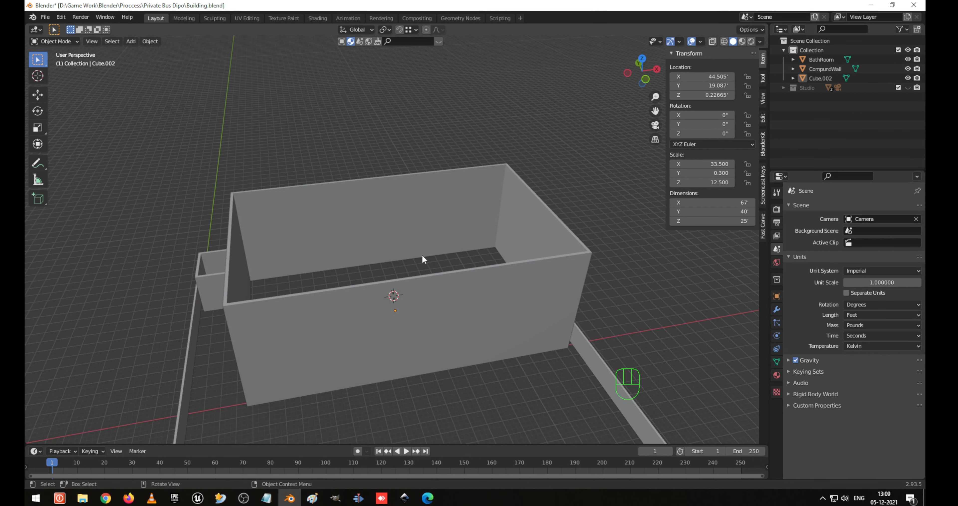
Check the edges along the building walls' top rim and corners by selecting them in edge mode.
{"action": "left_click", "coordinate": [358, 285]}
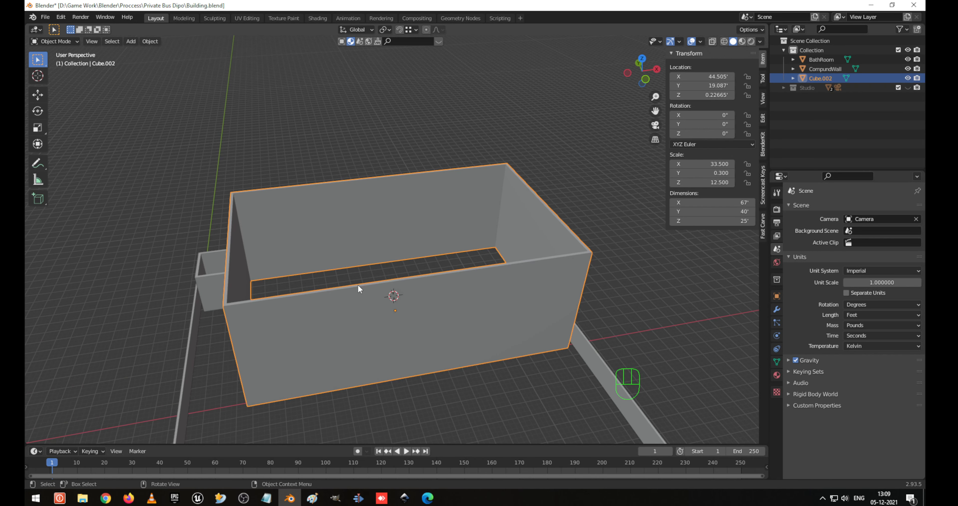
{"action": "key", "text": "Tab"}
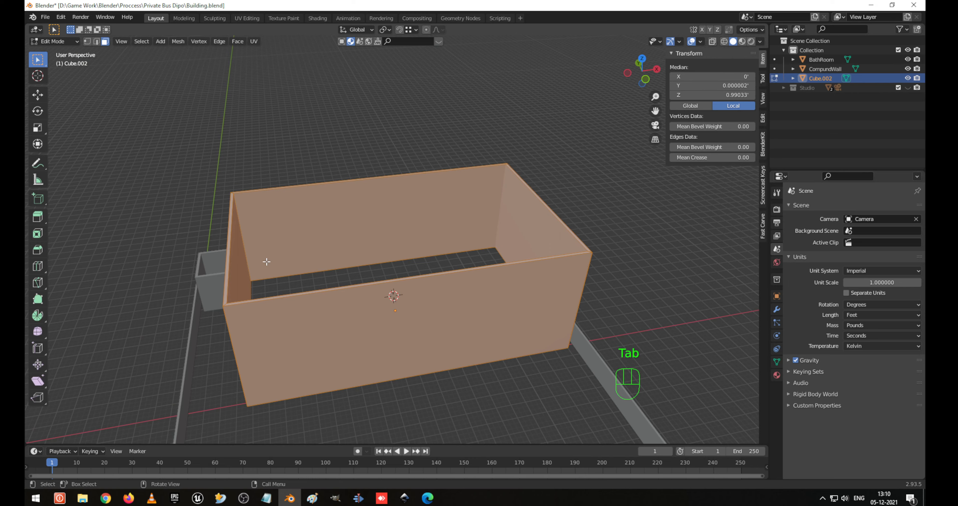
{"action": "key", "text": "2"}
{"action": "scroll", "coordinate": [235, 194], "scroll_direction": "up", "scroll_amount": 2}
{"action": "left_click", "coordinate": [263, 180], "text": "alt"}
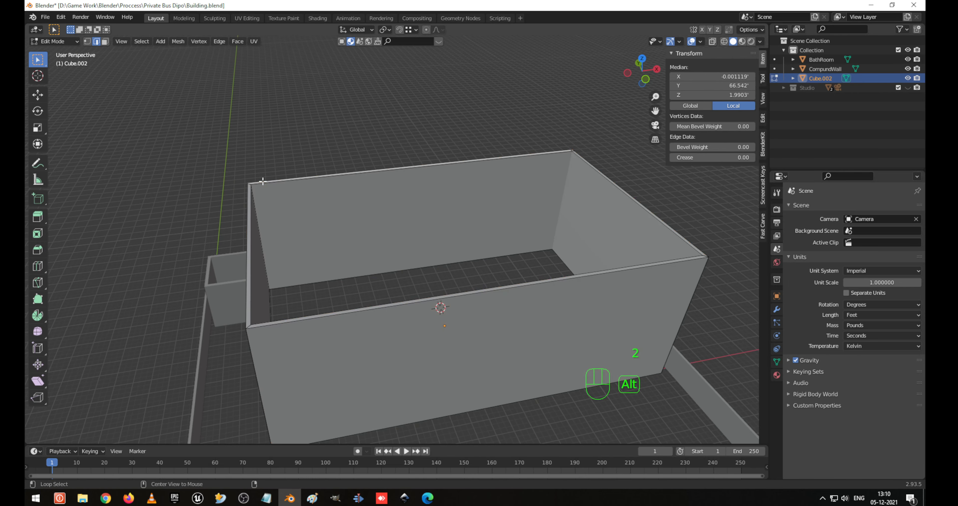
{"action": "left_click", "coordinate": [260, 185], "text": "alt"}
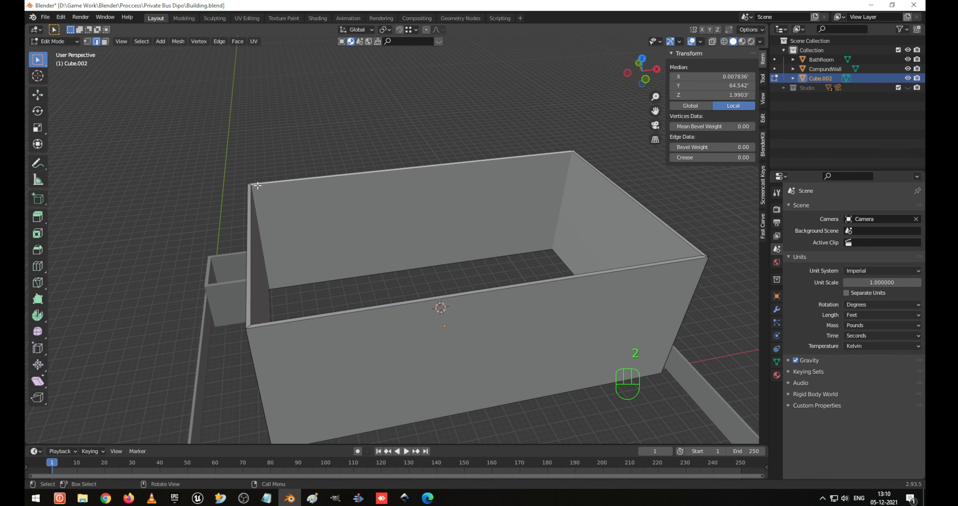
{"action": "middle_click_drag", "start_coordinate": [428, 188], "coordinate": [533, 122]}
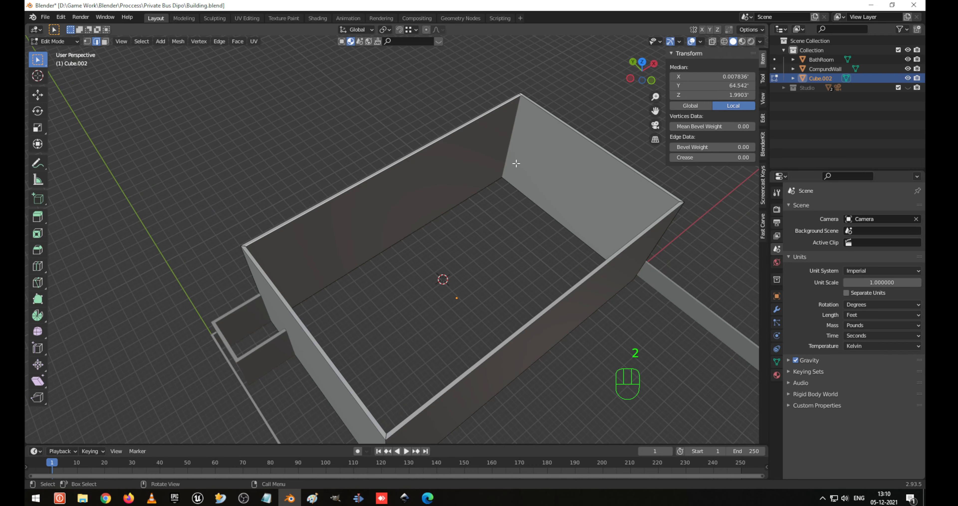
{"action": "left_click", "coordinate": [536, 116], "text": "shift"}
{"action": "key", "text": "shift+z"}
{"action": "left_click", "coordinate": [533, 316], "text": "shift"}
{"action": "left_click", "coordinate": [371, 410], "text": "shift"}
Examine the overlapping wall ends at the building's far +X/+Y corner in wireframe, from perspective, top and front views.
{"action": "middle_click_drag", "start_coordinate": [534, 137], "coordinate": [493, 251], "text": "shift"}
{"action": "scroll", "coordinate": [474, 238], "scroll_direction": "up", "scroll_amount": 3}
{"action": "middle_click_drag", "start_coordinate": [596, 193], "coordinate": [483, 278], "text": "shift"}
{"action": "left_click", "coordinate": [484, 277]}
{"action": "key", "text": "2"}
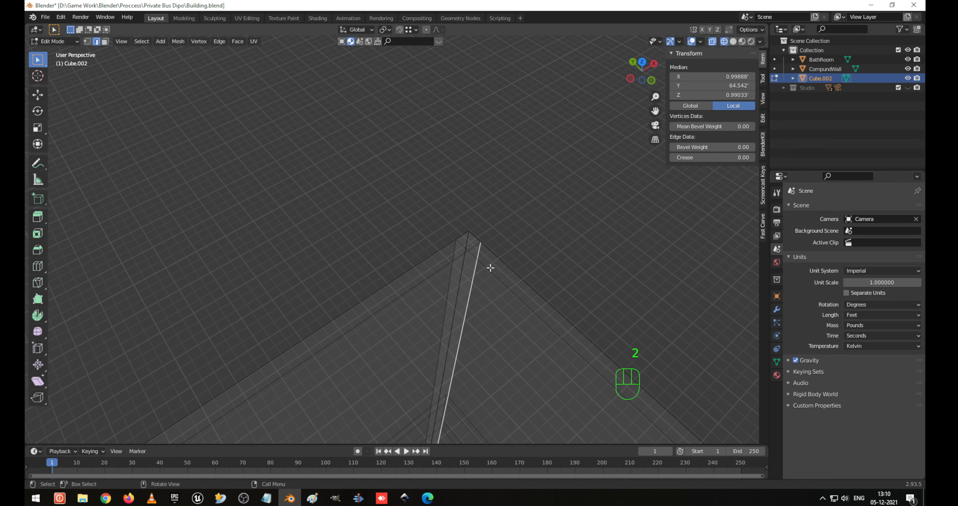
{"action": "key", "text": "Tab"}
{"action": "left_click", "coordinate": [493, 283]}
{"action": "key", "text": "Tab"}
{"action": "key", "text": "KP_7"}
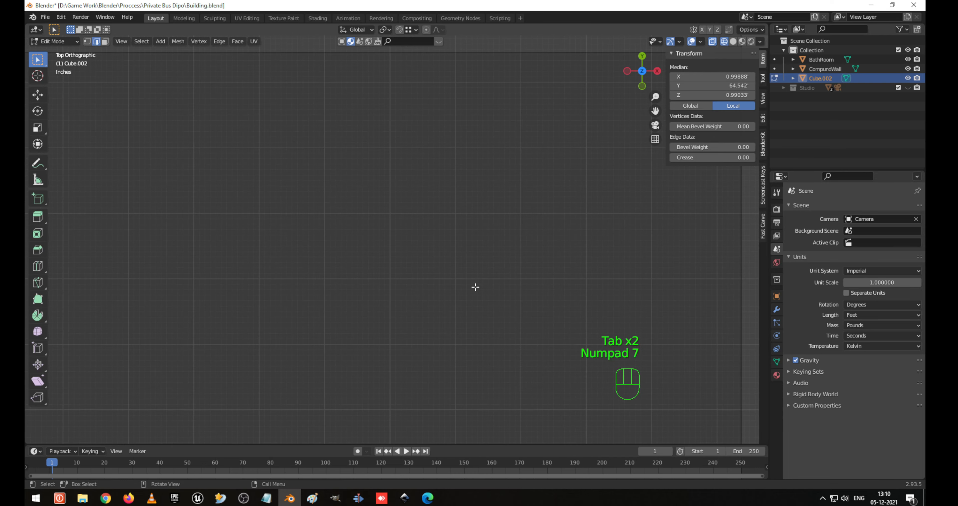
{"action": "key", "text": "KP_1"}
{"action": "scroll", "coordinate": [470, 290], "scroll_direction": "down", "scroll_amount": 3}
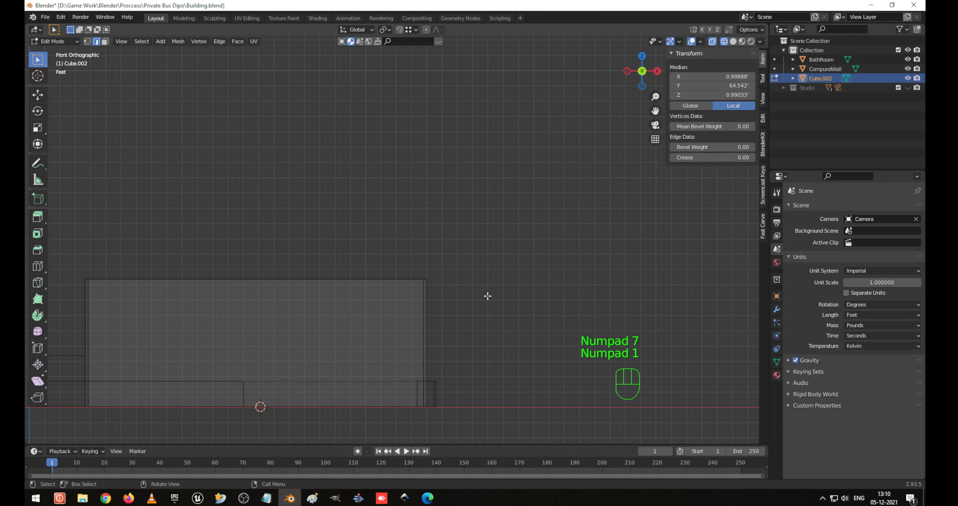
Miter the back wall's end at the +X/+Y corner by snapping its inner end vertices along X to the side wall's inner face.
{"action": "key", "text": "KP_7"}
{"action": "key", "text": "1"}
{"action": "scroll", "coordinate": [472, 225], "scroll_direction": "up", "scroll_amount": 3}
{"action": "left_click_drag", "start_coordinate": [473, 165], "coordinate": [540, 225]}
{"action": "key", "text": "KP_Decimal"}
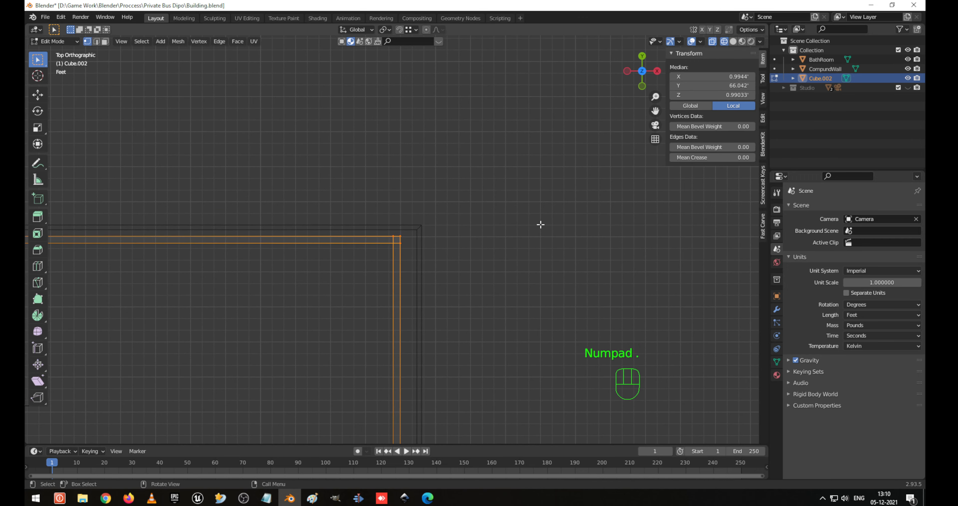
{"action": "middle_click_drag", "start_coordinate": [362, 245], "coordinate": [442, 244], "text": "shift"}
{"action": "left_click", "coordinate": [470, 254]}
{"action": "left_click_drag", "start_coordinate": [471, 254], "coordinate": [558, 304]}
{"action": "key", "text": "g"}
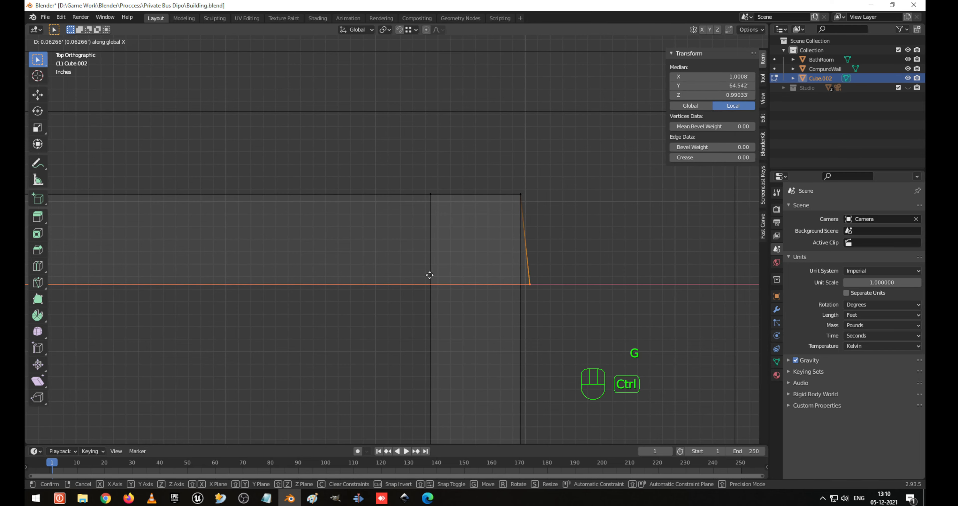
{"action": "left_click", "coordinate": [430, 192]}
Miter the adjoining side wall's end by snapping its inner end vertices along Y to the back wall's inner corner.
{"action": "left_click_drag", "start_coordinate": [442, 202], "coordinate": [453, 214]}
{"action": "key", "text": "g"}
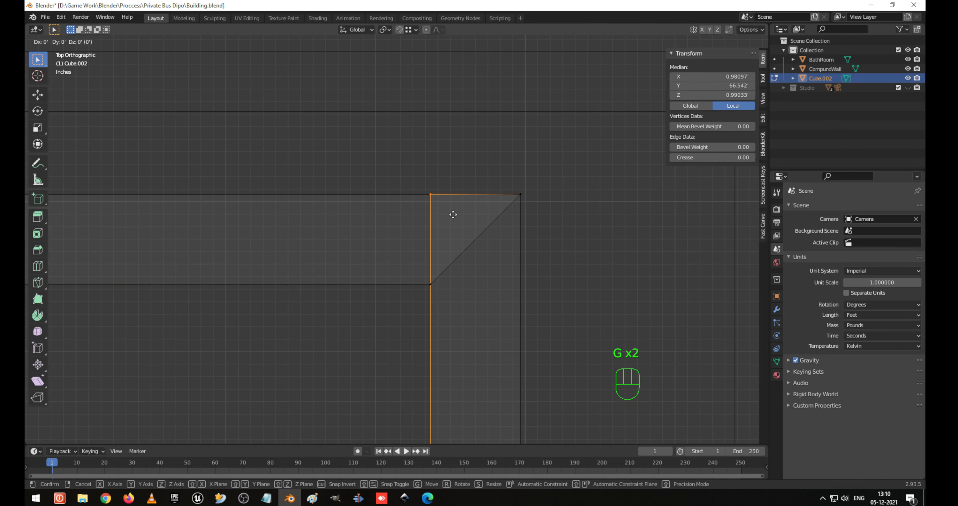
{"action": "middle_click_drag", "start_coordinate": [454, 215], "coordinate": [451, 223]}
{"action": "left_click", "coordinate": [426, 284], "text": "ctrl"}
Delete the mitered end faces between the two walls at that corner and leave mesh editing.
{"action": "middle_click_drag", "start_coordinate": [426, 284], "coordinate": [443, 265]}
{"action": "key", "text": "3"}
{"action": "left_click", "coordinate": [440, 263]}
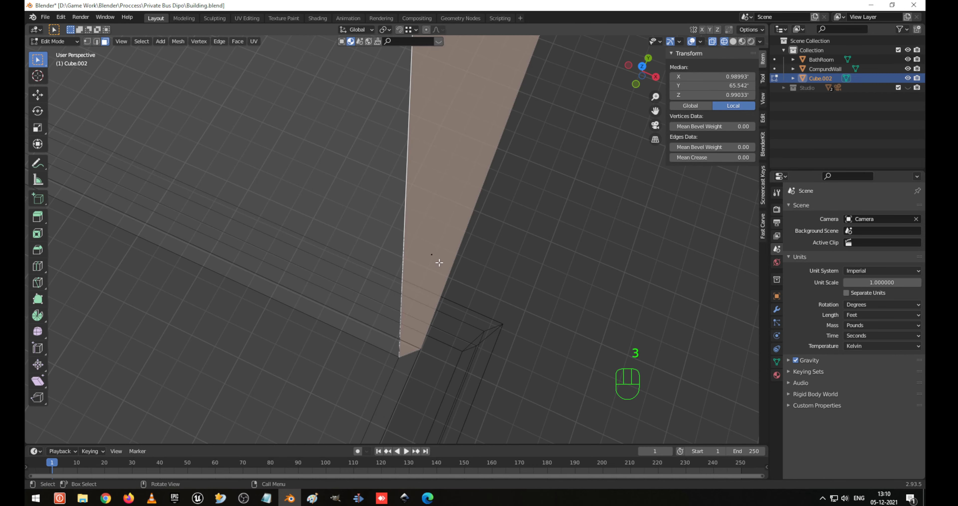
{"action": "key", "text": "x"}
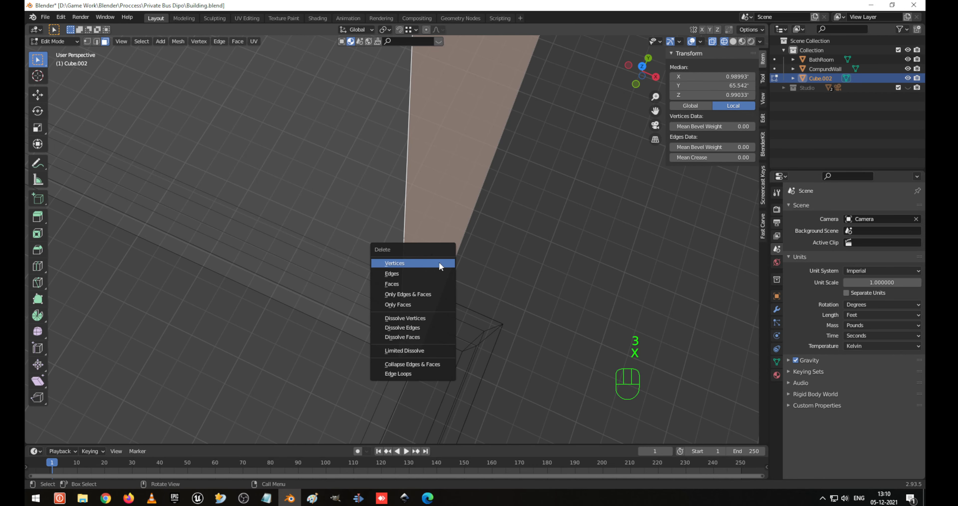
{"action": "left_click", "coordinate": [439, 263]}
{"action": "left_click", "coordinate": [438, 263]}
{"action": "key", "text": "x"}
{"action": "left_click", "coordinate": [438, 262]}
{"action": "scroll", "coordinate": [438, 262], "scroll_direction": "down", "scroll_amount": 9}
{"action": "key", "text": "Tab"}
{"action": "scroll", "coordinate": [415, 265], "scroll_direction": "down", "scroll_amount": 3}
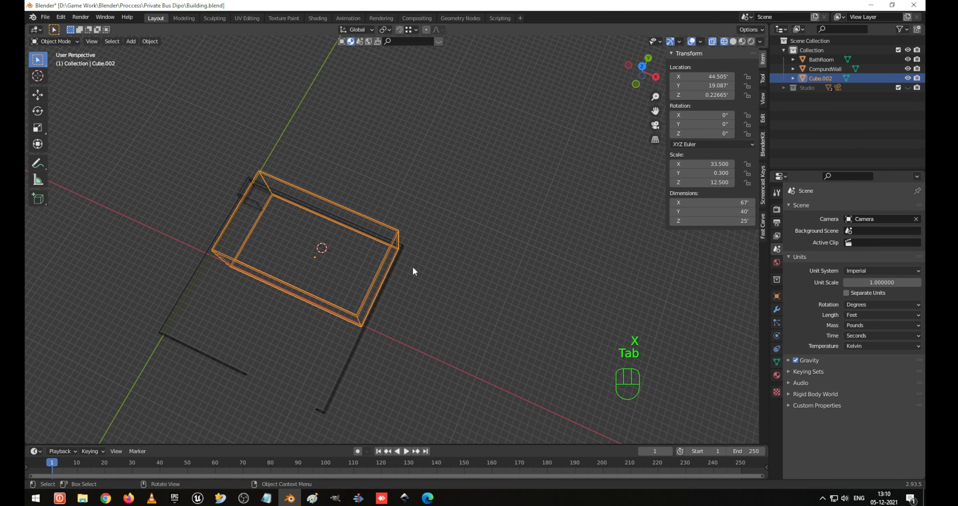
Select the compound wall and return the viewport from wireframe to solid shading.
{"action": "middle_click_drag", "start_coordinate": [298, 283], "coordinate": [343, 250]}
{"action": "middle_click_drag", "start_coordinate": [310, 307], "coordinate": [363, 182], "text": "shift"}
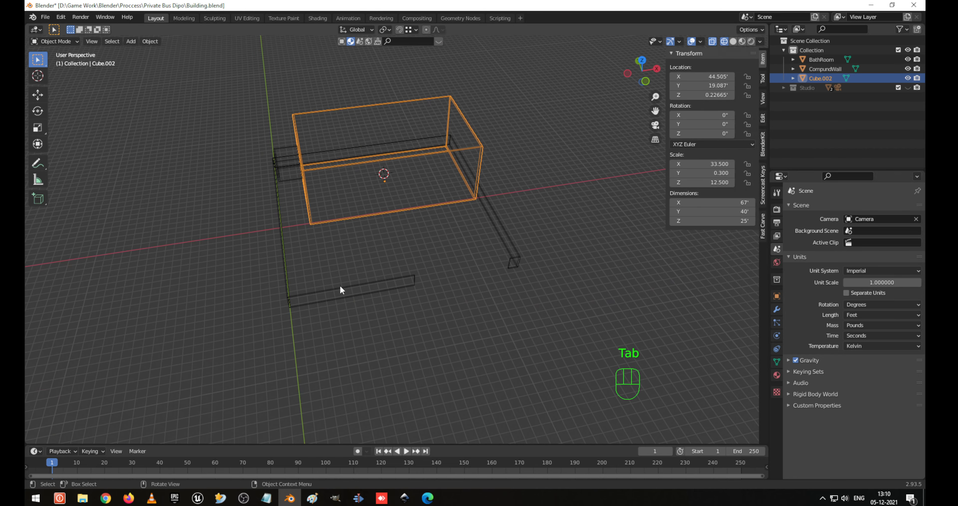
{"action": "left_click", "coordinate": [340, 285]}
{"action": "scroll", "coordinate": [352, 302], "scroll_direction": "up", "scroll_amount": 3}
{"action": "key", "text": "Tab"}
{"action": "middle_click_drag", "start_coordinate": [352, 304], "coordinate": [368, 287]}
{"action": "scroll", "coordinate": [351, 256], "scroll_direction": "up", "scroll_amount": 5}
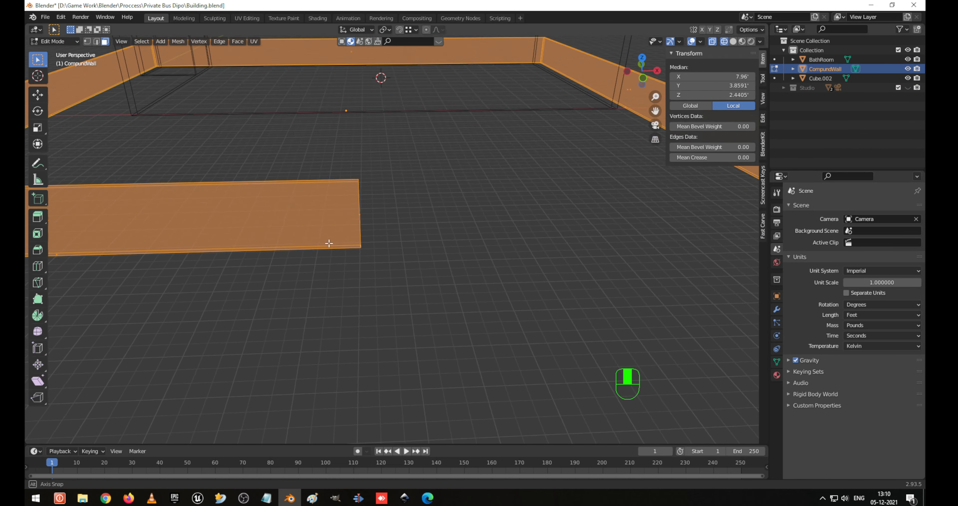
{"action": "key", "text": "Tab"}
{"action": "key", "text": "shift+z"}
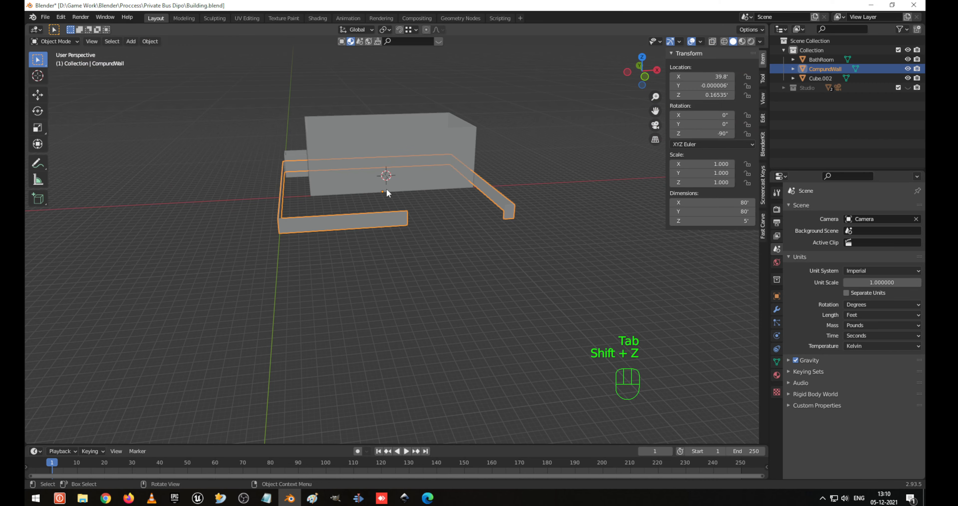
Merge all of the compound wall's vertices by distance.
{"action": "key", "text": "Tab"}
{"action": "scroll", "coordinate": [376, 219], "scroll_direction": "up", "scroll_amount": 5}
{"action": "key", "text": "1"}
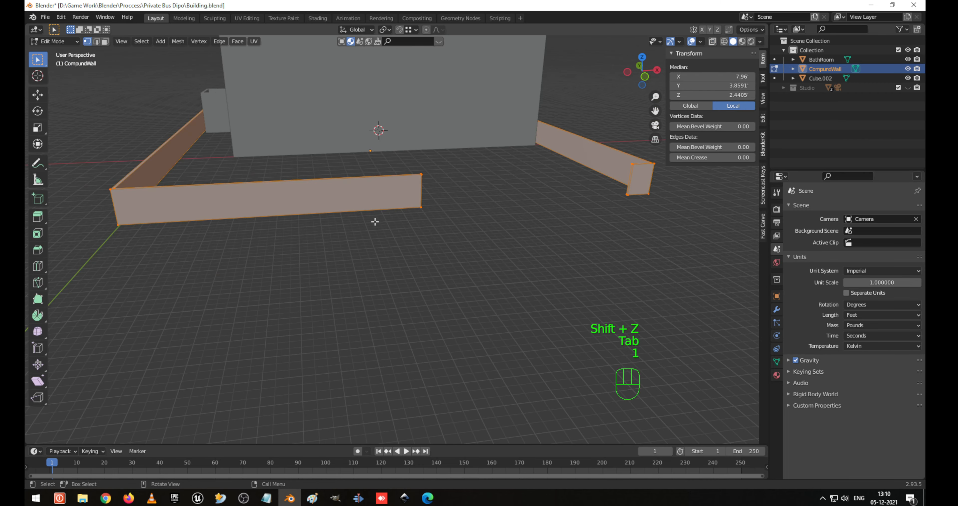
{"action": "key", "text": "a"}
{"action": "key", "text": "a"}
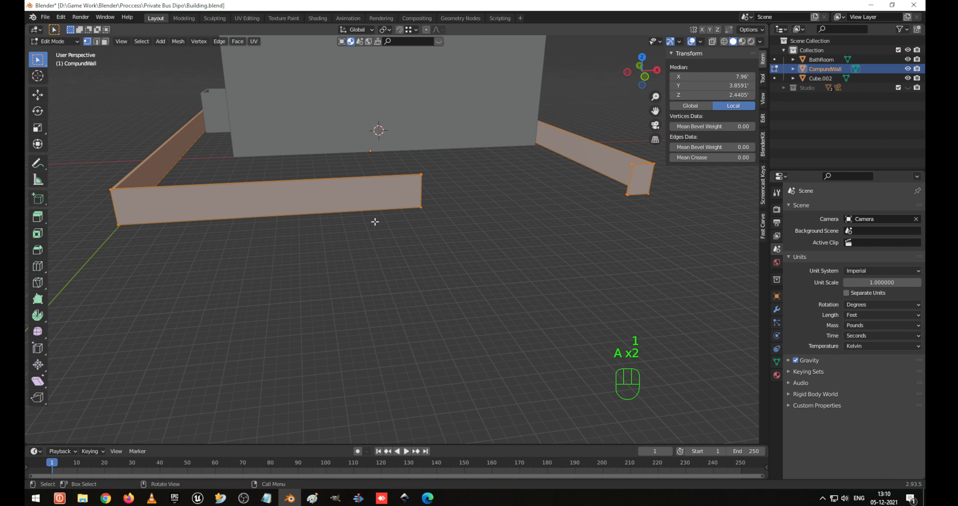
{"action": "key", "text": "m"}
{"action": "left_click", "coordinate": [346, 257]}
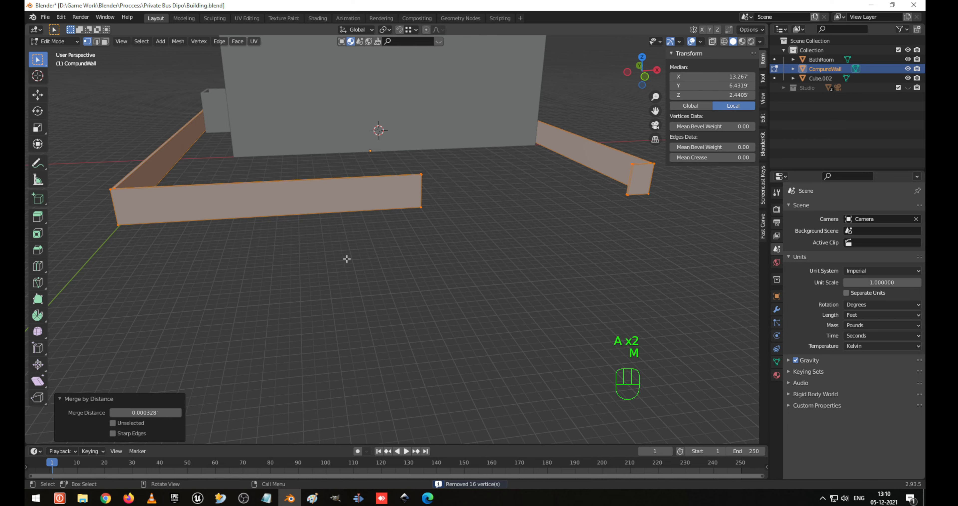
Check the weld at the compound wall's mitered corner by test-moving its outer top vertex, cancel the move and leave mesh editing.
{"action": "middle_click_drag", "start_coordinate": [400, 175], "coordinate": [376, 190]}
{"action": "scroll", "coordinate": [333, 278], "scroll_direction": "up", "scroll_amount": 5}
{"action": "middle_click_drag", "start_coordinate": [333, 278], "coordinate": [399, 235], "text": "shift"}
{"action": "scroll", "coordinate": [460, 272], "scroll_direction": "down", "scroll_amount": 3}
{"action": "scroll", "coordinate": [399, 234], "scroll_direction": "up", "scroll_amount": 4}
{"action": "scroll", "coordinate": [399, 235], "scroll_direction": "up", "scroll_amount": 3}
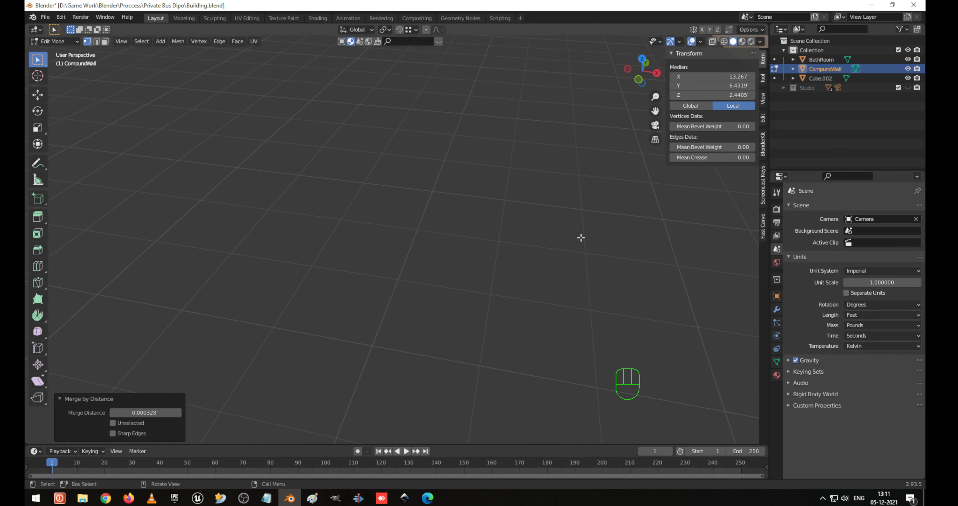
{"action": "middle_click_drag", "start_coordinate": [582, 237], "coordinate": [551, 244], "text": "shift"}
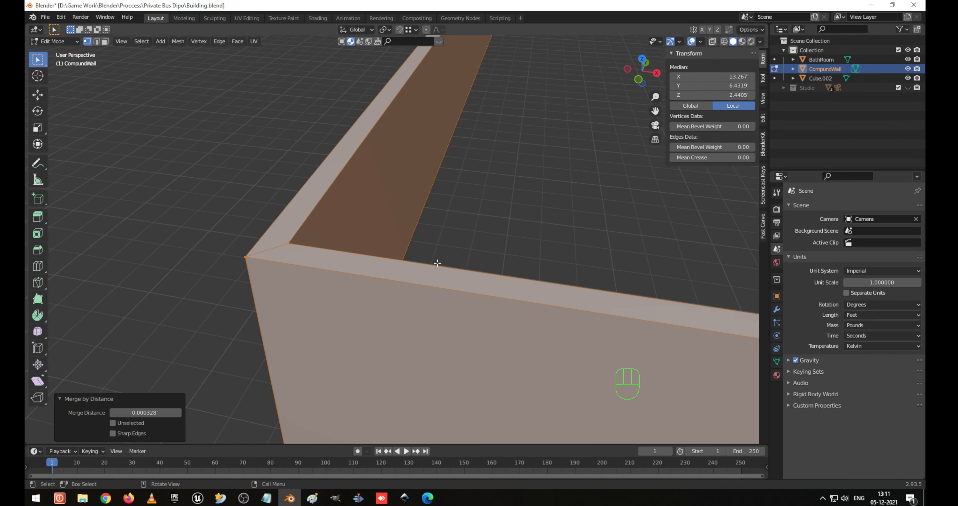
{"action": "left_click", "coordinate": [247, 262]}
{"action": "key", "text": "g"}
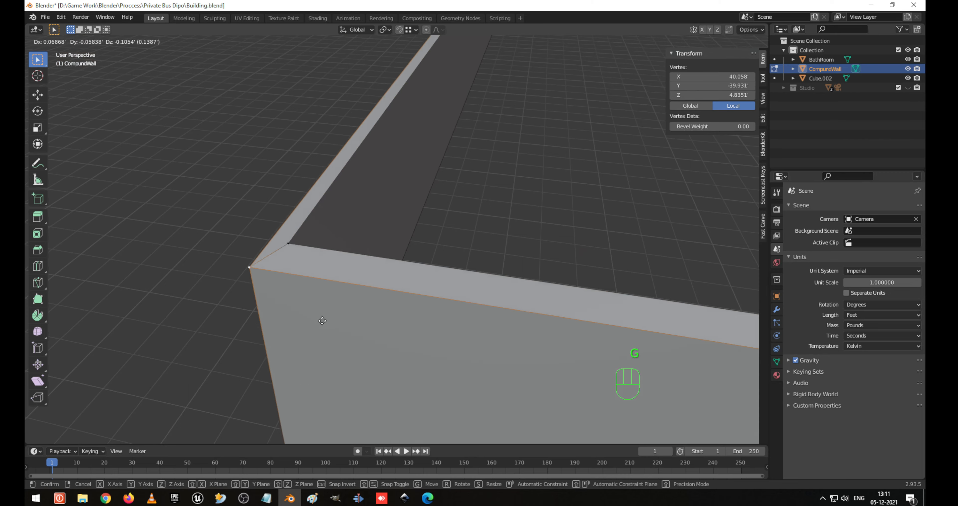
{"action": "right_click", "coordinate": [282, 327]}
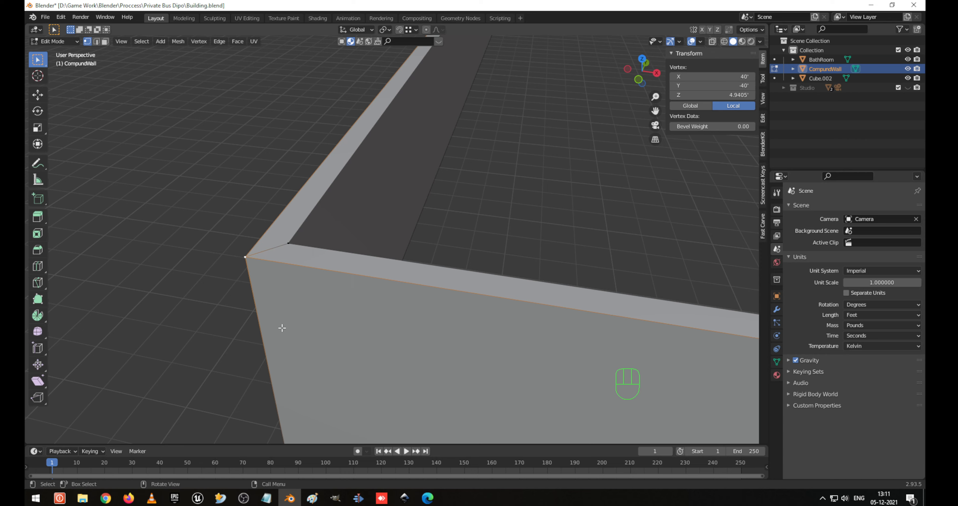
{"action": "scroll", "coordinate": [336, 247], "scroll_direction": "down", "scroll_amount": 5}
{"action": "key", "text": "Tab"}
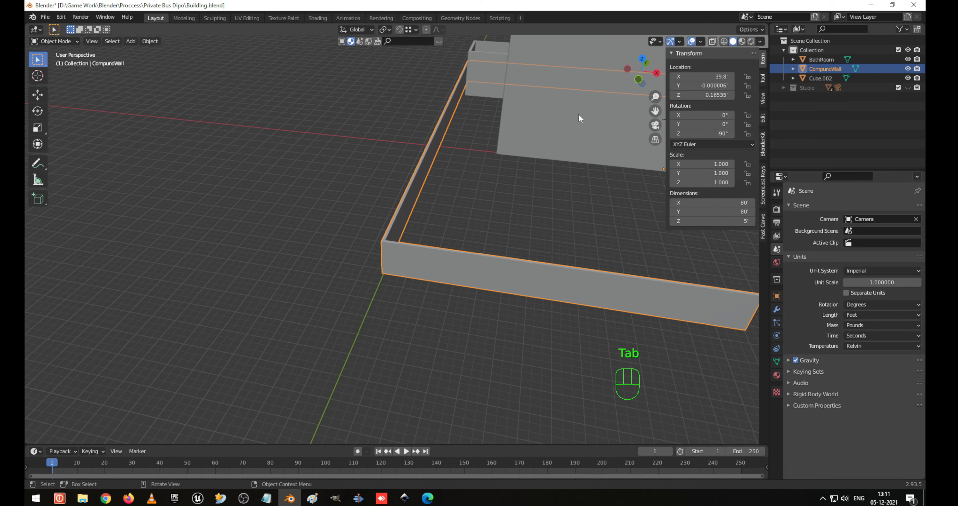
Check the bathroom's free outer corner by test-moving its top vertex in mesh editing, and undo the move.
{"action": "middle_click_drag", "start_coordinate": [579, 113], "coordinate": [511, 171], "text": "shift"}
{"action": "left_click", "coordinate": [528, 201]}
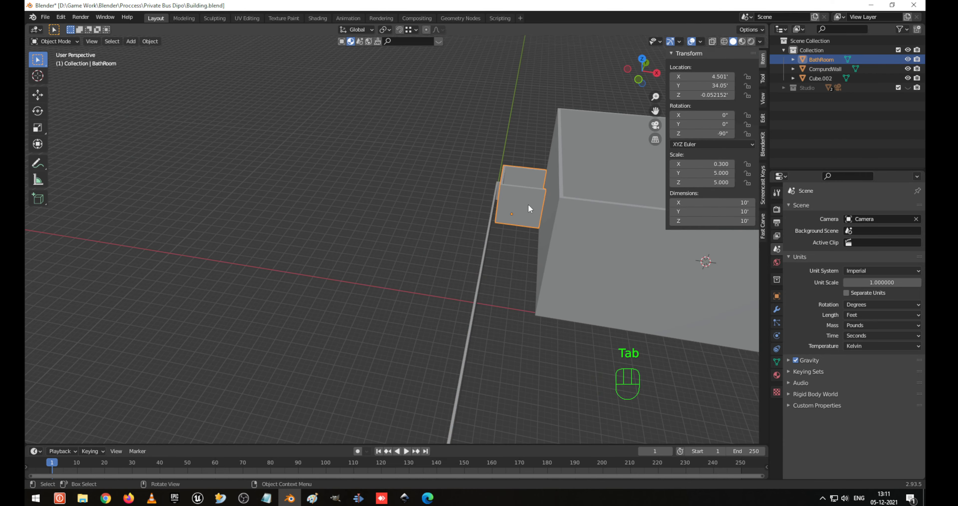
{"action": "key", "text": "KP_Decimal"}
{"action": "key", "text": "Tab"}
{"action": "middle_click_drag", "start_coordinate": [398, 131], "coordinate": [379, 164]}
{"action": "left_click", "coordinate": [403, 206]}
{"action": "key", "text": "g"}
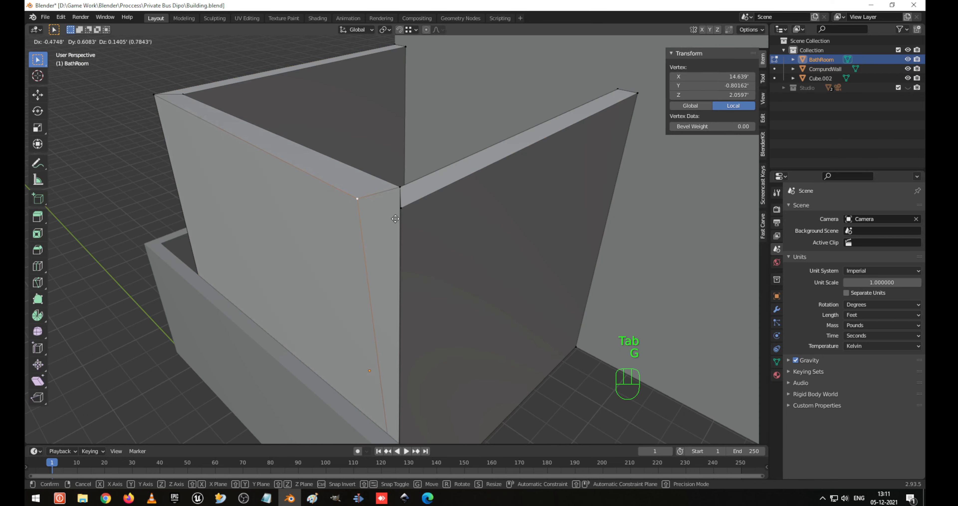
{"action": "left_click", "coordinate": [395, 218]}
{"action": "middle_click_drag", "start_coordinate": [396, 218], "coordinate": [482, 175]}
{"action": "key", "text": "ctrl+z"}
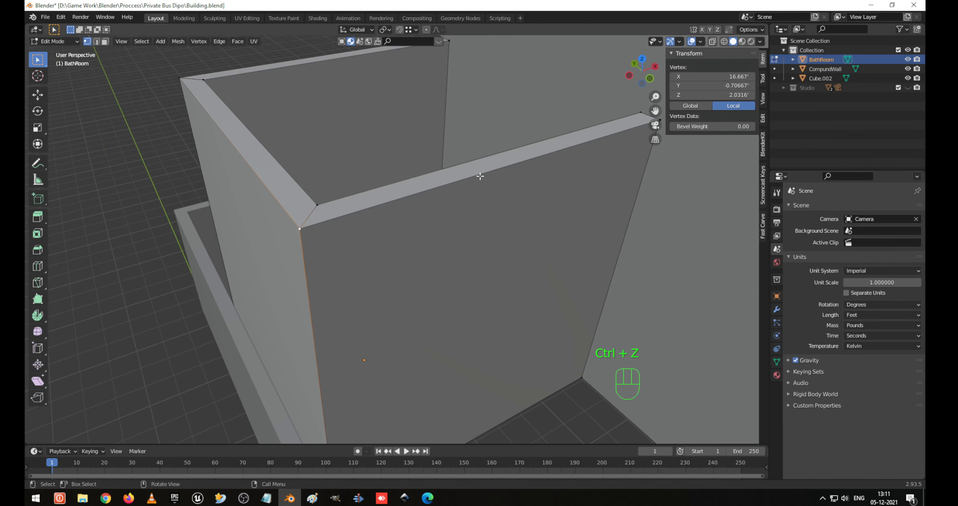
Merge all of the bathroom's vertices by distance and check the weld with a cancelled test move of the corner vertex.
{"action": "key", "text": "a"}
{"action": "key", "text": "m"}
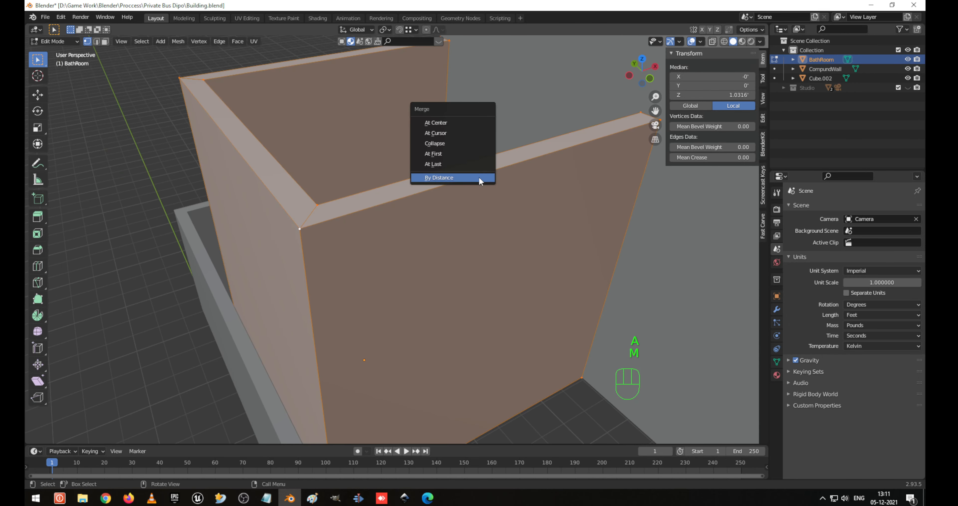
{"action": "left_click", "coordinate": [480, 178]}
{"action": "left_click", "coordinate": [326, 223]}
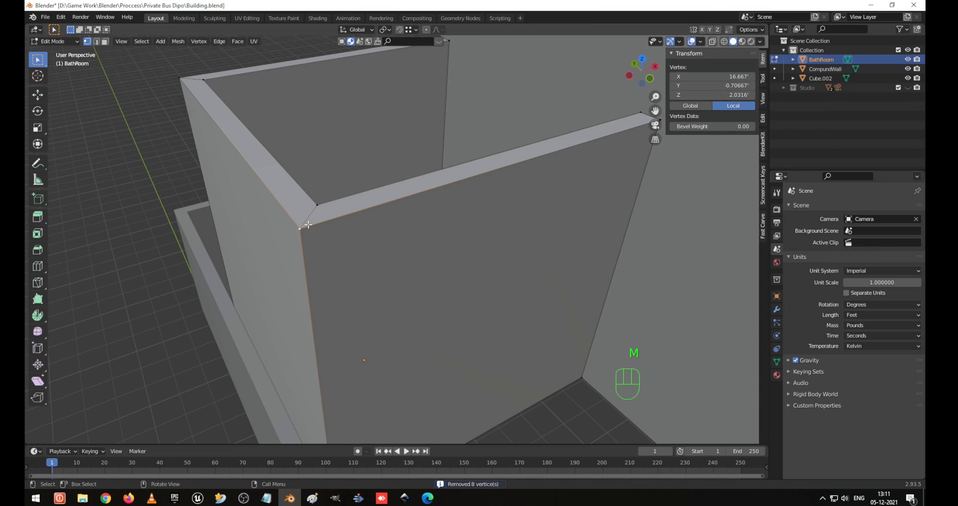
{"action": "key", "text": "g"}
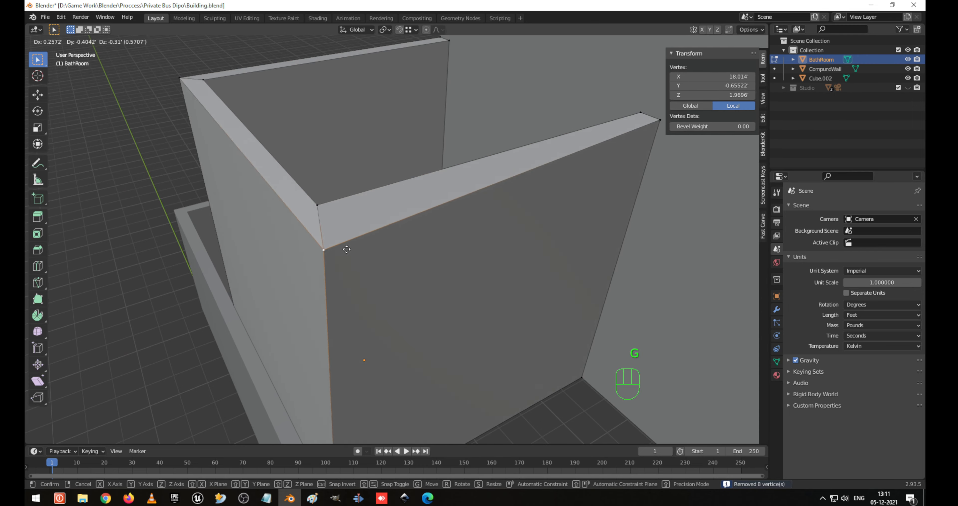
{"action": "right_click", "coordinate": [346, 249]}
{"action": "key", "text": "Tab"}
Merge all of the main building's vertices by distance and save the file.
{"action": "scroll", "coordinate": [495, 241], "scroll_direction": "down", "scroll_amount": 6}
{"action": "scroll", "coordinate": [546, 255], "scroll_direction": "up", "scroll_amount": 2}
{"action": "left_click", "coordinate": [545, 255]}
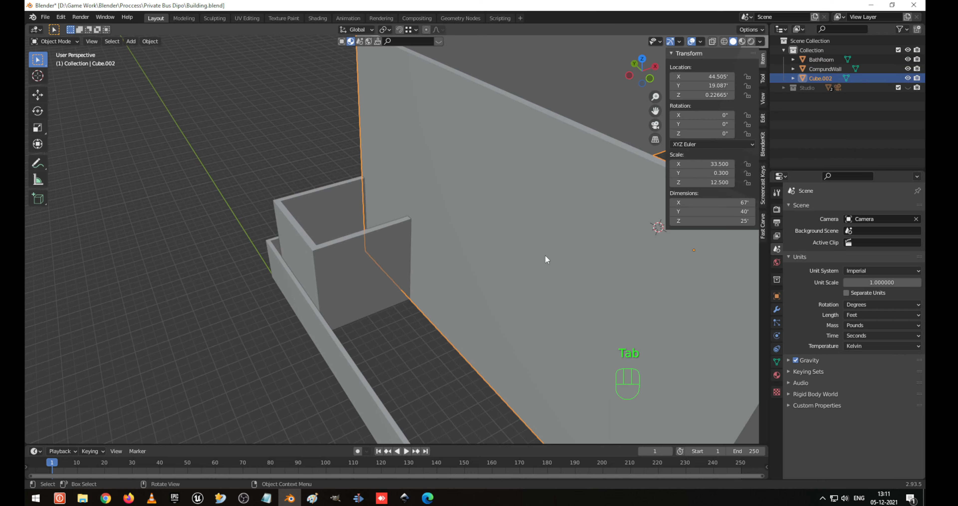
{"action": "scroll", "coordinate": [563, 240], "scroll_direction": "down", "scroll_amount": 4}
{"action": "scroll", "coordinate": [505, 258], "scroll_direction": "up", "scroll_amount": 1}
{"action": "key", "text": "Tab"}
{"action": "key", "text": "a"}
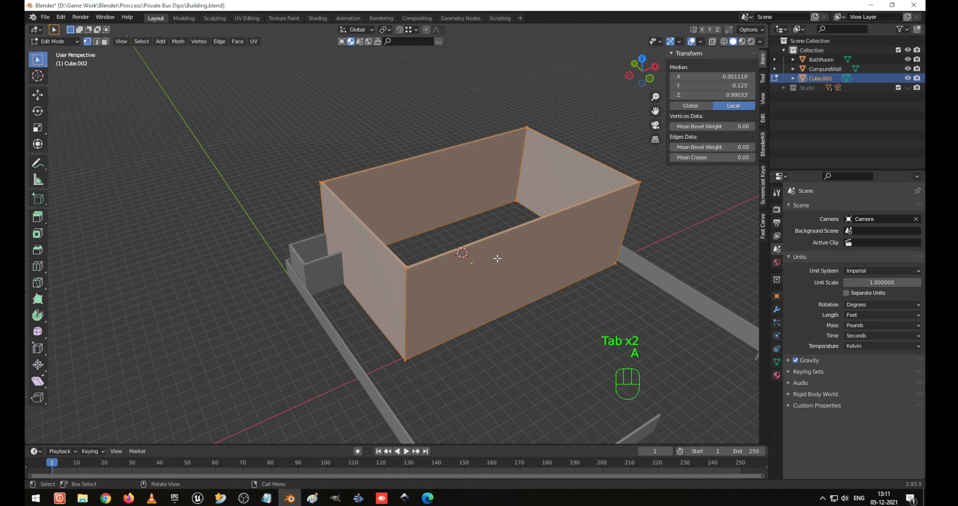
{"action": "key", "text": "m"}
{"action": "left_click", "coordinate": [497, 257]}
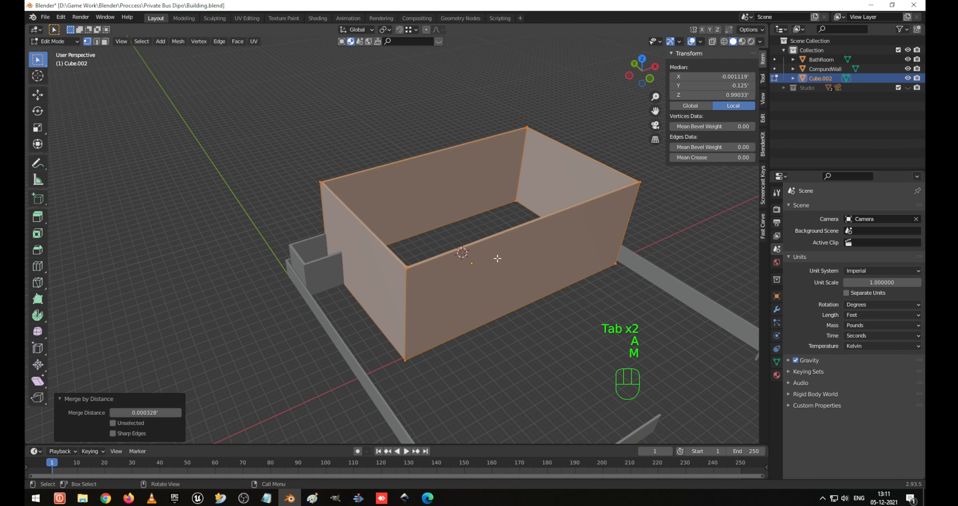
{"action": "key", "text": "Tab"}
{"action": "middle_click_drag", "start_coordinate": [497, 257], "coordinate": [487, 297], "text": "ctrl"}
{"action": "key", "text": "ctrl+s"}
Snap the 3D cursor to the center of the building's inner top edge loop and leave mesh editing.
{"action": "key", "text": "Tab"}
{"action": "key", "text": "2"}
{"action": "left_click", "coordinate": [402, 167], "text": "alt"}
{"action": "key", "text": "shift+z"}
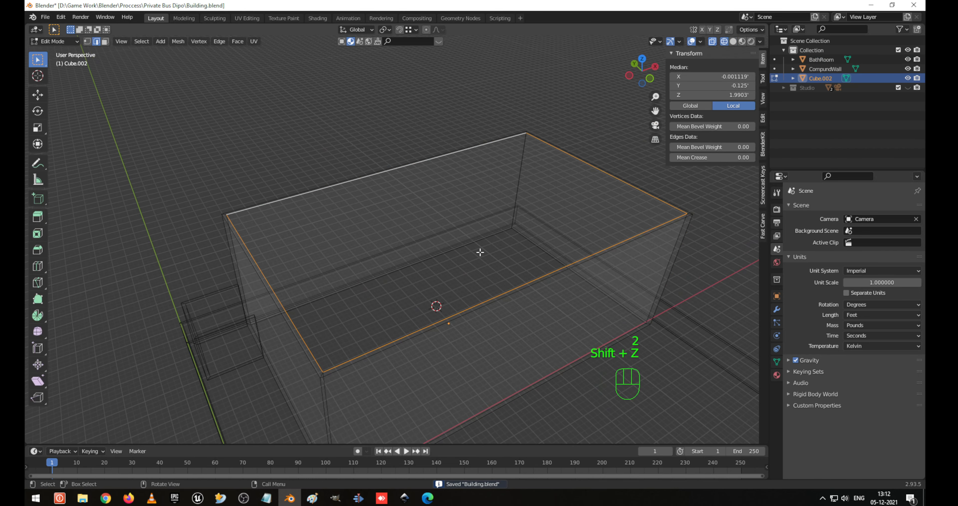
{"action": "key", "text": "shift+z"}
{"action": "scroll", "coordinate": [484, 245], "scroll_direction": "up", "scroll_amount": 3}
{"action": "middle_click_drag", "start_coordinate": [465, 270], "coordinate": [449, 285], "text": "shift"}
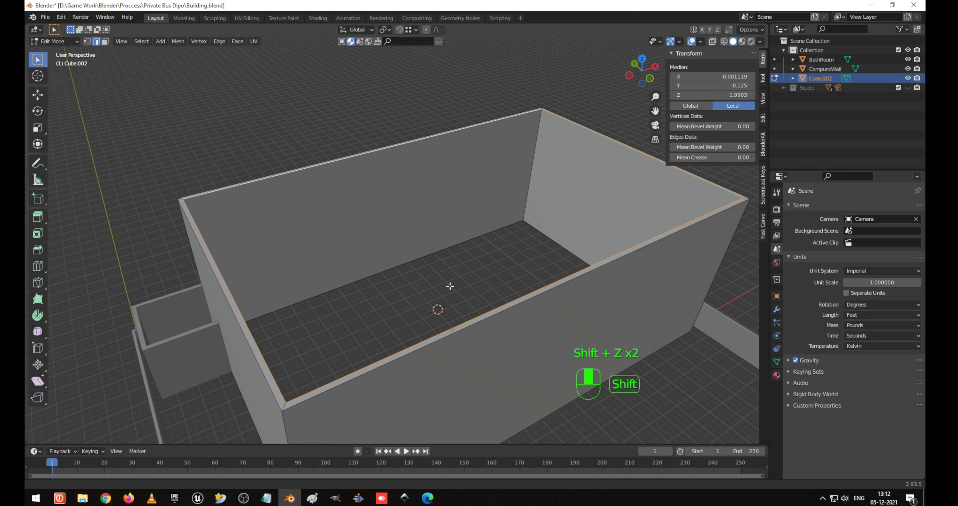
{"action": "key", "text": "2"}
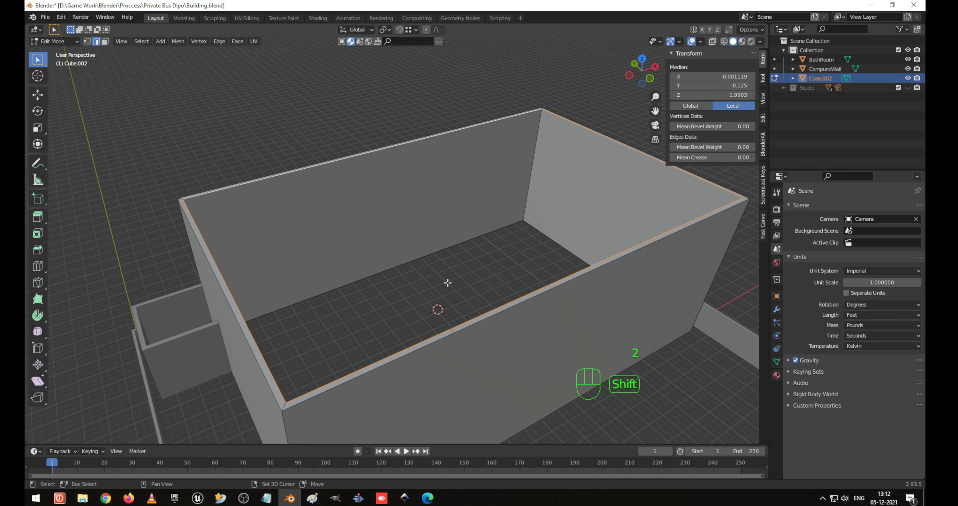
{"action": "key", "text": "shift+s"}
{"action": "left_click", "coordinate": [447, 345]}
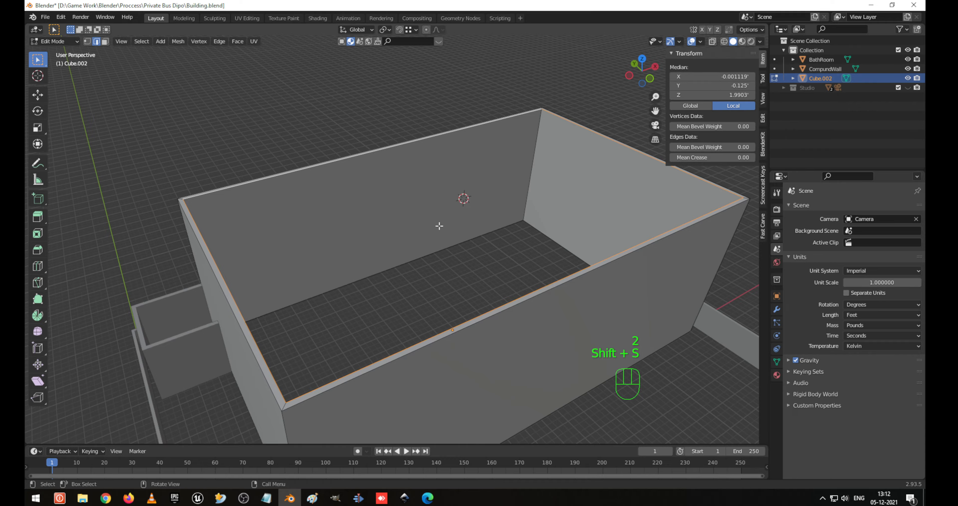
{"action": "middle_click_drag", "start_coordinate": [440, 226], "coordinate": [472, 201]}
{"action": "key", "text": "Tab"}
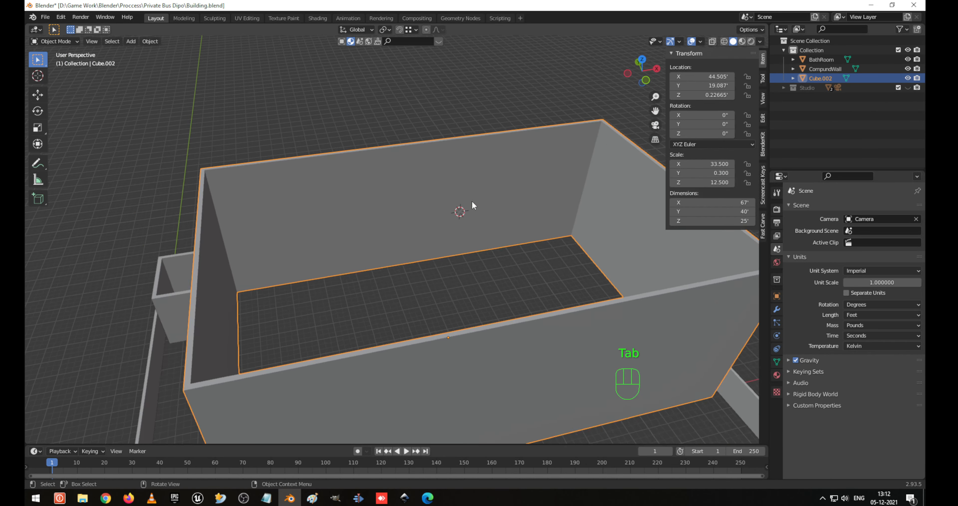
Deselect the building and add a cube at the 3D cursor, centered in the building's top opening.
{"action": "left_click", "coordinate": [433, 139]}
{"action": "middle_click_drag", "start_coordinate": [455, 250], "coordinate": [436, 240]}
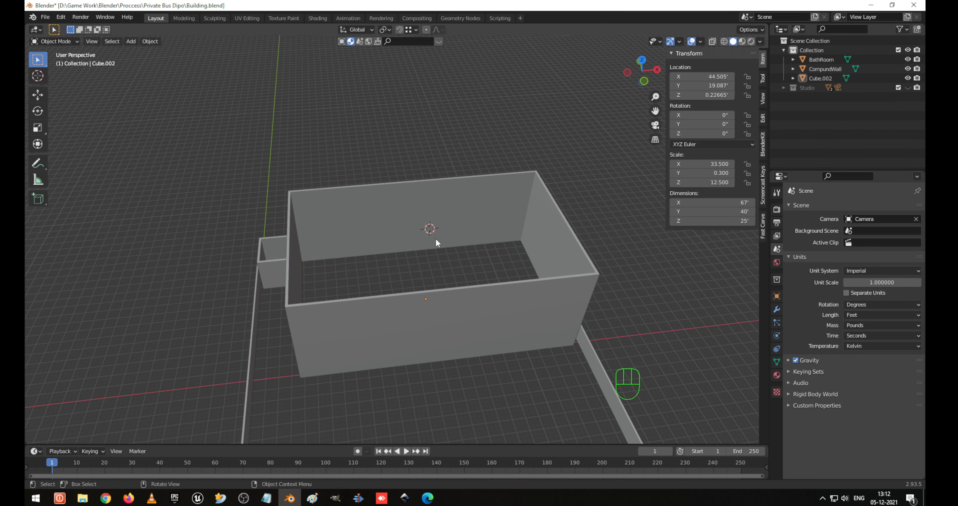
{"action": "scroll", "coordinate": [437, 246], "scroll_direction": "up", "scroll_amount": 2}
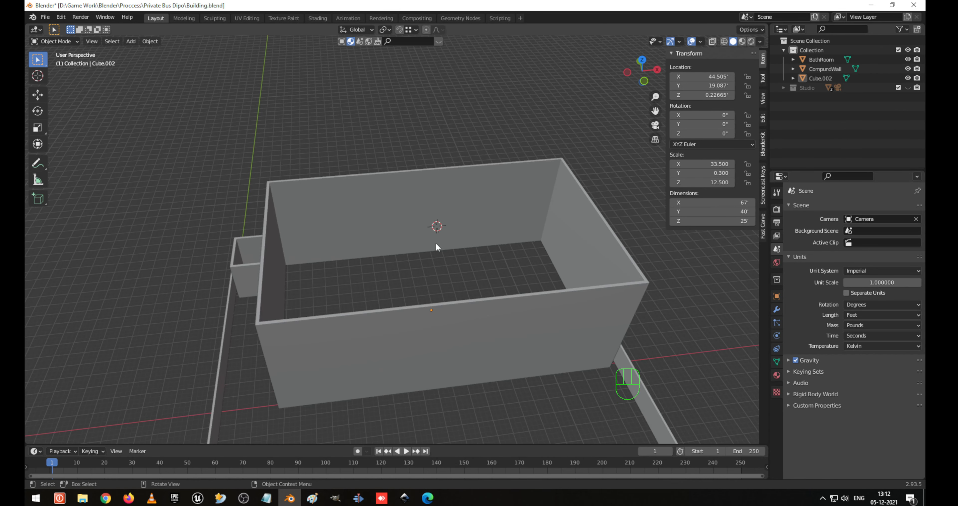
{"action": "key", "text": "shift+a"}
{"action": "mouse_move", "coordinate": [436, 242]}
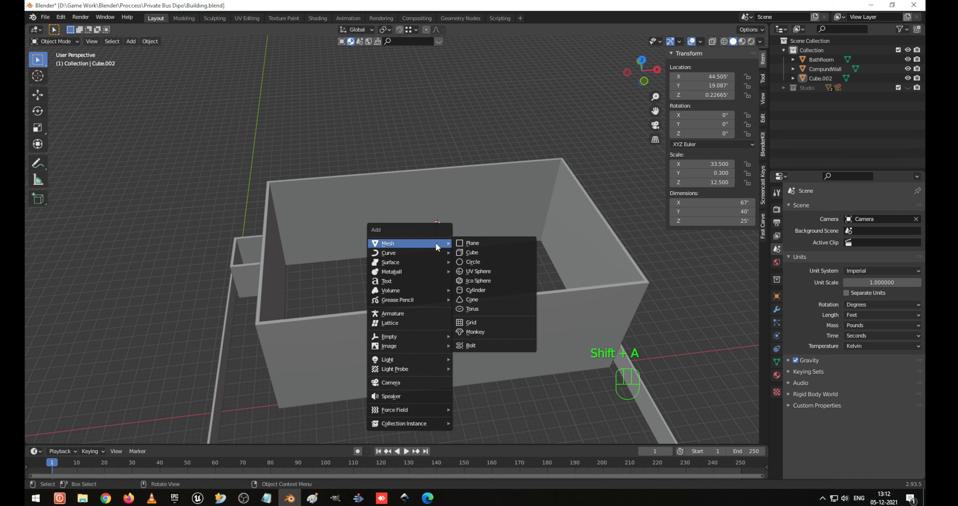
{"action": "left_click", "coordinate": [458, 253]}
Set the new cube's Z dimension to 1'.
{"action": "left_click", "coordinate": [716, 221]}
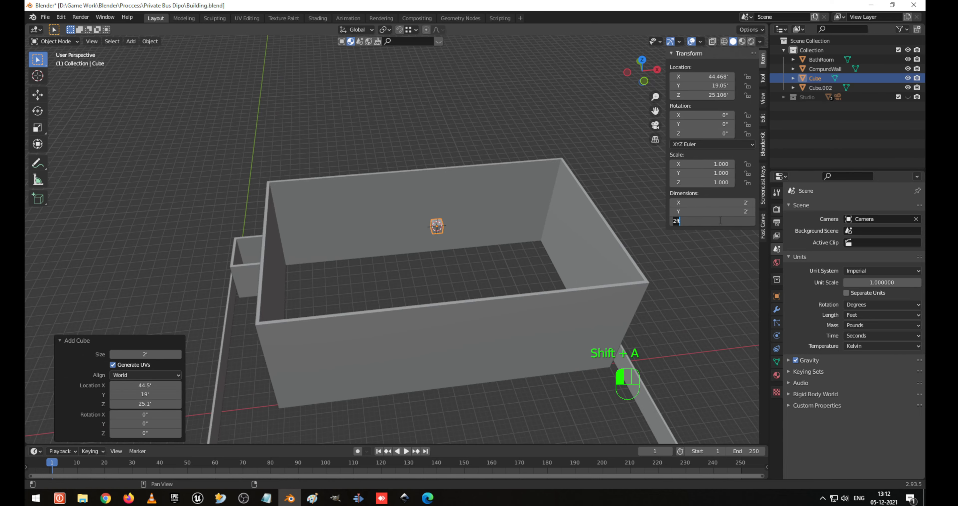
{"action": "left_click", "coordinate": [565, 214]}
{"action": "scroll", "coordinate": [451, 241], "scroll_direction": "up", "scroll_amount": 5}
{"action": "scroll", "coordinate": [450, 241], "scroll_direction": "down", "scroll_amount": 1}
{"action": "middle_click_drag", "start_coordinate": [508, 199], "coordinate": [525, 182]}
{"action": "left_click", "coordinate": [717, 220]}
{"action": "type", "text": "1"}
{"action": "key", "text": "Return"}
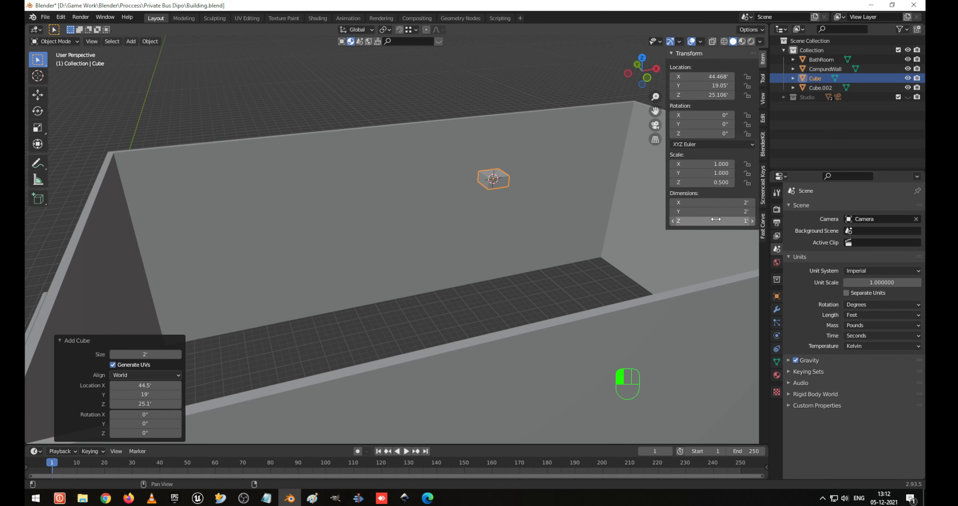
Scale the cube uniformly in top view to about 40' × 40', spanning the building's depth.
{"action": "middle_click_drag", "start_coordinate": [536, 217], "coordinate": [557, 193]}
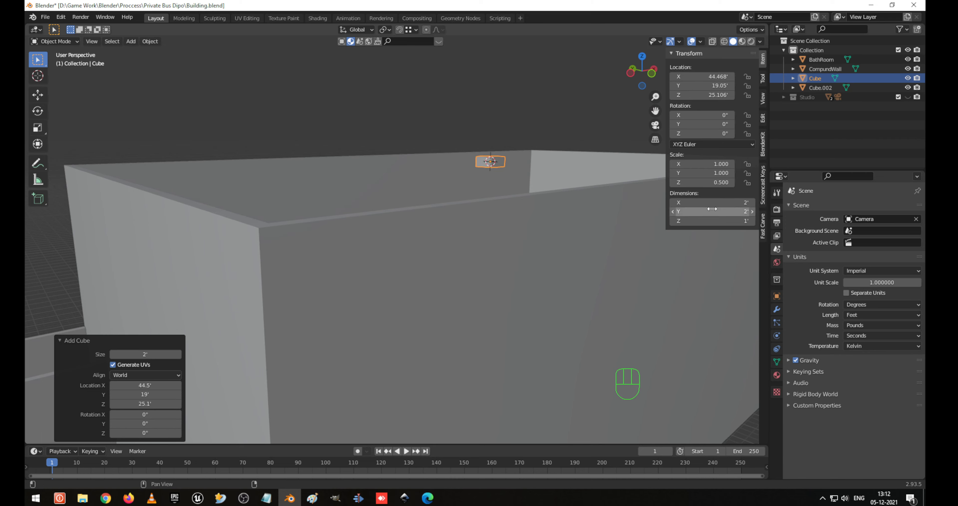
{"action": "middle_click_drag", "start_coordinate": [502, 173], "coordinate": [456, 232]}
{"action": "key", "text": "KP_7"}
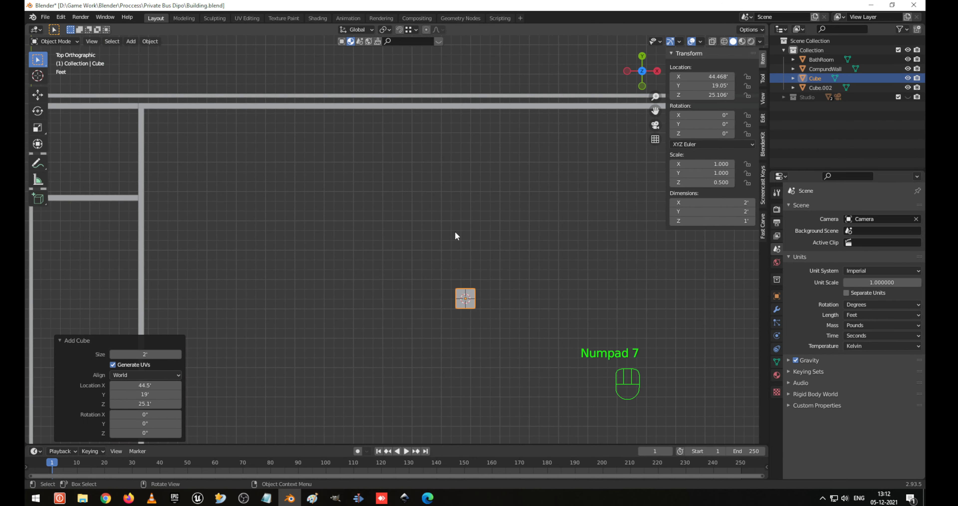
{"action": "scroll", "coordinate": [488, 262], "scroll_direction": "down", "scroll_amount": 6}
{"action": "key", "text": "s"}
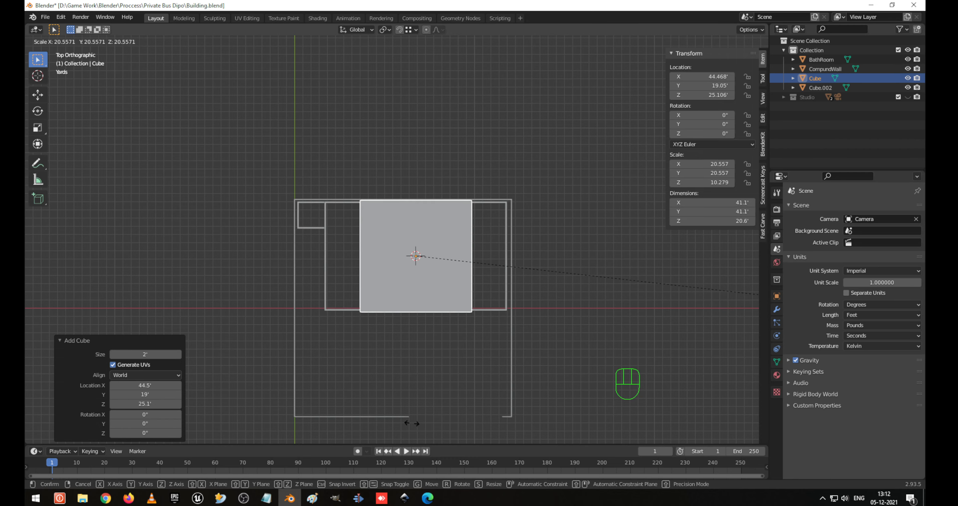
{"action": "left_click", "coordinate": [372, 412]}
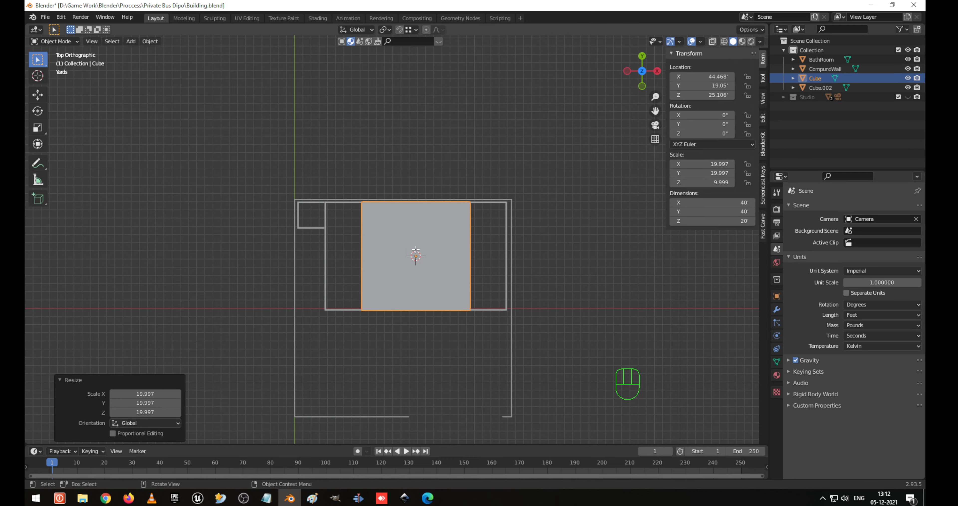
Edit the slab's mesh in wireframe top view and snap its rear vertices to the building's rear wall.
{"action": "scroll", "coordinate": [428, 261], "scroll_direction": "up", "scroll_amount": 5}
{"action": "key", "text": "Tab"}
{"action": "key", "text": "shift+z"}
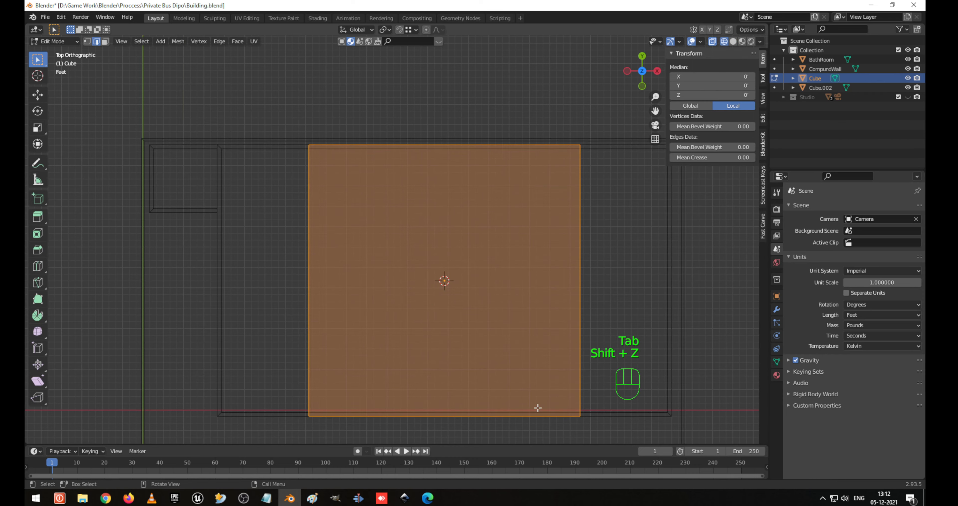
{"action": "left_click", "coordinate": [521, 382]}
{"action": "key", "text": "1"}
{"action": "left_click_drag", "start_coordinate": [225, 375], "coordinate": [641, 450]}
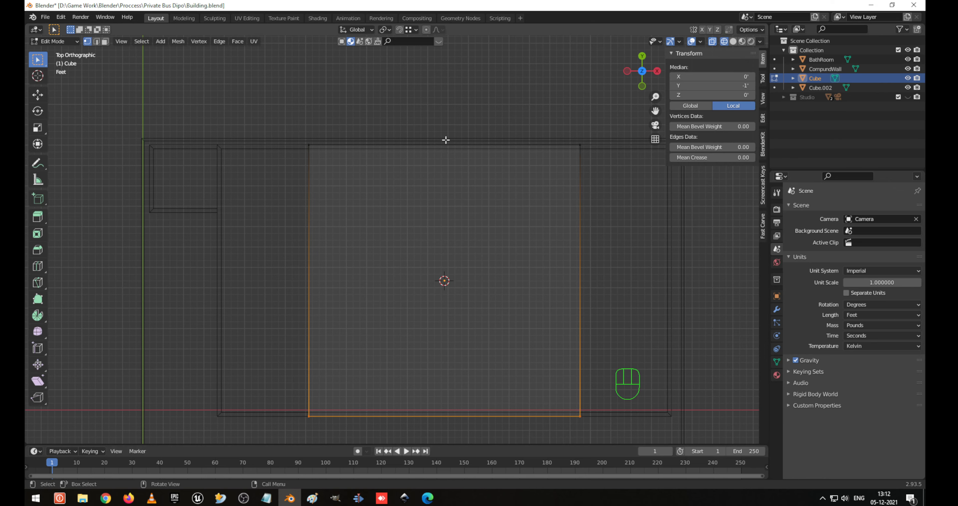
{"action": "middle_click_drag", "start_coordinate": [646, 251], "coordinate": [616, 355], "text": "shift"}
{"action": "scroll", "coordinate": [557, 246], "scroll_direction": "up", "scroll_amount": 9}
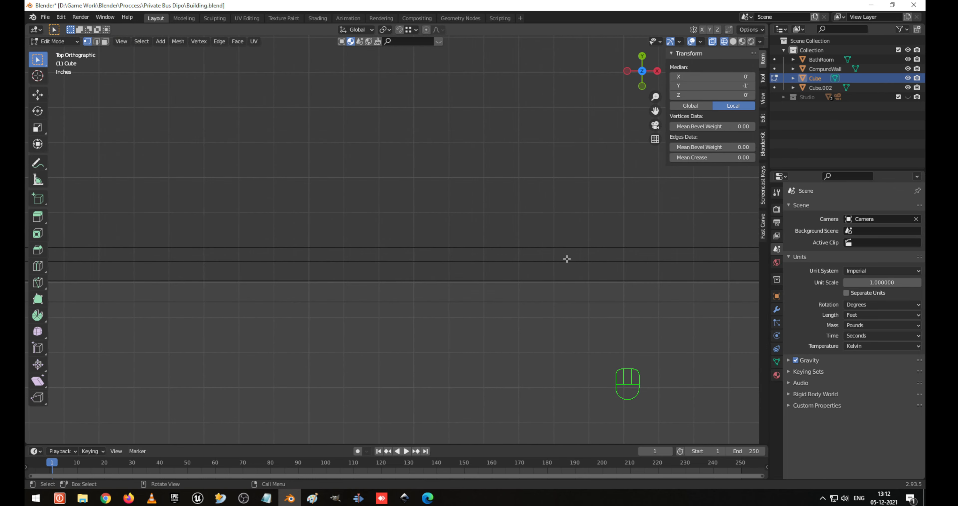
{"action": "scroll", "coordinate": [581, 278], "scroll_direction": "down", "scroll_amount": 6}
{"action": "middle_click_drag", "start_coordinate": [674, 294], "coordinate": [483, 346], "text": "shift"}
{"action": "scroll", "coordinate": [496, 346], "scroll_direction": "down", "scroll_amount": 6}
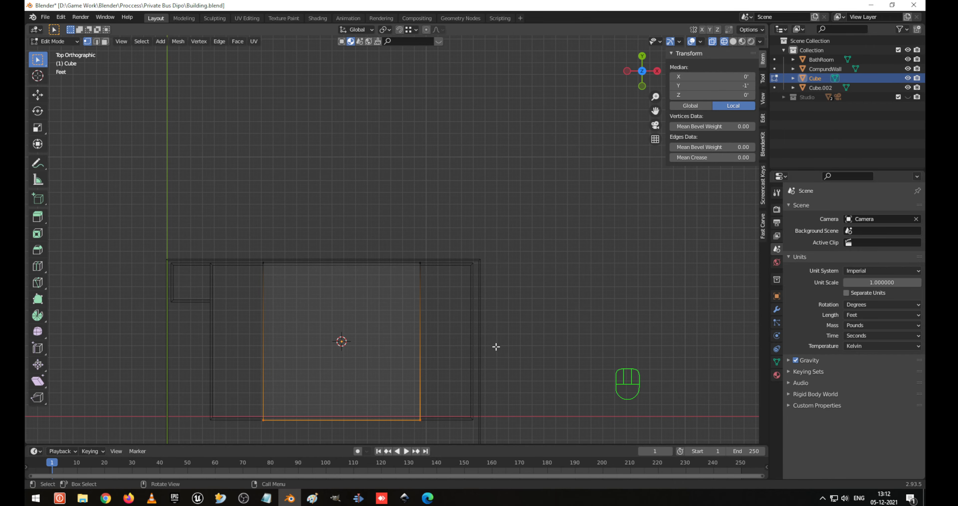
{"action": "left_click_drag", "start_coordinate": [215, 218], "coordinate": [484, 312]}
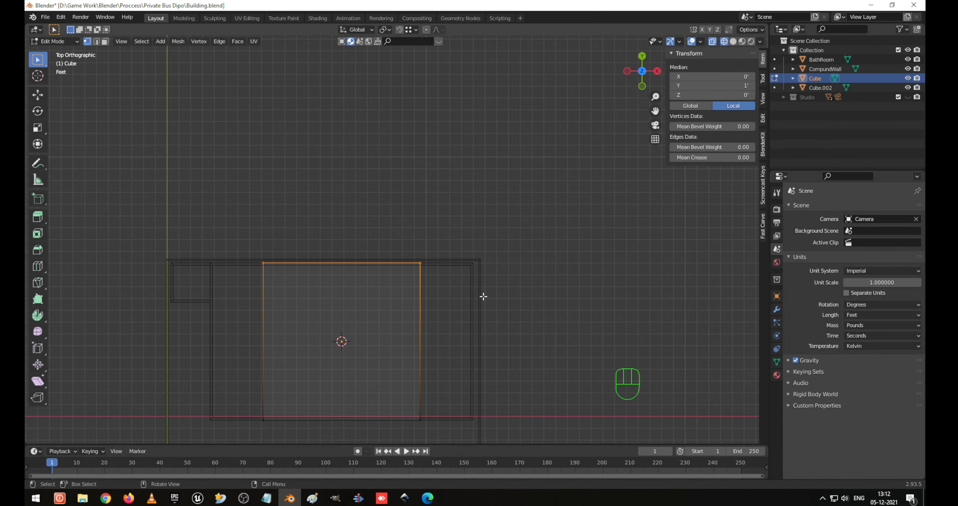
{"action": "key", "text": "g"}
{"action": "left_click", "coordinate": [473, 264], "text": "ctrl"}
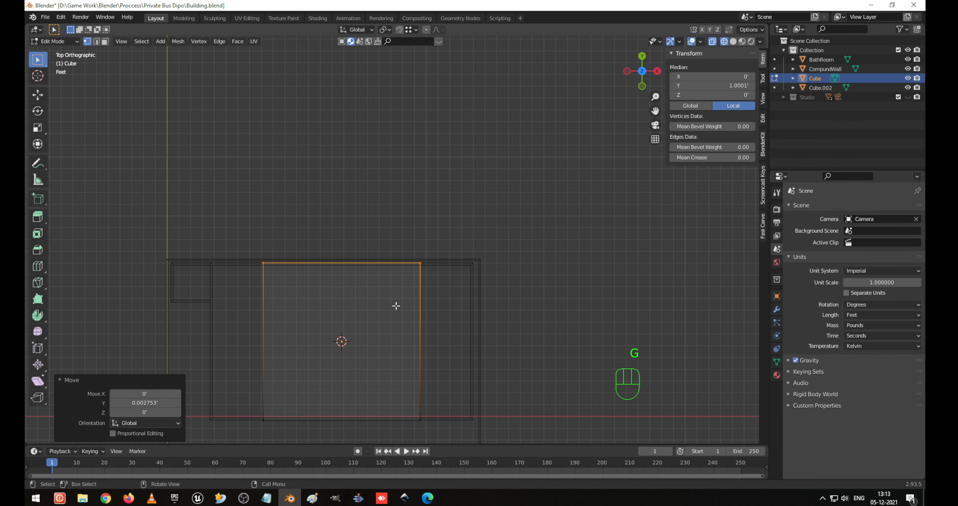
Move the slab's front vertices along Y and snap them to the building's front wall.
{"action": "left_click_drag", "start_coordinate": [225, 386], "coordinate": [432, 446]}
{"action": "key", "text": "g"}
{"action": "key", "text": "y"}
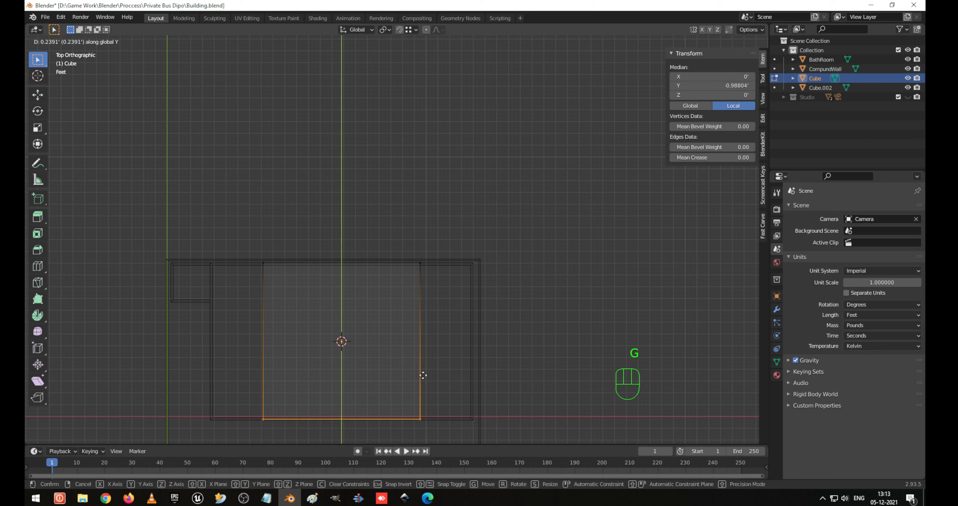
{"action": "left_click", "coordinate": [477, 418], "text": "ctrl"}
Move the slab's right-end vertices about 13.5' along X, snapping them to the building's right wall.
{"action": "left_click_drag", "start_coordinate": [384, 237], "coordinate": [464, 442]}
{"action": "key", "text": "g"}
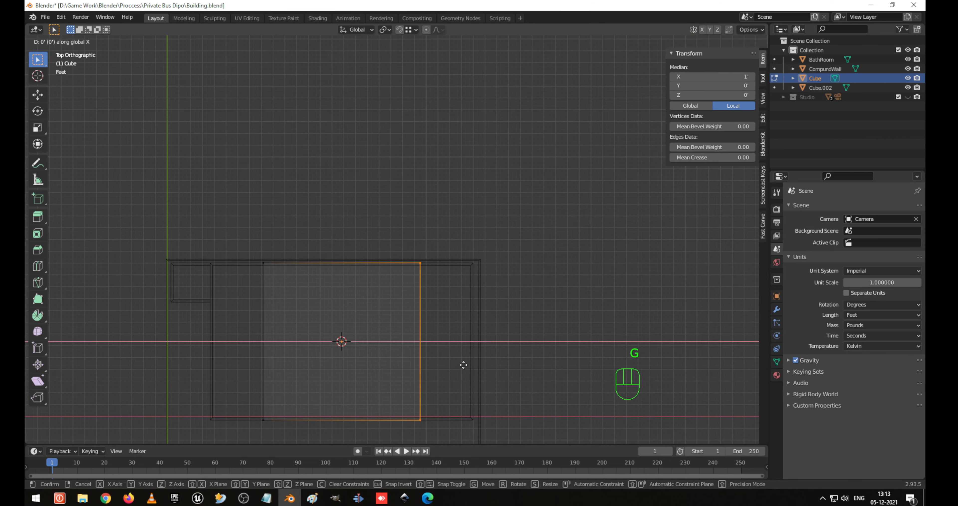
{"action": "left_click", "coordinate": [475, 413], "text": "ctrl"}
Move the slab's left-end vertices about -13.5' along X, snapping them to the building's left wall.
{"action": "middle_click_drag", "start_coordinate": [260, 330], "coordinate": [340, 222], "text": "shift"}
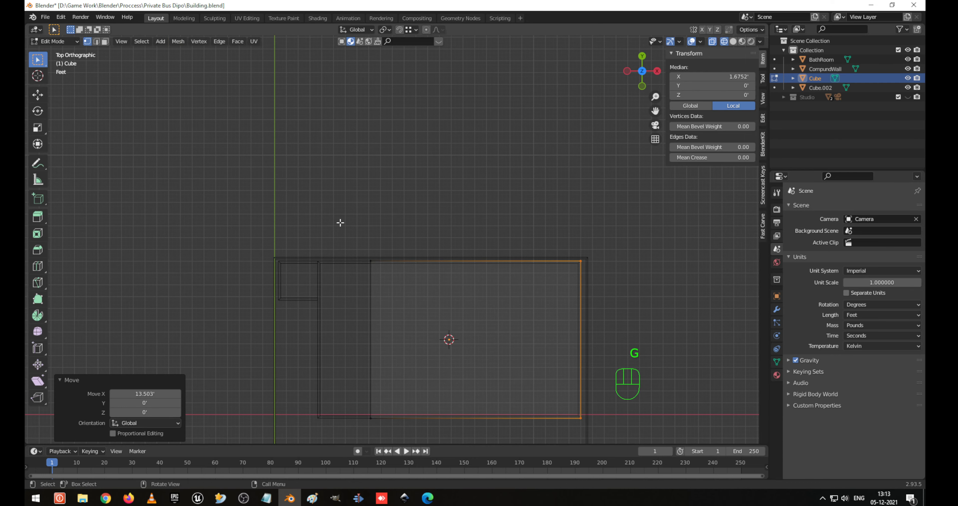
{"action": "left_click_drag", "start_coordinate": [341, 223], "coordinate": [422, 424]}
{"action": "middle_click_drag", "start_coordinate": [371, 357], "coordinate": [416, 356], "text": "shift"}
{"action": "key", "text": "g"}
{"action": "key", "text": "x"}
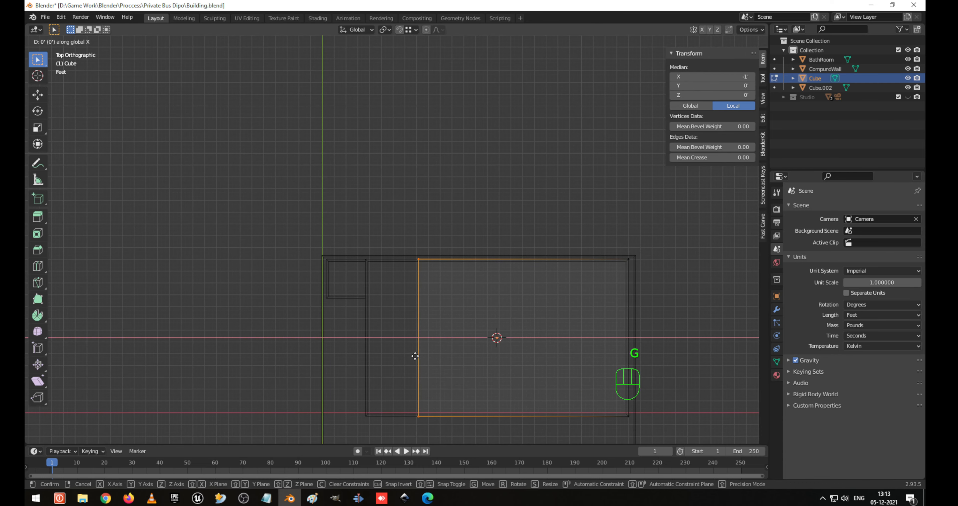
{"action": "left_click", "coordinate": [370, 396], "text": "ctrl"}
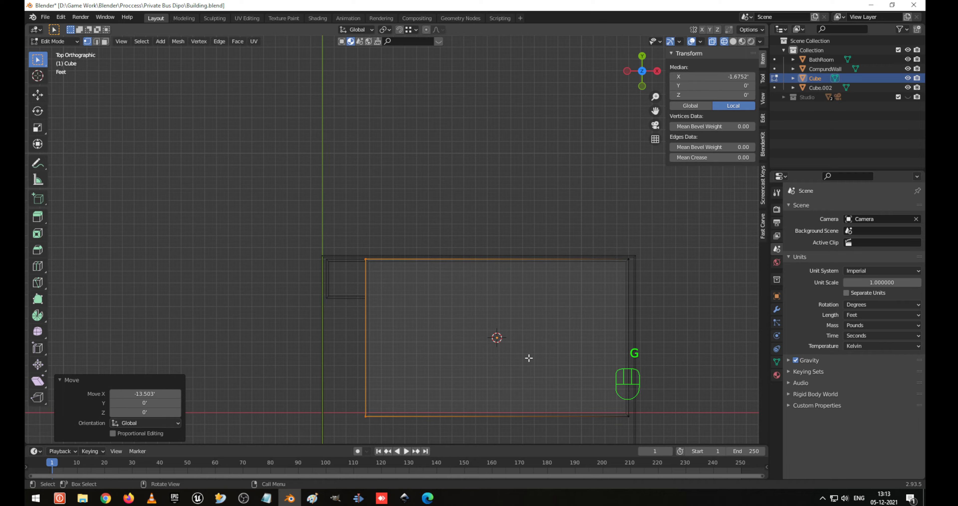
Leave mesh editing and set the slab's Z dimension to 1'.
{"action": "middle_click_drag", "start_coordinate": [530, 357], "coordinate": [554, 261]}
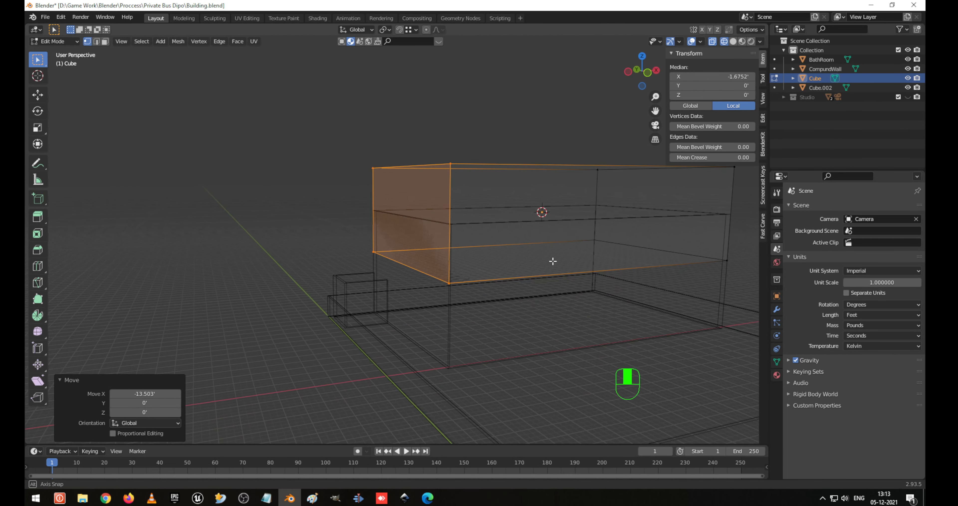
{"action": "left_click", "coordinate": [492, 259]}
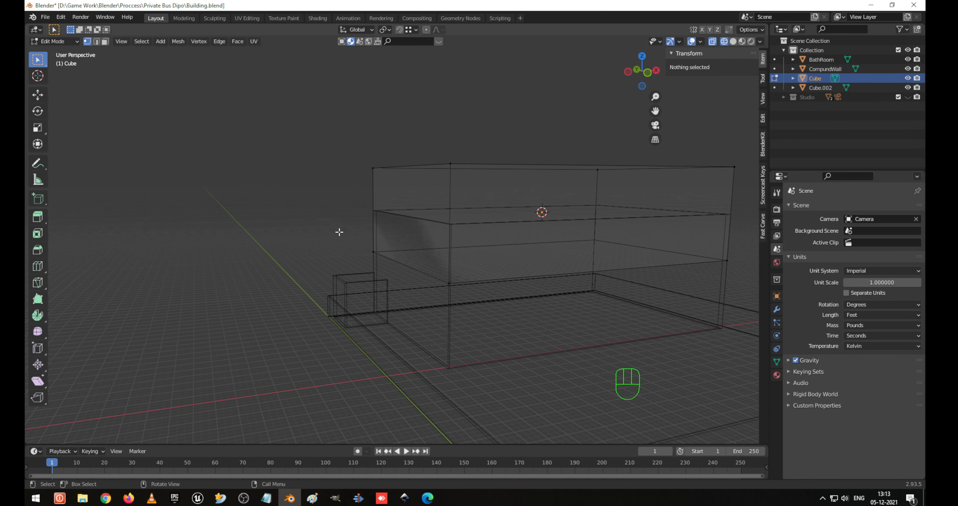
{"action": "key", "text": "Tab"}
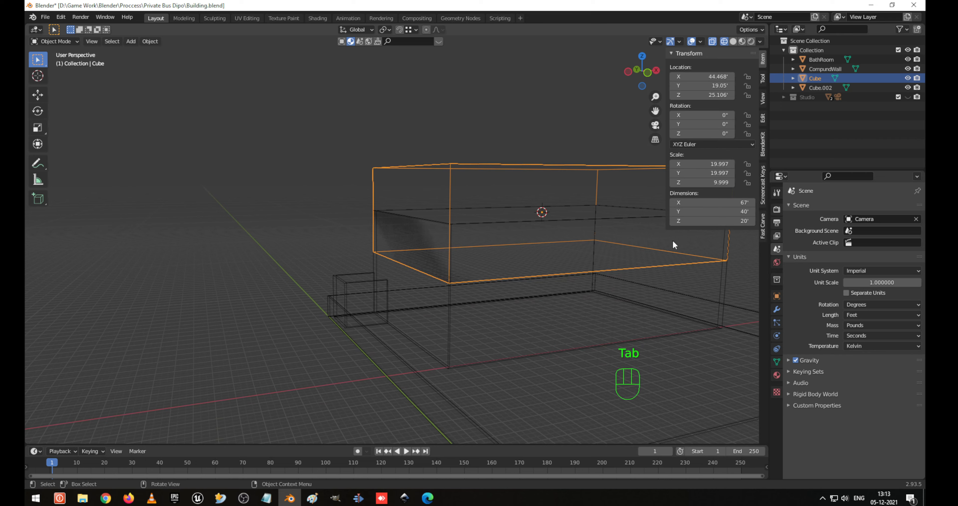
{"action": "left_click", "coordinate": [724, 221]}
{"action": "type", "text": "2"}
{"action": "key", "text": "Return"}
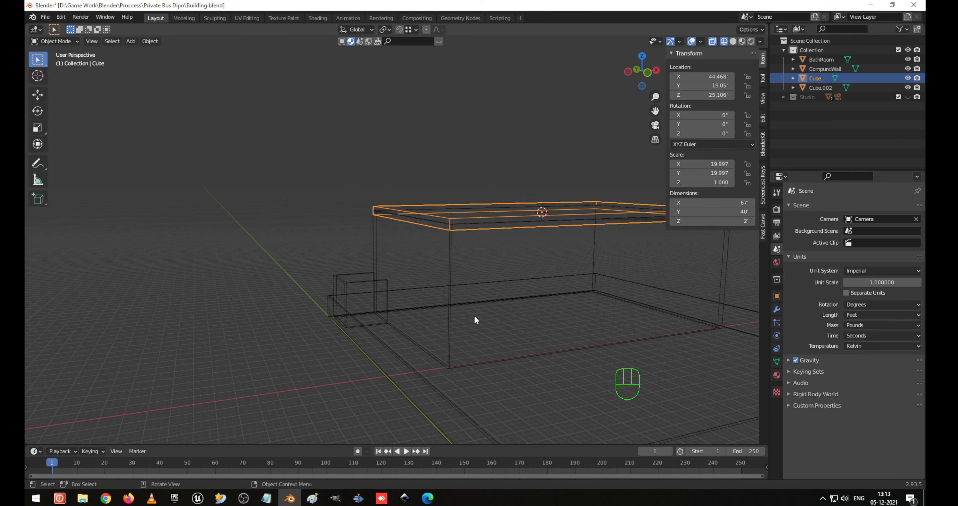
{"action": "left_click_drag", "start_coordinate": [751, 220], "coordinate": [740, 219]}
{"action": "middle_click_drag", "start_coordinate": [554, 171], "coordinate": [486, 183]}
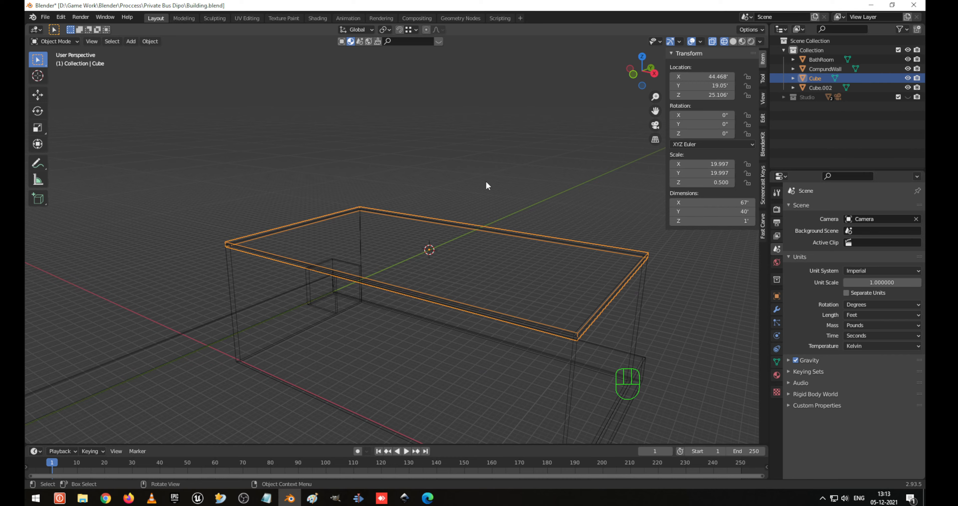
Return to solid shading and apply the roof slab's scale.
{"action": "key", "text": "KP_7"}
{"action": "key", "text": "Tab"}
{"action": "mouse_move", "coordinate": [490, 255]}
{"action": "middle_mouse_down"}
{"action": "mouse_move", "coordinate": [537, 272]}
{"action": "mouse_move", "coordinate": [517, 215]}
{"action": "middle_mouse_up"}
{"action": "key", "text": "Tab"}
{"action": "key", "text": "shift+z"}
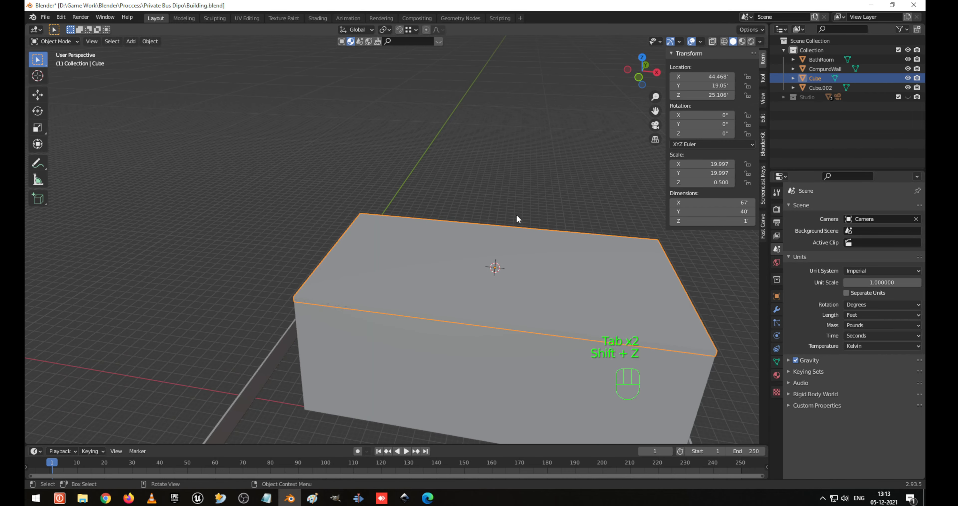
{"action": "middle_click_drag", "start_coordinate": [512, 306], "coordinate": [447, 278], "text": "shift"}
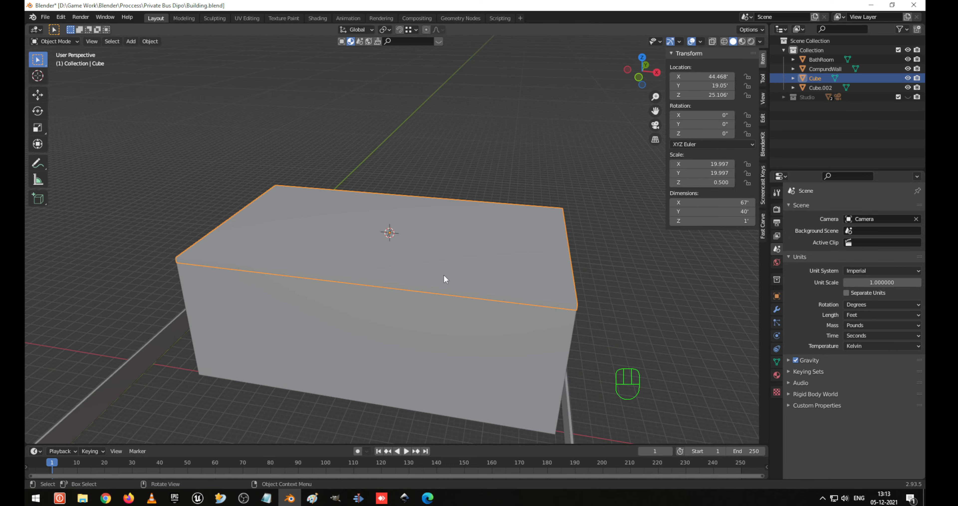
{"action": "key", "text": "ctrl+a"}
{"action": "left_click", "coordinate": [444, 274]}
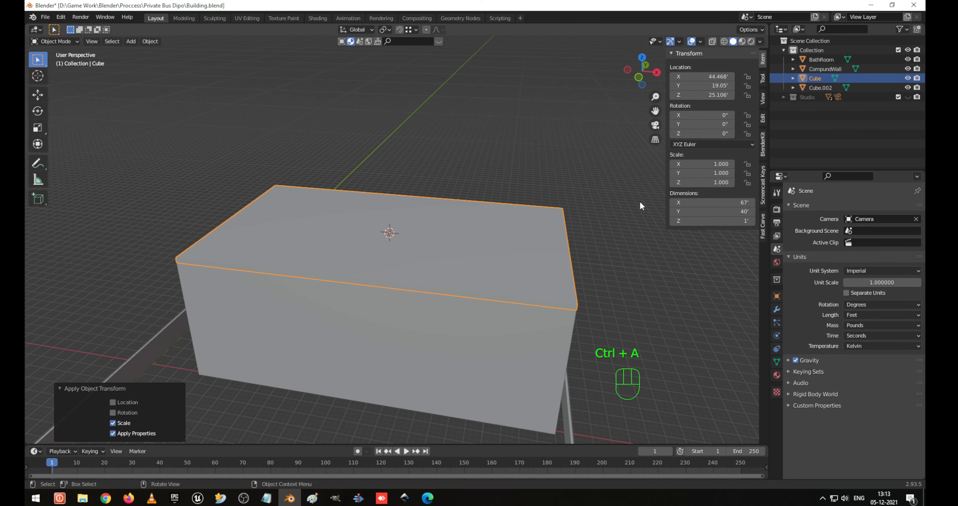
Edit the roof slab's mesh in wireframe top view and select all of its vertices.
{"action": "middle_click_drag", "start_coordinate": [664, 237], "coordinate": [415, 346]}
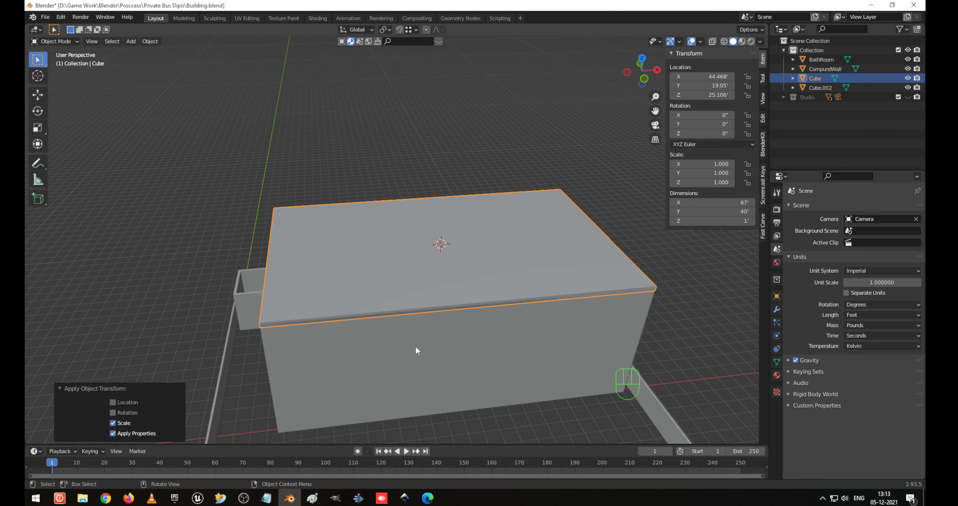
{"action": "key", "text": "KP_7"}
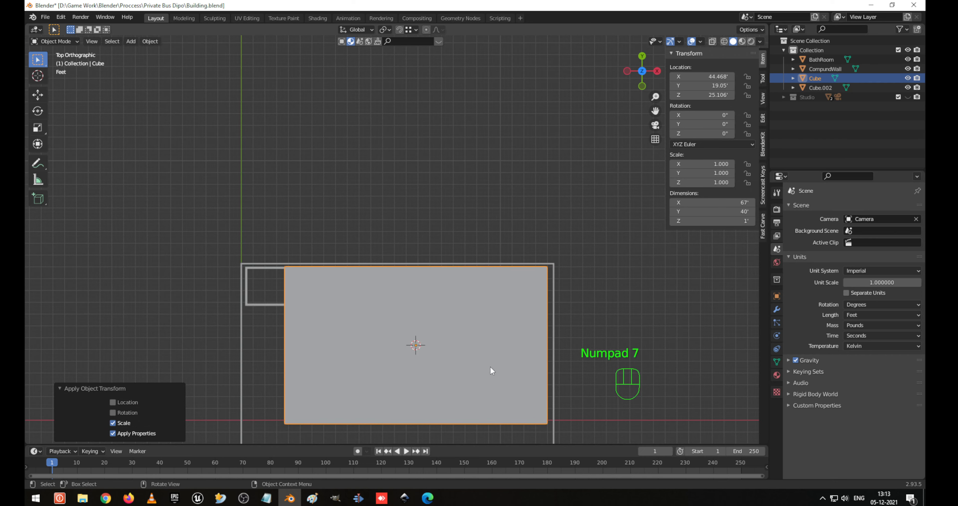
{"action": "key", "text": "Tab"}
{"action": "key", "text": "shift+z"}
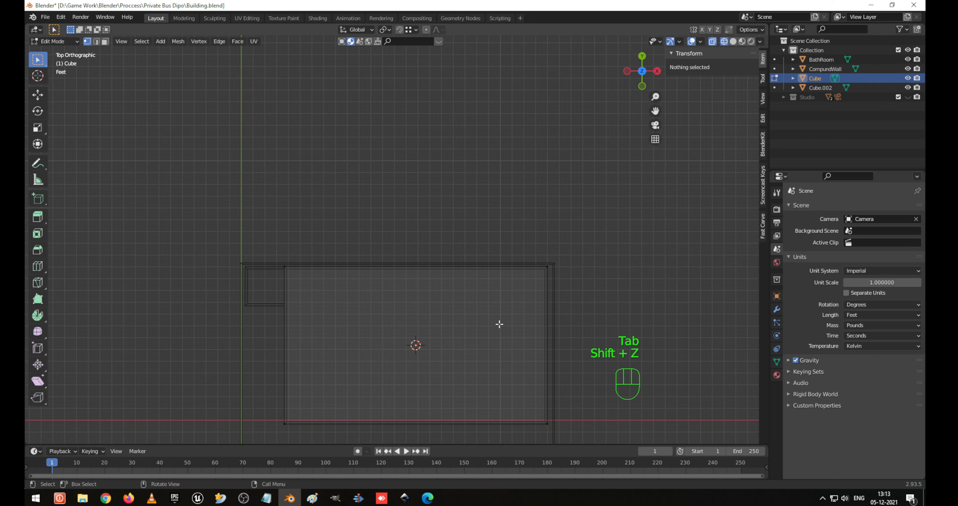
{"action": "left_click_drag", "start_coordinate": [515, 242], "coordinate": [616, 427]}
{"action": "middle_click_drag", "start_coordinate": [495, 368], "coordinate": [563, 359], "text": "shift"}
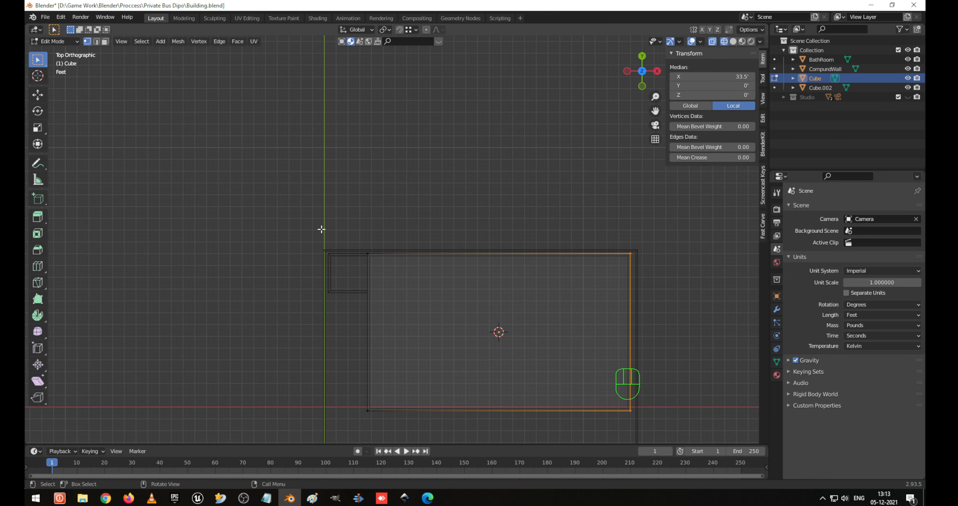
{"action": "left_click_drag", "start_coordinate": [305, 211], "coordinate": [416, 422], "text": "shift"}
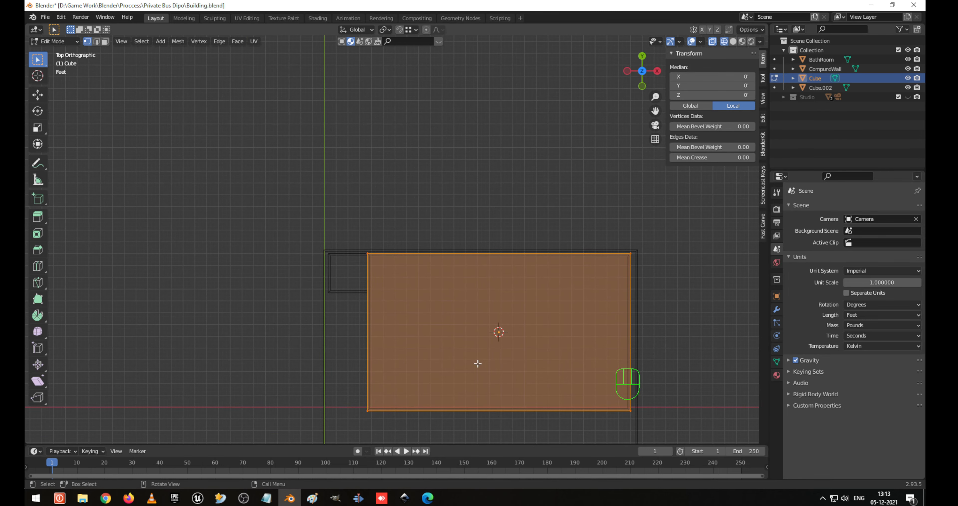
{"action": "left_click", "coordinate": [531, 356]}
{"action": "left_click_drag", "start_coordinate": [332, 218], "coordinate": [439, 436]}
{"action": "key", "text": "a"}
{"action": "key", "text": "s"}
{"action": "key", "text": "x"}
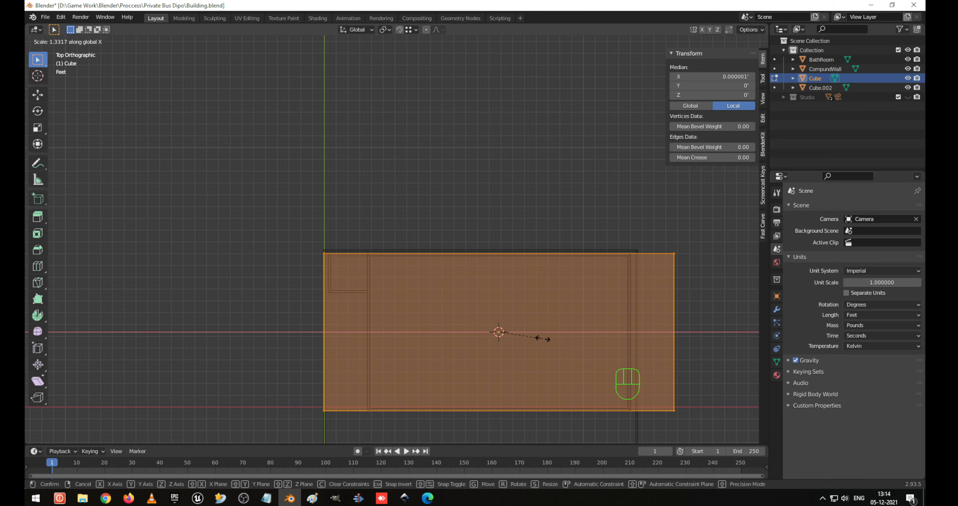
{"action": "key", "text": "Escape"}
Scale the slab's mesh along X by about 1.05 so it overhangs both side walls of the building.
{"action": "middle_click_drag", "start_coordinate": [429, 327], "coordinate": [493, 232]}
{"action": "key", "text": "KP_7"}
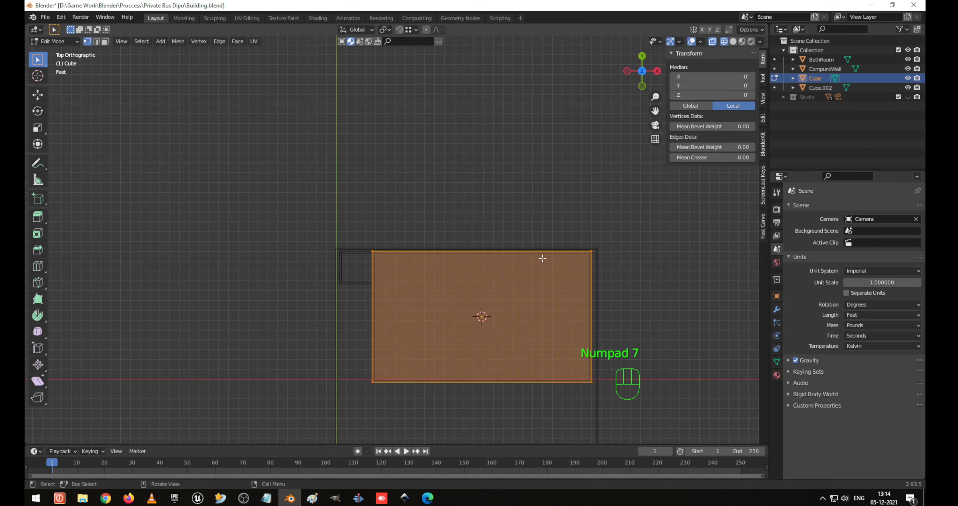
{"action": "scroll", "coordinate": [536, 255], "scroll_direction": "up", "scroll_amount": 2}
{"action": "middle_click_drag", "start_coordinate": [631, 269], "coordinate": [417, 209], "text": "shift"}
{"action": "scroll", "coordinate": [445, 209], "scroll_direction": "up", "scroll_amount": 2}
{"action": "key", "text": "s"}
{"action": "key", "text": "x"}
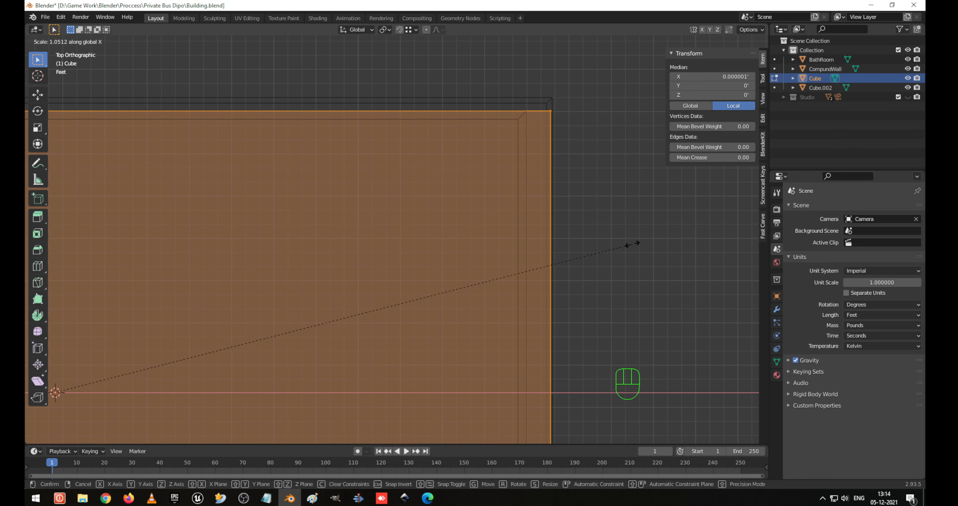
{"action": "left_click", "coordinate": [634, 244]}
Move the slab's front vertices about -2.09' along Y to form an overhang over the building's front wall.
{"action": "scroll", "coordinate": [539, 259], "scroll_direction": "down", "scroll_amount": 4}
{"action": "middle_click_drag", "start_coordinate": [539, 258], "coordinate": [413, 314], "text": "shift"}
{"action": "left_click_drag", "start_coordinate": [174, 295], "coordinate": [364, 341]}
{"action": "left_click_drag", "start_coordinate": [441, 352], "coordinate": [635, 359]}
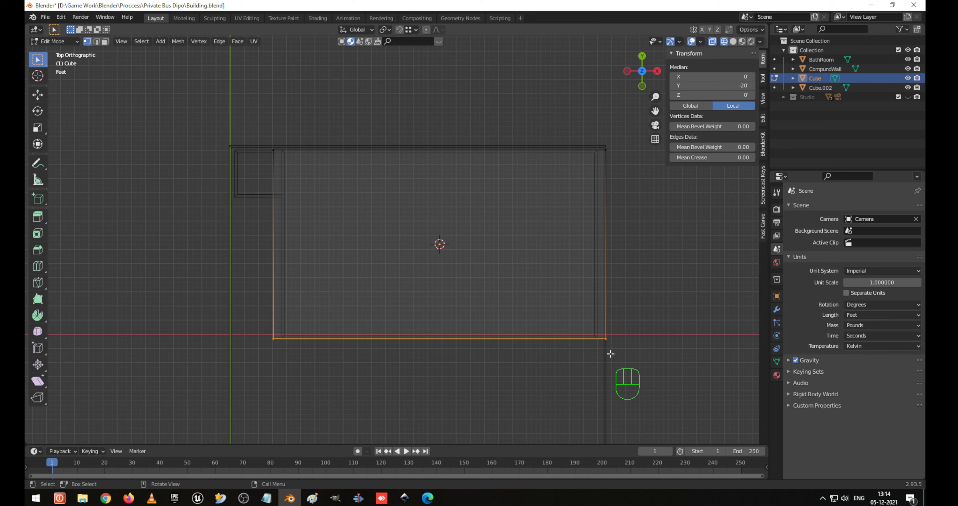
{"action": "key", "text": "g"}
{"action": "key", "text": "y"}
{"action": "key", "text": "x"}
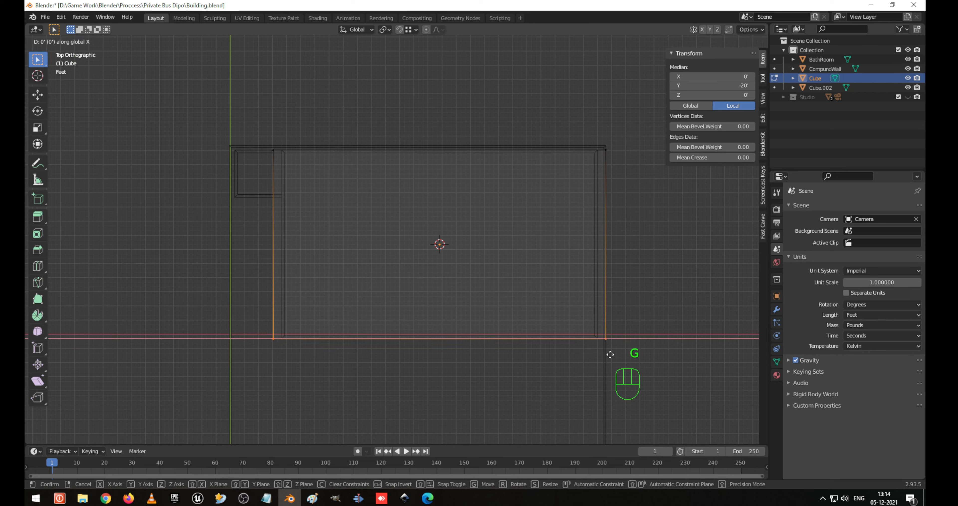
{"action": "key", "text": "y"}
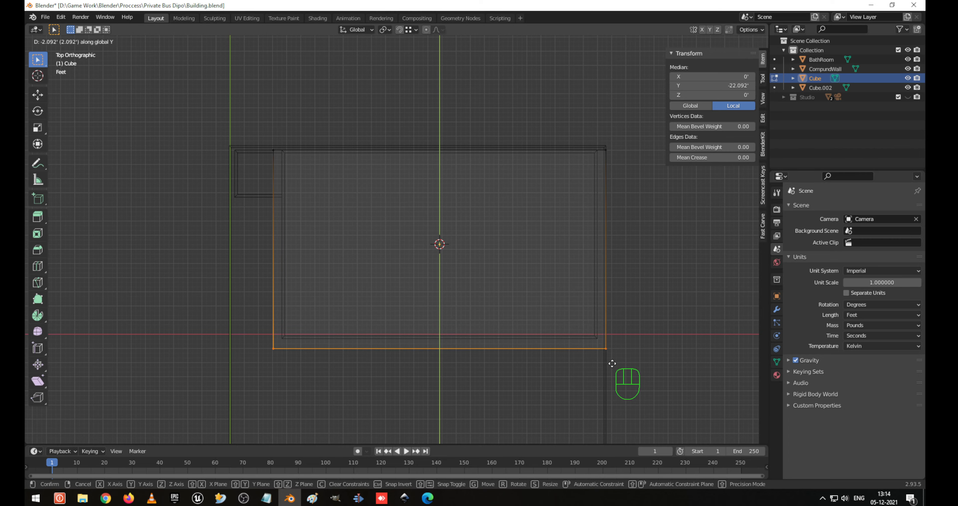
{"action": "left_click", "coordinate": [612, 363]}
Return to solid shading, leave mesh editing and check the roof overhang around the building.
{"action": "middle_click_drag", "start_coordinate": [472, 338], "coordinate": [463, 336]}
{"action": "key", "text": "shift+z"}
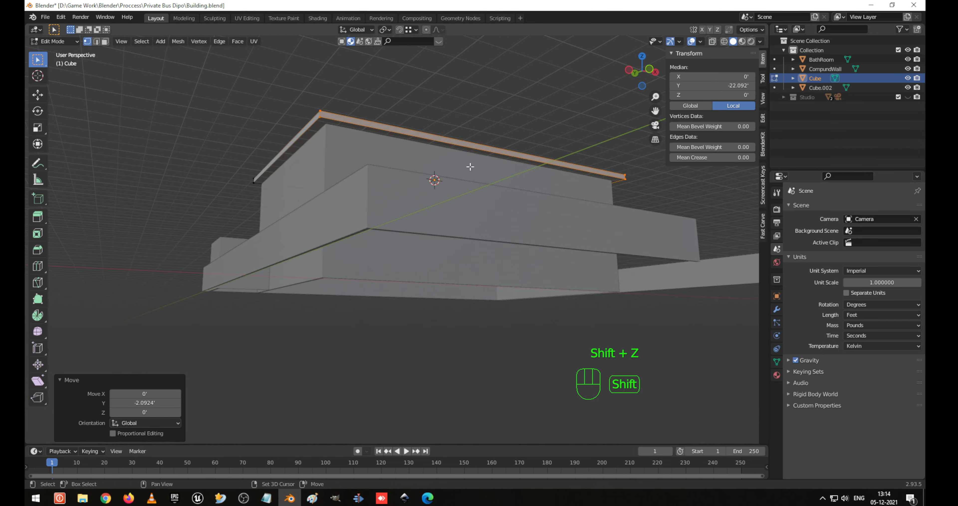
{"action": "middle_click_drag", "start_coordinate": [479, 192], "coordinate": [447, 167]}
{"action": "key", "text": "Tab"}
{"action": "mouse_move", "coordinate": [481, 96]}
{"action": "middle_mouse_down"}
{"action": "mouse_move", "coordinate": [574, 226]}
{"action": "mouse_move", "coordinate": [460, 234]}
{"action": "mouse_move", "coordinate": [490, 272]}
{"action": "mouse_move", "coordinate": [563, 262]}
{"action": "mouse_move", "coordinate": [532, 239]}
{"action": "mouse_move", "coordinate": [421, 196]}
{"action": "mouse_move", "coordinate": [407, 259]}
{"action": "middle_mouse_up"}
{"action": "left_click", "coordinate": [392, 324]}
{"action": "middle_click_drag", "start_coordinate": [392, 329], "coordinate": [424, 292]}
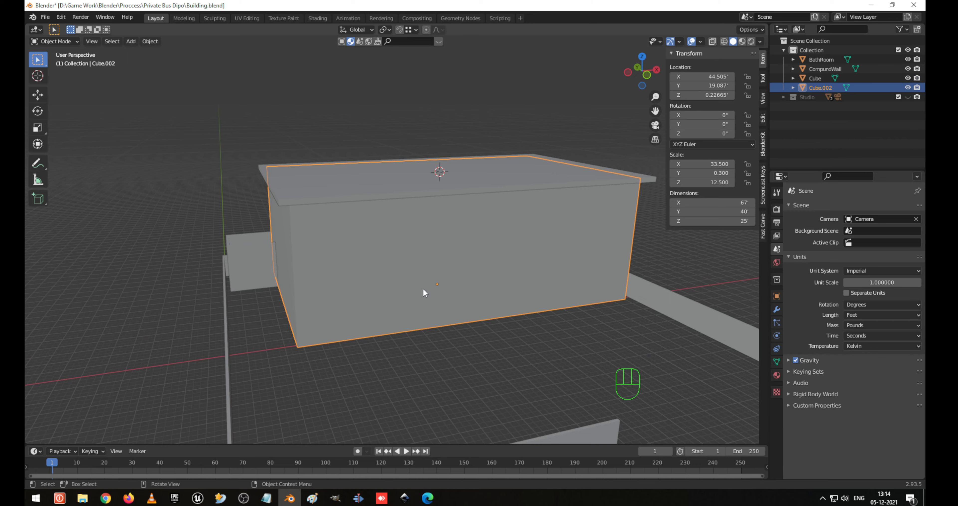
Rename the roof slab on the main building to Celeing.
{"action": "left_click", "coordinate": [373, 184]}
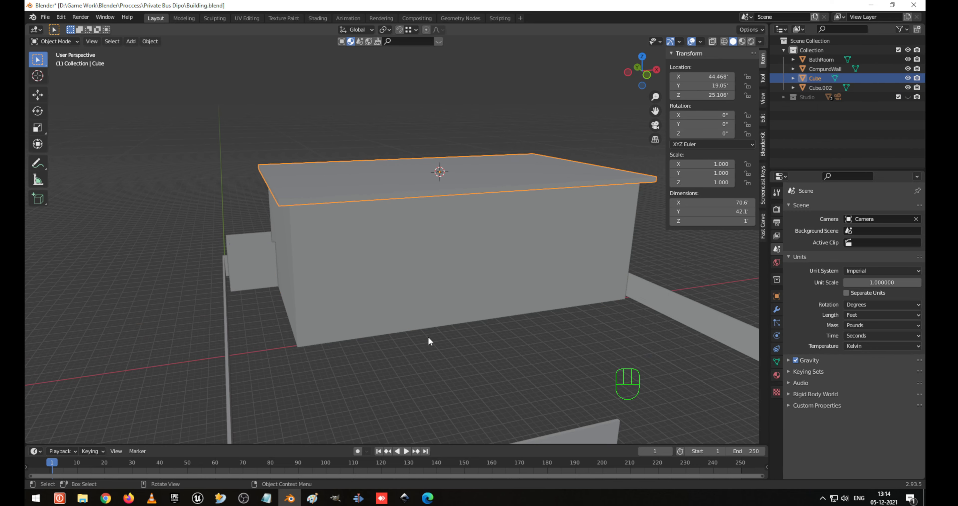
{"action": "key", "text": "F2"}
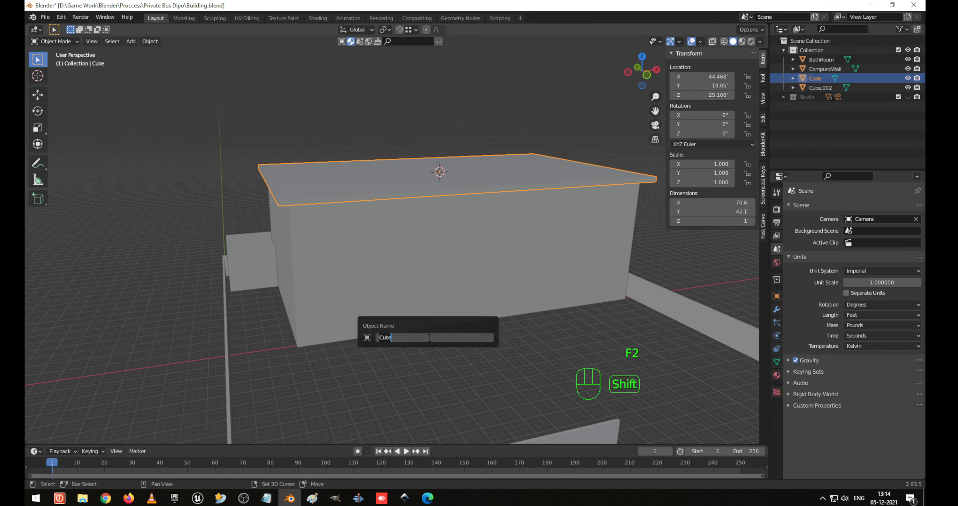
{"action": "type", "text": "C"}
{"action": "key", "text": "BackSpace"}
{"action": "type", "text": "C"}
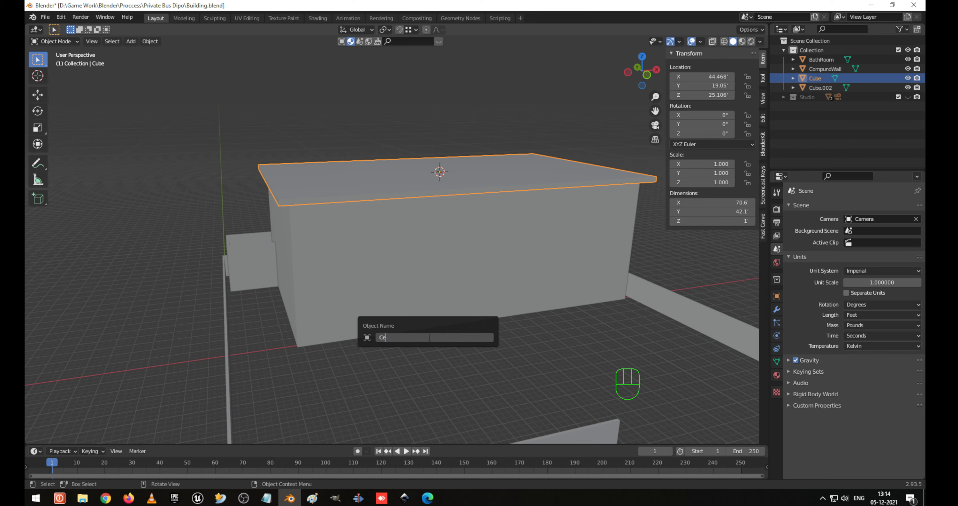
{"action": "key", "text": "Return"}
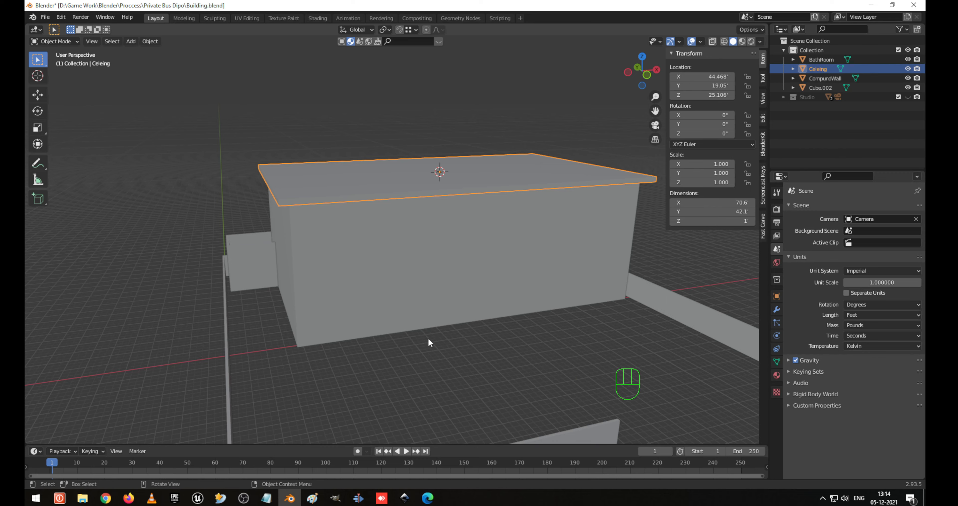
Select the main building's walls and save the file.
{"action": "middle_click_drag", "start_coordinate": [427, 228], "coordinate": [455, 304], "text": "shift"}
{"action": "left_click", "coordinate": [463, 366]}
{"action": "middle_click_drag", "start_coordinate": [463, 366], "coordinate": [442, 336]}
{"action": "key", "text": "ctrl+s"}
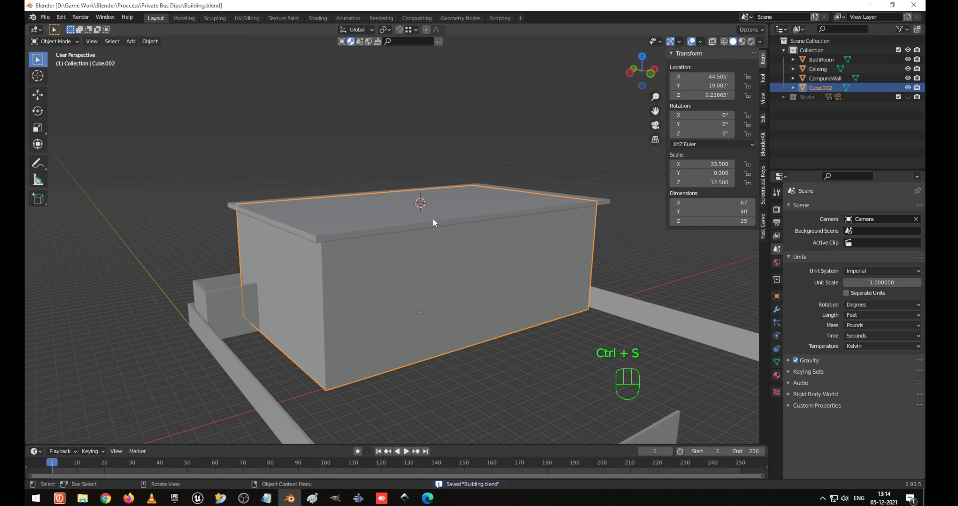
{"action": "left_click", "coordinate": [433, 218]}
{"action": "left_click", "coordinate": [457, 286], "text": "shift"}
{"action": "middle_click_drag", "start_coordinate": [458, 286], "coordinate": [501, 277]}
{"action": "left_click", "coordinate": [635, 257]}
{"action": "middle_click_drag", "start_coordinate": [569, 254], "coordinate": [539, 243]}
{"action": "middle_click_drag", "start_coordinate": [448, 249], "coordinate": [420, 265]}
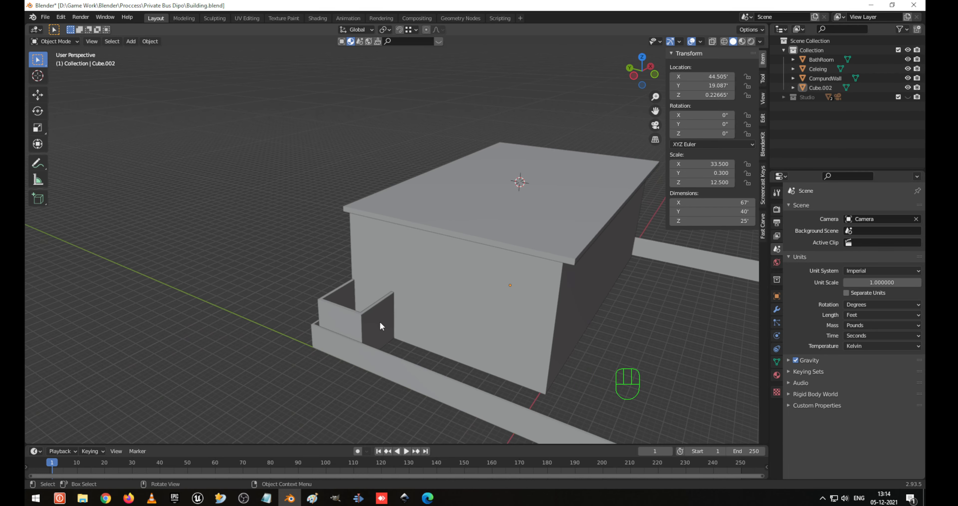
Select the bathroom walls and examine how they sit against the main building and the compound wall.
{"action": "scroll", "coordinate": [379, 323], "scroll_direction": "up", "scroll_amount": 2}
{"action": "middle_click_drag", "start_coordinate": [324, 343], "coordinate": [396, 323], "text": "shift"}
{"action": "left_click", "coordinate": [392, 339]}
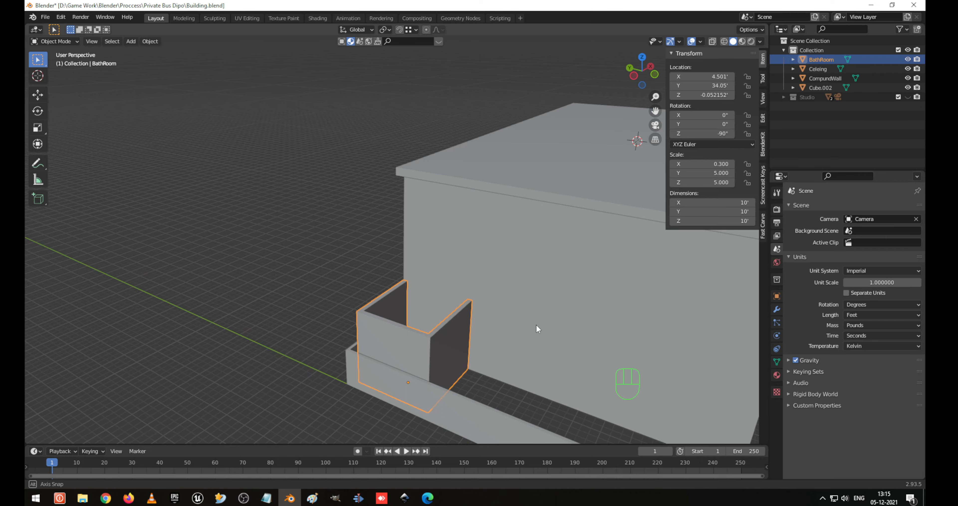
{"action": "middle_click_drag", "start_coordinate": [536, 324], "coordinate": [525, 339]}
{"action": "scroll", "coordinate": [397, 355], "scroll_direction": "up", "scroll_amount": 3}
{"action": "middle_click_drag", "start_coordinate": [396, 354], "coordinate": [480, 320]}
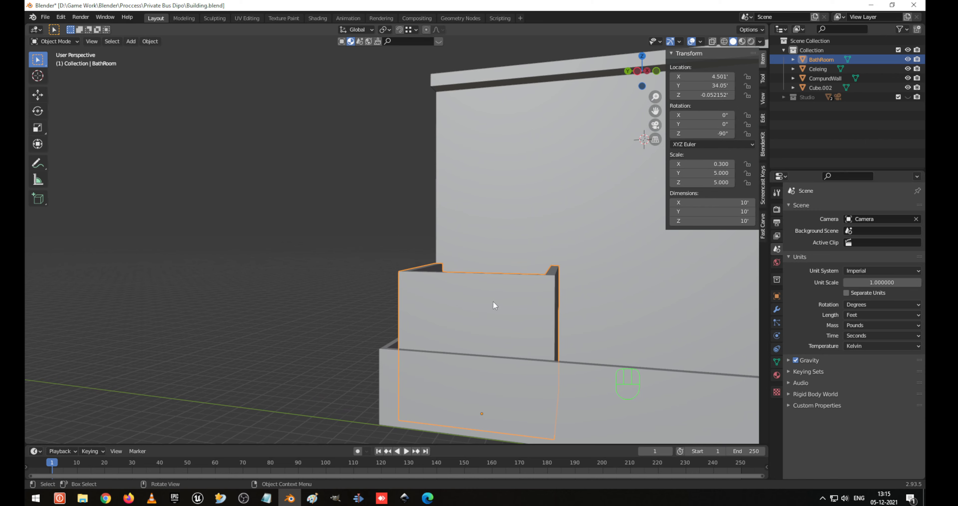
{"action": "middle_click_drag", "start_coordinate": [508, 280], "coordinate": [428, 306]}
{"action": "left_click", "coordinate": [445, 324]}
{"action": "left_click", "coordinate": [445, 325]}
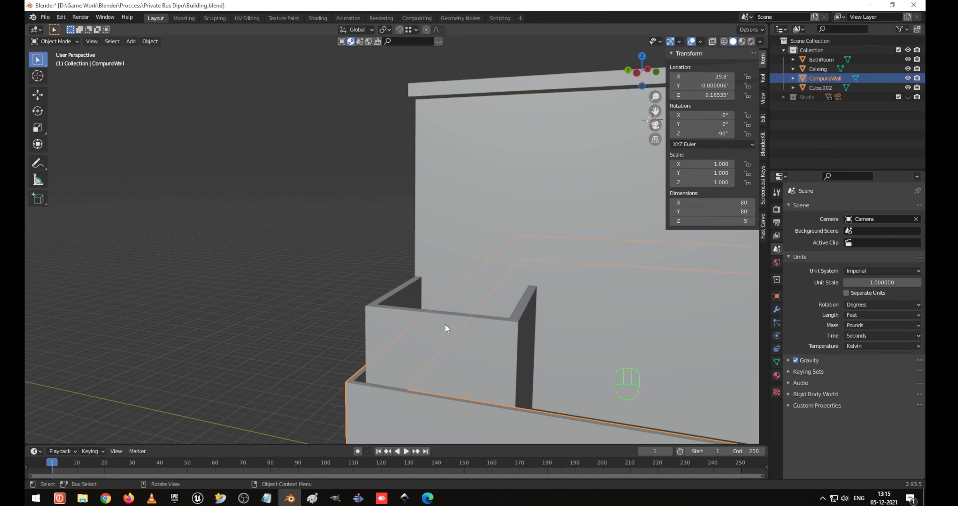
{"action": "left_click", "coordinate": [458, 334]}
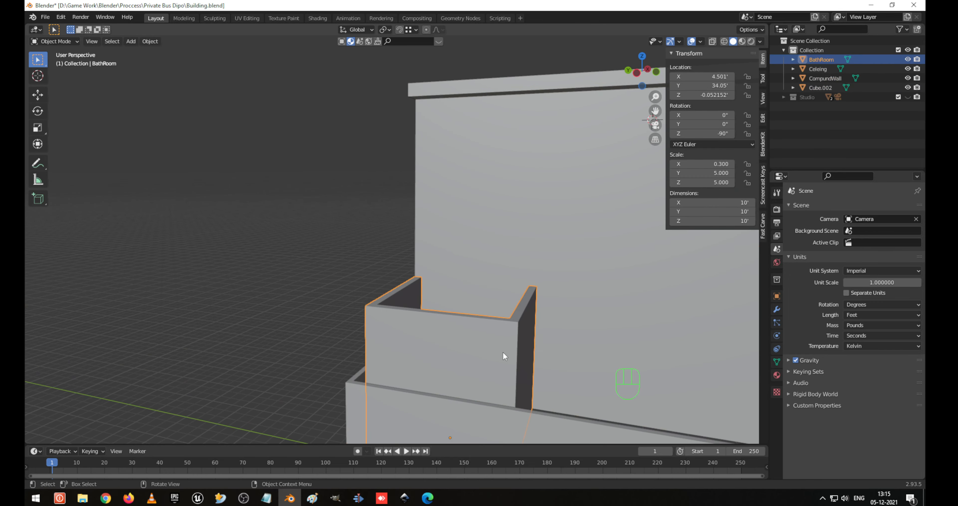
Hide every object except the bathroom walls and open the bathroom's mesh for editing.
{"action": "key", "text": "KP_1"}
{"action": "key", "text": "KP_3"}
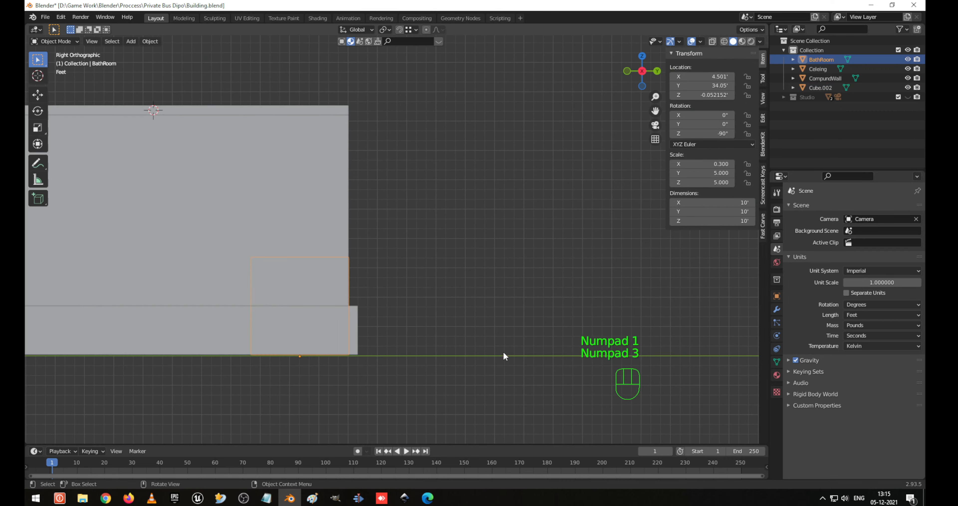
{"action": "middle_click_drag", "start_coordinate": [360, 268], "coordinate": [484, 146]}
{"action": "key", "text": "shift+h"}
{"action": "key", "text": "Tab"}
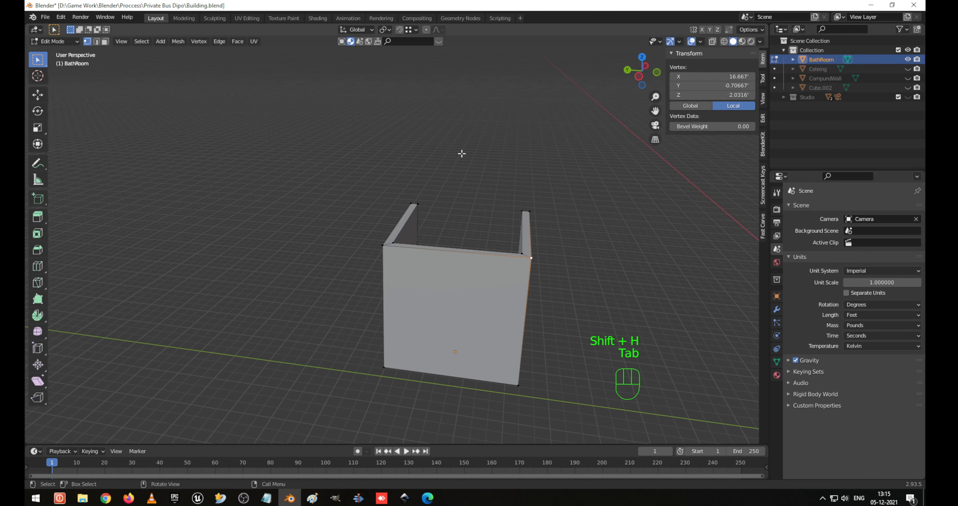
Select the top vertices of the bathroom's wall on the +Y side and raise them about 2.67' along Z in right view.
{"action": "scroll", "coordinate": [459, 154], "scroll_direction": "up", "scroll_amount": 3}
{"action": "left_click_drag", "start_coordinate": [333, 136], "coordinate": [446, 288]}
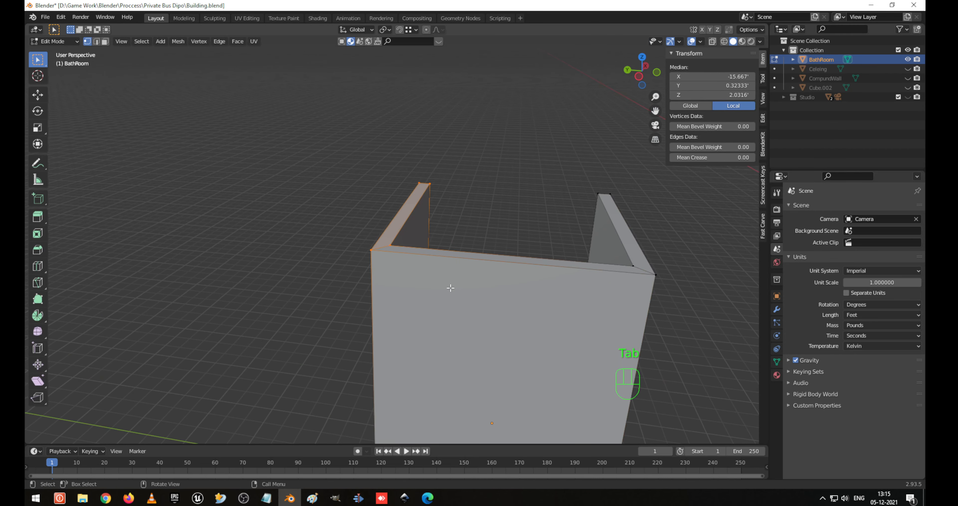
{"action": "key", "text": "KP_1"}
{"action": "key", "text": "KP_3"}
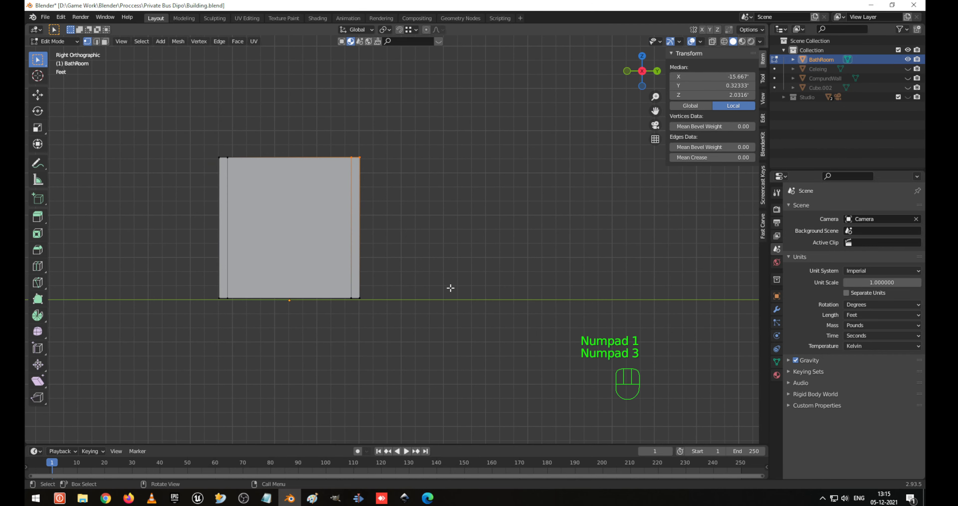
{"action": "key", "text": "g"}
{"action": "key", "text": "z"}
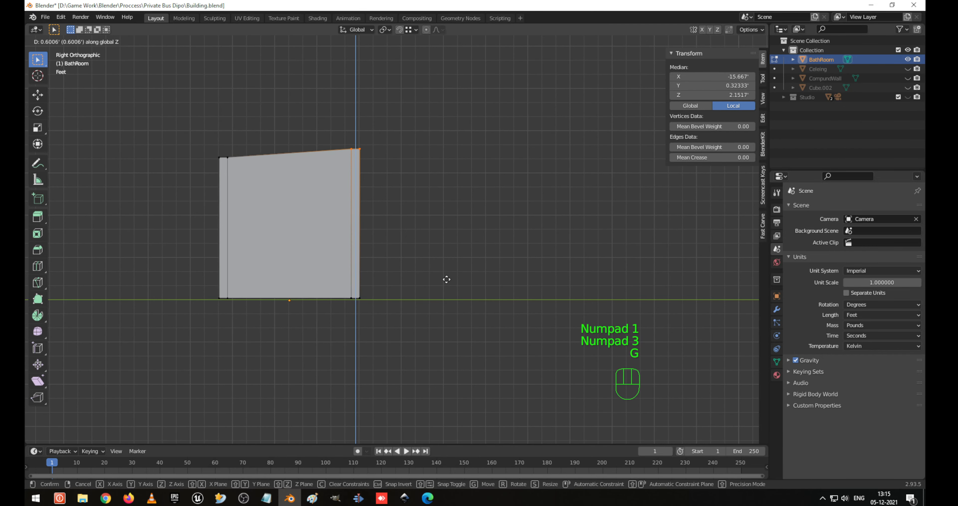
{"action": "left_click", "coordinate": [444, 250]}
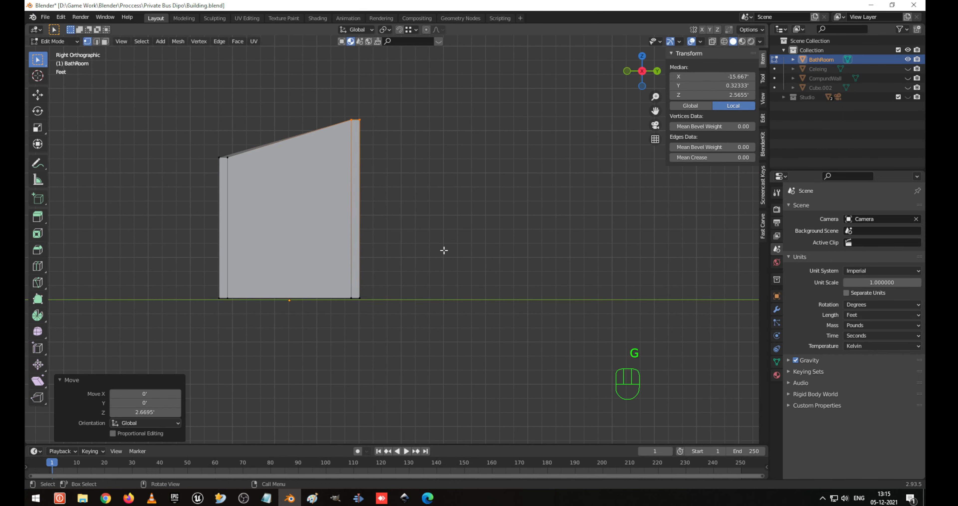
Rotate the raised wall's top vertices about -14.9° and the opposite wall's top vertices about -5.58° to follow the slope.
{"action": "key", "text": "r"}
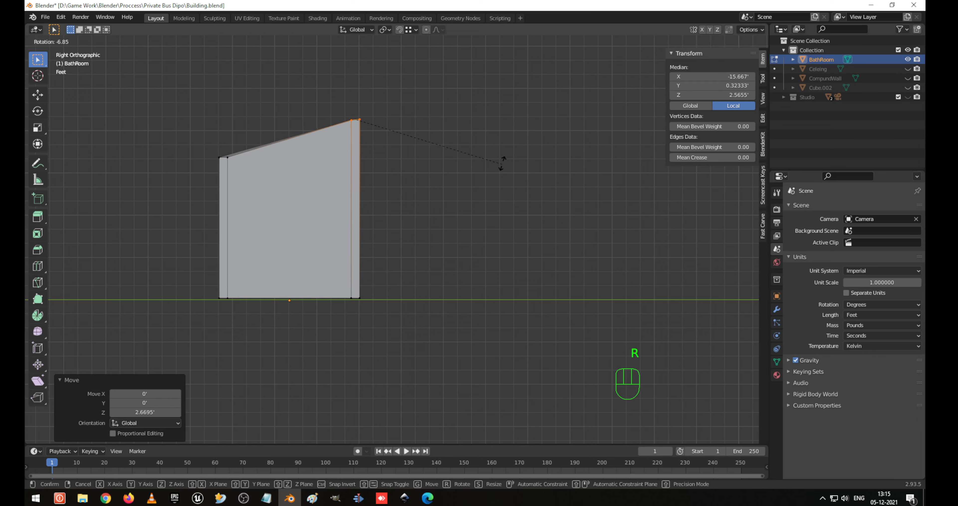
{"action": "left_click", "coordinate": [503, 142]}
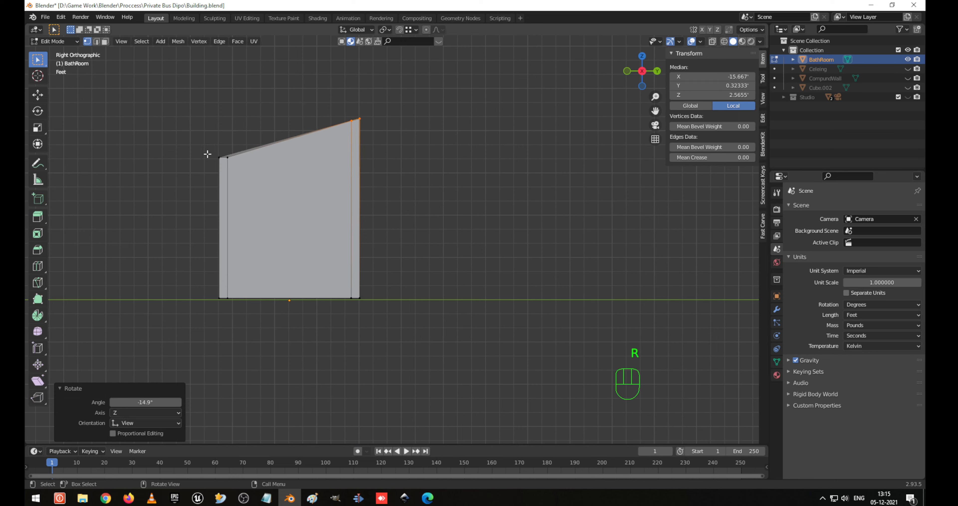
{"action": "left_click_drag", "start_coordinate": [208, 154], "coordinate": [248, 189]}
{"action": "key", "text": "shift+z"}
{"action": "left_click_drag", "start_coordinate": [194, 132], "coordinate": [253, 191]}
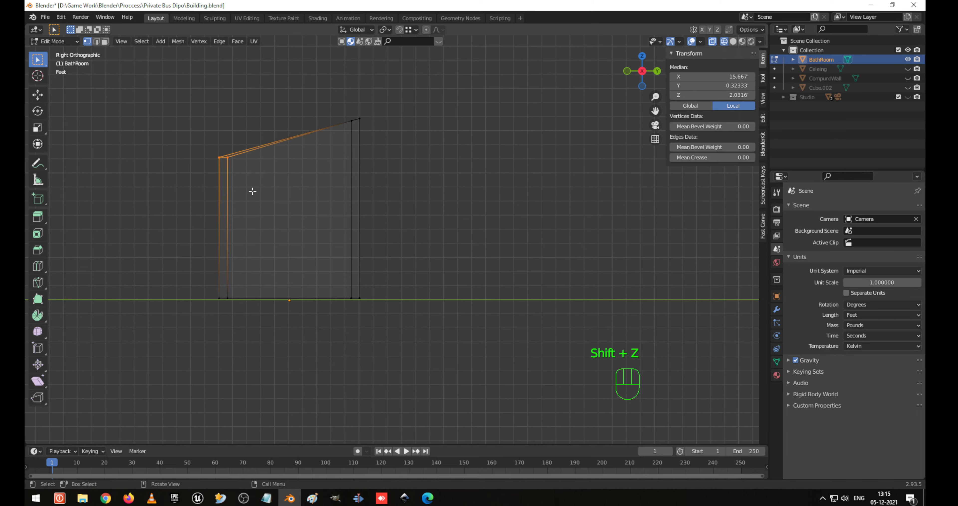
{"action": "key", "text": "r"}
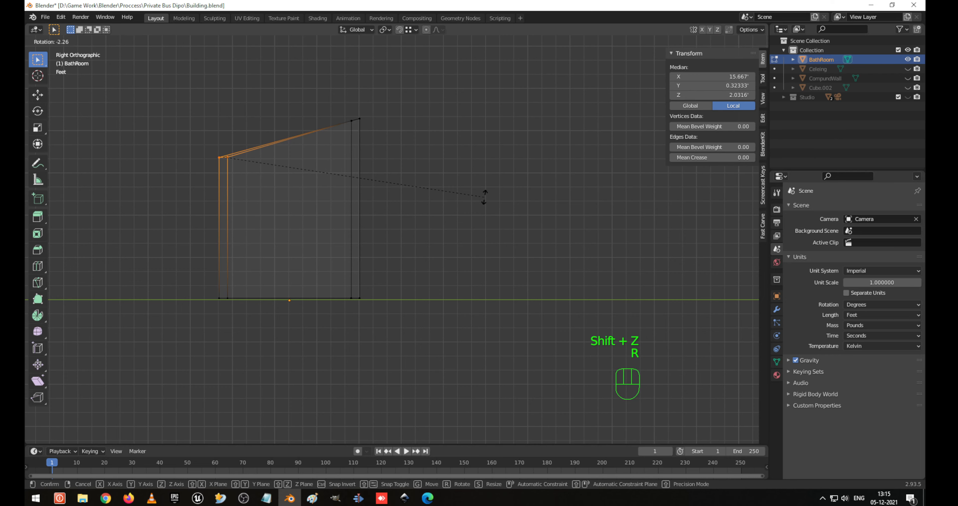
{"action": "left_click", "coordinate": [482, 181]}
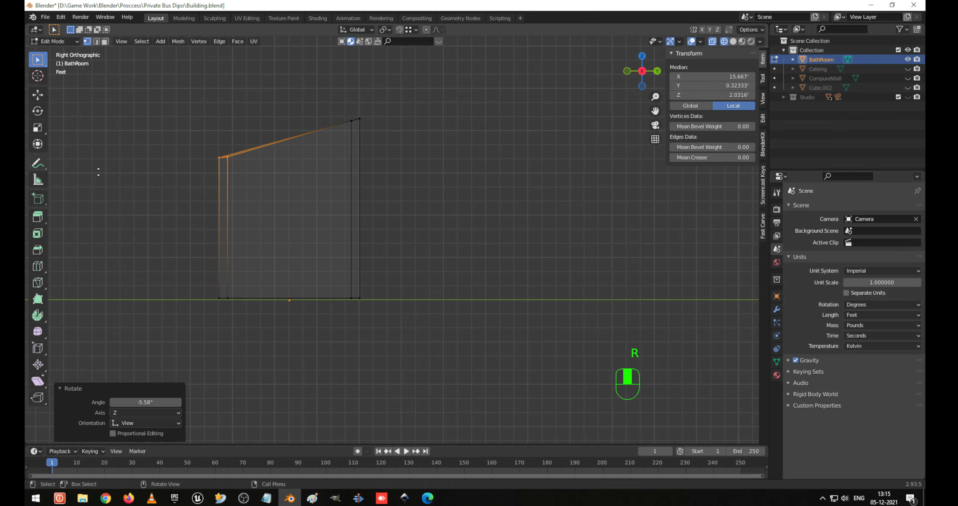
Select the outer top edge loop of the bathroom walls and snap the 3D cursor to it.
{"action": "middle_click_drag", "start_coordinate": [193, 165], "coordinate": [473, 188]}
{"action": "middle_click_drag", "start_coordinate": [584, 165], "coordinate": [498, 197]}
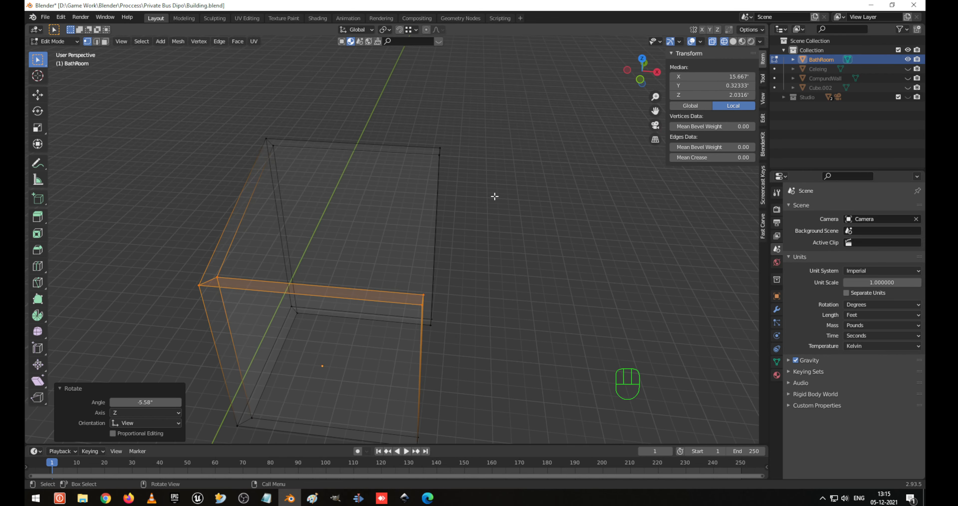
{"action": "left_click", "coordinate": [292, 146], "text": "alt"}
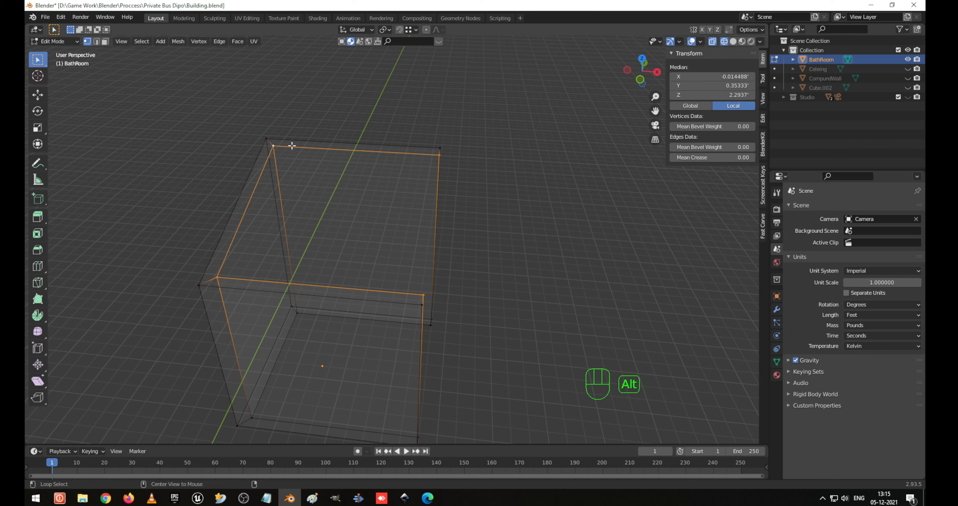
{"action": "left_click", "coordinate": [321, 141], "text": "alt"}
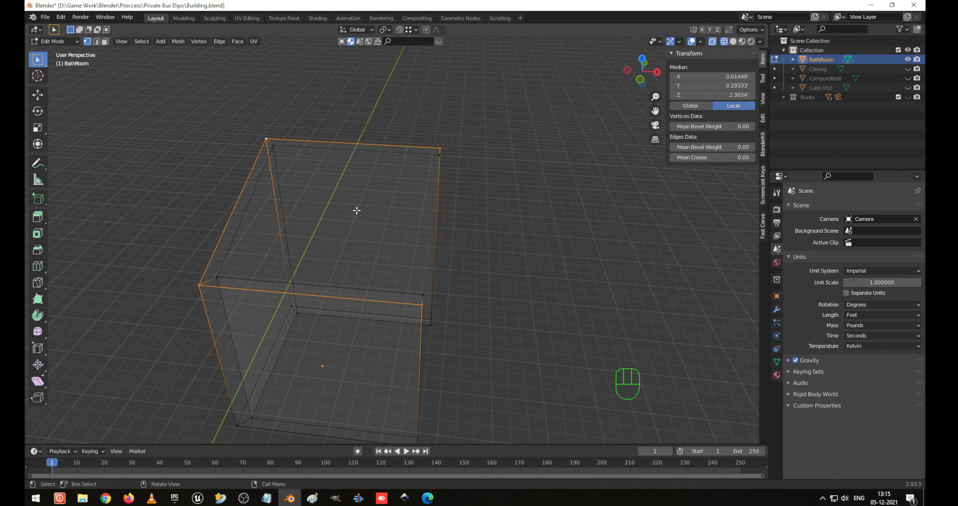
{"action": "key", "text": "shift+s"}
{"action": "left_click", "coordinate": [356, 264]}
Leave mesh editing and add a 2' plane at the 3D cursor above the bathroom, seen from the top.
{"action": "middle_click_drag", "start_coordinate": [356, 264], "coordinate": [326, 212]}
{"action": "key", "text": "KP_7"}
{"action": "key", "text": "Tab"}
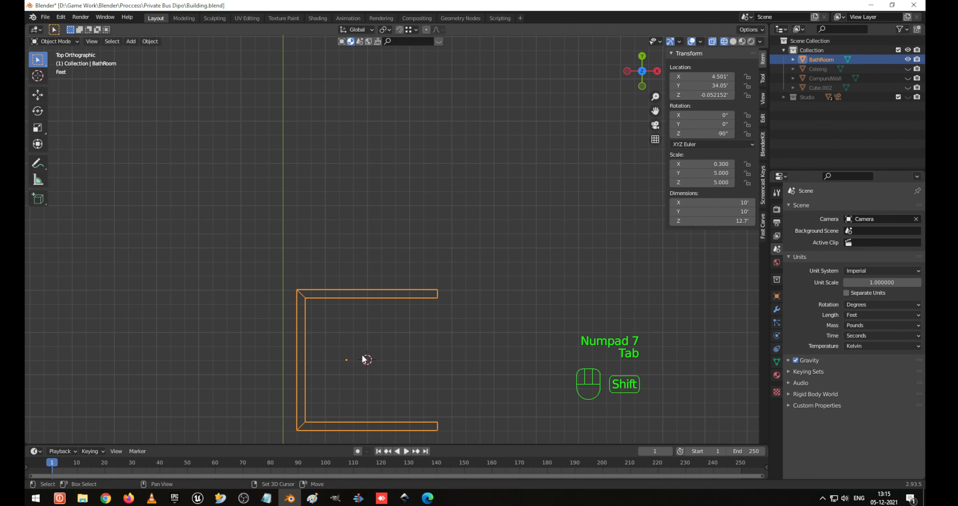
{"action": "middle_click_drag", "start_coordinate": [365, 372], "coordinate": [361, 297], "text": "shift"}
{"action": "key", "text": "shift+a"}
{"action": "mouse_move", "coordinate": [364, 268]}
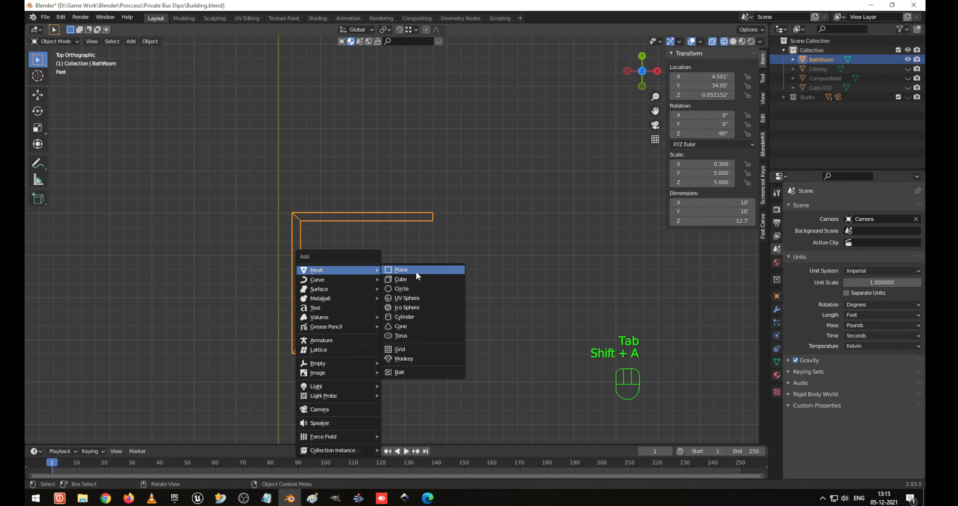
{"action": "left_click", "coordinate": [416, 271]}
{"action": "middle_click_drag", "start_coordinate": [416, 271], "coordinate": [390, 257]}
{"action": "key", "text": "KP_7"}
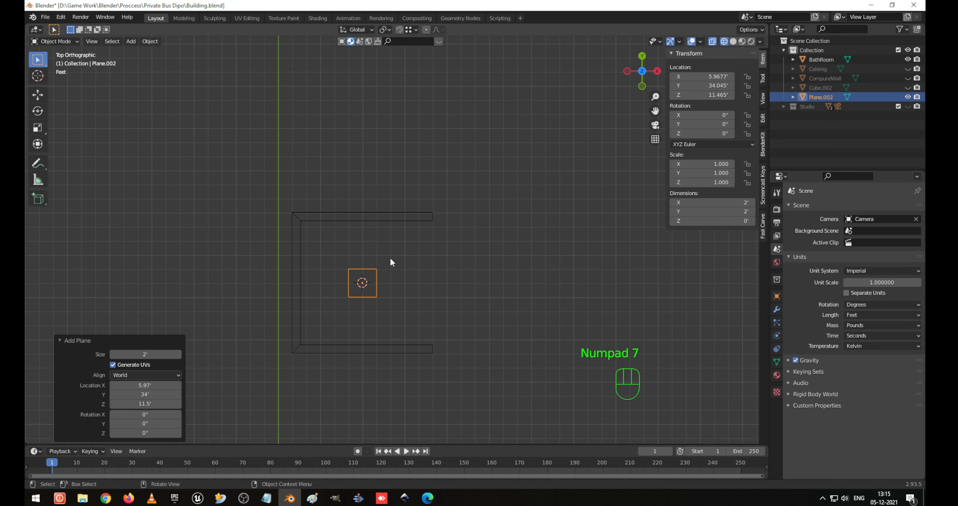
Edit the new plane and move its -X side vertices along X, snapping them to the bathroom wall's outer face.
{"action": "key", "text": "Tab"}
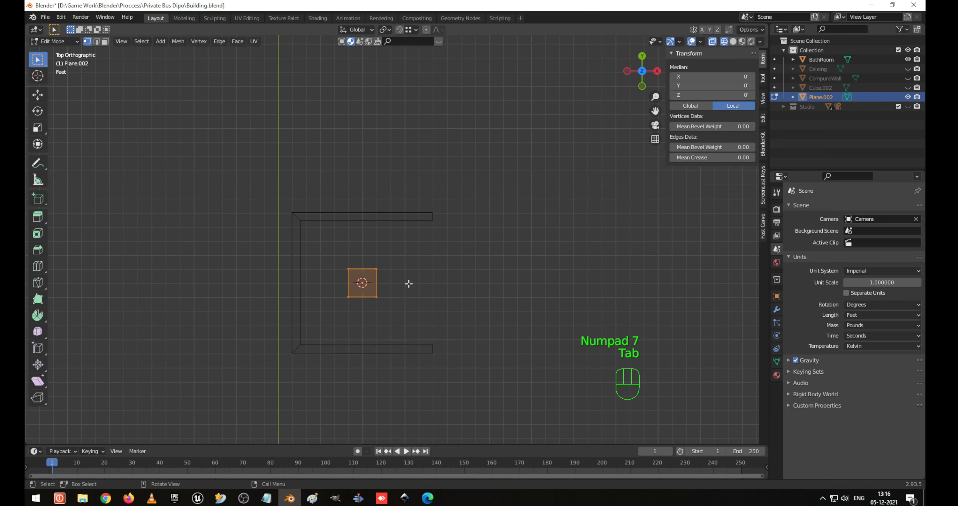
{"action": "key", "text": "1"}
{"action": "left_click_drag", "start_coordinate": [326, 246], "coordinate": [369, 318]}
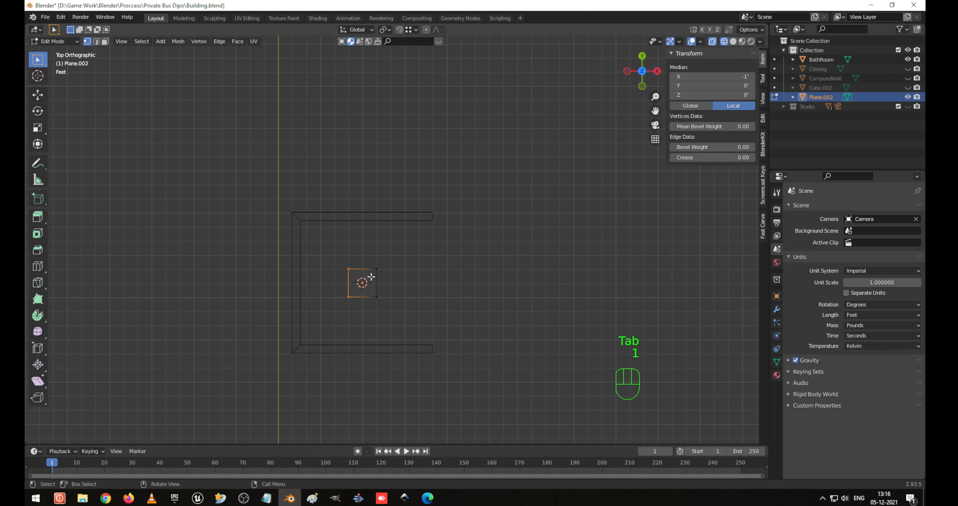
{"action": "left_click_drag", "start_coordinate": [317, 241], "coordinate": [432, 338]}
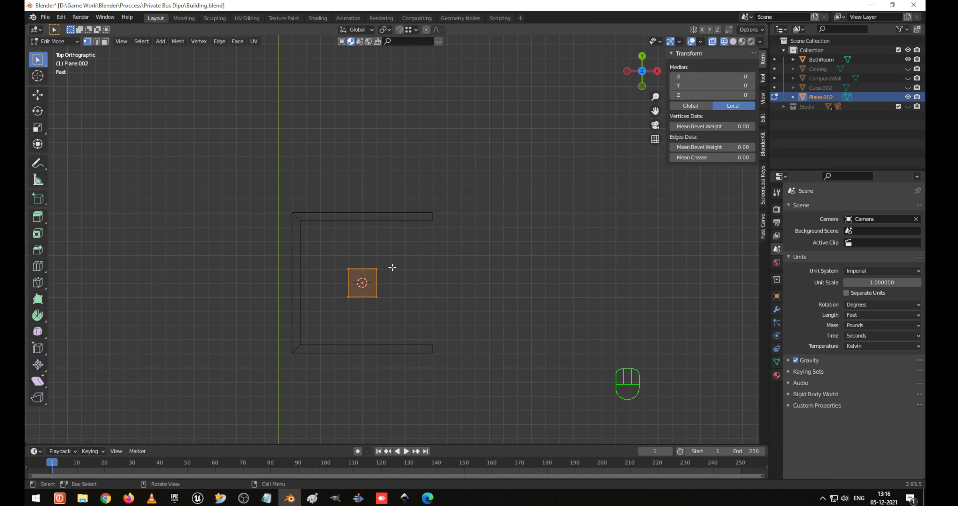
{"action": "left_click_drag", "start_coordinate": [325, 254], "coordinate": [365, 326]}
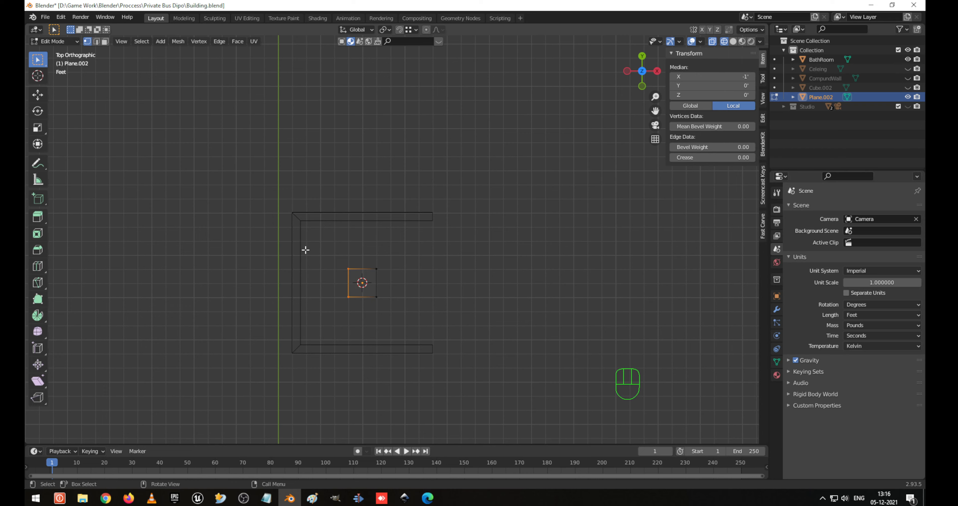
{"action": "key", "text": "g"}
{"action": "key", "text": "x"}
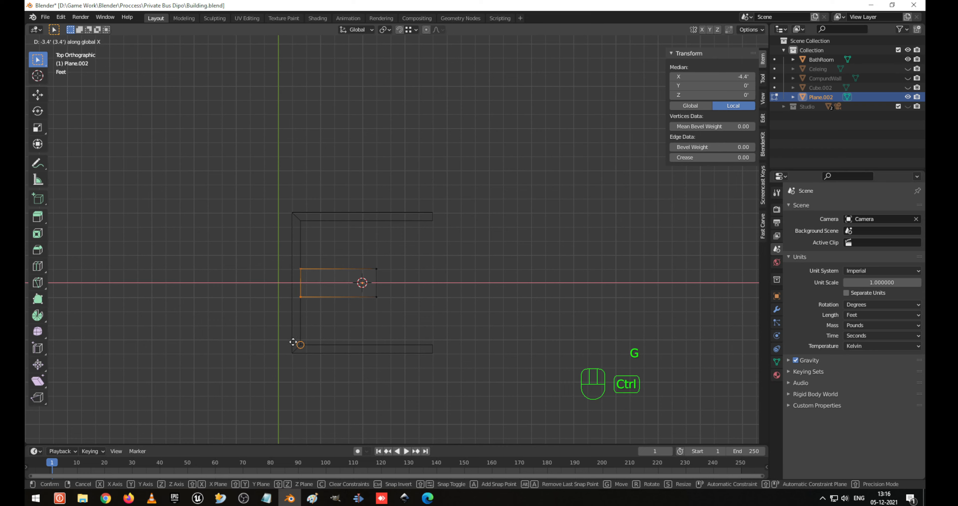
{"action": "left_click", "coordinate": [293, 342]}
Move the plane's +X side vertices 4' along X to the open ends of the bathroom's side walls.
{"action": "left_click_drag", "start_coordinate": [360, 244], "coordinate": [395, 302]}
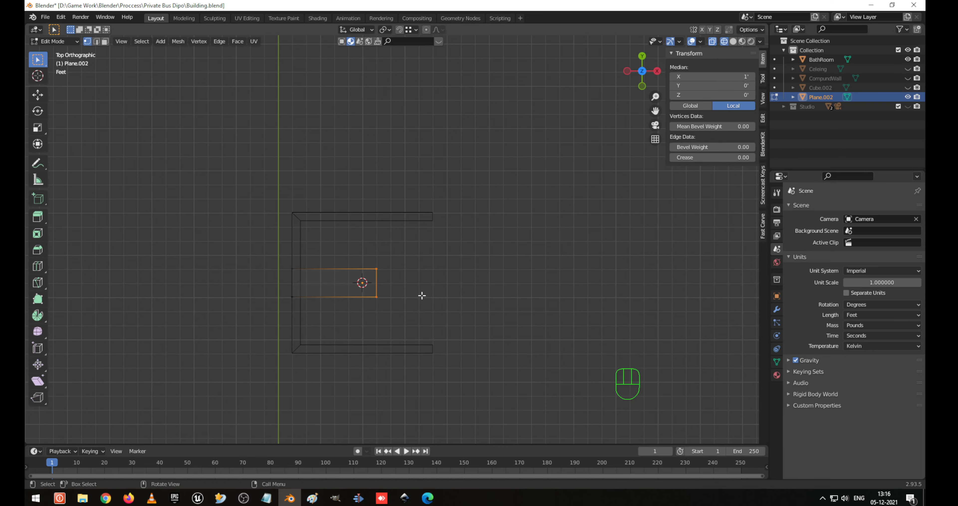
{"action": "key", "text": "g"}
{"action": "key", "text": "x"}
{"action": "left_click", "coordinate": [431, 347]}
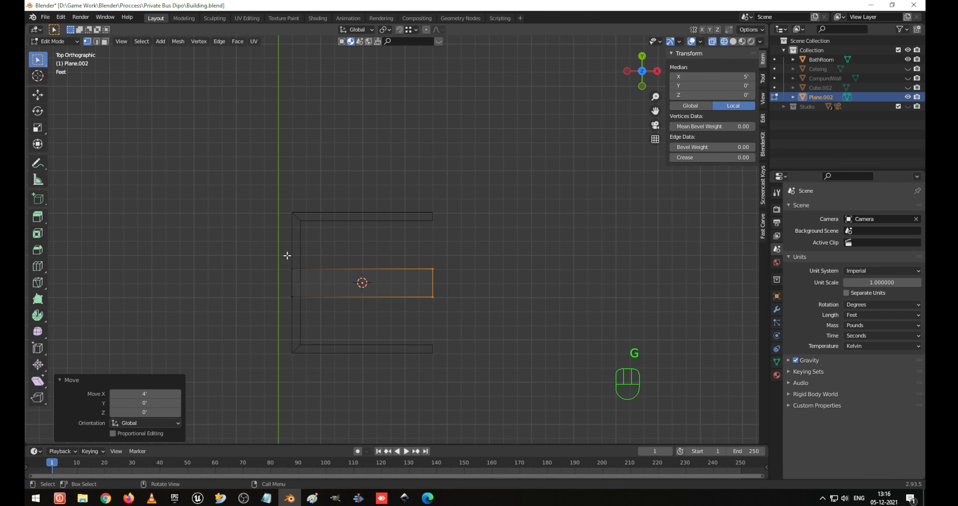
{"action": "left_click_drag", "start_coordinate": [271, 250], "coordinate": [460, 286]}
{"action": "key", "text": "g"}
{"action": "key", "text": "x"}
{"action": "right_click", "coordinate": [359, 269]}
Select all of the roof plane's vertices and scale them about 5.65 times along Y so the plane overhangs the bathroom walls.
{"action": "left_click_drag", "start_coordinate": [235, 235], "coordinate": [476, 322]}
{"action": "key", "text": "s"}
{"action": "key", "text": "y"}
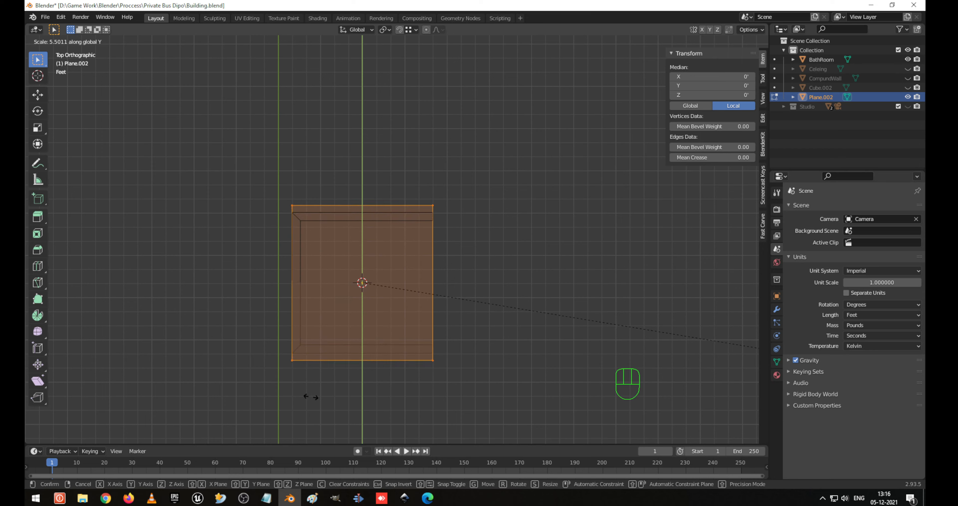
{"action": "left_click", "coordinate": [330, 396]}
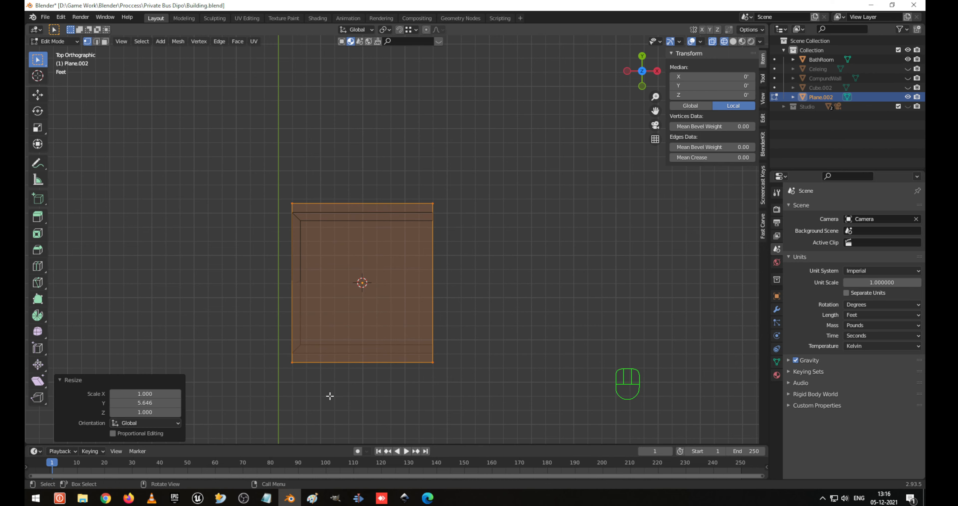
Viewed from the right, rotate the roof plane about -17.6°, then 2° back, to match the slope of the wall tops.
{"action": "key", "text": "KP_3"}
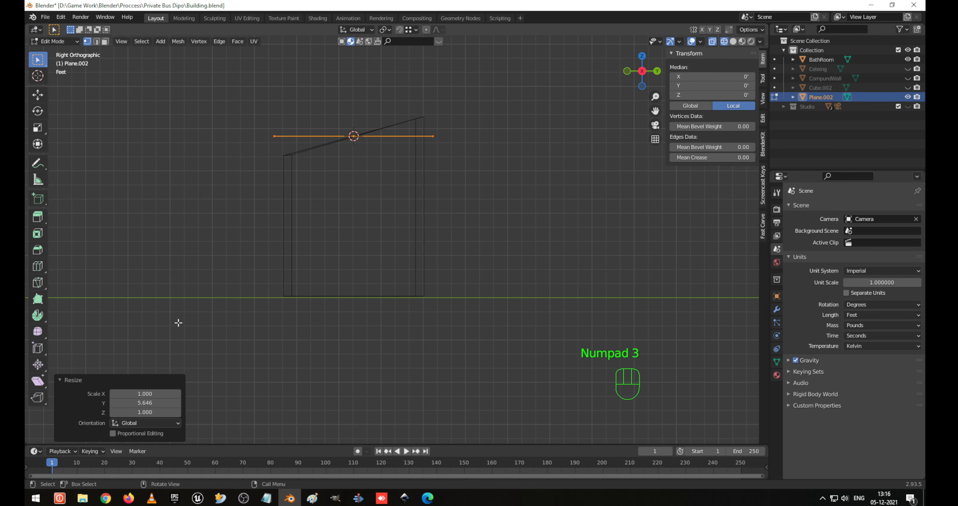
{"action": "scroll", "coordinate": [521, 227], "scroll_direction": "down", "scroll_amount": 1}
{"action": "middle_click_drag", "start_coordinate": [386, 144], "coordinate": [372, 168], "text": "shift"}
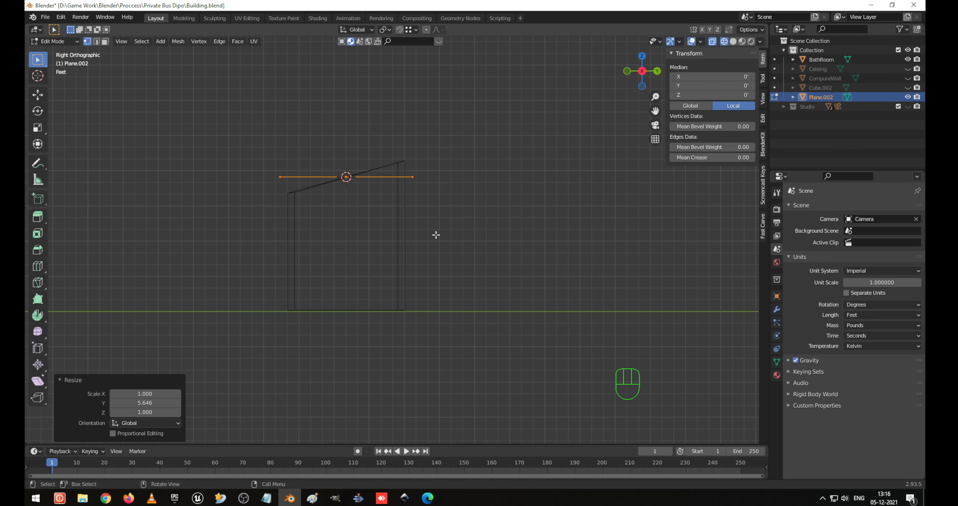
{"action": "key", "text": "r"}
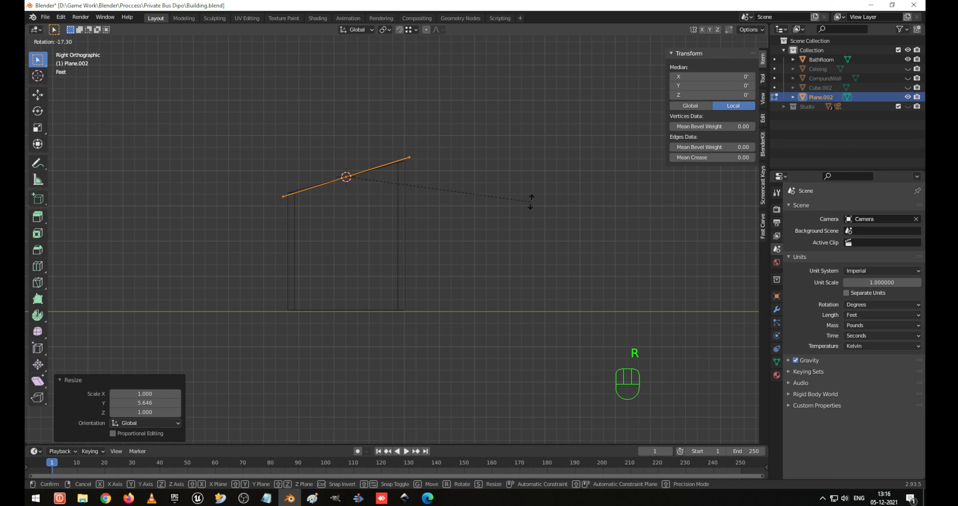
{"action": "left_click", "coordinate": [531, 201]}
{"action": "scroll", "coordinate": [475, 241], "scroll_direction": "up", "scroll_amount": 3}
{"action": "middle_click_drag", "start_coordinate": [475, 250], "coordinate": [500, 222], "text": "shift"}
{"action": "key", "text": "r"}
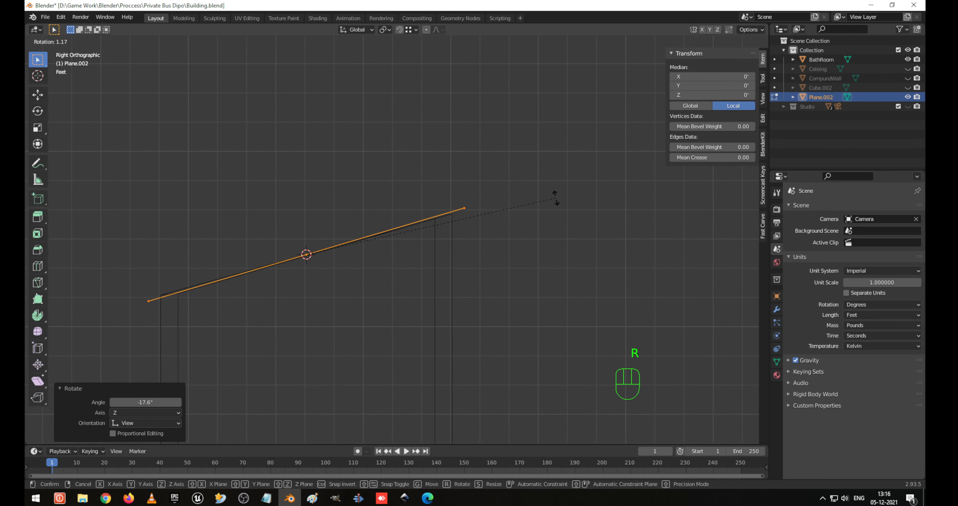
{"action": "left_click", "coordinate": [558, 201]}
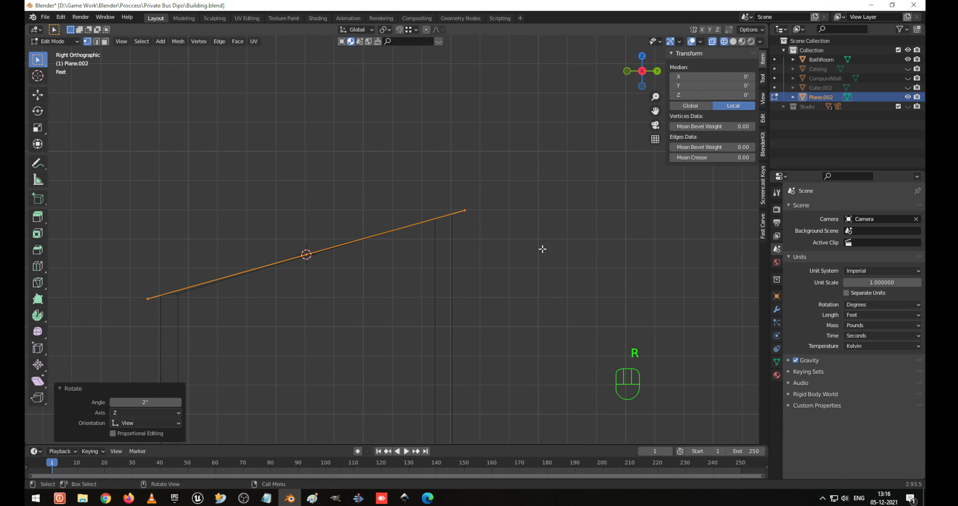
Raise the roof plane about 0.19' in Z, then shift it about -0.24' in Y and -0.13' in Z along the slope.
{"action": "key", "text": "g"}
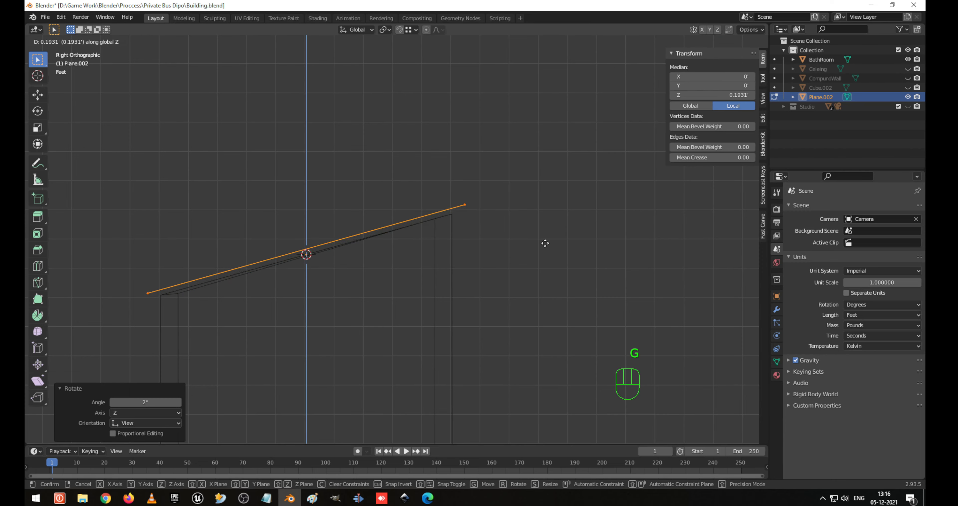
{"action": "left_click", "coordinate": [545, 243]}
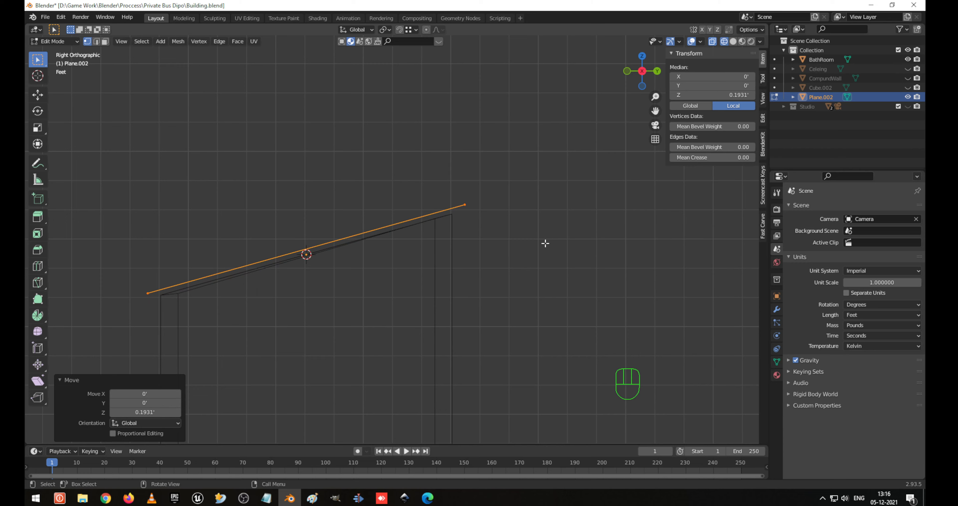
{"action": "key", "text": "g"}
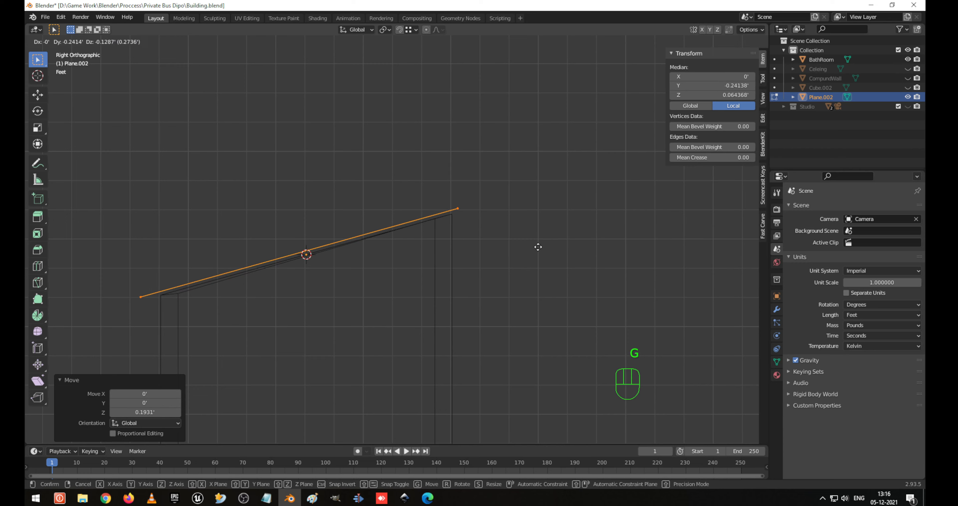
{"action": "left_click", "coordinate": [538, 247]}
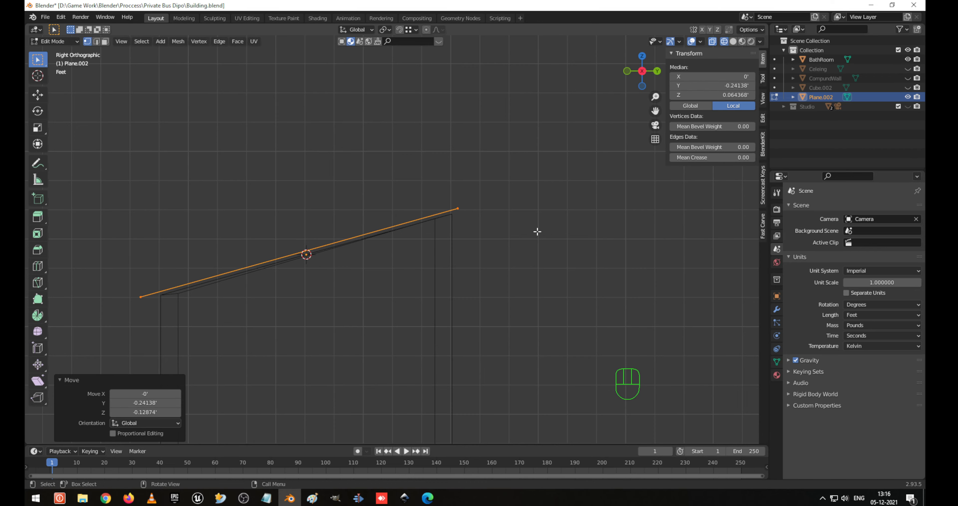
Subdivide the whole sloped roof plane with 10 cuts.
{"action": "key", "text": "Tab"}
{"action": "middle_click_drag", "start_coordinate": [536, 231], "coordinate": [564, 253]}
{"action": "key", "text": "Tab"}
{"action": "scroll", "coordinate": [491, 258], "scroll_direction": "down", "scroll_amount": 3}
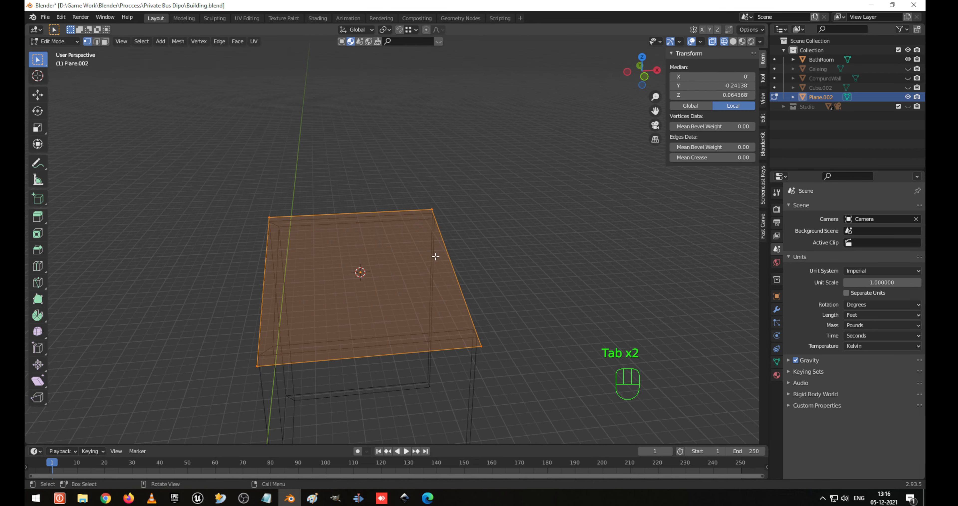
{"action": "key", "text": "Tab"}
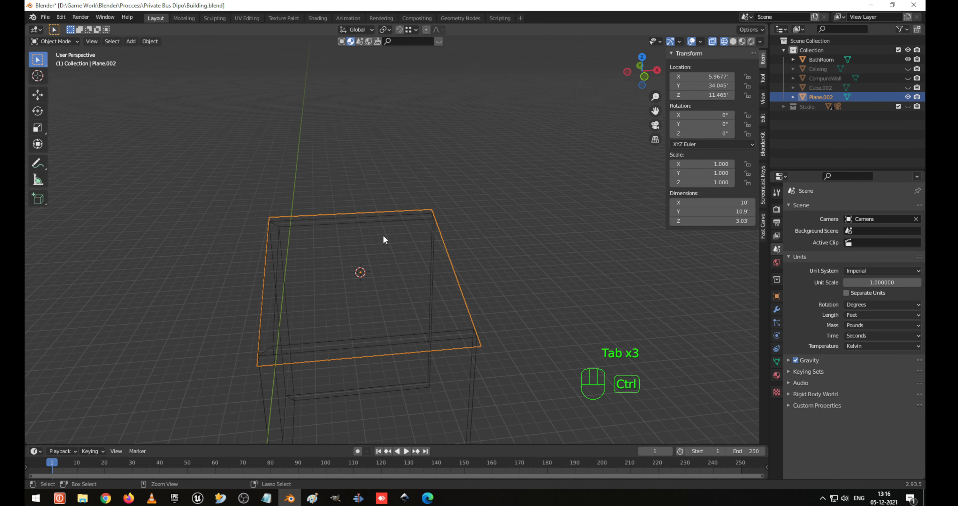
{"action": "middle_click_drag", "start_coordinate": [331, 231], "coordinate": [372, 248]}
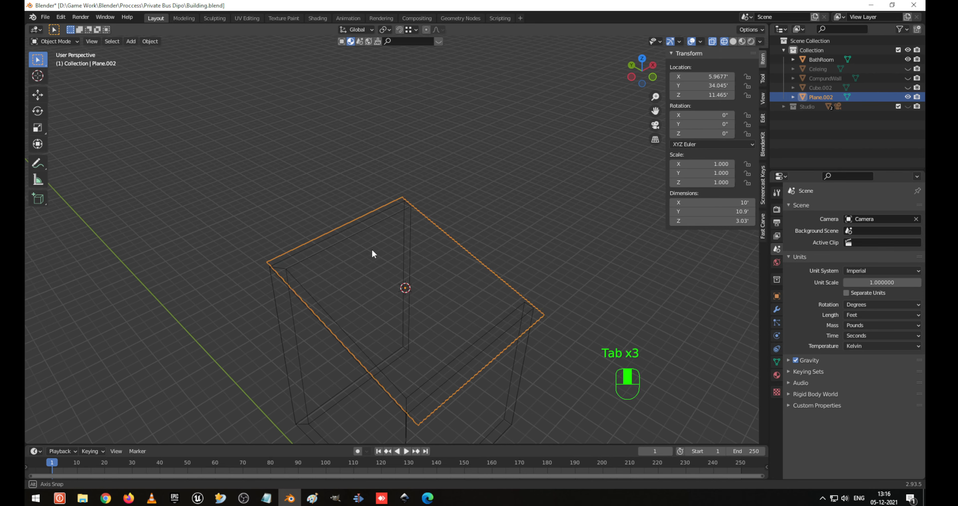
{"action": "key", "text": "Tab"}
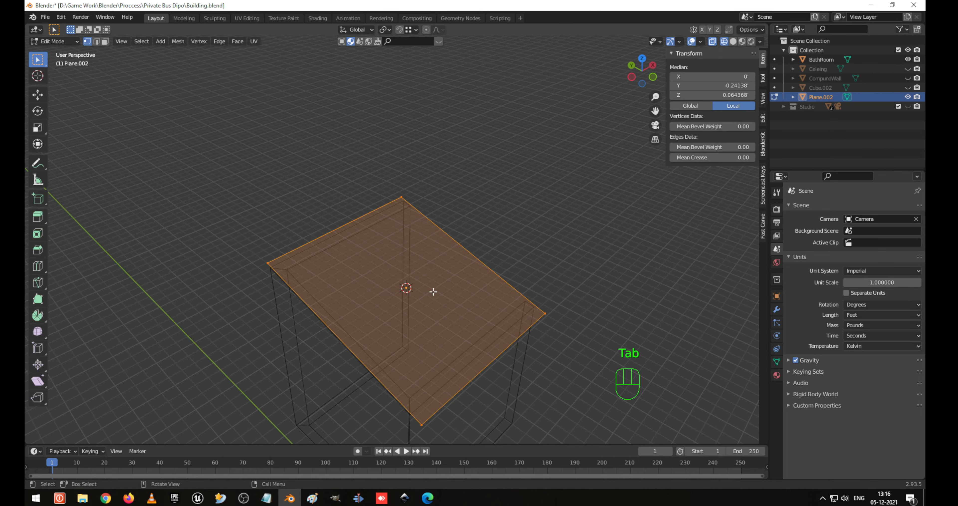
{"action": "right_click", "coordinate": [417, 261]}
{"action": "left_click", "coordinate": [401, 280]}
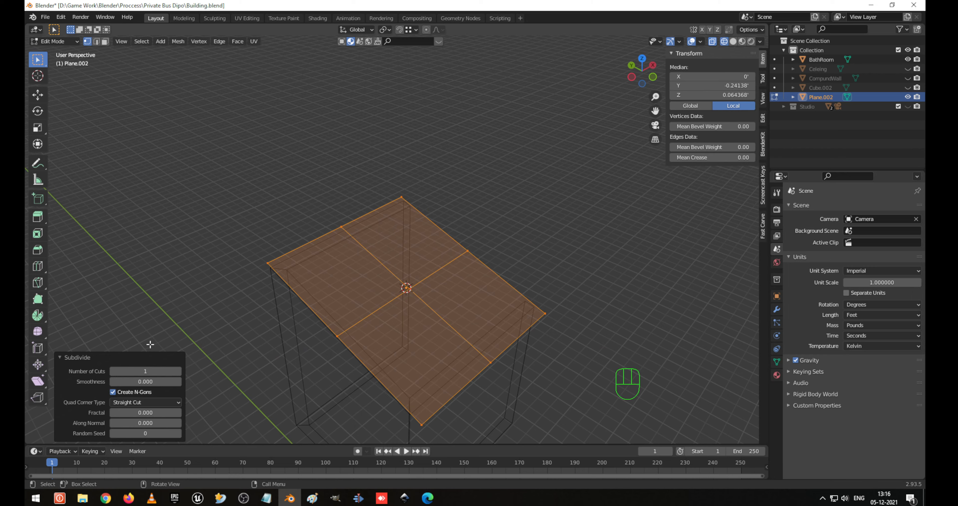
{"action": "left_click", "coordinate": [179, 371]}
{"action": "left_click", "coordinate": [179, 371]}
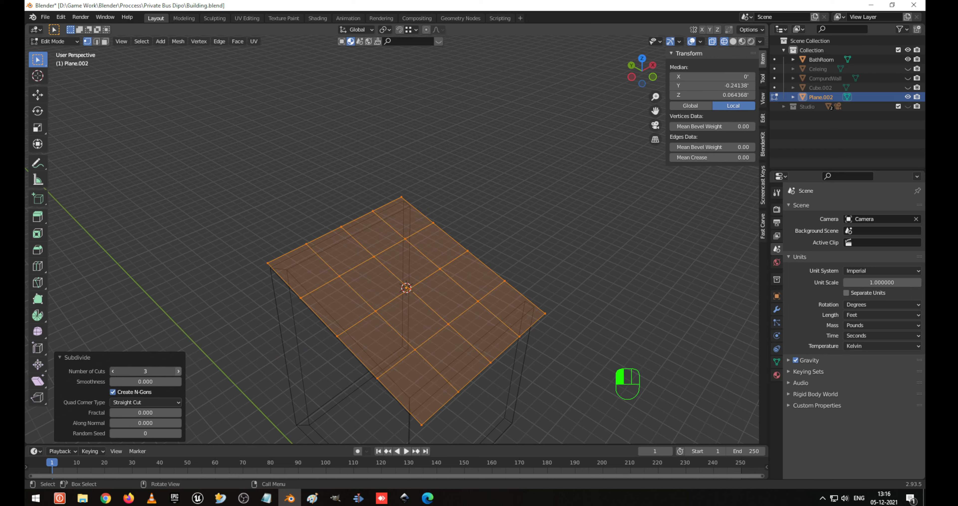
{"action": "left_click", "coordinate": [179, 370]}
{"action": "left_click", "coordinate": [179, 370]}
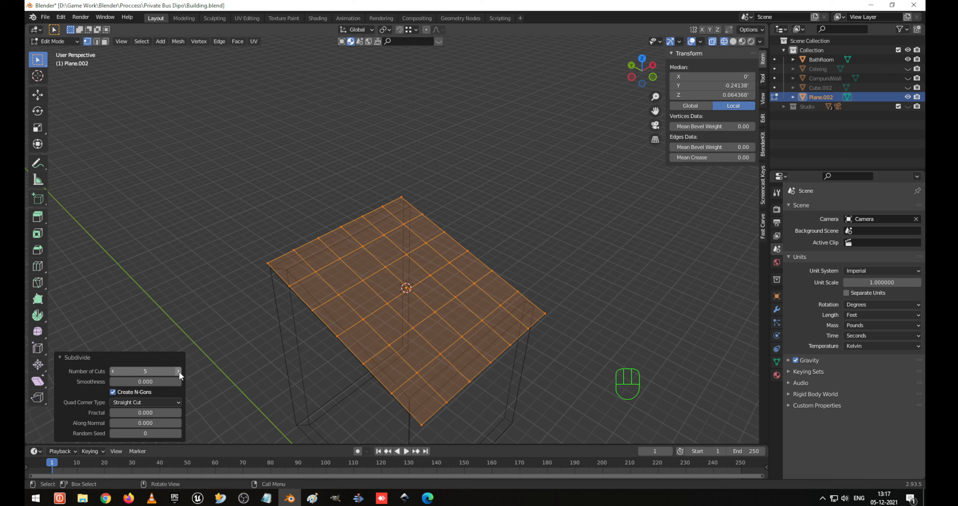
{"action": "left_click", "coordinate": [179, 371]}
{"action": "left_click", "coordinate": [179, 370]}
{"action": "left_click", "coordinate": [179, 371]}
{"action": "left_click", "coordinate": [179, 370]}
{"action": "left_click", "coordinate": [179, 371]}
{"action": "left_click", "coordinate": [179, 371]}
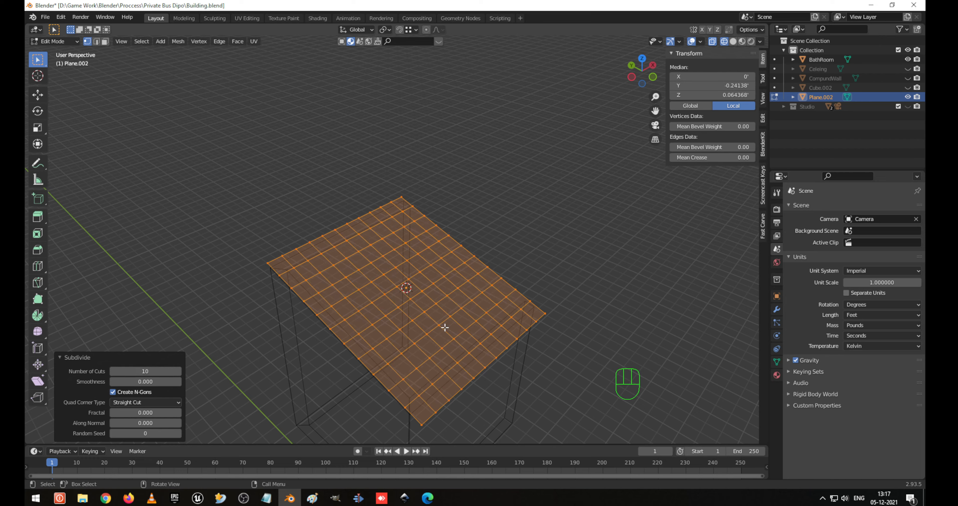
Subdivide the roof plane's grid once more with 1 cut.
{"action": "key", "text": "Escape"}
{"action": "right_click", "coordinate": [416, 253]}
{"action": "left_click", "coordinate": [416, 253]}
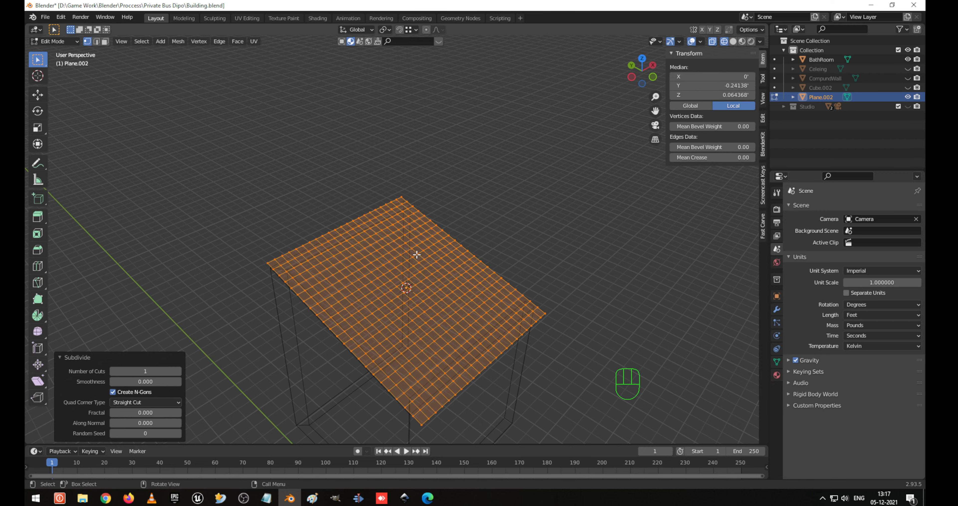
Leave mesh editing and rotate the roof plane object -15° about X, seen from the right, to lay it nearly flat.
{"action": "middle_click_drag", "start_coordinate": [404, 328], "coordinate": [416, 285]}
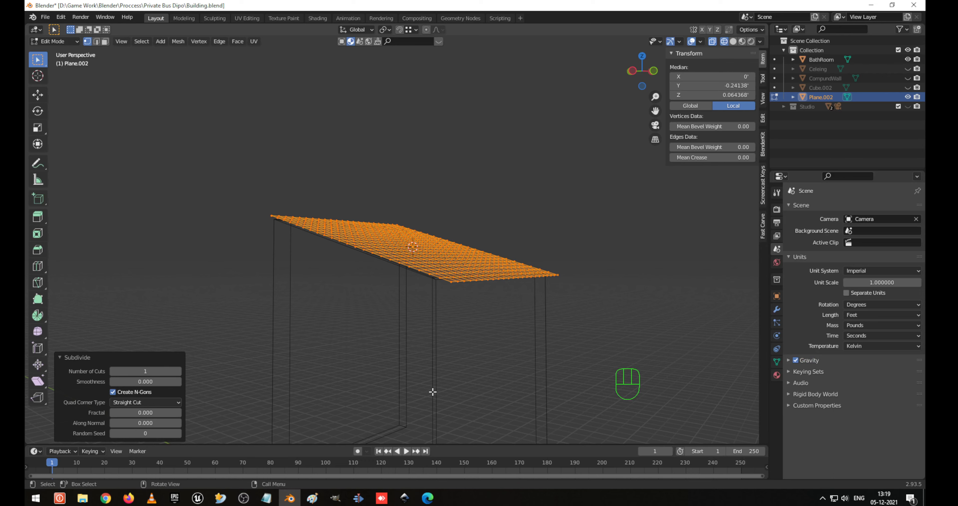
{"action": "middle_click_drag", "start_coordinate": [545, 290], "coordinate": [449, 304]}
{"action": "middle_click_drag", "start_coordinate": [352, 285], "coordinate": [437, 271], "text": "shift"}
{"action": "key", "text": "Tab"}
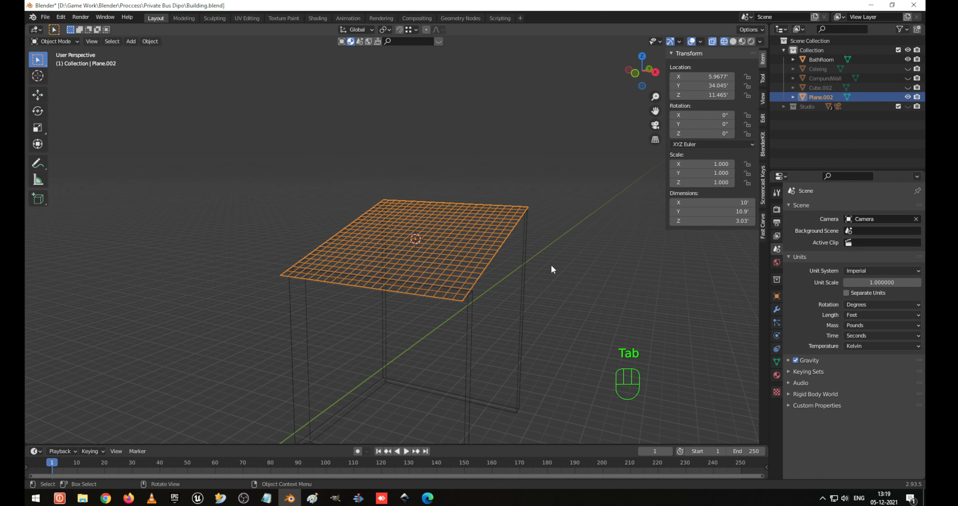
{"action": "key", "text": "KP_3"}
{"action": "key", "text": "r"}
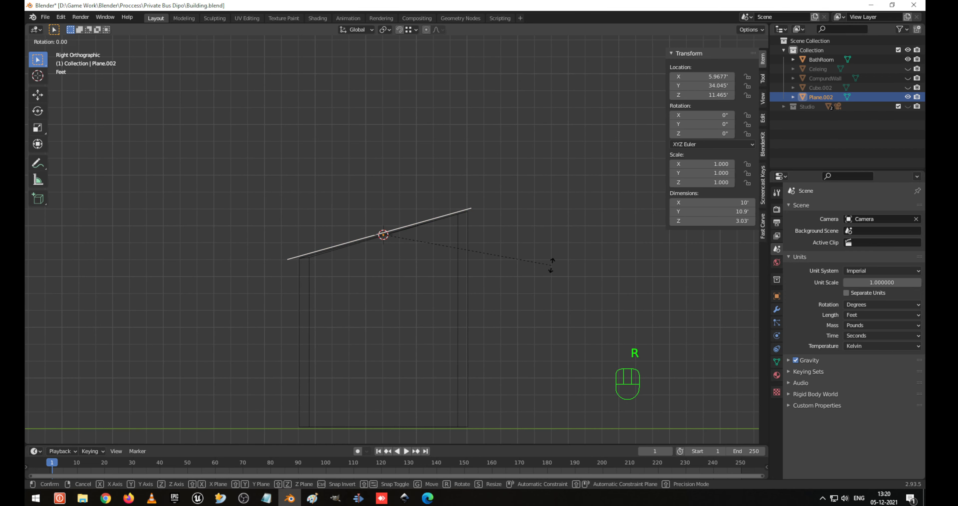
{"action": "key", "text": "ctrl"}
{"action": "left_click", "coordinate": [534, 301]}
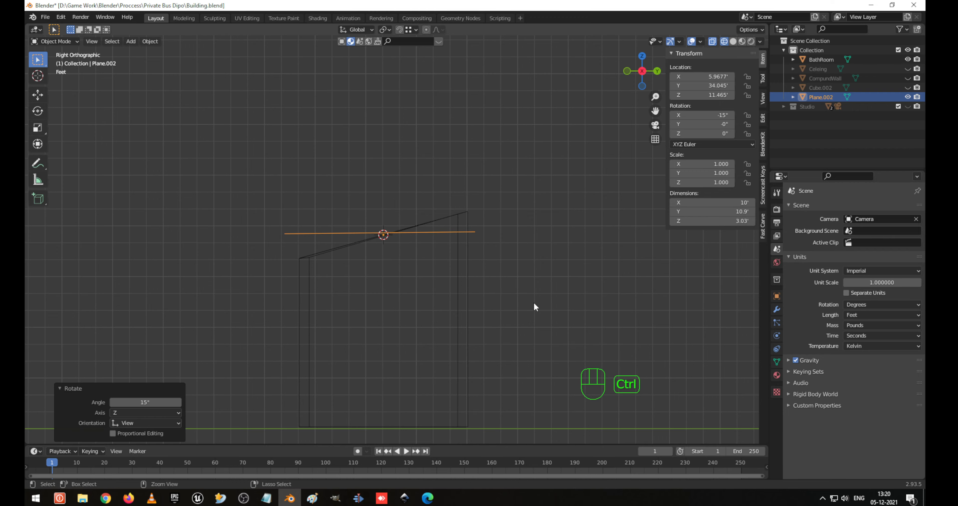
Apply location, rotation and scale to the roof plane.
{"action": "middle_click_drag", "start_coordinate": [367, 190], "coordinate": [428, 211]}
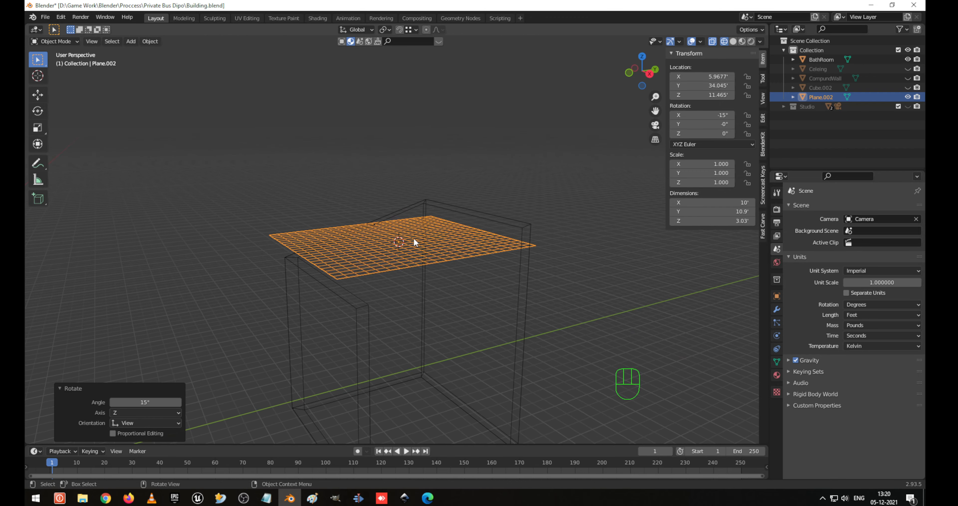
{"action": "key", "text": "ctrl+a"}
{"action": "left_click", "coordinate": [412, 249]}
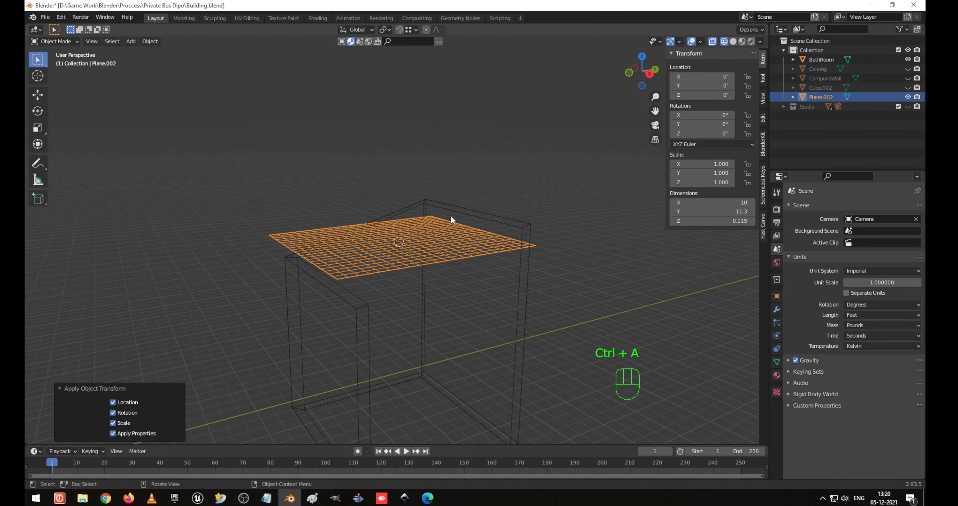
{"action": "middle_click_drag", "start_coordinate": [453, 216], "coordinate": [515, 256]}
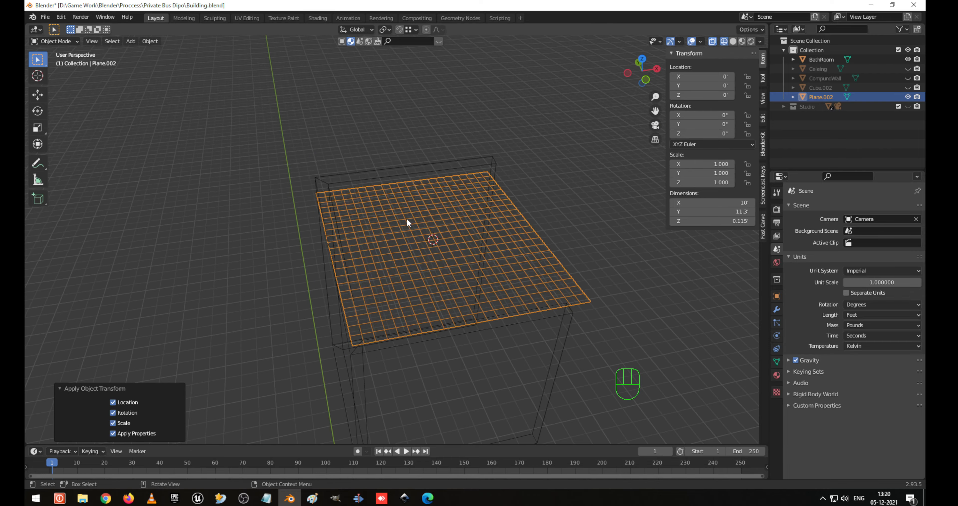
{"action": "middle_click_drag", "start_coordinate": [406, 218], "coordinate": [443, 219]}
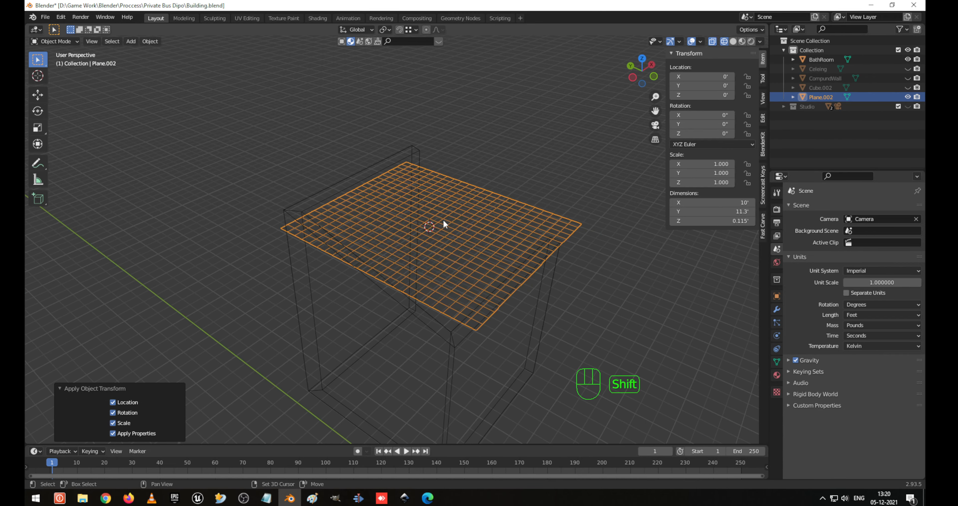
Hide everything except the roof plane, edit its mesh and select one edge loop running across it along X.
{"action": "key", "text": "shift+h"}
{"action": "middle_click_drag", "start_coordinate": [382, 218], "coordinate": [497, 221]}
{"action": "key", "text": "Tab"}
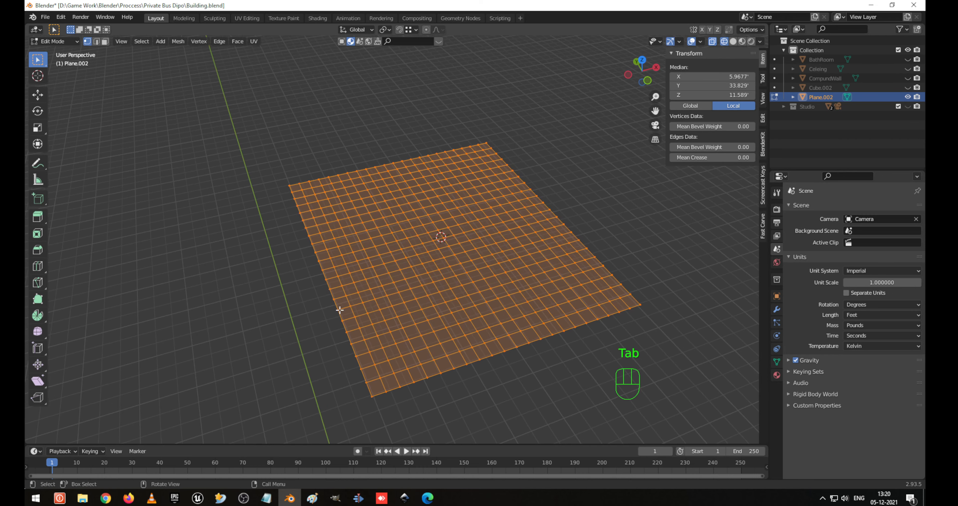
{"action": "left_click", "coordinate": [360, 314], "text": "alt"}
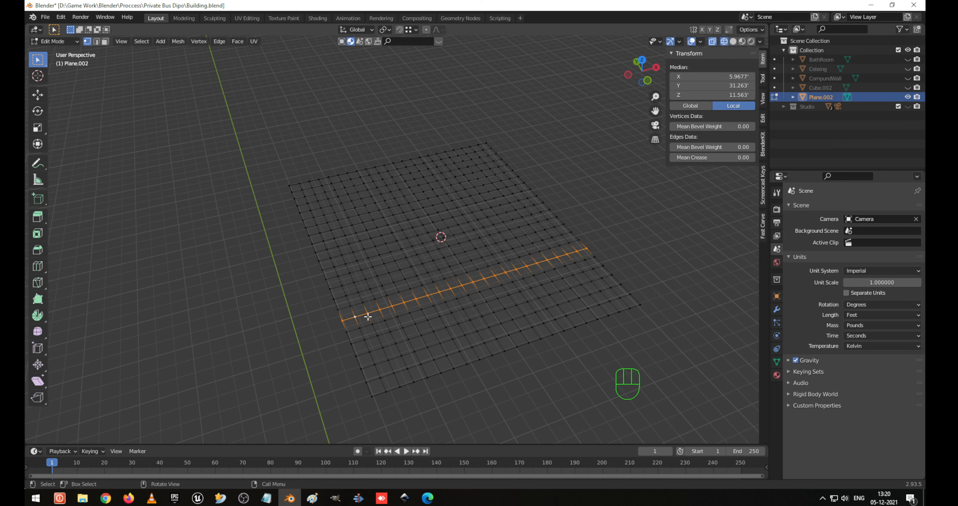
Select ten alternating lengthwise edge loops across the plane, leaving the outer strips flat, and raise them about 0.317' with Shrink/Fatten.
{"action": "key", "text": "KP_7"}
{"action": "left_click", "coordinate": [339, 136], "text": "alt"}
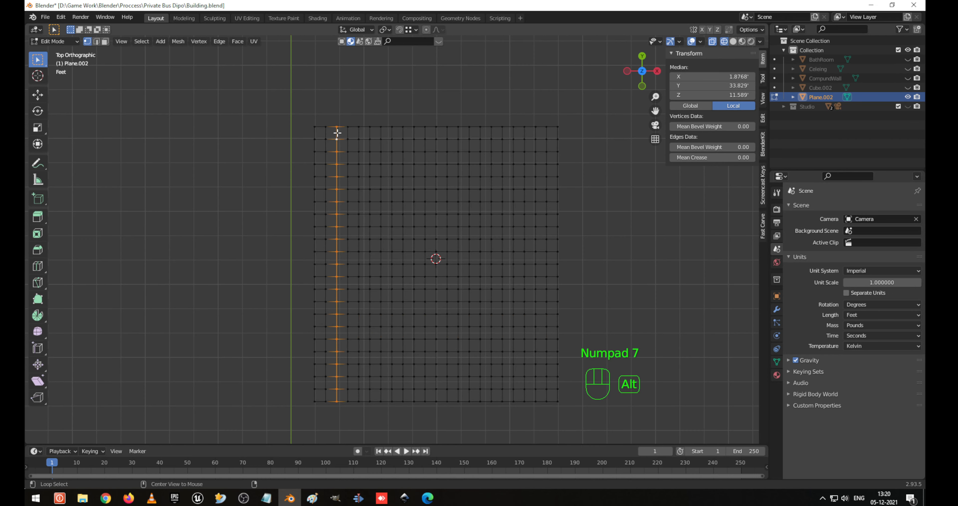
{"action": "left_click", "coordinate": [358, 135], "text": "alt+shift"}
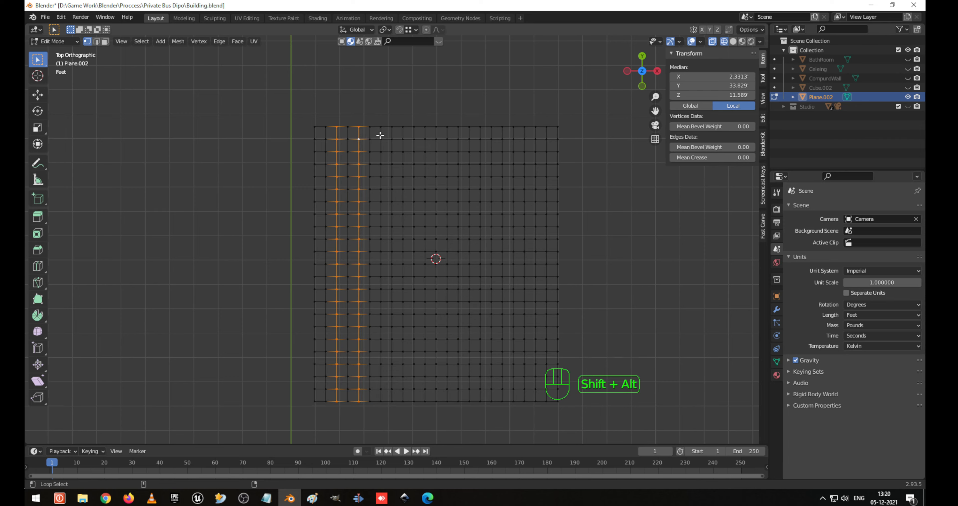
{"action": "left_click", "coordinate": [380, 136], "text": "alt+shift"}
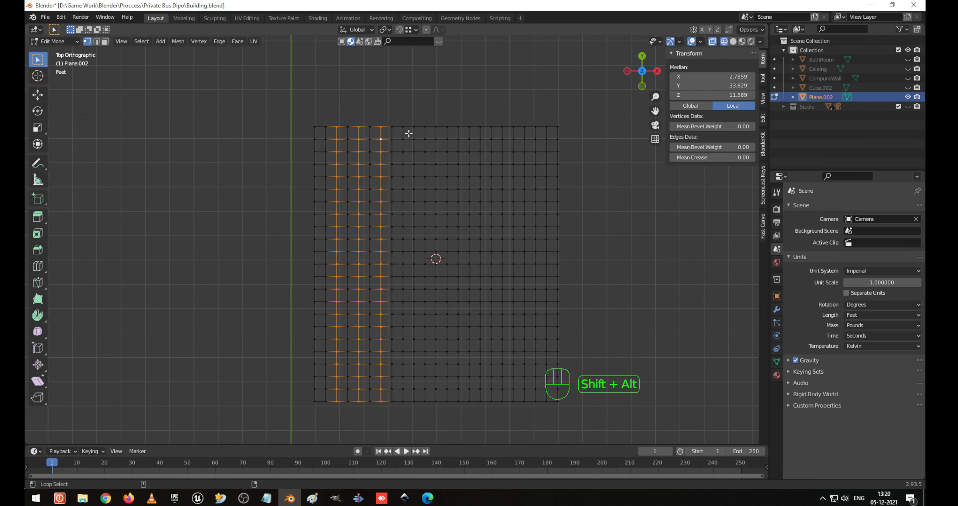
{"action": "left_click", "coordinate": [404, 132], "text": "alt+shift"}
{"action": "left_click", "coordinate": [426, 134], "text": "alt+shift"}
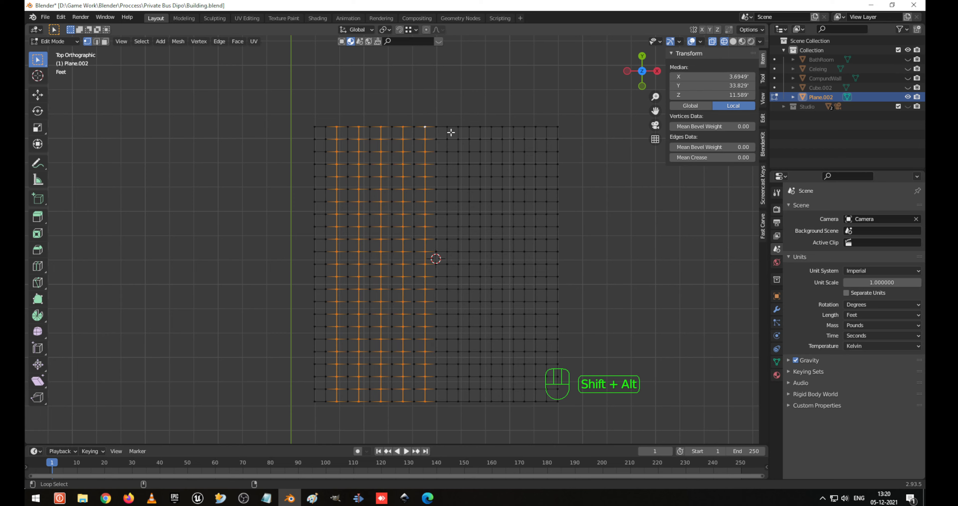
{"action": "left_click", "coordinate": [452, 132], "text": "alt+shift"}
{"action": "left_click", "coordinate": [471, 136], "text": "alt+shift"}
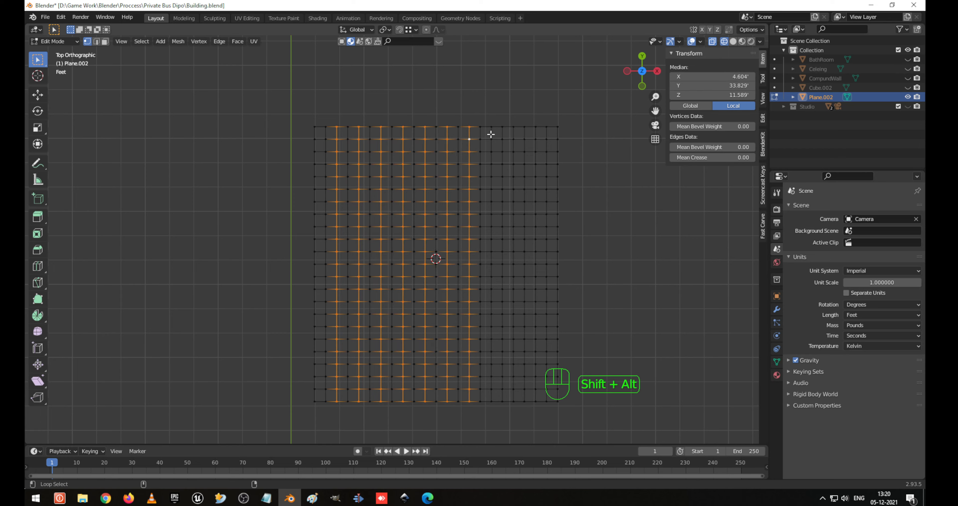
{"action": "left_click", "coordinate": [491, 134], "text": "alt+shift"}
{"action": "left_click", "coordinate": [518, 136], "text": "alt+shift"}
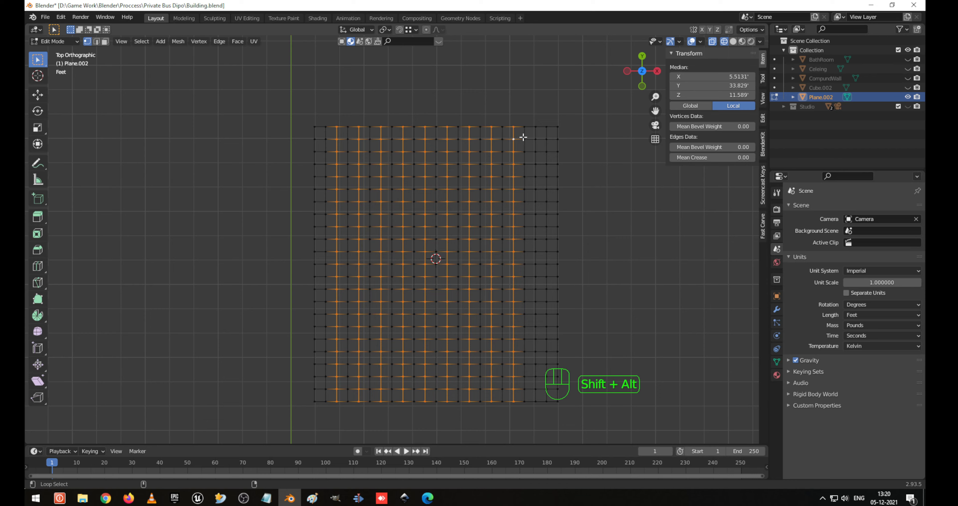
{"action": "left_click", "coordinate": [540, 137], "text": "alt+shift"}
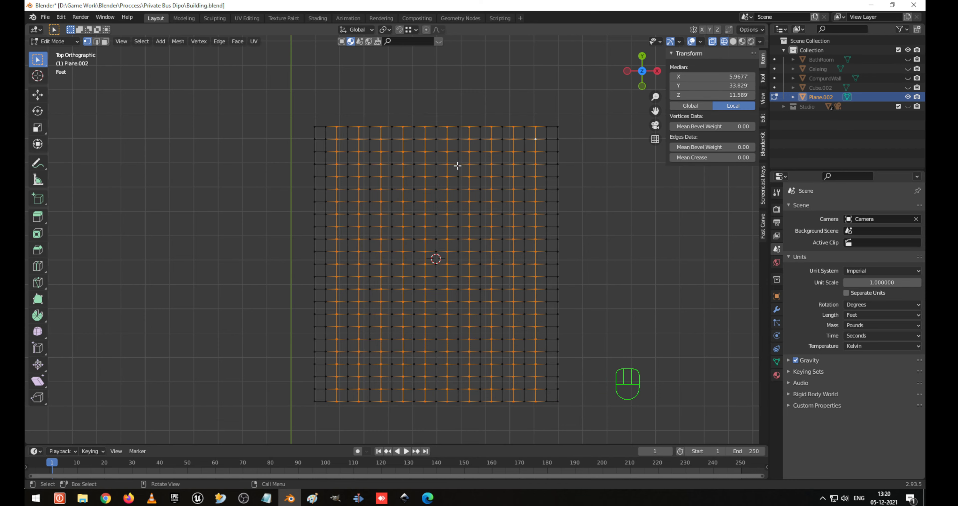
{"action": "middle_click_drag", "start_coordinate": [456, 165], "coordinate": [440, 235]}
{"action": "key", "text": "alt+s"}
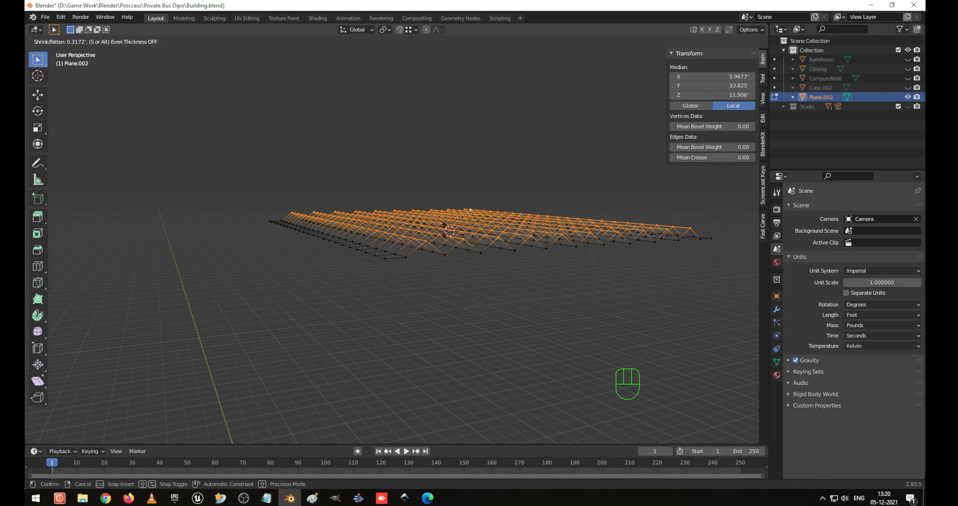
{"action": "left_click", "coordinate": [485, 196]}
{"action": "middle_click_drag", "start_coordinate": [485, 196], "coordinate": [474, 212]}
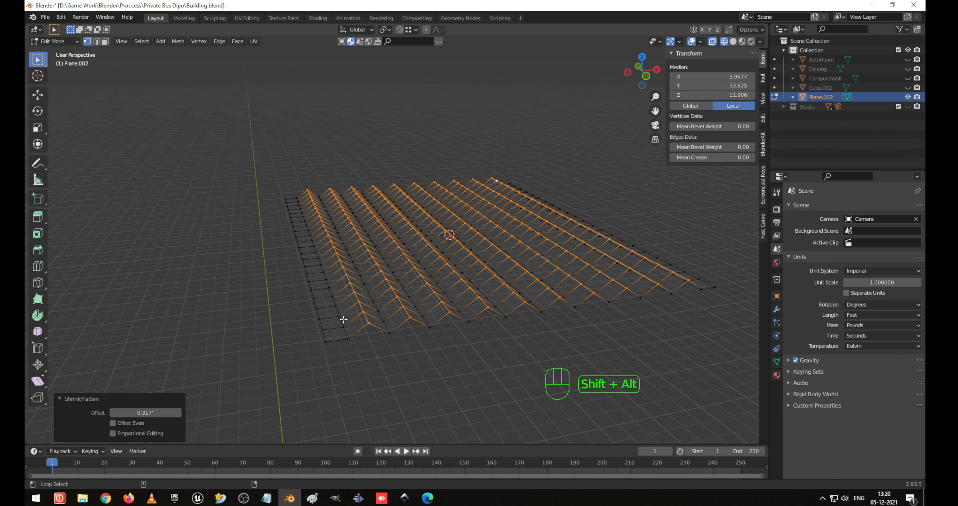
{"action": "key", "text": "KP_1"}
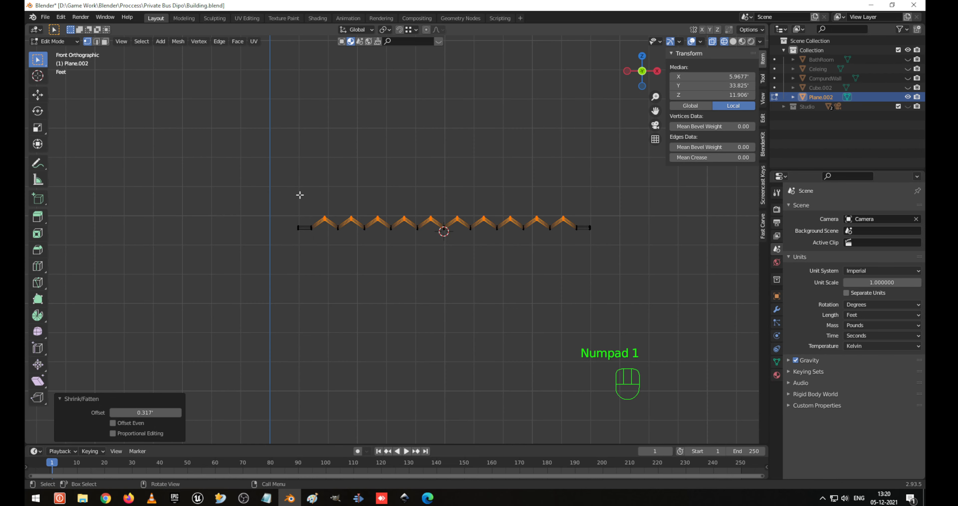
{"action": "left_click_drag", "start_coordinate": [304, 178], "coordinate": [339, 227]}
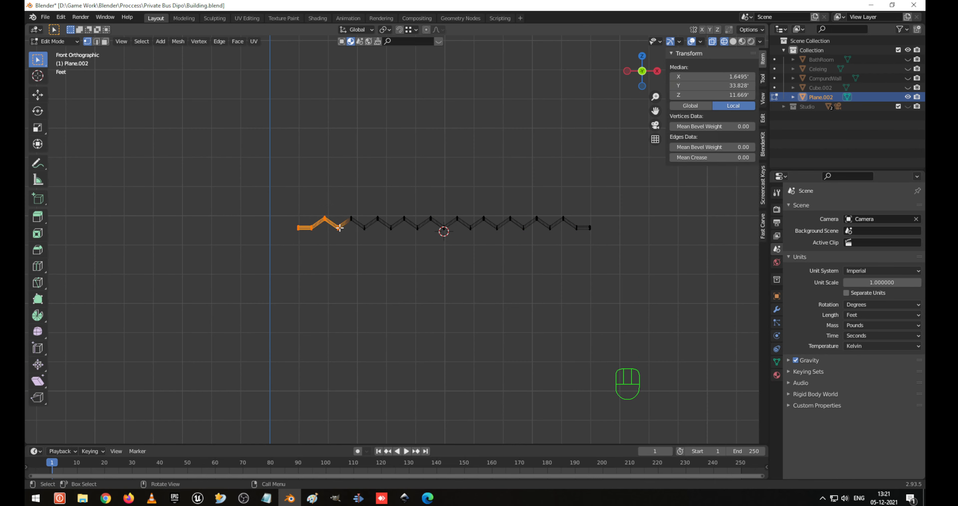
{"action": "left_click", "coordinate": [312, 194]}
{"action": "left_click_drag", "start_coordinate": [297, 185], "coordinate": [580, 263]}
{"action": "left_click", "coordinate": [310, 165]}
In edge select mode with solid shading, select the first three lengthwise valley edge loops of the folded sheet.
{"action": "key", "text": "2"}
{"action": "middle_click_drag", "start_coordinate": [554, 242], "coordinate": [568, 281]}
{"action": "key", "text": "alt+a"}
{"action": "left_click", "coordinate": [414, 301], "text": "alt"}
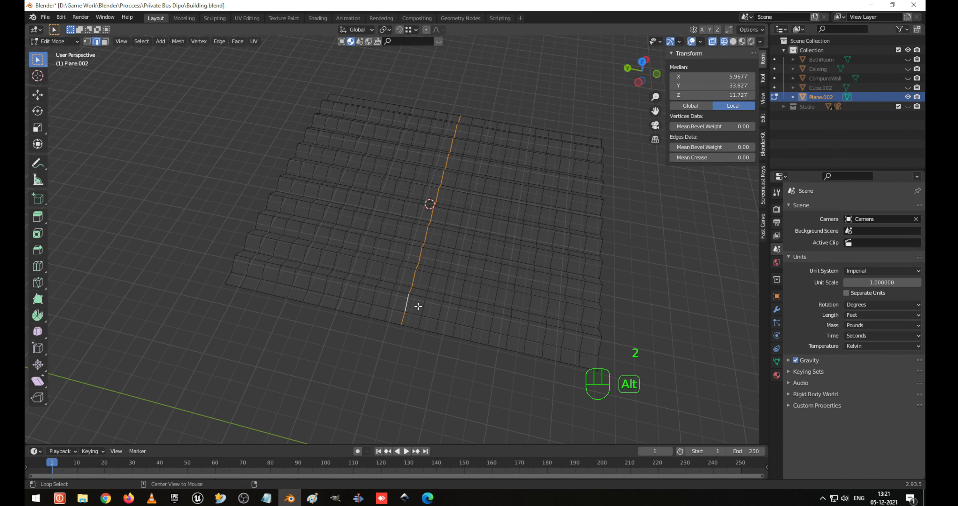
{"action": "key", "text": "KP_7"}
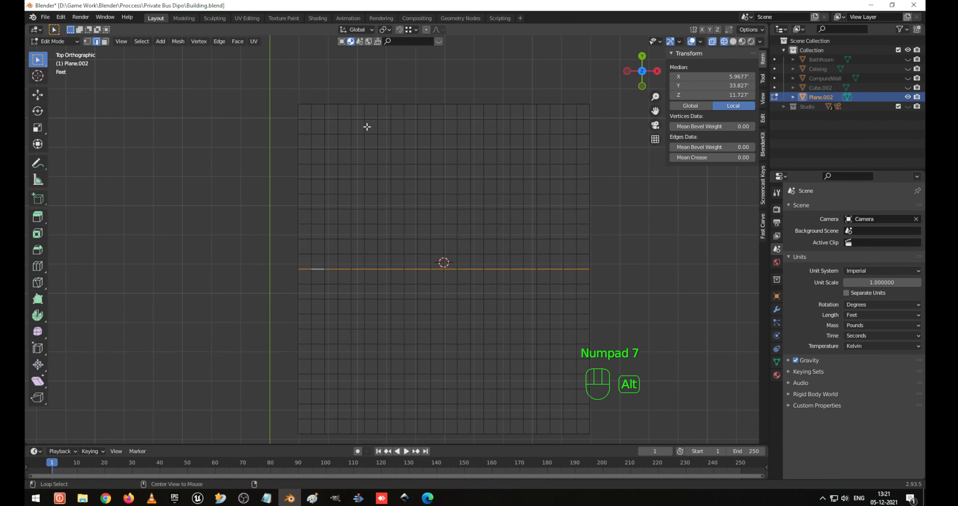
{"action": "left_click", "coordinate": [315, 105], "text": "alt"}
{"action": "middle_click_drag", "start_coordinate": [315, 105], "coordinate": [315, 171]}
{"action": "left_click", "coordinate": [315, 171], "text": "alt+shift"}
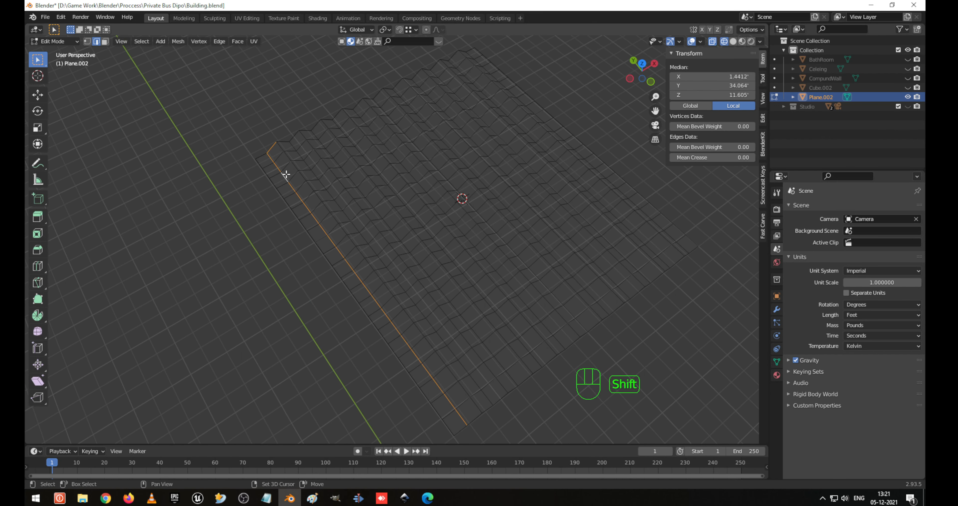
{"action": "key", "text": "shift+z"}
{"action": "left_click", "coordinate": [315, 171], "text": "alt+shift"}
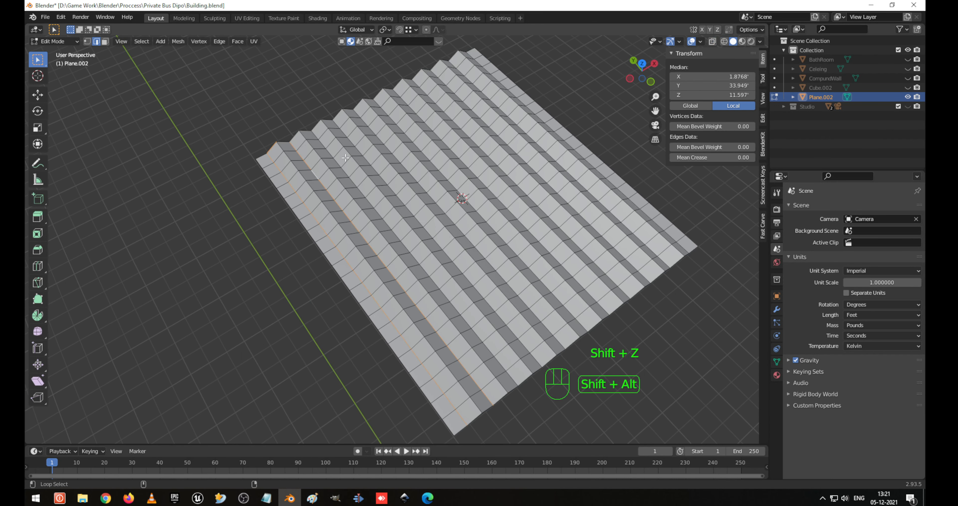
{"action": "left_click", "coordinate": [337, 163], "text": "alt+shift"}
Add a level 3 Subdivision modifier to the folded sheet and turn off its display in Edit Mode.
{"action": "key", "text": "Tab"}
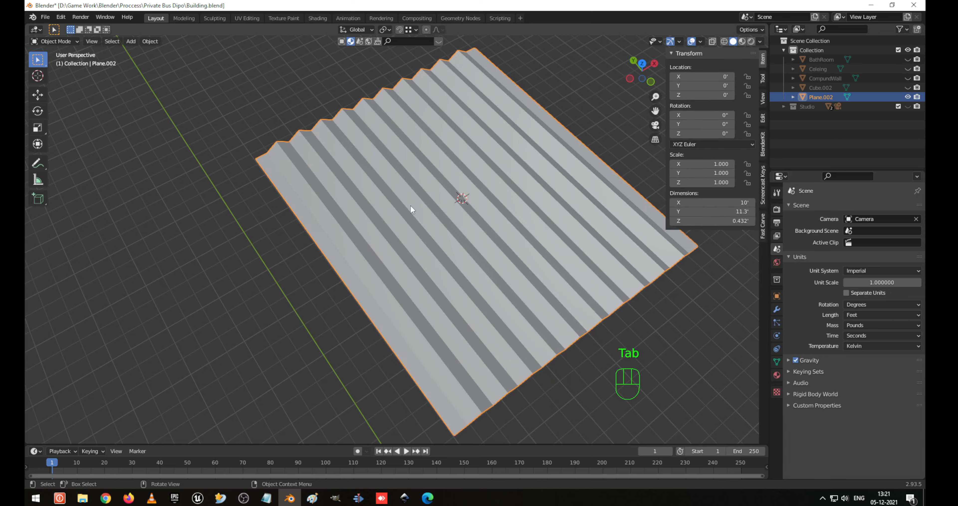
{"action": "key", "text": "ctrl+3"}
{"action": "mouse_move", "coordinate": [410, 206]}
{"action": "middle_mouse_down"}
{"action": "mouse_move", "coordinate": [382, 190]}
{"action": "mouse_move", "coordinate": [382, 147]}
{"action": "mouse_move", "coordinate": [338, 197]}
{"action": "mouse_move", "coordinate": [411, 233]}
{"action": "mouse_move", "coordinate": [406, 220]}
{"action": "middle_mouse_up"}
{"action": "key", "text": "Tab"}
{"action": "scroll", "coordinate": [402, 235], "scroll_direction": "up", "scroll_amount": 4}
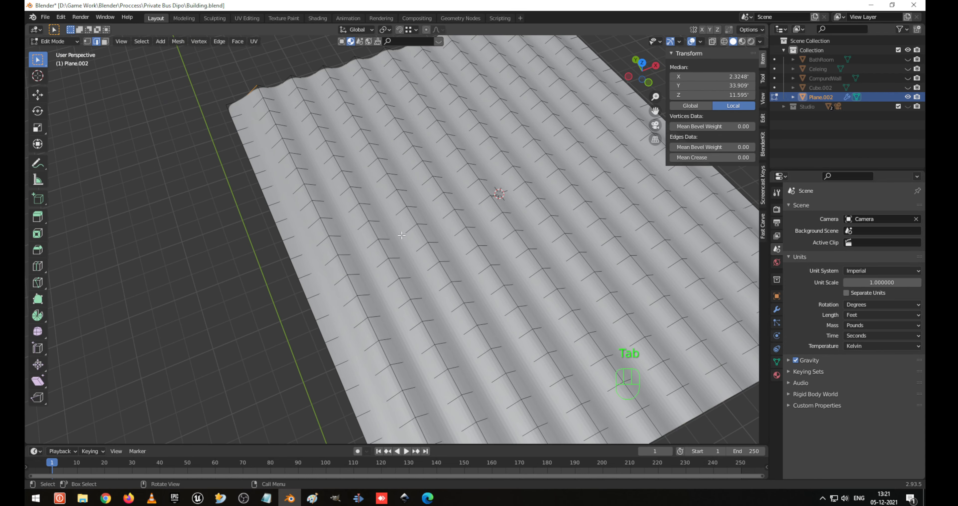
{"action": "left_click", "coordinate": [778, 309]}
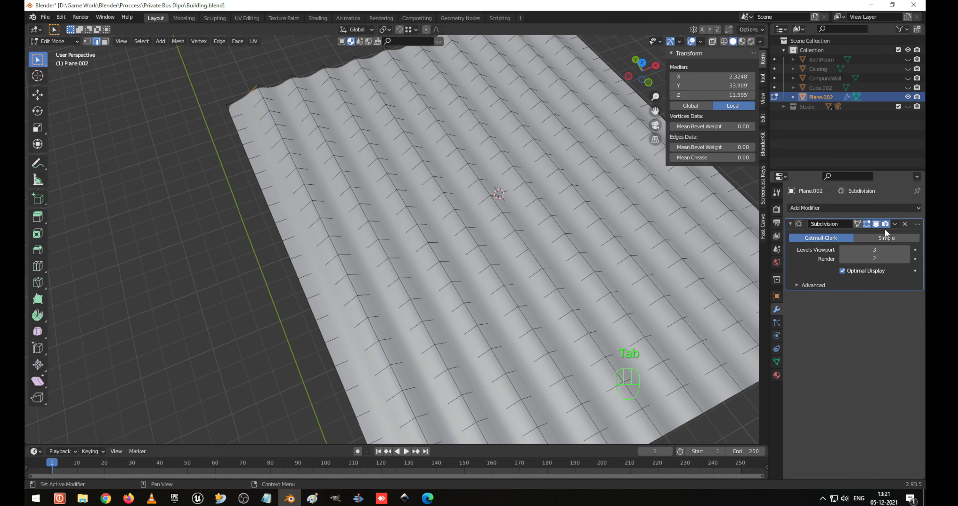
{"action": "left_click", "coordinate": [867, 224]}
Extend the edge loop selection to the fourth and fifth lengthwise valleys of the sheet.
{"action": "middle_click_drag", "start_coordinate": [493, 284], "coordinate": [499, 241], "text": "shift"}
{"action": "middle_click_drag", "start_coordinate": [510, 318], "coordinate": [500, 287]}
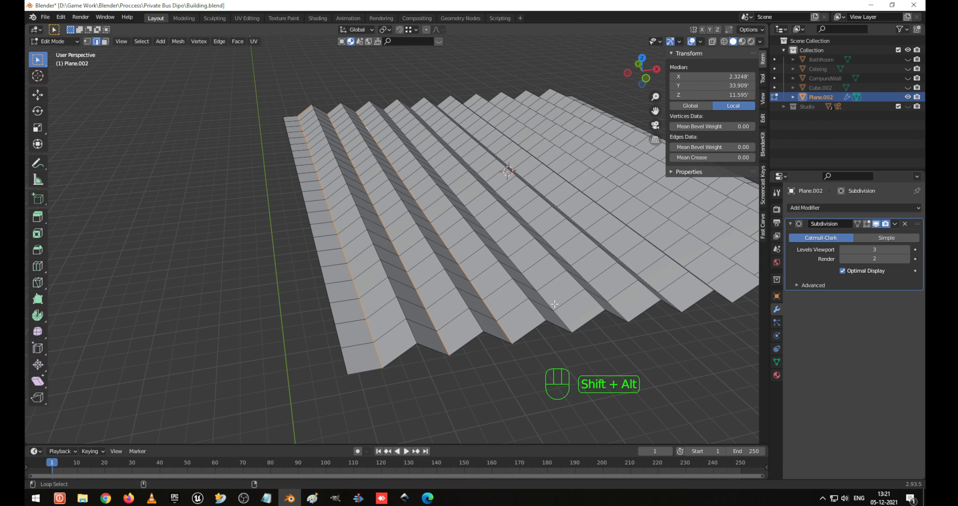
{"action": "left_click", "coordinate": [565, 313], "text": "alt+shift"}
{"action": "key", "text": "ctrl+z"}
{"action": "left_click", "coordinate": [566, 314], "text": "alt+shift"}
{"action": "middle_click_drag", "start_coordinate": [617, 305], "coordinate": [413, 342]}
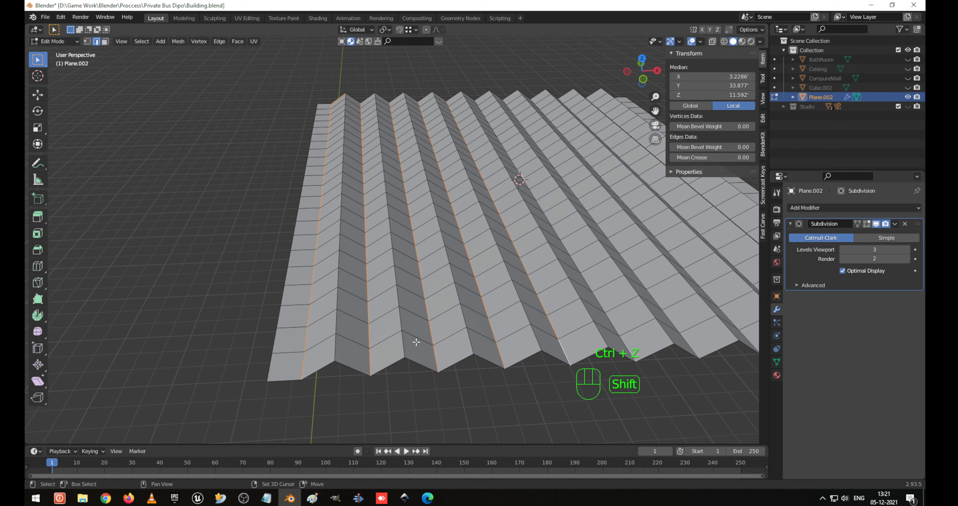
Add the first five lengthwise ridge edge loops to the selected valley loops.
{"action": "left_click", "coordinate": [350, 347], "text": "alt+shift"}
{"action": "left_click", "coordinate": [340, 347], "text": "alt+shift"}
{"action": "left_click", "coordinate": [407, 349], "text": "alt+shift"}
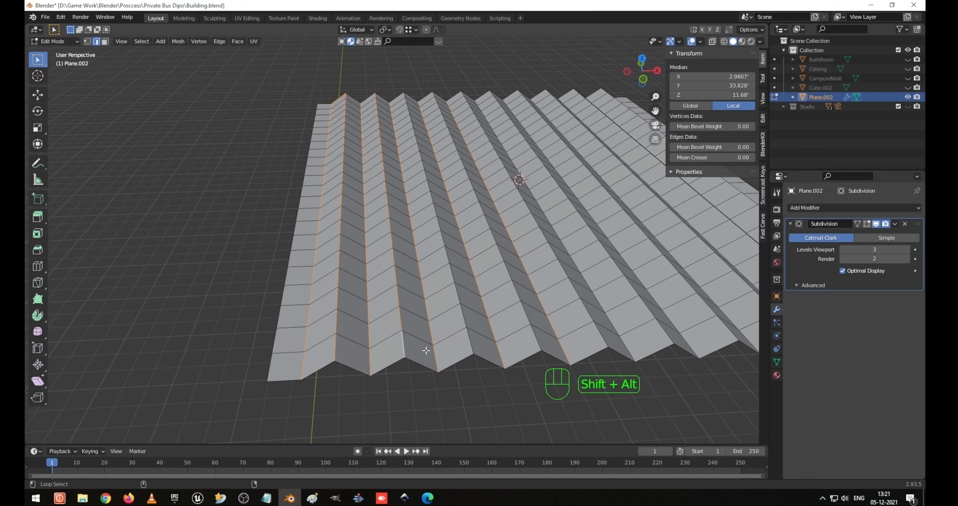
{"action": "left_click", "coordinate": [470, 344], "text": "alt+shift"}
{"action": "left_click", "coordinate": [538, 340], "text": "alt+shift"}
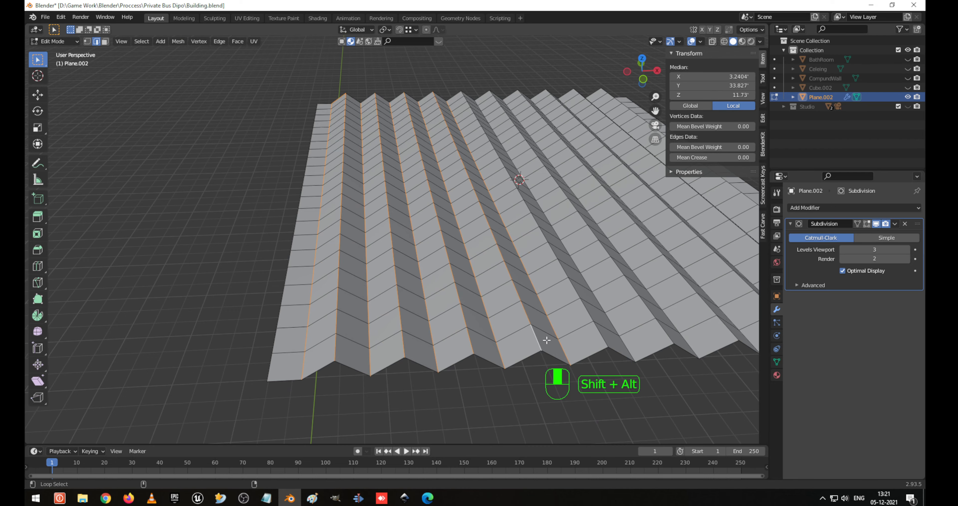
{"action": "middle_click_drag", "start_coordinate": [592, 326], "coordinate": [420, 340], "text": "shift"}
{"action": "left_click", "coordinate": [423, 341], "text": "alt+shift"}
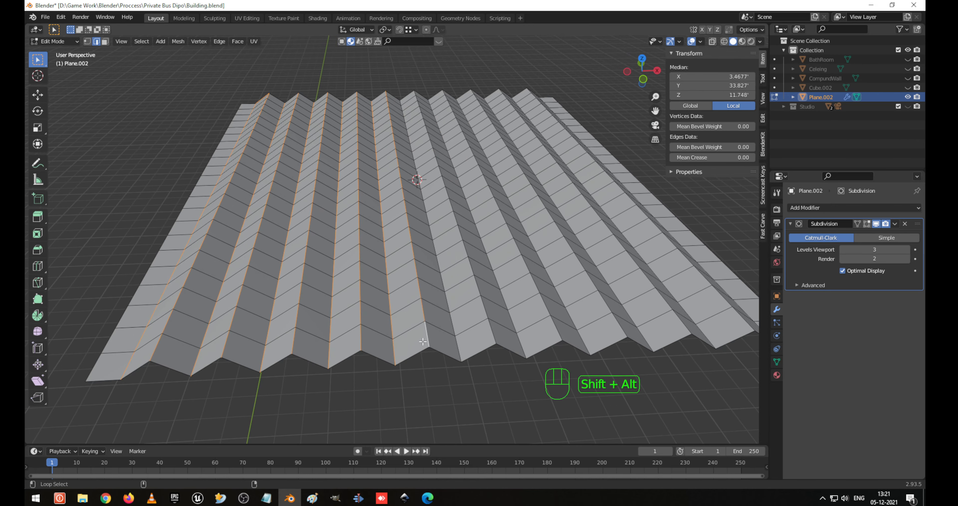
Undo the stray border selection and add the sixth to ninth valley loops and sixth to eighth ridge loops to the selection.
{"action": "key", "text": "ctrl+z"}
{"action": "key", "text": "ctrl+z"}
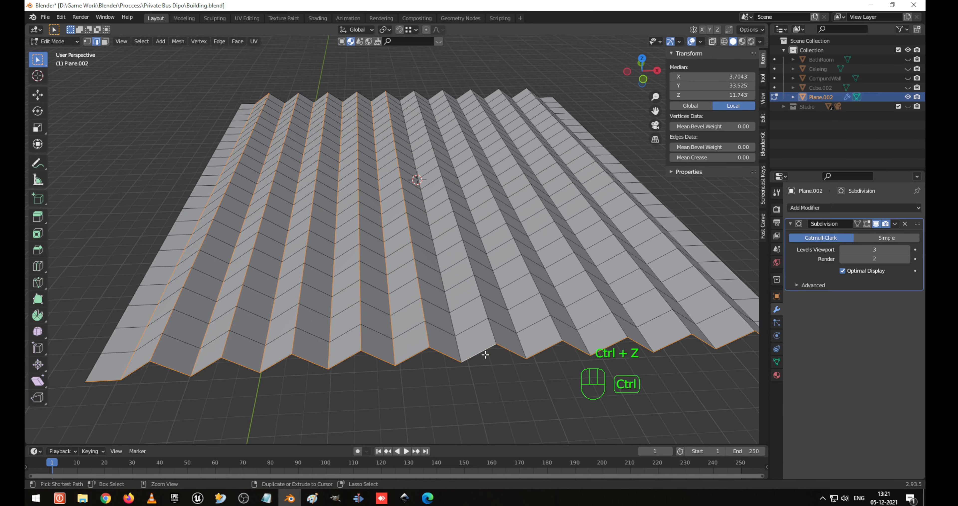
{"action": "left_click", "coordinate": [478, 352], "text": "alt+shift"}
{"action": "left_click", "coordinate": [497, 340], "text": "alt+shift"}
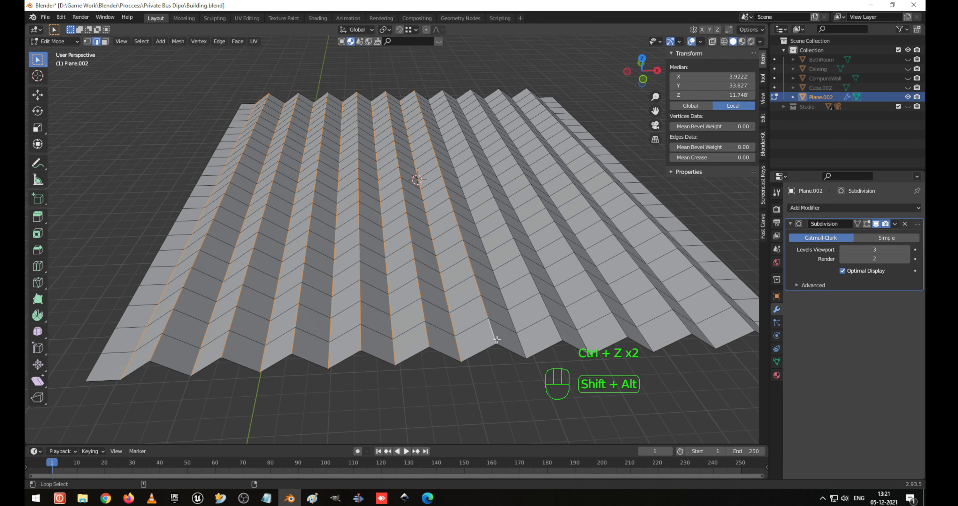
{"action": "left_click", "coordinate": [521, 339], "text": "alt+shift"}
{"action": "left_click", "coordinate": [559, 333], "text": "alt+shift"}
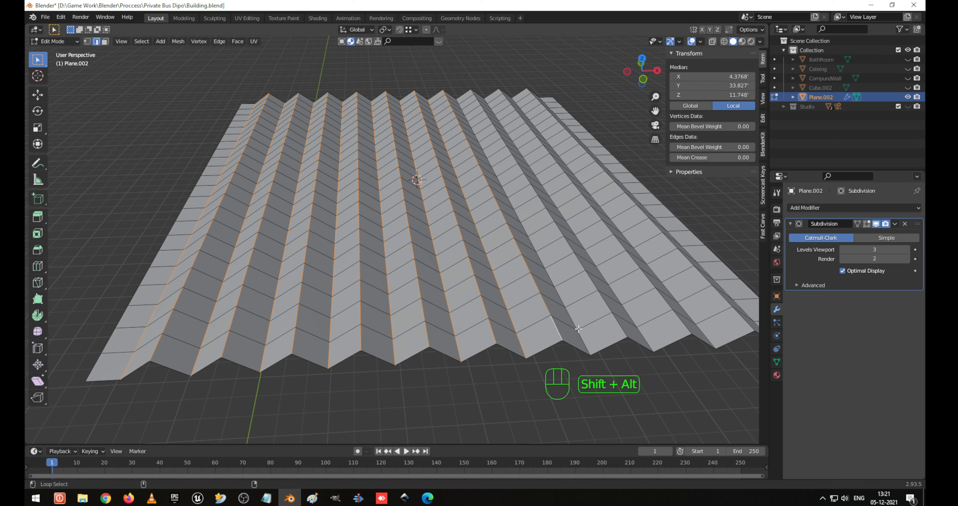
{"action": "left_click", "coordinate": [591, 331], "text": "alt+shift"}
{"action": "left_click", "coordinate": [617, 328], "text": "alt+shift"}
{"action": "left_click", "coordinate": [649, 333], "text": "alt+shift"}
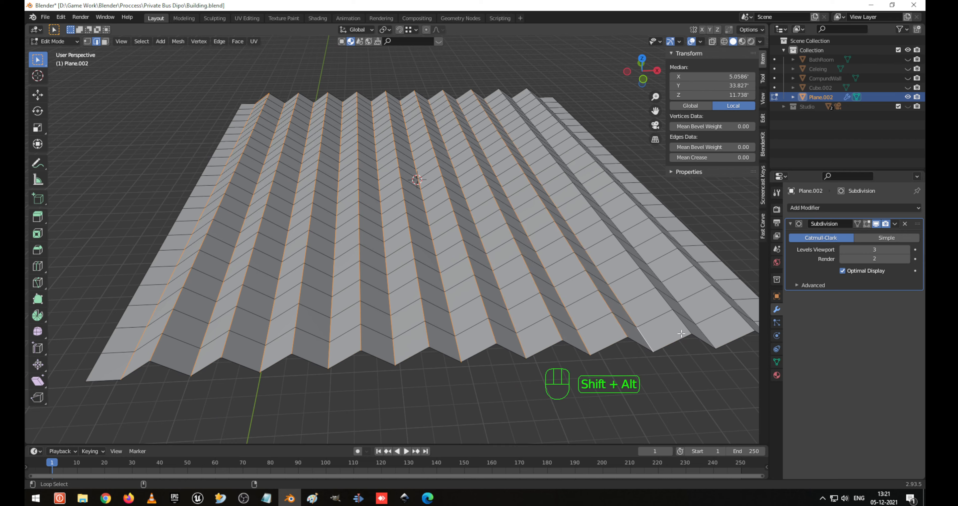
Add the remaining ridge and valley loops to the selection and bevel all of them with 3 segments, about 0.132' wide.
{"action": "left_click", "coordinate": [695, 327], "text": "alt+shift"}
{"action": "left_click", "coordinate": [713, 325], "text": "alt+shift"}
{"action": "key", "text": "ctrl+z"}
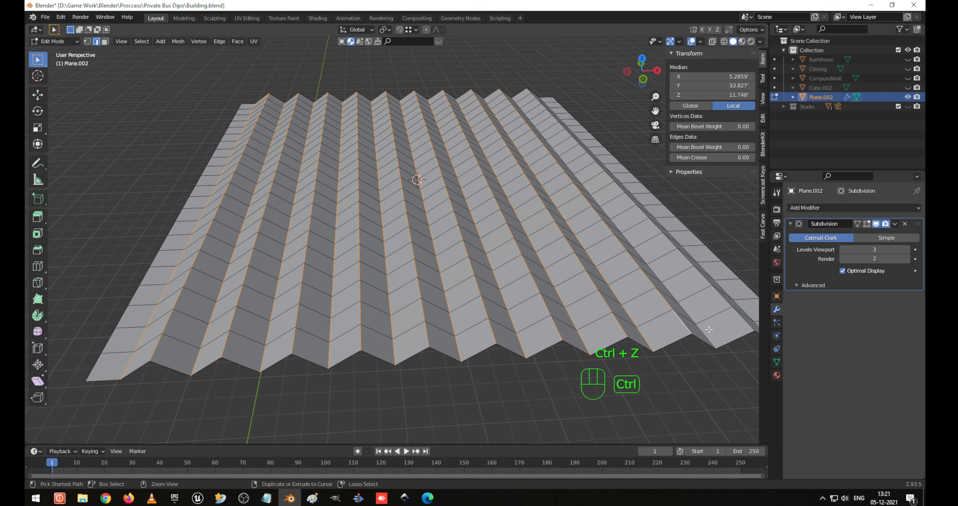
{"action": "left_click", "coordinate": [738, 322], "text": "alt+shift"}
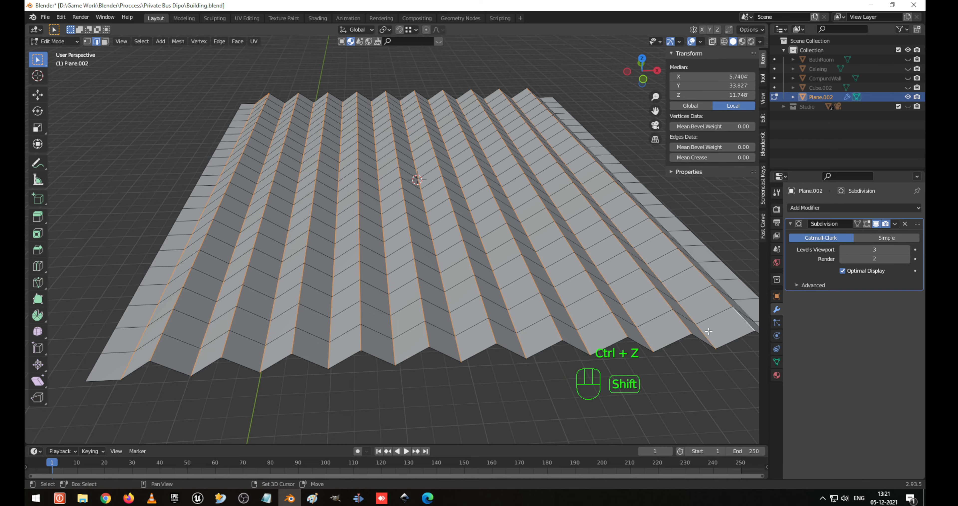
{"action": "middle_click_drag", "start_coordinate": [738, 323], "coordinate": [529, 332], "text": "shift"}
{"action": "left_click", "coordinate": [629, 326], "text": "alt+shift"}
{"action": "left_click", "coordinate": [631, 326], "text": "alt+shift"}
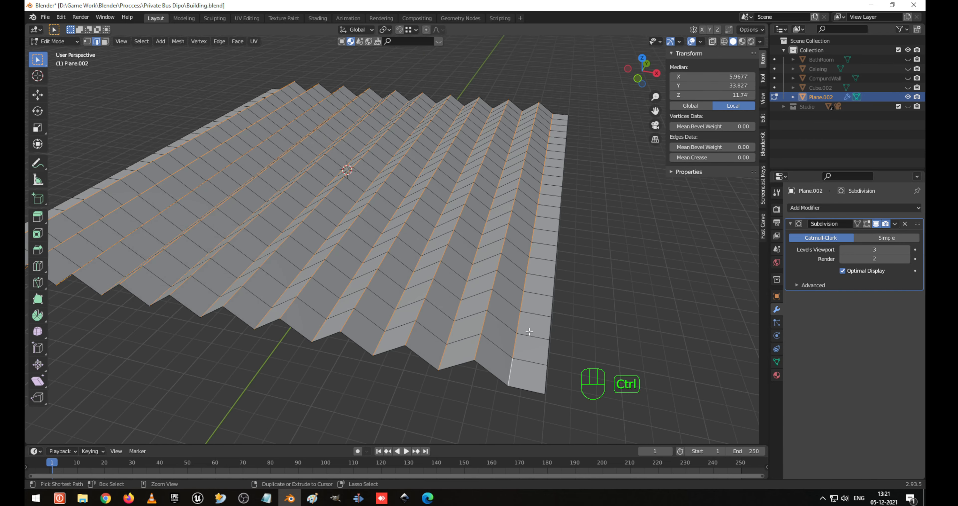
{"action": "key", "text": "ctrl+b"}
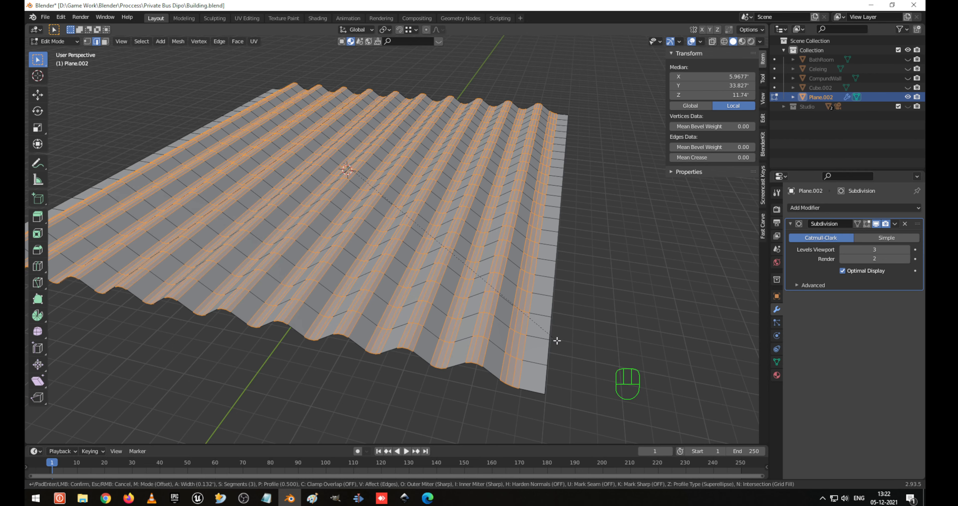
{"action": "left_click", "coordinate": [557, 340]}
Return to Object Mode and delete the Subdivision modifier from the corrugated sheet.
{"action": "key", "text": "Tab"}
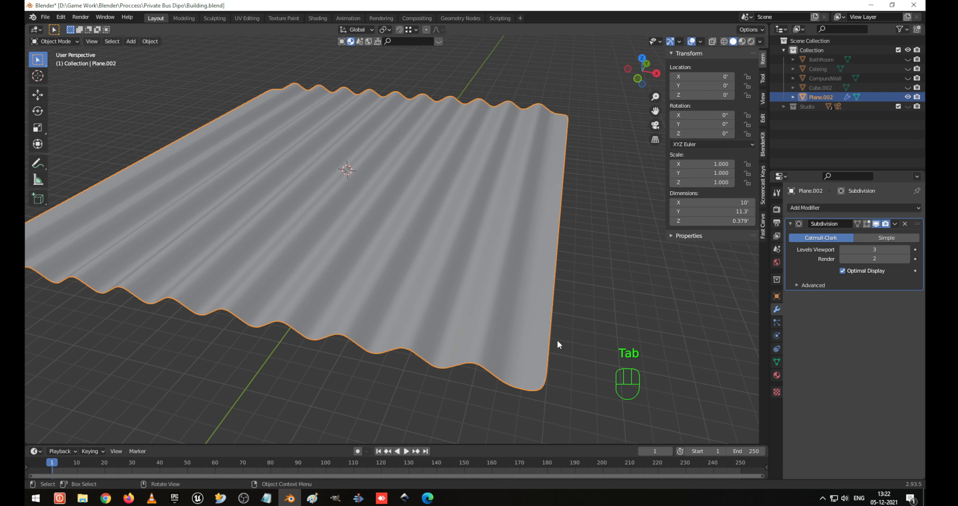
{"action": "middle_click_drag", "start_coordinate": [558, 339], "coordinate": [543, 269]}
{"action": "scroll", "coordinate": [543, 265], "scroll_direction": "down", "scroll_amount": 5}
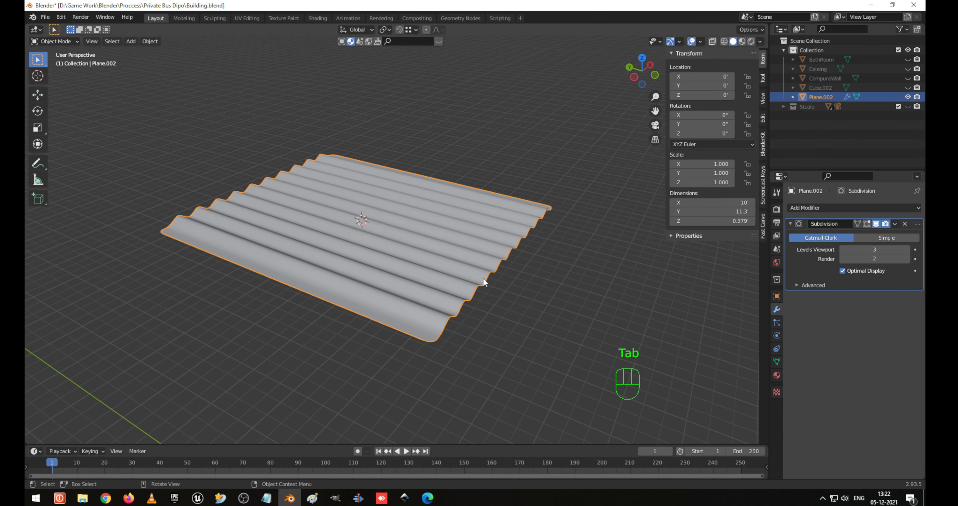
{"action": "middle_click_drag", "start_coordinate": [483, 278], "coordinate": [452, 260]}
{"action": "scroll", "coordinate": [434, 261], "scroll_direction": "up", "scroll_amount": 1}
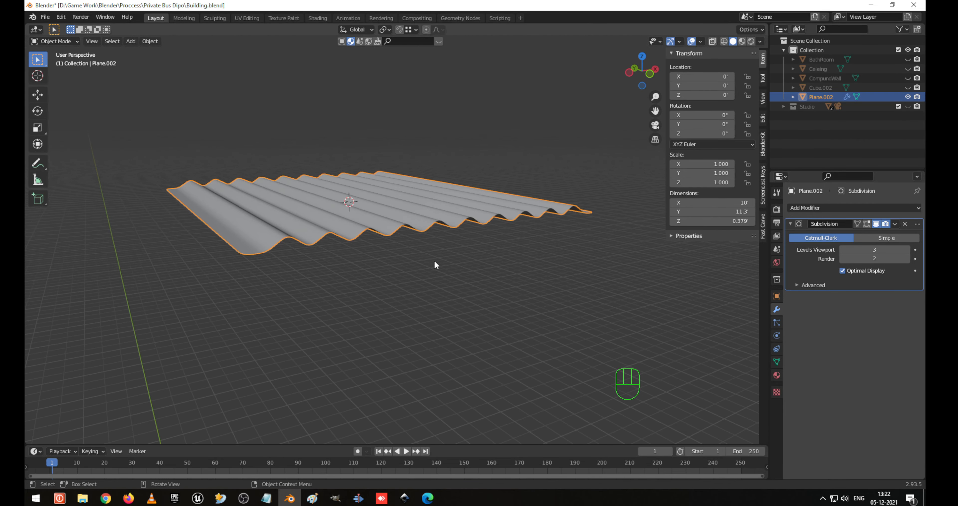
{"action": "left_click", "coordinate": [904, 223]}
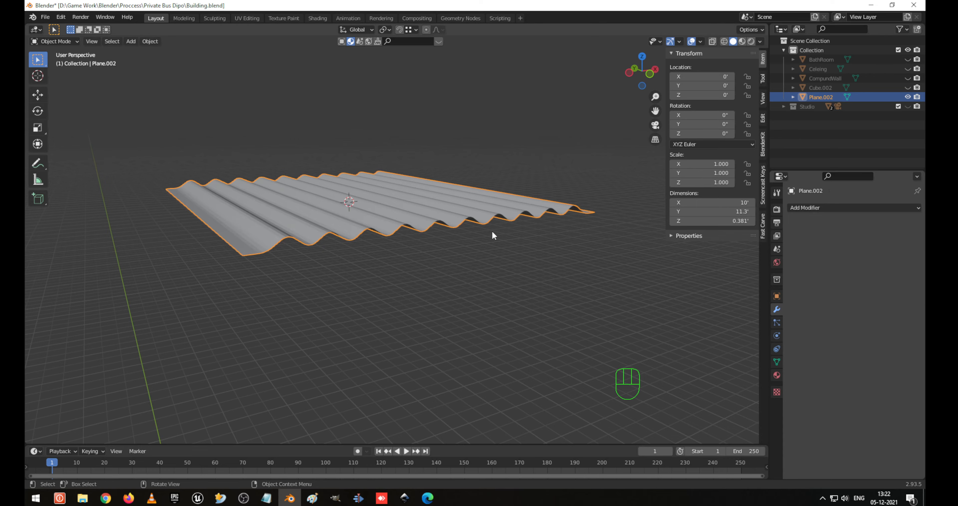
Shade the corrugated sheet smooth.
{"action": "middle_click_drag", "start_coordinate": [492, 230], "coordinate": [406, 222]}
{"action": "right_click", "coordinate": [405, 221]}
{"action": "left_click", "coordinate": [405, 221]}
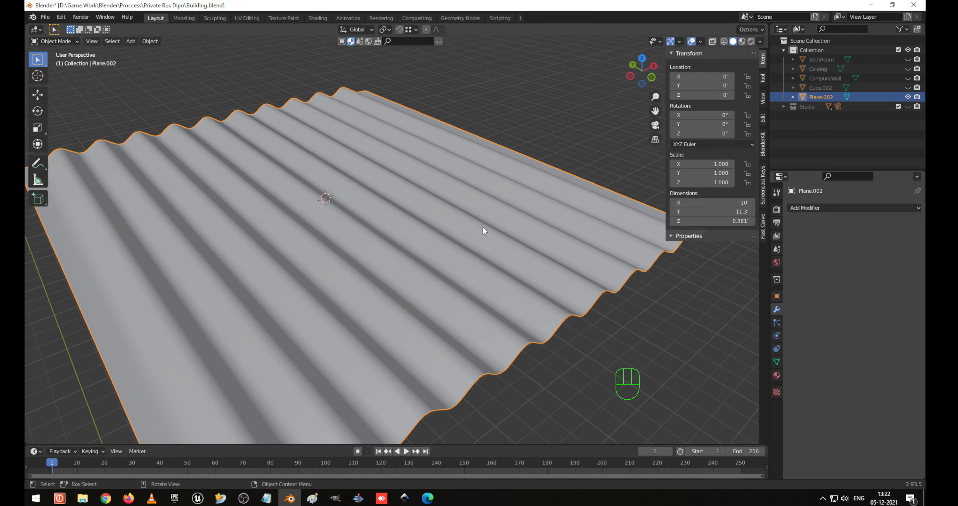
{"action": "middle_click_drag", "start_coordinate": [483, 229], "coordinate": [412, 303]}
{"action": "scroll", "coordinate": [412, 303], "scroll_direction": "up", "scroll_amount": 1}
Rename the corrugated plane object as Sheet.
{"action": "left_click", "coordinate": [827, 207]}
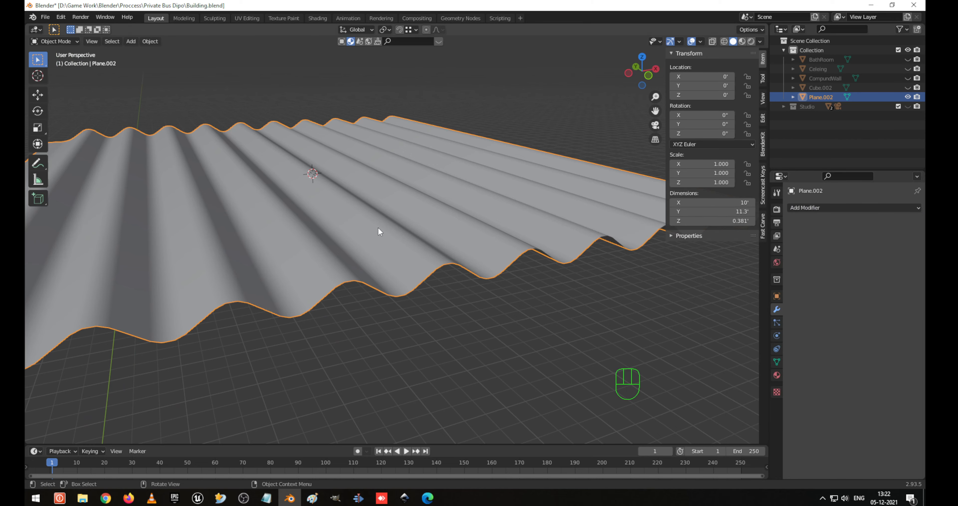
{"action": "key", "text": "F2"}
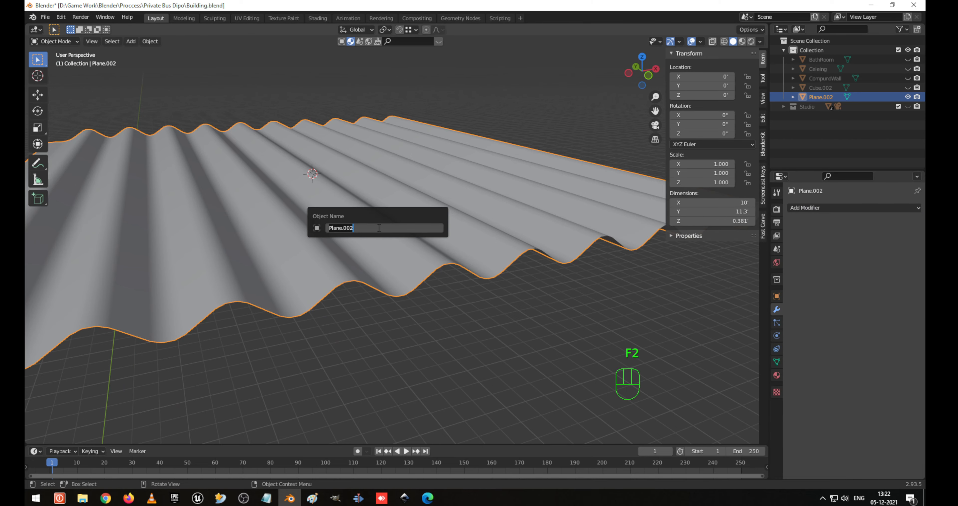
{"action": "key", "text": "shift"}
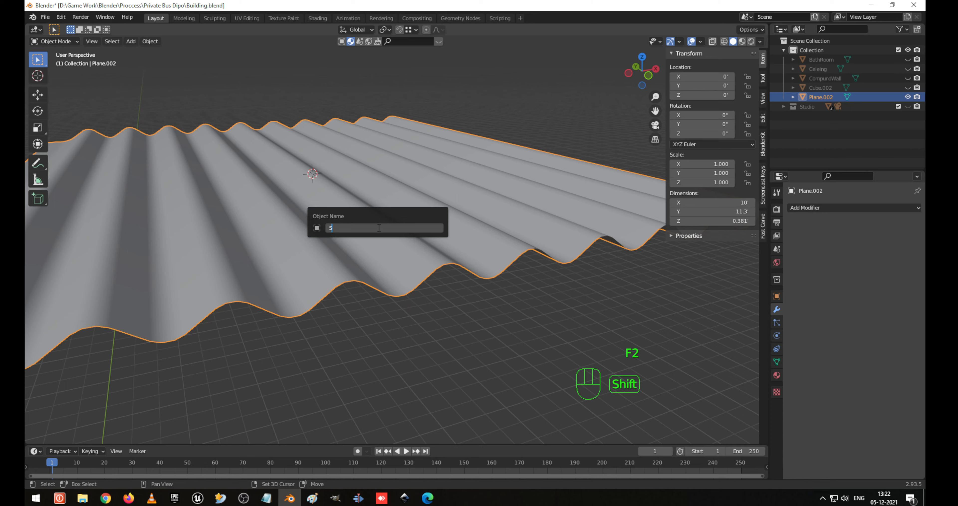
{"action": "type", "text": "Sheet"}
{"action": "key", "text": "Return"}
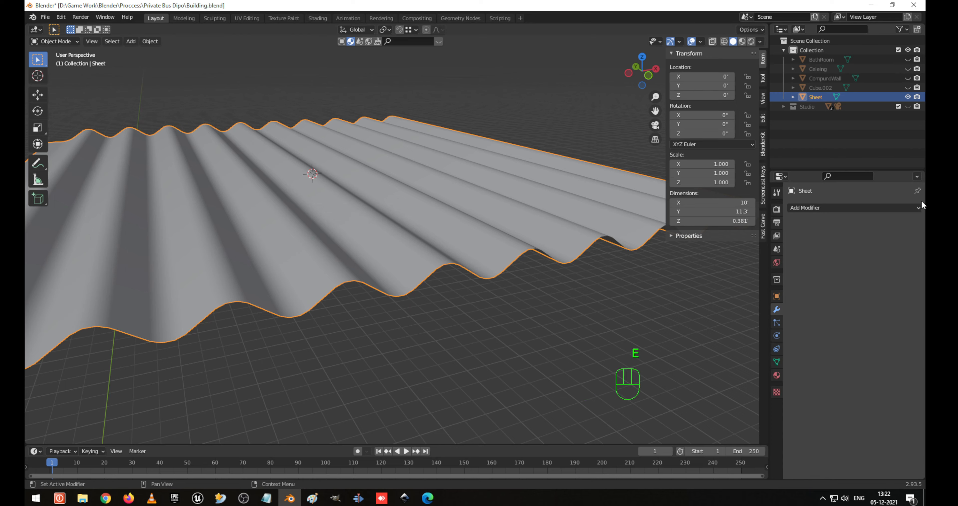
Add a Solidify modifier to the sheet and enable Even Thickness.
{"action": "left_click", "coordinate": [836, 208]}
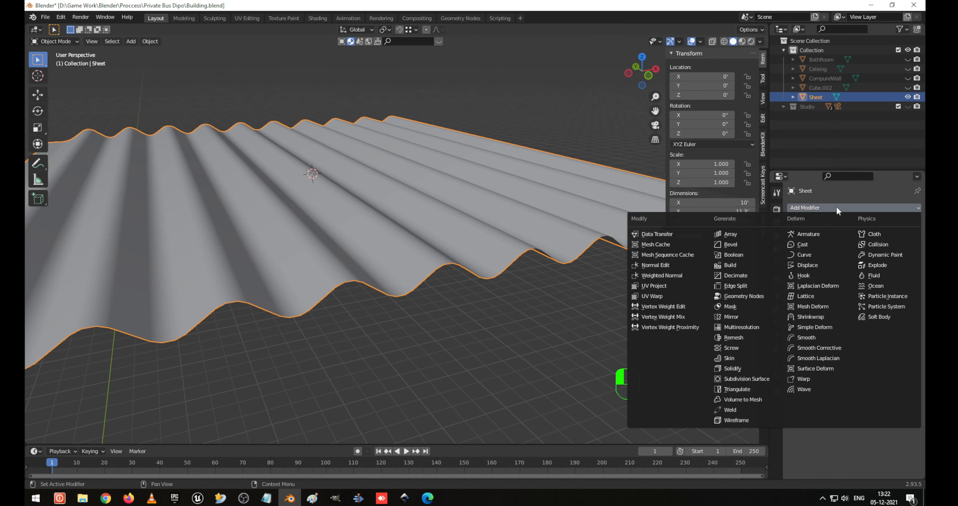
{"action": "left_click", "coordinate": [733, 367]}
{"action": "left_click", "coordinate": [844, 273]}
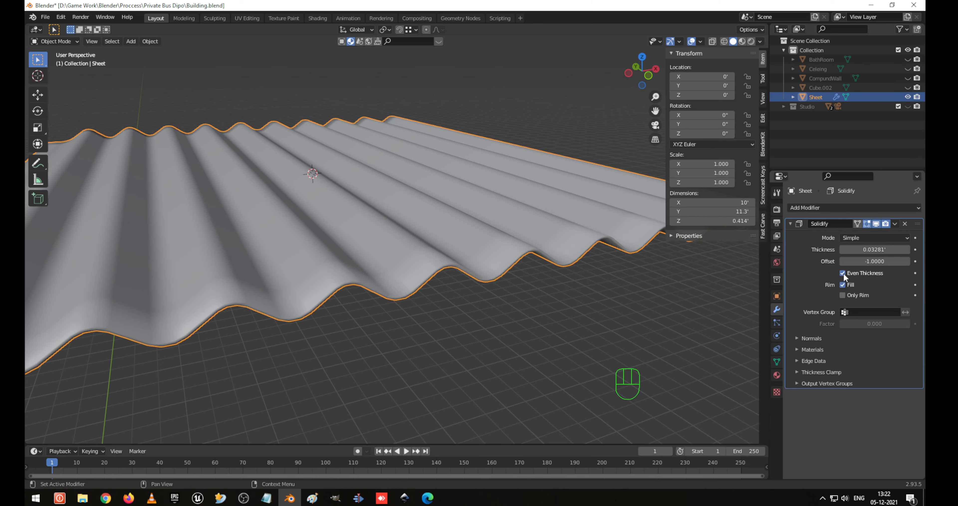
{"action": "left_click", "coordinate": [863, 249]}
{"action": "left_click", "coordinate": [423, 288]}
{"action": "scroll", "coordinate": [363, 239], "scroll_direction": "down", "scroll_amount": 5}
{"action": "middle_click_drag", "start_coordinate": [362, 237], "coordinate": [389, 250]}
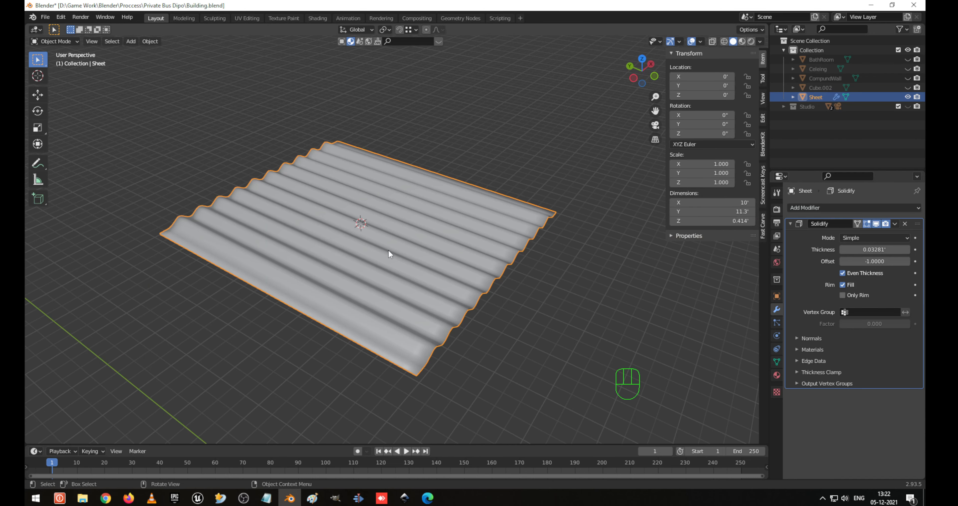
{"action": "scroll", "coordinate": [389, 250], "scroll_direction": "up", "scroll_amount": 3}
{"action": "middle_click_drag", "start_coordinate": [449, 297], "coordinate": [432, 277]}
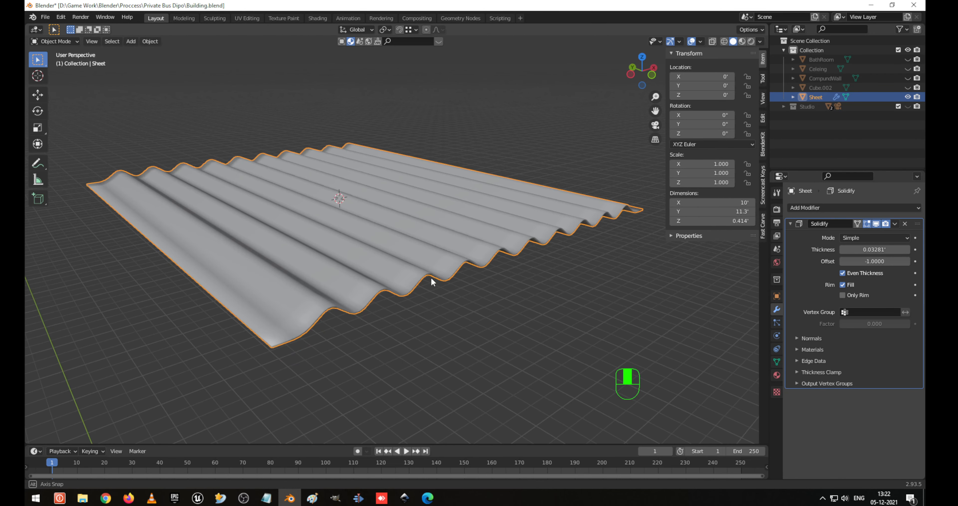
Enable Auto Smooth for the sheet's normals, deselect the sheet and save the file.
{"action": "left_click", "coordinate": [777, 362]}
{"action": "left_click", "coordinate": [843, 382]}
{"action": "mouse_move", "coordinate": [511, 285]}
{"action": "middle_mouse_down"}
{"action": "mouse_move", "coordinate": [386, 255]}
{"action": "mouse_move", "coordinate": [395, 244]}
{"action": "middle_mouse_up"}
{"action": "scroll", "coordinate": [423, 248], "scroll_direction": "up", "scroll_amount": 2}
{"action": "scroll", "coordinate": [425, 248], "scroll_direction": "down", "scroll_amount": 2}
{"action": "left_click", "coordinate": [433, 291]}
{"action": "scroll", "coordinate": [379, 237], "scroll_direction": "down", "scroll_amount": 4}
{"action": "key", "text": "ctrl+s"}
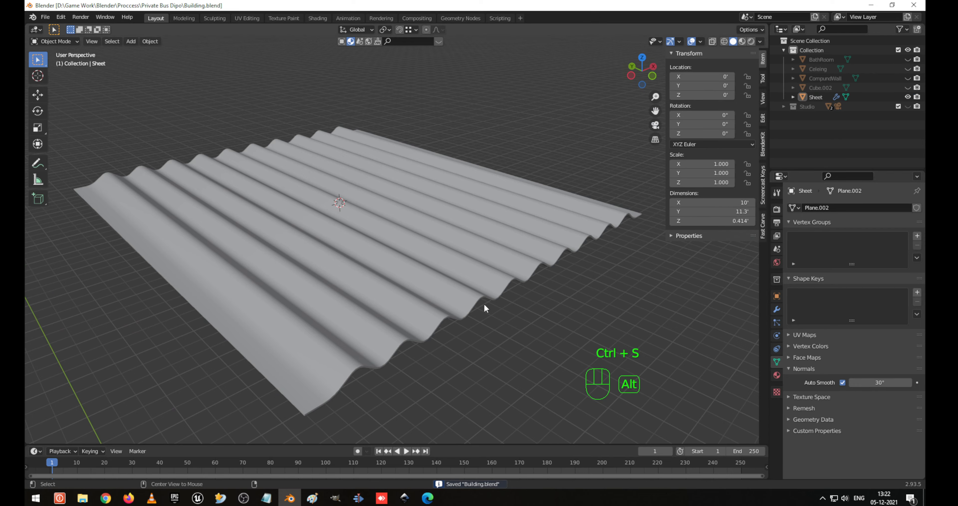
Unhide all objects in the scene and select the sheet, checking its position against the building from the front and right side.
{"action": "key", "text": "alt+h"}
{"action": "scroll", "coordinate": [395, 254], "scroll_direction": "down", "scroll_amount": 4}
{"action": "left_click", "coordinate": [394, 254]}
{"action": "middle_click_drag", "start_coordinate": [412, 265], "coordinate": [462, 254]}
{"action": "key", "text": "KP_1"}
{"action": "key", "text": "KP_Enter"}
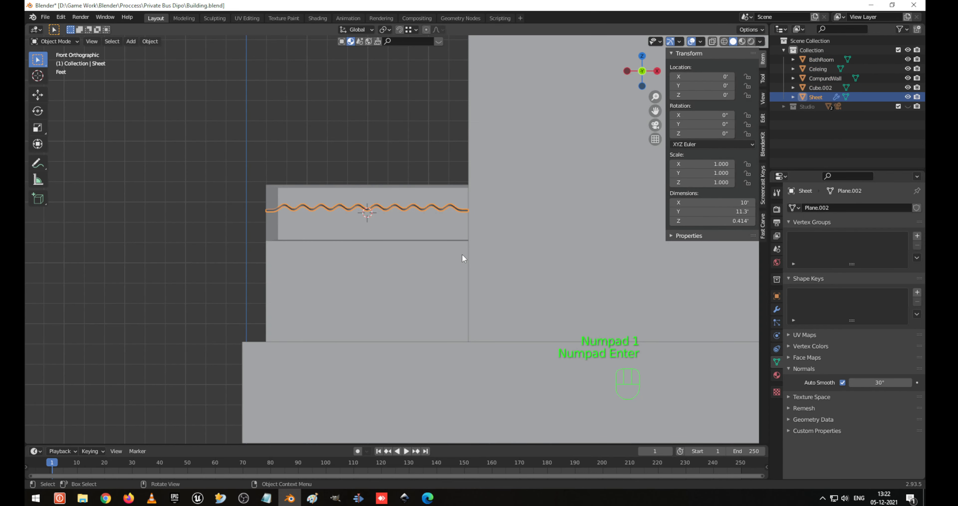
{"action": "key", "text": "KP_3"}
{"action": "middle_click_drag", "start_coordinate": [462, 254], "coordinate": [328, 256]}
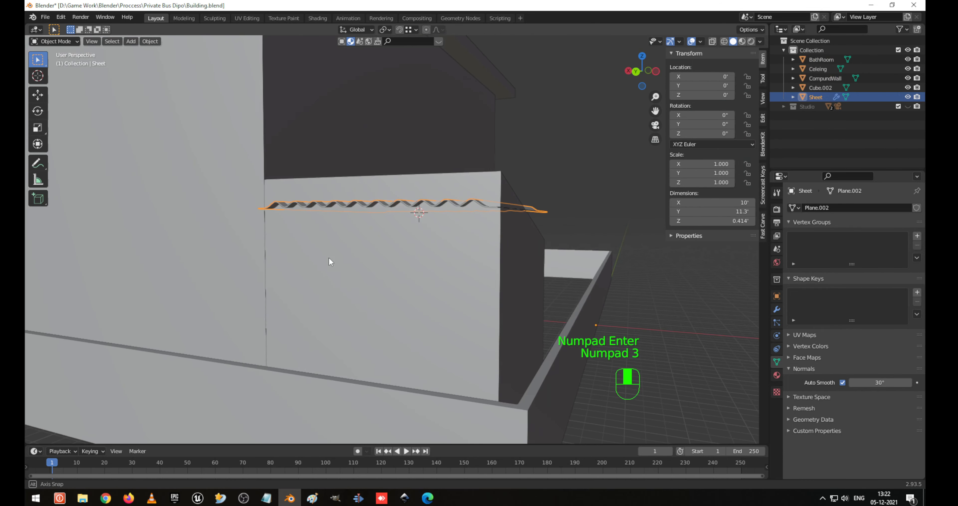
Isolate the sheet together with the BathRoom object, hiding everything else, and select only the sheet.
{"action": "left_click", "coordinate": [357, 254], "text": "shift"}
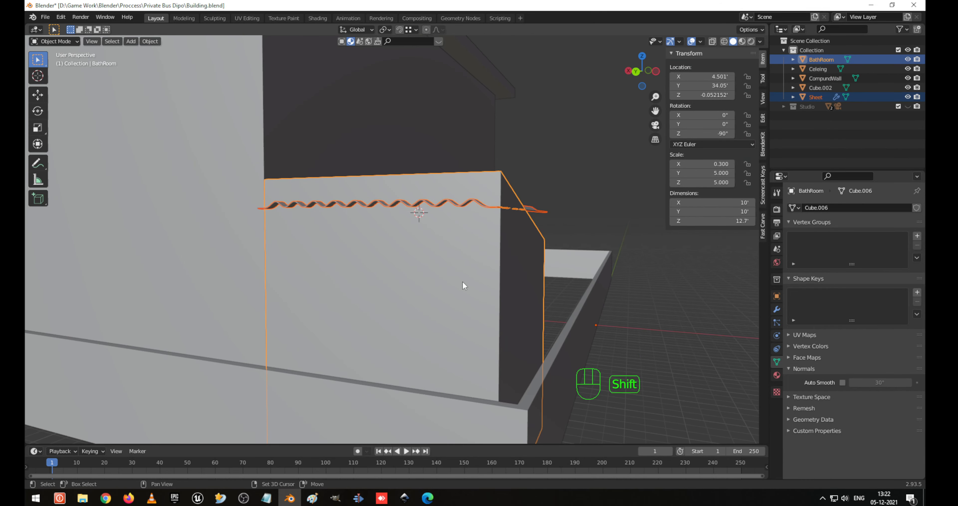
{"action": "key", "text": "shift+h"}
{"action": "middle_click_drag", "start_coordinate": [506, 142], "coordinate": [506, 249]}
{"action": "left_click", "coordinate": [507, 249]}
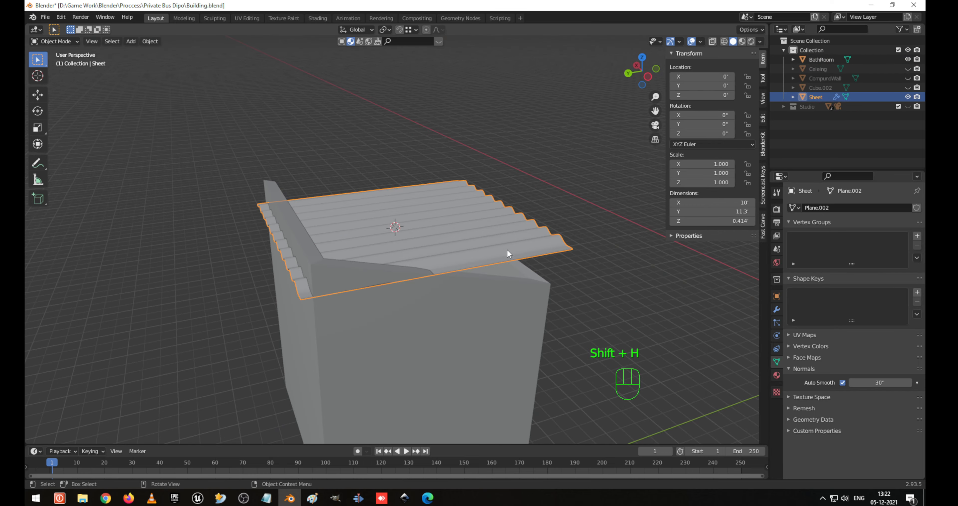
{"action": "key", "text": "KP_3"}
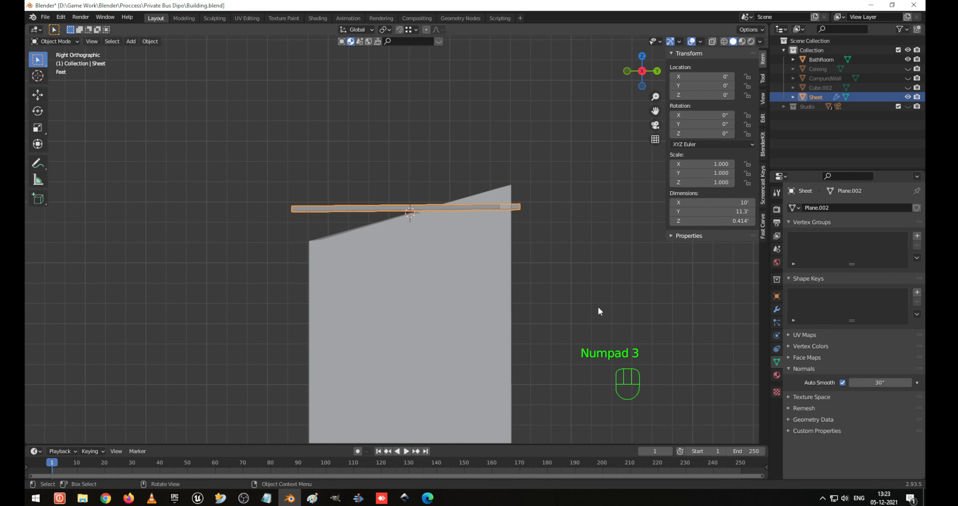
{"action": "key", "text": "r"}
{"action": "right_click", "coordinate": [628, 263]}
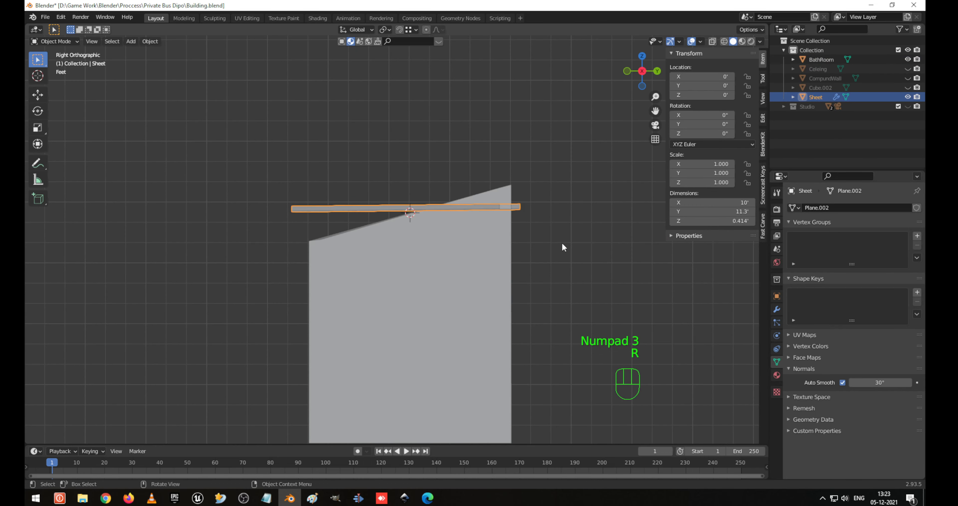
{"action": "left_click", "coordinate": [420, 209]}
{"action": "left_click", "coordinate": [150, 41]}
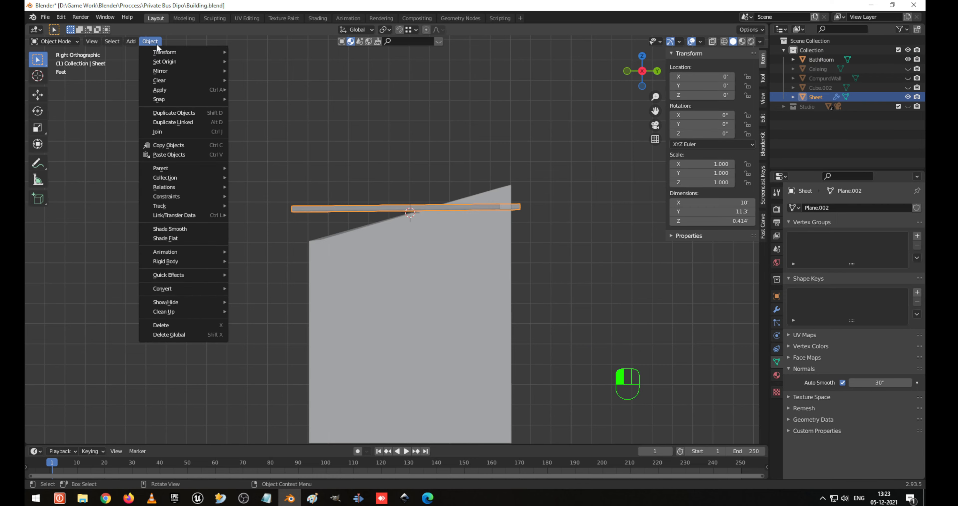
{"action": "left_click", "coordinate": [391, 108]}
{"action": "scroll", "coordinate": [289, 199], "scroll_direction": "down", "scroll_amount": 8}
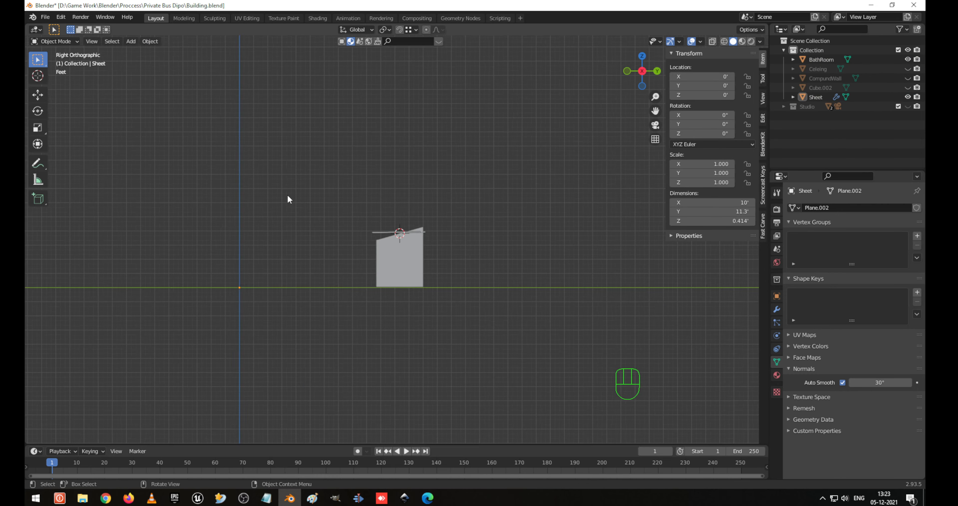
{"action": "left_click", "coordinate": [386, 234]}
{"action": "scroll", "coordinate": [320, 249], "scroll_direction": "up", "scroll_amount": 10}
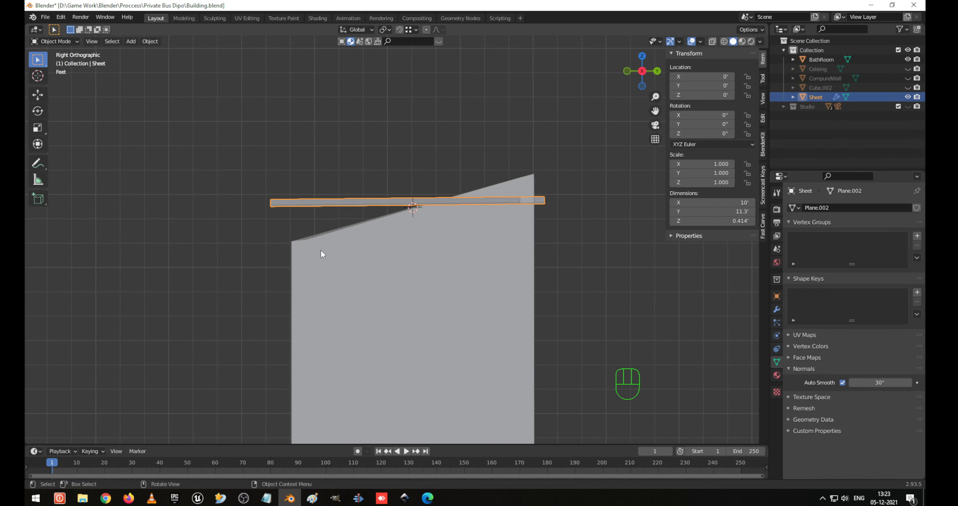
Try setting the sheet's origin with Geometry to Origin and undo it.
{"action": "left_click", "coordinate": [151, 41]}
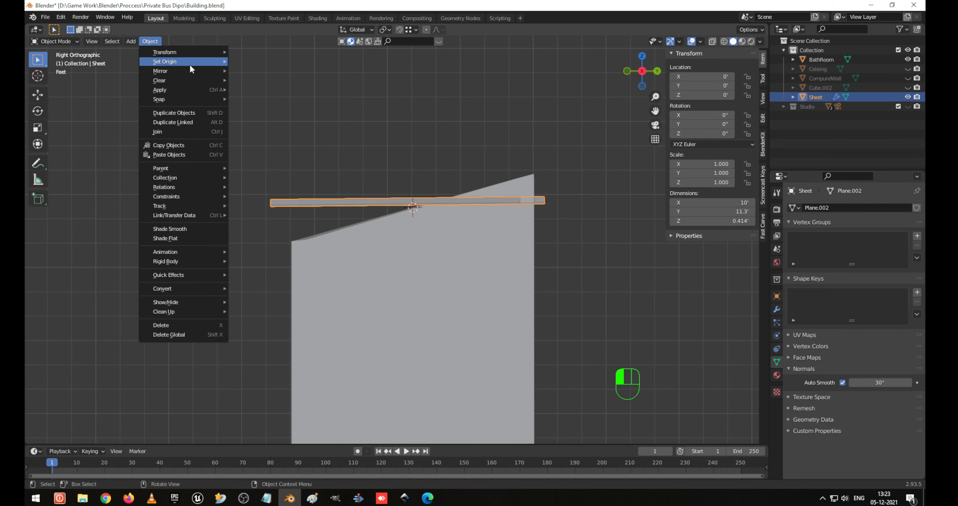
{"action": "mouse_move", "coordinate": [198, 62]}
{"action": "left_click", "coordinate": [267, 60]}
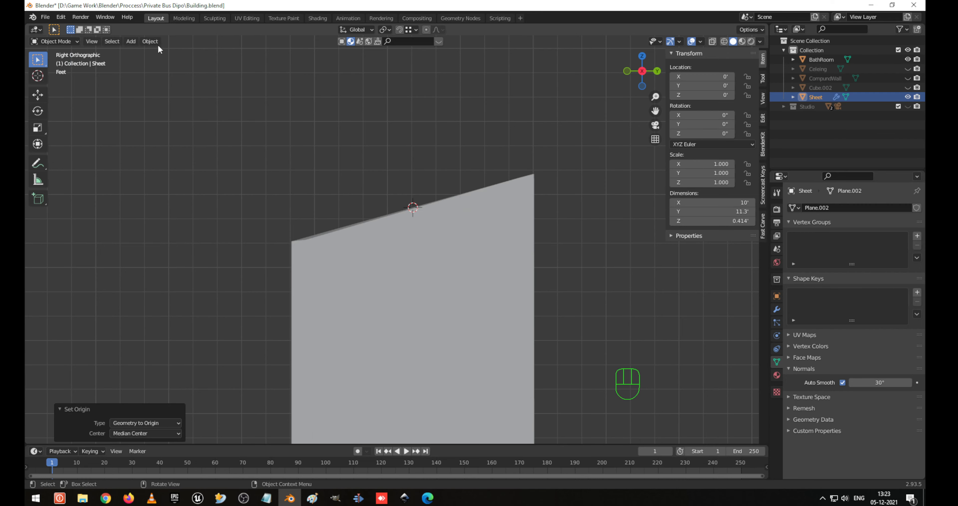
{"action": "key", "text": "ctrl+z"}
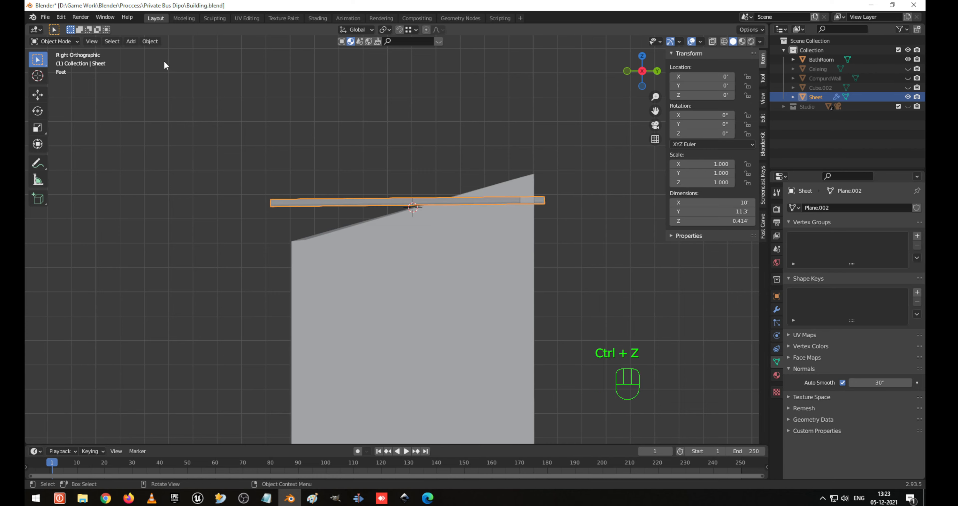
Set the sheet's origin to its geometry.
{"action": "left_click", "coordinate": [156, 42]}
{"action": "mouse_move", "coordinate": [185, 62]}
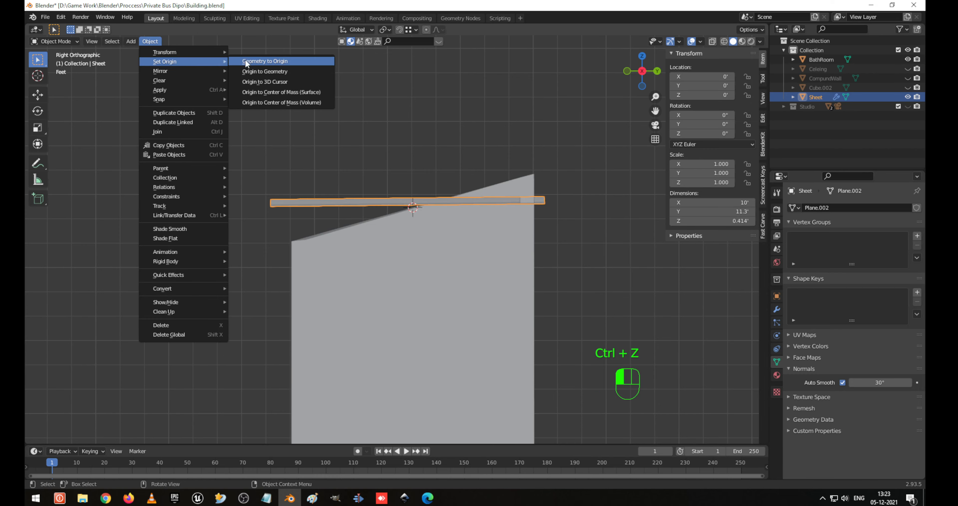
{"action": "left_click", "coordinate": [256, 69]}
{"action": "middle_click_drag", "start_coordinate": [428, 231], "coordinate": [447, 263]}
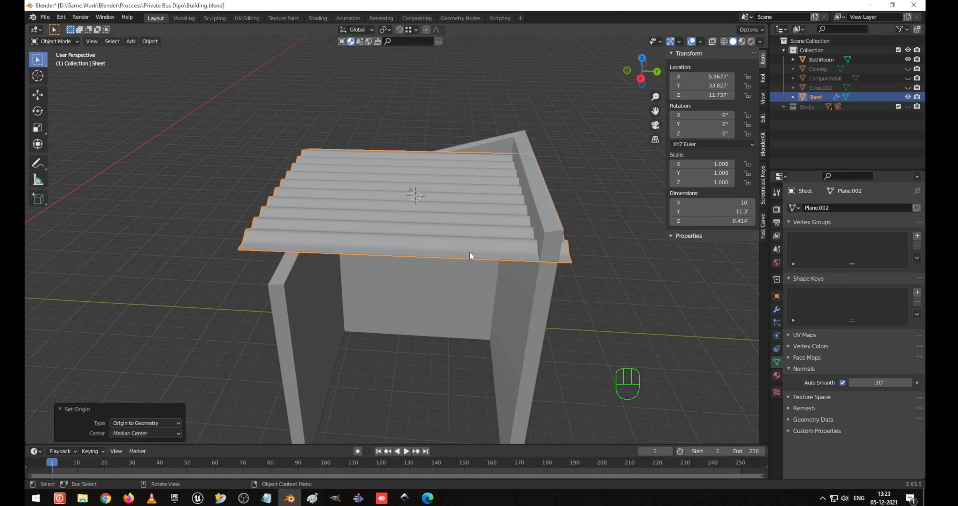
In the right side view, tilt the sheet about 15.4° to match the bathroom's sloped top and lower it about 0.135'.
{"action": "key", "text": "KP_3"}
{"action": "key", "text": "r"}
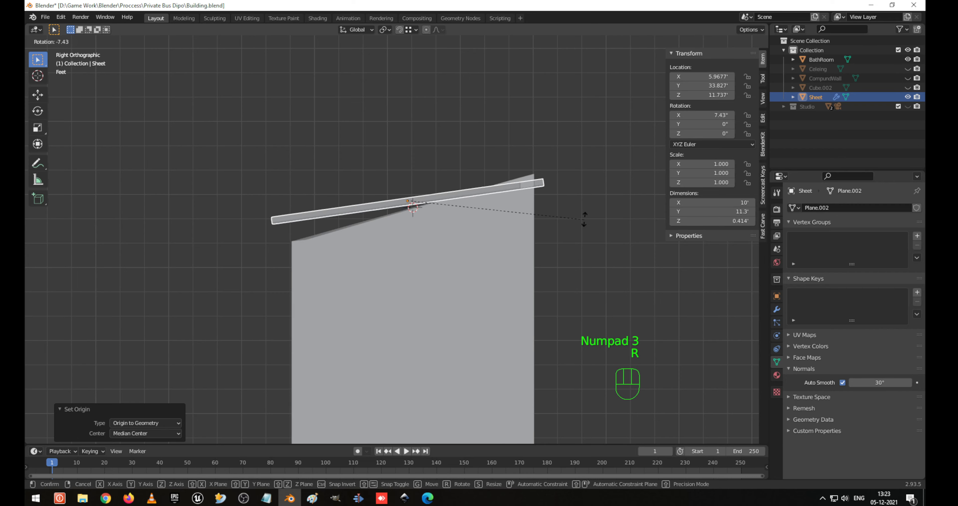
{"action": "left_click", "coordinate": [589, 198]}
{"action": "key", "text": "g"}
{"action": "key", "text": "z"}
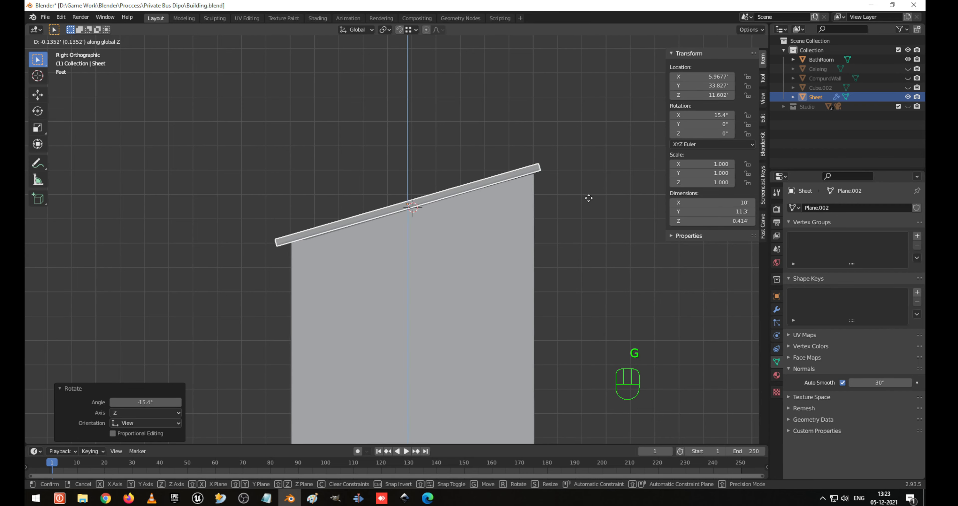
{"action": "left_click", "coordinate": [590, 198]}
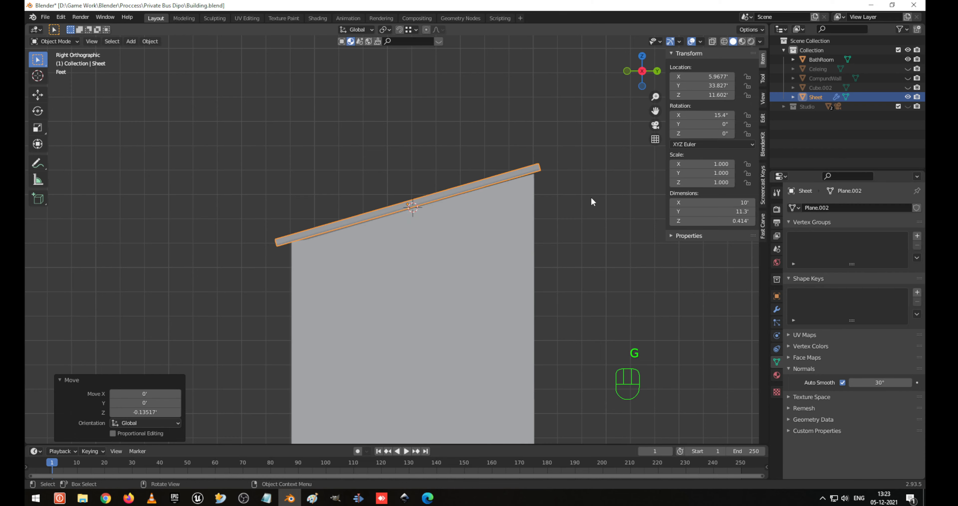
Reduce the sheet's tilt to about 15°, lower it about 0.116' onto the bathroom walls and check the fit.
{"action": "key", "text": "r"}
{"action": "left_click", "coordinate": [594, 197]}
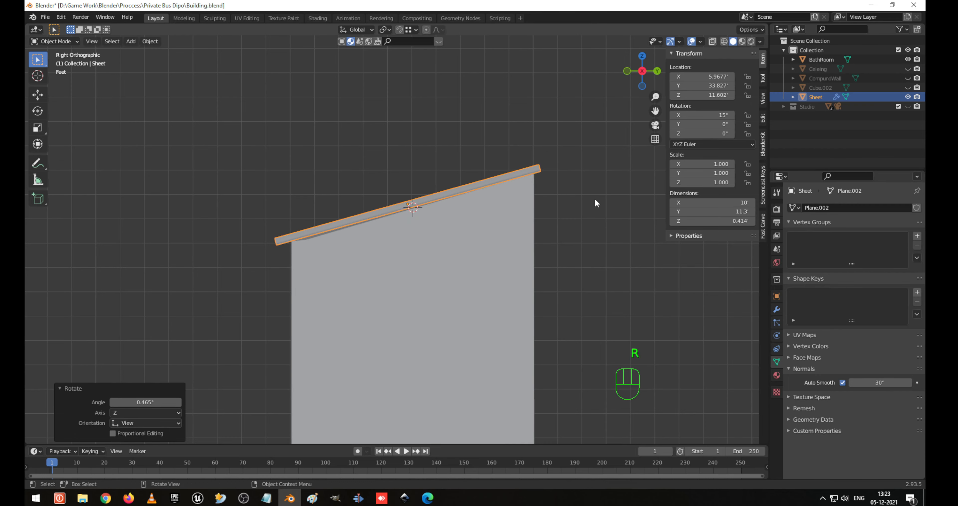
{"action": "key", "text": "g"}
{"action": "key", "text": "z"}
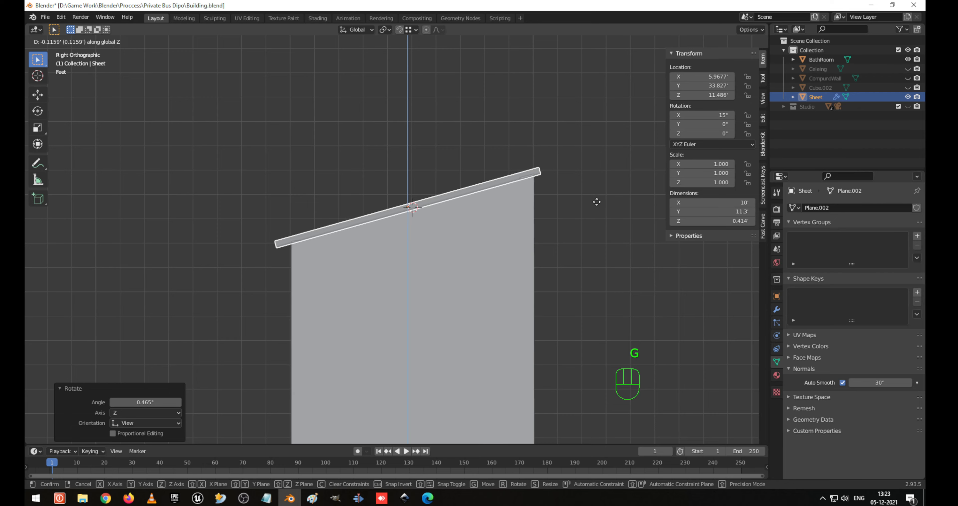
{"action": "left_click", "coordinate": [594, 203]}
{"action": "middle_click_drag", "start_coordinate": [595, 203], "coordinate": [414, 158]}
{"action": "left_click", "coordinate": [440, 127]}
{"action": "scroll", "coordinate": [400, 188], "scroll_direction": "down", "scroll_amount": 2}
{"action": "scroll", "coordinate": [403, 239], "scroll_direction": "up", "scroll_amount": 4}
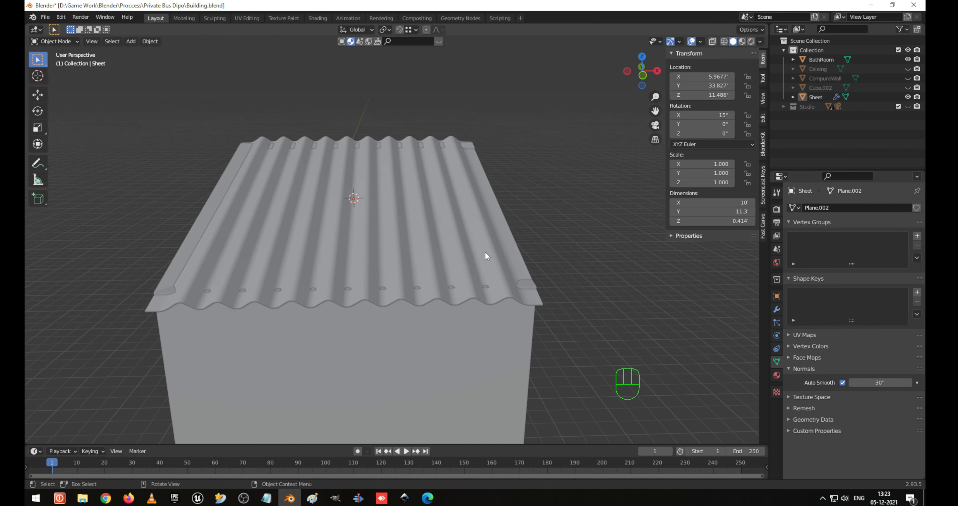
Raise the sheet about 0.098' along Z so the walls do not poke through, and save the file.
{"action": "key", "text": "z"}
{"action": "key", "text": "Escape"}
{"action": "left_click", "coordinate": [485, 252]}
{"action": "key", "text": "g"}
{"action": "key", "text": "z"}
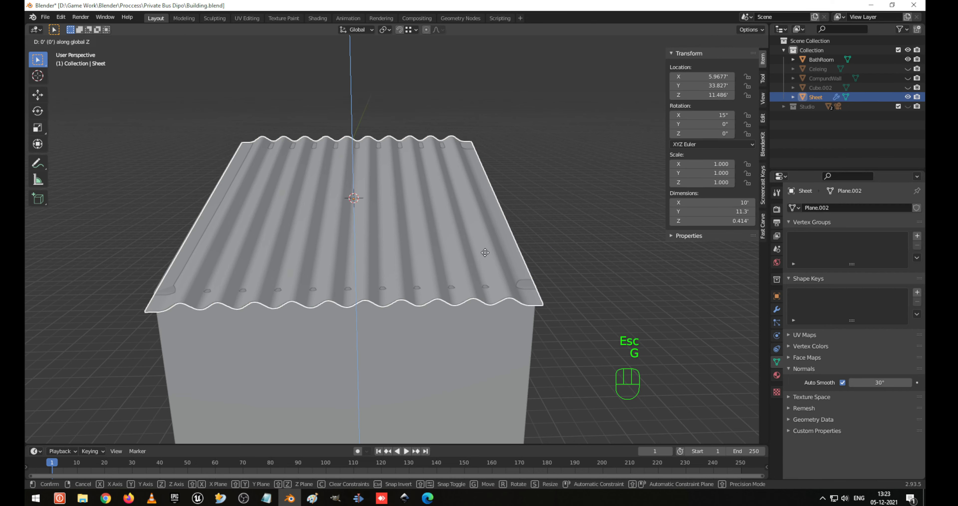
{"action": "left_click", "coordinate": [486, 251]}
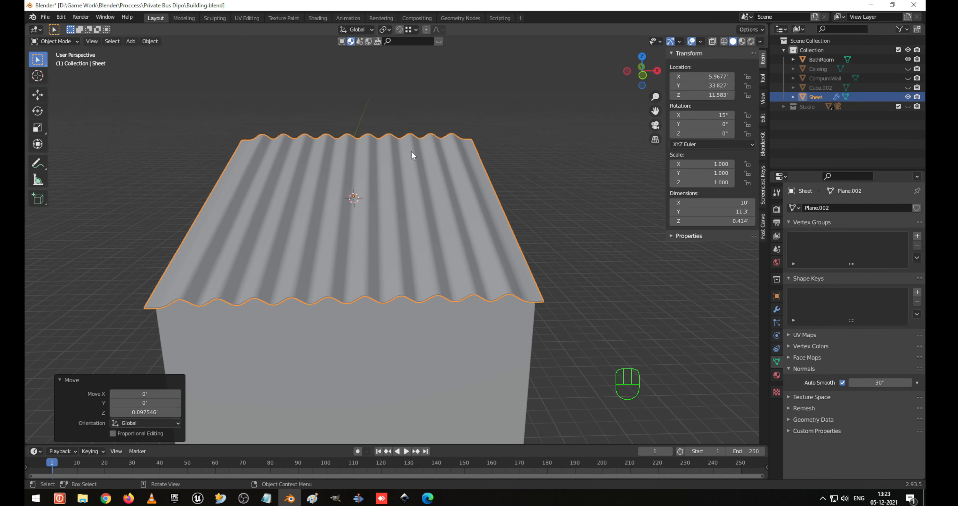
{"action": "left_click", "coordinate": [410, 148]}
{"action": "left_click", "coordinate": [396, 86]}
{"action": "key", "text": "ctrl+s"}
{"action": "middle_click_drag", "start_coordinate": [492, 200], "coordinate": [387, 326]}
{"action": "scroll", "coordinate": [386, 323], "scroll_direction": "down", "scroll_amount": 1}
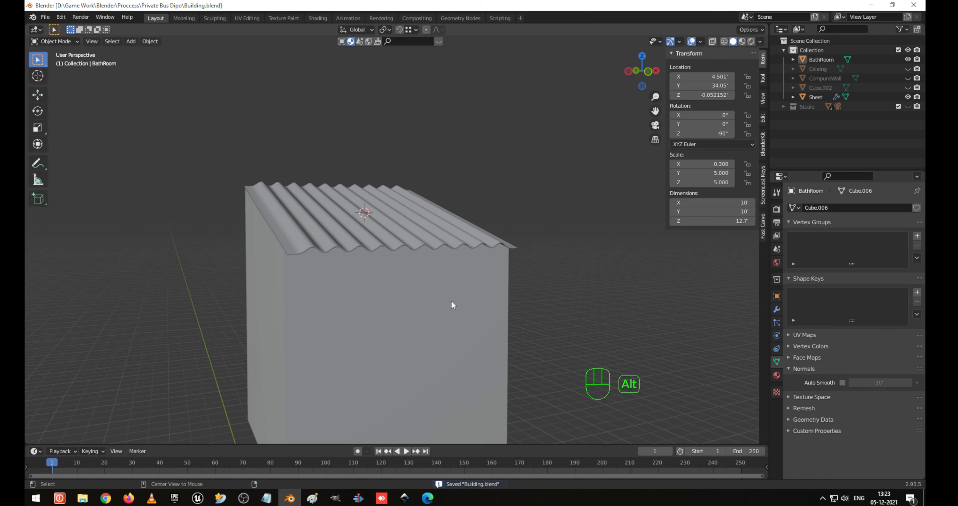
Unhide all building objects, save the file and view the whole building from above.
{"action": "key", "text": "alt+h"}
{"action": "middle_click_drag", "start_coordinate": [451, 282], "coordinate": [365, 253]}
{"action": "key", "text": "ctrl+s"}
{"action": "middle_click_drag", "start_coordinate": [447, 263], "coordinate": [349, 284], "text": "shift"}
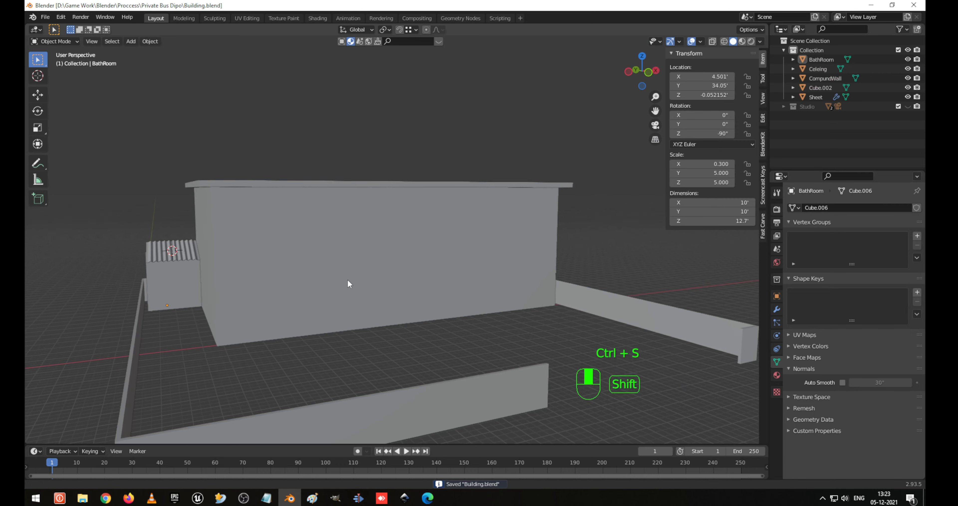
{"action": "mouse_move", "coordinate": [445, 285]}
{"action": "middle_mouse_down"}
{"action": "mouse_move", "coordinate": [457, 280]}
{"action": "mouse_move", "coordinate": [452, 296]}
{"action": "middle_mouse_up"}
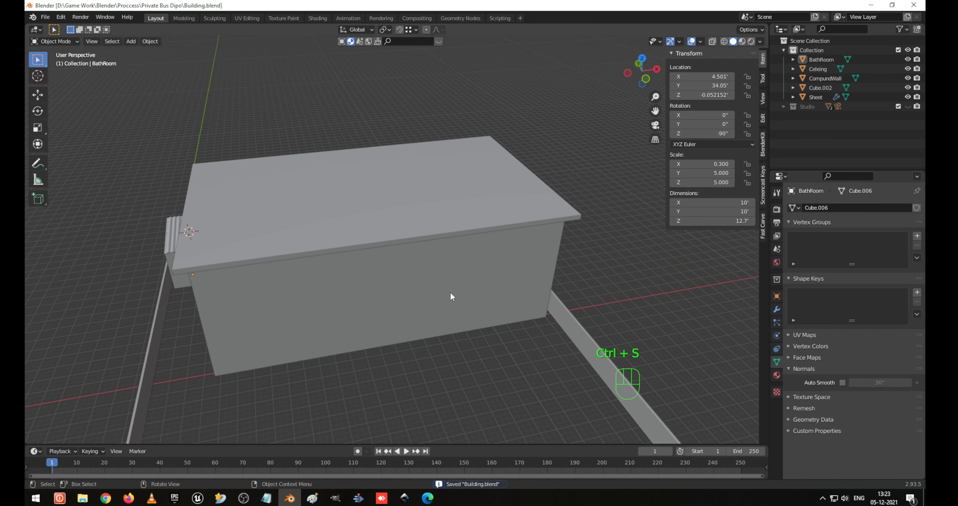
{"action": "key", "text": "alt+Tab"}
{"action": "key", "text": "alt+Tab"}
Select the bathroom object beside the main building and bring its front wall into close view.
{"action": "middle_click_drag", "start_coordinate": [450, 291], "coordinate": [490, 264], "text": "shift"}
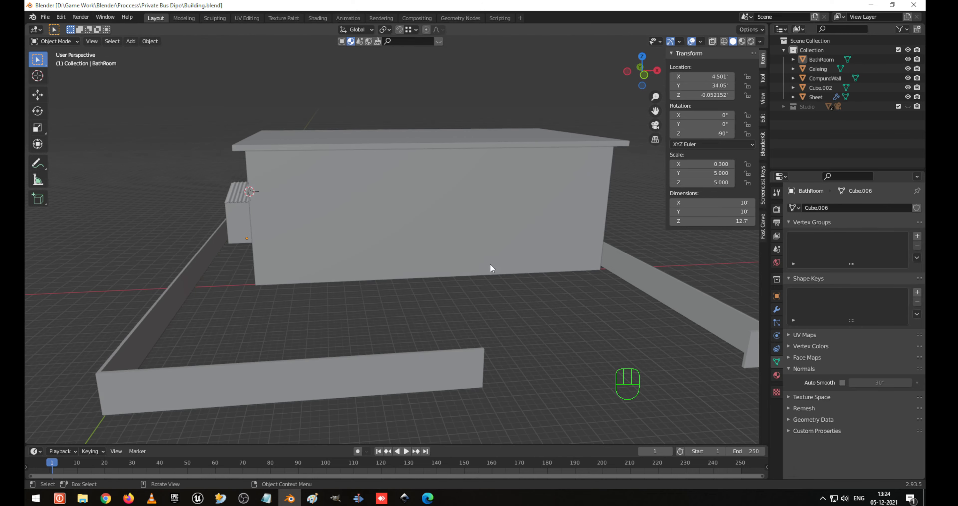
{"action": "scroll", "coordinate": [353, 216], "scroll_direction": "up", "scroll_amount": 3}
{"action": "middle_click_drag", "start_coordinate": [353, 216], "coordinate": [333, 265]}
{"action": "left_click", "coordinate": [269, 275]}
{"action": "scroll", "coordinate": [273, 289], "scroll_direction": "up", "scroll_amount": 2}
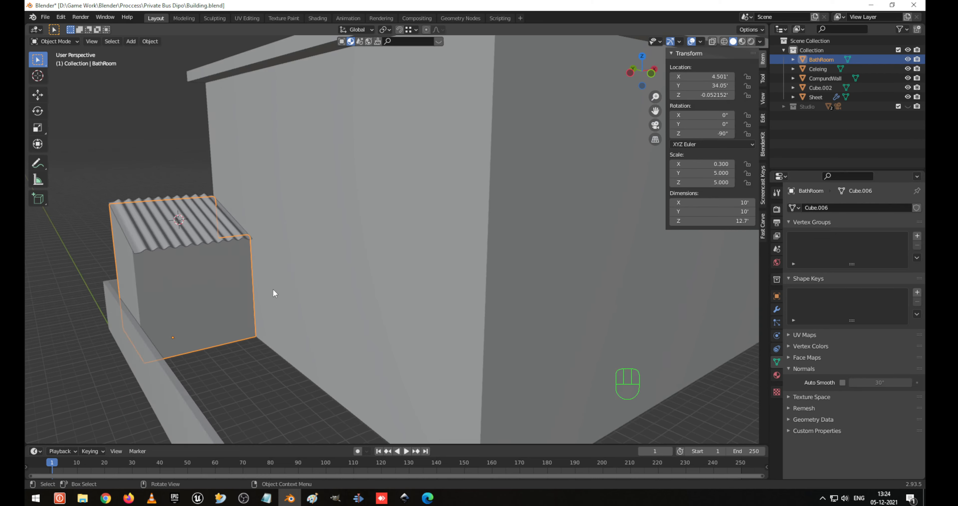
{"action": "scroll", "coordinate": [273, 288], "scroll_direction": "up", "scroll_amount": 1}
{"action": "middle_click_drag", "start_coordinate": [273, 271], "coordinate": [393, 242], "text": "shift"}
{"action": "scroll", "coordinate": [322, 270], "scroll_direction": "up", "scroll_amount": 2}
{"action": "middle_click_drag", "start_coordinate": [313, 265], "coordinate": [352, 255], "text": "shift"}
{"action": "left_click", "coordinate": [353, 260]}
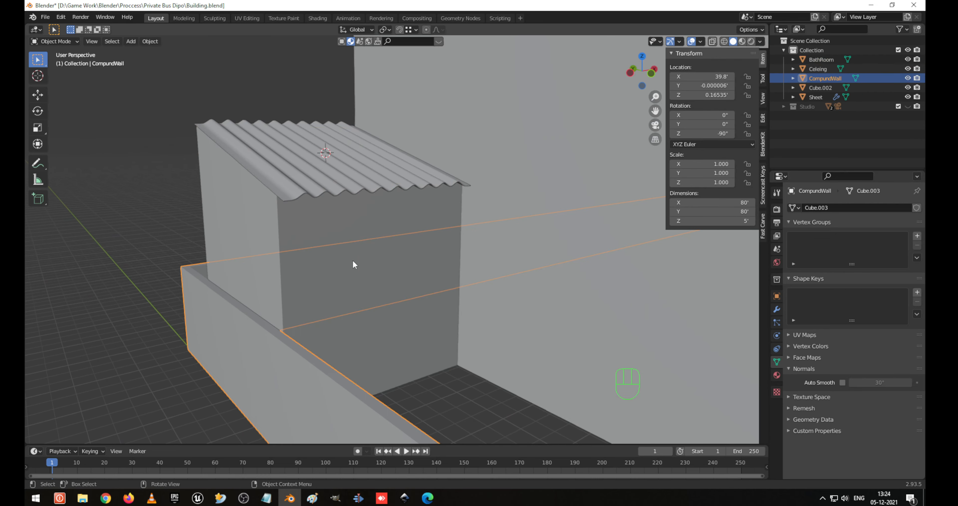
{"action": "left_click", "coordinate": [360, 286]}
{"action": "middle_click_drag", "start_coordinate": [397, 334], "coordinate": [377, 334]}
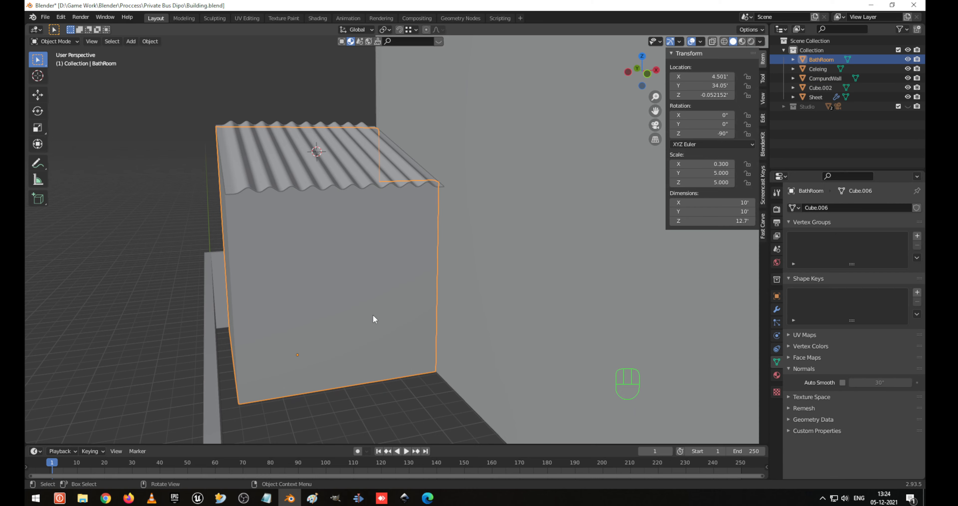
Add two vertical loop cuts to the bathroom's front wall and spread them apart along X.
{"action": "key", "text": "Tab"}
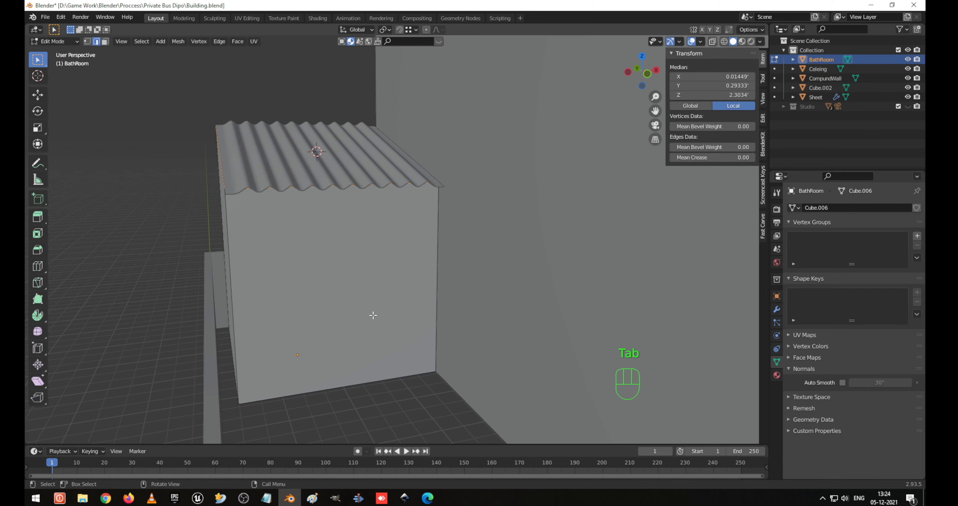
{"action": "key", "text": "KP_1"}
{"action": "key", "text": "shift+z"}
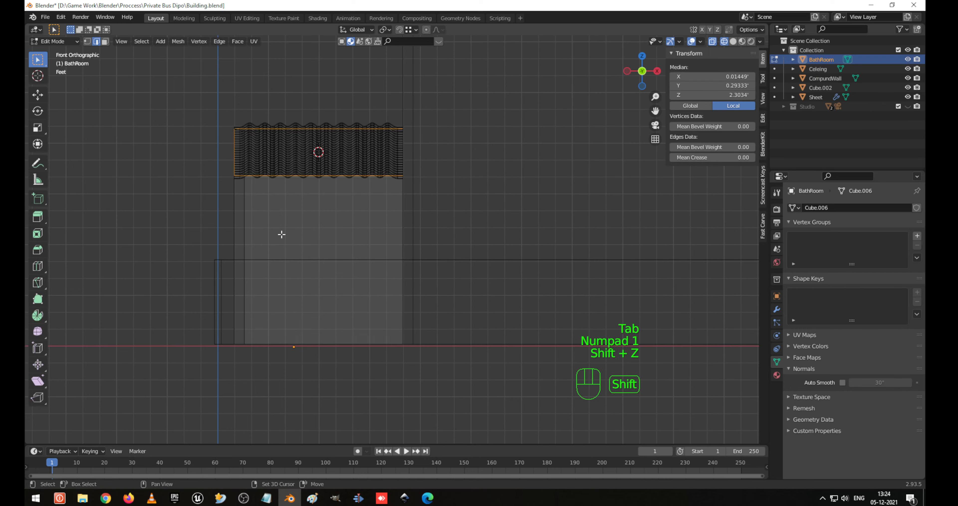
{"action": "middle_click_drag", "start_coordinate": [263, 237], "coordinate": [370, 308]}
{"action": "key", "text": "ctrl+r"}
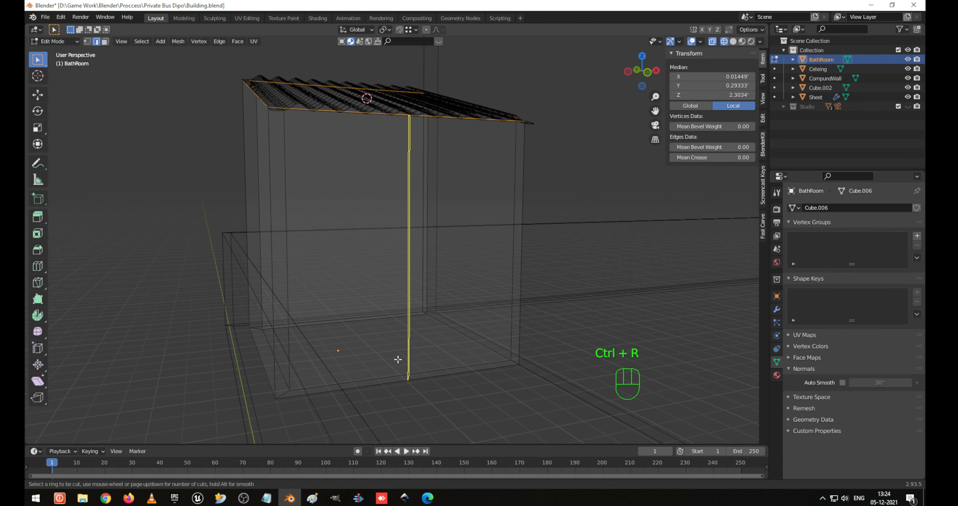
{"action": "scroll", "coordinate": [398, 359], "scroll_direction": "up", "scroll_amount": 1}
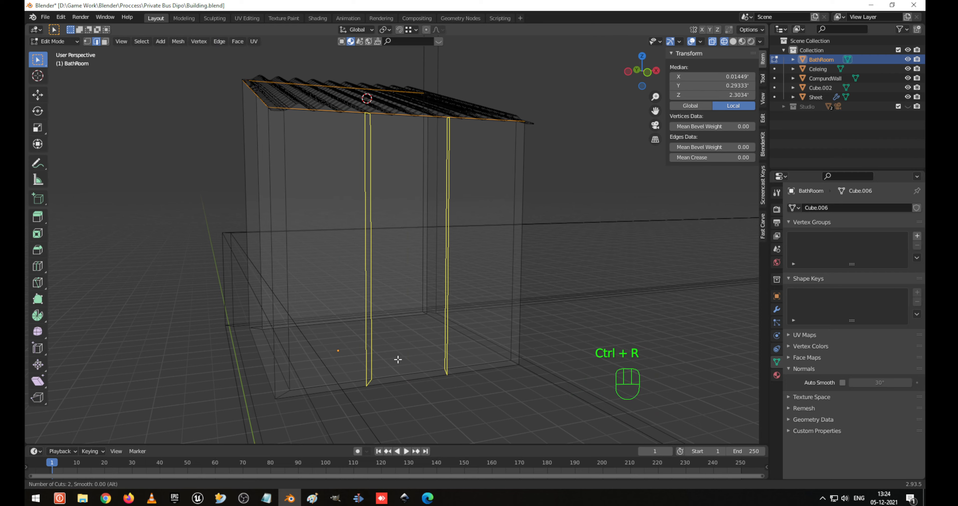
{"action": "scroll", "coordinate": [398, 359], "scroll_direction": "down", "scroll_amount": 1}
{"action": "scroll", "coordinate": [398, 359], "scroll_direction": "up", "scroll_amount": 1}
{"action": "left_click", "coordinate": [398, 359]}
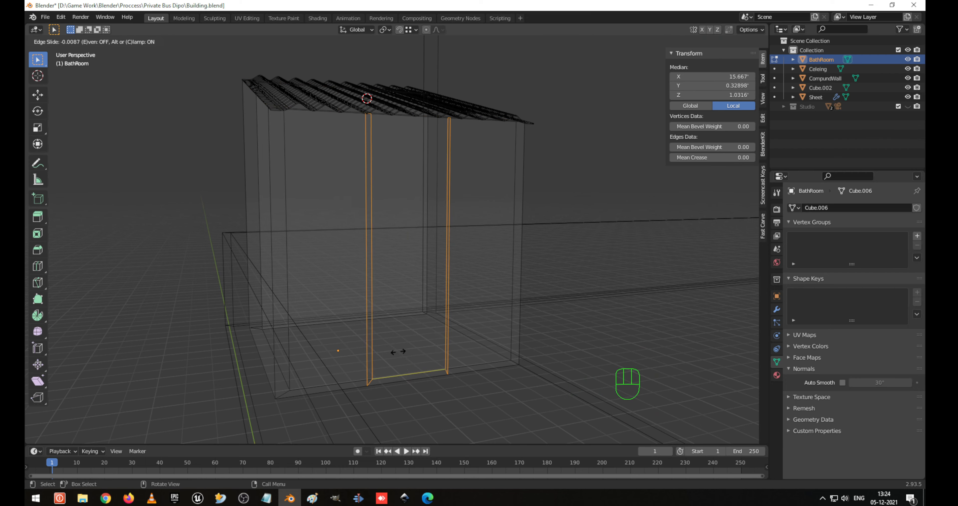
{"action": "right_click", "coordinate": [402, 341]}
{"action": "key", "text": "s"}
{"action": "key", "text": "x"}
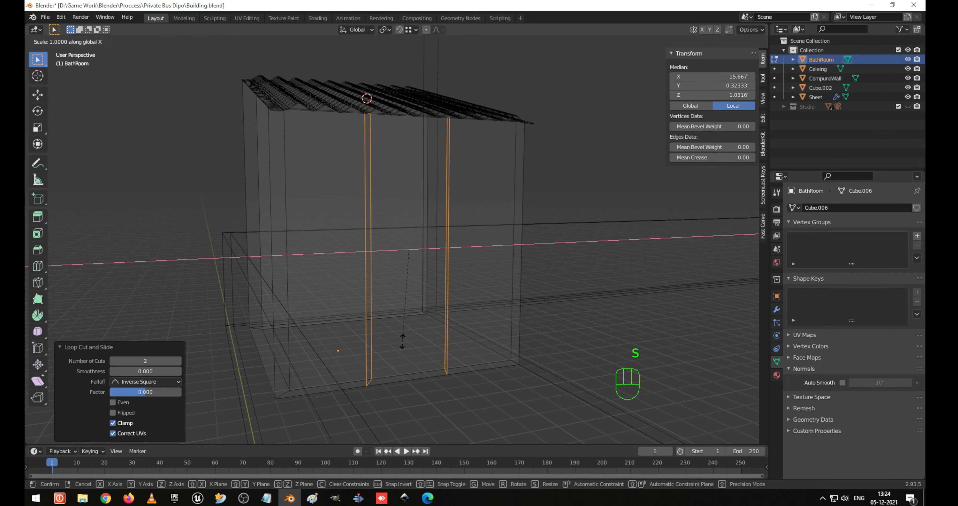
{"action": "left_click", "coordinate": [387, 372]}
Straighten each of the two vertical edge loops by scaling it to 0 along X.
{"action": "left_click", "coordinate": [352, 345], "text": "alt"}
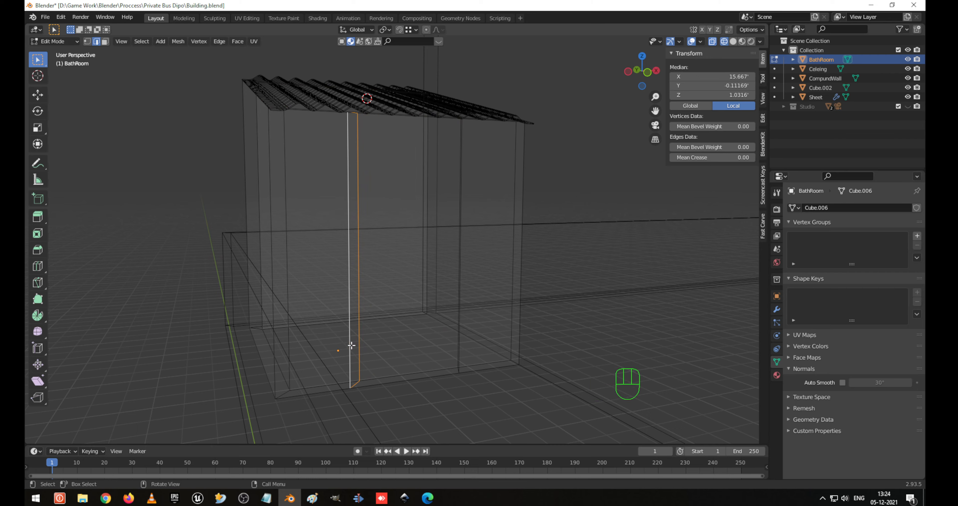
{"action": "key", "text": "s"}
{"action": "key", "text": "x"}
{"action": "key", "text": "0"}
{"action": "key", "text": "Return"}
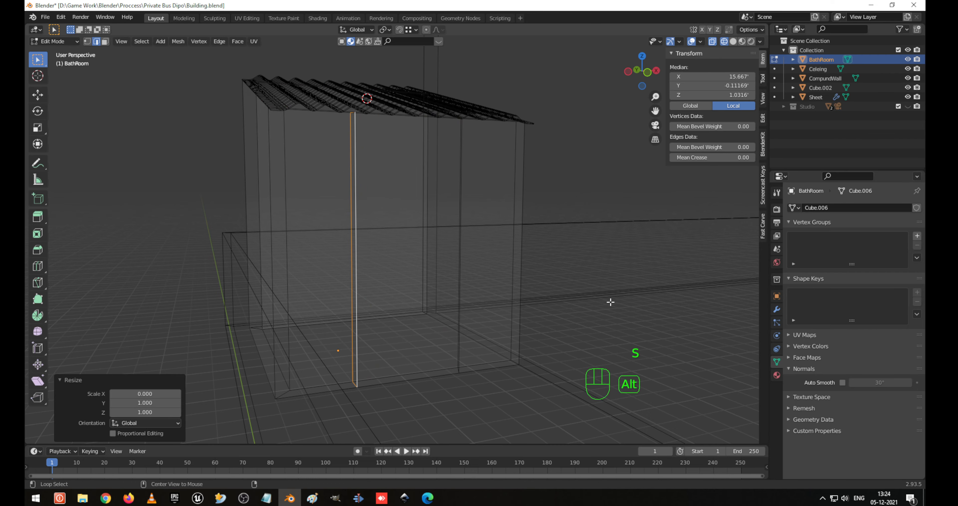
{"action": "left_click", "coordinate": [455, 294], "text": "alt"}
{"action": "key", "text": "s"}
{"action": "key", "text": "x"}
{"action": "key", "text": "0"}
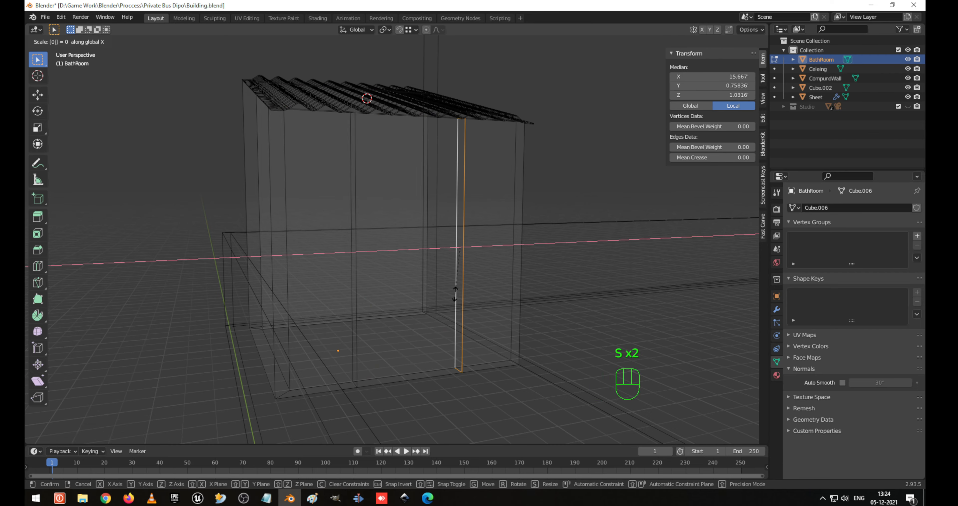
{"action": "key", "text": "Return"}
Widen the spacing of both vertical loops along X, scaling by about 1.015 and again by about 1.213.
{"action": "left_click", "coordinate": [355, 308], "text": "alt"}
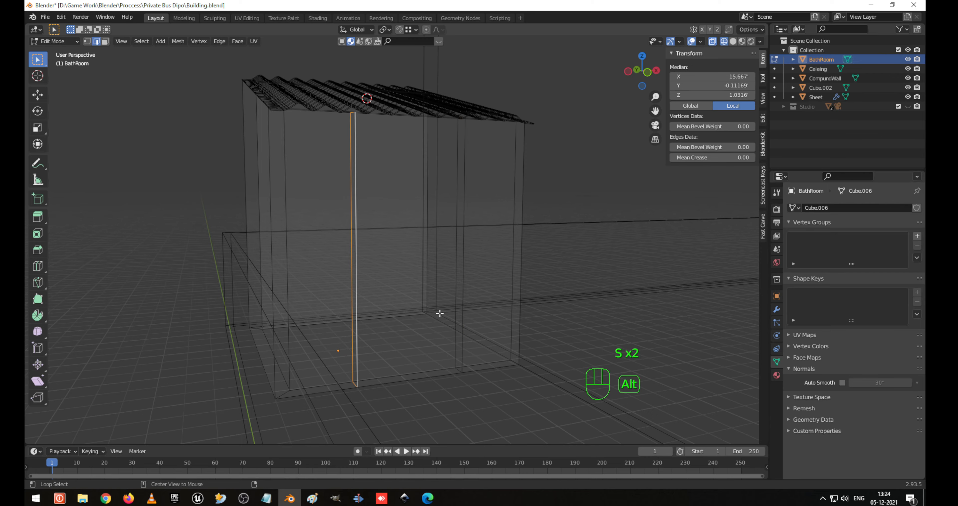
{"action": "left_click", "coordinate": [463, 311], "text": "alt+shift"}
{"action": "key", "text": "s"}
{"action": "key", "text": "x"}
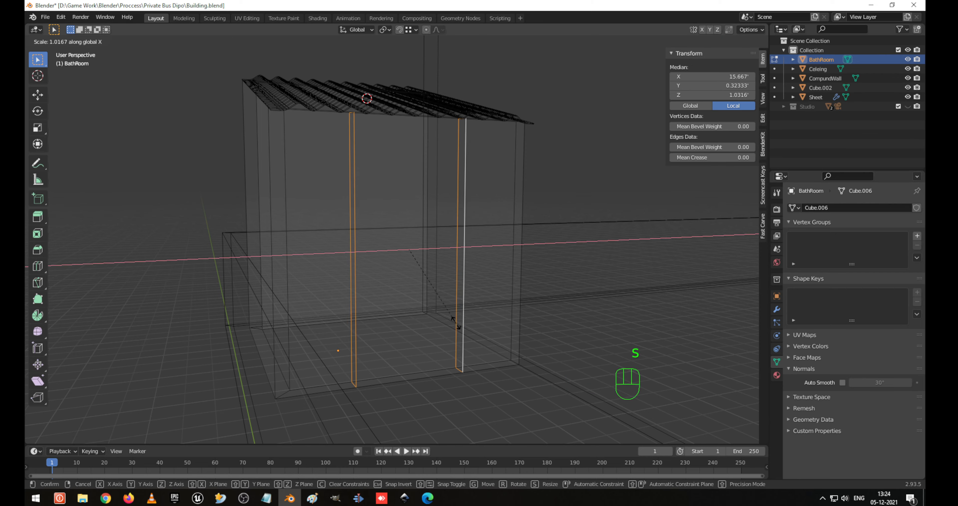
{"action": "left_click", "coordinate": [454, 324]}
{"action": "key", "text": "shift+z"}
{"action": "mouse_move", "coordinate": [430, 297]}
{"action": "middle_mouse_down"}
{"action": "mouse_move", "coordinate": [412, 300]}
{"action": "mouse_move", "coordinate": [374, 263]}
{"action": "middle_mouse_up"}
{"action": "key", "text": "s"}
{"action": "key", "text": "x"}
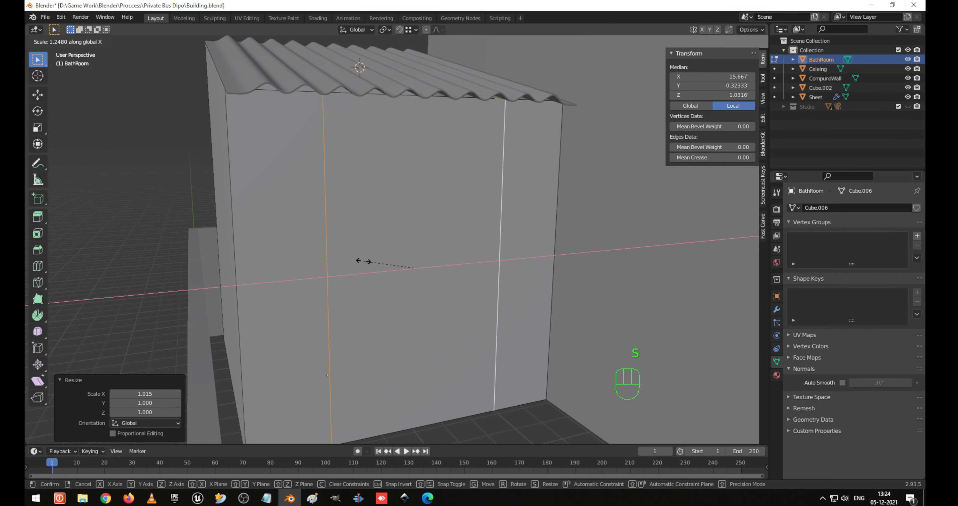
{"action": "left_click", "coordinate": [364, 261]}
Add a horizontal loop cut high on the bathroom walls and flatten it by scaling to 0 along Z.
{"action": "middle_click_drag", "start_coordinate": [364, 261], "coordinate": [391, 266]}
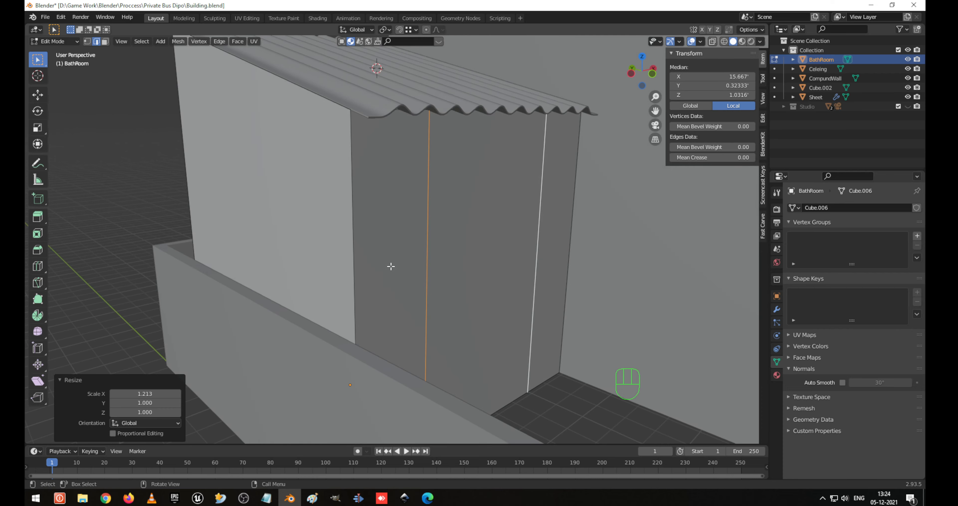
{"action": "key", "text": "ctrl+r"}
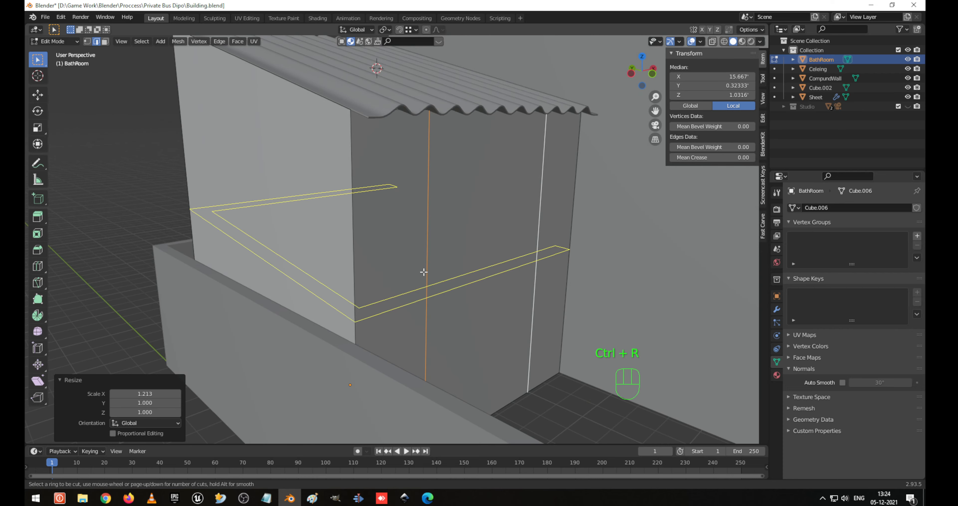
{"action": "left_click", "coordinate": [424, 272]}
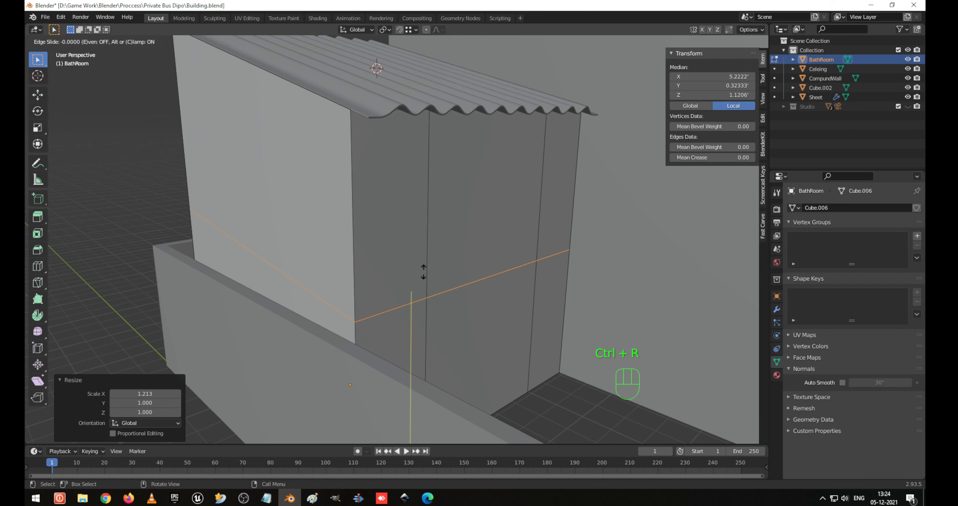
{"action": "left_click", "coordinate": [421, 176]}
{"action": "key", "text": "s"}
{"action": "key", "text": "z"}
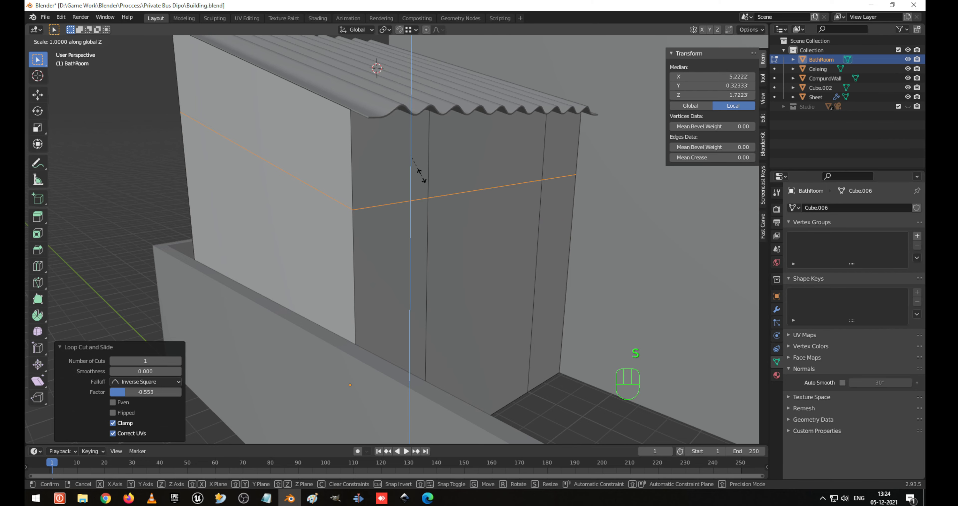
{"action": "key", "text": "0"}
{"action": "key", "text": "Return"}
Adjust the horizontal loop to door-head height, raising it about 0.314' and lowering it about 0.457' along Z.
{"action": "key", "text": "g"}
{"action": "key", "text": "z"}
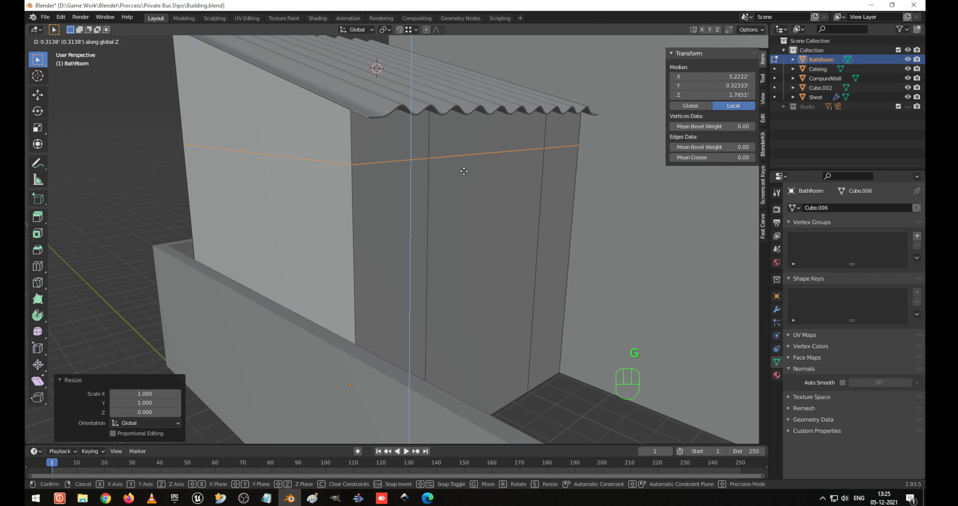
{"action": "left_click", "coordinate": [465, 173]}
{"action": "mouse_move", "coordinate": [487, 193]}
{"action": "middle_mouse_down"}
{"action": "mouse_move", "coordinate": [447, 192]}
{"action": "mouse_move", "coordinate": [491, 199]}
{"action": "middle_mouse_up"}
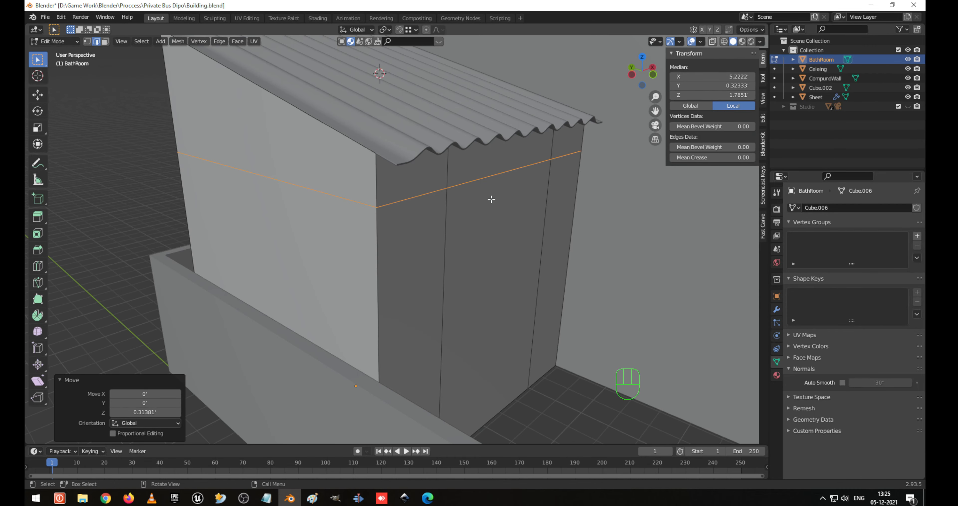
{"action": "key", "text": "g"}
{"action": "key", "text": "z"}
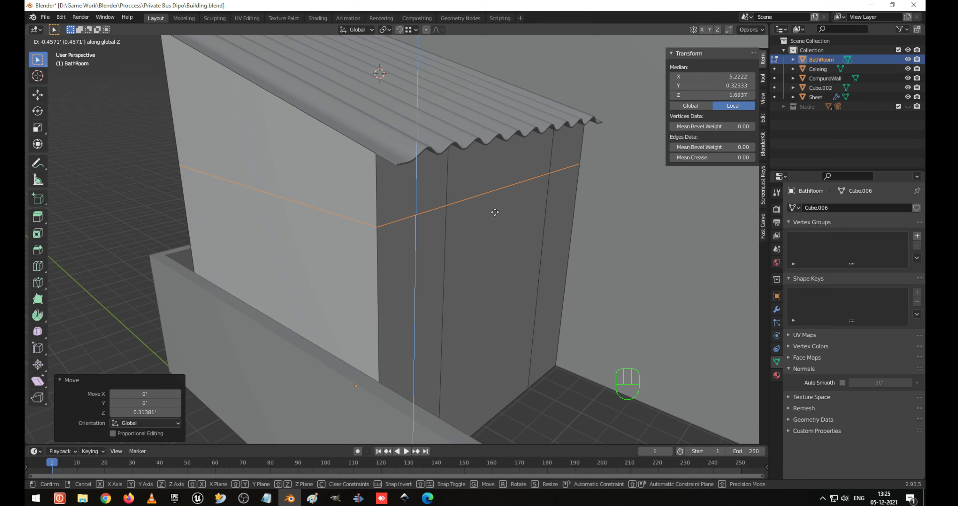
{"action": "left_click", "coordinate": [495, 211]}
Cut the doorway by deleting the outer, inner and bottom faces between the vertical loops of the bathroom's front wall.
{"action": "middle_click_drag", "start_coordinate": [495, 211], "coordinate": [397, 229]}
{"action": "key", "text": "Tab"}
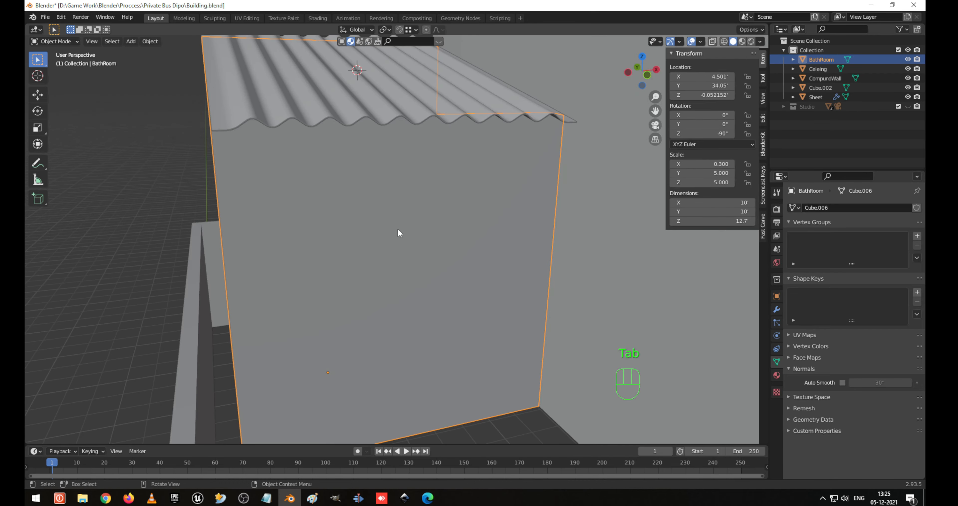
{"action": "key", "text": "Tab"}
{"action": "key", "text": "3"}
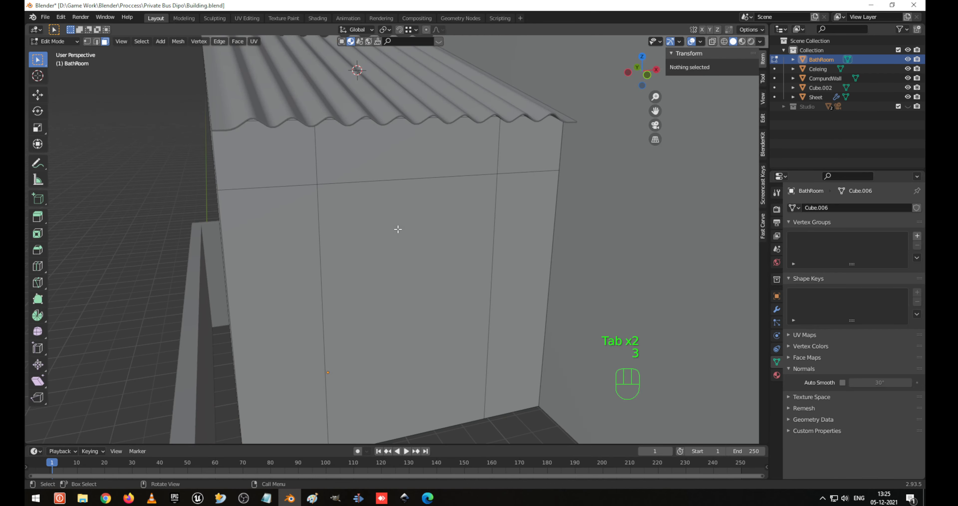
{"action": "left_click", "coordinate": [398, 228]}
{"action": "key", "text": "x"}
{"action": "left_click", "coordinate": [398, 228]}
{"action": "left_click", "coordinate": [398, 229]}
{"action": "key", "text": "x"}
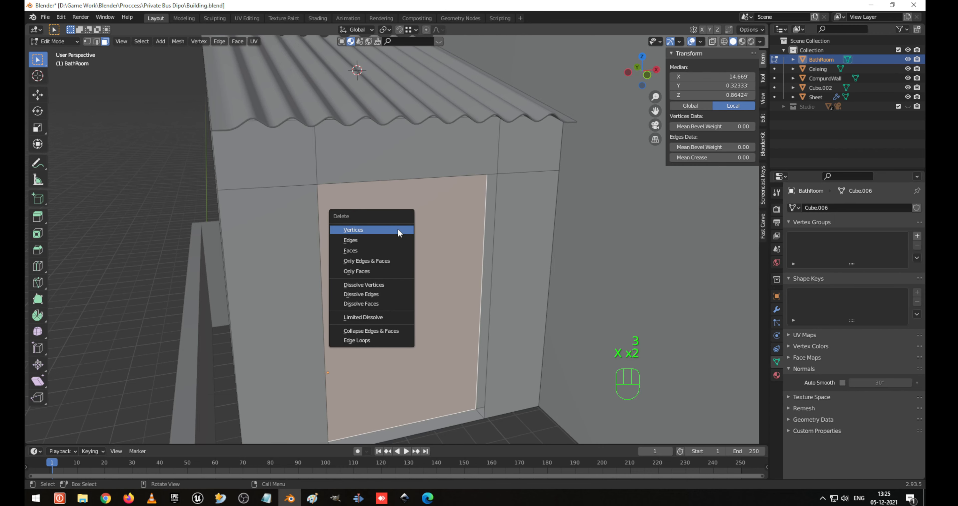
{"action": "left_click", "coordinate": [398, 229]}
{"action": "left_click", "coordinate": [439, 416]}
{"action": "key", "text": "x"}
{"action": "left_click", "coordinate": [438, 419]}
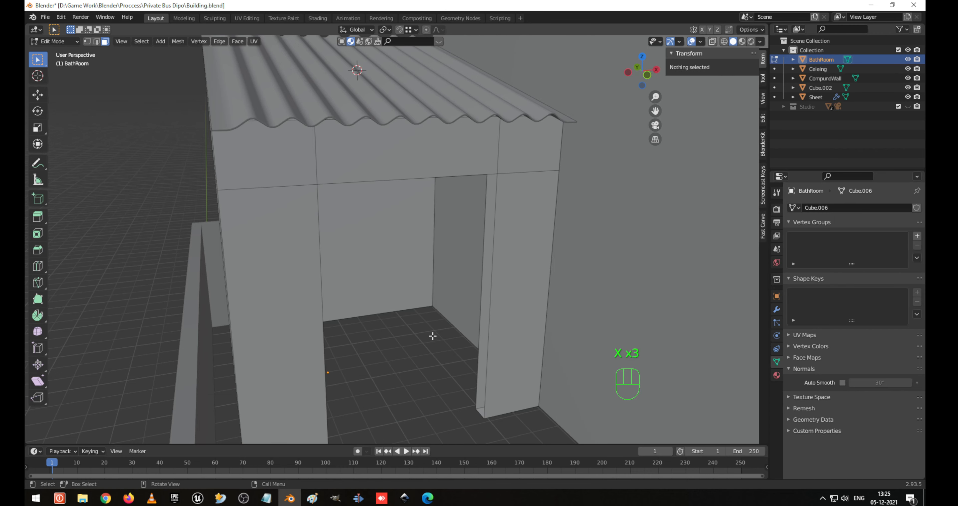
Fill the open wall thickness around the doorway with faces between the matching vertices, and leave edit mode.
{"action": "left_click", "coordinate": [473, 409]}
{"action": "left_click", "coordinate": [483, 417], "text": "shift"}
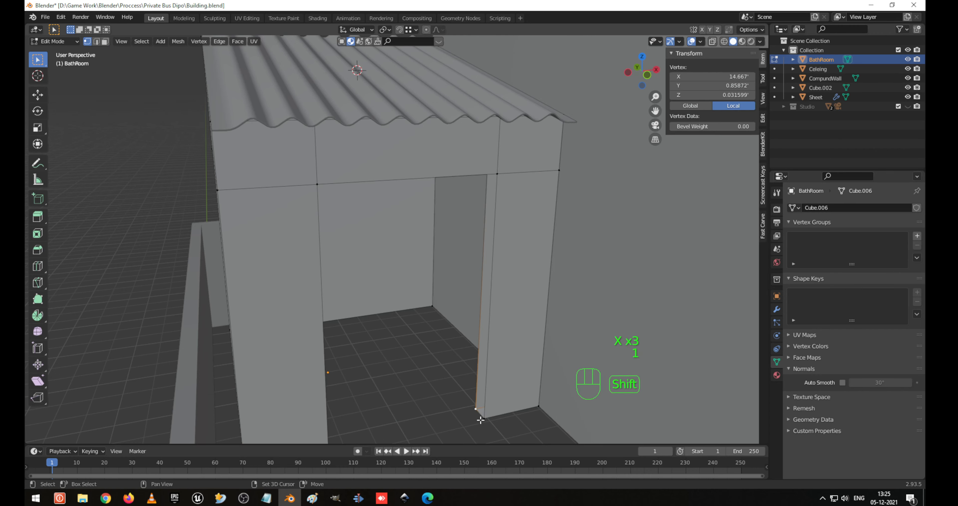
{"action": "middle_click_drag", "start_coordinate": [474, 340], "coordinate": [421, 302]}
{"action": "key", "text": "f"}
{"action": "scroll", "coordinate": [338, 305], "scroll_direction": "down", "scroll_amount": 3}
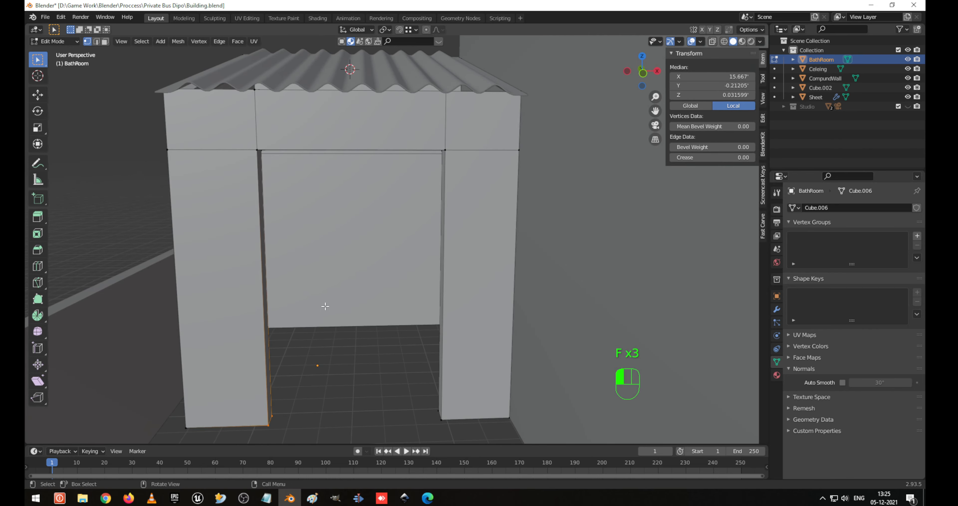
{"action": "key", "text": "Tab"}
Check the bathroom doorway from the side and save the file.
{"action": "middle_click_drag", "start_coordinate": [316, 270], "coordinate": [492, 265]}
{"action": "key", "text": "ctrl+s"}
{"action": "left_click", "coordinate": [116, 110]}
{"action": "scroll", "coordinate": [216, 164], "scroll_direction": "down", "scroll_amount": 6}
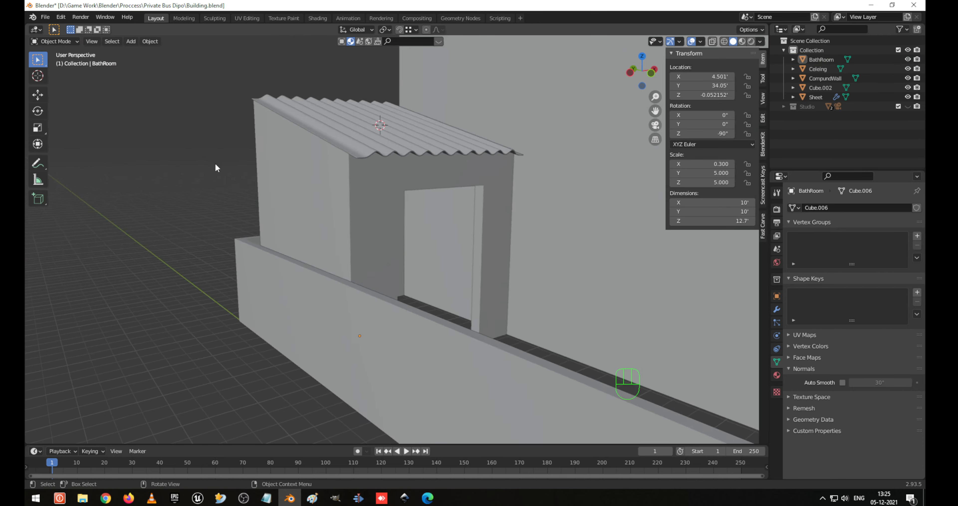
{"action": "middle_click_drag", "start_coordinate": [458, 221], "coordinate": [355, 256], "text": "shift"}
{"action": "key", "text": "ctrl+s"}
Add two evenly spaced horizontal loop cuts around the outer walls of the main building.
{"action": "left_click", "coordinate": [360, 230]}
{"action": "middle_click_drag", "start_coordinate": [429, 204], "coordinate": [428, 250]}
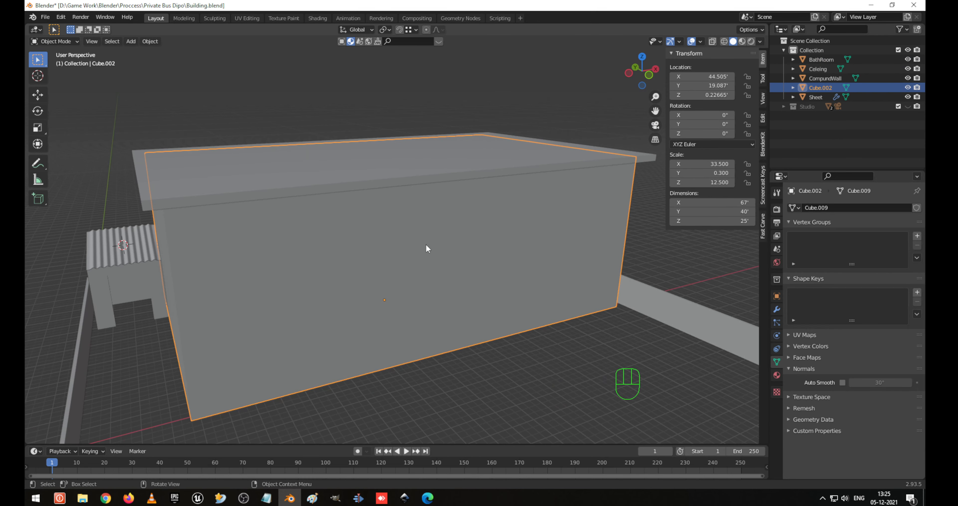
{"action": "key", "text": "Tab"}
{"action": "middle_click_drag", "start_coordinate": [419, 245], "coordinate": [304, 219]}
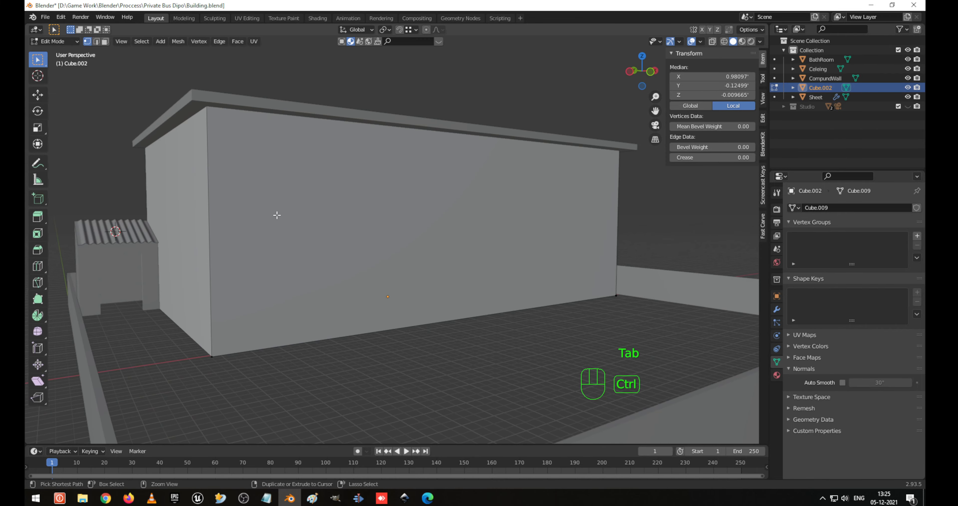
{"action": "key", "text": "ctrl+r"}
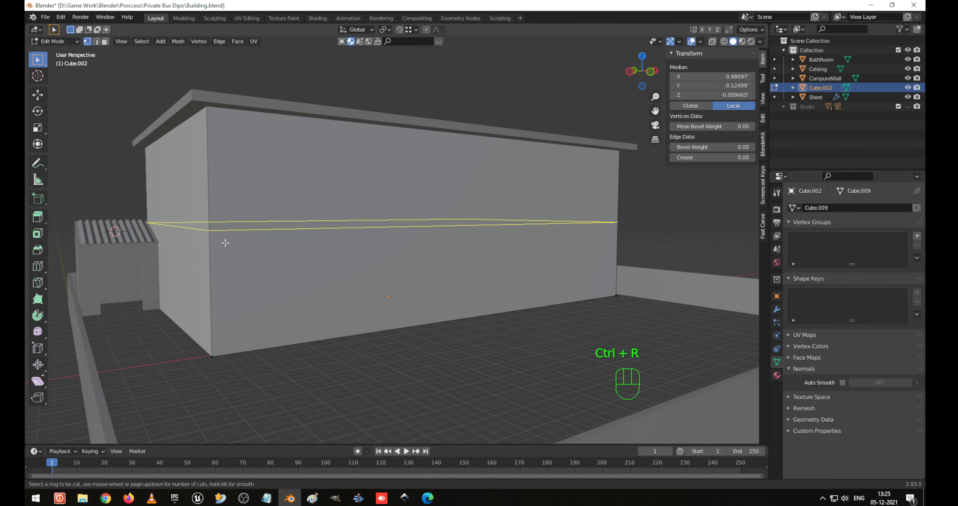
{"action": "scroll", "coordinate": [223, 239], "scroll_direction": "up", "scroll_amount": 1}
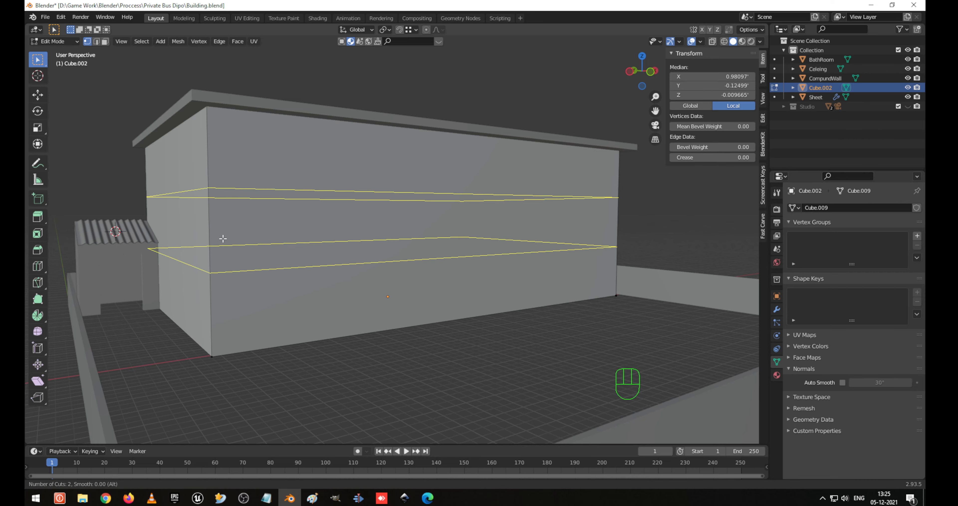
{"action": "left_click", "coordinate": [223, 239]}
{"action": "right_click", "coordinate": [223, 238]}
Spread the two outer horizontal loops towards the roof and floor by scaling them about 2.55 along Z.
{"action": "key", "text": "s"}
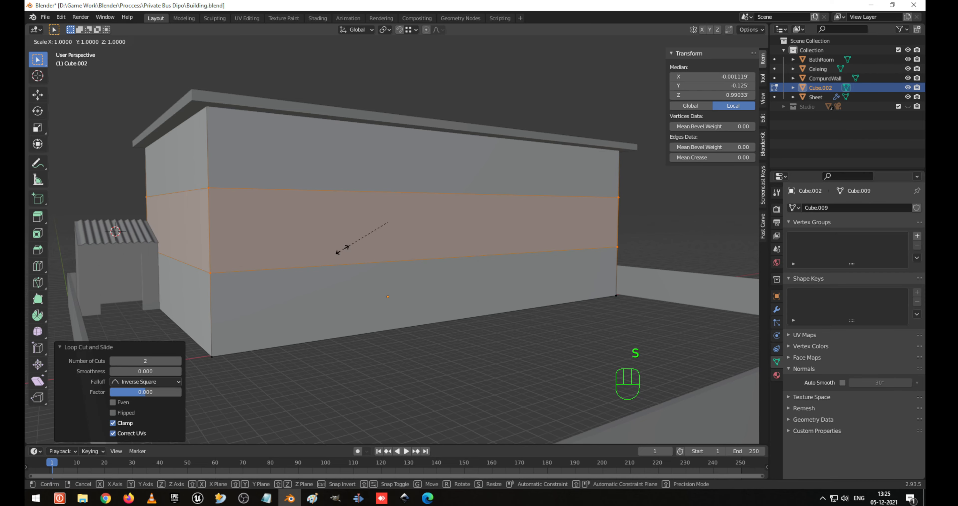
{"action": "key", "text": "z"}
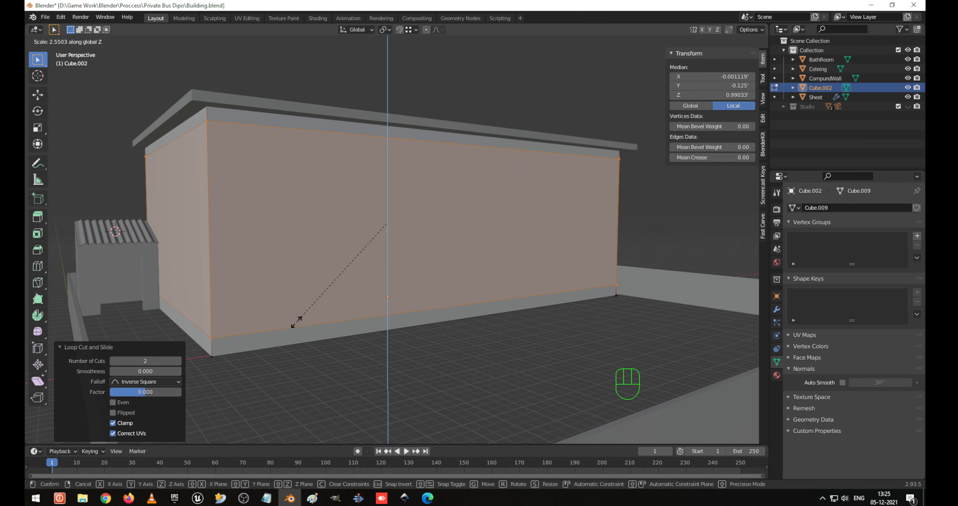
{"action": "left_click", "coordinate": [295, 322]}
Add two evenly spaced vertical loop cuts across the main building's long front wall.
{"action": "key", "text": "ctrl+r"}
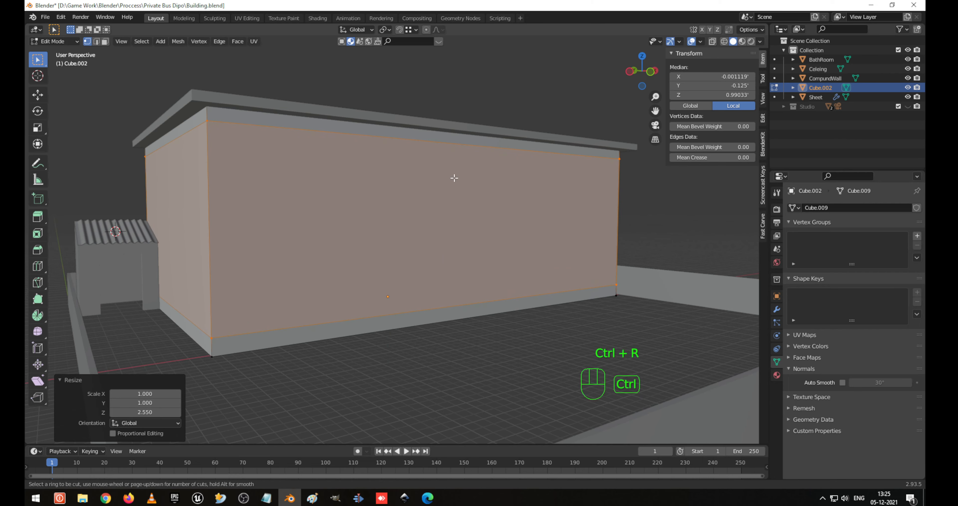
{"action": "left_click", "coordinate": [438, 144]}
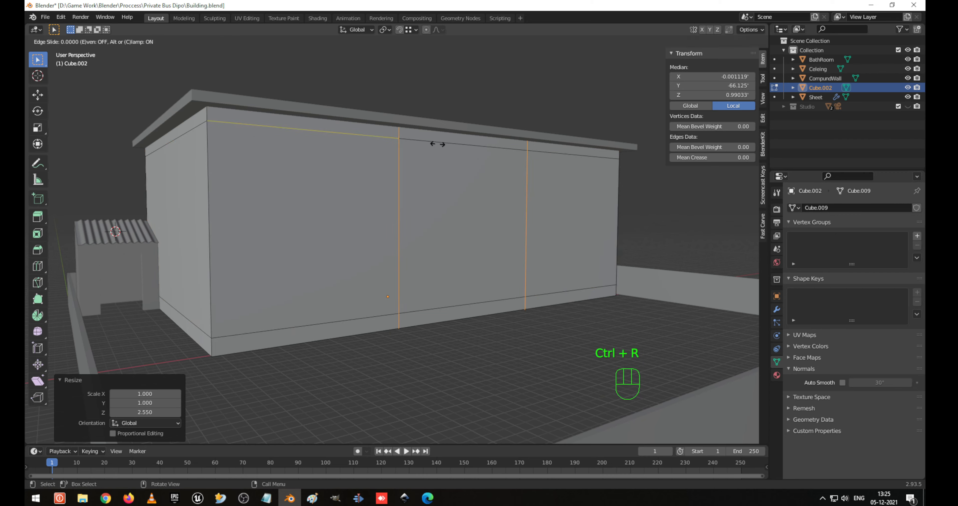
{"action": "right_click", "coordinate": [443, 200]}
Straighten the left vertical loop through the front wall's thickness by scaling it to 0 along X.
{"action": "key", "text": "2"}
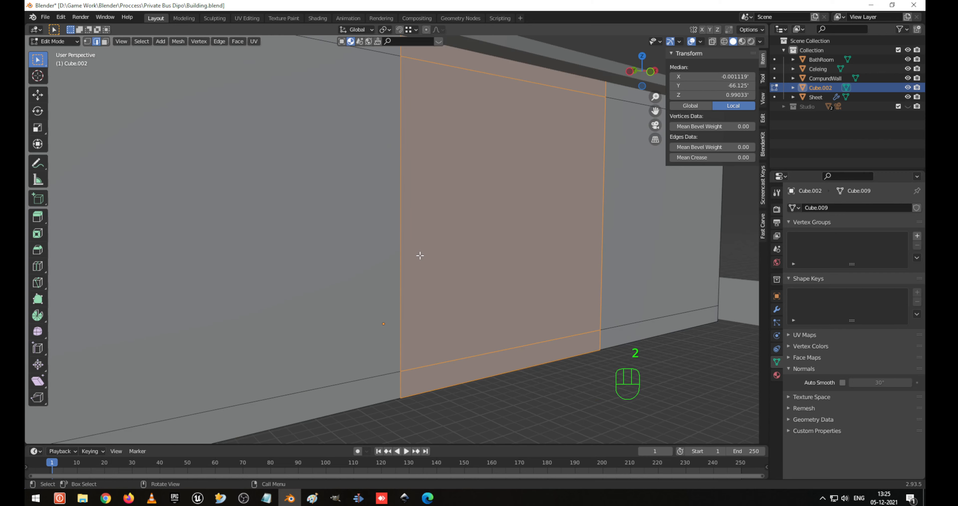
{"action": "left_click", "coordinate": [410, 252], "text": "alt"}
{"action": "key", "text": "shift+z"}
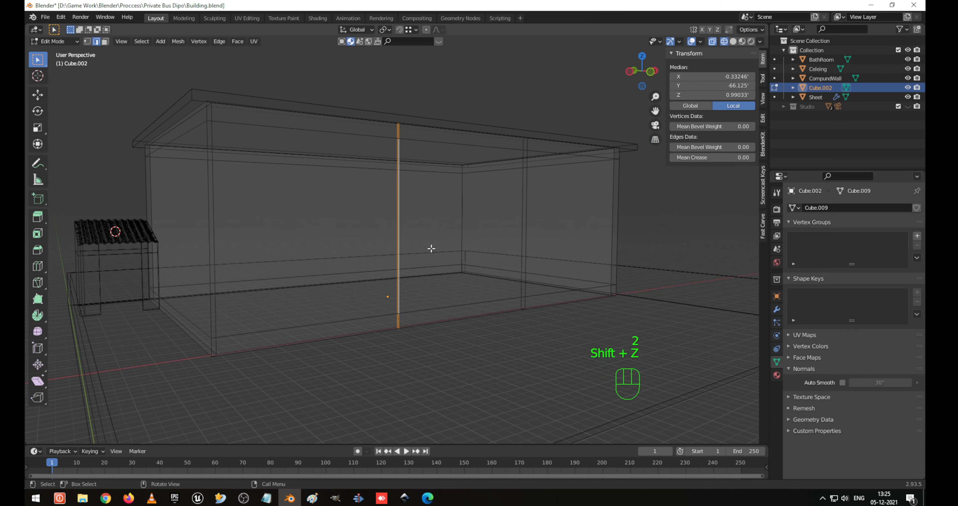
{"action": "key", "text": "s"}
{"action": "key", "text": "x"}
{"action": "key", "text": "0"}
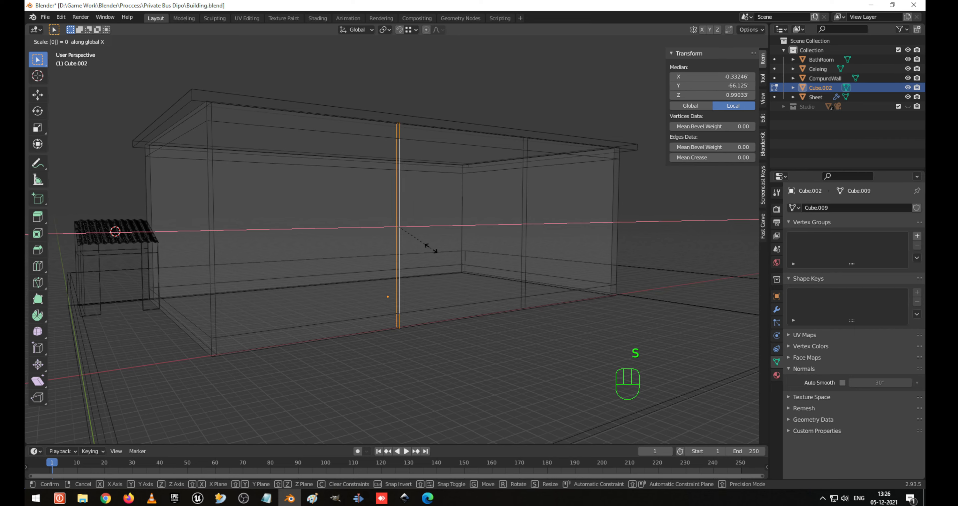
{"action": "key", "text": "Return"}
Straighten the right vertical loop of the front wall by scaling it to 0 along X.
{"action": "left_click", "coordinate": [525, 228], "text": "alt"}
{"action": "key", "text": "s"}
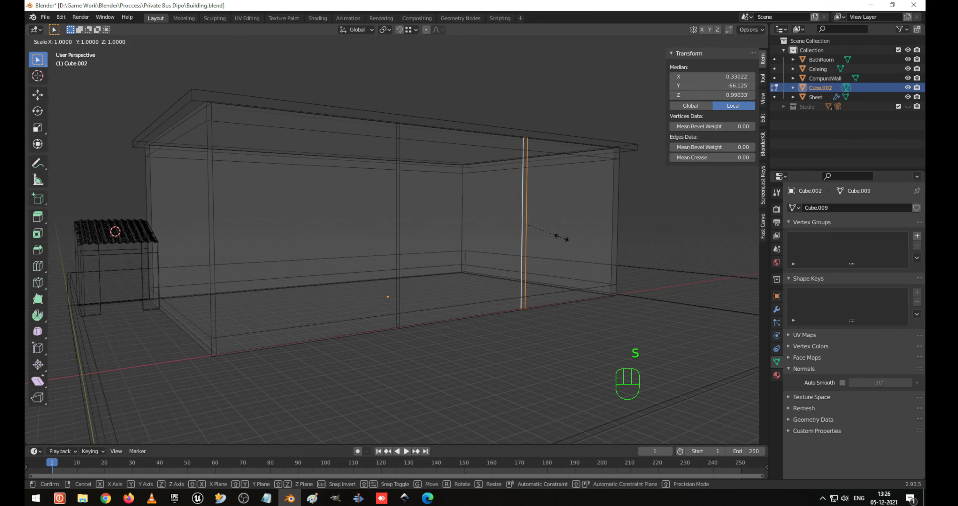
{"action": "key", "text": "x"}
{"action": "key", "text": "0"}
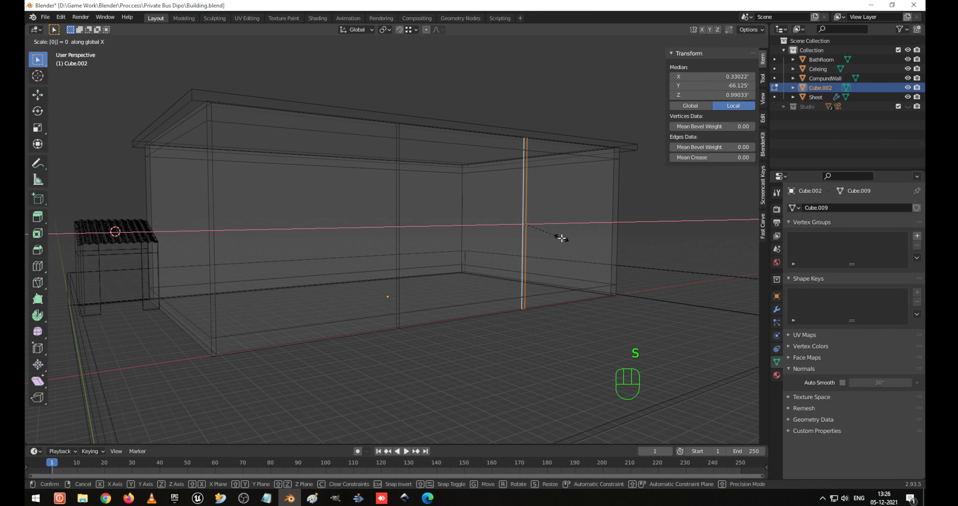
{"action": "left_click", "coordinate": [561, 238]}
Spread both vertical loops towards the front wall's ends by scaling them together about 2.886 along X.
{"action": "left_click", "coordinate": [398, 203], "text": "alt"}
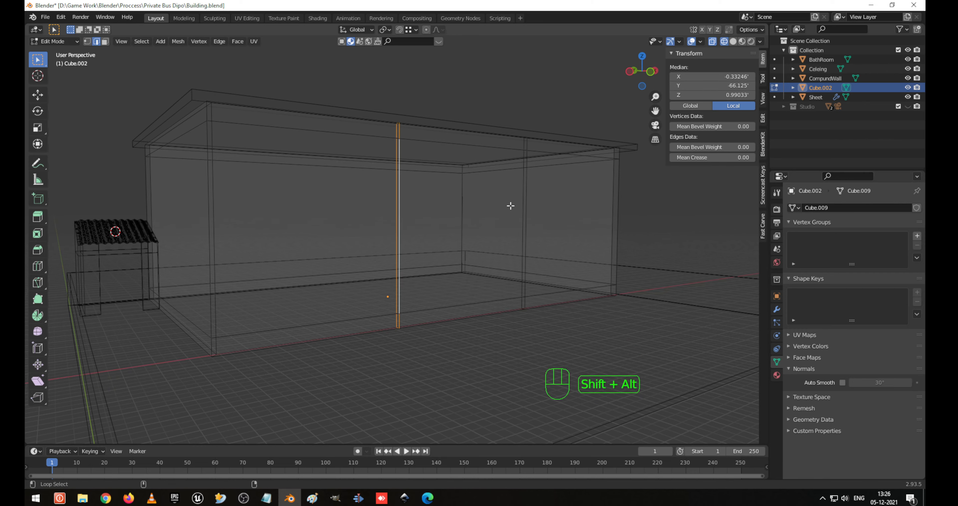
{"action": "left_click", "coordinate": [523, 207], "text": "alt+shift"}
{"action": "key", "text": "shift+z"}
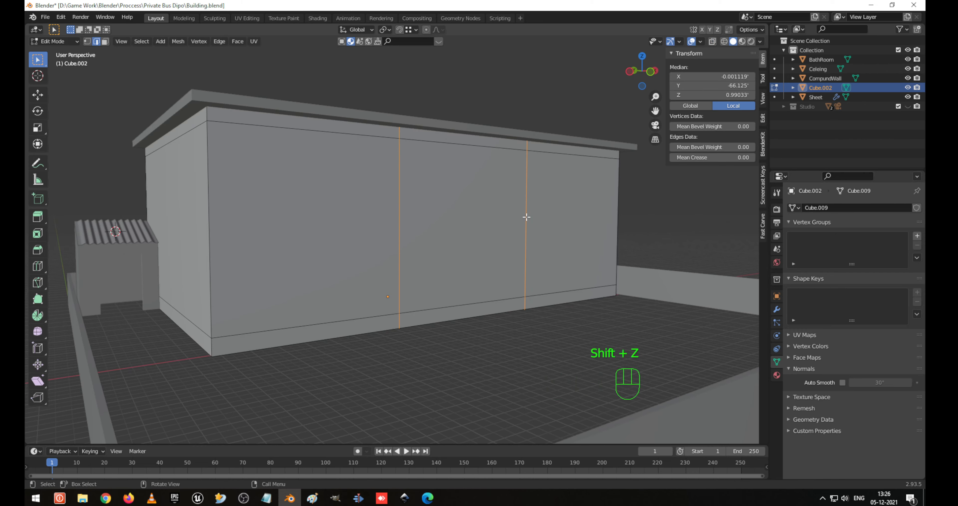
{"action": "key", "text": "s"}
{"action": "key", "text": "x"}
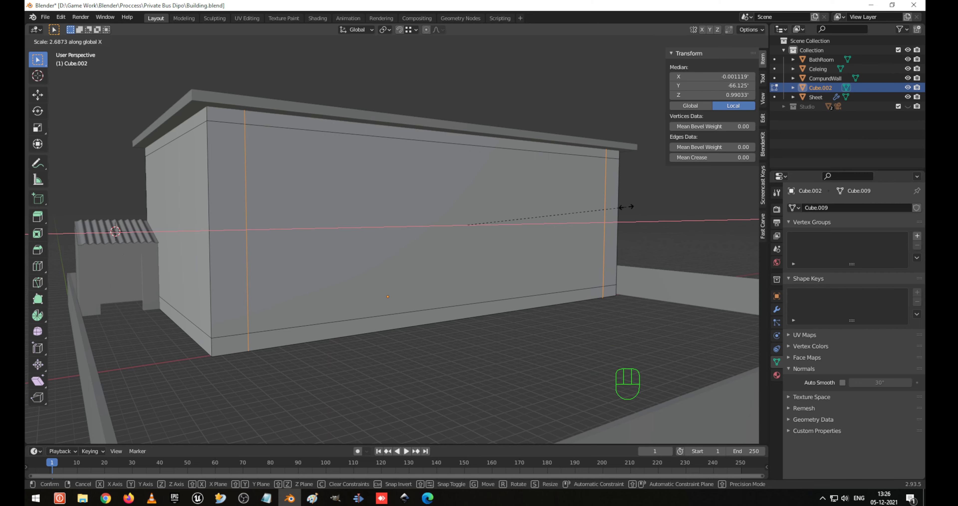
{"action": "left_click", "coordinate": [639, 205]}
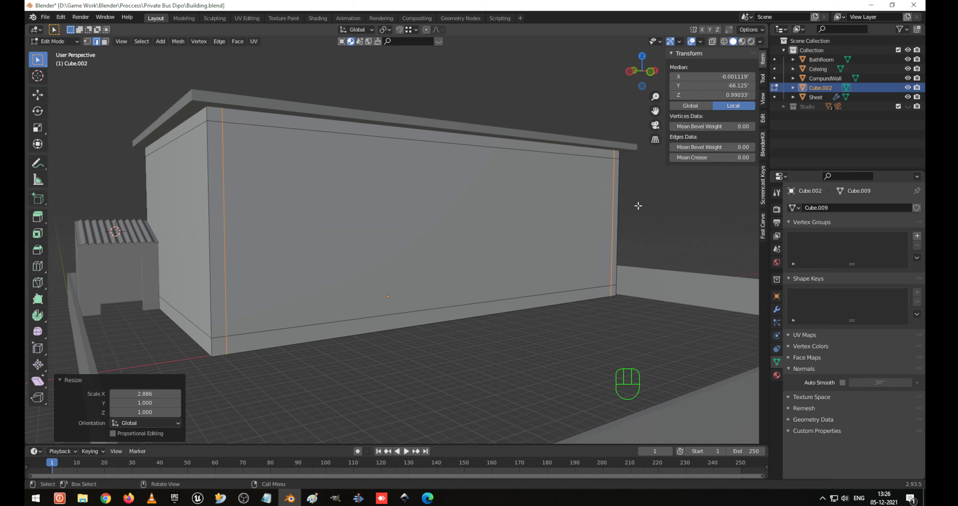
Open up the front wall by deleting the large outer face, the inner face and the bottom strip between the vertical loops.
{"action": "middle_click_drag", "start_coordinate": [598, 173], "coordinate": [558, 174]}
{"action": "middle_click_drag", "start_coordinate": [463, 228], "coordinate": [422, 220], "text": "shift"}
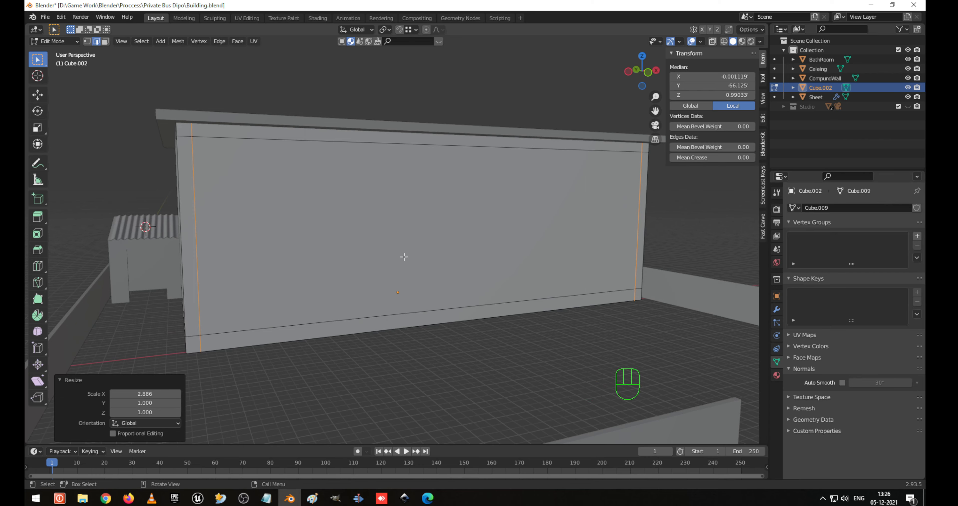
{"action": "key", "text": "3"}
{"action": "left_click", "coordinate": [368, 262]}
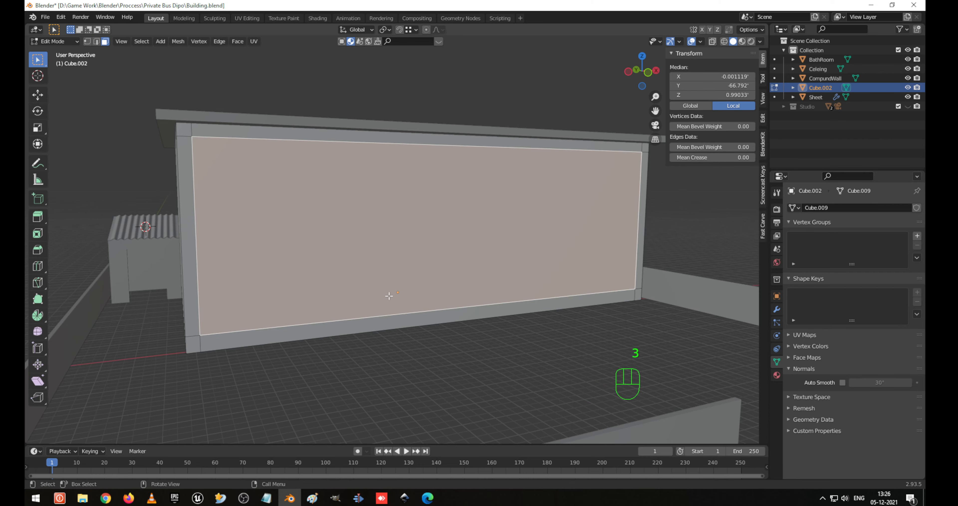
{"action": "key", "text": "x"}
{"action": "left_click", "coordinate": [391, 325]}
{"action": "left_click", "coordinate": [362, 247]}
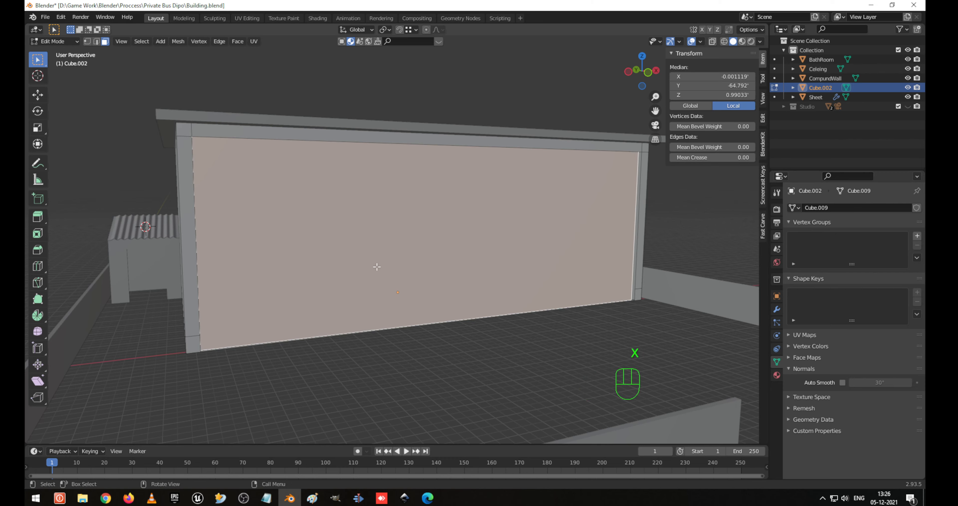
{"action": "key", "text": "x"}
{"action": "left_click", "coordinate": [372, 283]}
{"action": "left_click", "coordinate": [364, 329]}
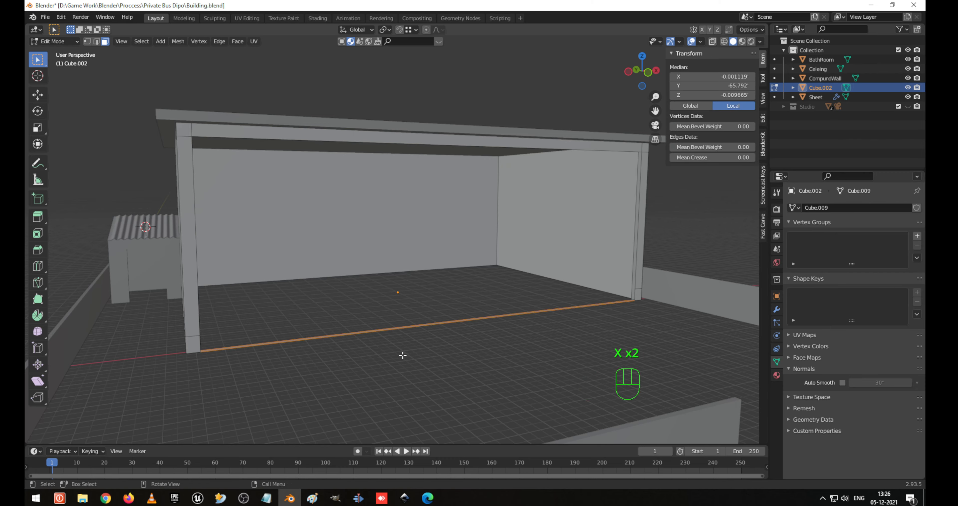
{"action": "key", "text": "x"}
{"action": "left_click", "coordinate": [415, 349]}
{"action": "middle_click_drag", "start_coordinate": [506, 250], "coordinate": [540, 278]}
{"action": "scroll", "coordinate": [596, 324], "scroll_direction": "up", "scroll_amount": 1}
{"action": "scroll", "coordinate": [387, 268], "scroll_direction": "up", "scroll_amount": 1}
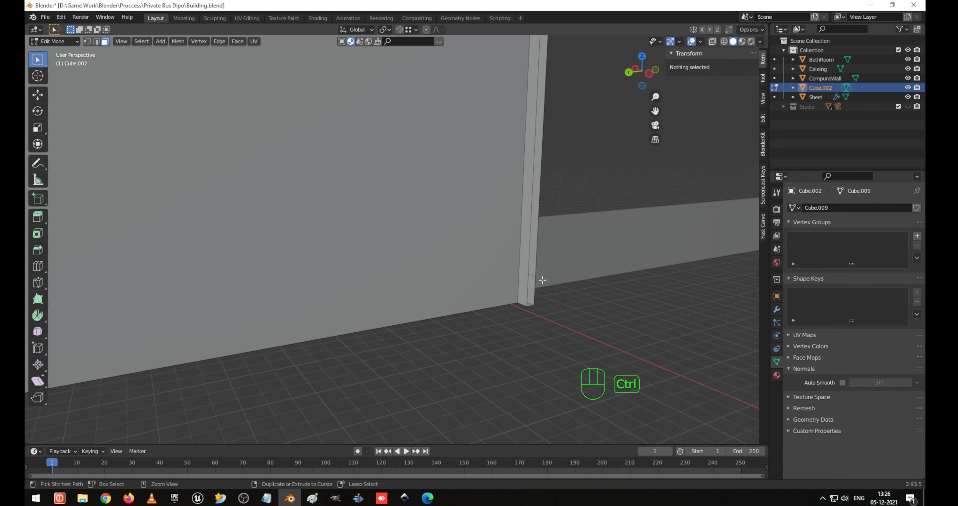
{"action": "key", "text": "ctrl+e"}
{"action": "key", "text": "ctrl+r"}
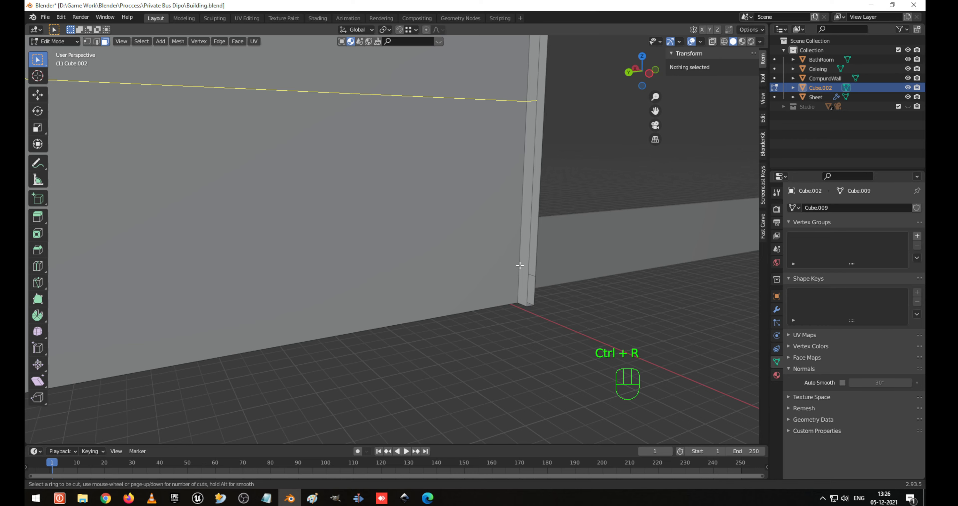
{"action": "right_click", "coordinate": [520, 265]}
Add two evenly spaced horizontal loop cuts around the inner walls of the main building.
{"action": "middle_click_drag", "start_coordinate": [520, 265], "coordinate": [494, 258]}
{"action": "middle_click_drag", "start_coordinate": [443, 242], "coordinate": [427, 256]}
{"action": "key", "text": "shift"}
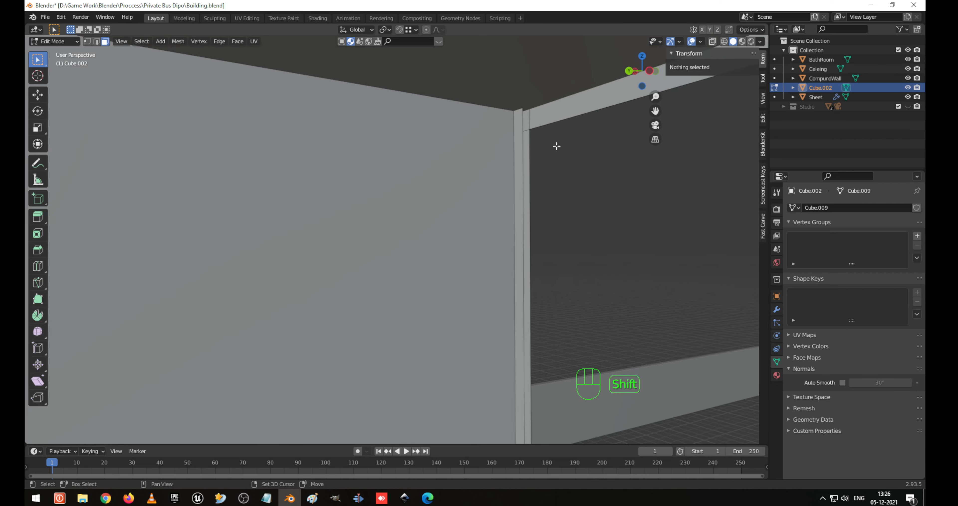
{"action": "key", "text": "ctrl"}
{"action": "key", "text": "ctrl+r"}
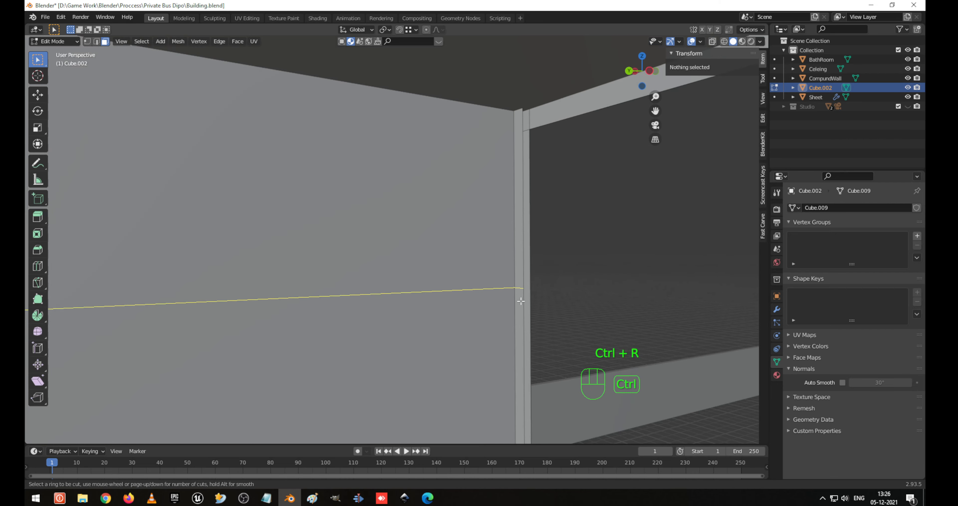
{"action": "scroll", "coordinate": [521, 301], "scroll_direction": "up", "scroll_amount": 1}
{"action": "left_click", "coordinate": [521, 302]}
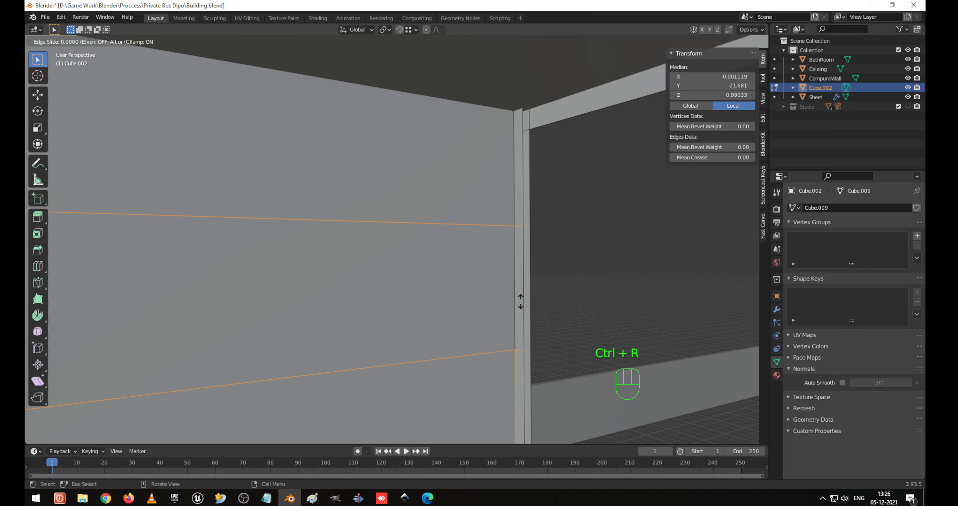
{"action": "right_click", "coordinate": [520, 302]}
{"action": "key", "text": "s"}
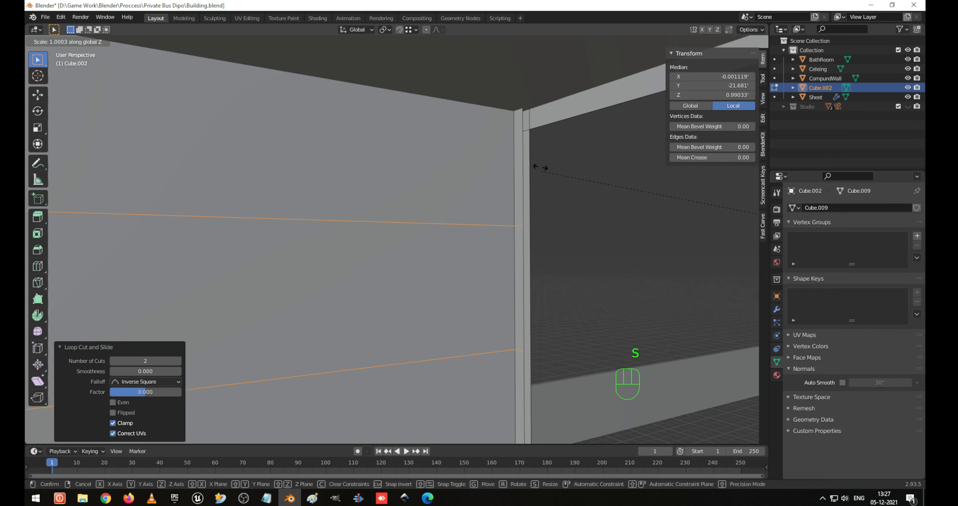
{"action": "middle_click_drag", "start_coordinate": [539, 166], "coordinate": [529, 129]}
{"action": "right_click", "coordinate": [527, 151]}
{"action": "key", "text": "s"}
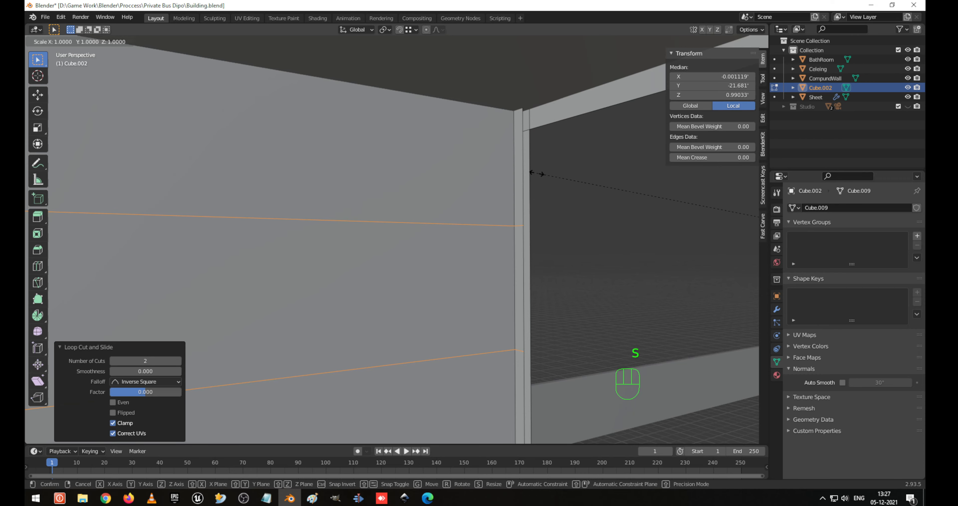
{"action": "key", "text": "z"}
{"action": "right_click", "coordinate": [419, 120]}
{"action": "scroll", "coordinate": [419, 120], "scroll_direction": "down", "scroll_amount": 7}
{"action": "middle_click_drag", "start_coordinate": [573, 223], "coordinate": [461, 233]}
{"action": "middle_click_drag", "start_coordinate": [292, 249], "coordinate": [455, 231], "text": "shift"}
{"action": "scroll", "coordinate": [456, 231], "scroll_direction": "up", "scroll_amount": 2}
{"action": "mouse_move", "coordinate": [569, 242]}
{"action": "middle_mouse_down"}
{"action": "mouse_move", "coordinate": [664, 229]}
{"action": "mouse_move", "coordinate": [559, 256]}
{"action": "middle_mouse_up"}
{"action": "key", "text": "s"}
{"action": "key", "text": "z"}
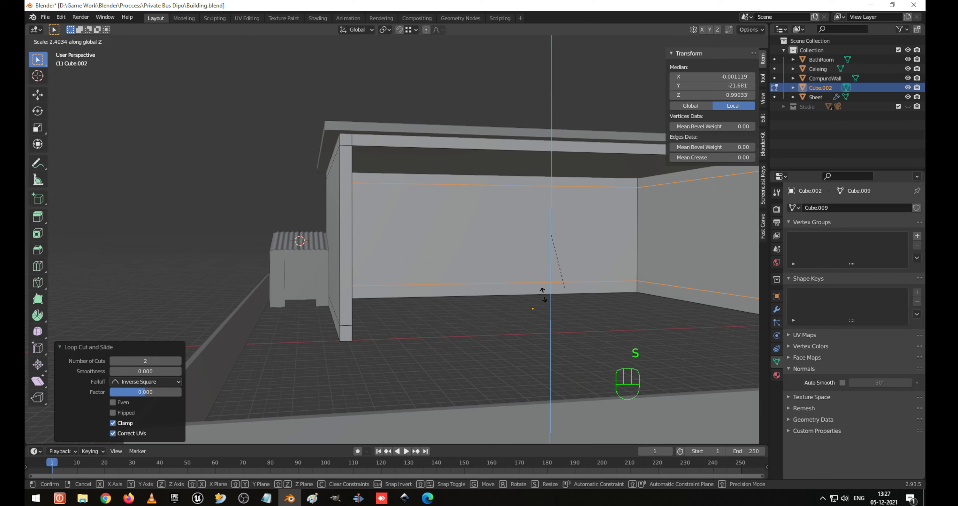
{"action": "right_click", "coordinate": [393, 324]}
Scale the two inner horizontal loops about 2.555 along Z, lining them up with the outer wall's loops.
{"action": "middle_click_drag", "start_coordinate": [696, 242], "coordinate": [516, 249], "text": "shift"}
{"action": "scroll", "coordinate": [521, 260], "scroll_direction": "up", "scroll_amount": 2}
{"action": "middle_click_drag", "start_coordinate": [568, 284], "coordinate": [502, 280], "text": "shift"}
{"action": "scroll", "coordinate": [491, 272], "scroll_direction": "up", "scroll_amount": 2}
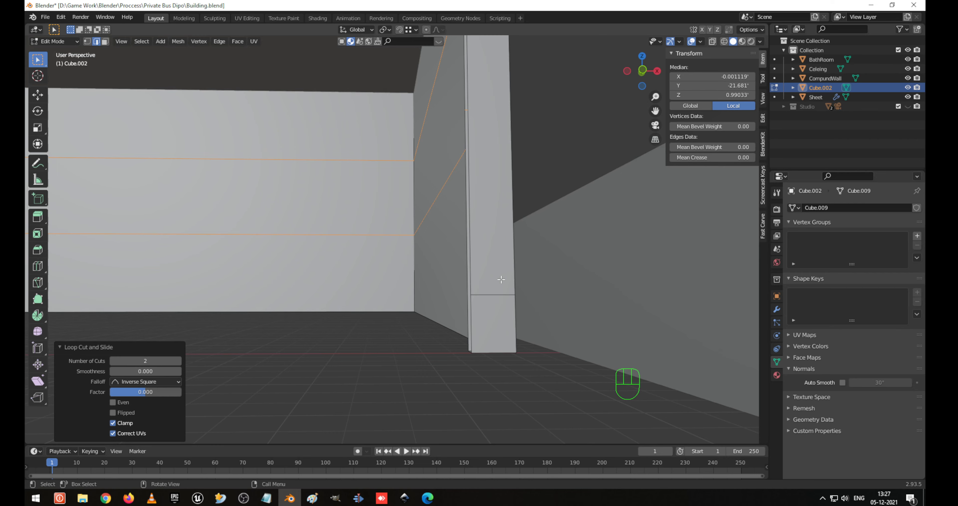
{"action": "key", "text": "s"}
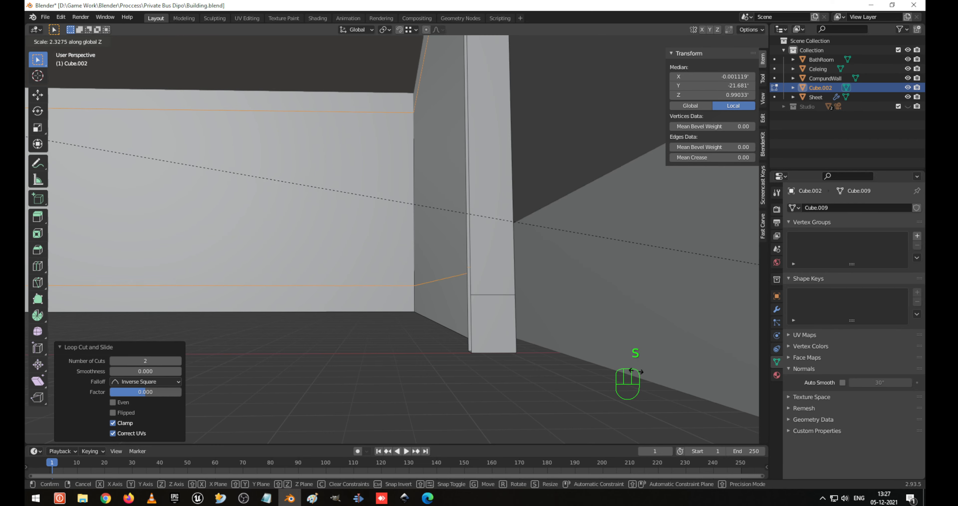
{"action": "left_click", "coordinate": [750, 388]}
Fill the open wall thickness of the right-hand front post with faces, starting from its two bottom vertices.
{"action": "middle_click_drag", "start_coordinate": [433, 285], "coordinate": [517, 300]}
{"action": "middle_click_drag", "start_coordinate": [716, 362], "coordinate": [637, 352], "text": "shift"}
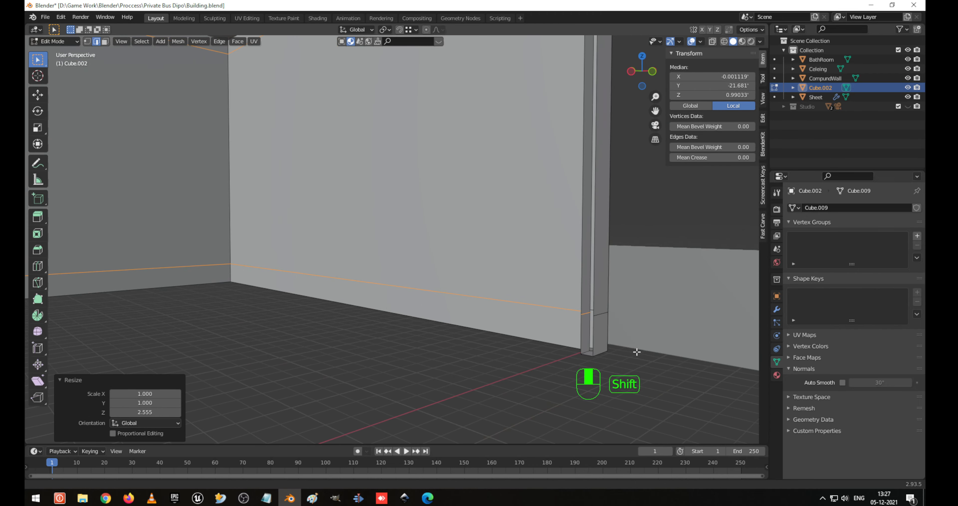
{"action": "key", "text": "1"}
{"action": "left_click", "coordinate": [578, 351]}
{"action": "left_click", "coordinate": [591, 358], "text": "shift"}
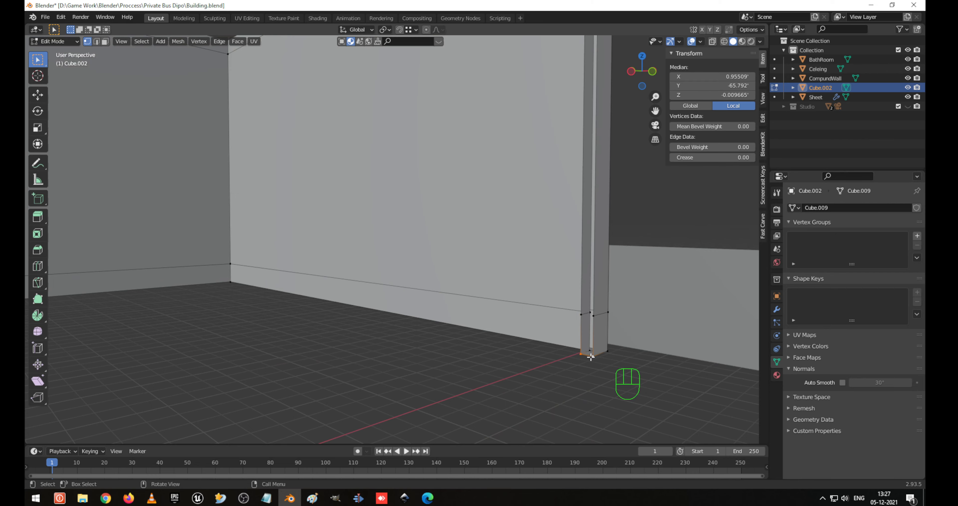
{"action": "key", "text": "f"}
{"action": "key", "text": "f"}
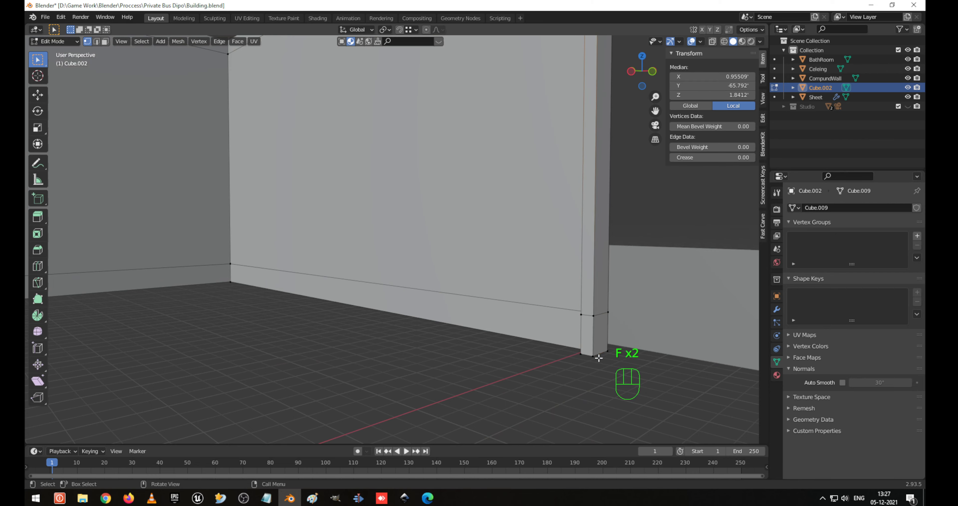
Fill the open wall thickness of the opposite front post with faces between its inner and outer edges.
{"action": "middle_click_drag", "start_coordinate": [599, 358], "coordinate": [428, 253]}
{"action": "key", "text": "f"}
{"action": "scroll", "coordinate": [574, 246], "scroll_direction": "down", "scroll_amount": 5}
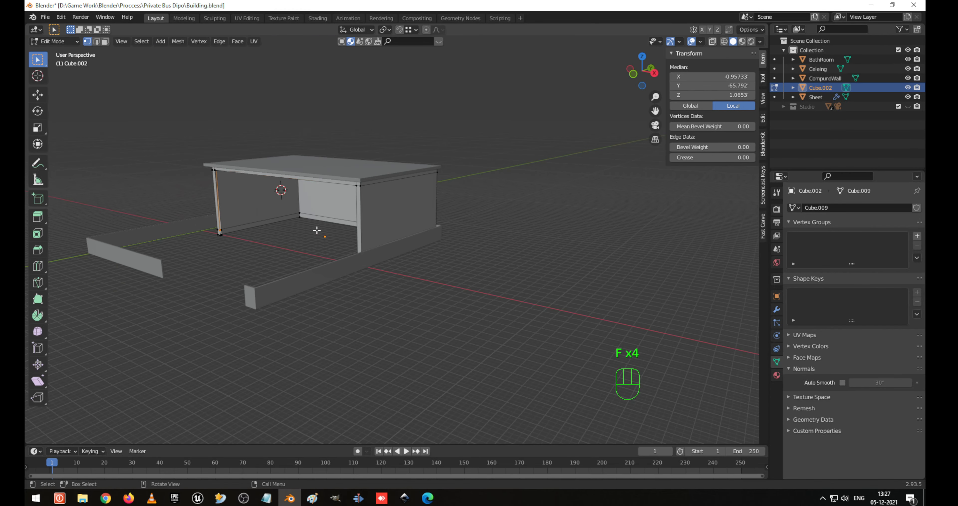
Examine the filled front posts and the inner walls around the main building's open front.
{"action": "scroll", "coordinate": [308, 228], "scroll_direction": "up", "scroll_amount": 3}
{"action": "middle_click_drag", "start_coordinate": [283, 199], "coordinate": [465, 187], "text": "shift"}
{"action": "scroll", "coordinate": [407, 203], "scroll_direction": "up", "scroll_amount": 3}
{"action": "middle_click_drag", "start_coordinate": [412, 167], "coordinate": [652, 250], "text": "shift"}
{"action": "scroll", "coordinate": [567, 250], "scroll_direction": "down", "scroll_amount": 4}
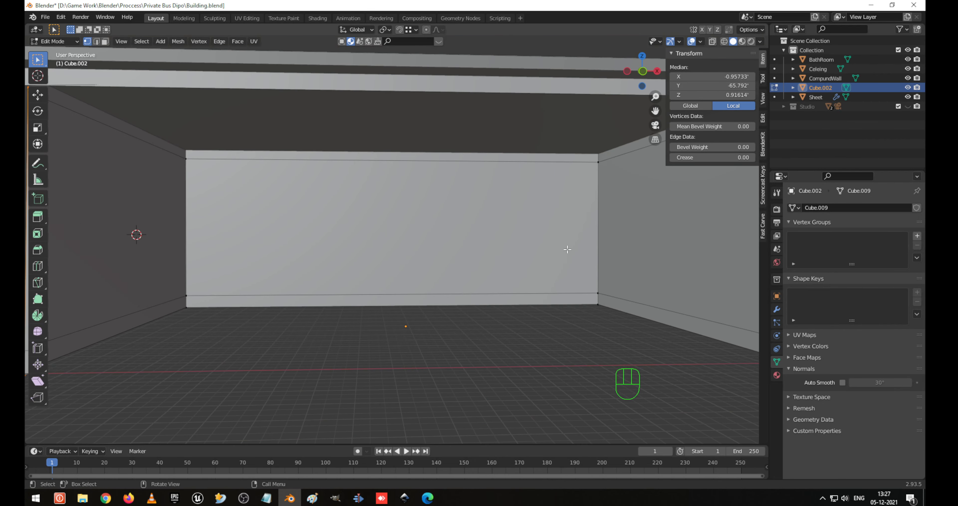
{"action": "mouse_move", "coordinate": [404, 197]}
{"action": "middle_mouse_down"}
{"action": "mouse_move", "coordinate": [431, 206]}
{"action": "mouse_move", "coordinate": [392, 214]}
{"action": "mouse_move", "coordinate": [408, 192]}
{"action": "middle_mouse_up"}
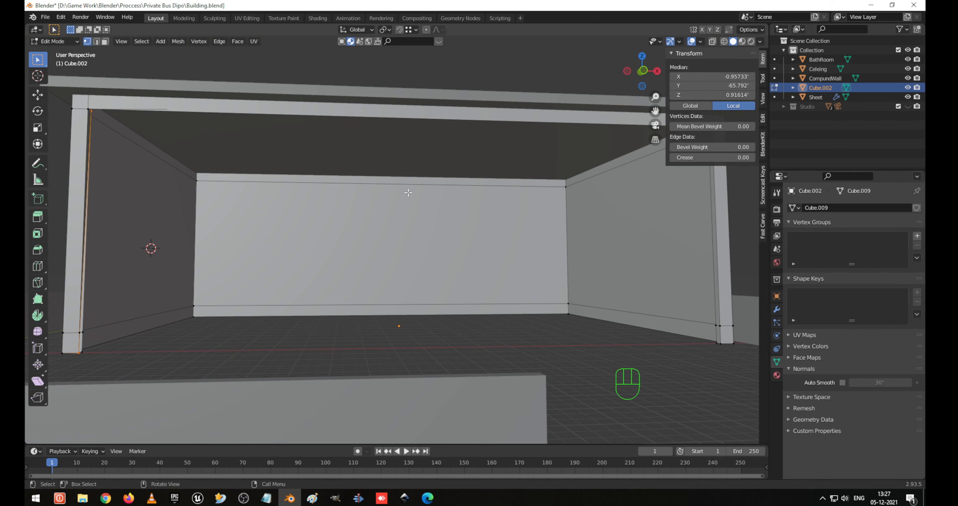
{"action": "scroll", "coordinate": [376, 130], "scroll_direction": "down", "scroll_amount": 1}
Leave mesh editing of the main building and save the file.
{"action": "key", "text": "Tab"}
{"action": "scroll", "coordinate": [441, 158], "scroll_direction": "down", "scroll_amount": 5}
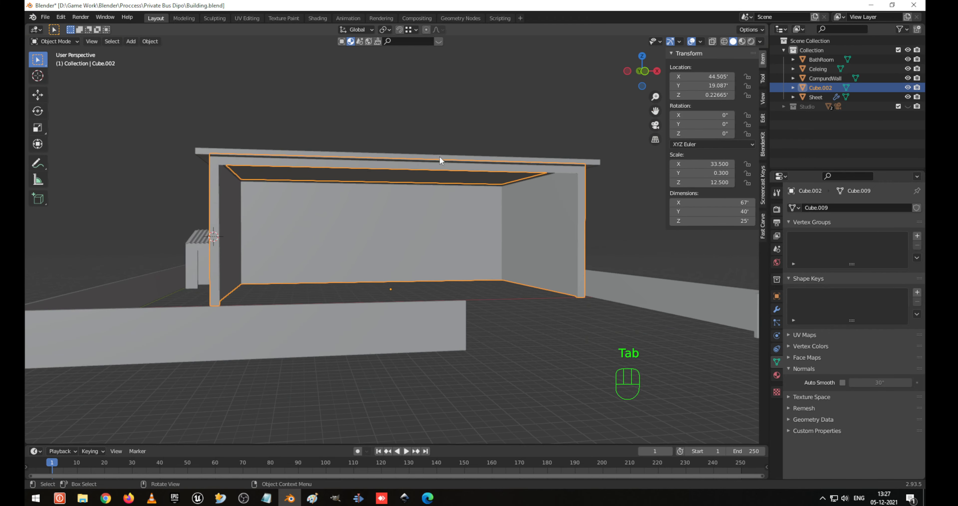
{"action": "key", "text": "ctrl+s"}
{"action": "middle_click_drag", "start_coordinate": [424, 200], "coordinate": [442, 212]}
{"action": "scroll", "coordinate": [432, 218], "scroll_direction": "up", "scroll_amount": 2}
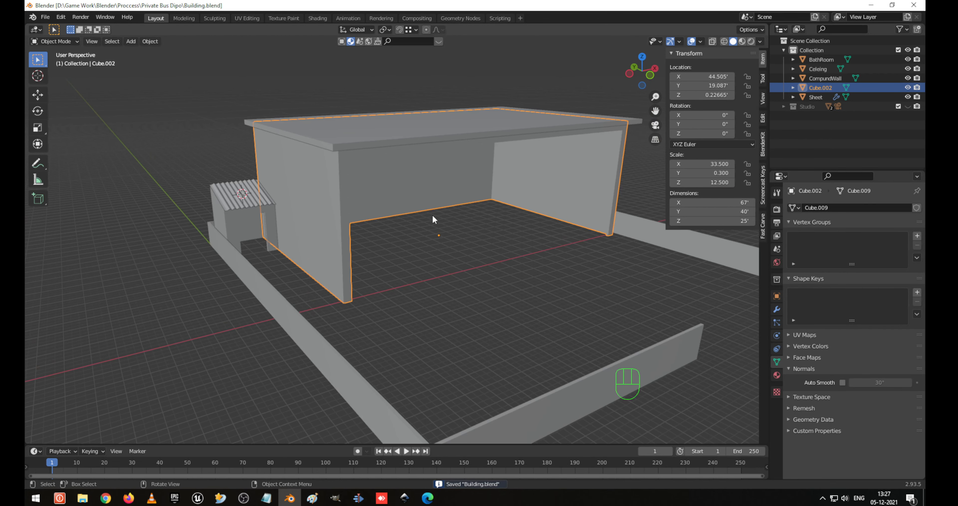
{"action": "key", "text": "ctrl+s"}
{"action": "middle_click_drag", "start_coordinate": [529, 195], "coordinate": [463, 205], "text": "shift"}
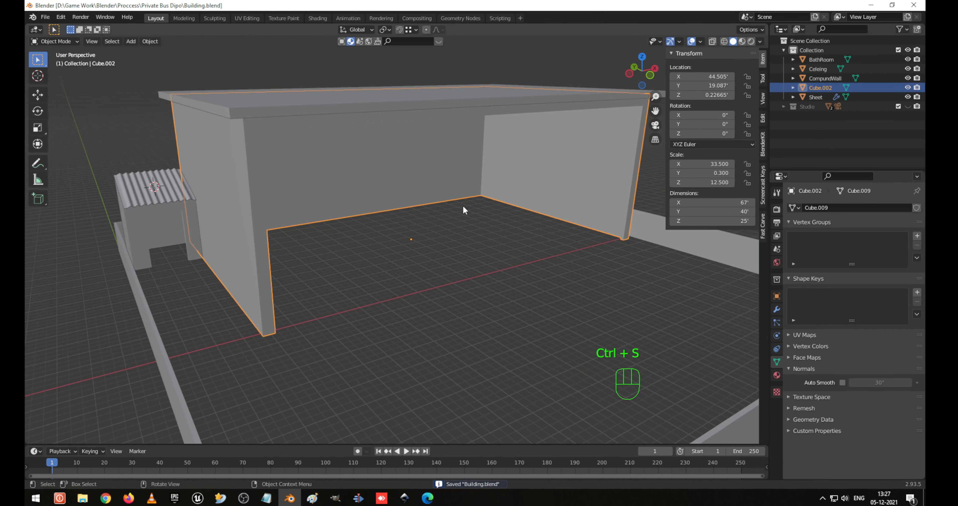
{"action": "scroll", "coordinate": [462, 206], "scroll_direction": "down", "scroll_amount": 2}
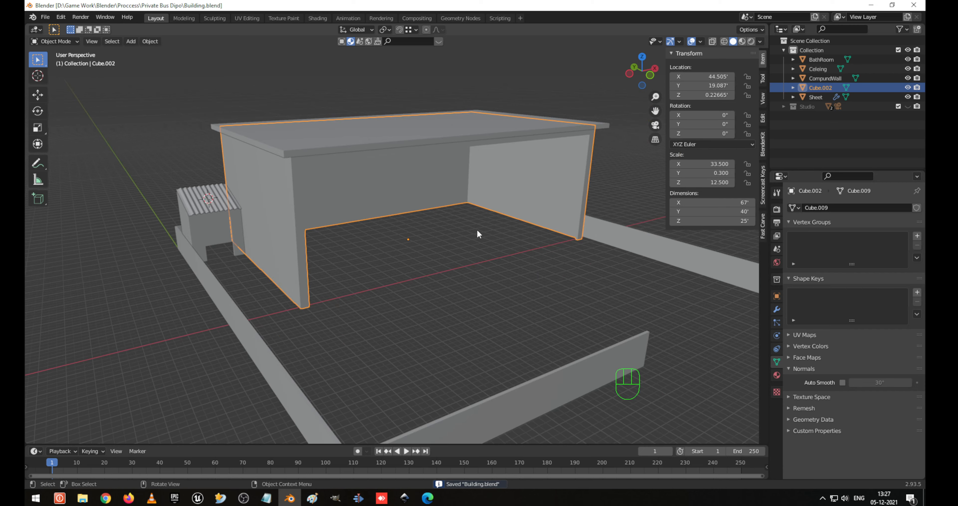
Search the BlenderKit material library for "wall".
{"action": "middle_click_drag", "start_coordinate": [510, 178], "coordinate": [363, 203]}
{"action": "scroll", "coordinate": [223, 227], "scroll_direction": "up", "scroll_amount": 2}
{"action": "middle_click_drag", "start_coordinate": [242, 177], "coordinate": [334, 225], "text": "shift"}
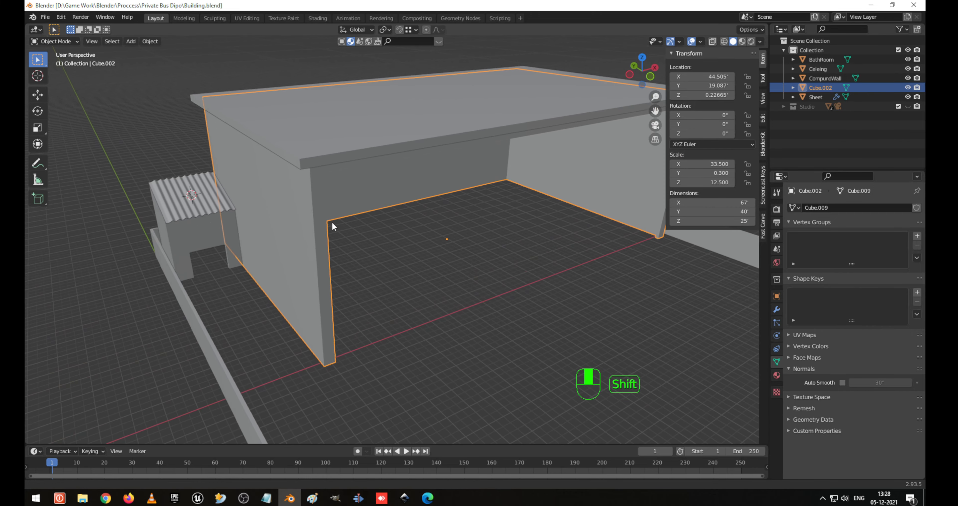
{"action": "scroll", "coordinate": [335, 223], "scroll_direction": "up", "scroll_amount": 1}
{"action": "middle_click_drag", "start_coordinate": [433, 230], "coordinate": [446, 215]}
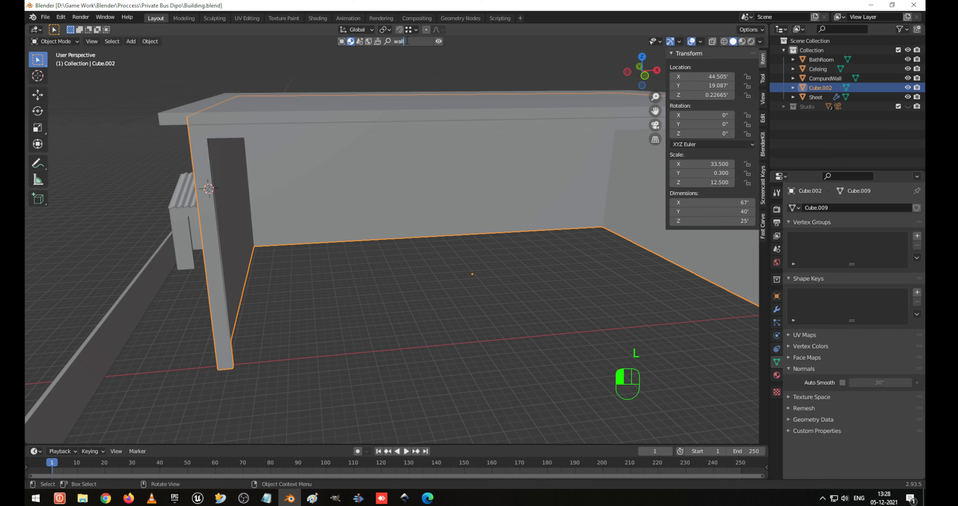
{"action": "key", "text": "Return"}
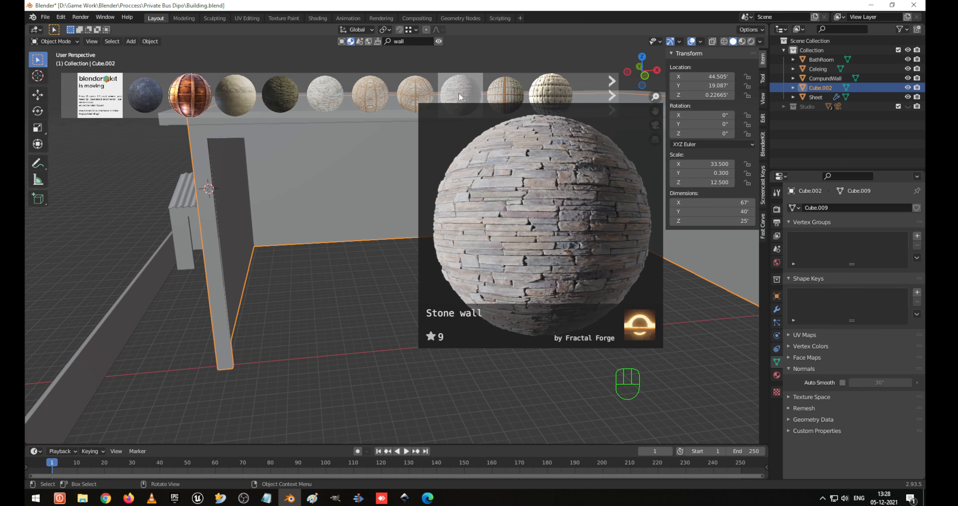
Browse the wall materials and apply Stucco wall to the main building's roof slab.
{"action": "left_click", "coordinate": [611, 96]}
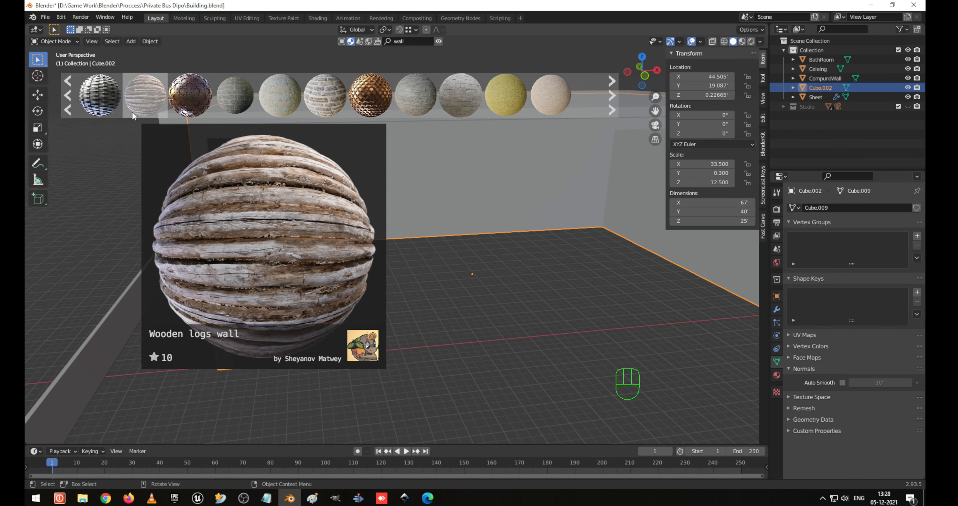
{"action": "left_click", "coordinate": [619, 90]}
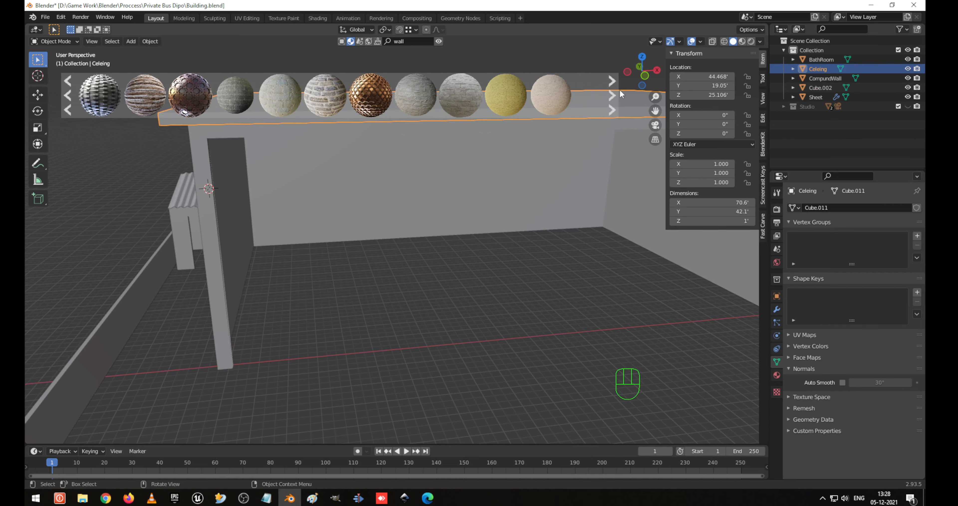
{"action": "left_click", "coordinate": [615, 93]}
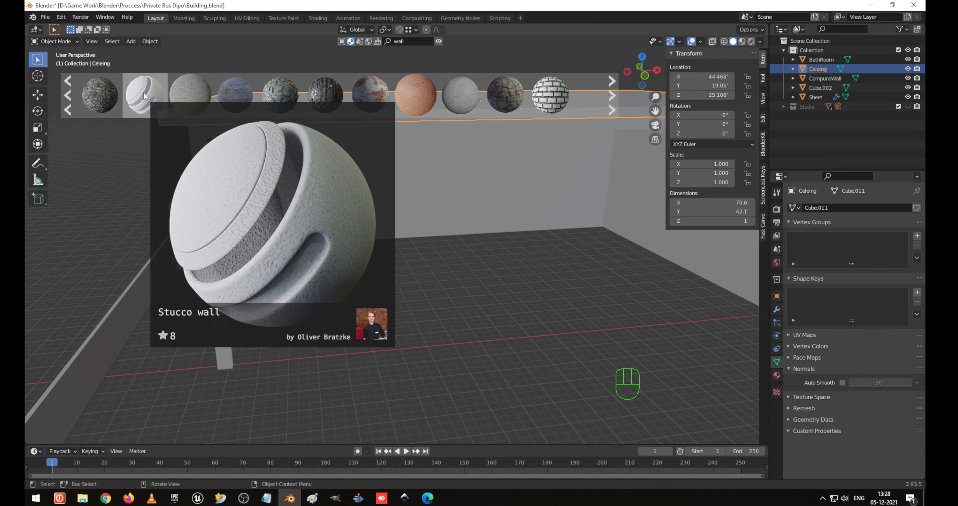
{"action": "left_click_drag", "start_coordinate": [143, 91], "coordinate": [288, 113]}
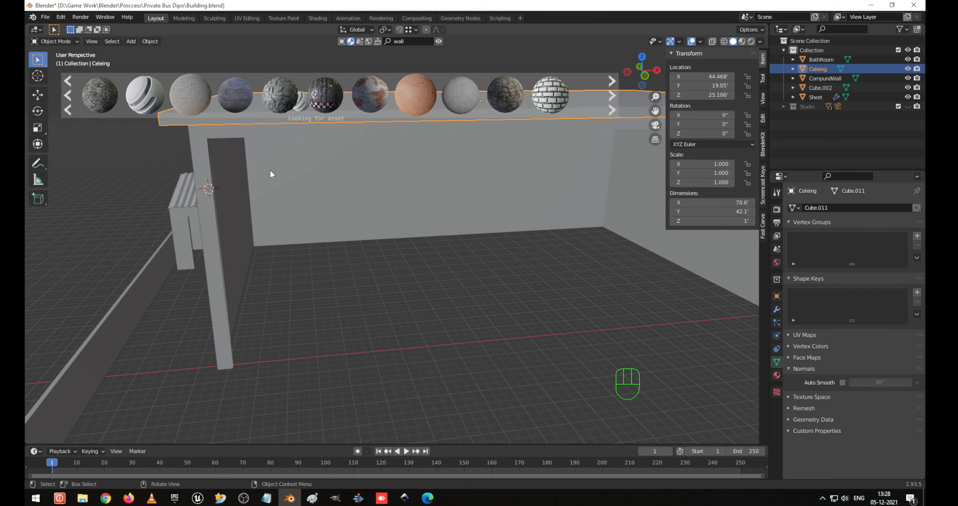
{"action": "middle_click_drag", "start_coordinate": [306, 195], "coordinate": [331, 218]}
{"action": "middle_click_drag", "start_coordinate": [385, 167], "coordinate": [395, 278], "text": "shift"}
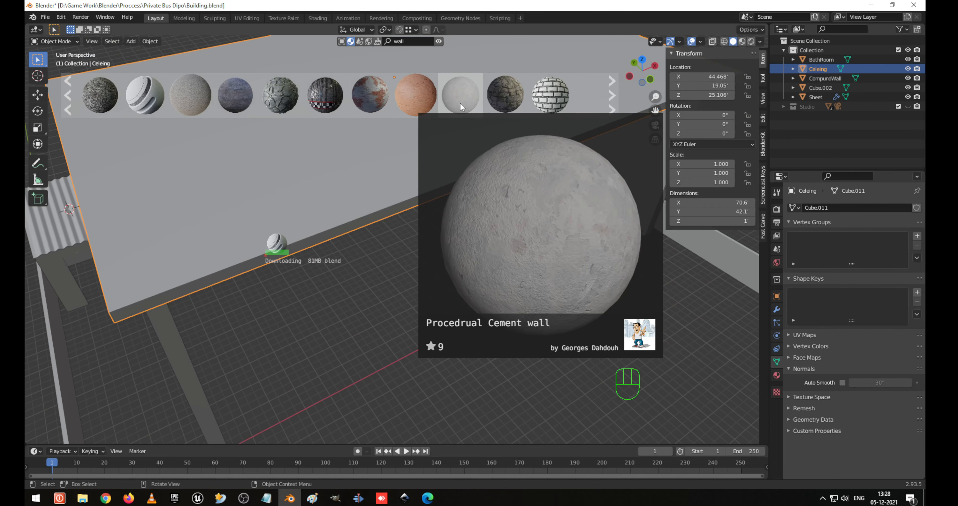
Look through further wall materials and switch the viewport shading to Material Preview.
{"action": "left_click", "coordinate": [615, 100]}
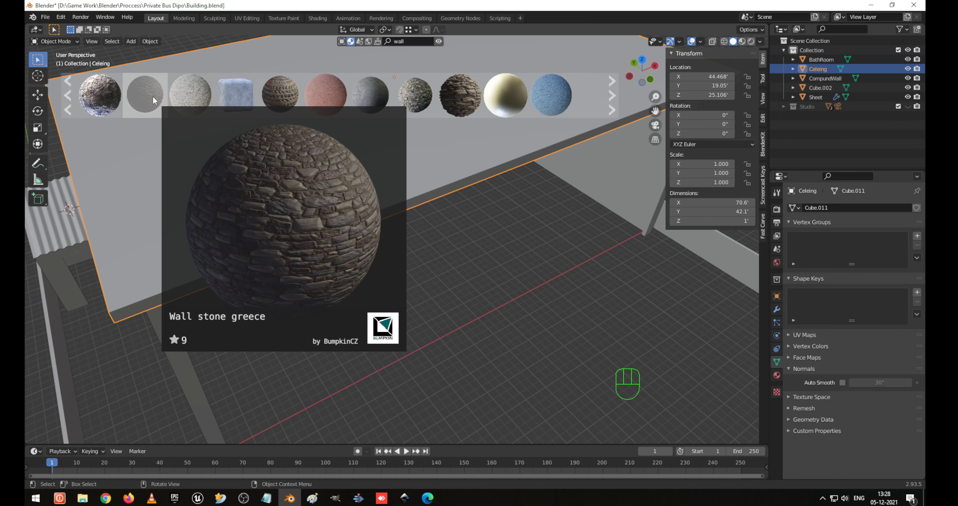
{"action": "left_click_drag", "start_coordinate": [107, 93], "coordinate": [265, 255]}
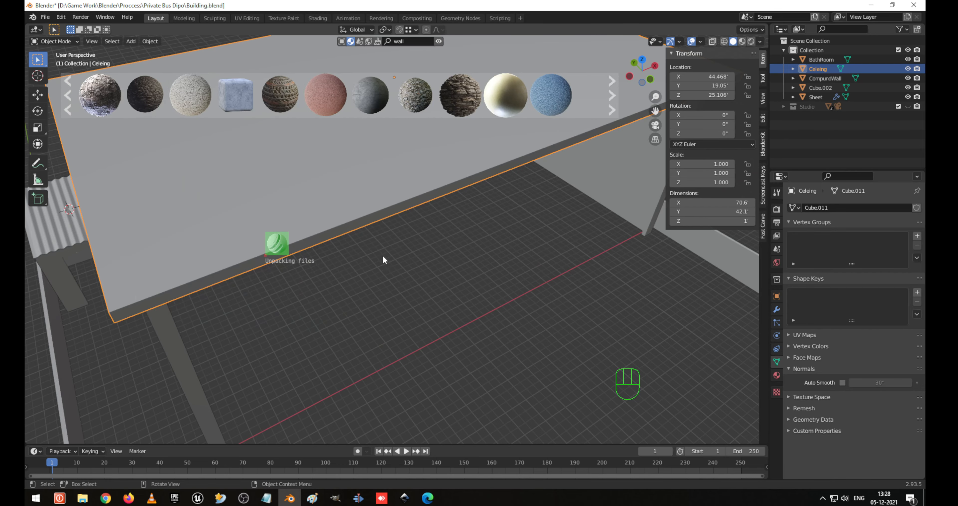
{"action": "mouse_move", "coordinate": [385, 259]}
{"action": "middle_mouse_down"}
{"action": "mouse_move", "coordinate": [396, 317]}
{"action": "mouse_move", "coordinate": [396, 295]}
{"action": "middle_mouse_up"}
{"action": "key", "text": "z"}
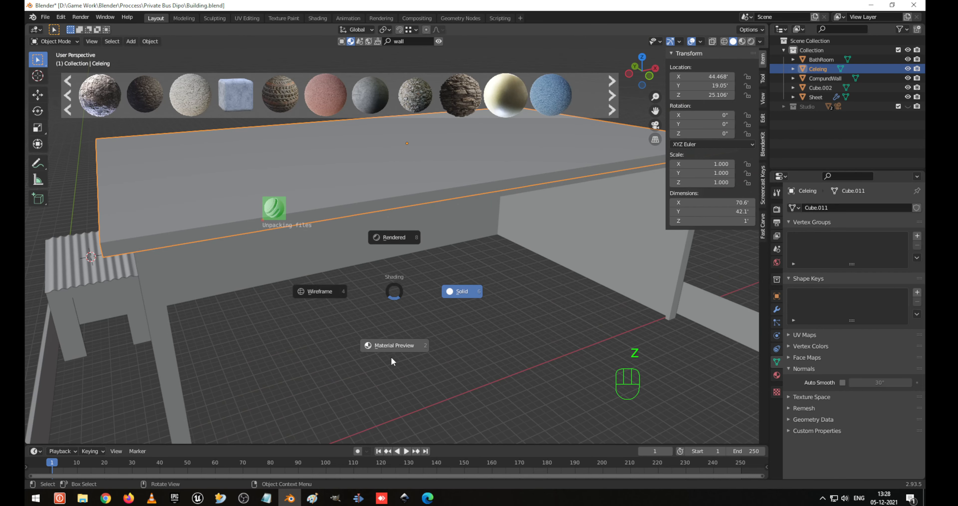
{"action": "left_click", "coordinate": [391, 359]}
{"action": "mouse_move", "coordinate": [376, 212]}
{"action": "middle_mouse_down"}
{"action": "mouse_move", "coordinate": [410, 198]}
{"action": "mouse_move", "coordinate": [375, 242]}
{"action": "mouse_move", "coordinate": [349, 251]}
{"action": "middle_mouse_up"}
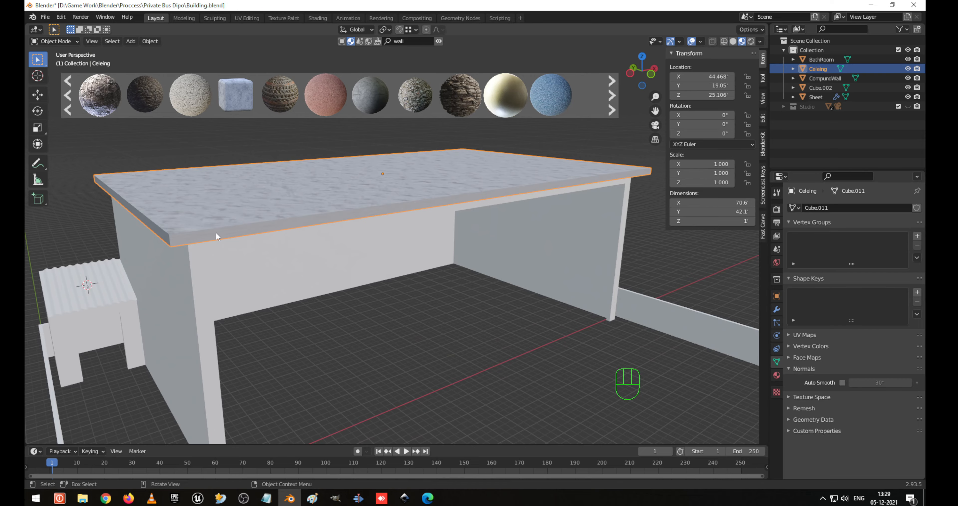
Unwrap the whole roof slab with Smart UV Project, using an island margin of 0.02.
{"action": "middle_click_drag", "start_coordinate": [216, 231], "coordinate": [254, 242]}
{"action": "key", "text": "Tab"}
{"action": "key", "text": "a"}
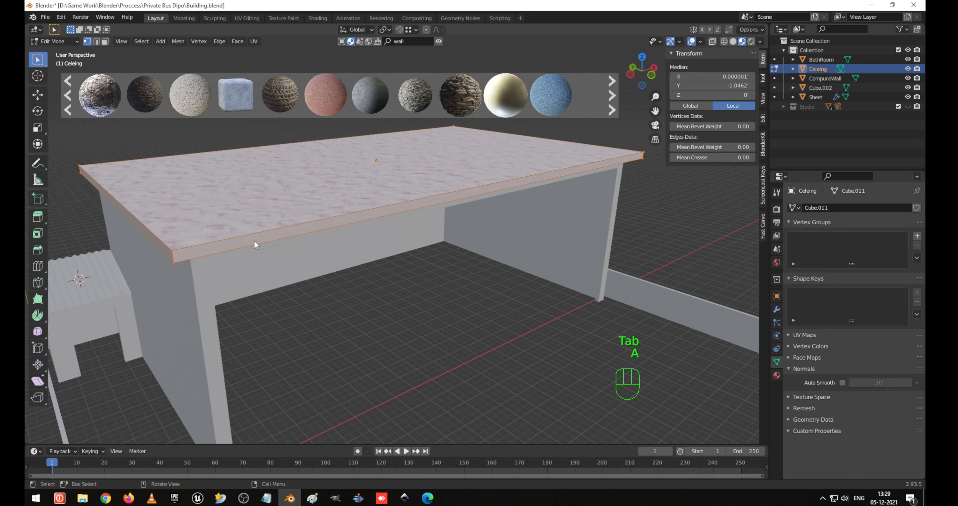
{"action": "key", "text": "u"}
{"action": "left_click", "coordinate": [255, 241]}
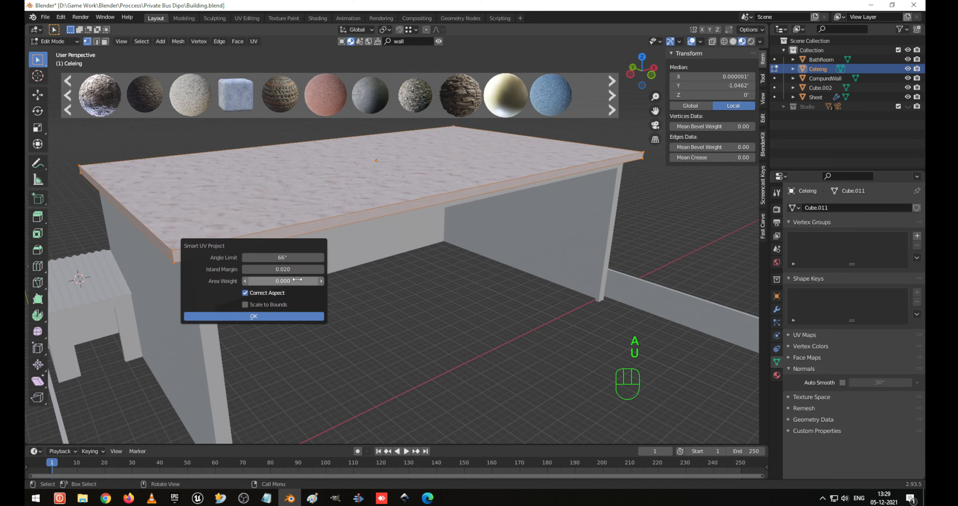
{"action": "left_click", "coordinate": [293, 269]}
{"action": "type", "text": "0.02"}
{"action": "left_click", "coordinate": [277, 317]}
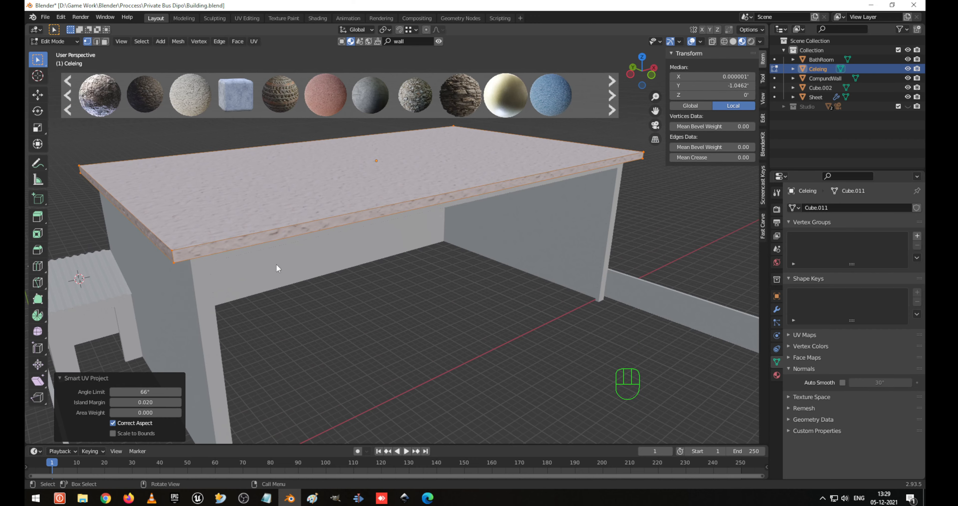
{"action": "key", "text": "Tab"}
Unwrap all faces of the main building's walls with Smart UV Project, keeping the 0.020 island margin.
{"action": "left_click", "coordinate": [281, 255]}
{"action": "middle_click_drag", "start_coordinate": [281, 255], "coordinate": [300, 243]}
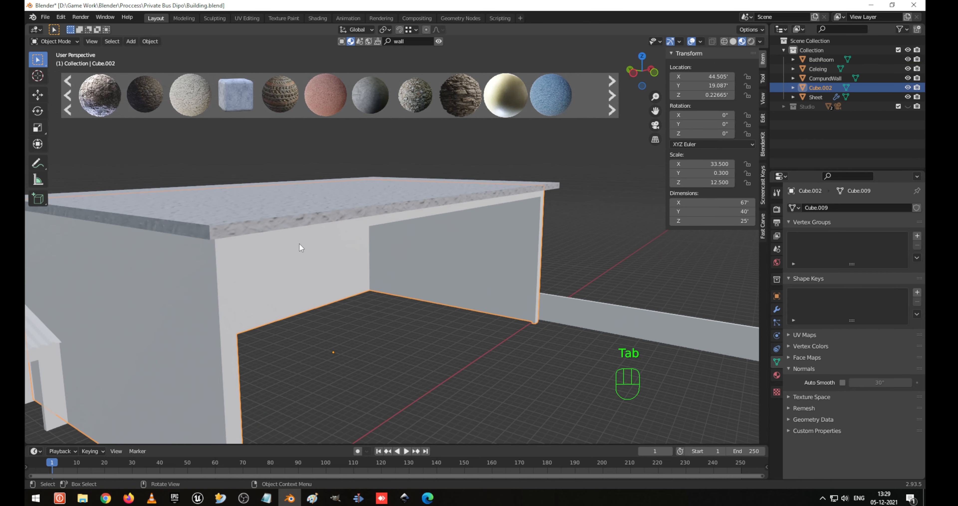
{"action": "key", "text": "Tab"}
{"action": "key", "text": "a"}
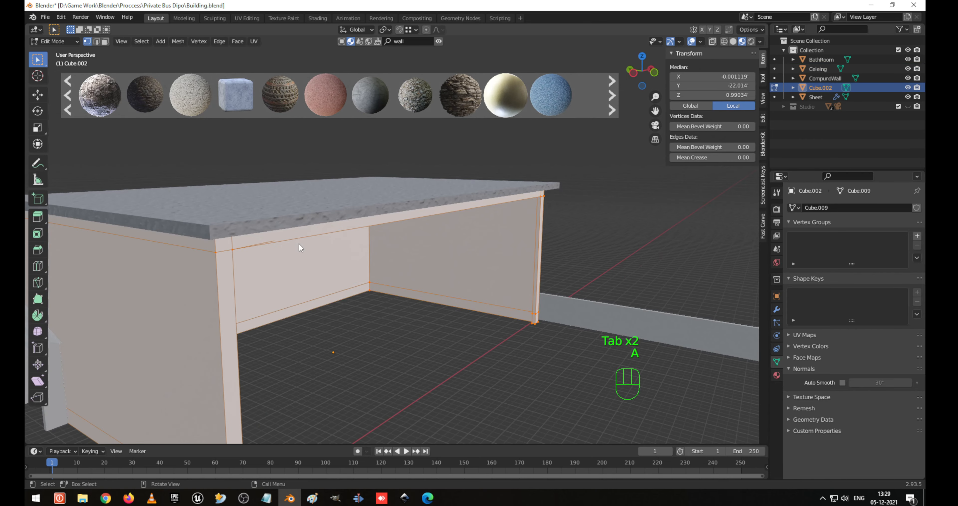
{"action": "key", "text": "u"}
{"action": "left_click", "coordinate": [298, 243]}
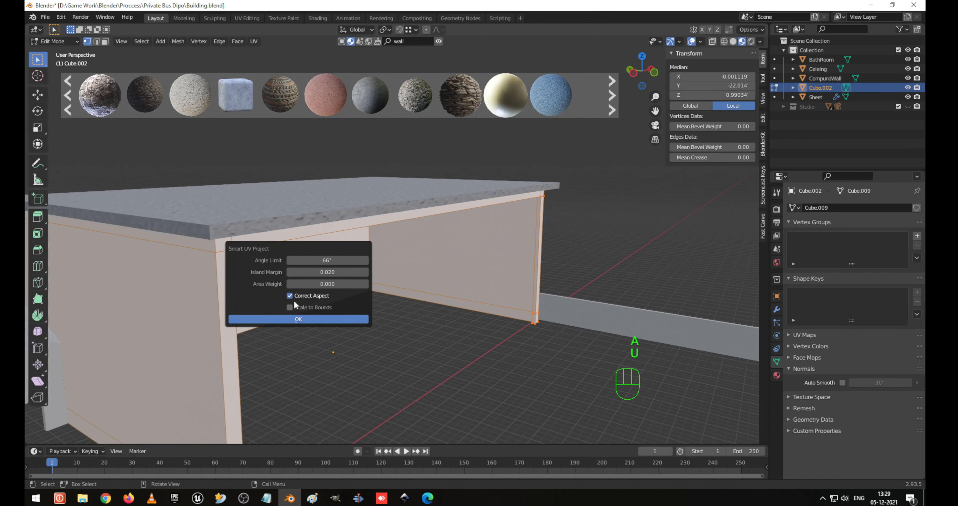
{"action": "left_click", "coordinate": [298, 319]}
{"action": "middle_click_drag", "start_coordinate": [298, 320], "coordinate": [125, 297]}
{"action": "key", "text": "alt+a"}
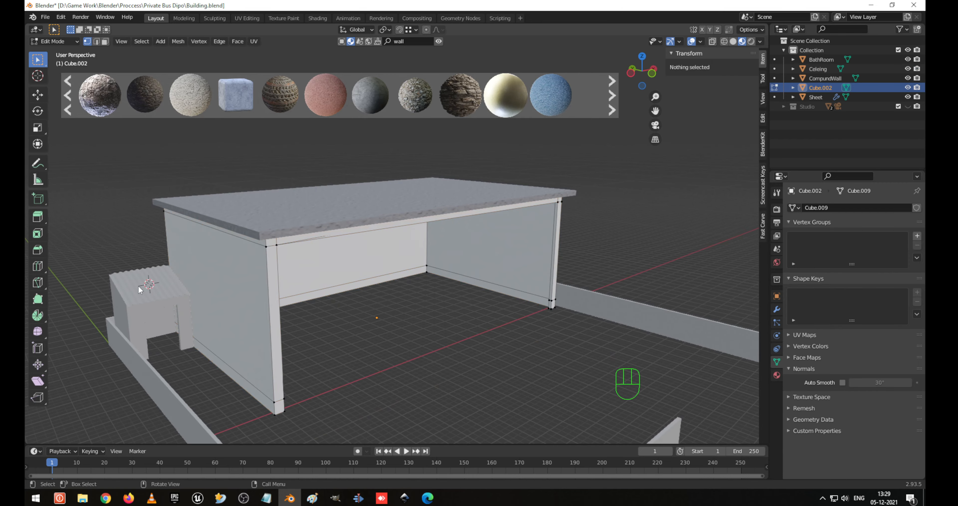
{"action": "key", "text": "Tab"}
{"action": "scroll", "coordinate": [291, 289], "scroll_direction": "up", "scroll_amount": 2}
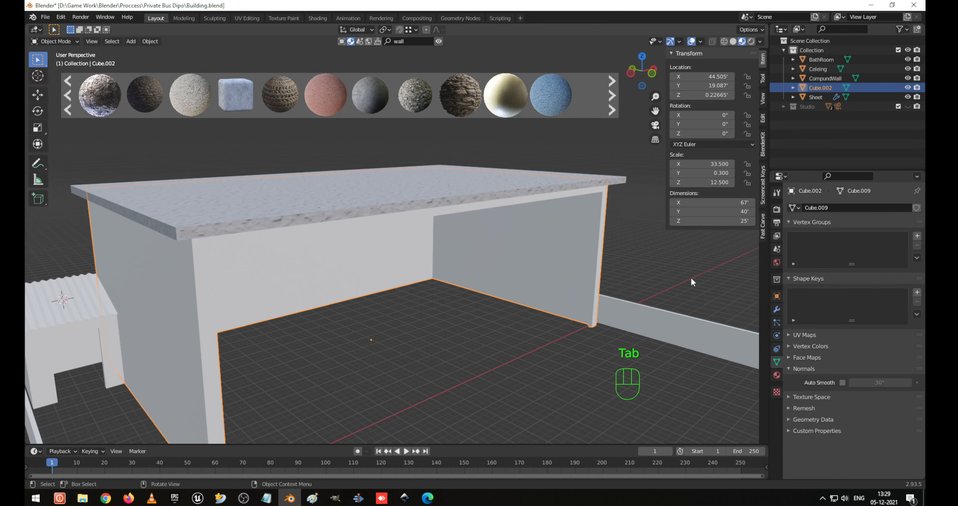
Assign the existing Stucco wall material to the main building's walls.
{"action": "left_click", "coordinate": [777, 373]}
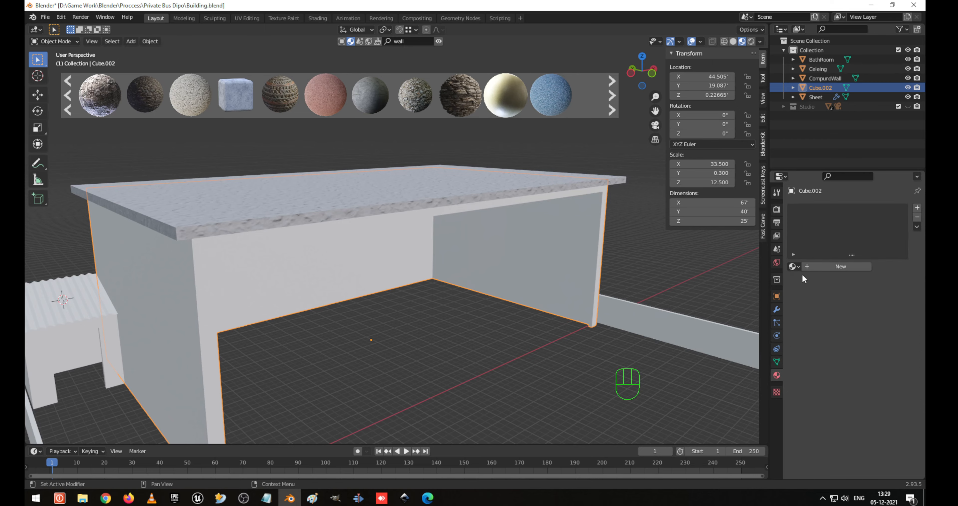
{"action": "left_click", "coordinate": [793, 266]}
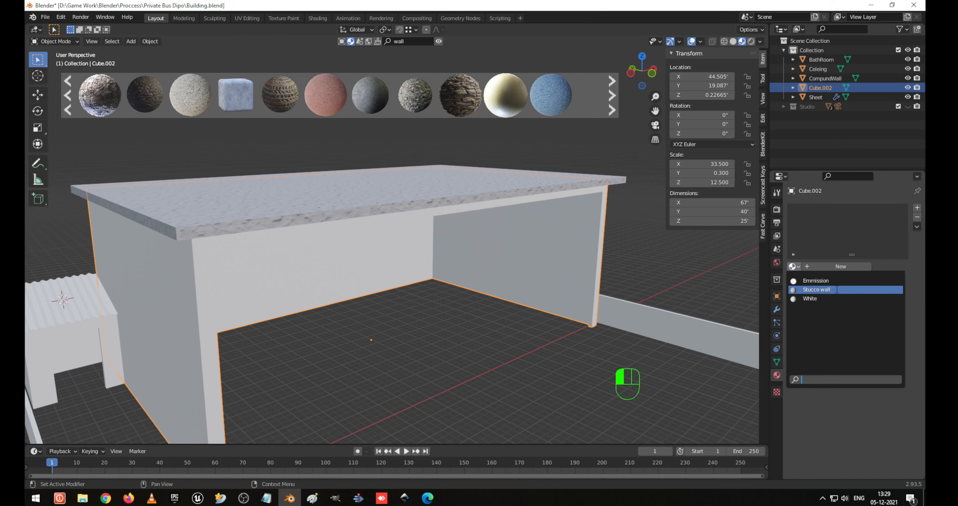
{"action": "left_click", "coordinate": [821, 290]}
{"action": "middle_click_drag", "start_coordinate": [573, 249], "coordinate": [543, 262]}
{"action": "scroll", "coordinate": [485, 224], "scroll_direction": "down", "scroll_amount": 5}
{"action": "middle_click_drag", "start_coordinate": [485, 224], "coordinate": [489, 255]}
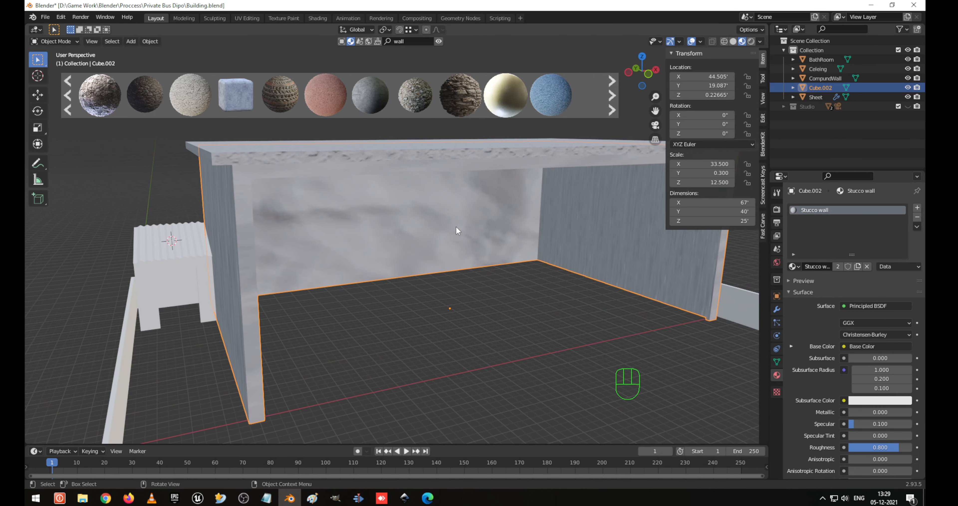
{"action": "middle_click_drag", "start_coordinate": [456, 227], "coordinate": [447, 233]}
Assign the existing Stucco wall material to the bathroom.
{"action": "left_click", "coordinate": [210, 275]}
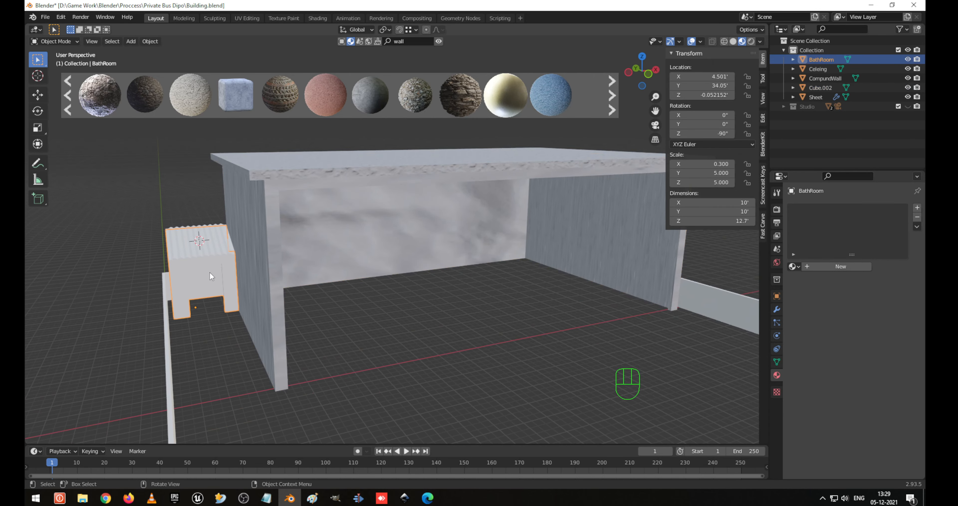
{"action": "left_click", "coordinate": [793, 266]}
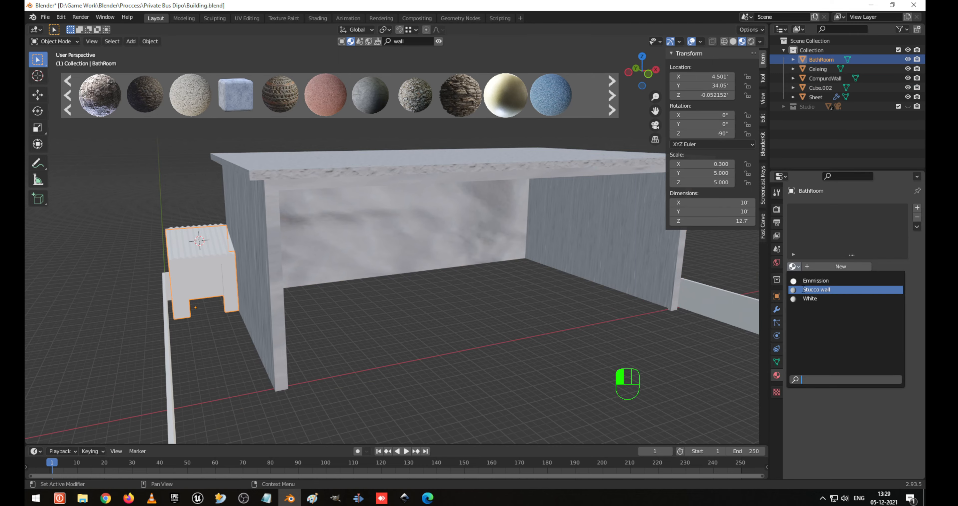
{"action": "left_click", "coordinate": [803, 291]}
{"action": "middle_click_drag", "start_coordinate": [380, 310], "coordinate": [260, 318]}
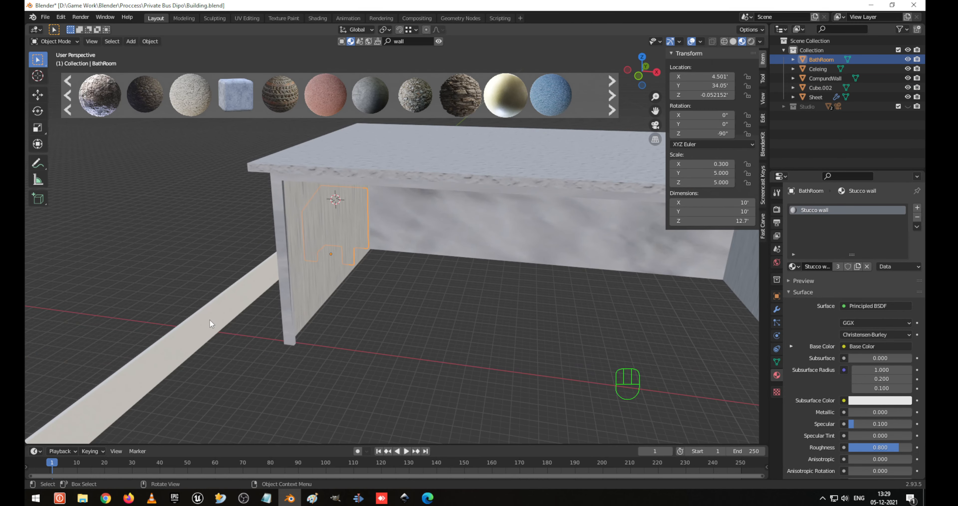
Assign the existing Stucco wall material to the compound wall.
{"action": "left_click", "coordinate": [194, 316]}
{"action": "left_click", "coordinate": [793, 266]}
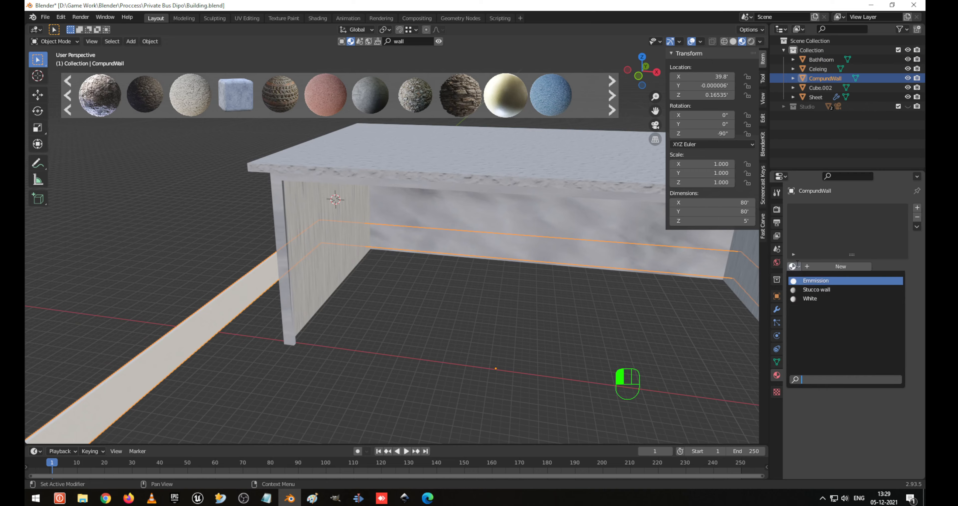
{"action": "left_click", "coordinate": [803, 290]}
{"action": "middle_click_drag", "start_coordinate": [299, 291], "coordinate": [527, 289]}
{"action": "scroll", "coordinate": [420, 338], "scroll_direction": "up", "scroll_amount": 3}
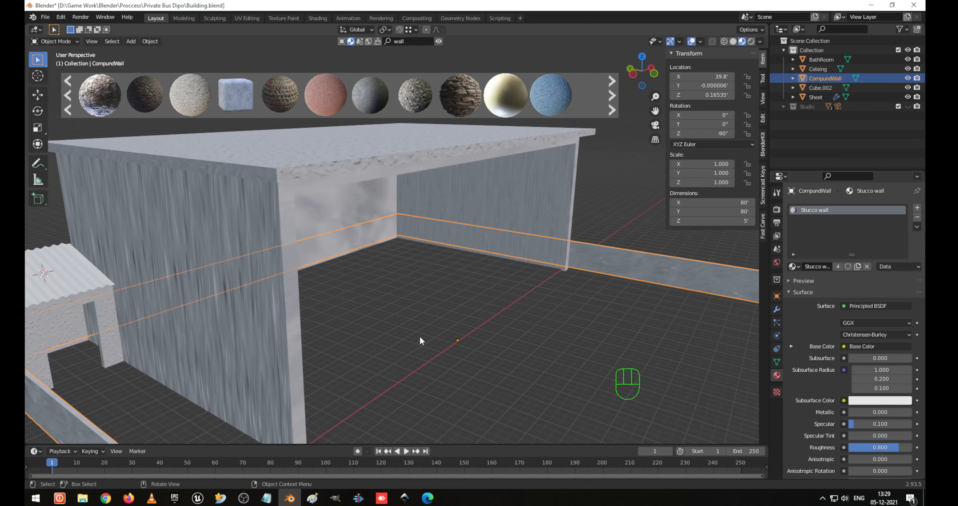
Unwrap all faces of the main building's walls with Smart UV Project at a 66° angle limit and 0.020 island margin.
{"action": "middle_click_drag", "start_coordinate": [421, 335], "coordinate": [483, 357], "text": "shift"}
{"action": "left_click", "coordinate": [262, 353]}
{"action": "middle_click_drag", "start_coordinate": [419, 349], "coordinate": [435, 340]}
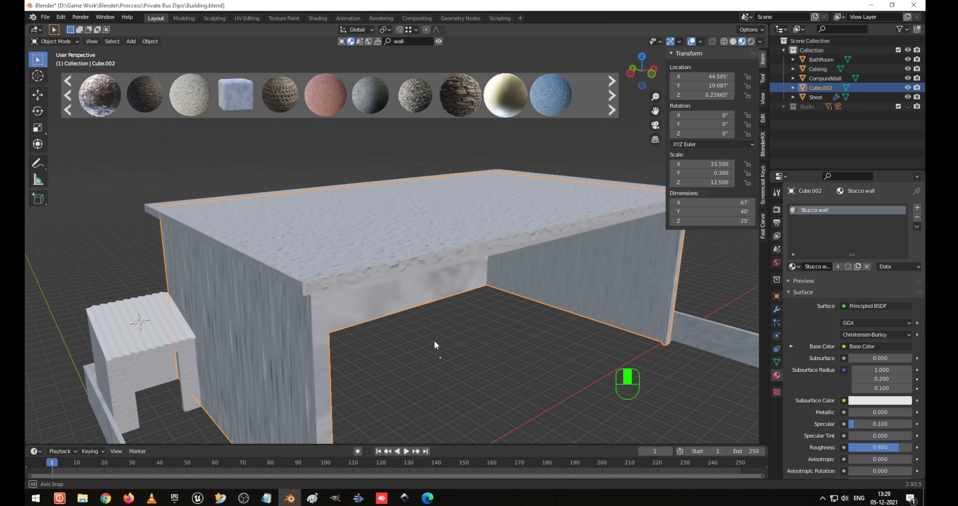
{"action": "key", "text": "Tab"}
{"action": "key", "text": "a"}
{"action": "key", "text": "u"}
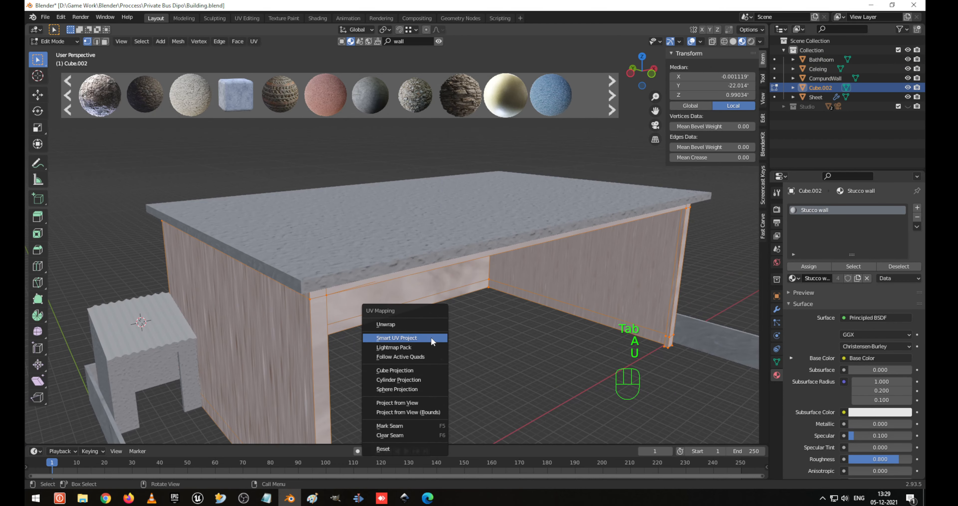
{"action": "left_click", "coordinate": [432, 337]}
{"action": "left_click", "coordinate": [464, 413]}
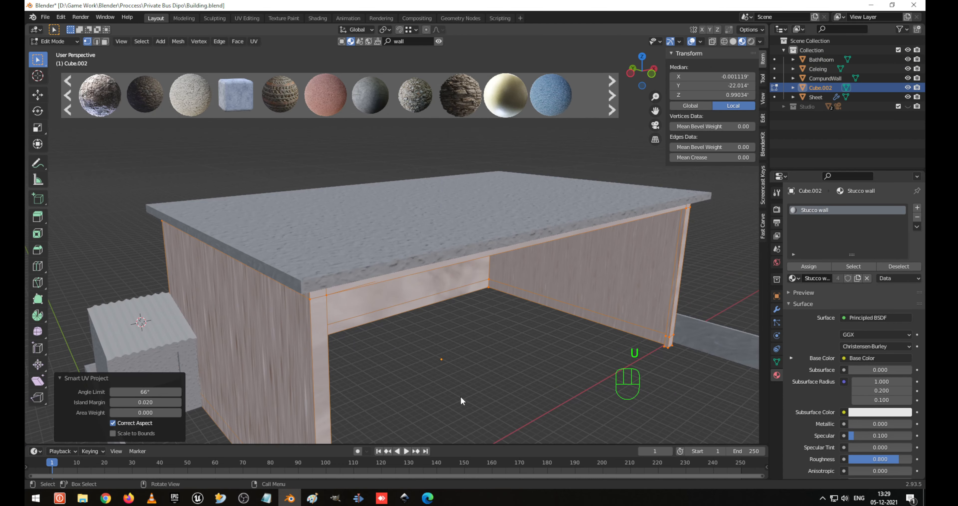
{"action": "middle_click_drag", "start_coordinate": [461, 396], "coordinate": [486, 296]}
{"action": "scroll", "coordinate": [639, 325], "scroll_direction": "down", "scroll_amount": 4}
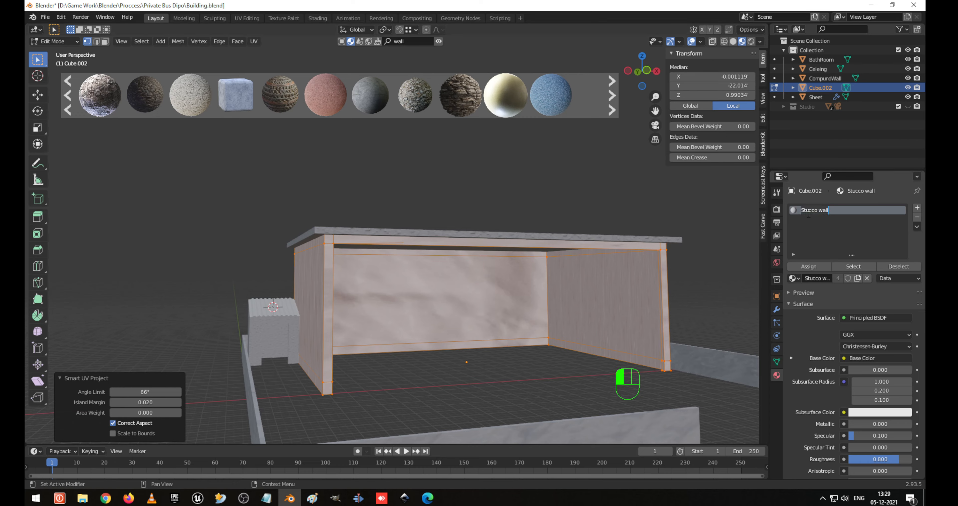
Hide the asset bar and switch to the Shading workspace to work on the walls' Stucco wall material nodes.
{"action": "left_click", "coordinate": [850, 222]}
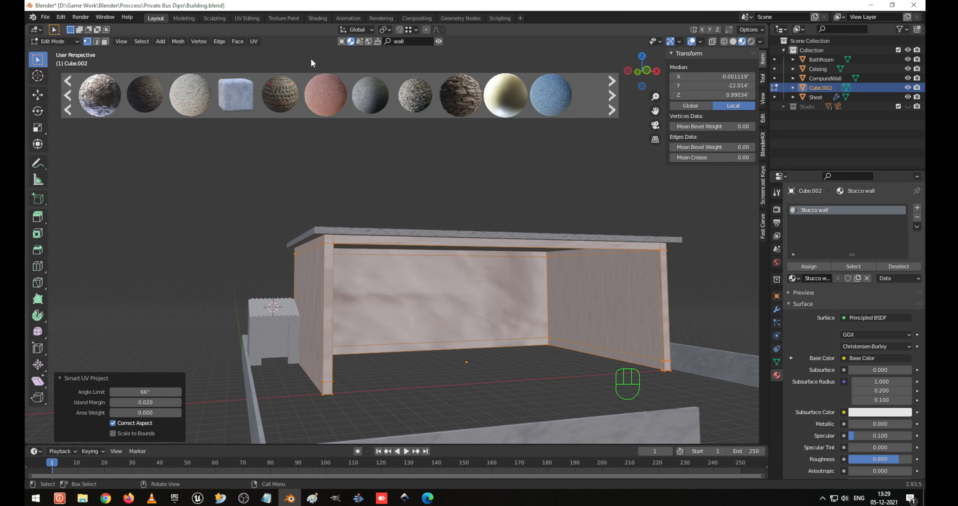
{"action": "left_click", "coordinate": [439, 41]}
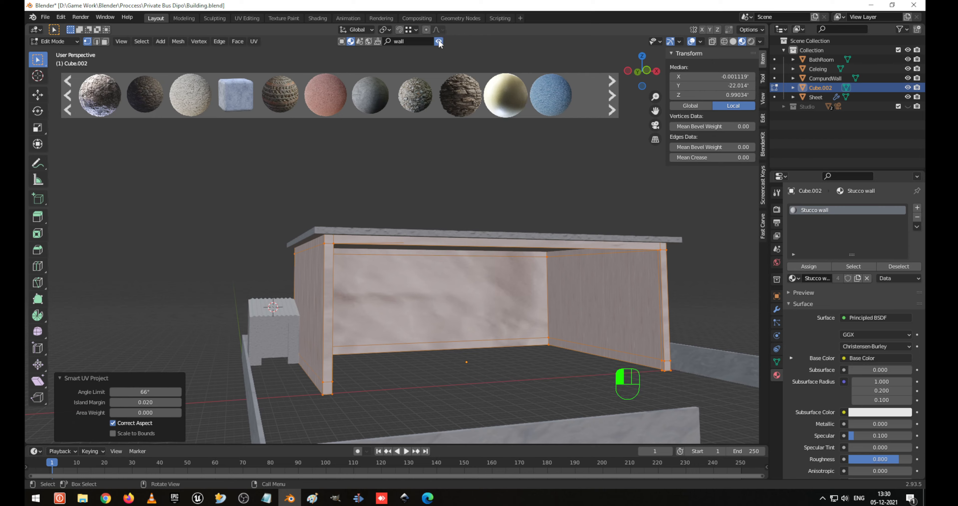
{"action": "left_click", "coordinate": [317, 18]}
{"action": "middle_click_drag", "start_coordinate": [494, 121], "coordinate": [471, 99]}
{"action": "scroll", "coordinate": [583, 86], "scroll_direction": "down", "scroll_amount": 3}
{"action": "scroll", "coordinate": [567, 96], "scroll_direction": "up", "scroll_amount": 6}
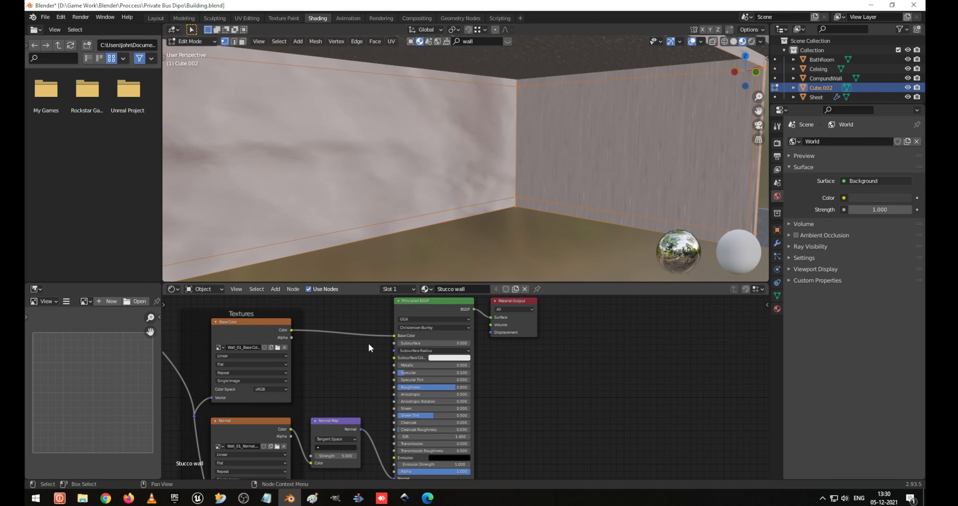
Set the Mapping node's scale to 1 on all three axes in the Stucco wall material.
{"action": "middle_click_drag", "start_coordinate": [359, 348], "coordinate": [556, 353]}
{"action": "scroll", "coordinate": [521, 344], "scroll_direction": "down", "scroll_amount": 3}
{"action": "scroll", "coordinate": [520, 345], "scroll_direction": "up", "scroll_amount": 8}
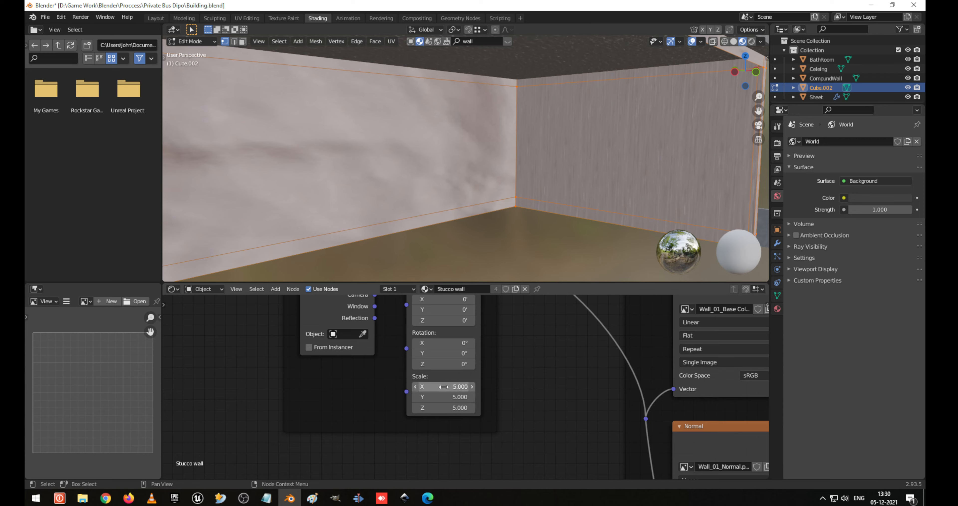
{"action": "left_click_drag", "start_coordinate": [444, 386], "coordinate": [445, 407]}
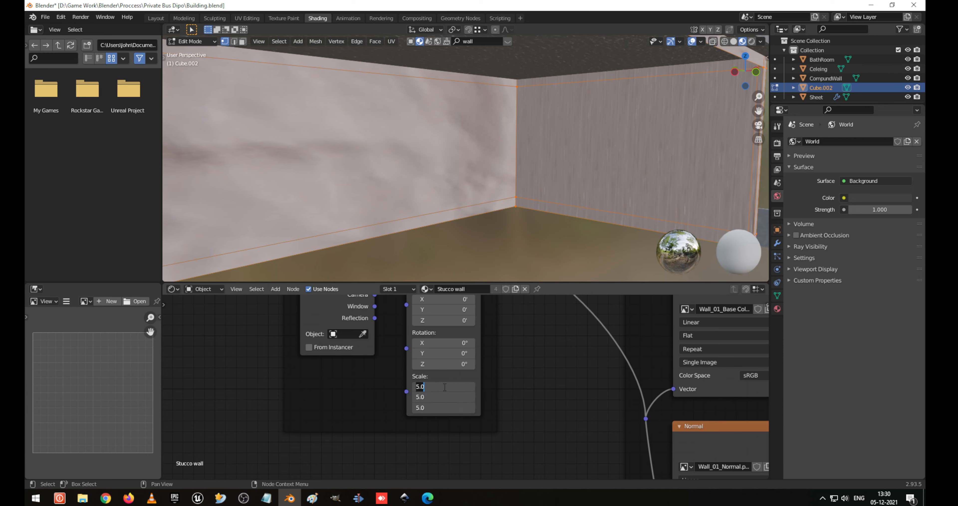
{"action": "type", "text": "1"}
{"action": "key", "text": "Return"}
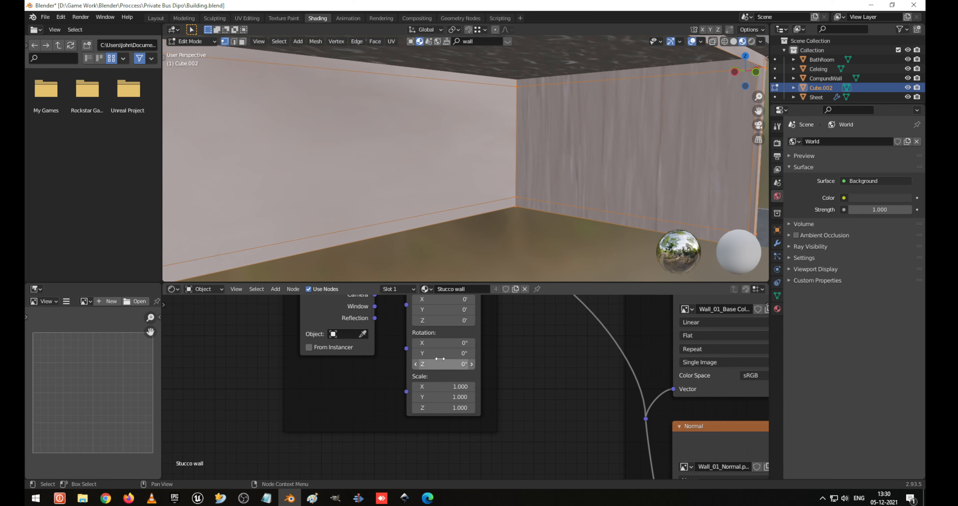
{"action": "scroll", "coordinate": [443, 387], "scroll_direction": "down", "scroll_amount": 3}
{"action": "scroll", "coordinate": [414, 341], "scroll_direction": "up", "scroll_amount": 2}
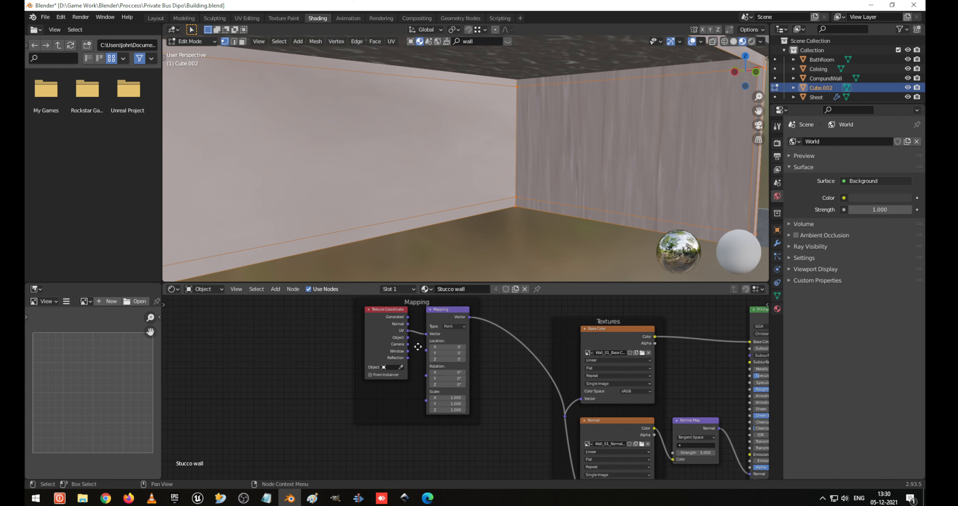
{"action": "middle_click_drag", "start_coordinate": [402, 353], "coordinate": [401, 364]}
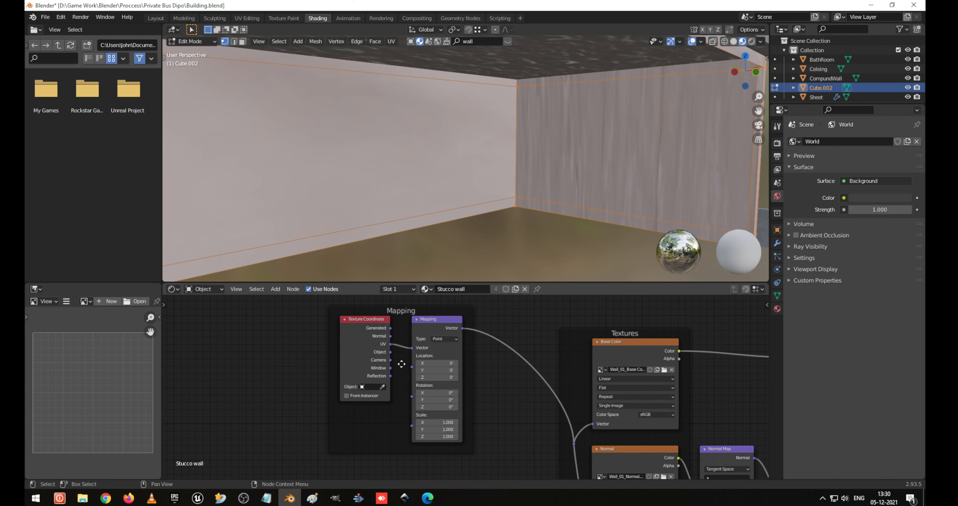
{"action": "scroll", "coordinate": [483, 387], "scroll_direction": "down", "scroll_amount": 1}
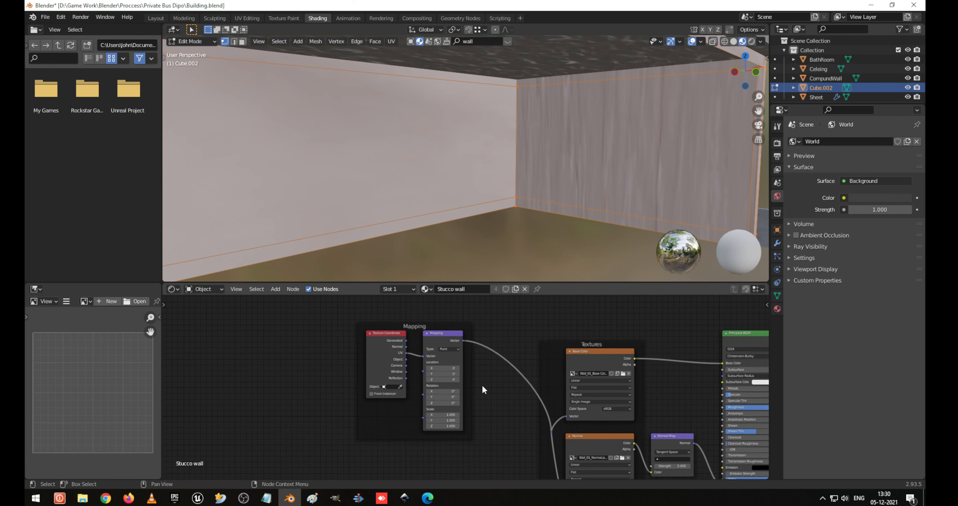
Raise the Mapping node's X, Y and Z scale together to 1.2.
{"action": "left_click", "coordinate": [444, 416]}
{"action": "left_click_drag", "start_coordinate": [444, 416], "coordinate": [451, 416], "text": "alt"}
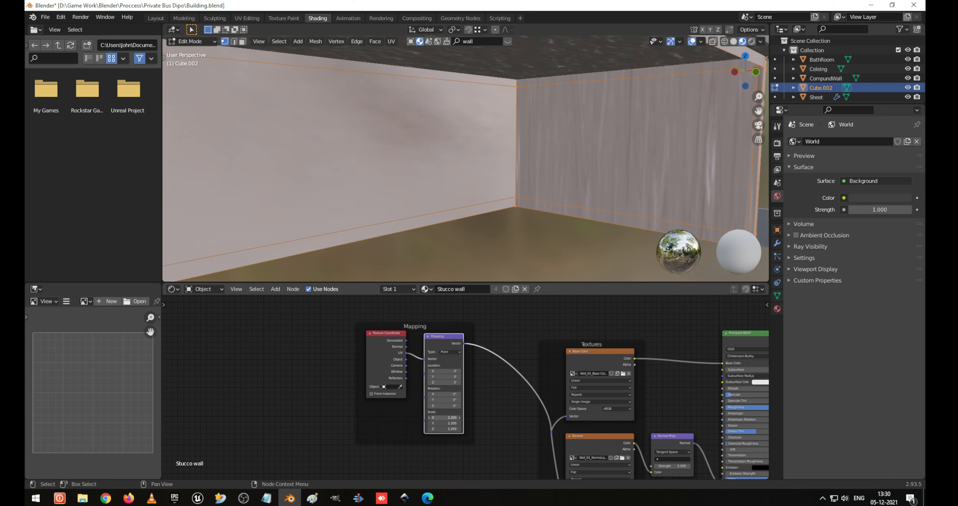
{"action": "left_click", "coordinate": [444, 417]}
Set the Mapping node's scale to 50 on all three axes.
{"action": "scroll", "coordinate": [455, 438], "scroll_direction": "up", "scroll_amount": 1}
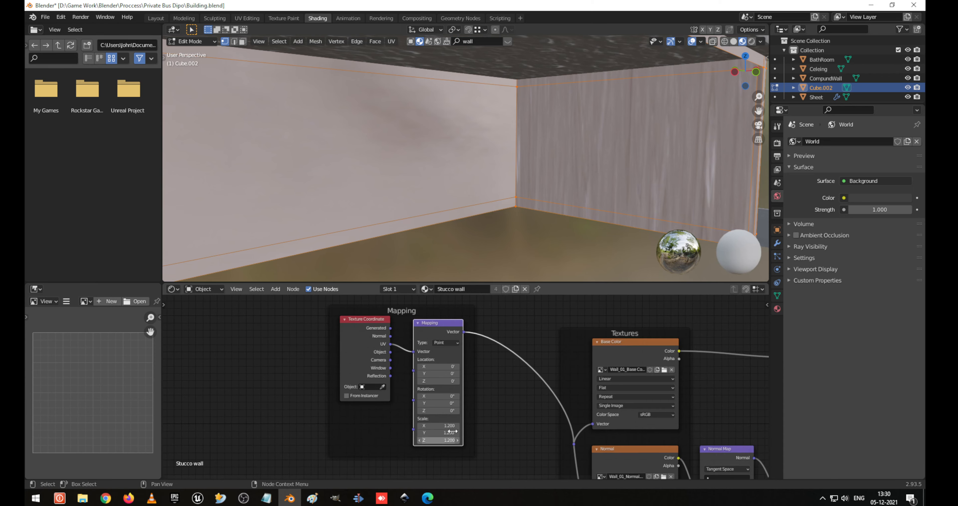
{"action": "mouse_move", "coordinate": [455, 414]}
{"action": "middle_mouse_down"}
{"action": "mouse_move", "coordinate": [413, 315]}
{"action": "mouse_move", "coordinate": [438, 405]}
{"action": "middle_mouse_up"}
{"action": "scroll", "coordinate": [406, 351], "scroll_direction": "up", "scroll_amount": 1}
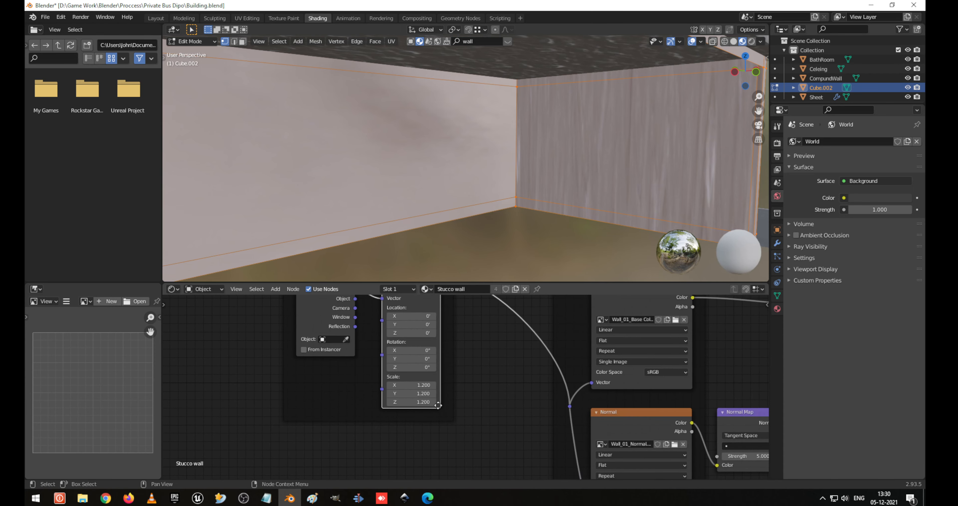
{"action": "left_click", "coordinate": [418, 385]}
{"action": "key", "text": "Return"}
Examine how the stucco texture sits on the main building's back and side walls from several distances.
{"action": "middle_click_drag", "start_coordinate": [521, 200], "coordinate": [605, 123]}
{"action": "scroll", "coordinate": [526, 131], "scroll_direction": "down", "scroll_amount": 6}
{"action": "middle_click_drag", "start_coordinate": [439, 135], "coordinate": [406, 155]}
{"action": "scroll", "coordinate": [421, 162], "scroll_direction": "up", "scroll_amount": 4}
{"action": "scroll", "coordinate": [421, 163], "scroll_direction": "down", "scroll_amount": 4}
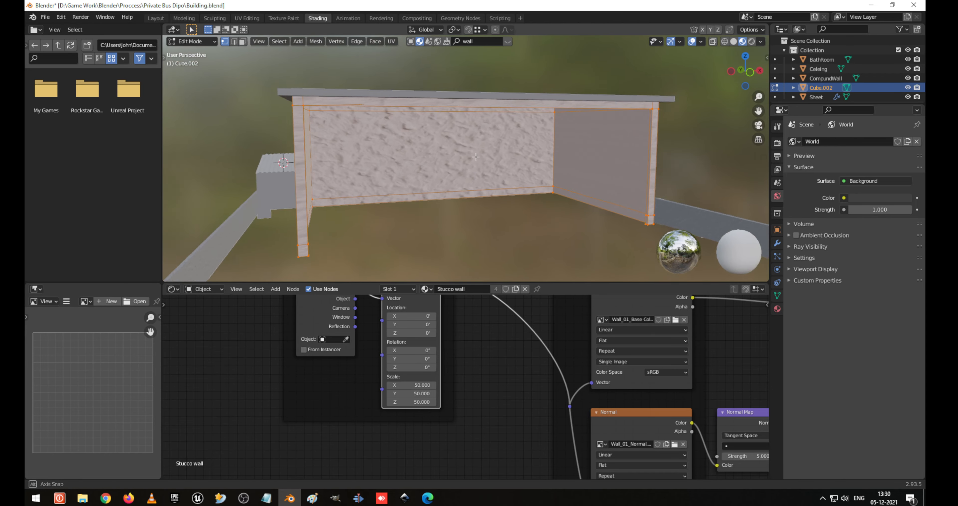
{"action": "middle_click_drag", "start_coordinate": [483, 157], "coordinate": [463, 158]}
{"action": "left_click", "coordinate": [464, 158]}
{"action": "scroll", "coordinate": [467, 160], "scroll_direction": "up", "scroll_amount": 1}
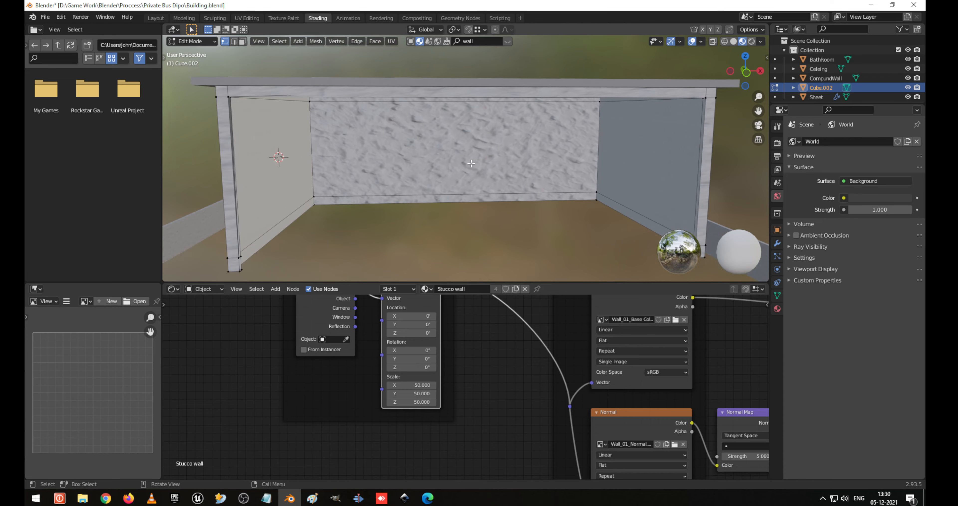
{"action": "scroll", "coordinate": [473, 163], "scroll_direction": "up", "scroll_amount": 1}
{"action": "middle_click_drag", "start_coordinate": [472, 163], "coordinate": [479, 166]}
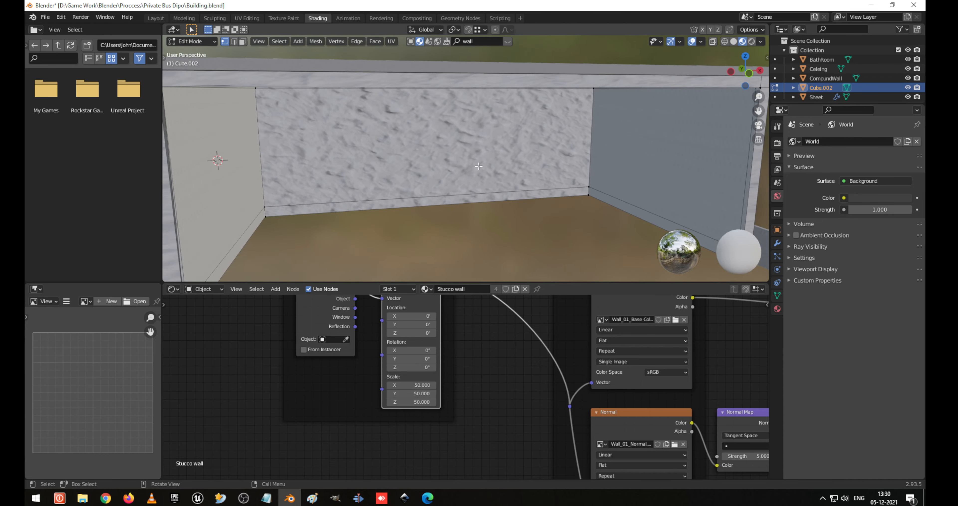
{"action": "scroll", "coordinate": [479, 167], "scroll_direction": "down", "scroll_amount": 4}
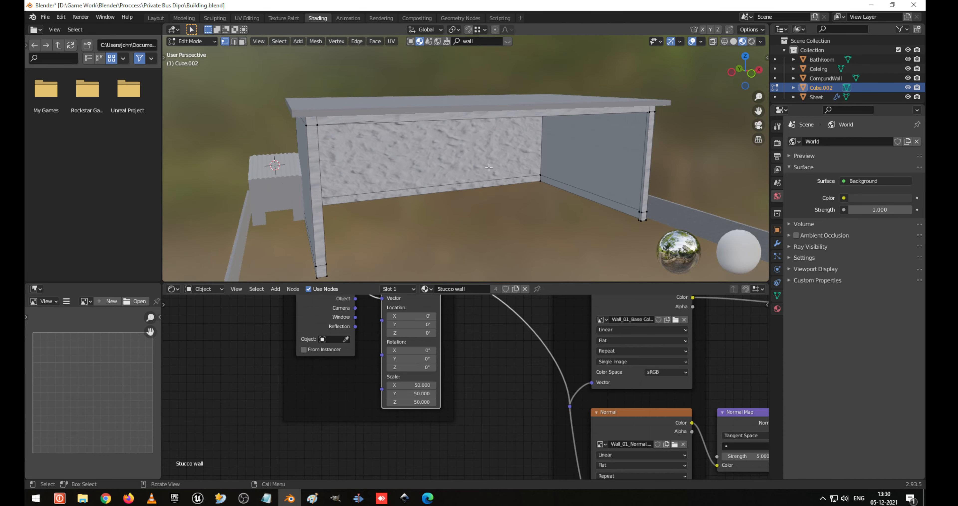
Recalculate the normals of all the main building's wall faces, with the Inside option off.
{"action": "key", "text": "a"}
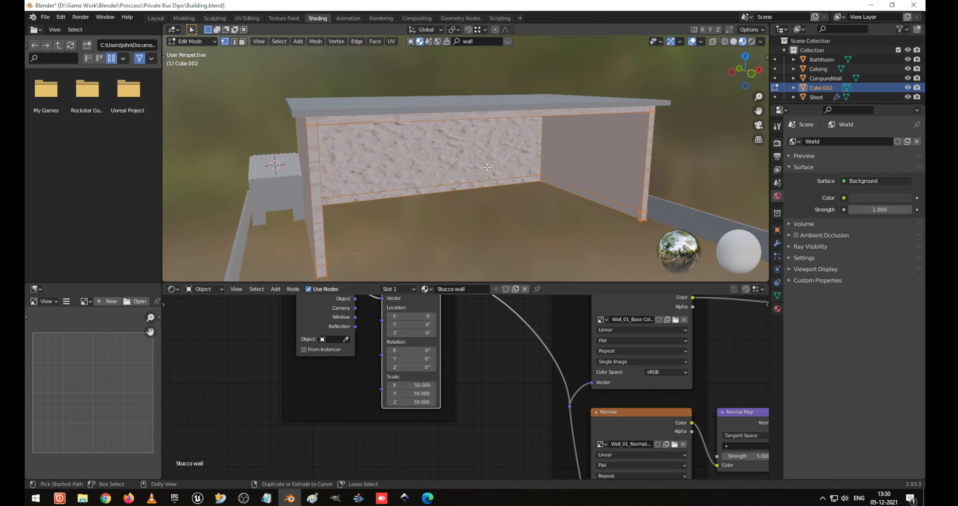
{"action": "key", "text": "ctrl+shift+n"}
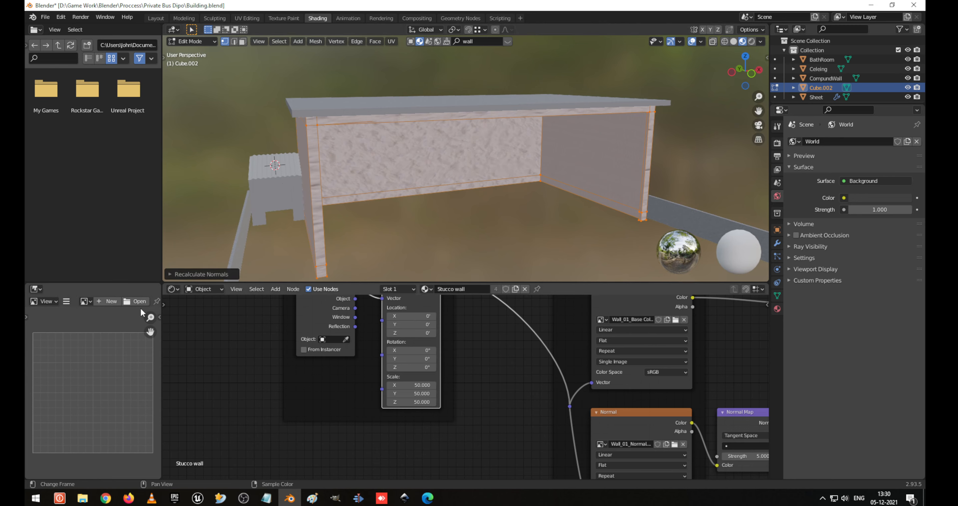
{"action": "left_click", "coordinate": [176, 273]}
{"action": "left_click", "coordinate": [223, 271]}
{"action": "left_click", "coordinate": [223, 271]}
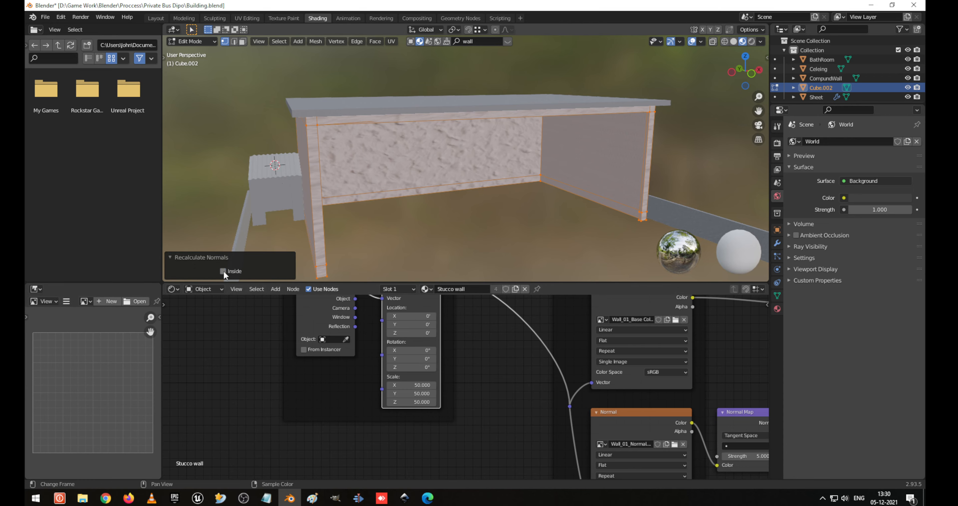
Redo the Smart UV Project unwrap on all the building's wall faces, keeping the 66° angle limit and 0.020 island margin.
{"action": "middle_click_drag", "start_coordinate": [504, 156], "coordinate": [531, 149]}
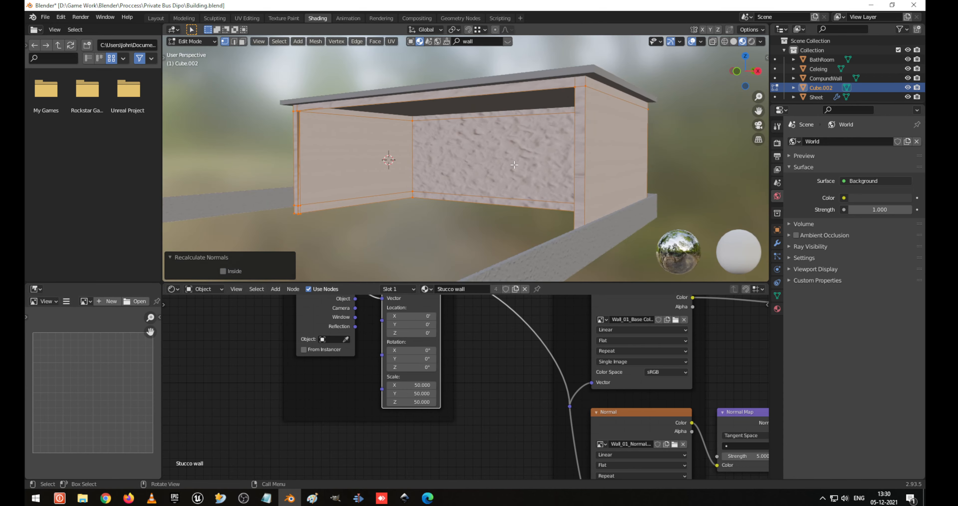
{"action": "scroll", "coordinate": [531, 149], "scroll_direction": "up", "scroll_amount": 6}
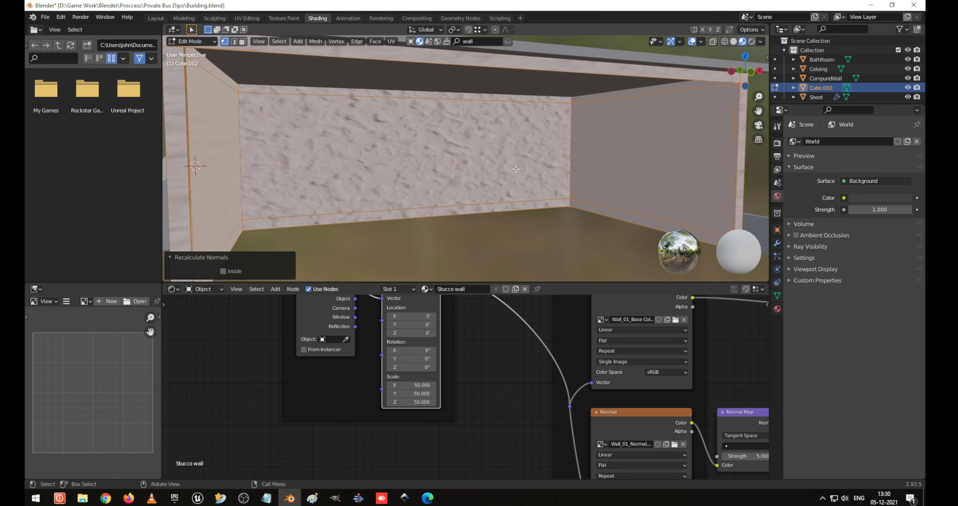
{"action": "key", "text": "u"}
{"action": "left_click", "coordinate": [515, 168]}
{"action": "left_click", "coordinate": [558, 246]}
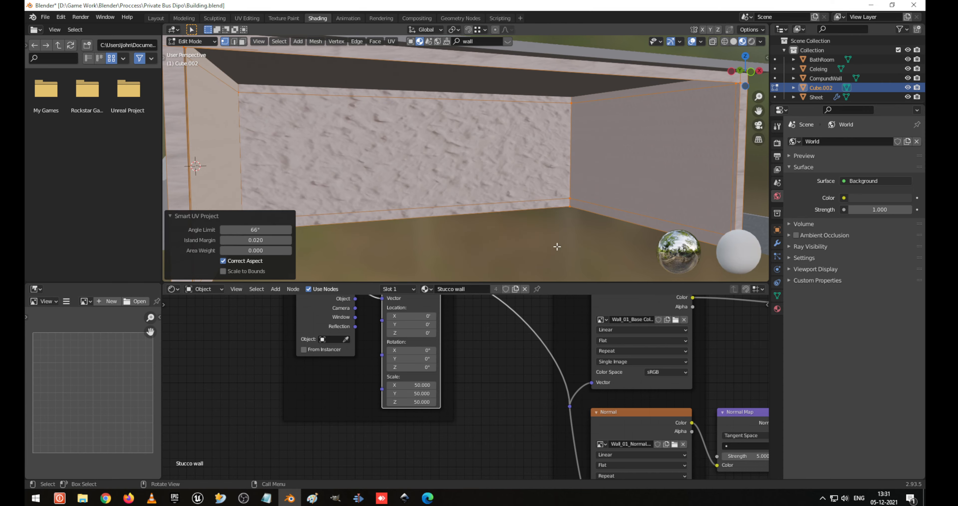
Change the Mapping node's vector type from Point to Texture in the Stucco wall material.
{"action": "mouse_move", "coordinate": [423, 152]}
{"action": "middle_mouse_down"}
{"action": "mouse_move", "coordinate": [498, 176]}
{"action": "mouse_move", "coordinate": [433, 167]}
{"action": "middle_mouse_up"}
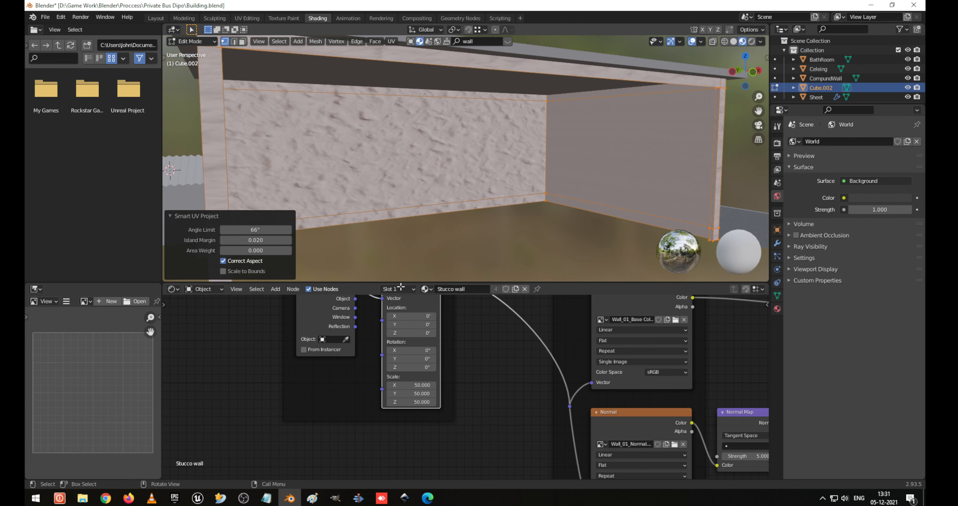
{"action": "scroll", "coordinate": [461, 354], "scroll_direction": "down", "scroll_amount": 5}
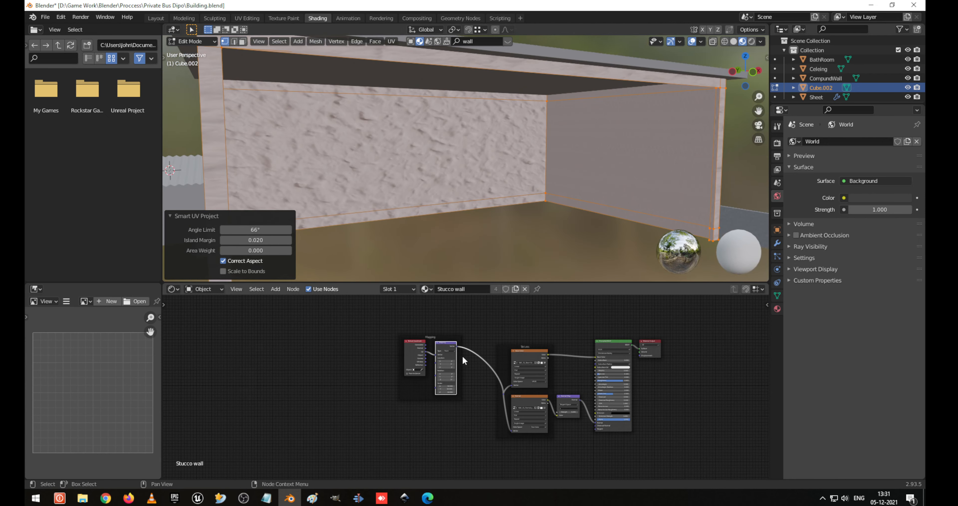
{"action": "scroll", "coordinate": [505, 386], "scroll_direction": "up", "scroll_amount": 3}
{"action": "middle_click_drag", "start_coordinate": [473, 372], "coordinate": [519, 392]}
{"action": "scroll", "coordinate": [514, 403], "scroll_direction": "up", "scroll_amount": 2}
{"action": "left_click", "coordinate": [476, 351]}
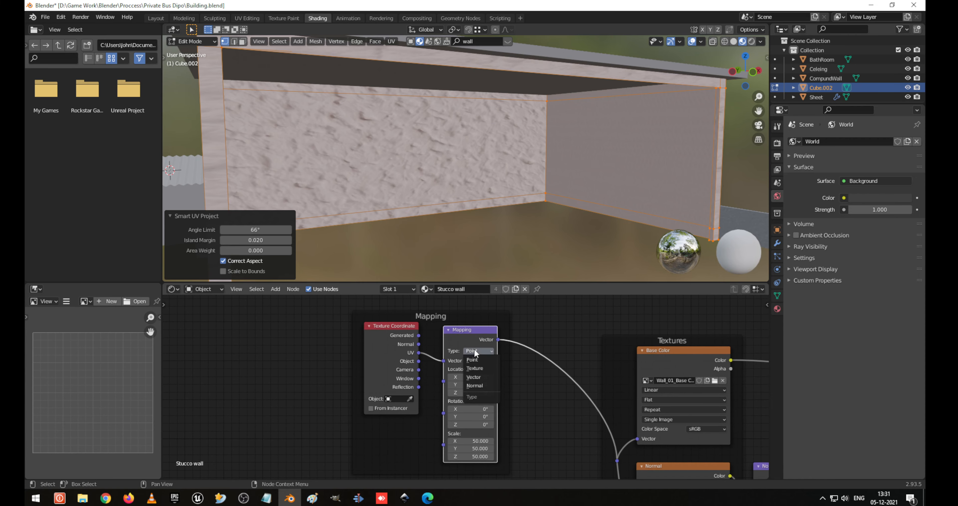
{"action": "left_click", "coordinate": [480, 368]}
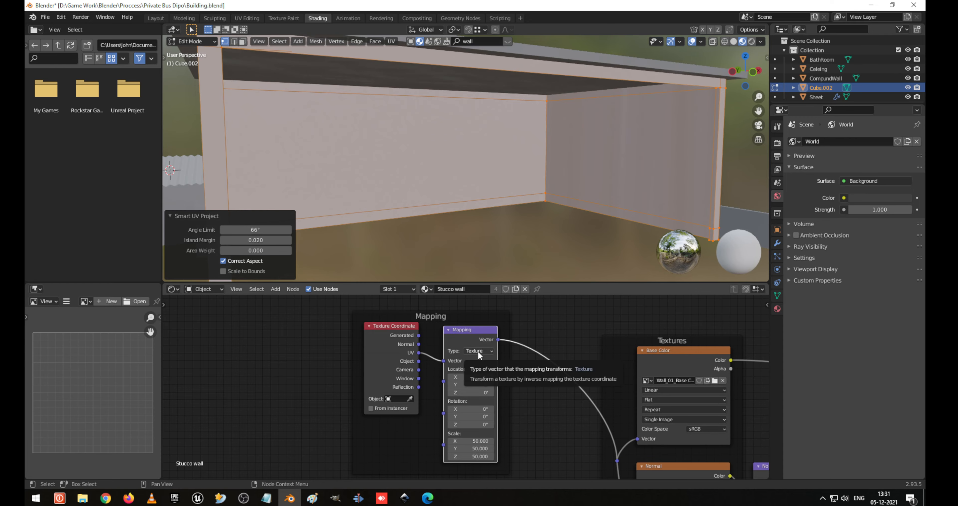
Set the Texture-type Mapping node's scale to 5 on all three axes.
{"action": "middle_click_drag", "start_coordinate": [457, 208], "coordinate": [539, 197]}
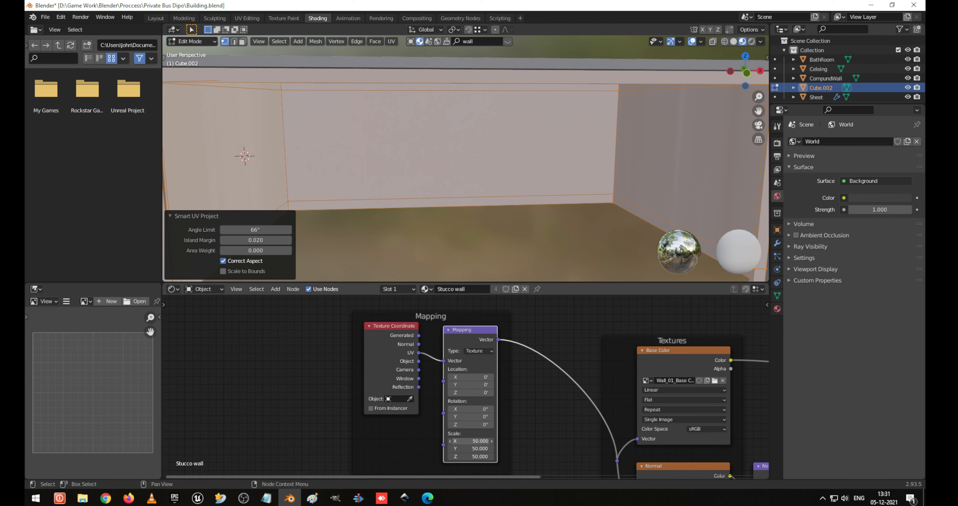
{"action": "left_click_drag", "start_coordinate": [478, 440], "coordinate": [481, 440]}
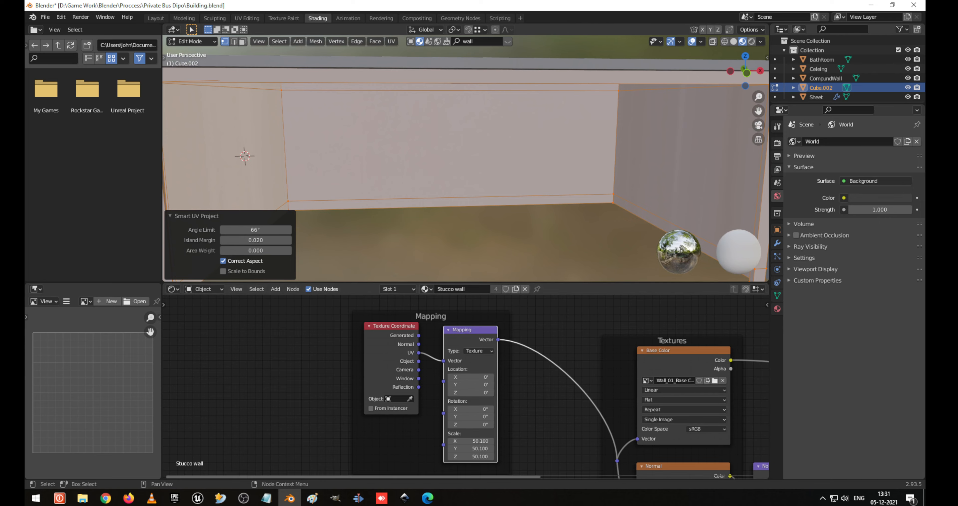
{"action": "left_click", "coordinate": [480, 441]}
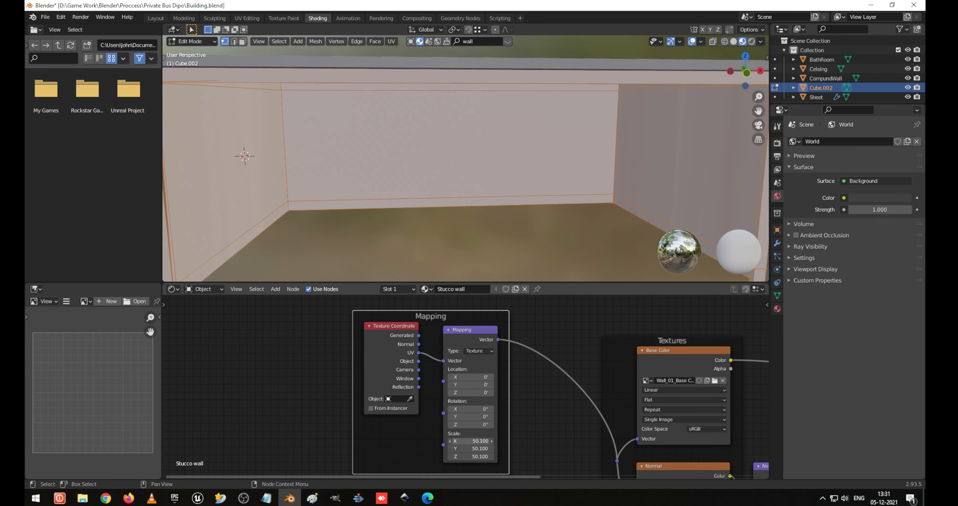
{"action": "type", "text": "5"}
{"action": "key", "text": "Return"}
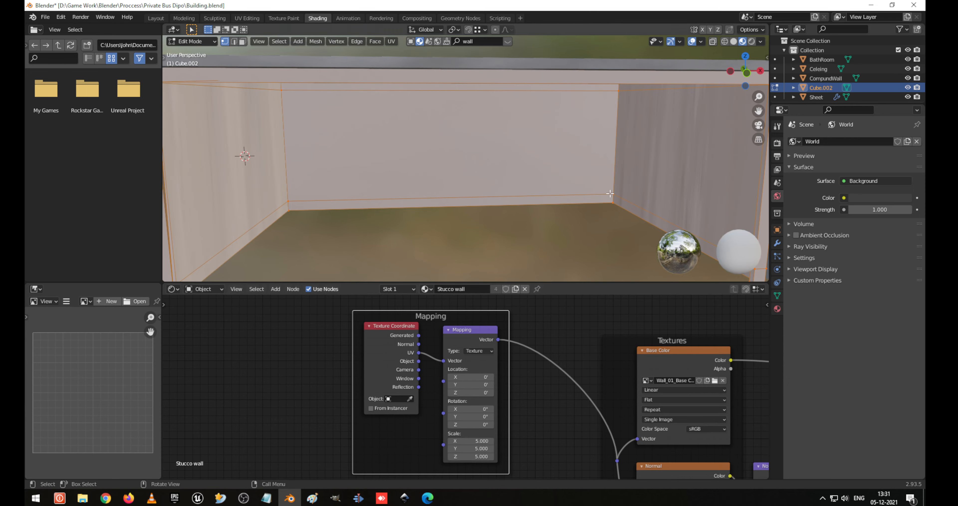
{"action": "mouse_move", "coordinate": [627, 163]}
{"action": "middle_mouse_down"}
{"action": "mouse_move", "coordinate": [692, 162]}
{"action": "mouse_move", "coordinate": [644, 167]}
{"action": "middle_mouse_up"}
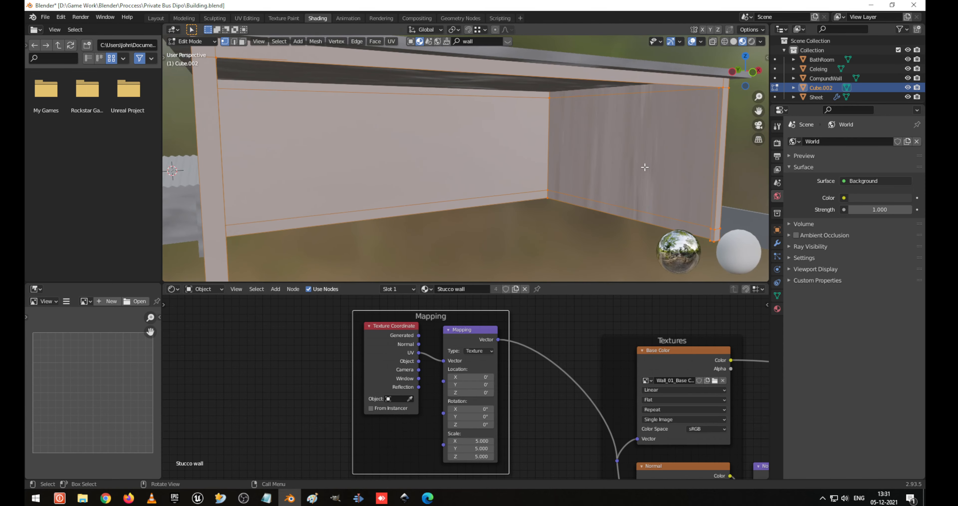
Change the Stucco wall Mapping node's vector type from Texture back to Point.
{"action": "left_click", "coordinate": [479, 351]}
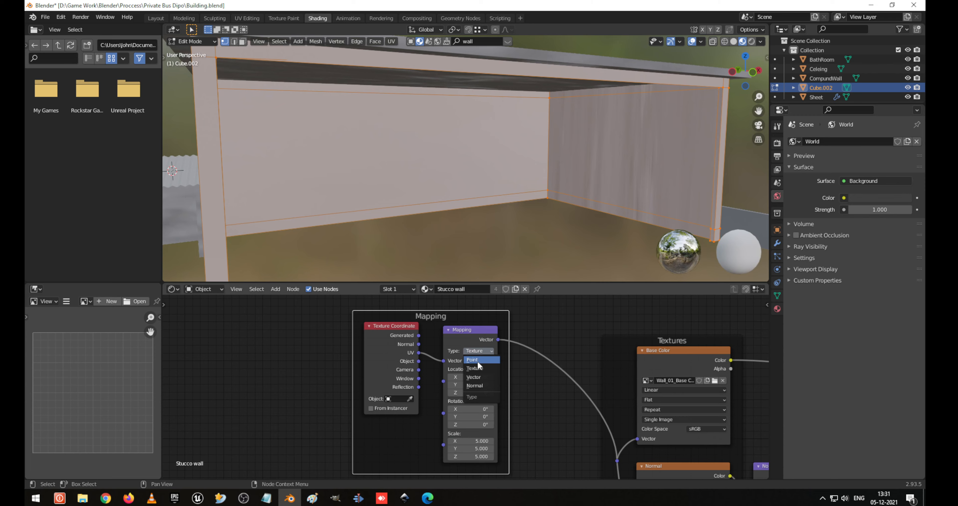
{"action": "left_click", "coordinate": [481, 368]}
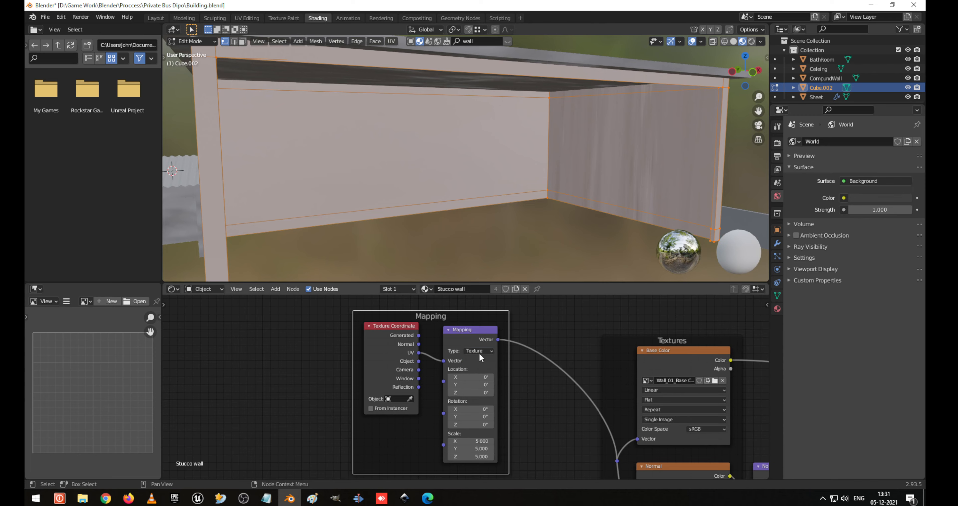
{"action": "left_click", "coordinate": [480, 352]}
{"action": "left_click", "coordinate": [479, 359]}
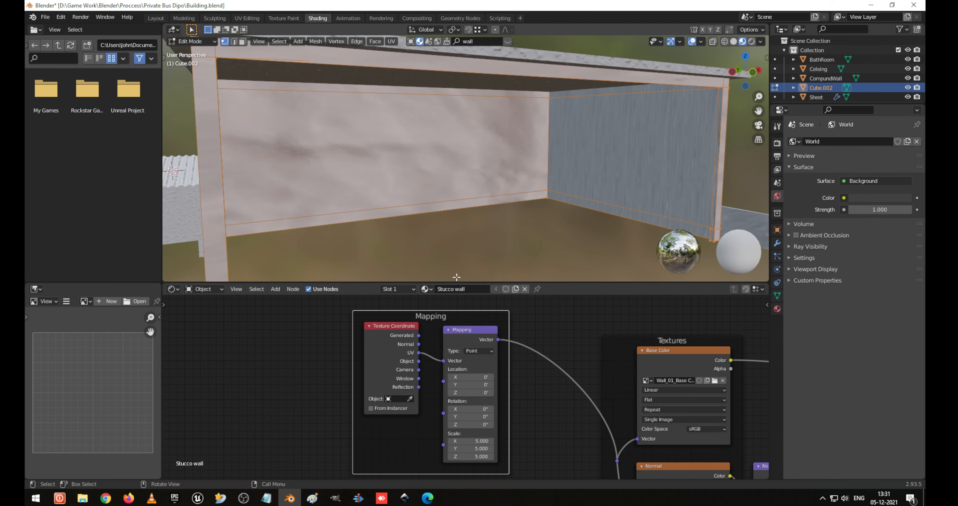
{"action": "scroll", "coordinate": [452, 259], "scroll_direction": "down", "scroll_amount": 4}
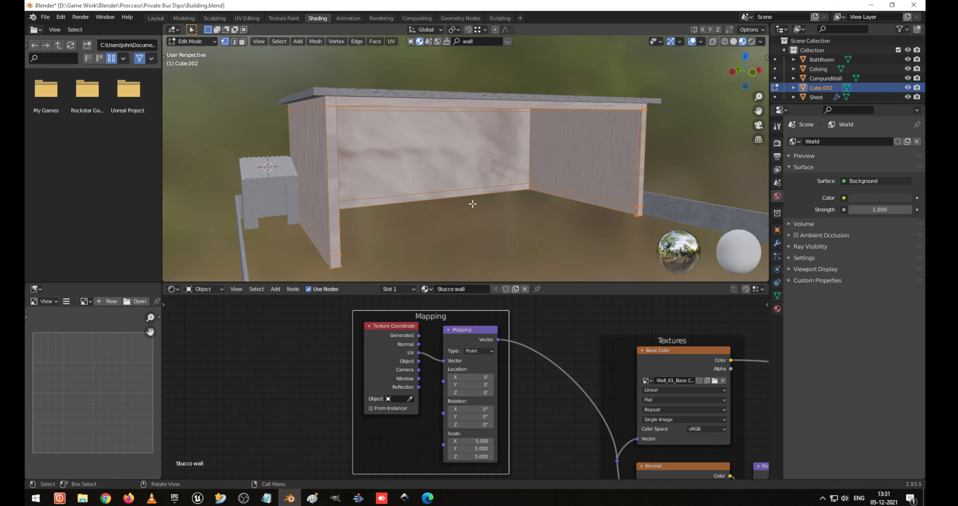
Feed the Mapping node from the Object texture coordinate and set its scale to 1 on all three axes.
{"action": "scroll", "coordinate": [403, 344], "scroll_direction": "up", "scroll_amount": 2}
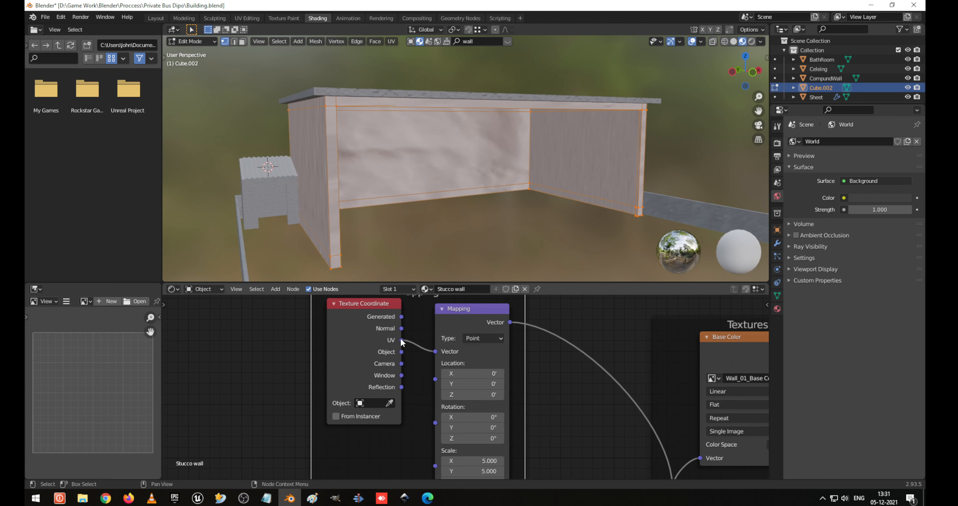
{"action": "left_click_drag", "start_coordinate": [401, 352], "coordinate": [437, 355]}
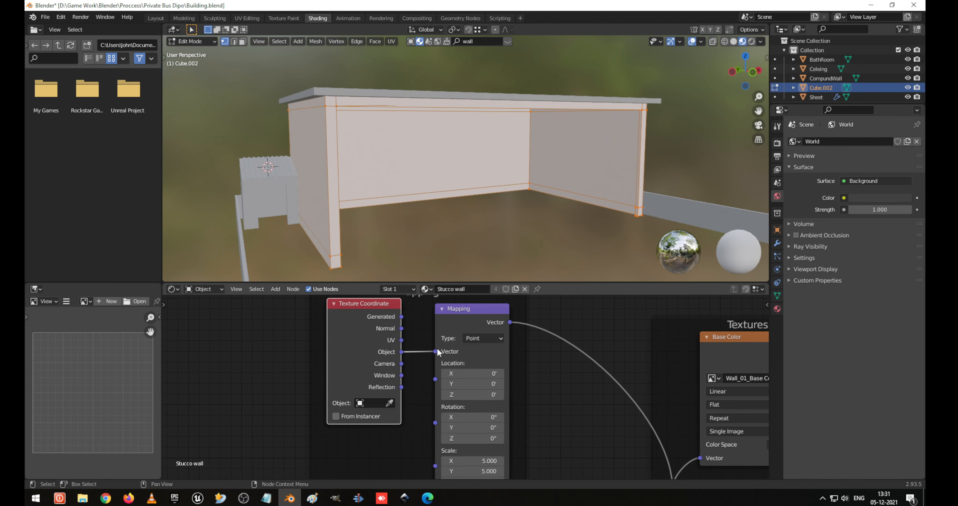
{"action": "middle_click_drag", "start_coordinate": [498, 179], "coordinate": [439, 189]}
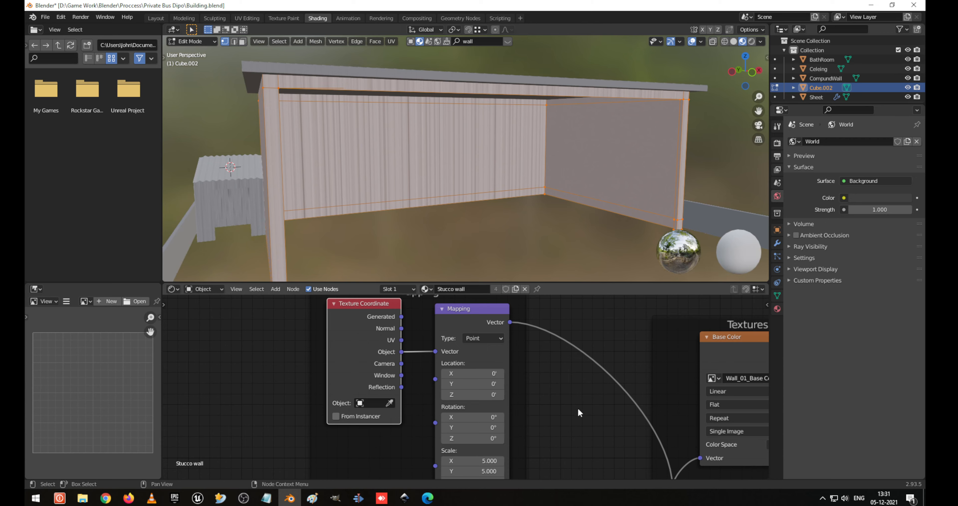
{"action": "middle_click_drag", "start_coordinate": [579, 407], "coordinate": [555, 371]}
{"action": "left_click", "coordinate": [465, 422]}
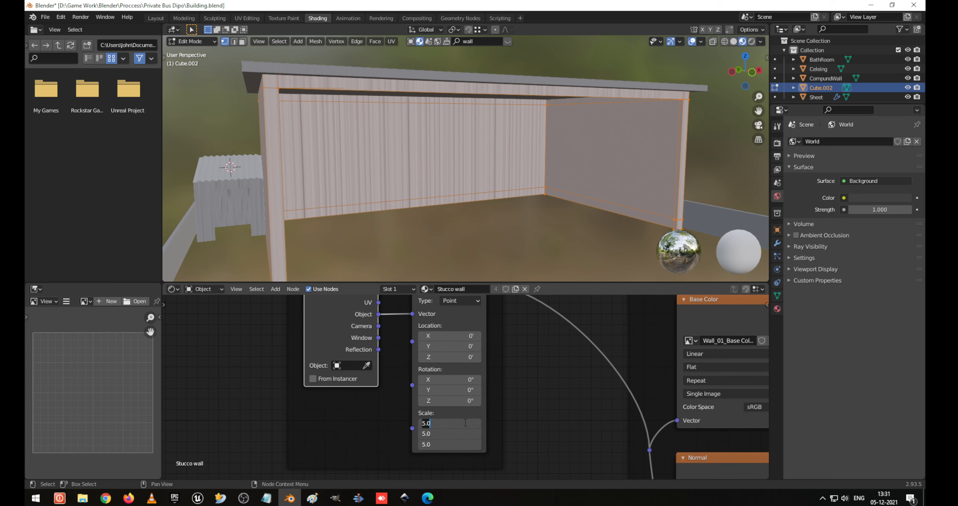
{"action": "type", "text": "1"}
{"action": "key", "text": "Return"}
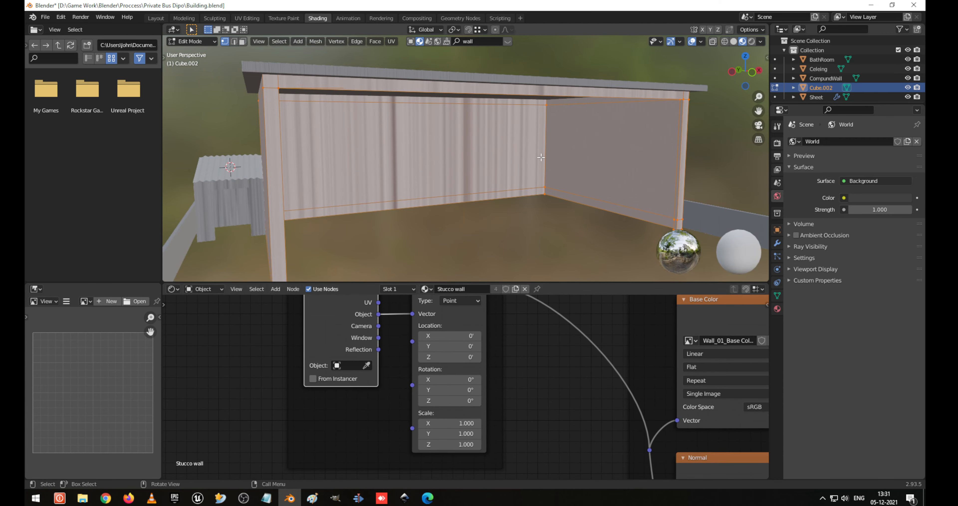
Apply the object scale of the main building in Object Mode, with its transform values shown.
{"action": "scroll", "coordinate": [538, 161], "scroll_direction": "down", "scroll_amount": 5}
{"action": "key", "text": "Tab"}
{"action": "scroll", "coordinate": [510, 147], "scroll_direction": "up", "scroll_amount": 3}
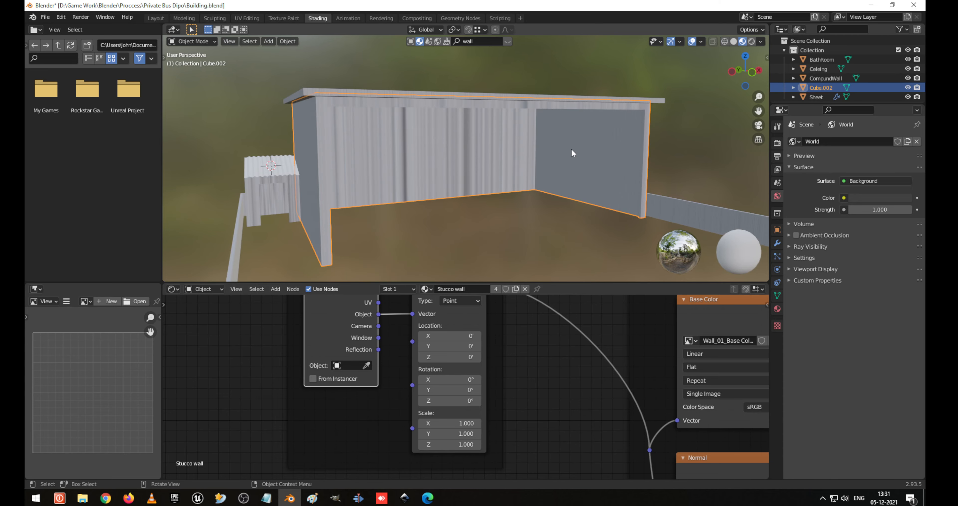
{"action": "key", "text": "n"}
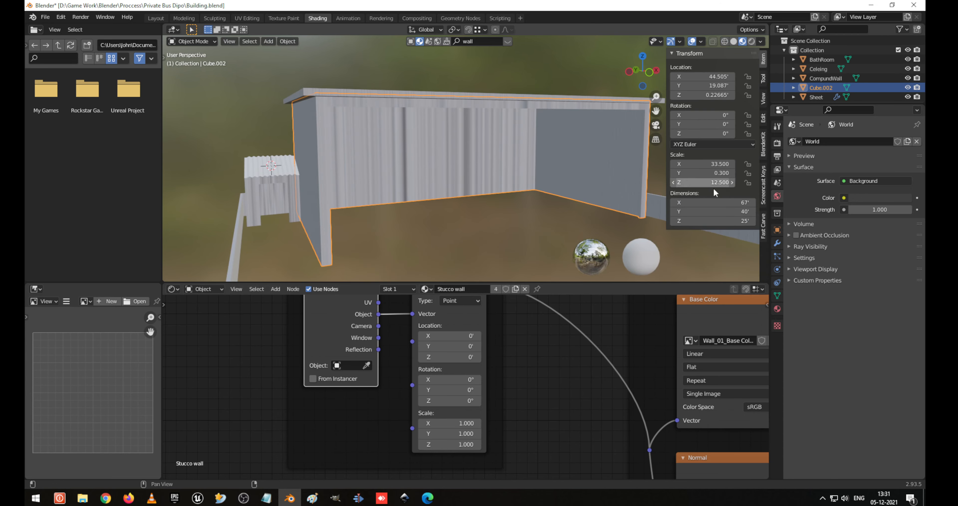
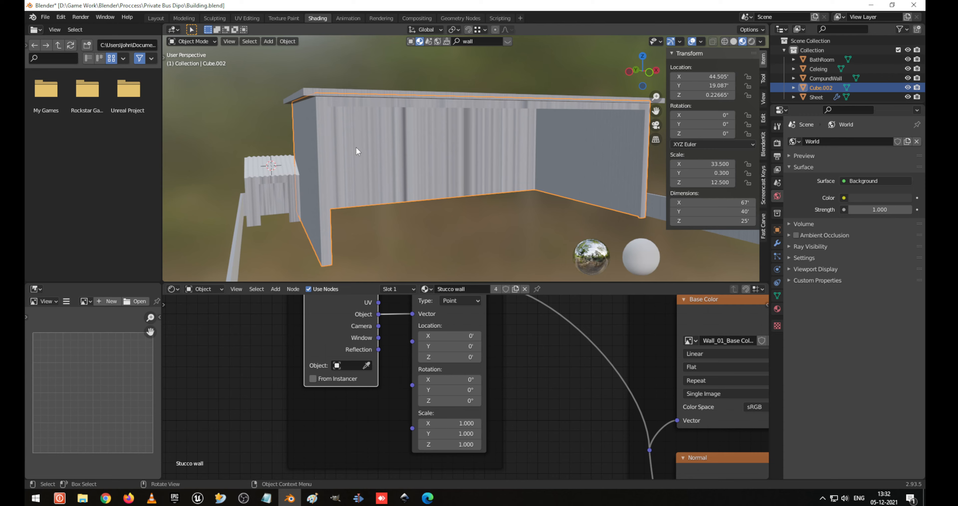
{"action": "key", "text": "ctrl+a"}
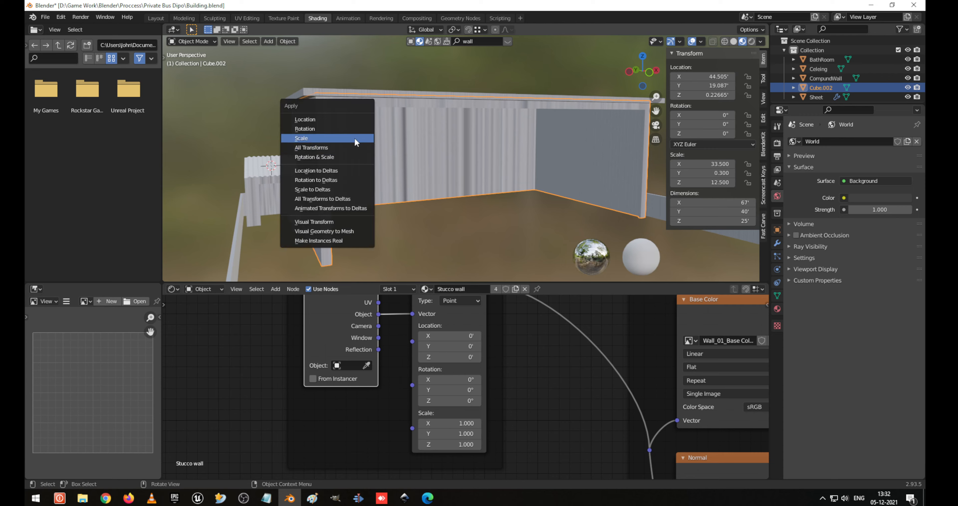
{"action": "left_click", "coordinate": [355, 142]}
{"action": "middle_click_drag", "start_coordinate": [458, 148], "coordinate": [439, 266]}
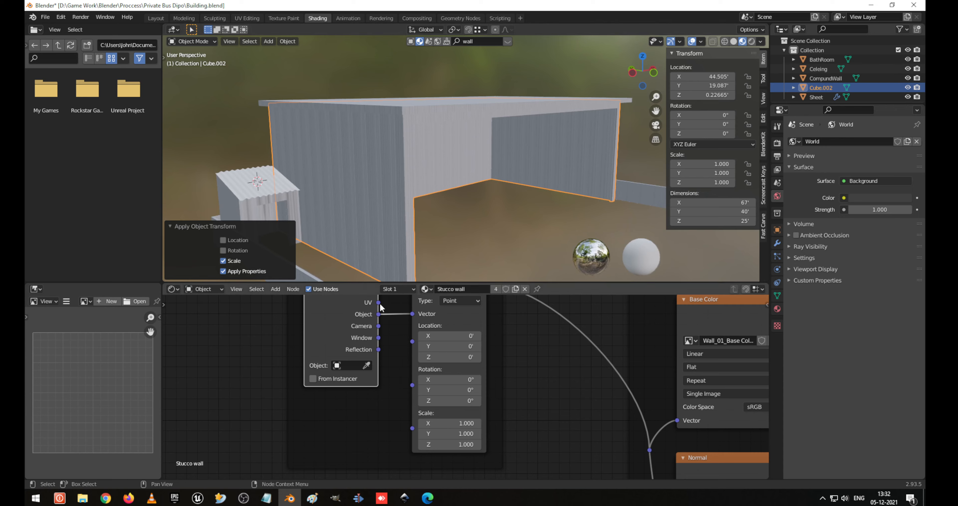
Reconnect the Texture Coordinate node's UV output to the Mapping node's Vector input.
{"action": "left_click_drag", "start_coordinate": [379, 303], "coordinate": [414, 314]}
{"action": "middle_click_drag", "start_coordinate": [515, 211], "coordinate": [498, 175]}
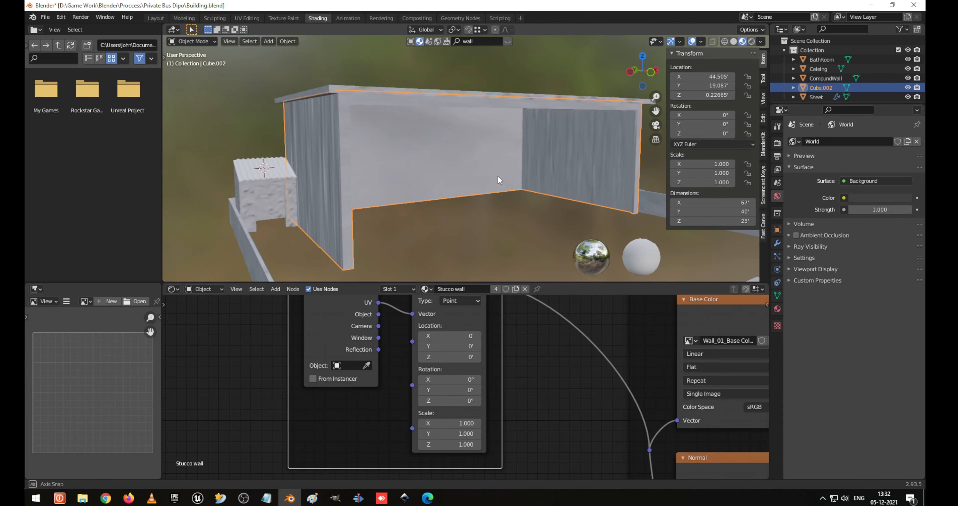
Recalculate the normals of all the main building's faces in Edit Mode, with the Inside option turned off.
{"action": "key", "text": "Tab"}
{"action": "scroll", "coordinate": [496, 174], "scroll_direction": "up", "scroll_amount": 5}
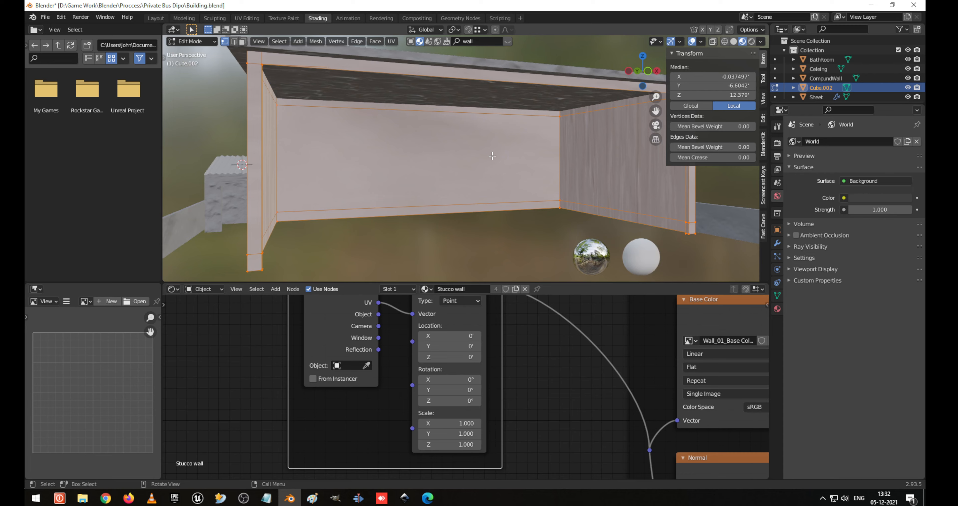
{"action": "key", "text": "ctrl+shift+n"}
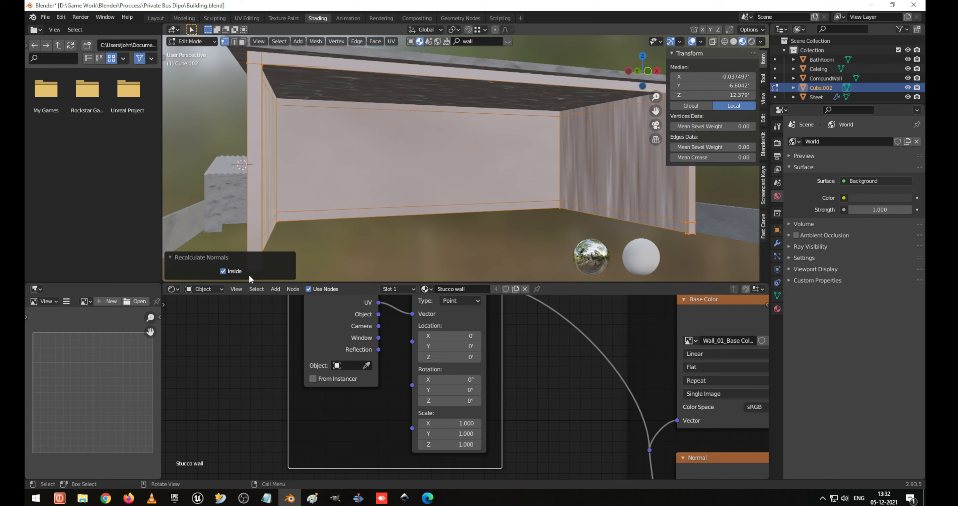
{"action": "left_click", "coordinate": [223, 271]}
{"action": "middle_click_drag", "start_coordinate": [439, 156], "coordinate": [504, 153]}
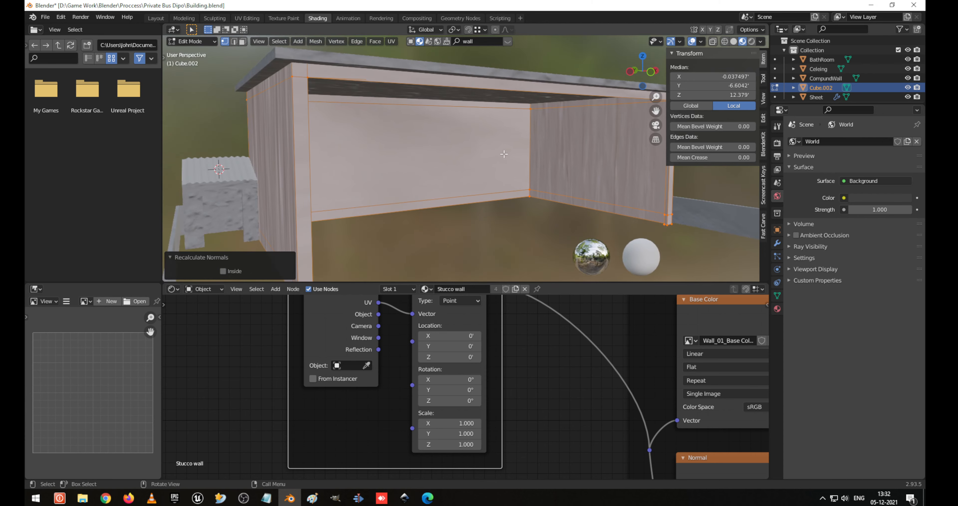
Unwrap all the building's wall faces with Smart UV Project, using a 66° angle limit and 0.020 island margin.
{"action": "key", "text": "u"}
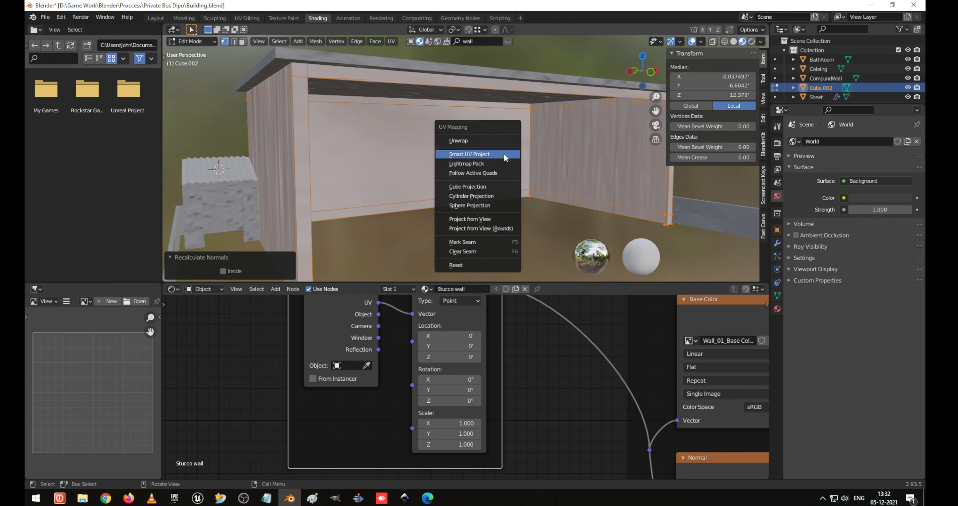
{"action": "left_click", "coordinate": [504, 154]}
{"action": "left_click", "coordinate": [552, 226]}
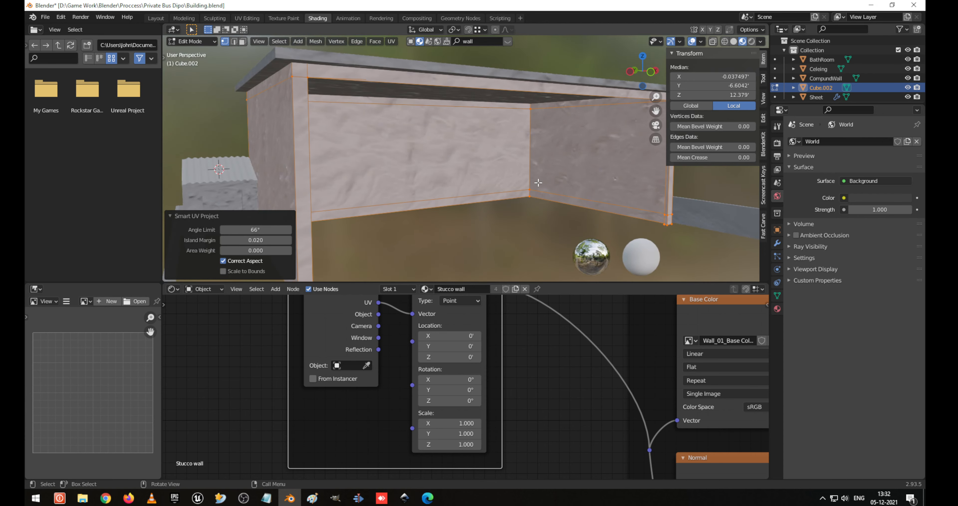
{"action": "middle_click_drag", "start_coordinate": [539, 183], "coordinate": [528, 160]}
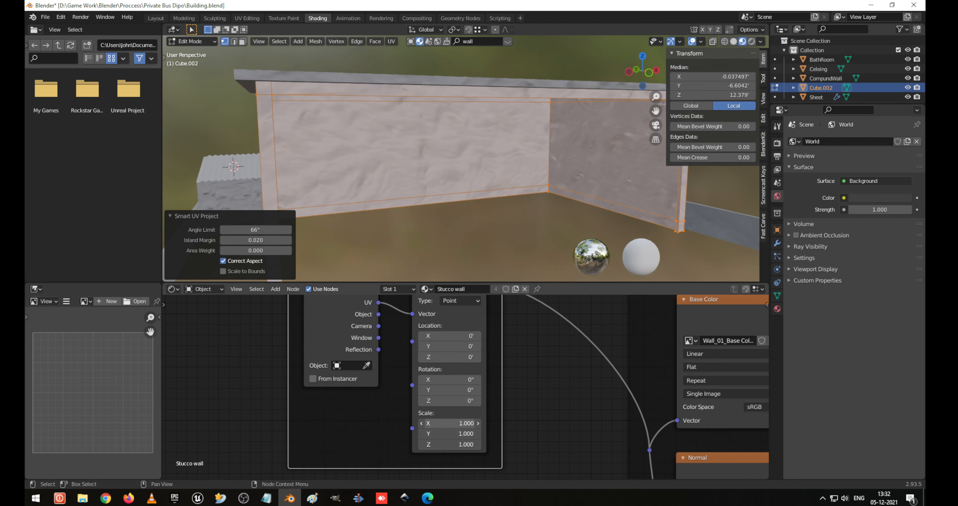
Try Mapping scales of 5 and 10 on all three axes to judge the stucco pattern on the building walls.
{"action": "left_click", "coordinate": [463, 422]}
{"action": "key", "text": "Return"}
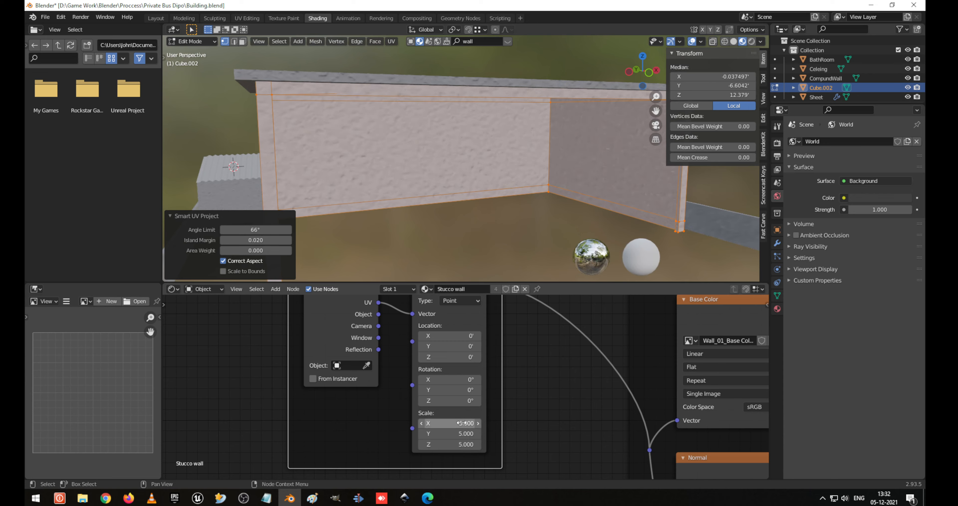
{"action": "left_click", "coordinate": [462, 423]}
{"action": "type", "text": "10"}
{"action": "key", "text": "Return"}
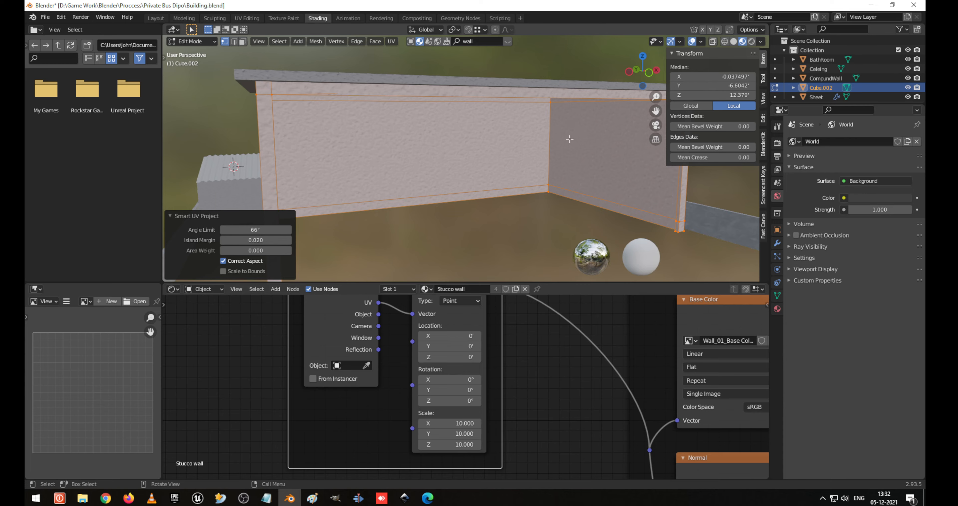
{"action": "scroll", "coordinate": [569, 139], "scroll_direction": "up", "scroll_amount": 2}
{"action": "mouse_move", "coordinate": [569, 139]}
{"action": "middle_mouse_down"}
{"action": "mouse_move", "coordinate": [548, 111]}
{"action": "mouse_move", "coordinate": [568, 128]}
{"action": "middle_mouse_up"}
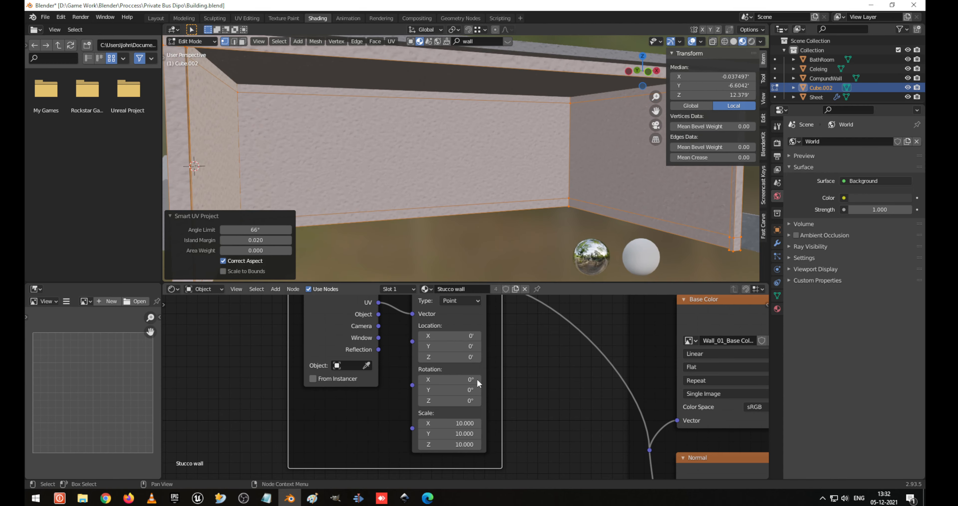
Set the Mapping scale to 20 on all three axes and inspect the wall texture up close.
{"action": "left_click", "coordinate": [457, 423]}
{"action": "type", "text": "20"}
{"action": "key", "text": "Return"}
{"action": "scroll", "coordinate": [517, 112], "scroll_direction": "up", "scroll_amount": 4}
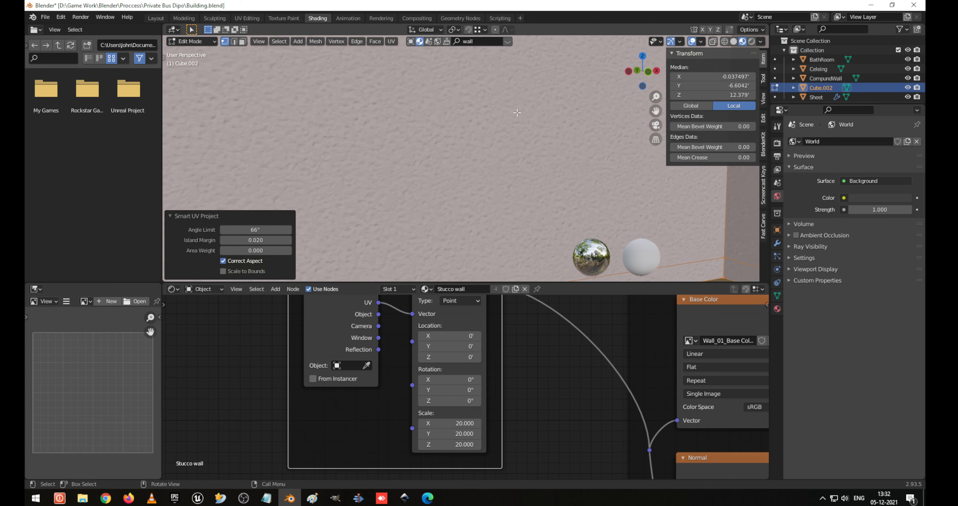
{"action": "middle_click_drag", "start_coordinate": [517, 113], "coordinate": [515, 94]}
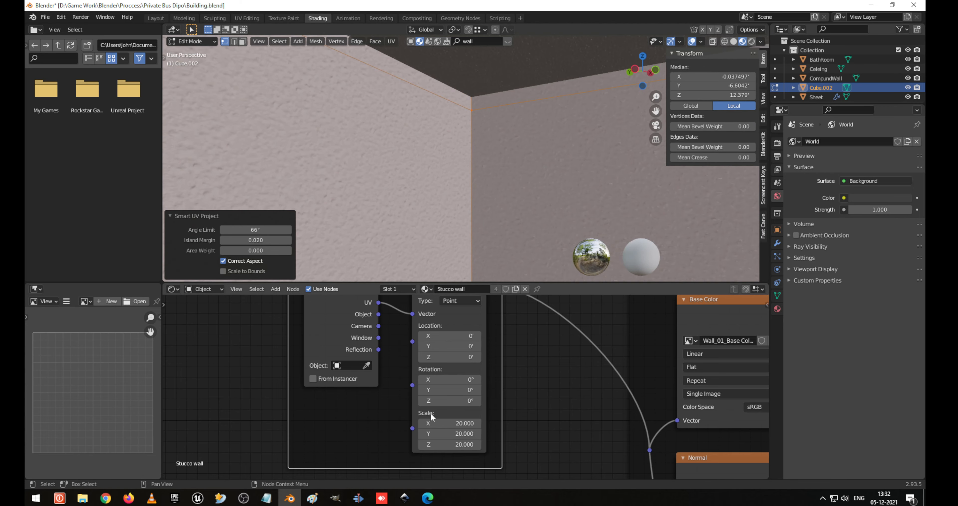
Try Mapping scales of 30 and 50 on all three axes and view the whole building in Object Mode.
{"action": "left_click", "coordinate": [439, 422]}
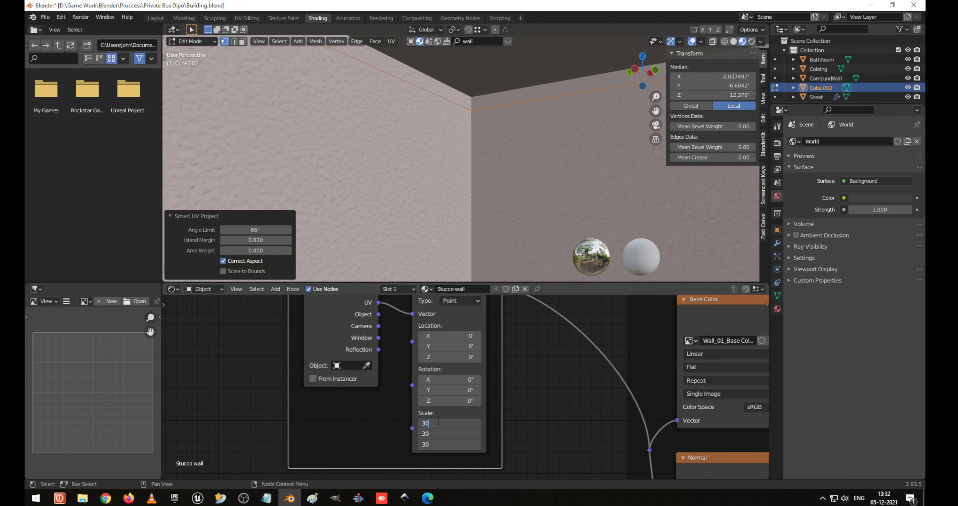
{"action": "type", "text": "30"}
{"action": "key", "text": "Return"}
{"action": "left_click", "coordinate": [438, 421]}
{"action": "type", "text": "50"}
{"action": "key", "text": "Return"}
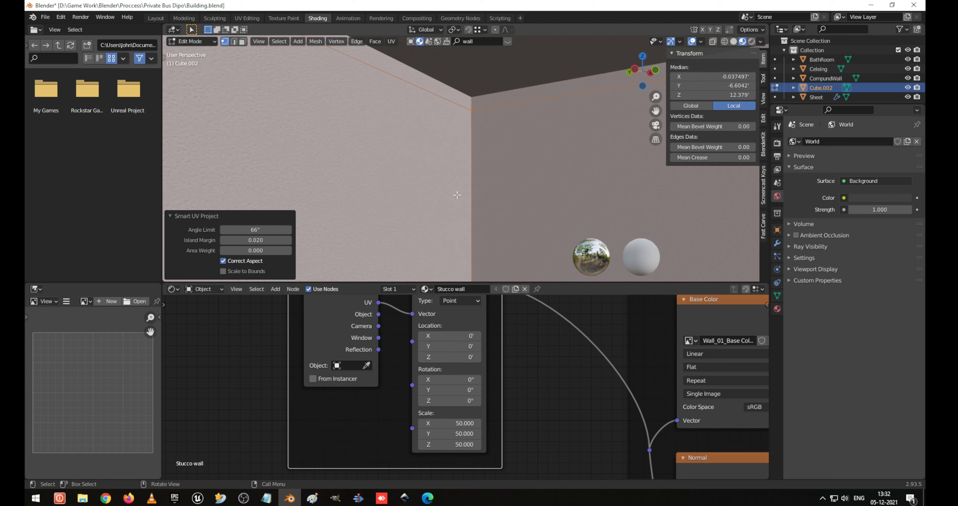
{"action": "scroll", "coordinate": [451, 147], "scroll_direction": "down", "scroll_amount": 5}
{"action": "key", "text": "Tab"}
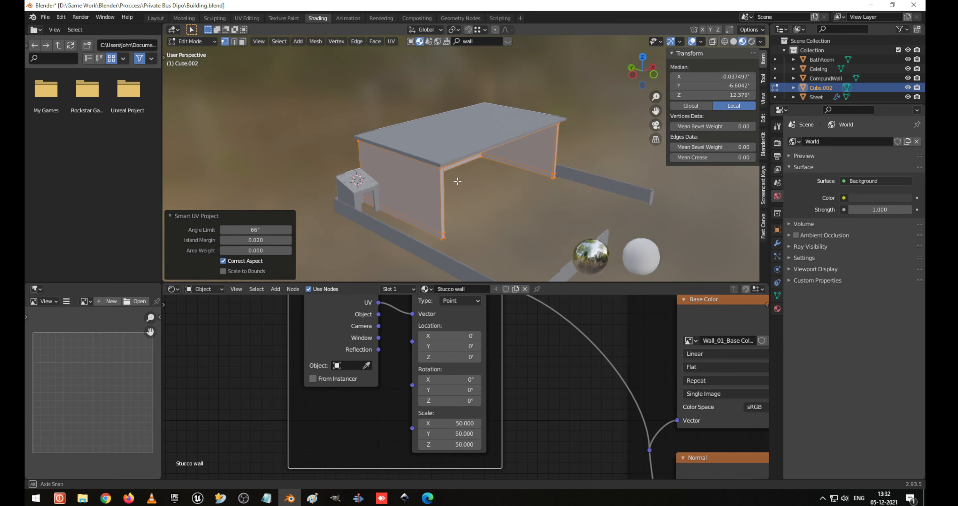
{"action": "scroll", "coordinate": [443, 168], "scroll_direction": "up", "scroll_amount": 8}
{"action": "middle_click_drag", "start_coordinate": [437, 191], "coordinate": [375, 179]}
Set the Mapping scale to 70 on all three axes and save the file.
{"action": "left_click_drag", "start_coordinate": [452, 424], "coordinate": [452, 445]}
{"action": "type", "text": "70"}
{"action": "key", "text": "Return"}
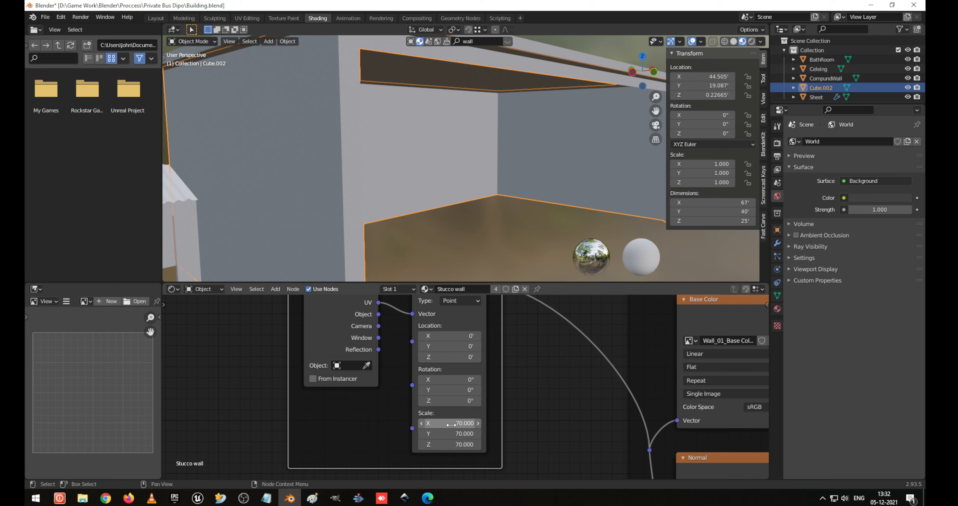
{"action": "middle_click_drag", "start_coordinate": [368, 95], "coordinate": [391, 113]}
{"action": "key", "text": "ctrl+s"}
{"action": "middle_click_drag", "start_coordinate": [399, 182], "coordinate": [397, 163]}
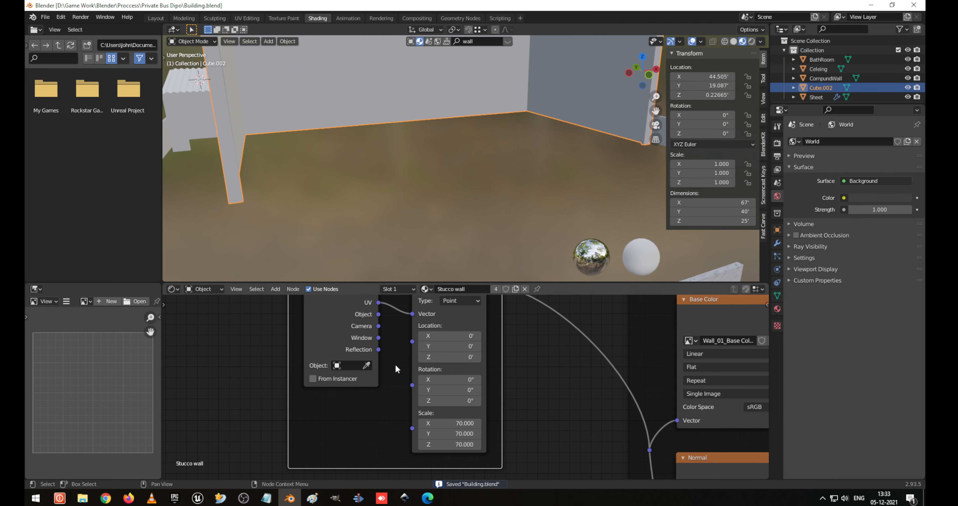
Set the Stucco wall Mapping scale to 80 on all three axes and save the file.
{"action": "left_click_drag", "start_coordinate": [458, 423], "coordinate": [459, 444]}
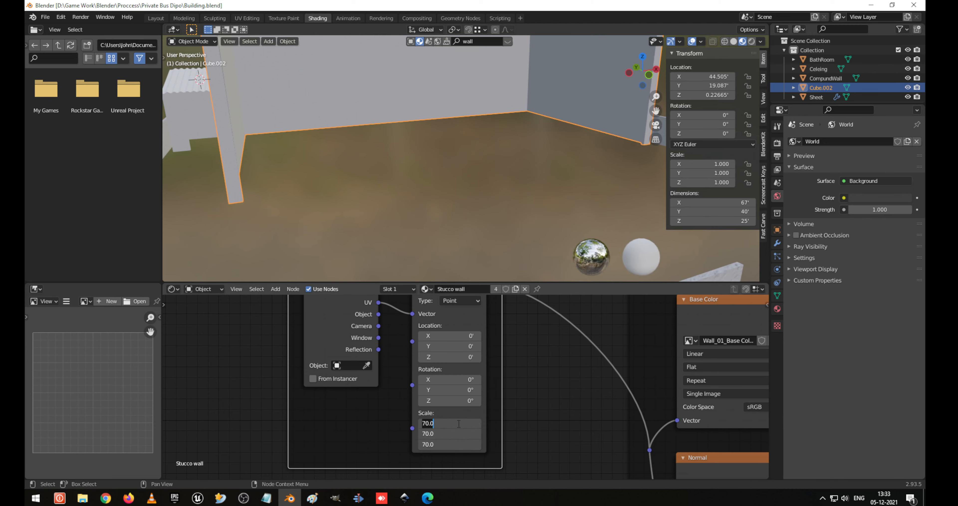
{"action": "type", "text": "80"}
{"action": "key", "text": "Return"}
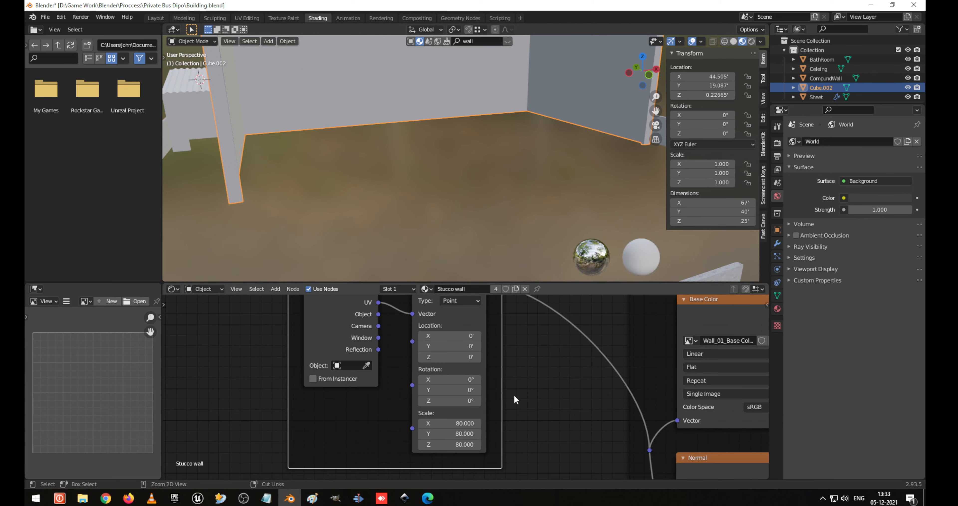
{"action": "key", "text": "ctrl+s"}
Select the compound wall to check its stucco texture scale, and select the bathroom to compare it.
{"action": "middle_click_drag", "start_coordinate": [566, 123], "coordinate": [480, 168]}
{"action": "left_click", "coordinate": [480, 167]}
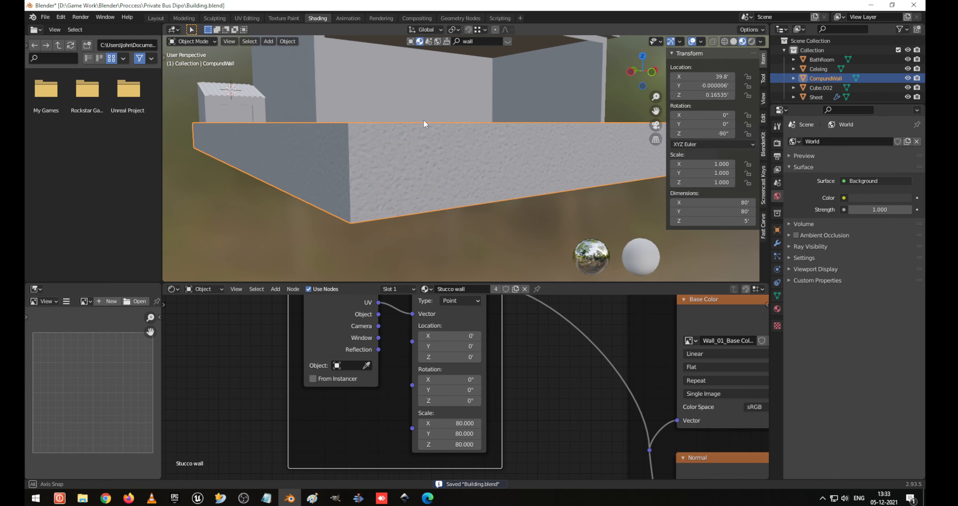
{"action": "scroll", "coordinate": [264, 157], "scroll_direction": "down", "scroll_amount": 5}
{"action": "left_click", "coordinate": [252, 128]}
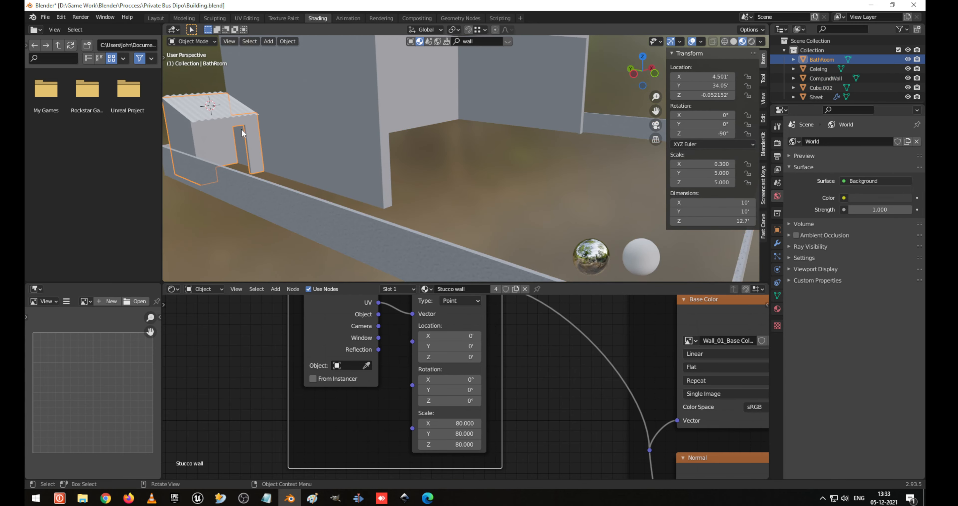
Apply the bathroom's scale and unwrap its whole mesh with Smart UV Project at a 66° angle limit and 0.020 island margin.
{"action": "middle_click_drag", "start_coordinate": [252, 128], "coordinate": [277, 133]}
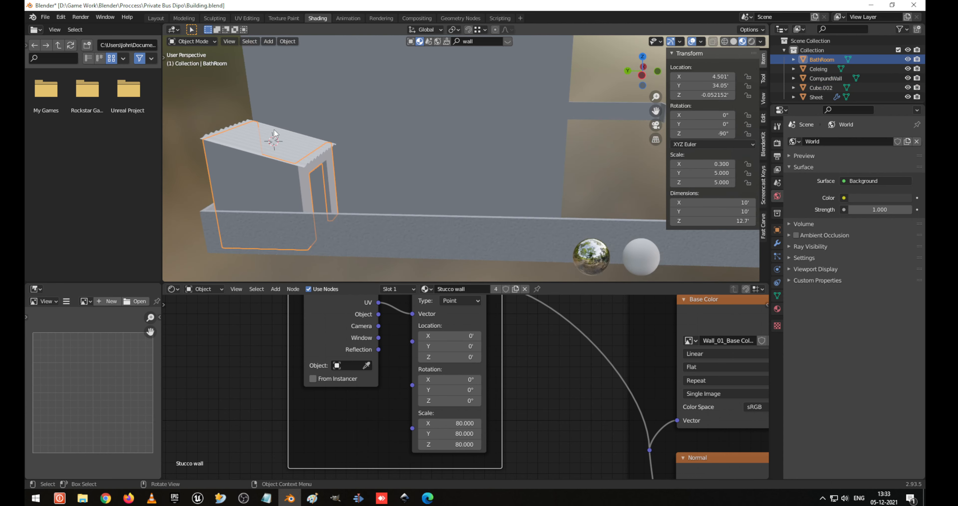
{"action": "key", "text": "ctrl+a"}
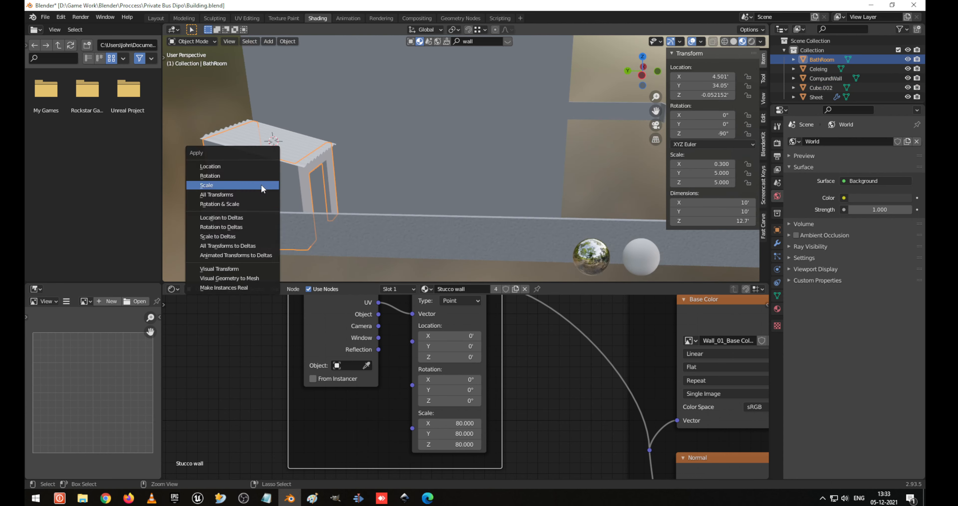
{"action": "left_click", "coordinate": [262, 185]}
{"action": "key", "text": "Tab"}
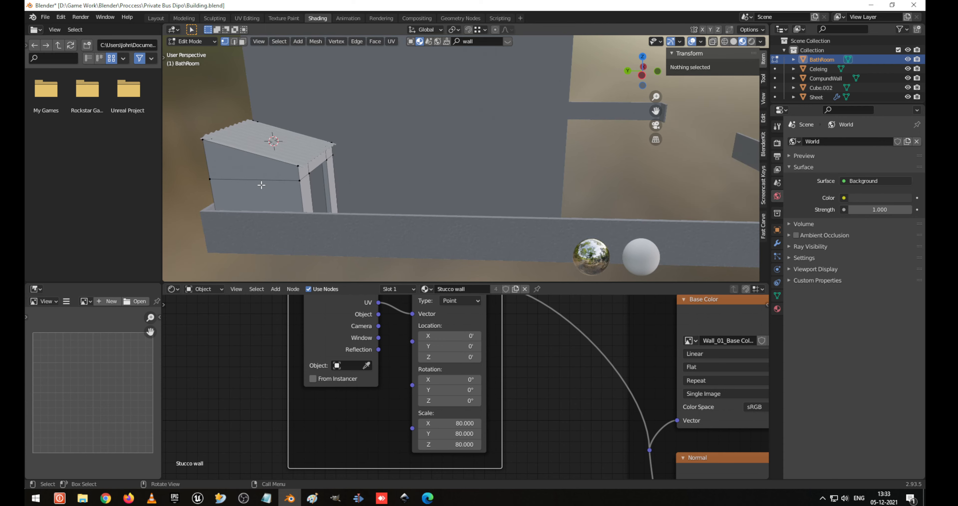
{"action": "key", "text": "a"}
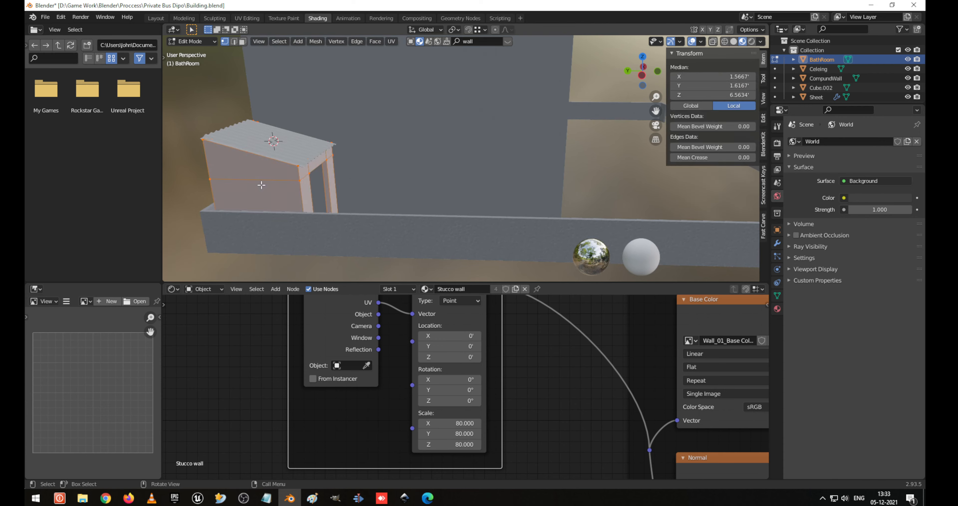
{"action": "key", "text": "u"}
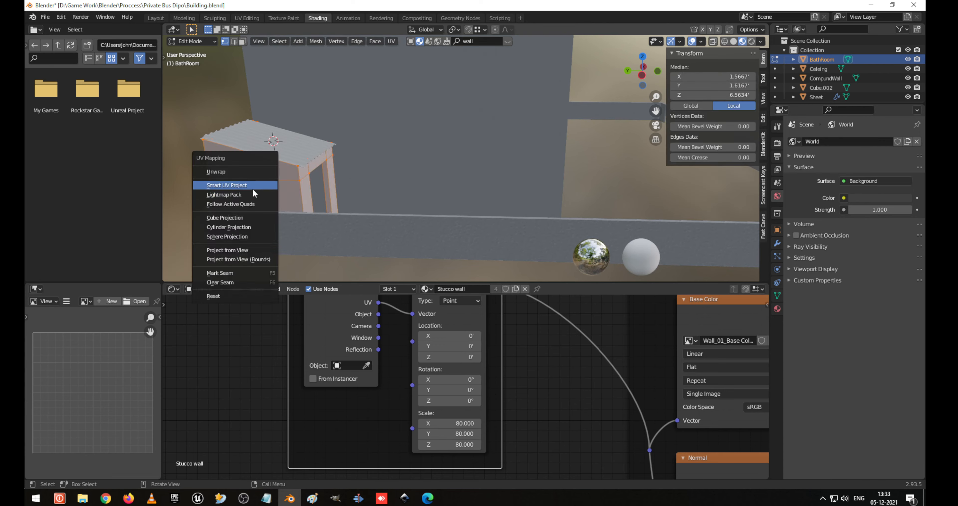
{"action": "left_click", "coordinate": [252, 188]}
{"action": "left_click", "coordinate": [301, 262]}
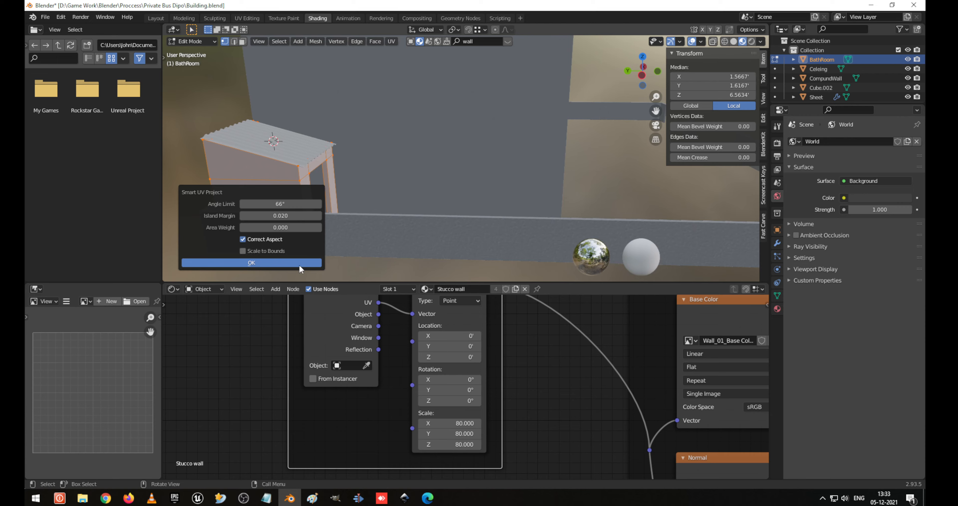
{"action": "key", "text": "Tab"}
Unwrap the whole compound wall with Smart UV Project at a 66° angle limit and 0.020 island margin, and save the file.
{"action": "scroll", "coordinate": [328, 171], "scroll_direction": "down", "scroll_amount": 3}
{"action": "middle_click_drag", "start_coordinate": [327, 171], "coordinate": [415, 179]}
{"action": "left_click", "coordinate": [419, 235]}
{"action": "middle_click_drag", "start_coordinate": [419, 235], "coordinate": [419, 141]}
{"action": "scroll", "coordinate": [417, 201], "scroll_direction": "up", "scroll_amount": 6}
{"action": "scroll", "coordinate": [417, 200], "scroll_direction": "down", "scroll_amount": 4}
{"action": "scroll", "coordinate": [419, 145], "scroll_direction": "down", "scroll_amount": 6}
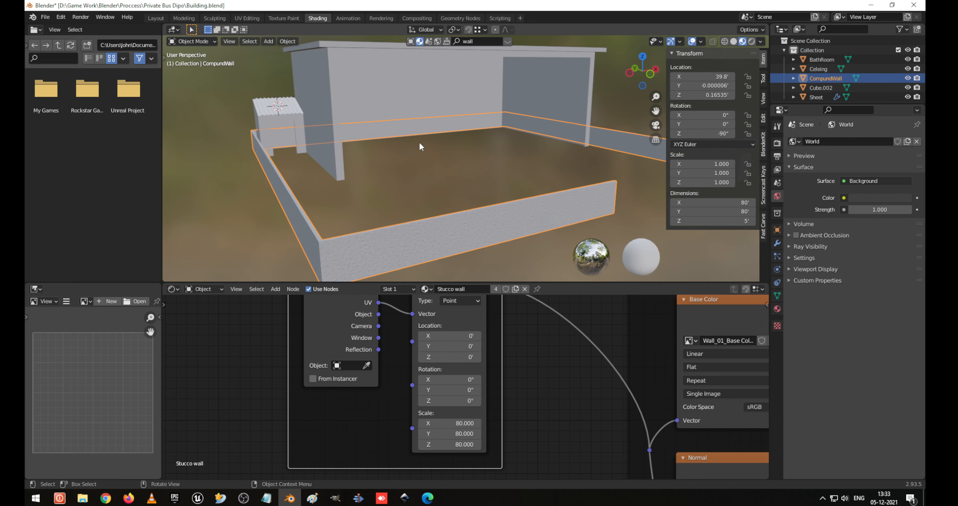
{"action": "key", "text": "Tab"}
{"action": "key", "text": "a"}
{"action": "key", "text": "u"}
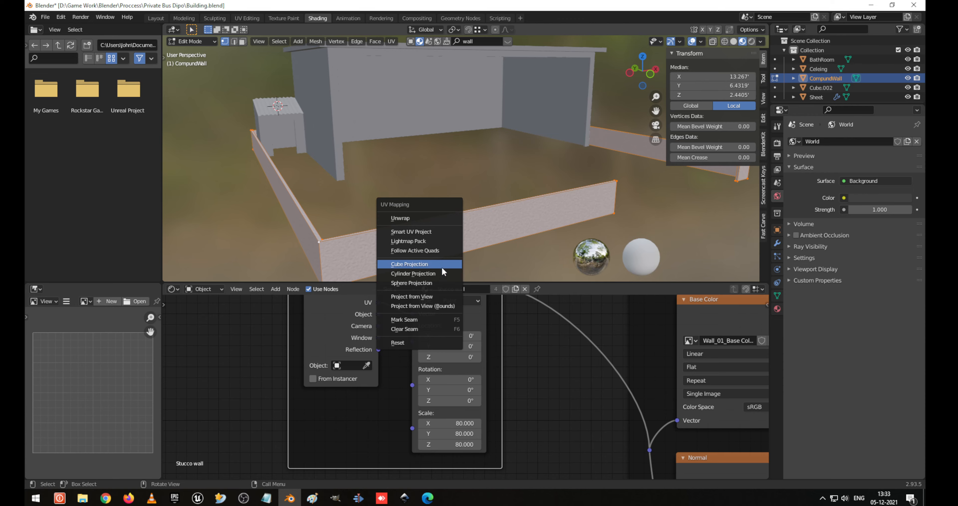
{"action": "left_click", "coordinate": [430, 233]}
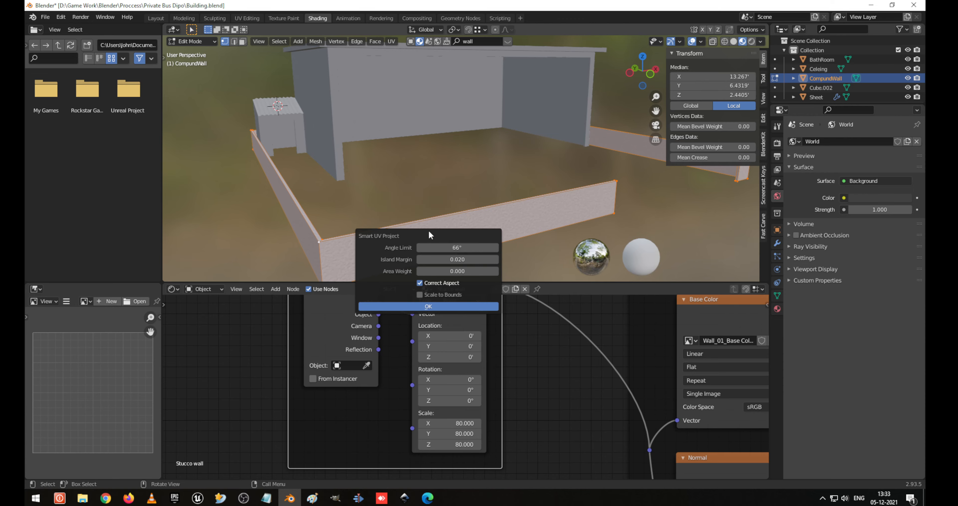
{"action": "left_click", "coordinate": [474, 306]}
{"action": "key", "text": "Tab"}
{"action": "key", "text": "ctrl+s"}
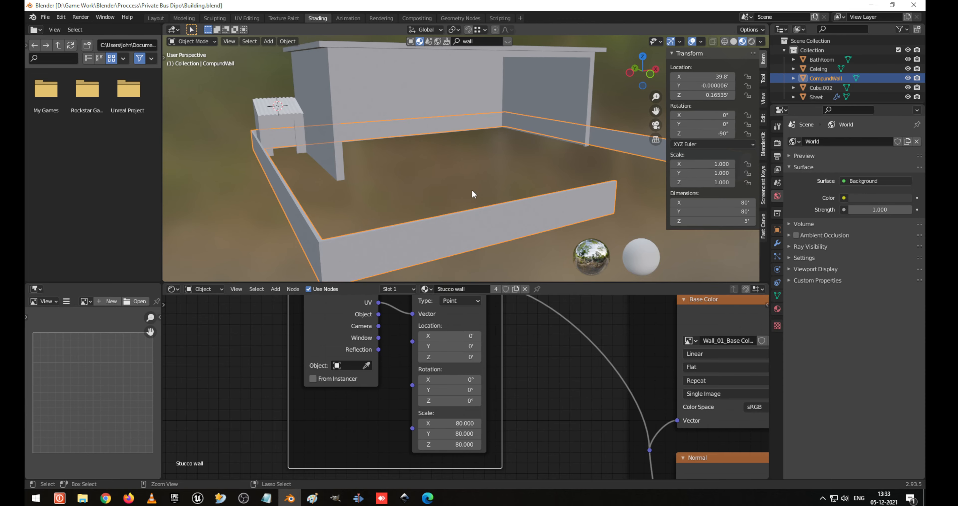
Inspect the bathroom up close, and select the main building to work on its Stucco wall Base Color and Principled BSDF nodes.
{"action": "middle_click_drag", "start_coordinate": [472, 194], "coordinate": [540, 194]}
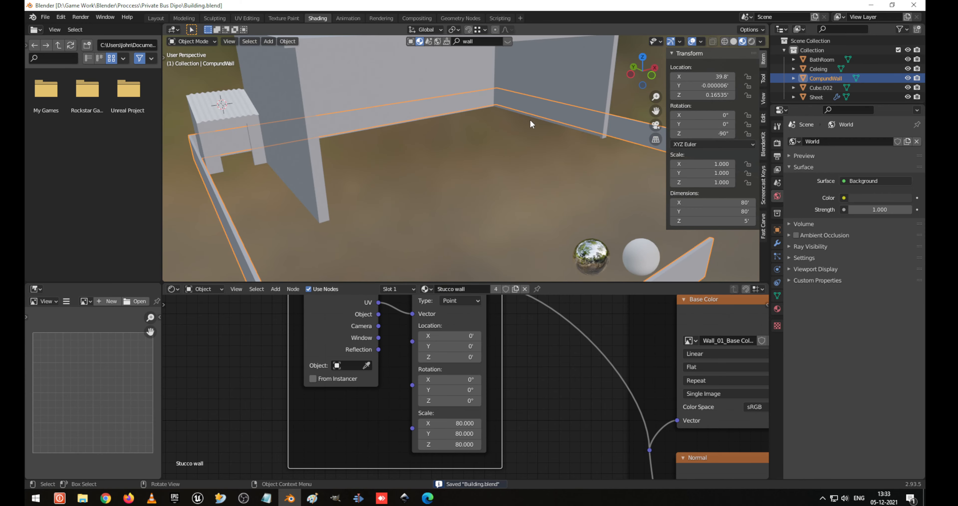
{"action": "middle_click_drag", "start_coordinate": [530, 119], "coordinate": [595, 175]}
{"action": "scroll", "coordinate": [484, 186], "scroll_direction": "up", "scroll_amount": 3}
{"action": "mouse_move", "coordinate": [484, 186]}
{"action": "middle_mouse_down"}
{"action": "mouse_move", "coordinate": [403, 201]}
{"action": "mouse_move", "coordinate": [482, 134]}
{"action": "mouse_move", "coordinate": [614, 238]}
{"action": "mouse_move", "coordinate": [494, 173]}
{"action": "middle_mouse_up"}
{"action": "left_click", "coordinate": [433, 146]}
{"action": "scroll", "coordinate": [432, 146], "scroll_direction": "up", "scroll_amount": 4}
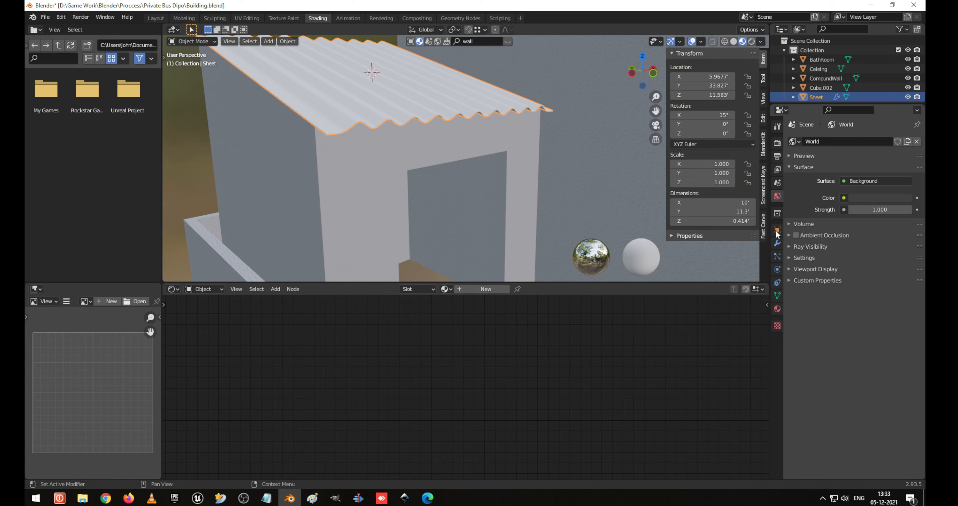
{"action": "left_click", "coordinate": [635, 204]}
{"action": "scroll", "coordinate": [666, 352], "scroll_direction": "down", "scroll_amount": 10}
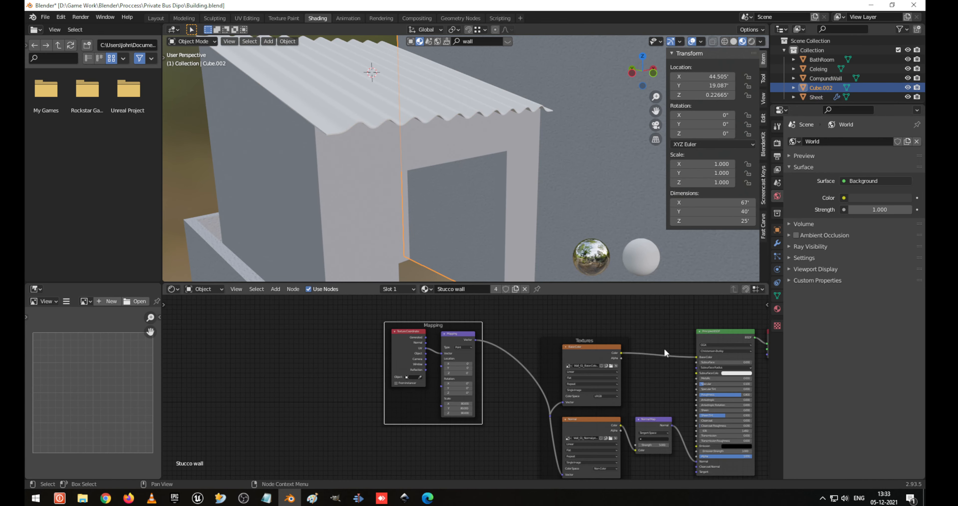
{"action": "scroll", "coordinate": [665, 353], "scroll_direction": "up", "scroll_amount": 2}
{"action": "scroll", "coordinate": [529, 359], "scroll_direction": "up", "scroll_amount": 2}
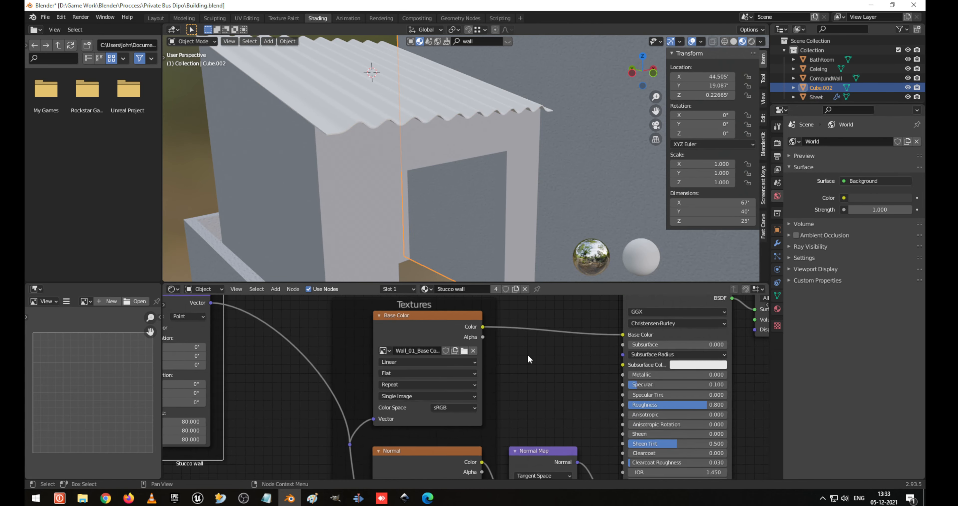
{"action": "scroll", "coordinate": [529, 359], "scroll_direction": "up", "scroll_amount": 1}
{"action": "middle_click_drag", "start_coordinate": [542, 332], "coordinate": [494, 372]}
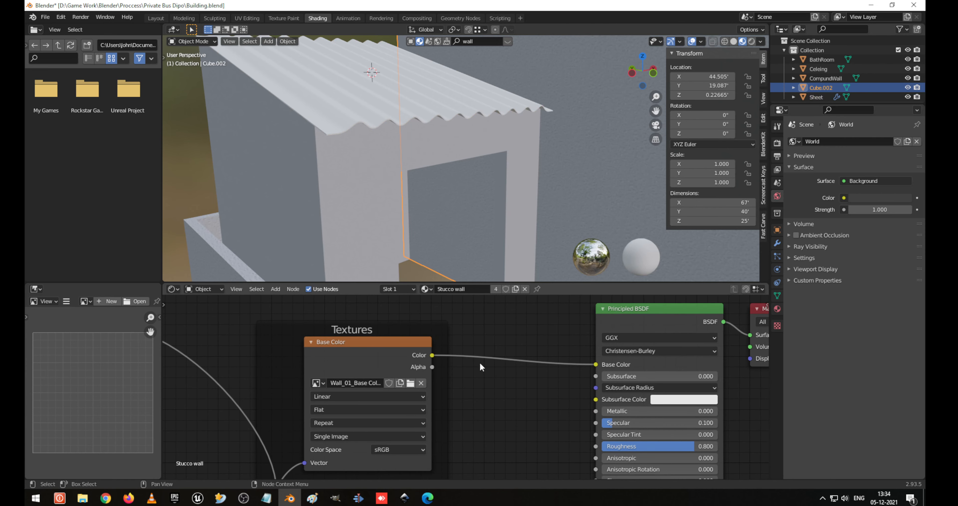
{"action": "key", "text": "shift+a"}
{"action": "left_click", "coordinate": [483, 375]}
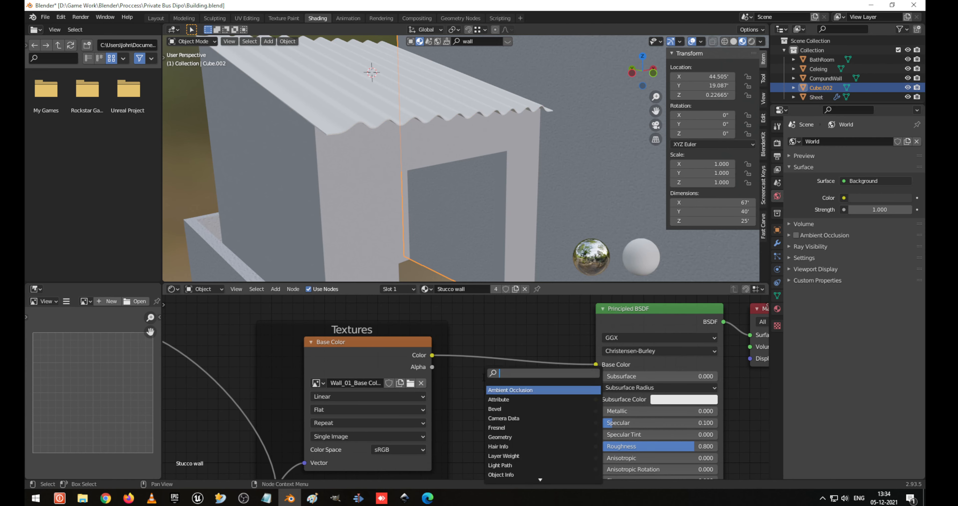
{"action": "type", "text": "mix"}
{"action": "key", "text": "Down"}
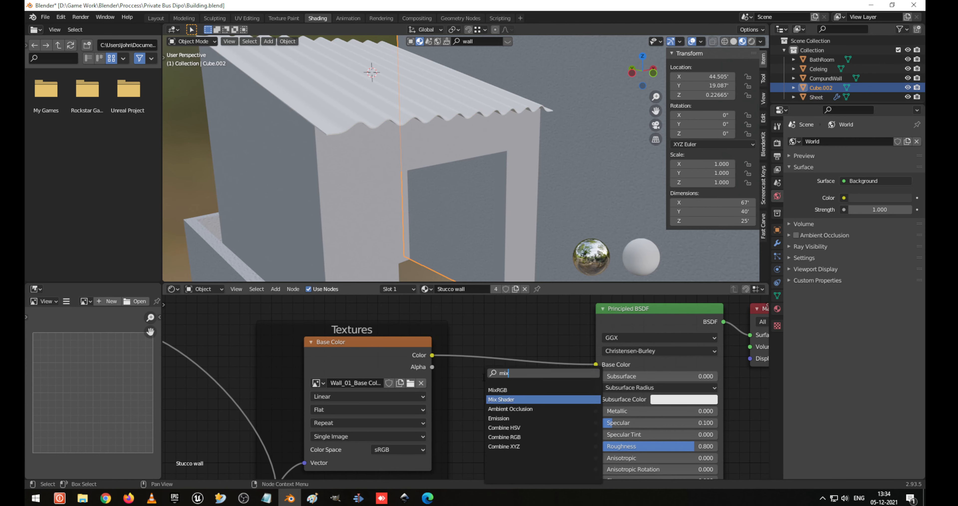
{"action": "key", "text": "Return"}
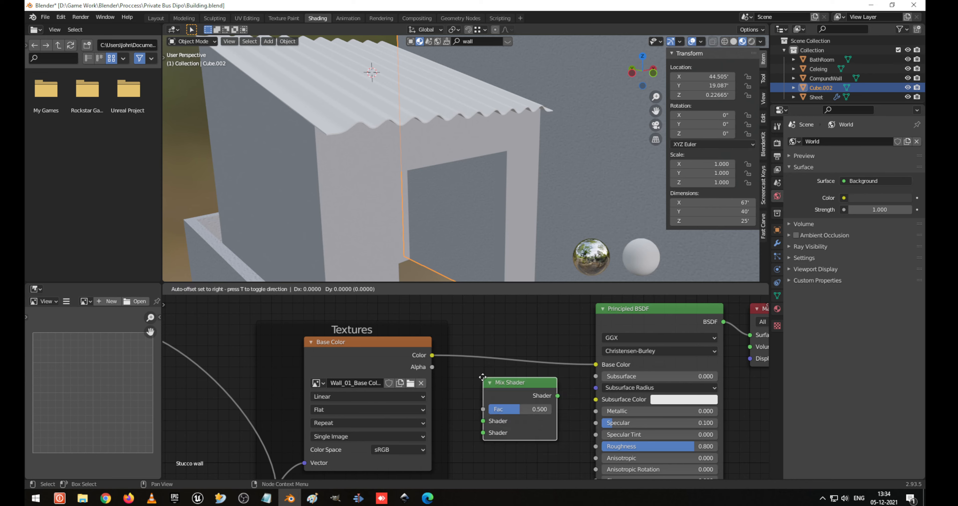
{"action": "key", "text": "Escape"}
{"action": "key", "text": "shift+a"}
{"action": "key", "text": "i"}
{"action": "key", "text": "x"}
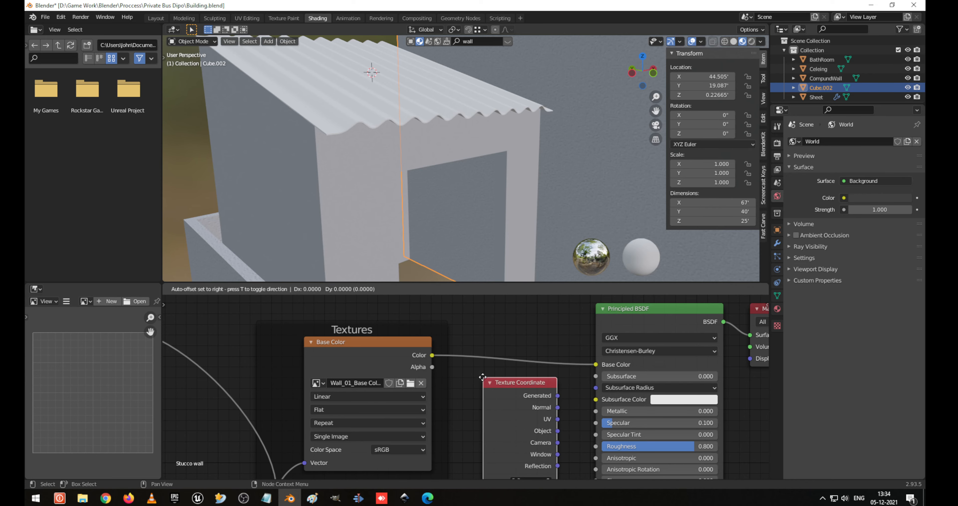
{"action": "key", "text": "Escape"}
Insert a MixRGB node on the link between the Base Color texture and the Principled BSDF's Base Color.
{"action": "key", "text": "shift+a"}
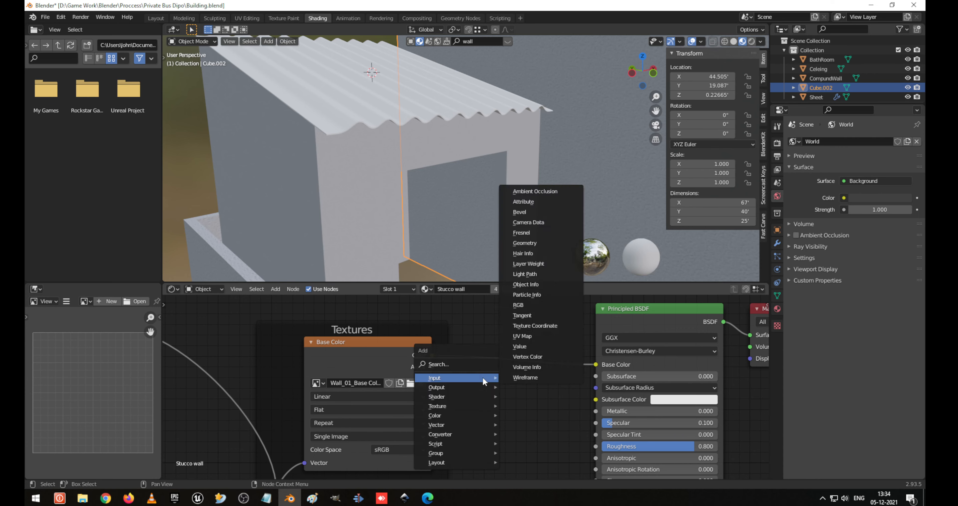
{"action": "left_click", "coordinate": [483, 363]}
{"action": "type", "text": "mix"}
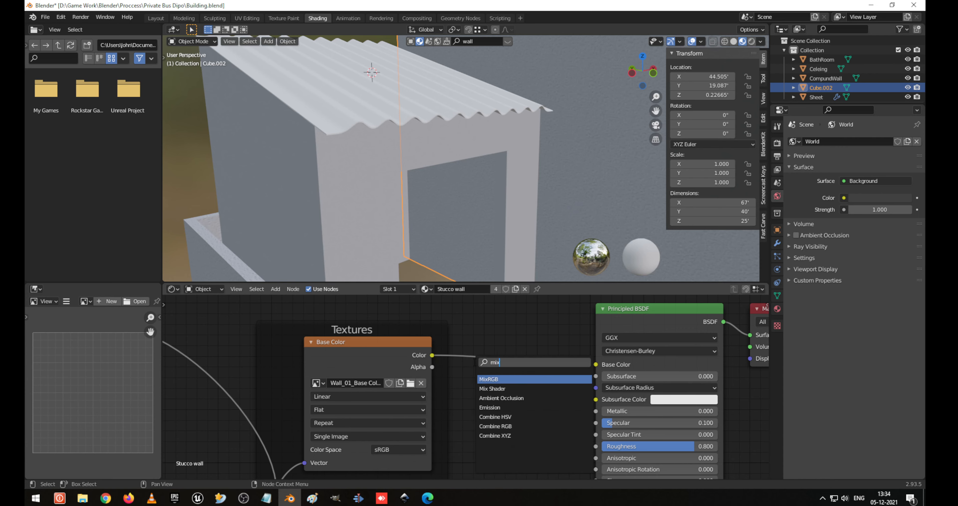
{"action": "key", "text": "Down"}
{"action": "key", "text": "Down"}
{"action": "key", "text": "Down"}
{"action": "key", "text": "Down"}
{"action": "key", "text": "Down"}
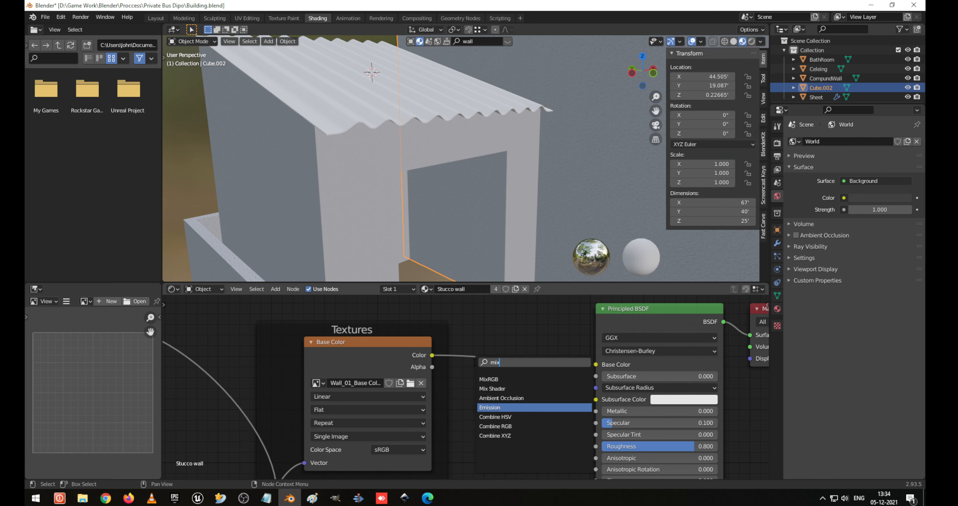
{"action": "key", "text": "Up"}
{"action": "key", "text": "Up"}
{"action": "key", "text": "Up"}
{"action": "key", "text": "Up"}
{"action": "key", "text": "Up"}
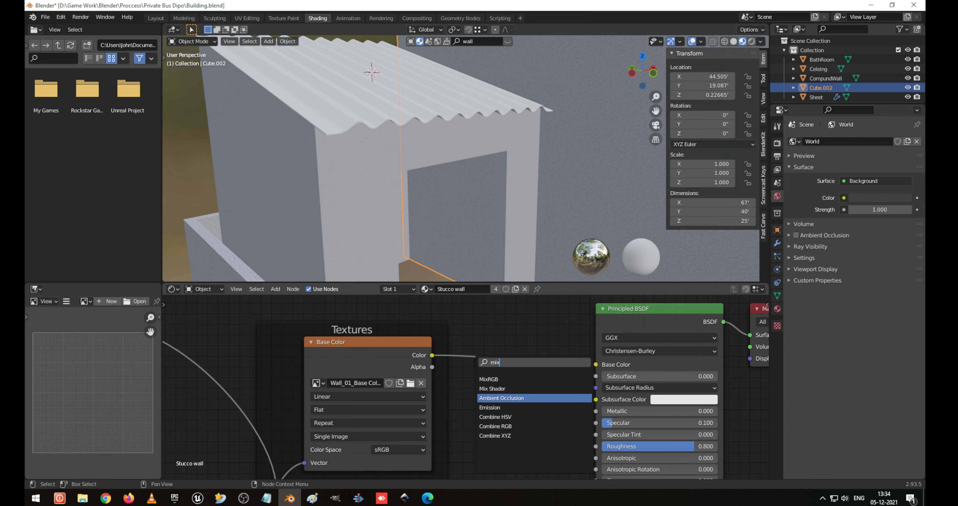
{"action": "key", "text": "Return"}
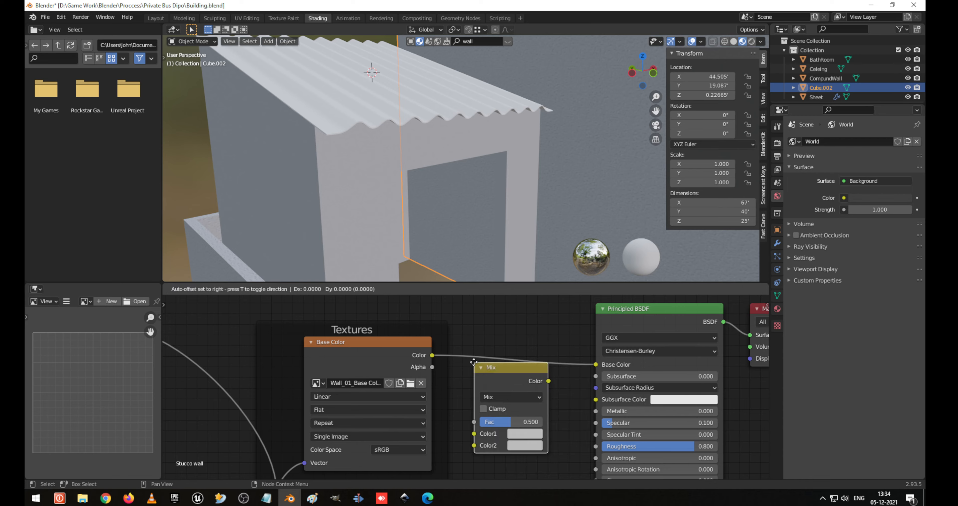
{"action": "left_click", "coordinate": [478, 343]}
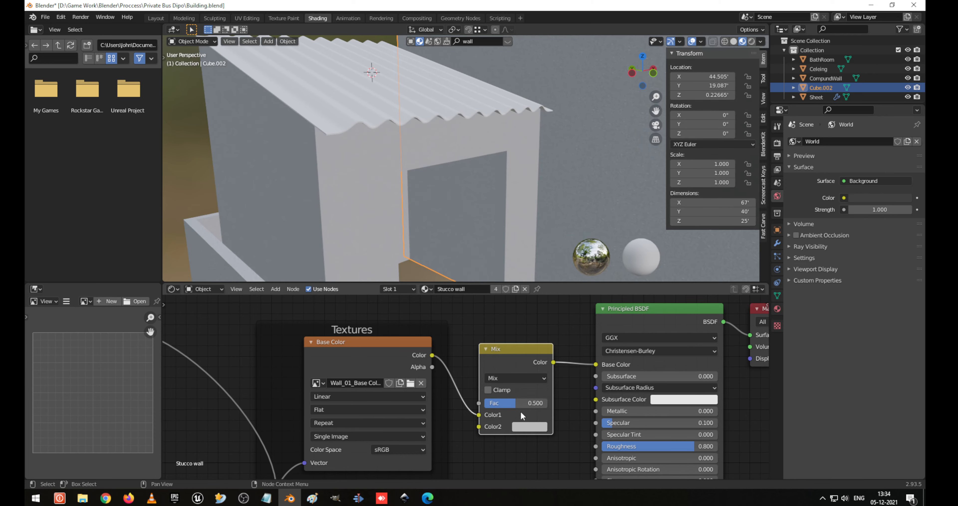
Set the Mix node's Color2 to a muted grey-violet with H 0.704, S 0.180 and V 0.409.
{"action": "left_click", "coordinate": [533, 428]}
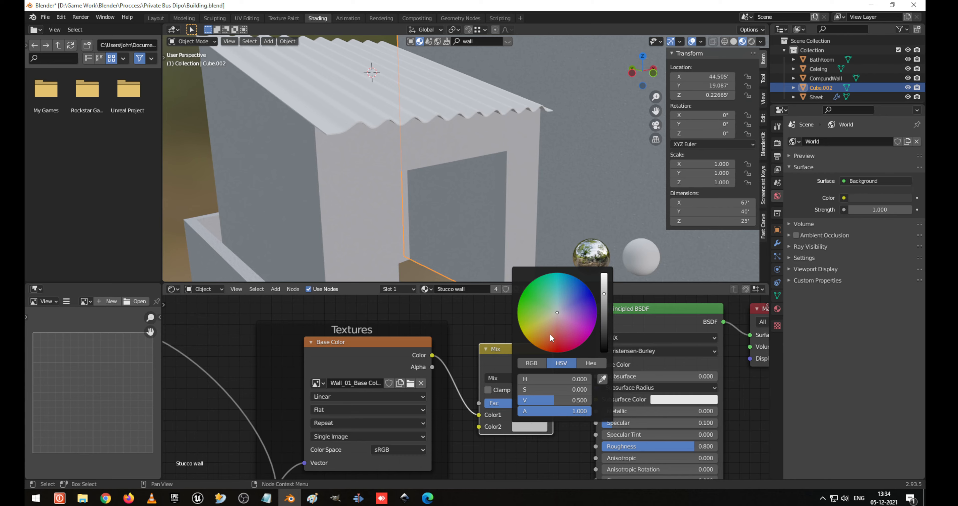
{"action": "mouse_move", "coordinate": [551, 338]}
{"action": "left_mouse_down"}
{"action": "mouse_move", "coordinate": [556, 313]}
{"action": "mouse_move", "coordinate": [604, 299]}
{"action": "left_mouse_up"}
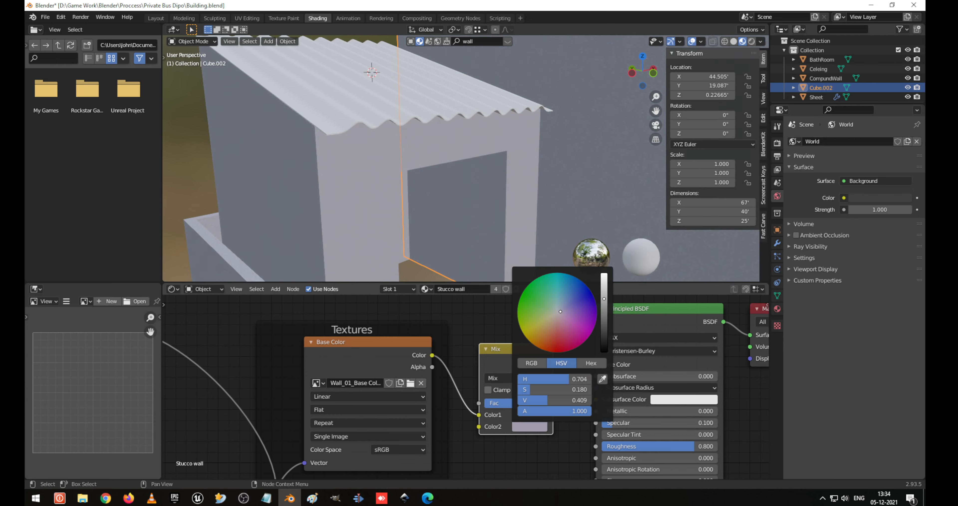
{"action": "scroll", "coordinate": [506, 305], "scroll_direction": "down", "scroll_amount": 6}
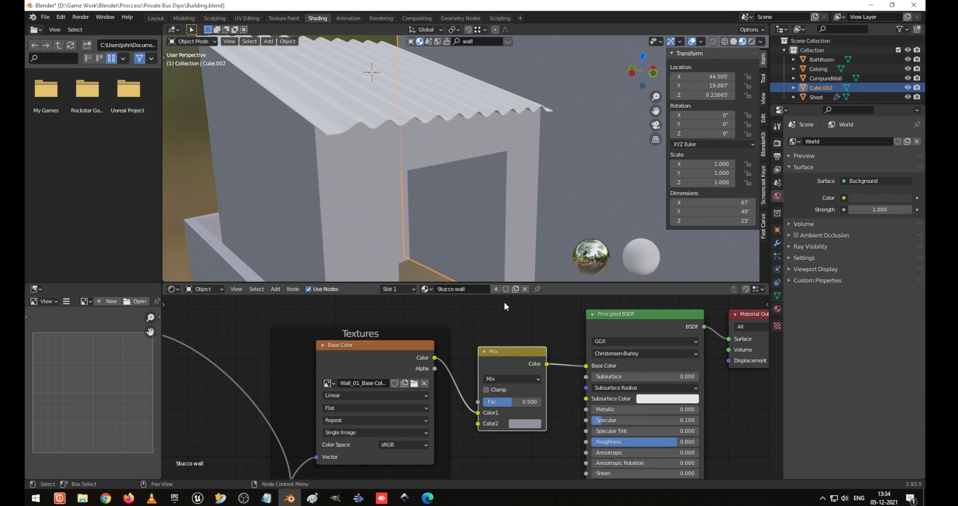
{"action": "scroll", "coordinate": [507, 236], "scroll_direction": "down", "scroll_amount": 10}
{"action": "scroll", "coordinate": [482, 169], "scroll_direction": "up", "scroll_amount": 4}
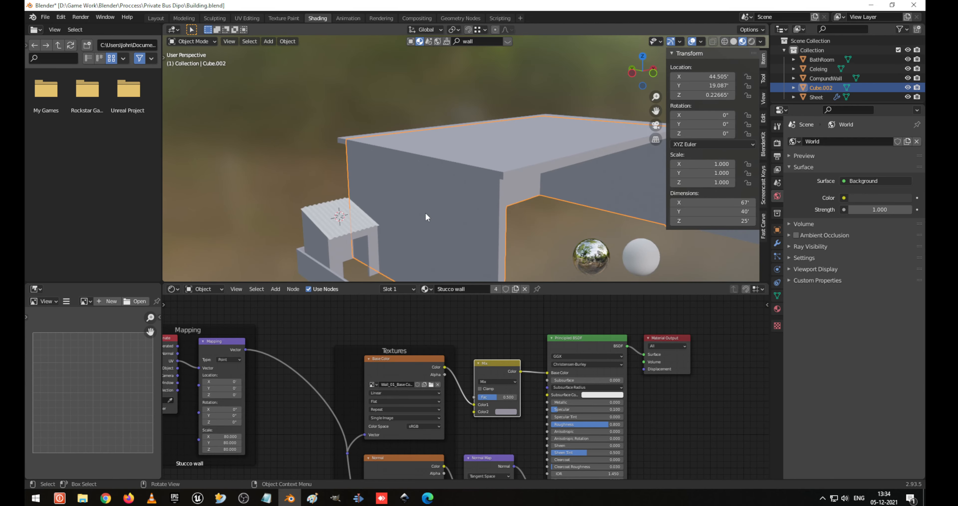
Create a new material named Sheet on the bathroom's corrugated roof sheet.
{"action": "left_click", "coordinate": [350, 222]}
{"action": "scroll", "coordinate": [353, 255], "scroll_direction": "up", "scroll_amount": 5}
{"action": "scroll", "coordinate": [477, 165], "scroll_direction": "down", "scroll_amount": 3}
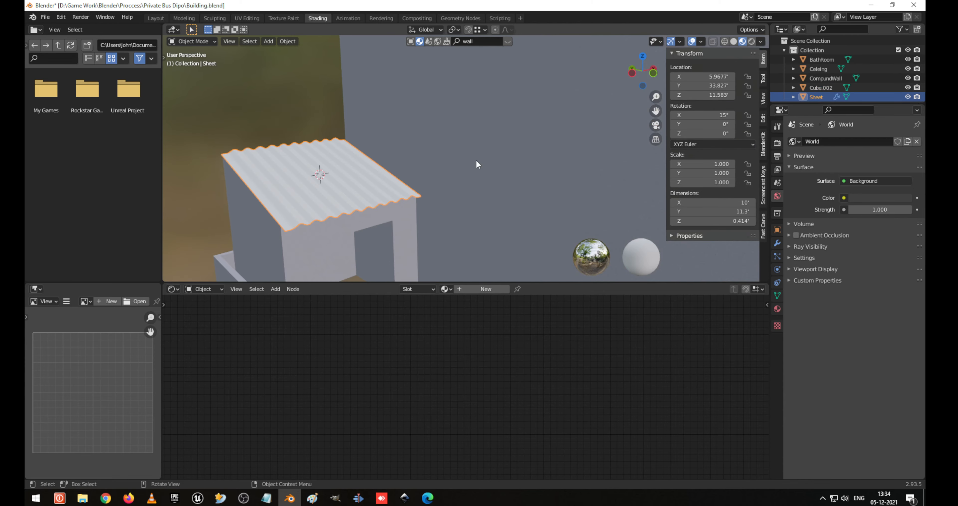
{"action": "left_click", "coordinate": [484, 288]}
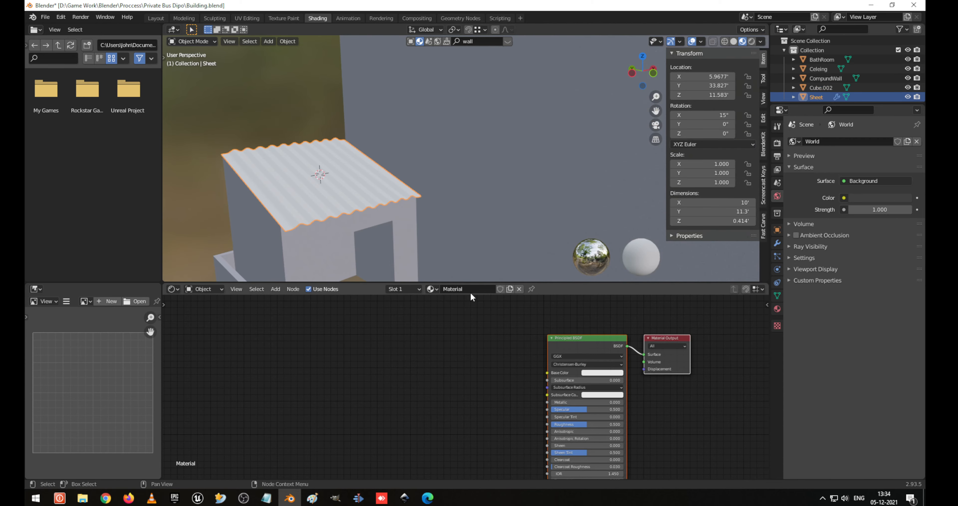
{"action": "left_click", "coordinate": [472, 289]}
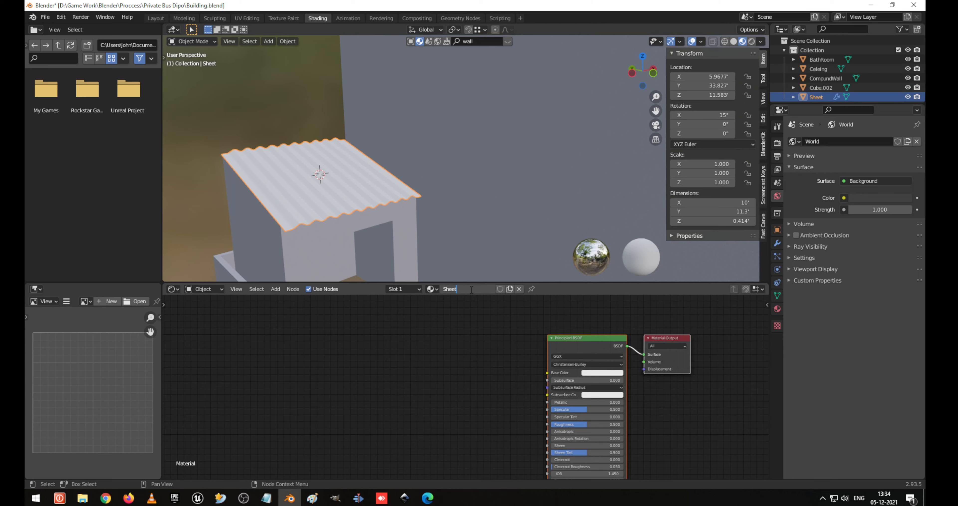
{"action": "type", "text": "Sheet"}
{"action": "key", "text": "Return"}
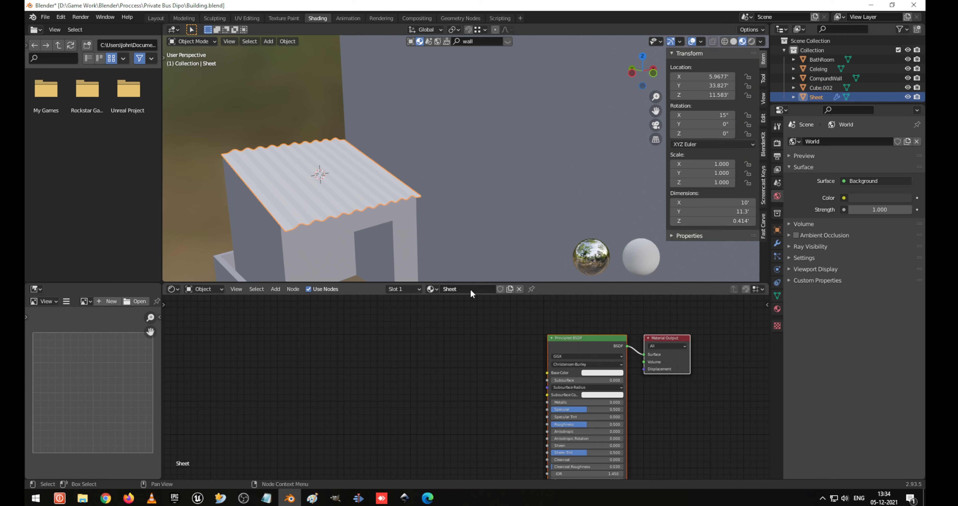
Darken the Sheet material's Base Color to a light grey and check it on the corrugated roof.
{"action": "left_click", "coordinate": [603, 372]}
{"action": "left_click_drag", "start_coordinate": [639, 281], "coordinate": [639, 293]}
{"action": "scroll", "coordinate": [436, 150], "scroll_direction": "up", "scroll_amount": 10}
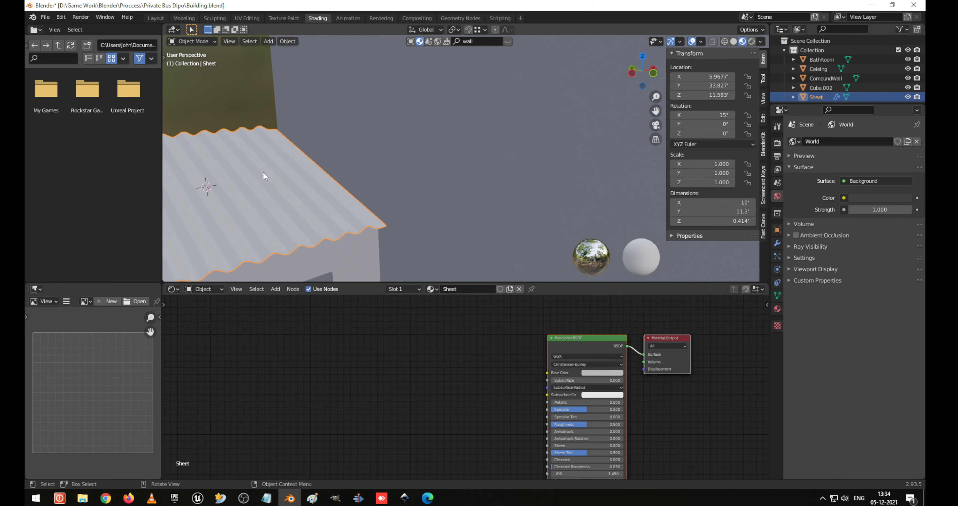
{"action": "scroll", "coordinate": [437, 150], "scroll_direction": "down", "scroll_amount": 5}
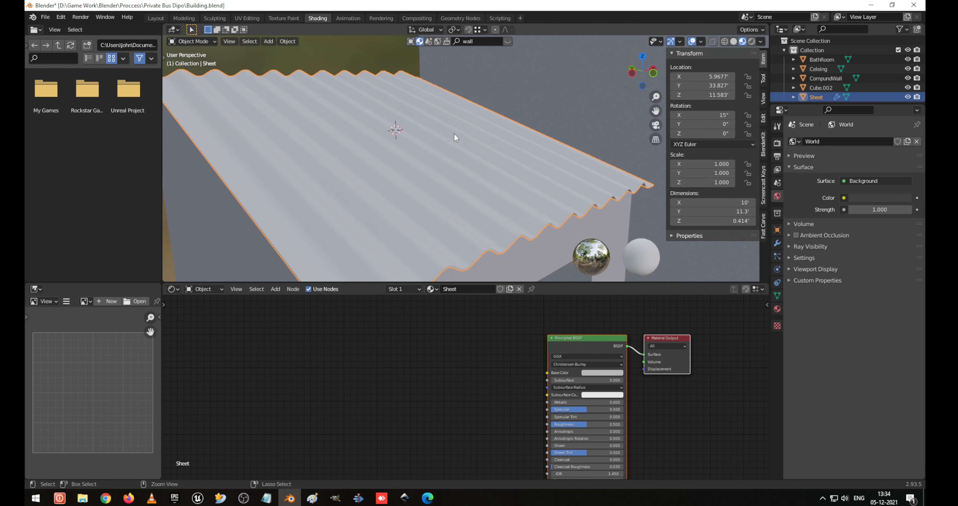
Set the Sheet material's Specular to 0.182 and Roughness to 0.868, reduce its Sheen Tint, and save the file.
{"action": "key", "text": "ctrl+s"}
{"action": "scroll", "coordinate": [464, 383], "scroll_direction": "down", "scroll_amount": 1}
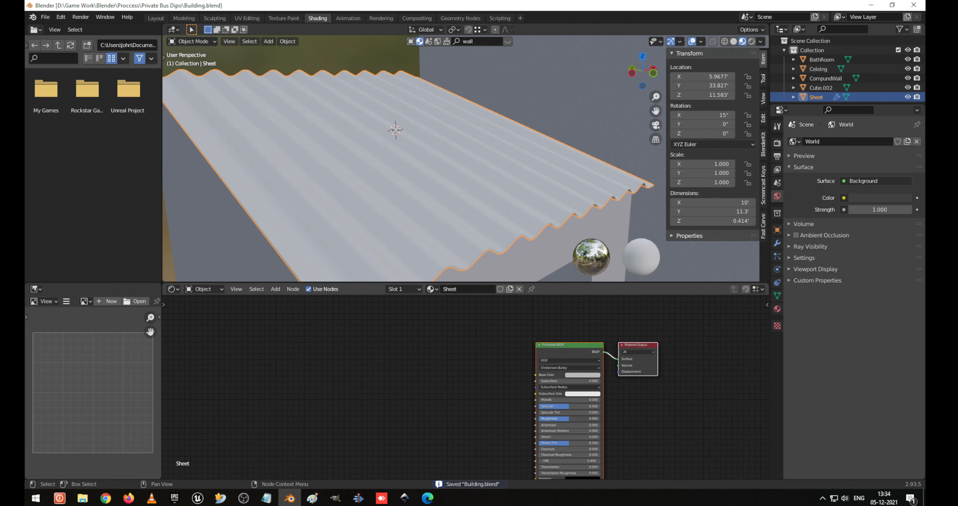
{"action": "left_click_drag", "start_coordinate": [589, 419], "coordinate": [550, 406]}
{"action": "left_click_drag", "start_coordinate": [565, 442], "coordinate": [553, 443]}
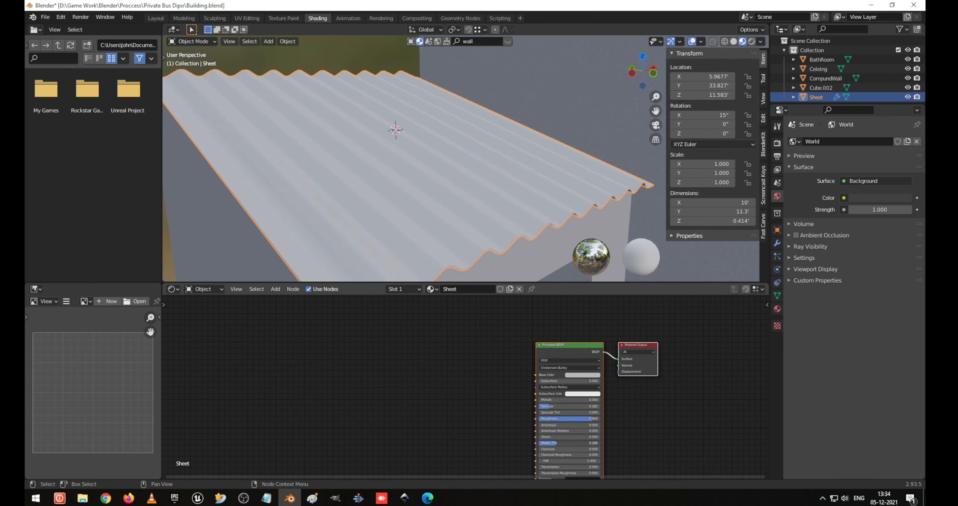
{"action": "scroll", "coordinate": [413, 163], "scroll_direction": "down", "scroll_amount": 3}
{"action": "middle_click_drag", "start_coordinate": [413, 162], "coordinate": [433, 144]}
{"action": "key", "text": "ctrl+s"}
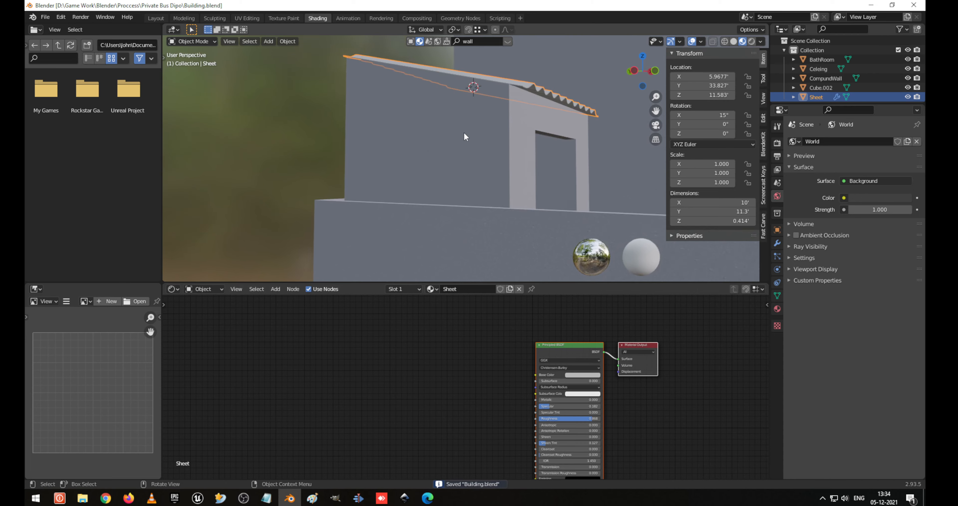
Try a blue Base Color on the Sheet material, undo it, and save the file.
{"action": "scroll", "coordinate": [520, 116], "scroll_direction": "down", "scroll_amount": 5}
{"action": "middle_click_drag", "start_coordinate": [520, 116], "coordinate": [434, 186], "text": "shift"}
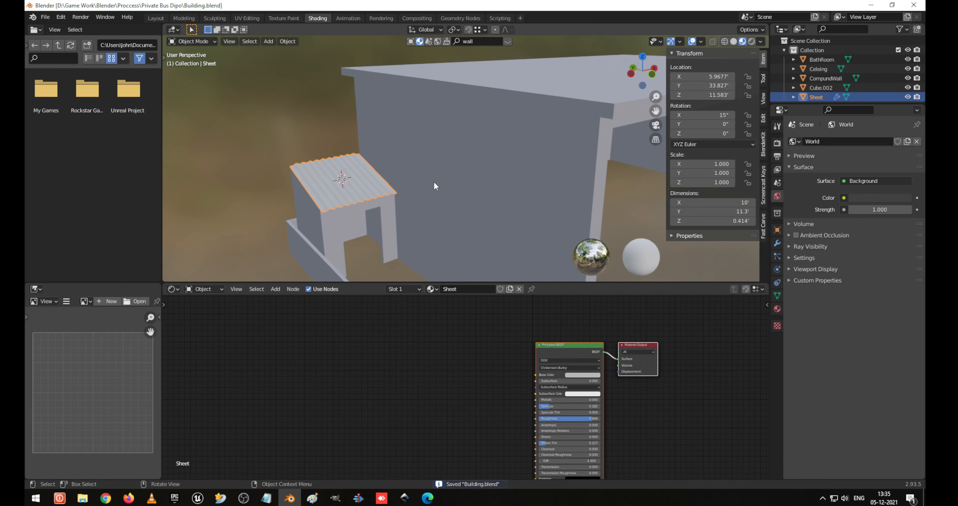
{"action": "scroll", "coordinate": [364, 218], "scroll_direction": "up", "scroll_amount": 2}
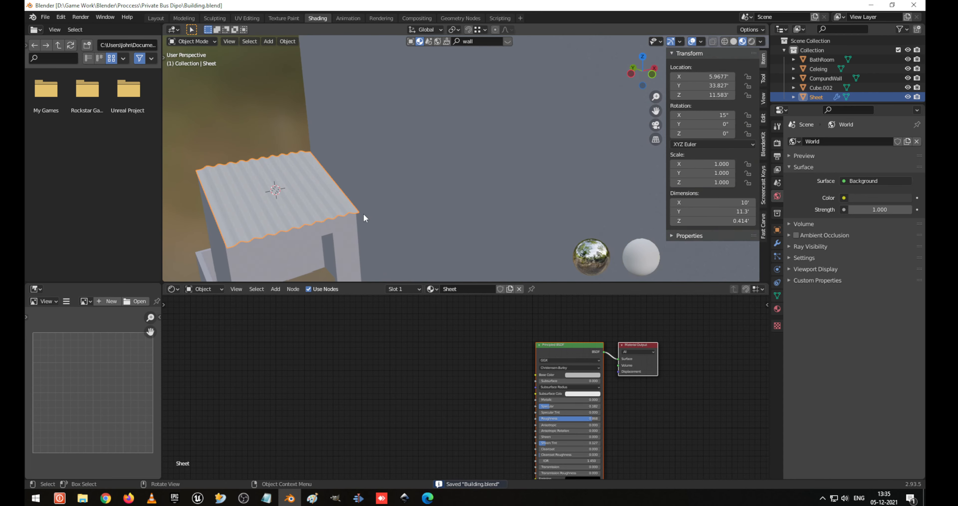
{"action": "left_click", "coordinate": [581, 374]}
{"action": "left_click", "coordinate": [606, 306]}
{"action": "left_click_drag", "start_coordinate": [606, 306], "coordinate": [595, 308]}
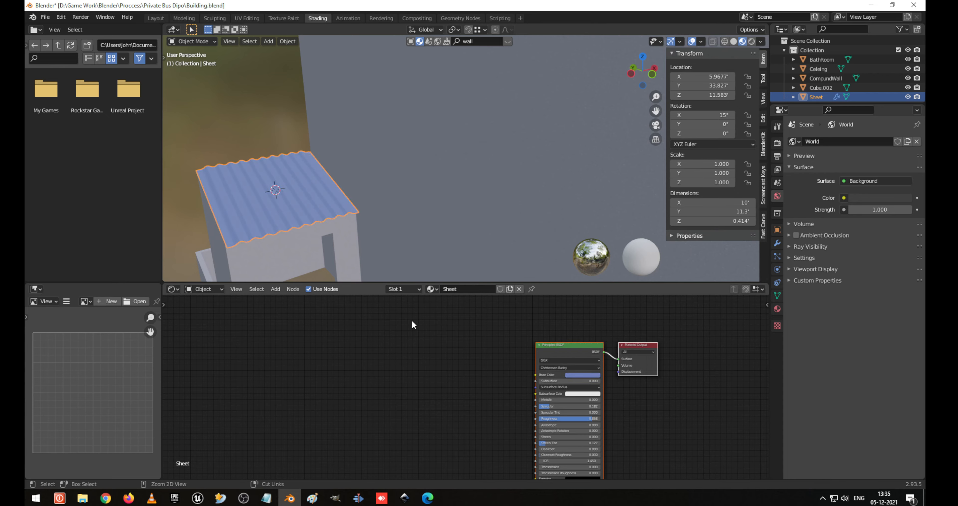
{"action": "key", "text": "ctrl+z"}
{"action": "key", "text": "ctrl+s"}
Switch to the Layout workspace and unhide the Studio collection around the building.
{"action": "scroll", "coordinate": [533, 201], "scroll_direction": "down", "scroll_amount": 6}
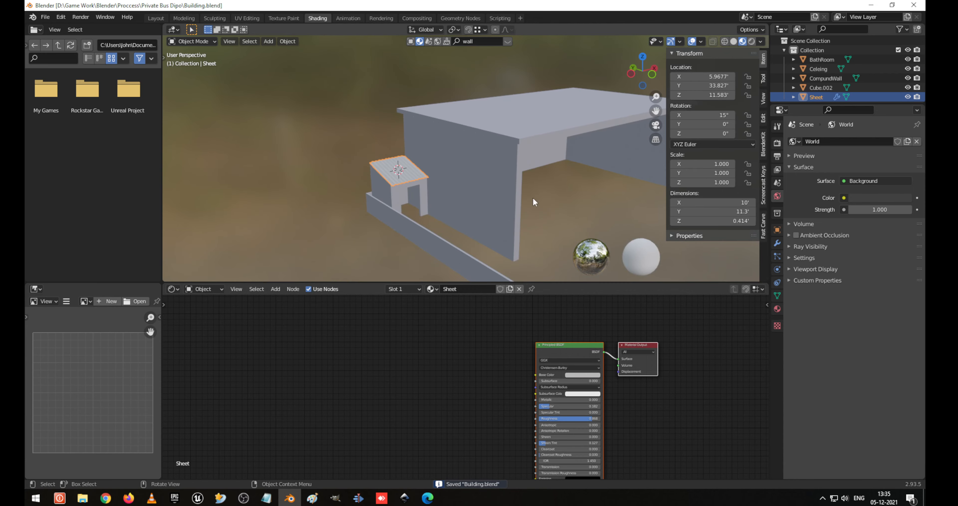
{"action": "middle_click_drag", "start_coordinate": [533, 201], "coordinate": [426, 177]}
{"action": "scroll", "coordinate": [447, 166], "scroll_direction": "down", "scroll_amount": 2}
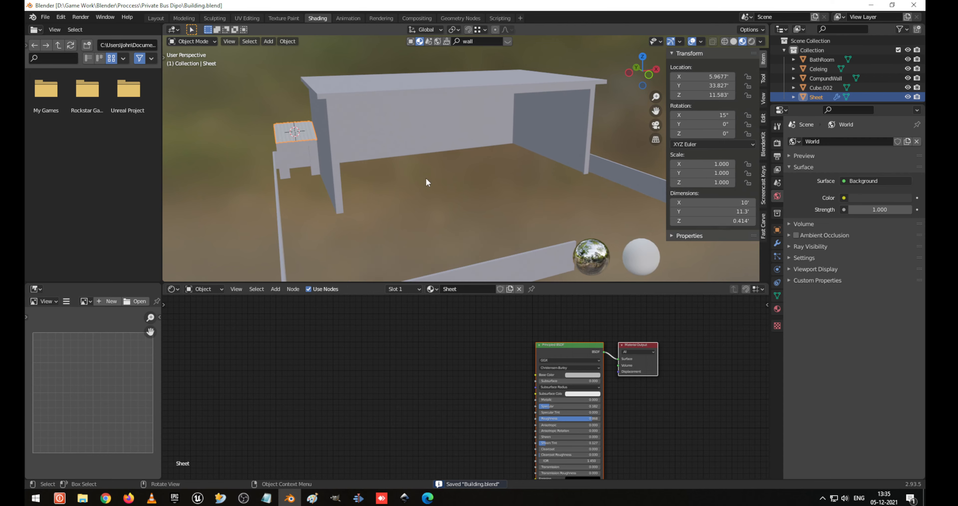
{"action": "middle_click_drag", "start_coordinate": [347, 250], "coordinate": [386, 235]}
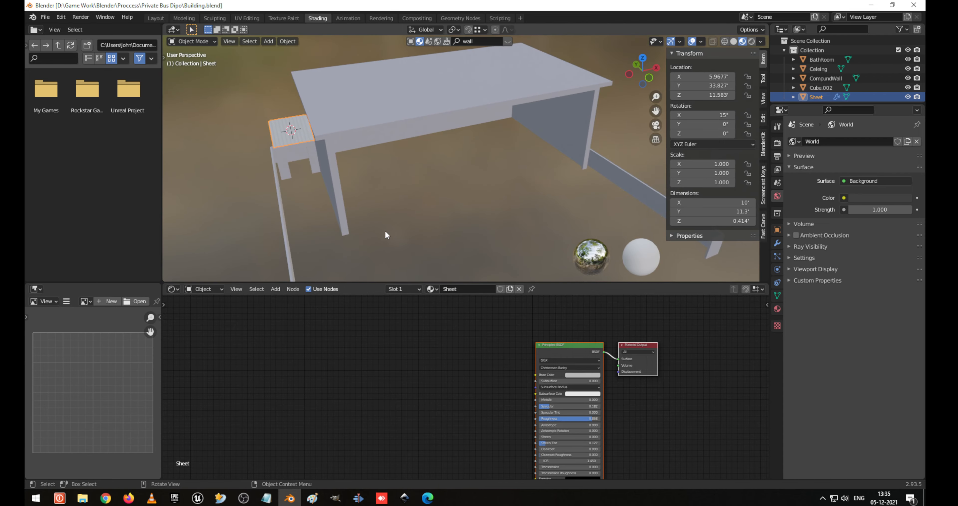
{"action": "left_click", "coordinate": [156, 18]}
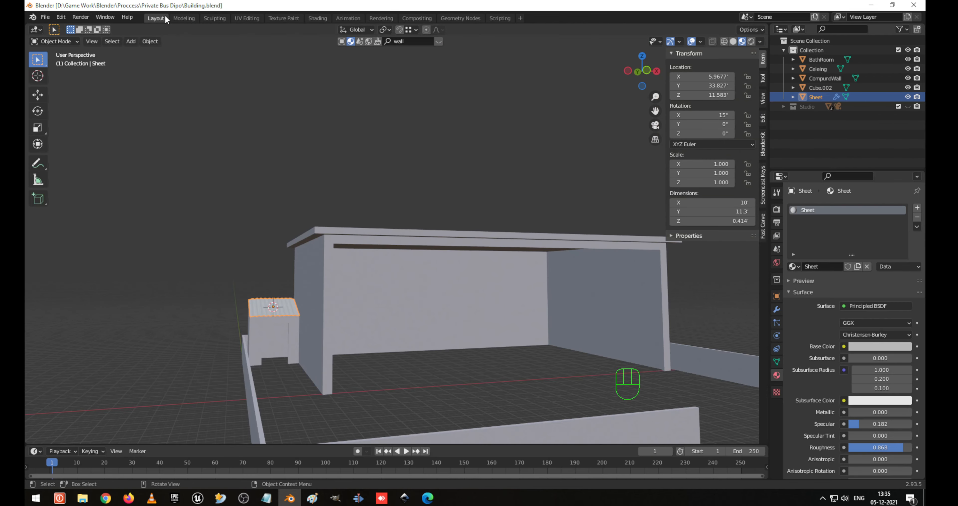
{"action": "mouse_move", "coordinate": [391, 238]}
{"action": "middle_mouse_down", "text": "shift"}
{"action": "mouse_move", "coordinate": [385, 231]}
{"action": "mouse_move", "coordinate": [408, 256]}
{"action": "mouse_move", "coordinate": [398, 252]}
{"action": "middle_mouse_up", "text": "shift"}
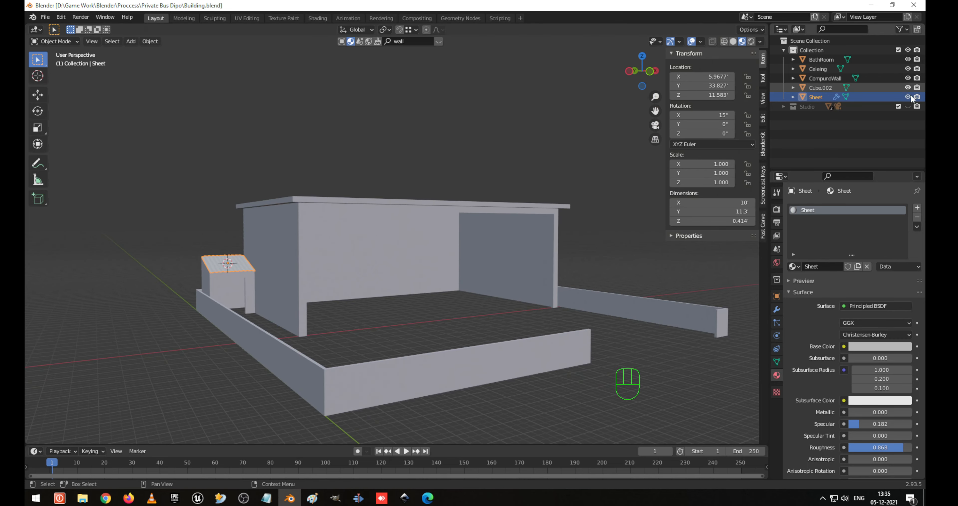
{"action": "left_click", "coordinate": [908, 107]}
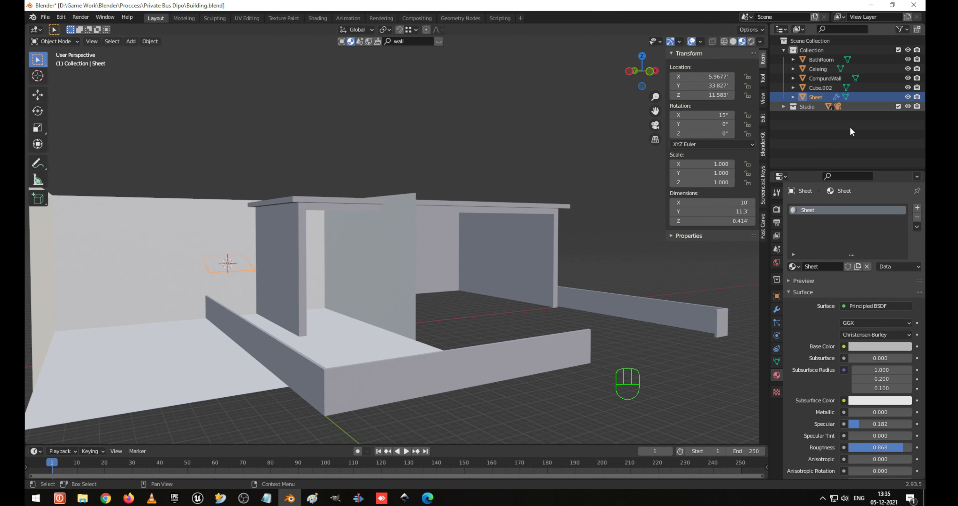
Scale the studio backdrop and the overhead emission plane together by 2.568 in X and Y, leaving out Z.
{"action": "middle_click_drag", "start_coordinate": [372, 241], "coordinate": [241, 260]}
{"action": "left_click", "coordinate": [226, 247]}
{"action": "left_click", "coordinate": [290, 81], "text": "shift"}
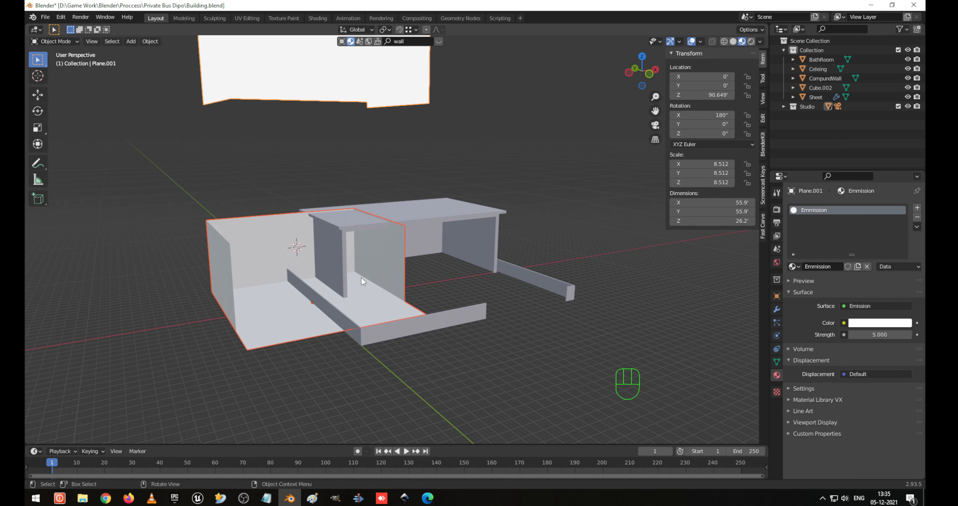
{"action": "key", "text": "s"}
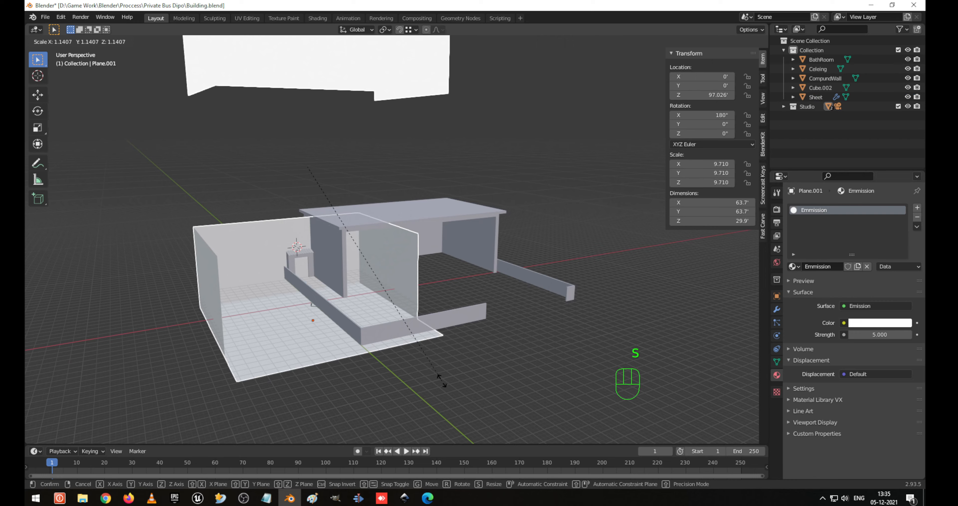
{"action": "right_click", "coordinate": [442, 382]}
{"action": "key", "text": "s"}
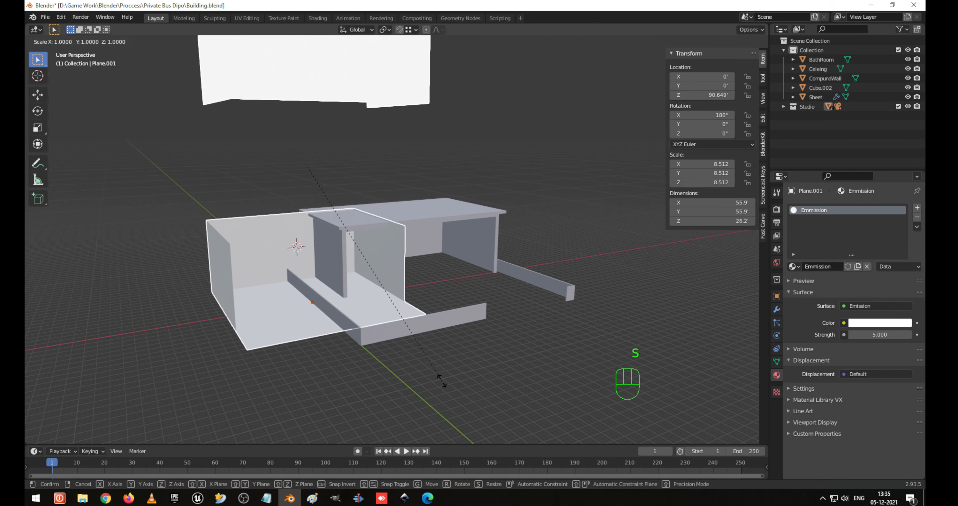
{"action": "key", "text": "shift+z"}
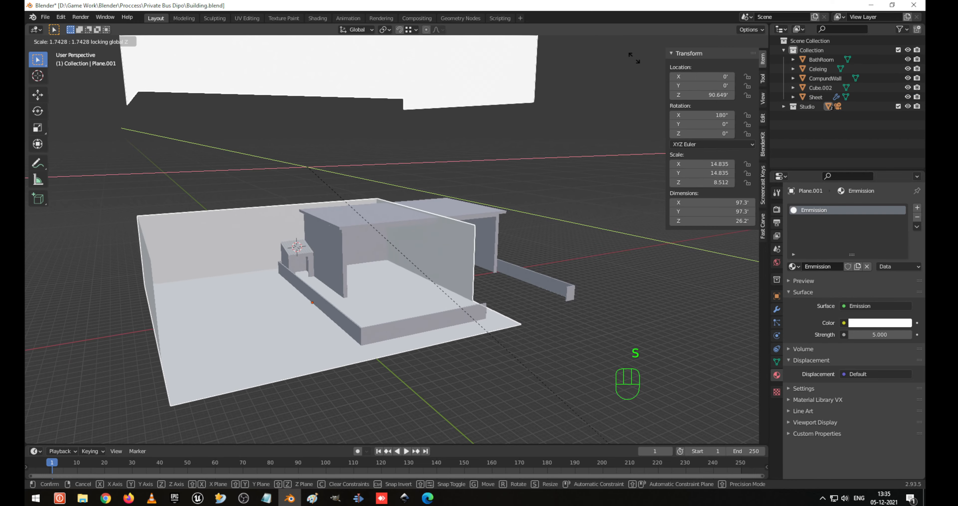
{"action": "left_click", "coordinate": [95, 136]}
Move the studio backdrop and emission plane 33.069' along the X axis to surround the depot.
{"action": "key", "text": "g"}
{"action": "key", "text": "x"}
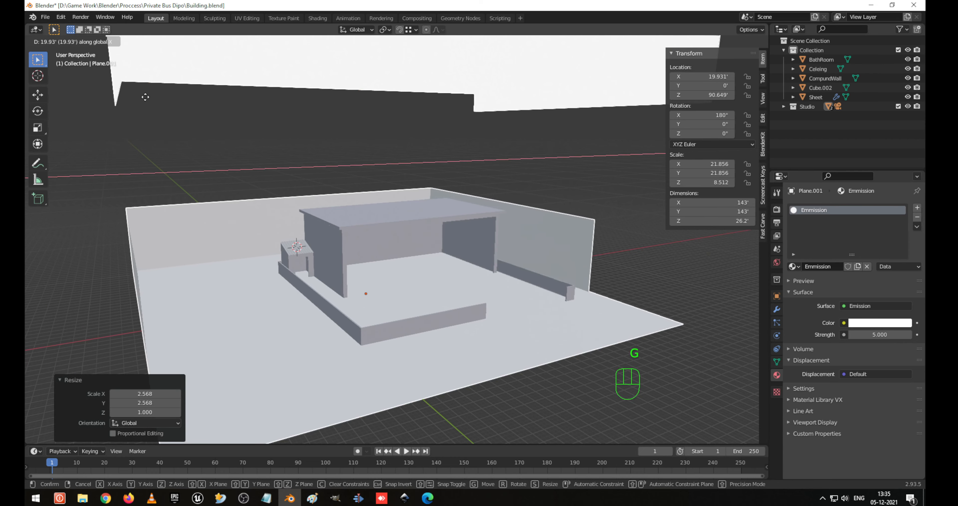
{"action": "left_click", "coordinate": [178, 92]}
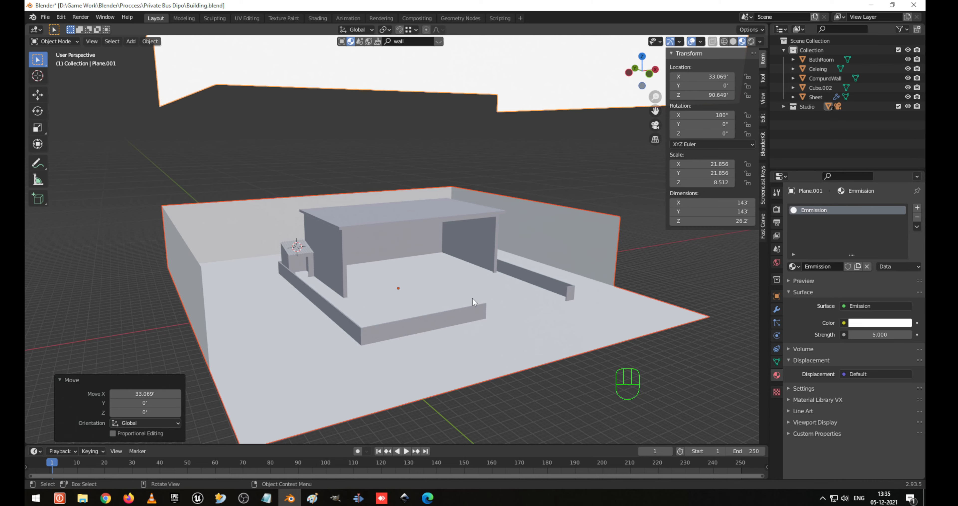
Deselect everything and align the scene camera to a front three-quarter view of the depot building.
{"action": "scroll", "coordinate": [456, 294], "scroll_direction": "up", "scroll_amount": 2}
{"action": "scroll", "coordinate": [456, 293], "scroll_direction": "up", "scroll_amount": 2}
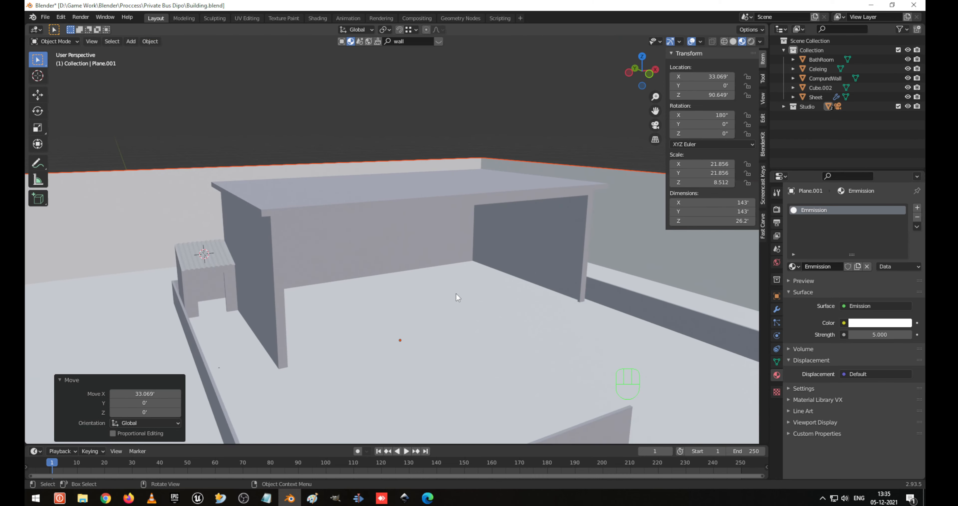
{"action": "scroll", "coordinate": [456, 294], "scroll_direction": "down", "scroll_amount": 1}
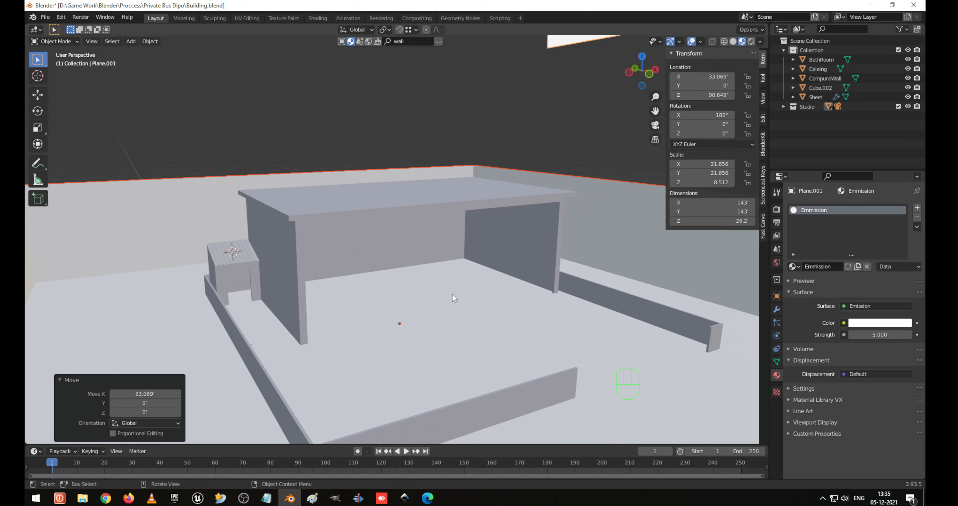
{"action": "middle_click_drag", "start_coordinate": [438, 285], "coordinate": [436, 277]}
{"action": "left_click", "coordinate": [288, 101]}
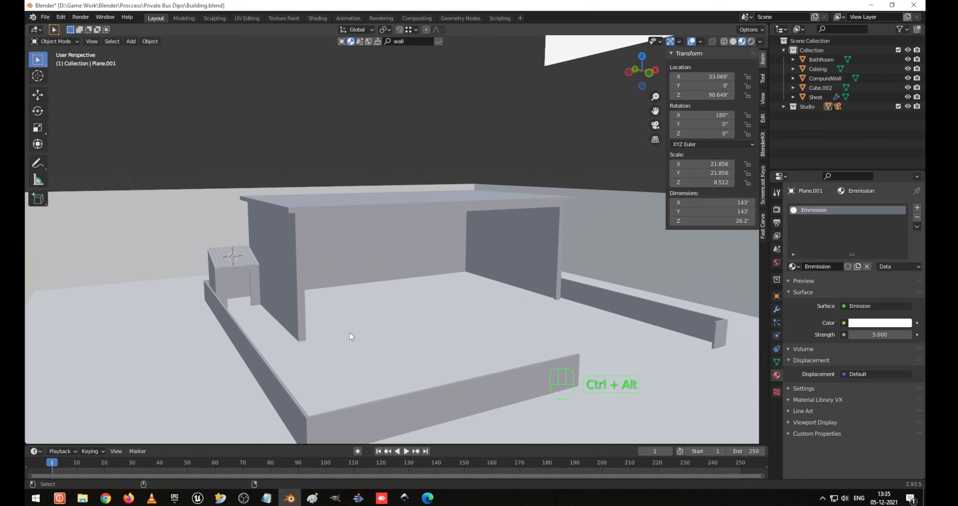
{"action": "key", "text": "ctrl+alt+KP_0"}
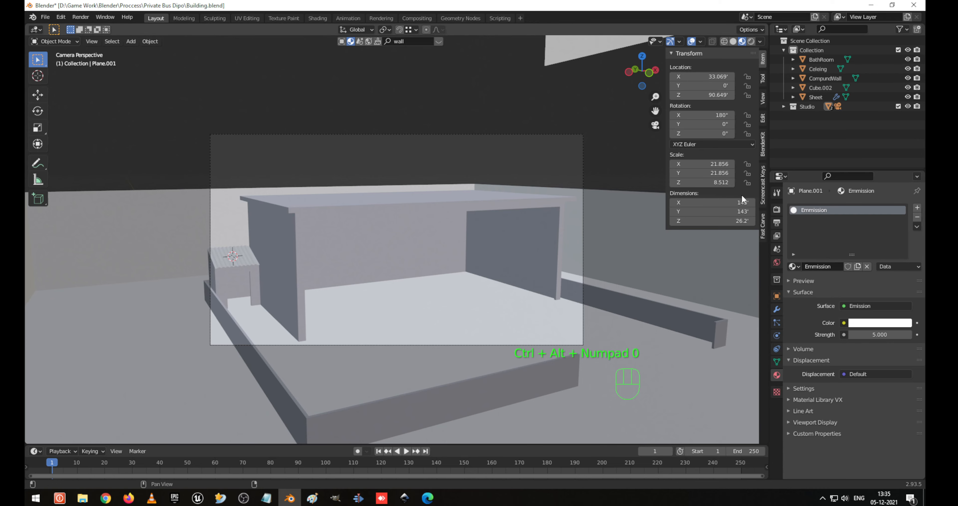
Lock the camera to the view, shift its framing toward the bathroom and front compound wall, and save the file.
{"action": "key", "text": "n"}
{"action": "key", "text": "n"}
{"action": "left_click", "coordinate": [763, 99]}
{"action": "left_click", "coordinate": [728, 170]}
{"action": "middle_click_drag", "start_coordinate": [471, 278], "coordinate": [407, 215], "text": "shift"}
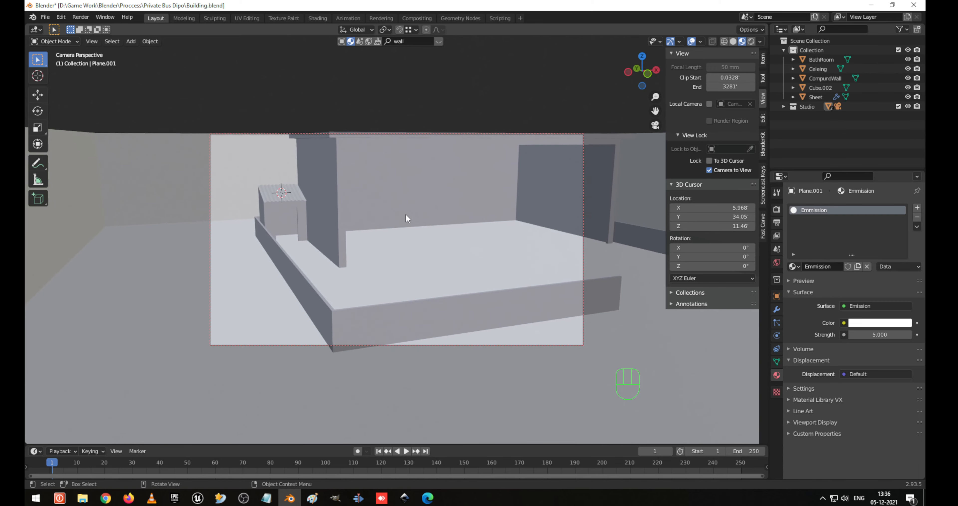
{"action": "key", "text": "ctrl+s"}
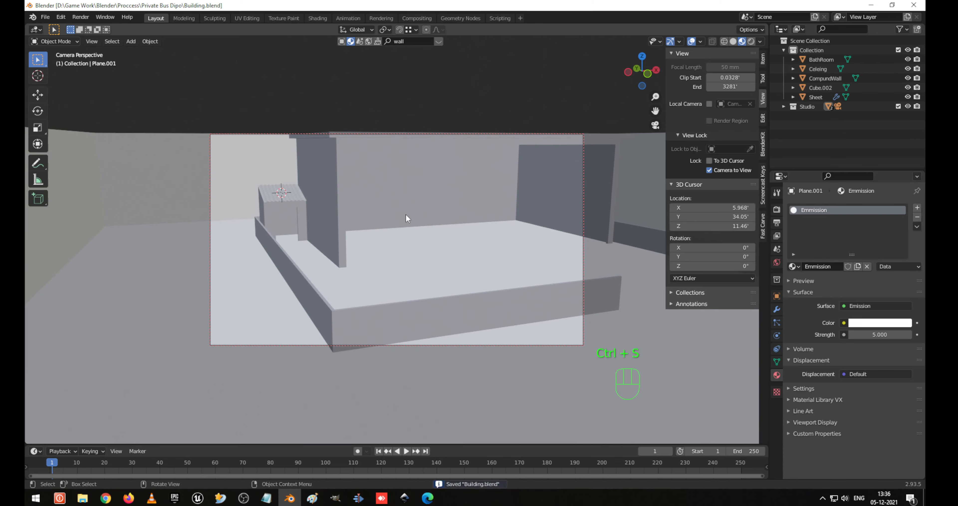